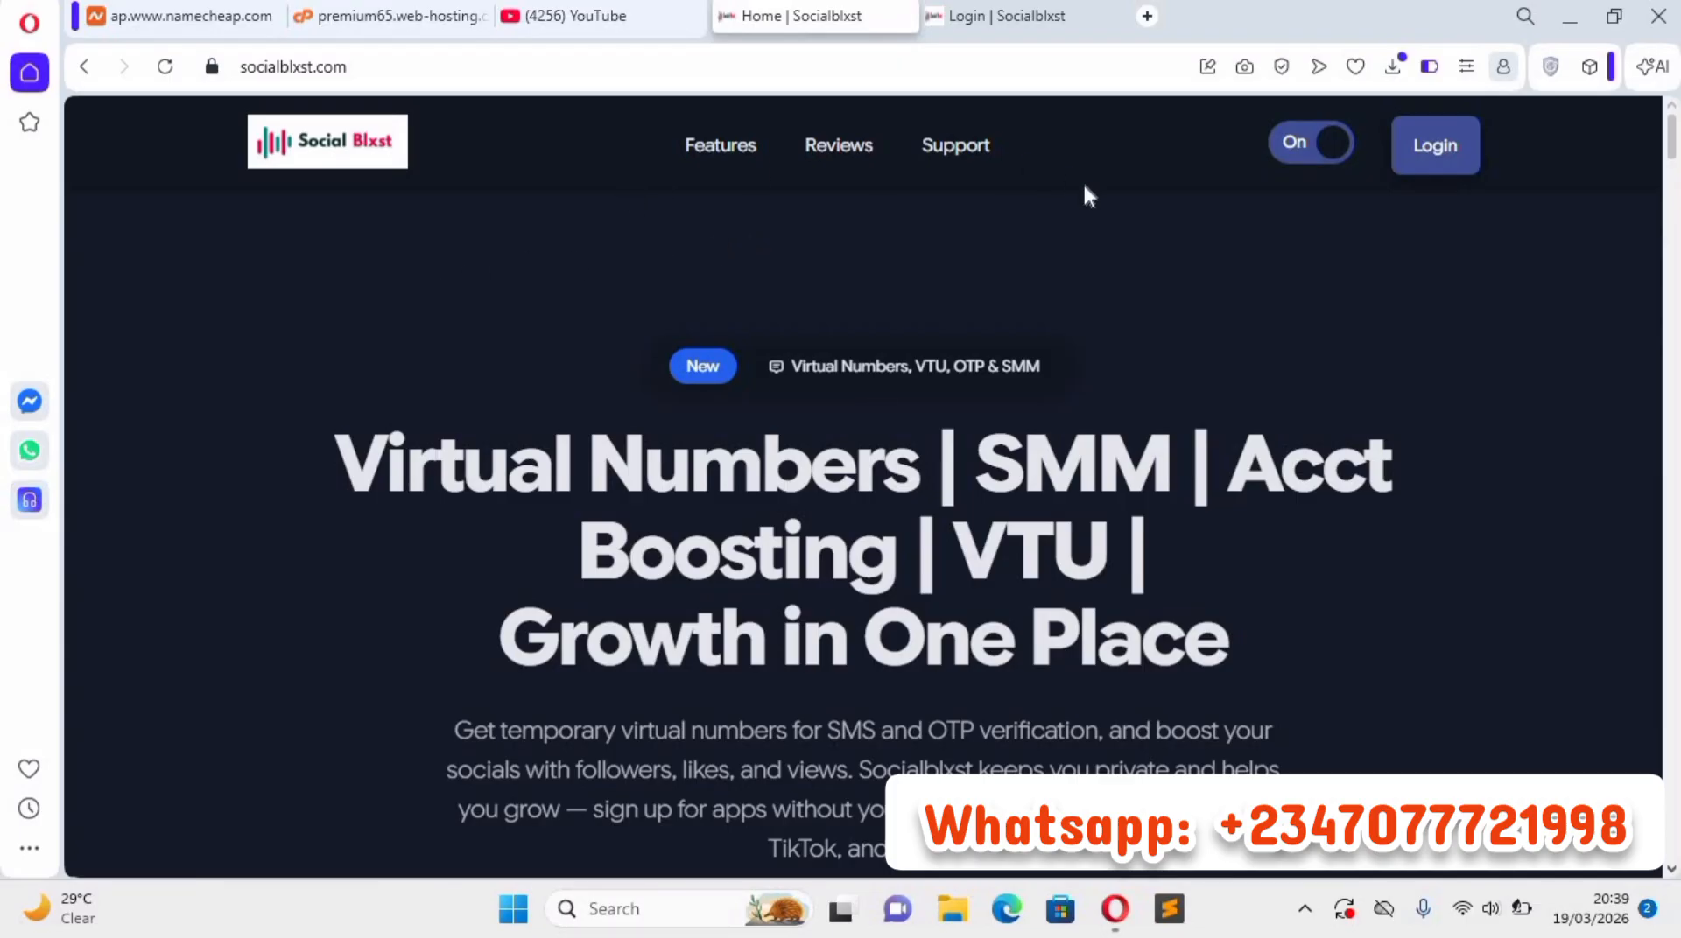
Examine the homepage's main heading and the services it names, including Virtual Numbers, Acct Boosting and VTU.
scroll(646, 289, down, 1)
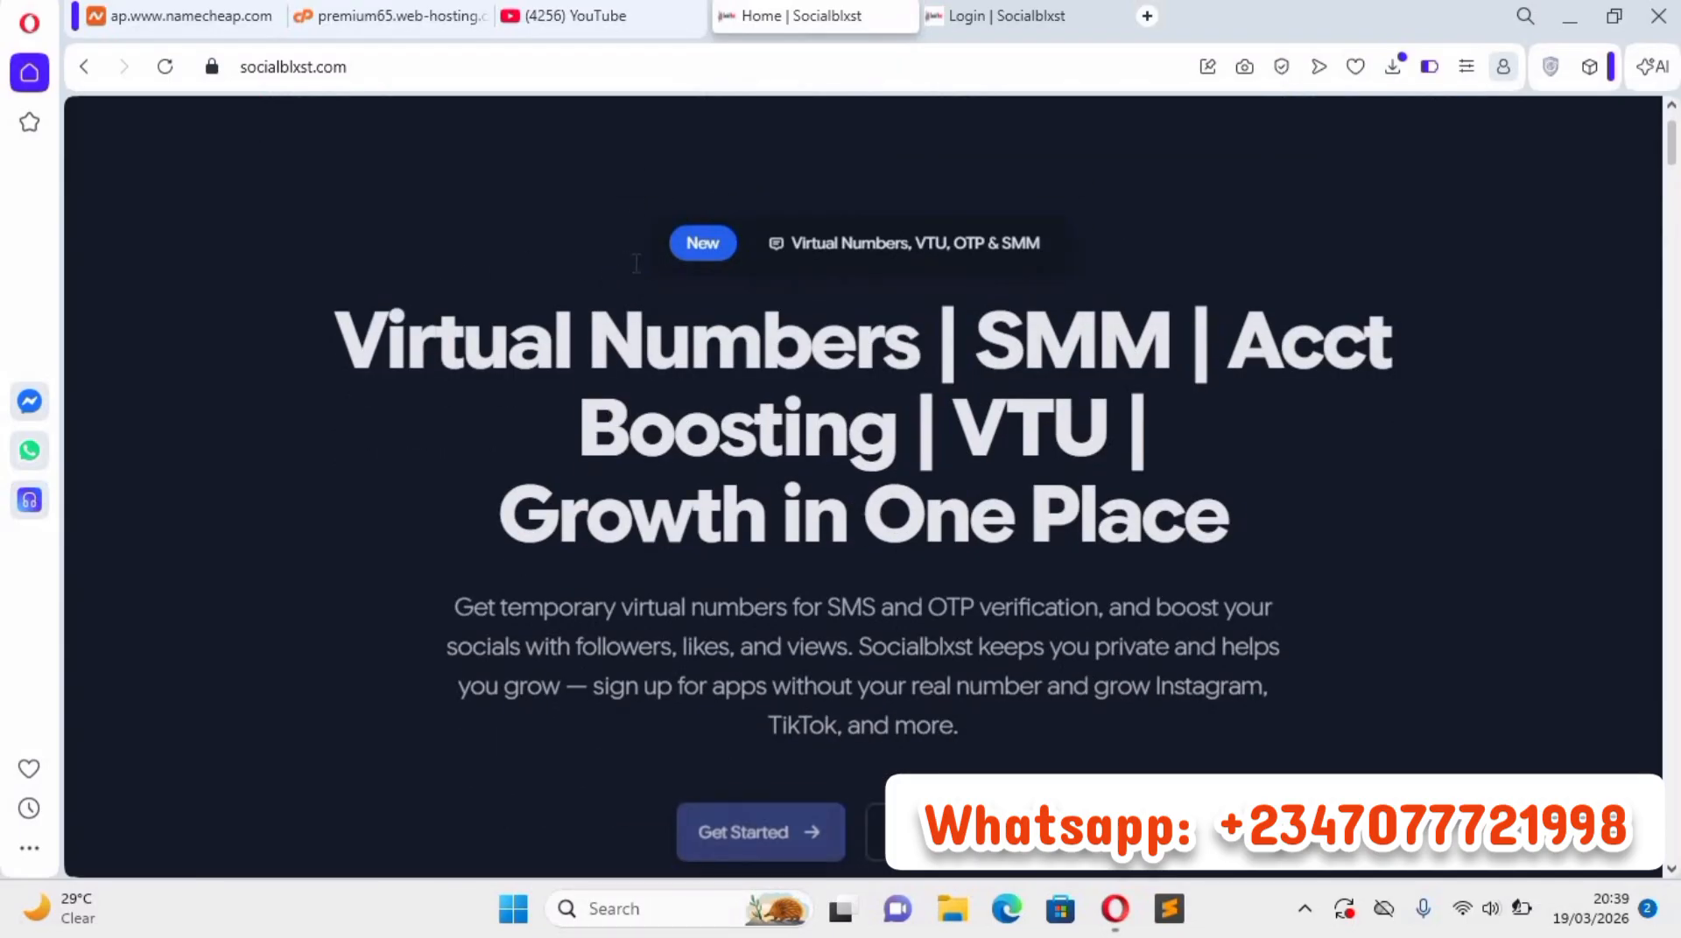
scroll(637, 263, down, 3)
scroll(602, 343, up, 3)
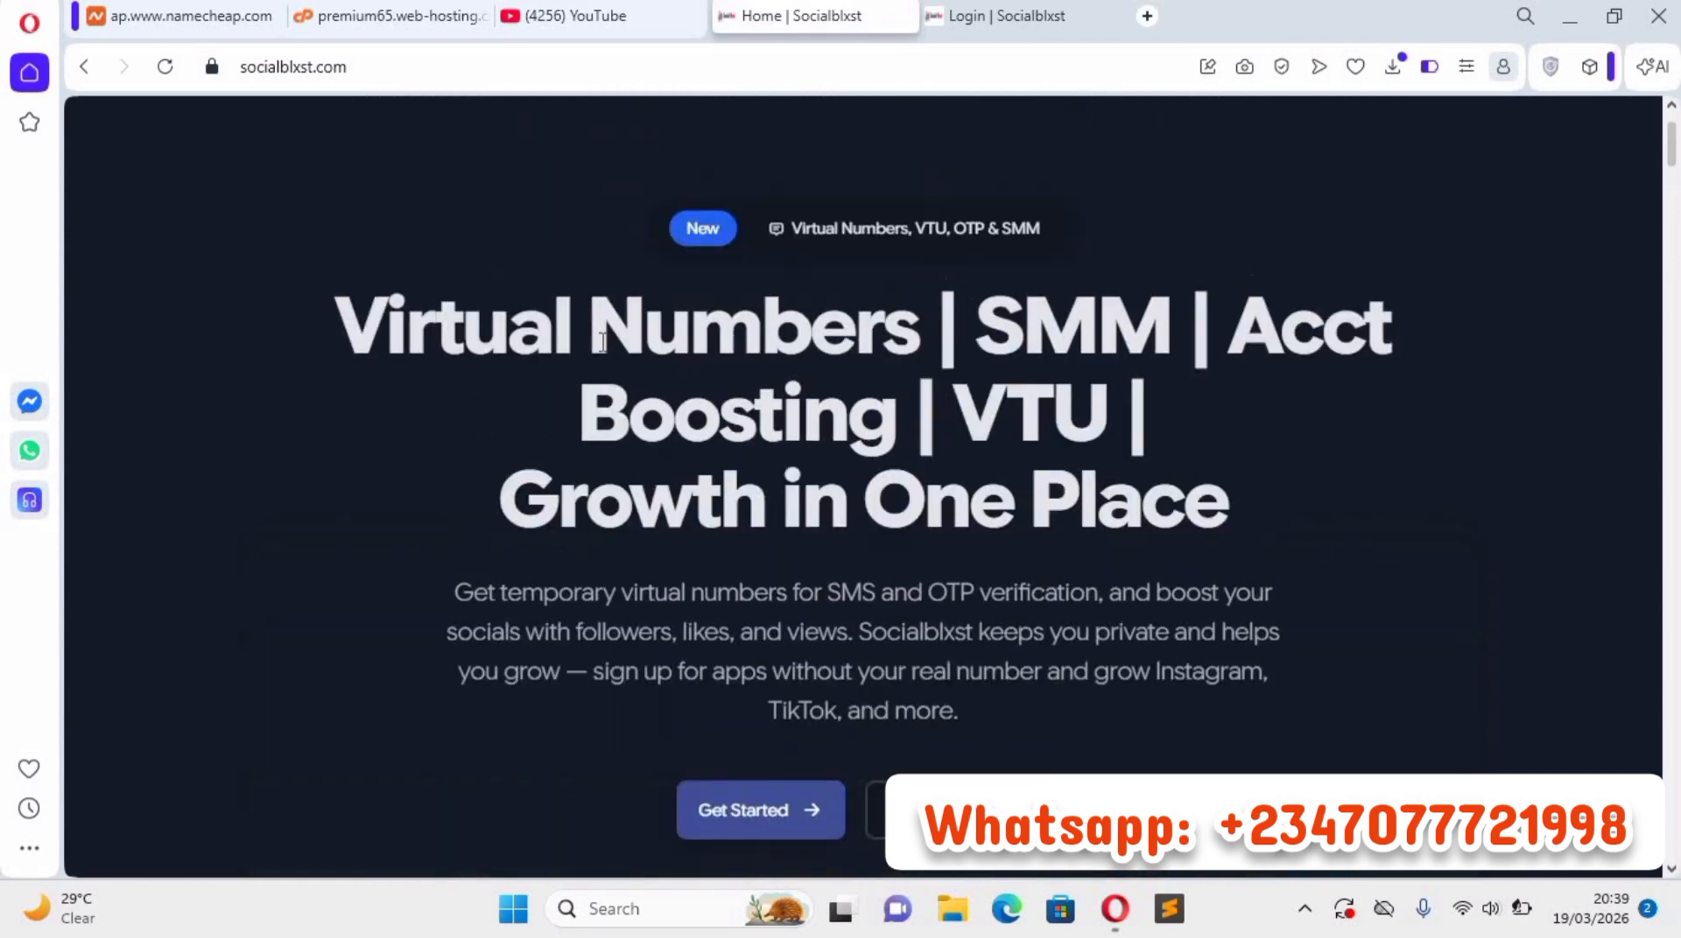
drag(336, 343, 921, 343)
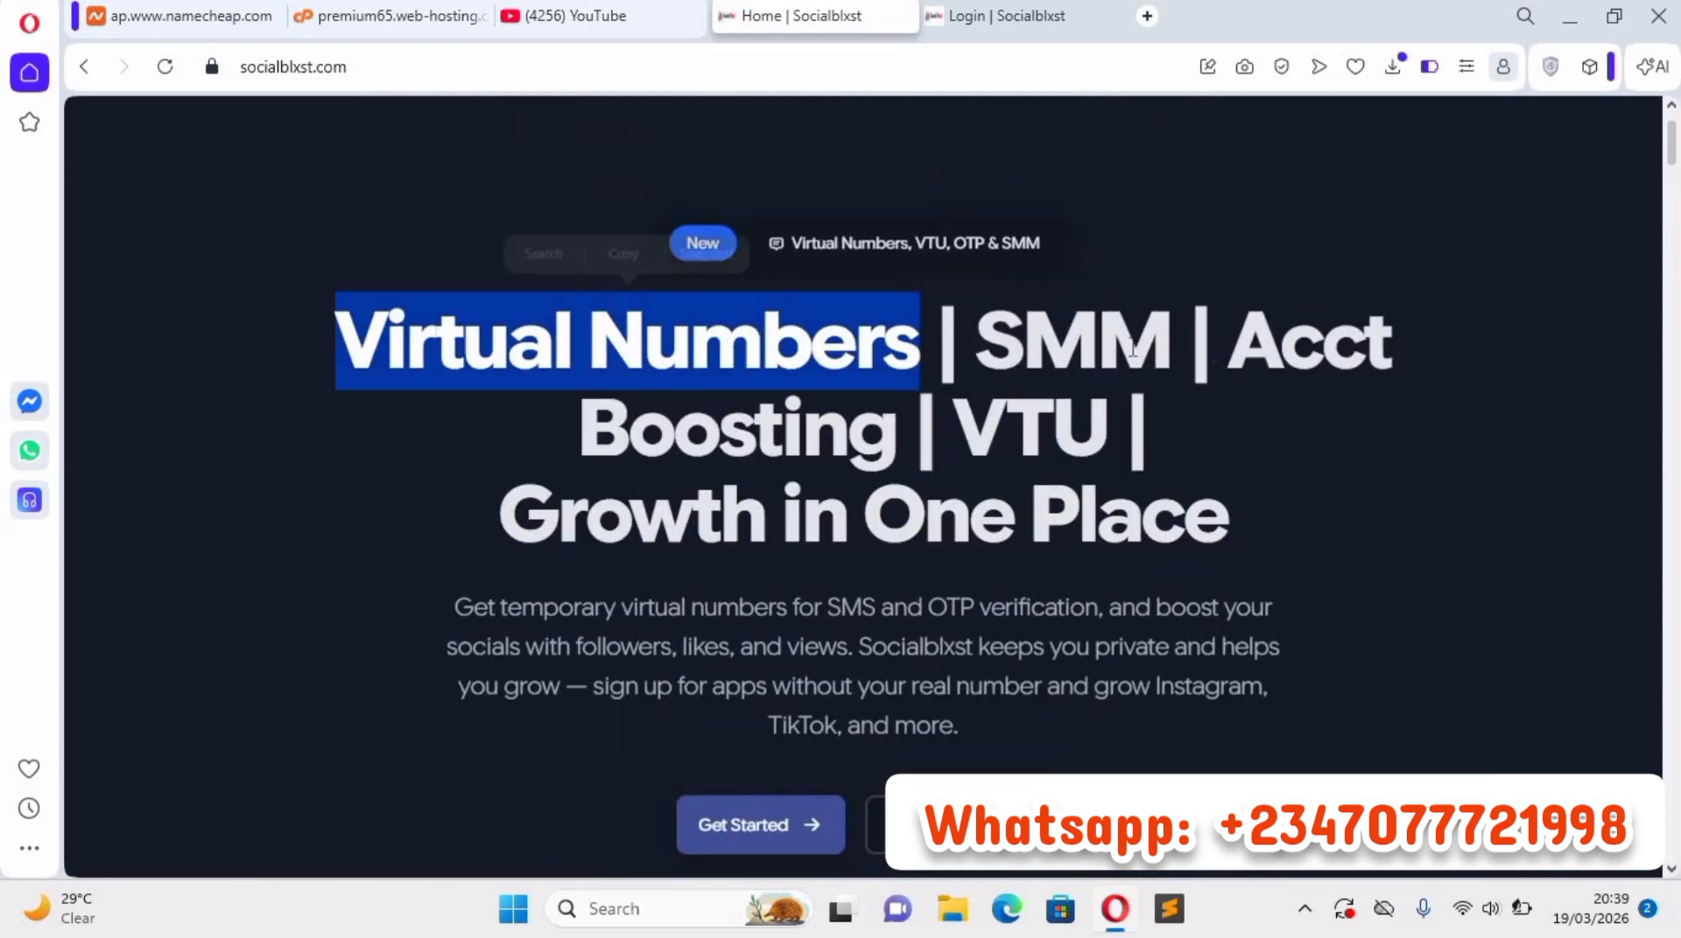
click(1189, 407)
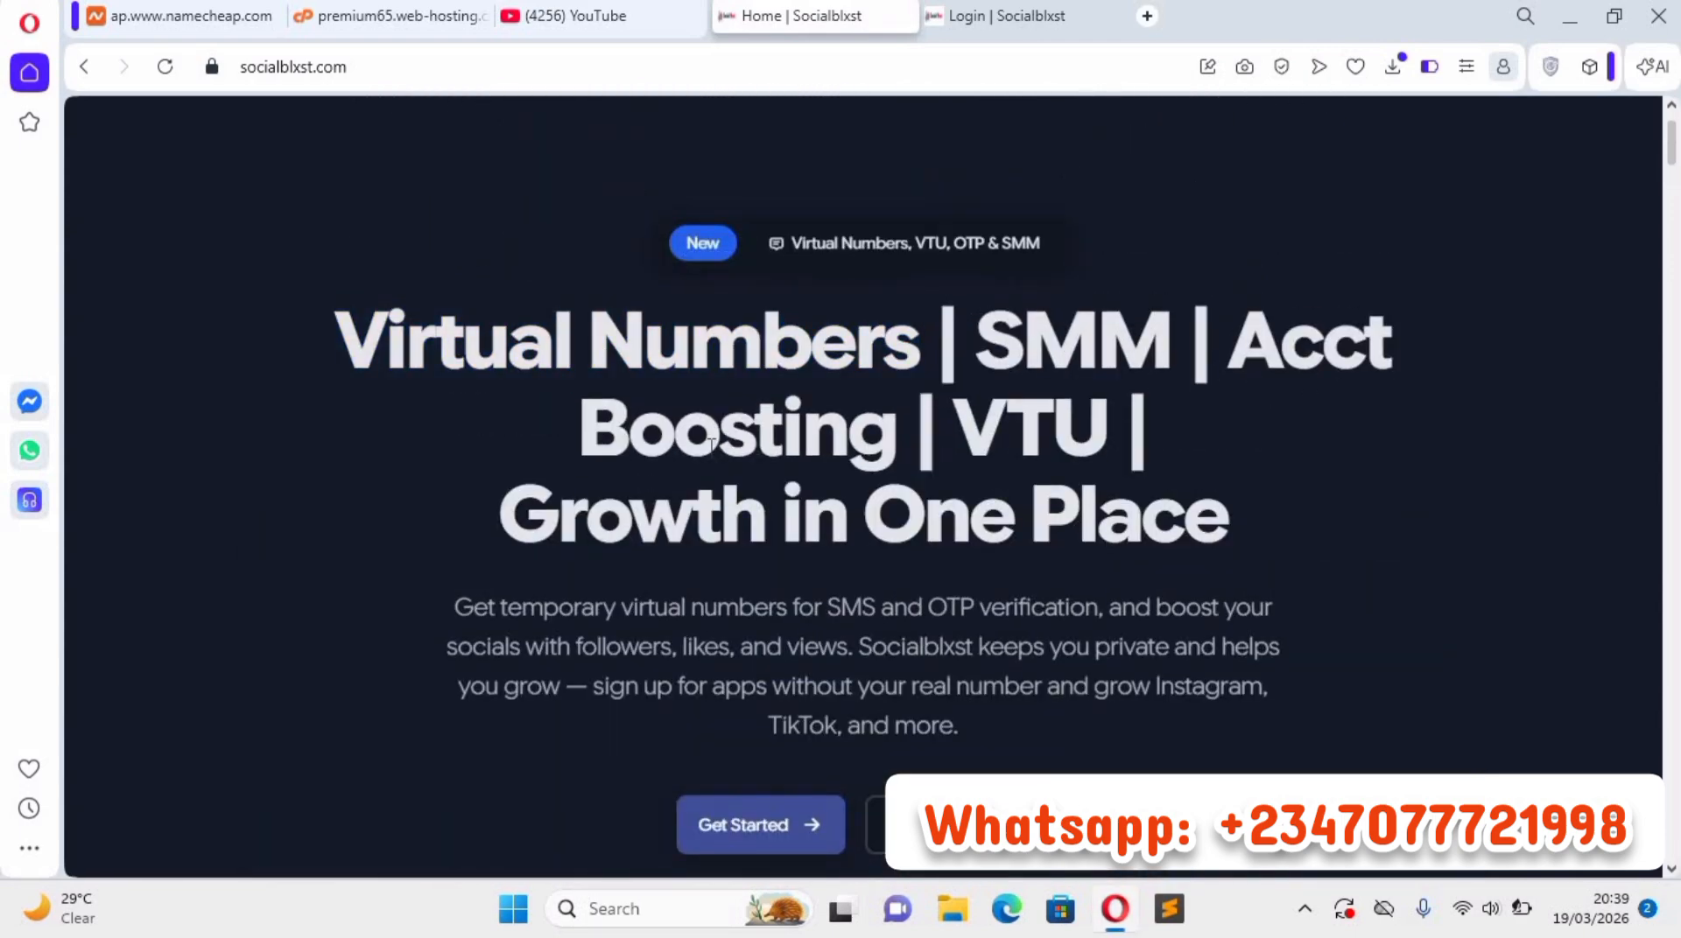
drag(762, 429, 718, 429)
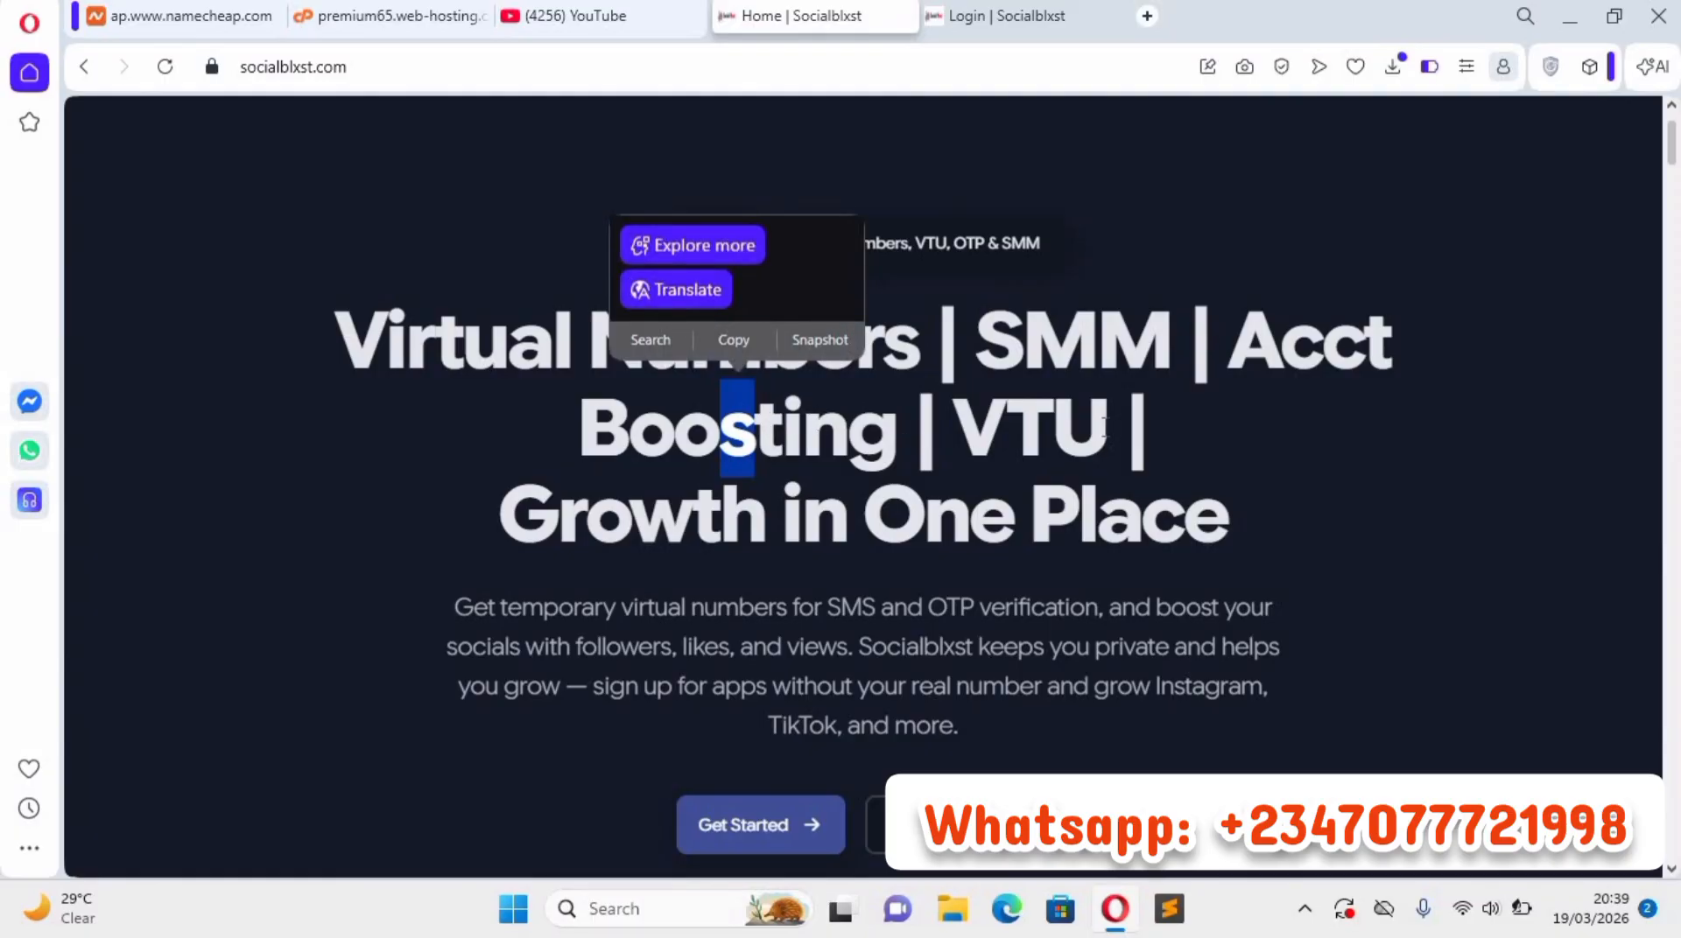
drag(1123, 426, 956, 429)
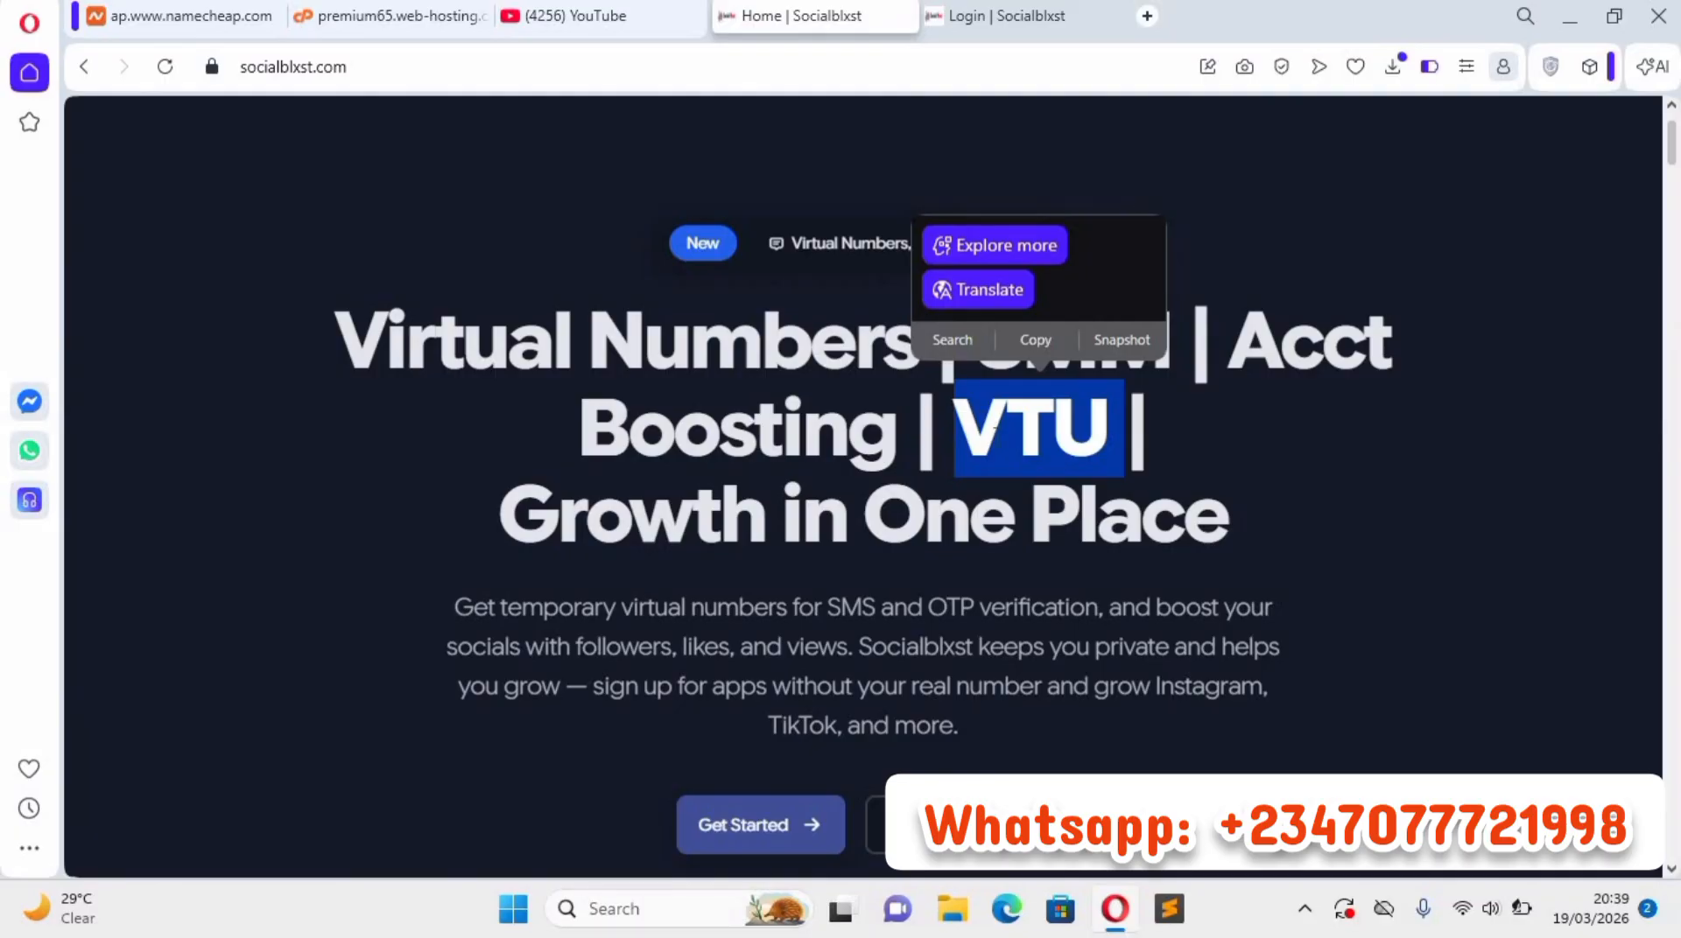
click(602, 372)
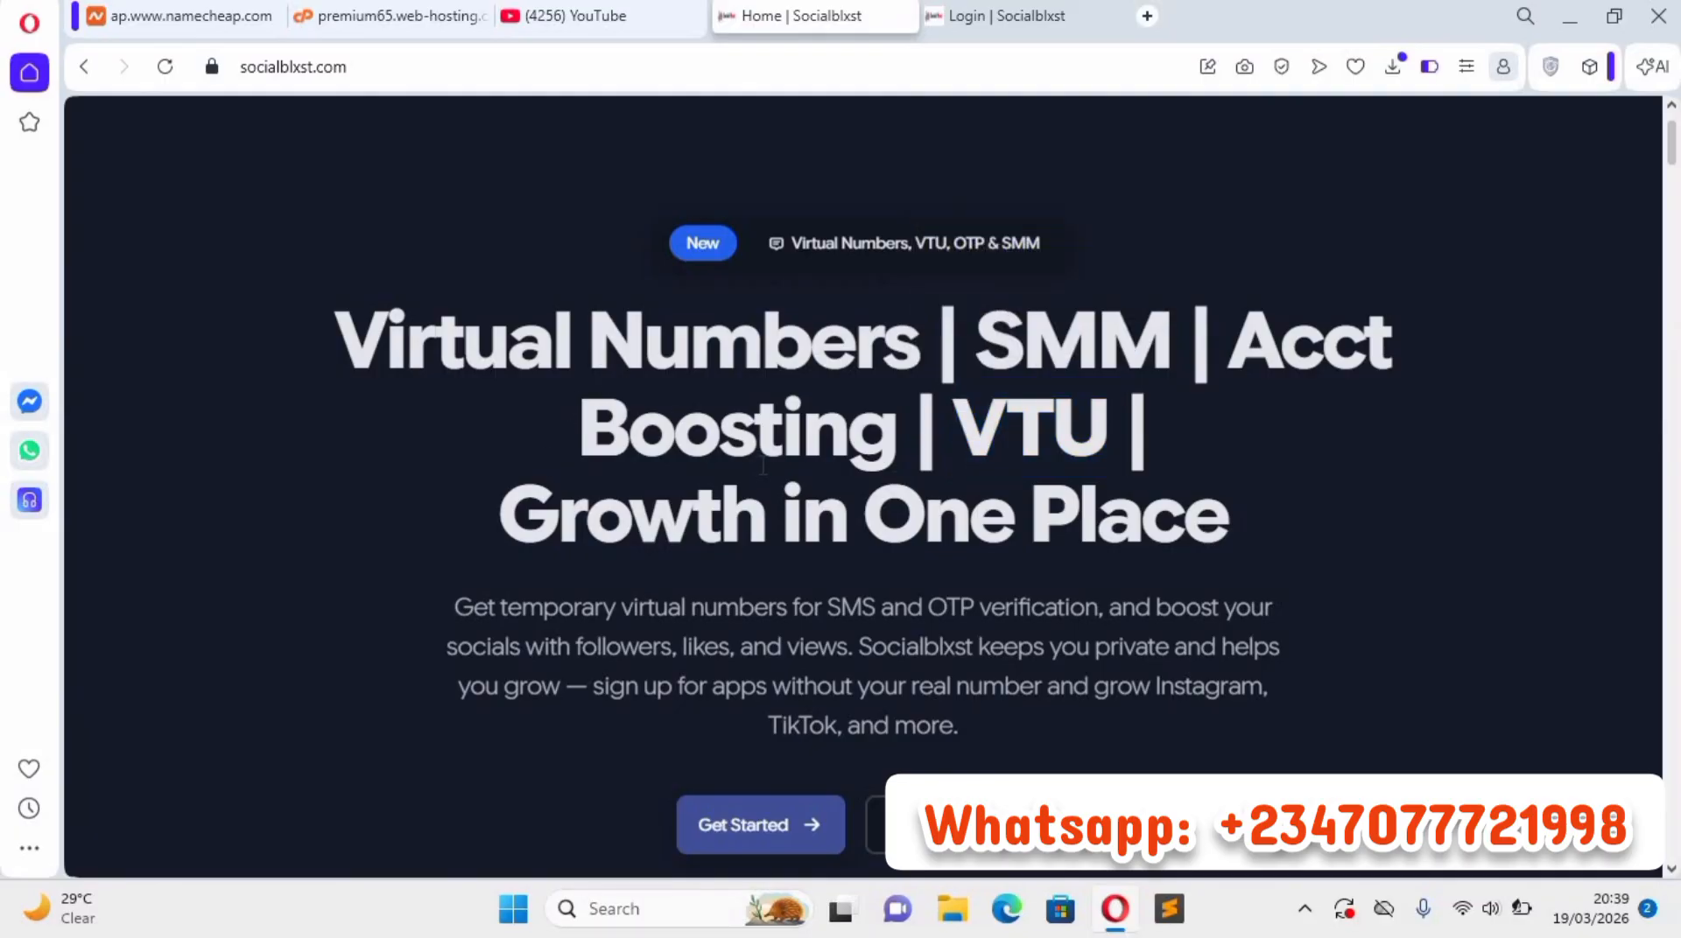
Preview the homepage in light mode and return it to dark mode.
scroll(762, 466, up, 2)
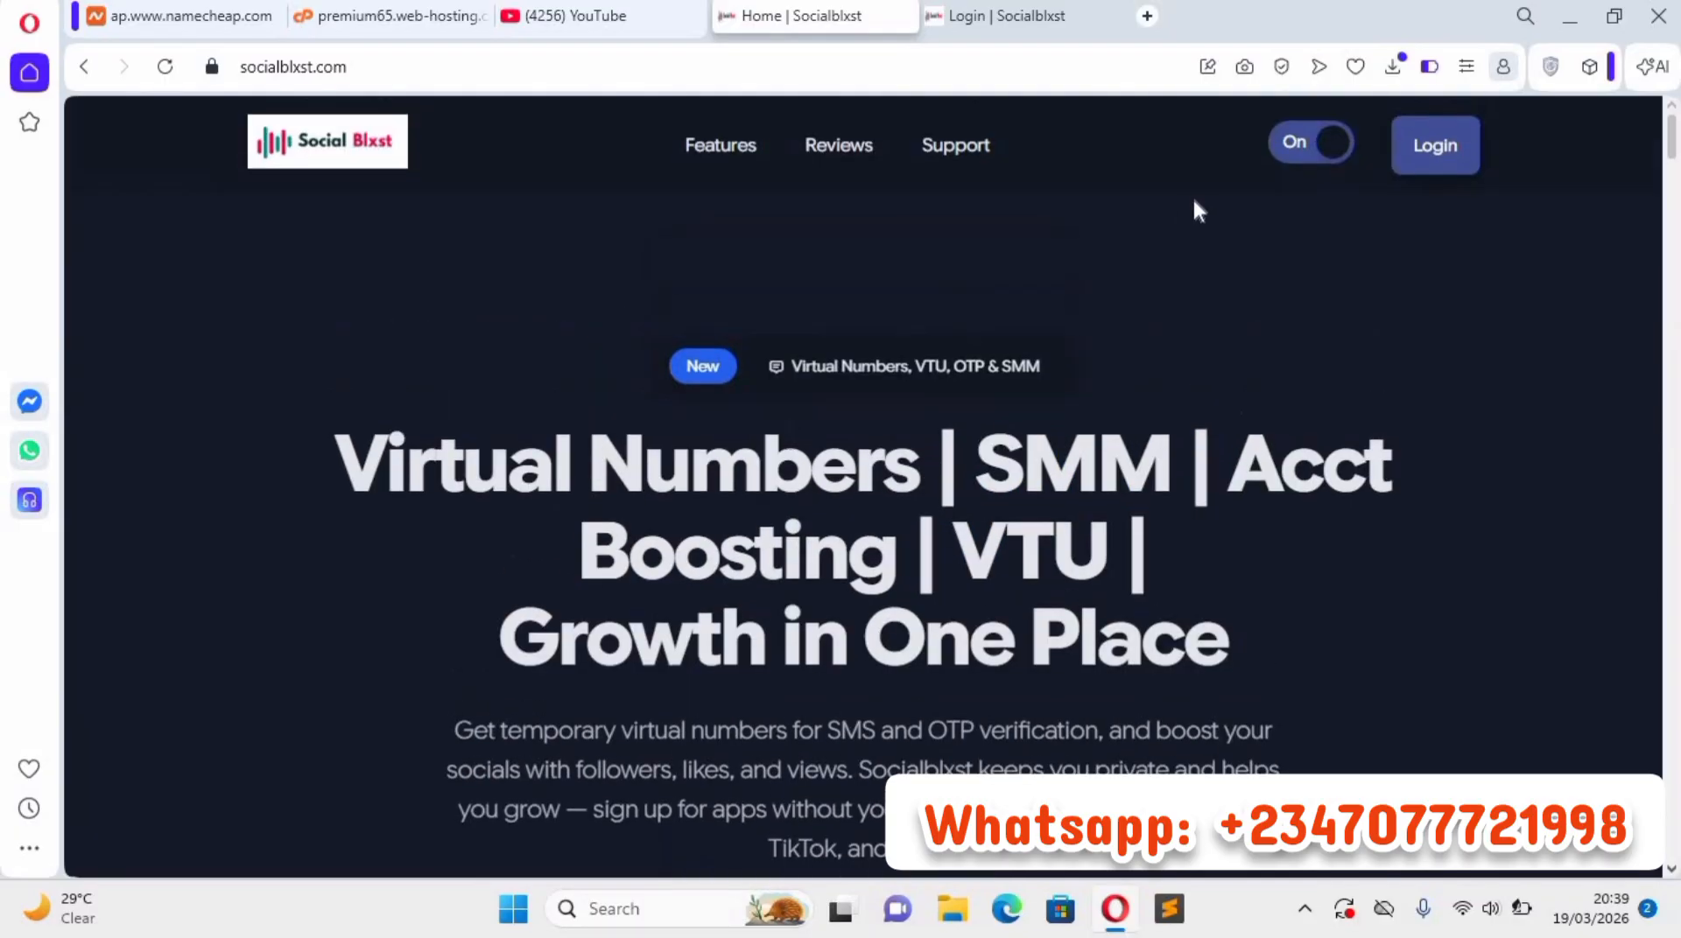
click(1326, 149)
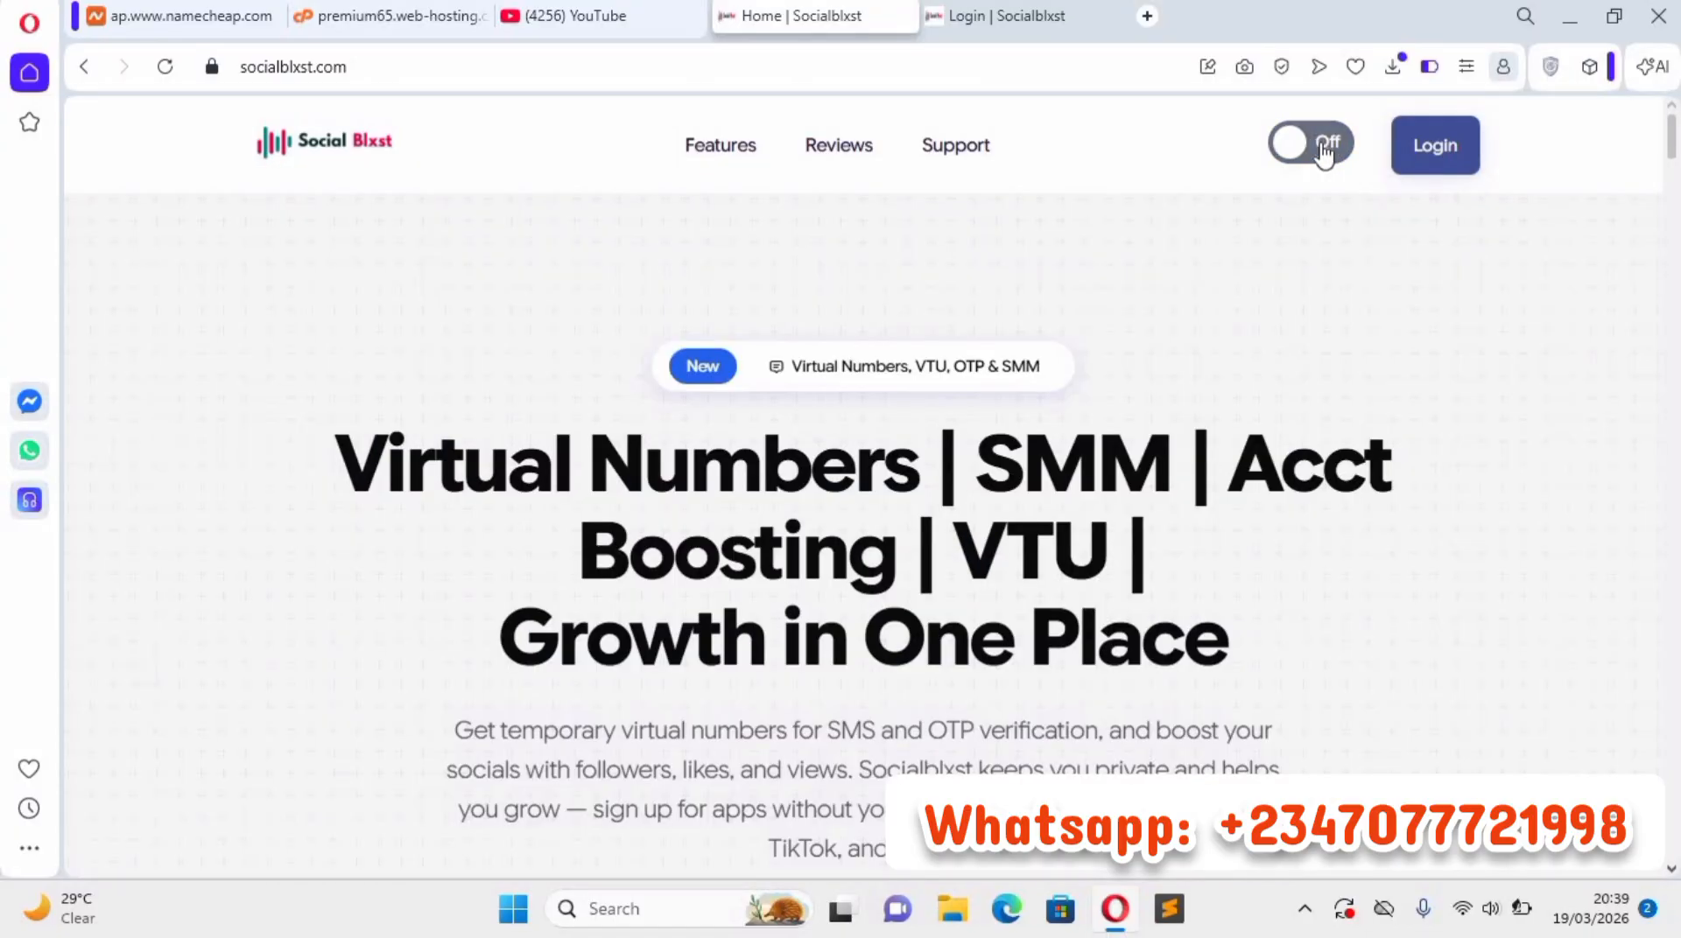
click(1324, 150)
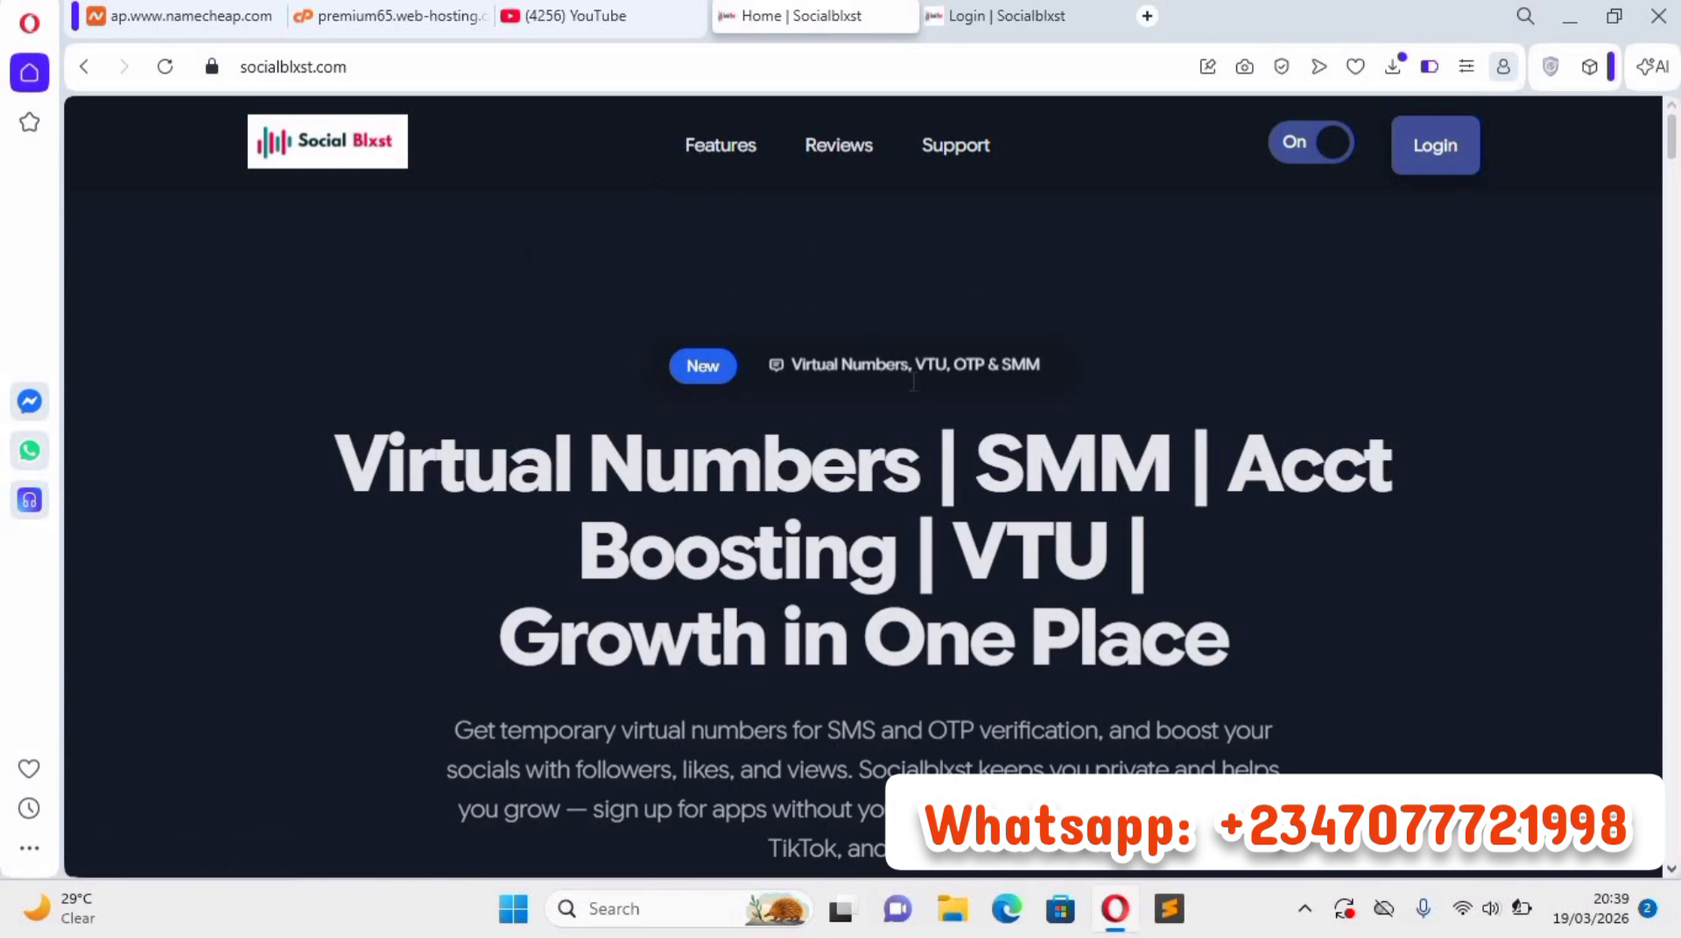
Review the homepage sections from the introduction through features, use cases and How Socialblxst Works to the footer.
scroll(919, 438, down, 5)
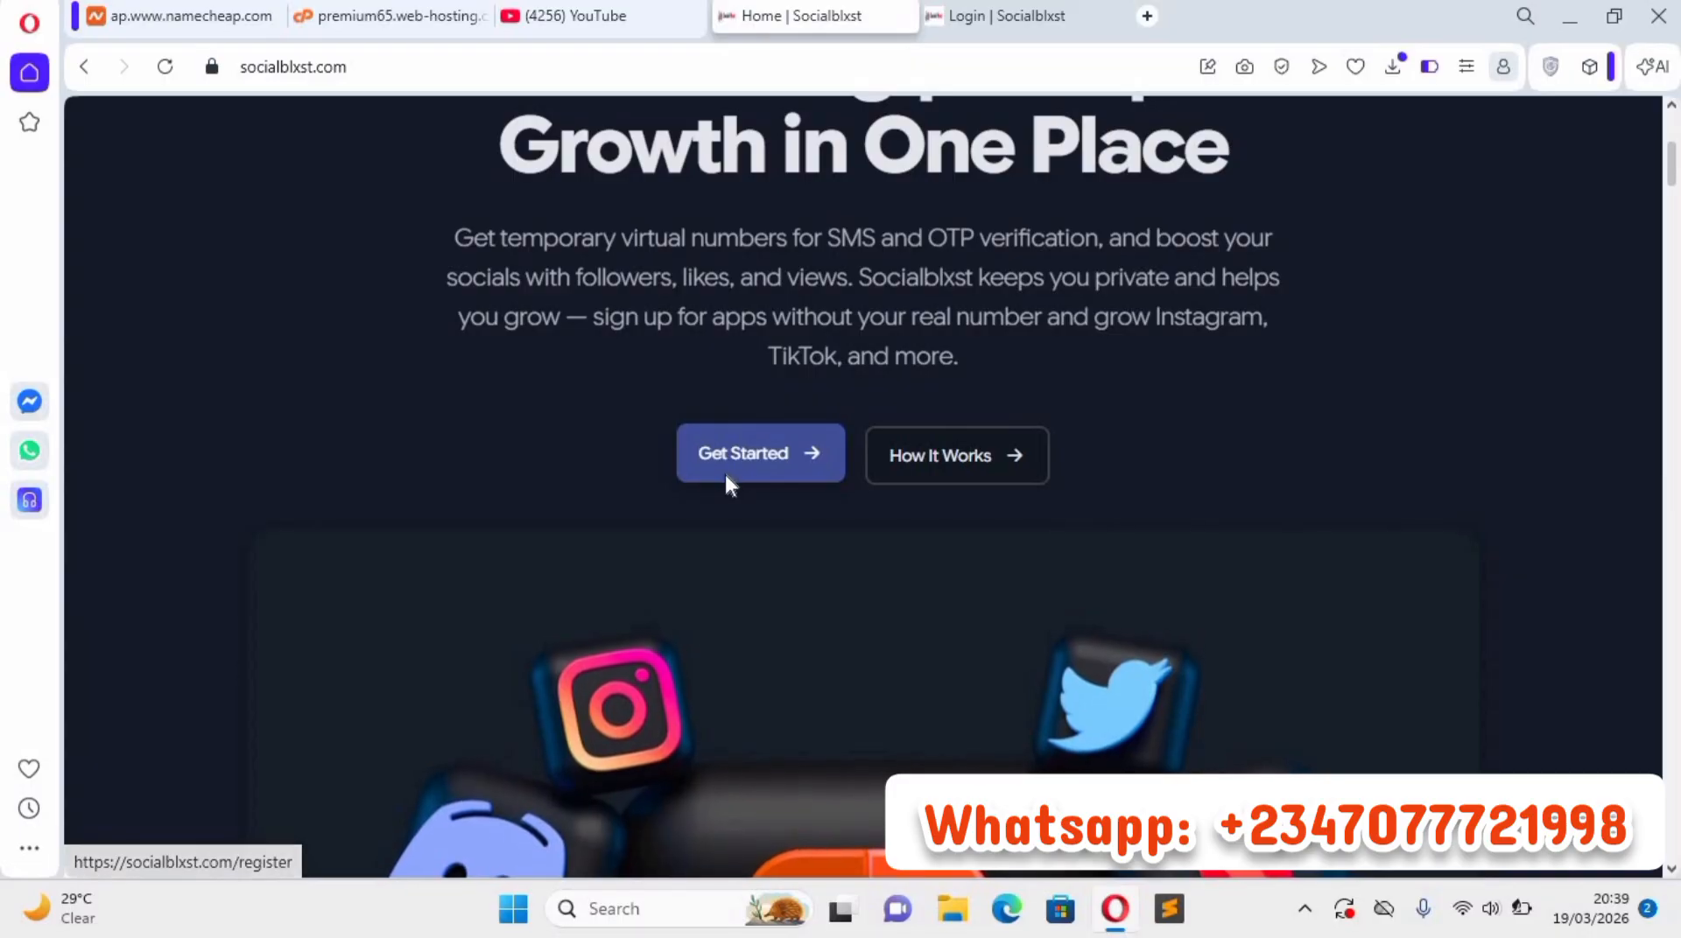
scroll(755, 452, down, 10)
scroll(817, 449, down, 8)
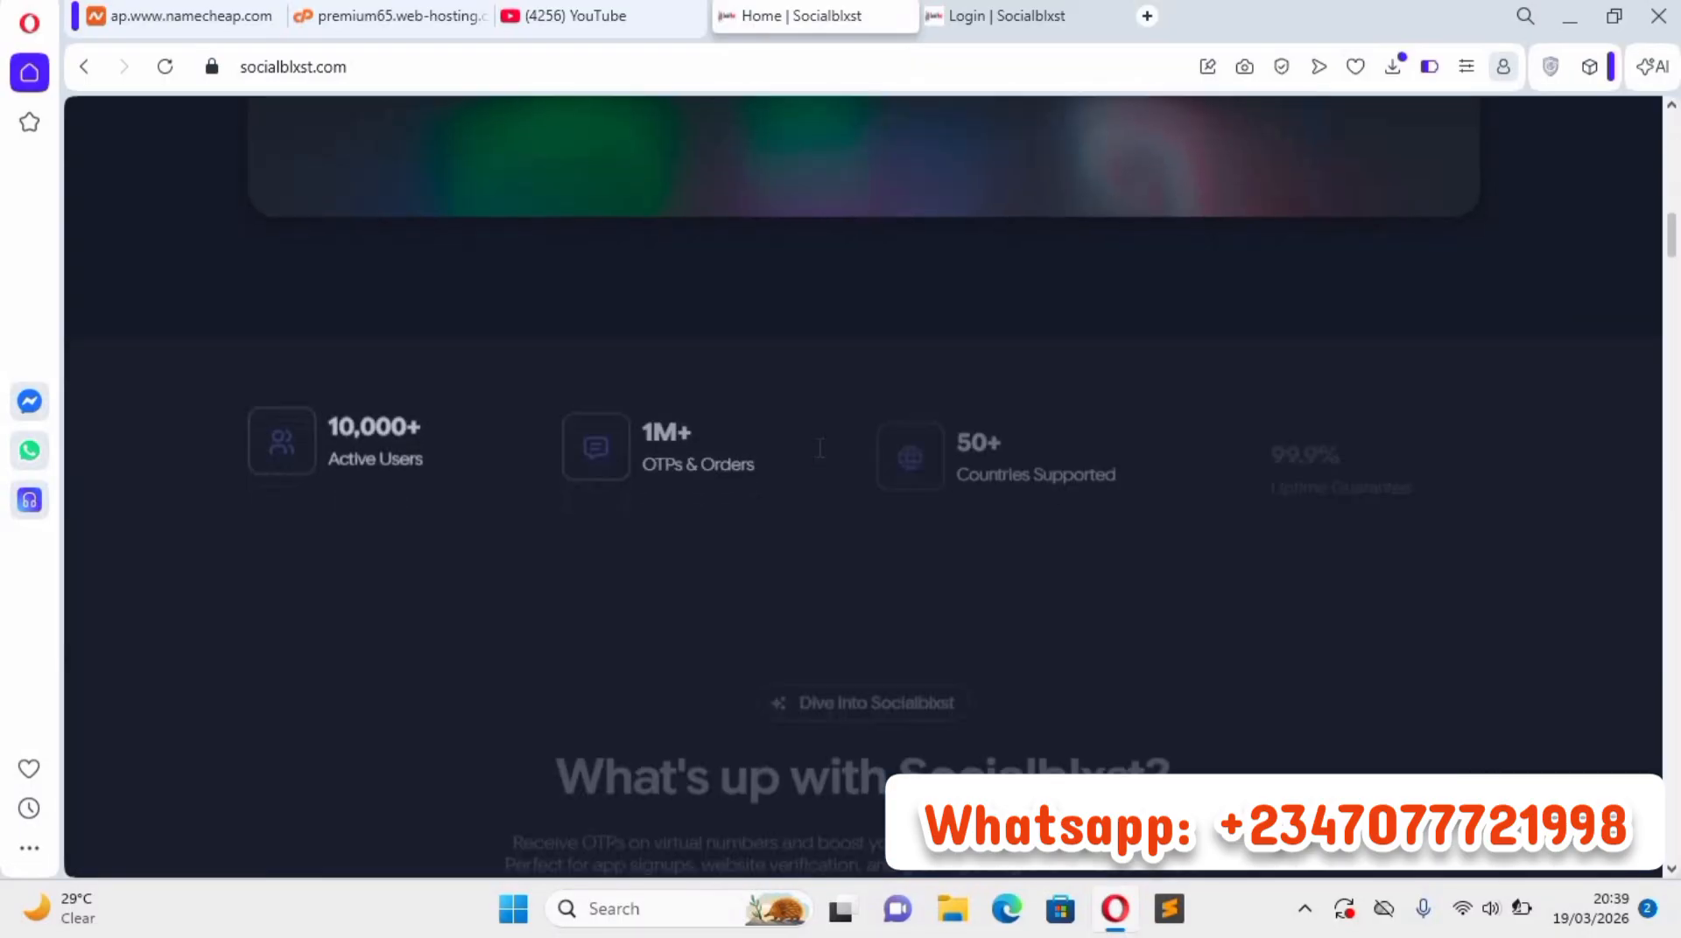
scroll(827, 450, down, 7)
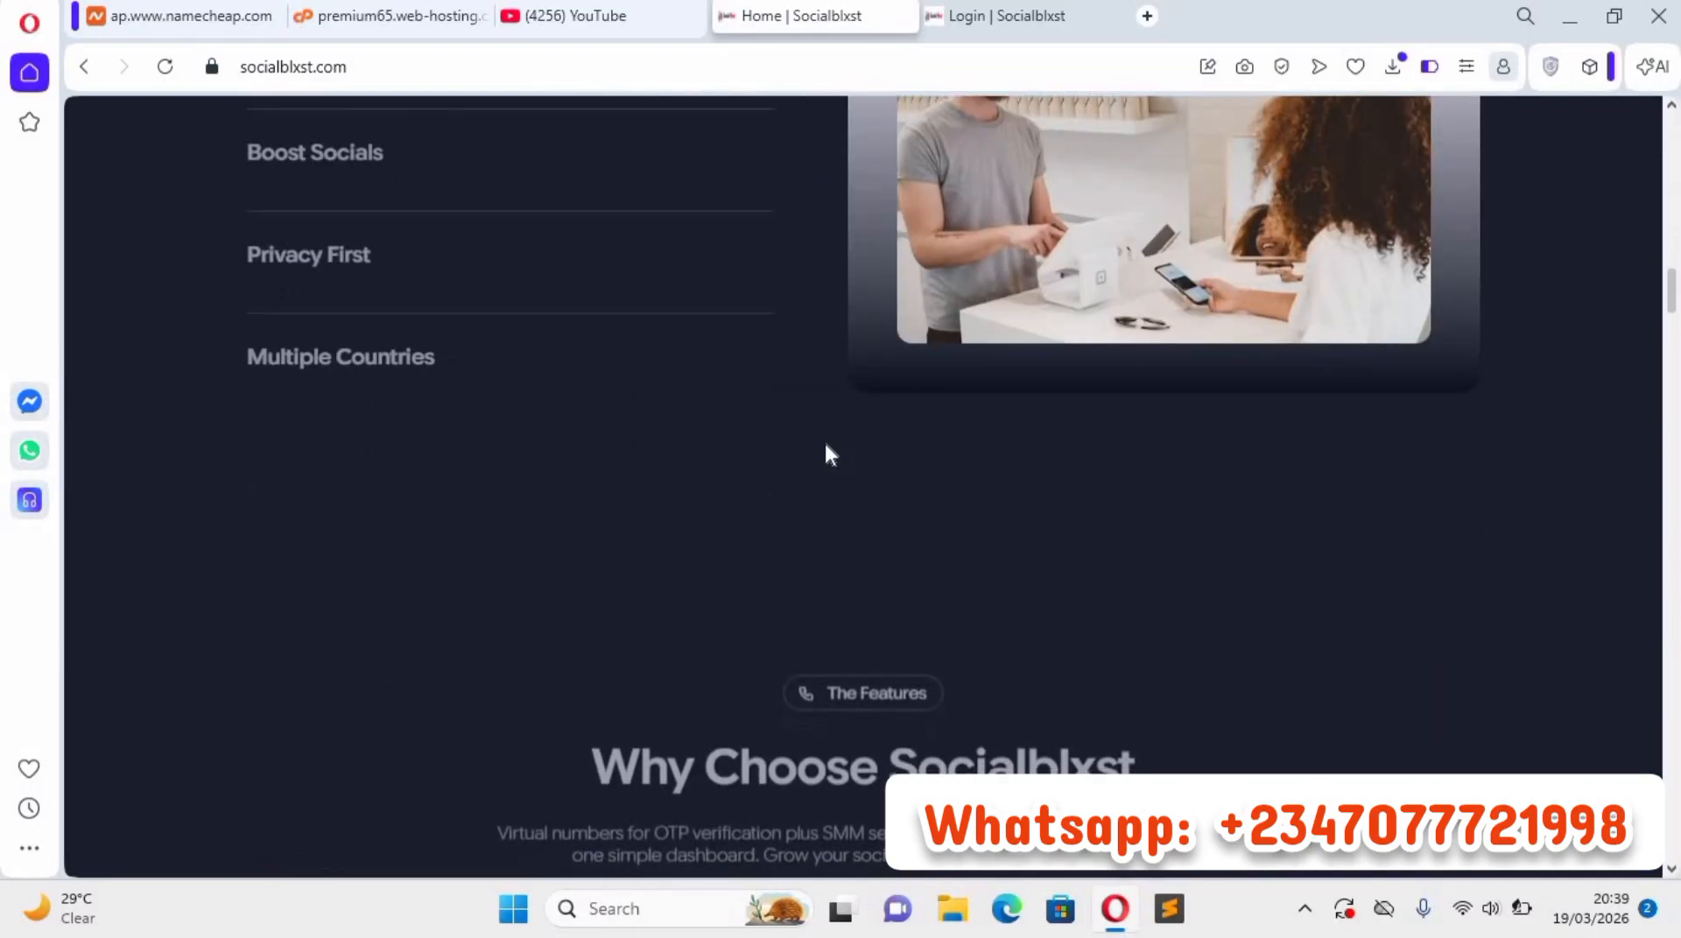
scroll(830, 448, down, 15)
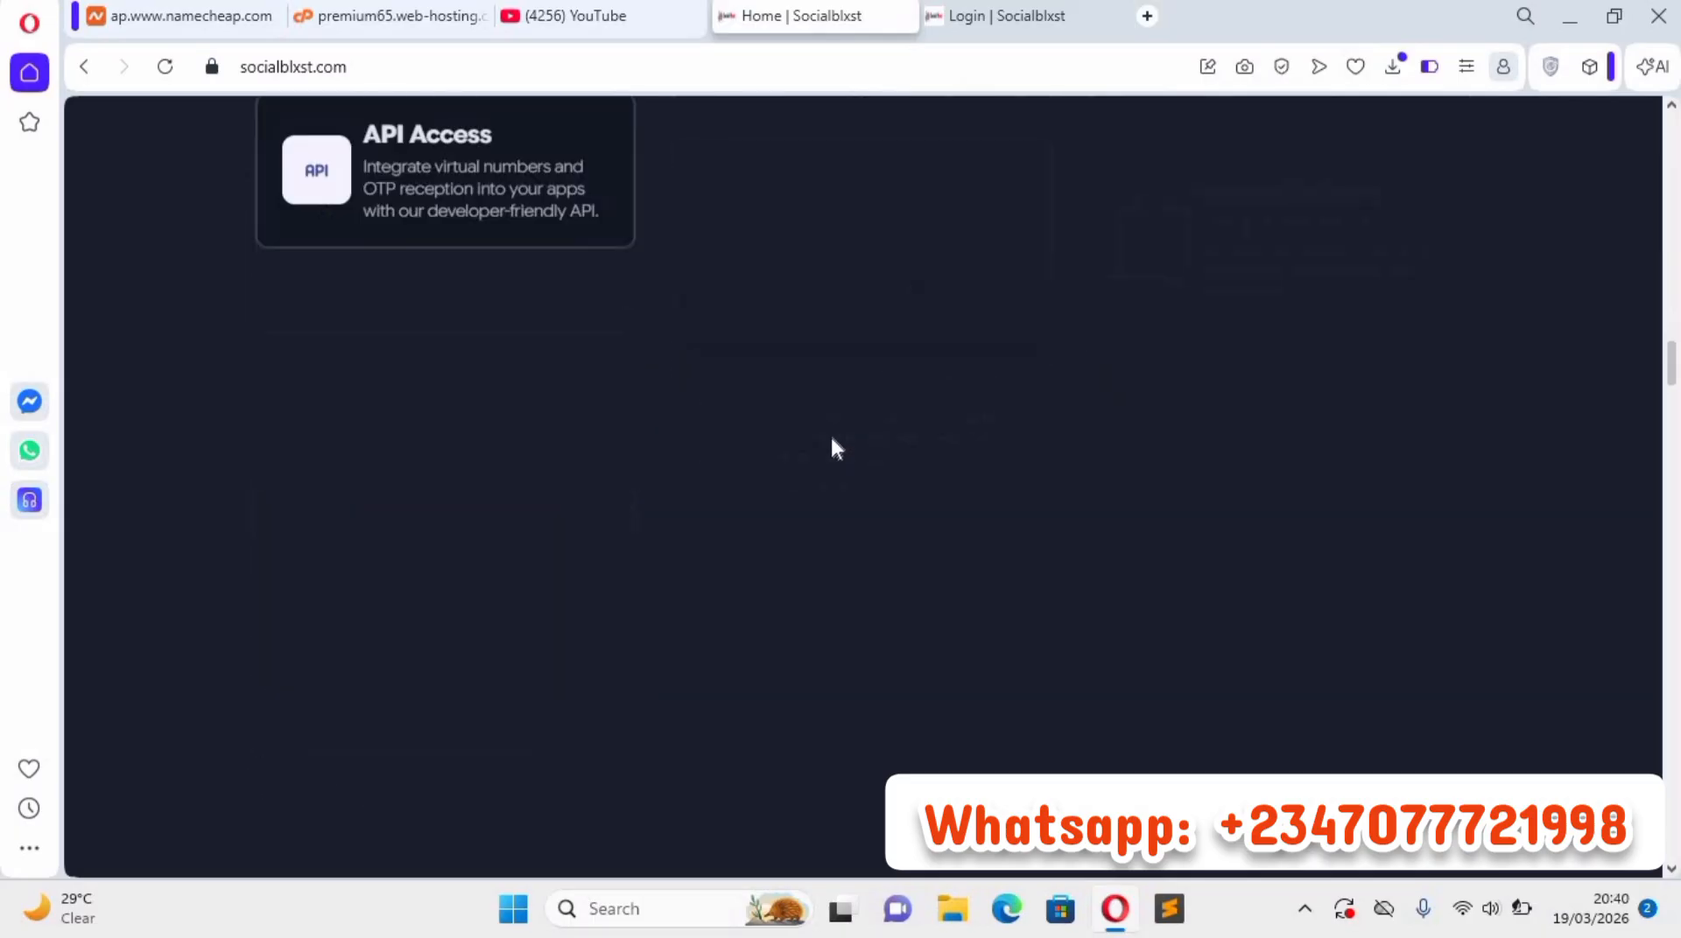
scroll(839, 445, down, 10)
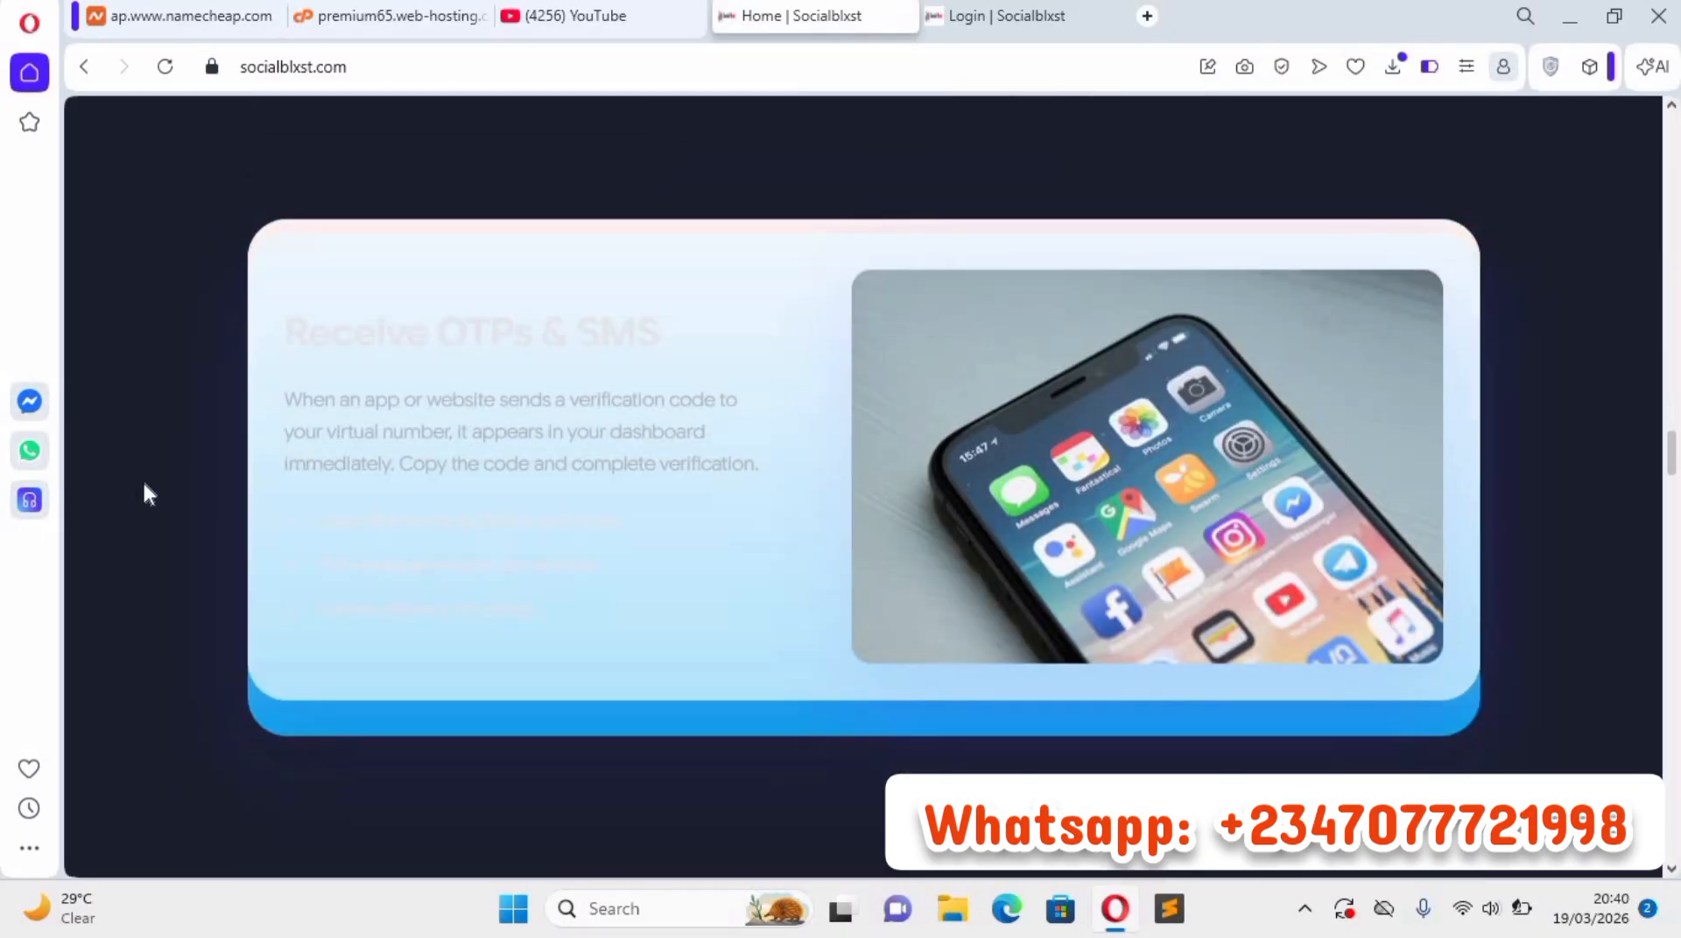
scroll(1202, 411, down, 15)
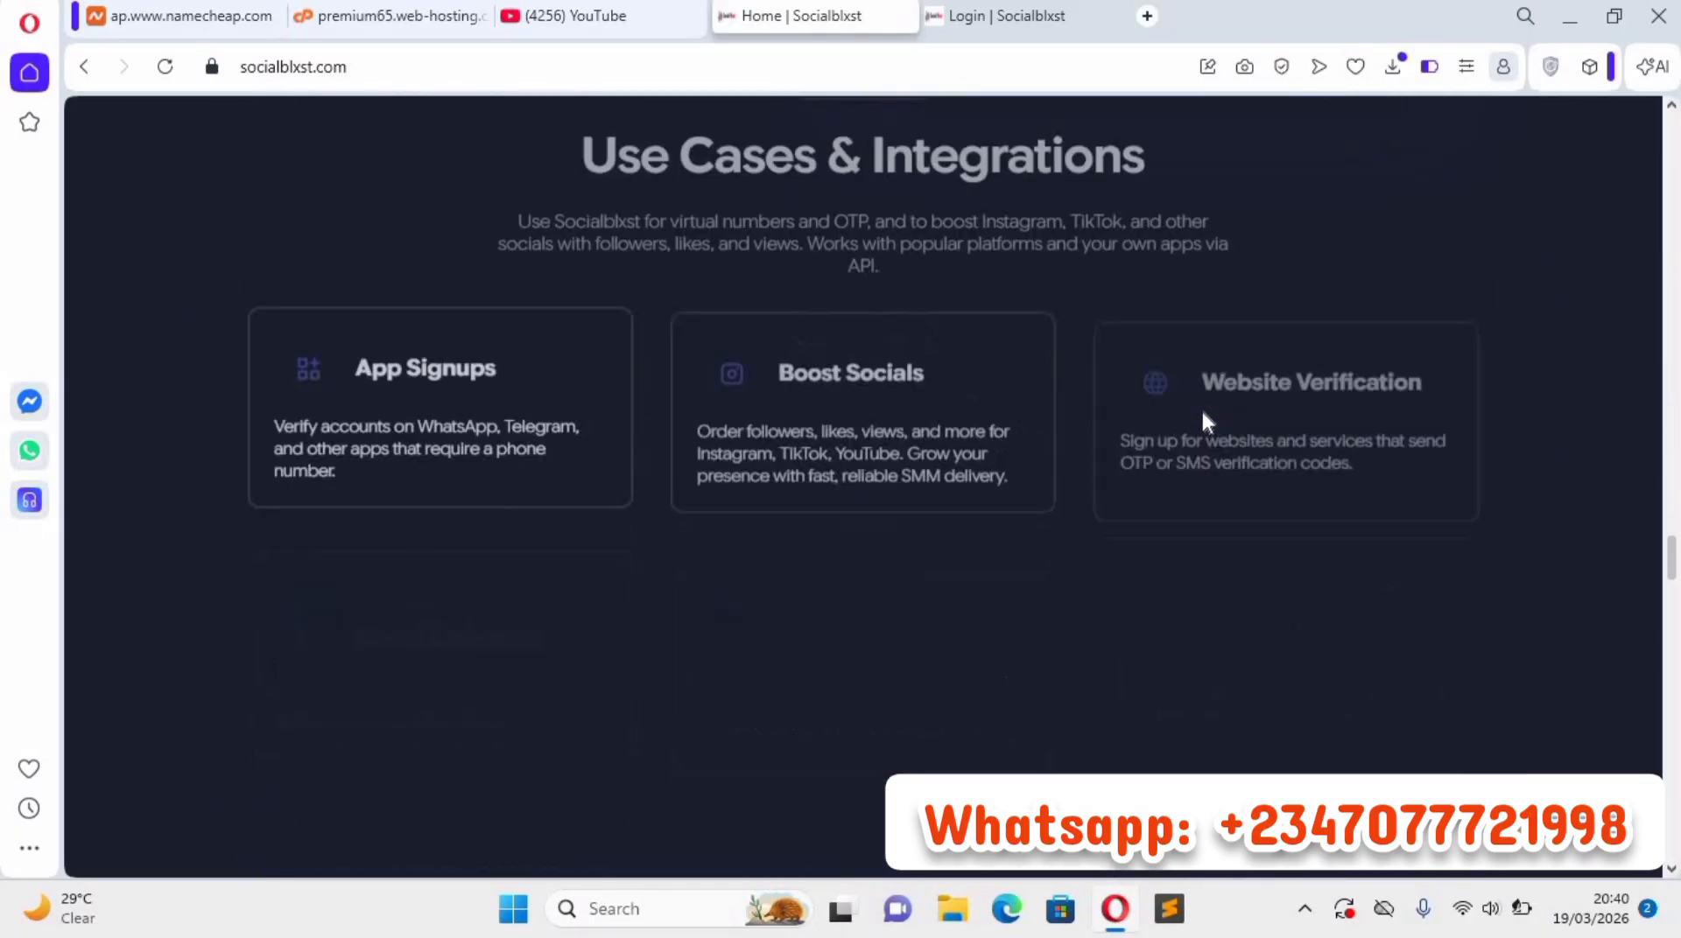
scroll(1202, 416, down, 15)
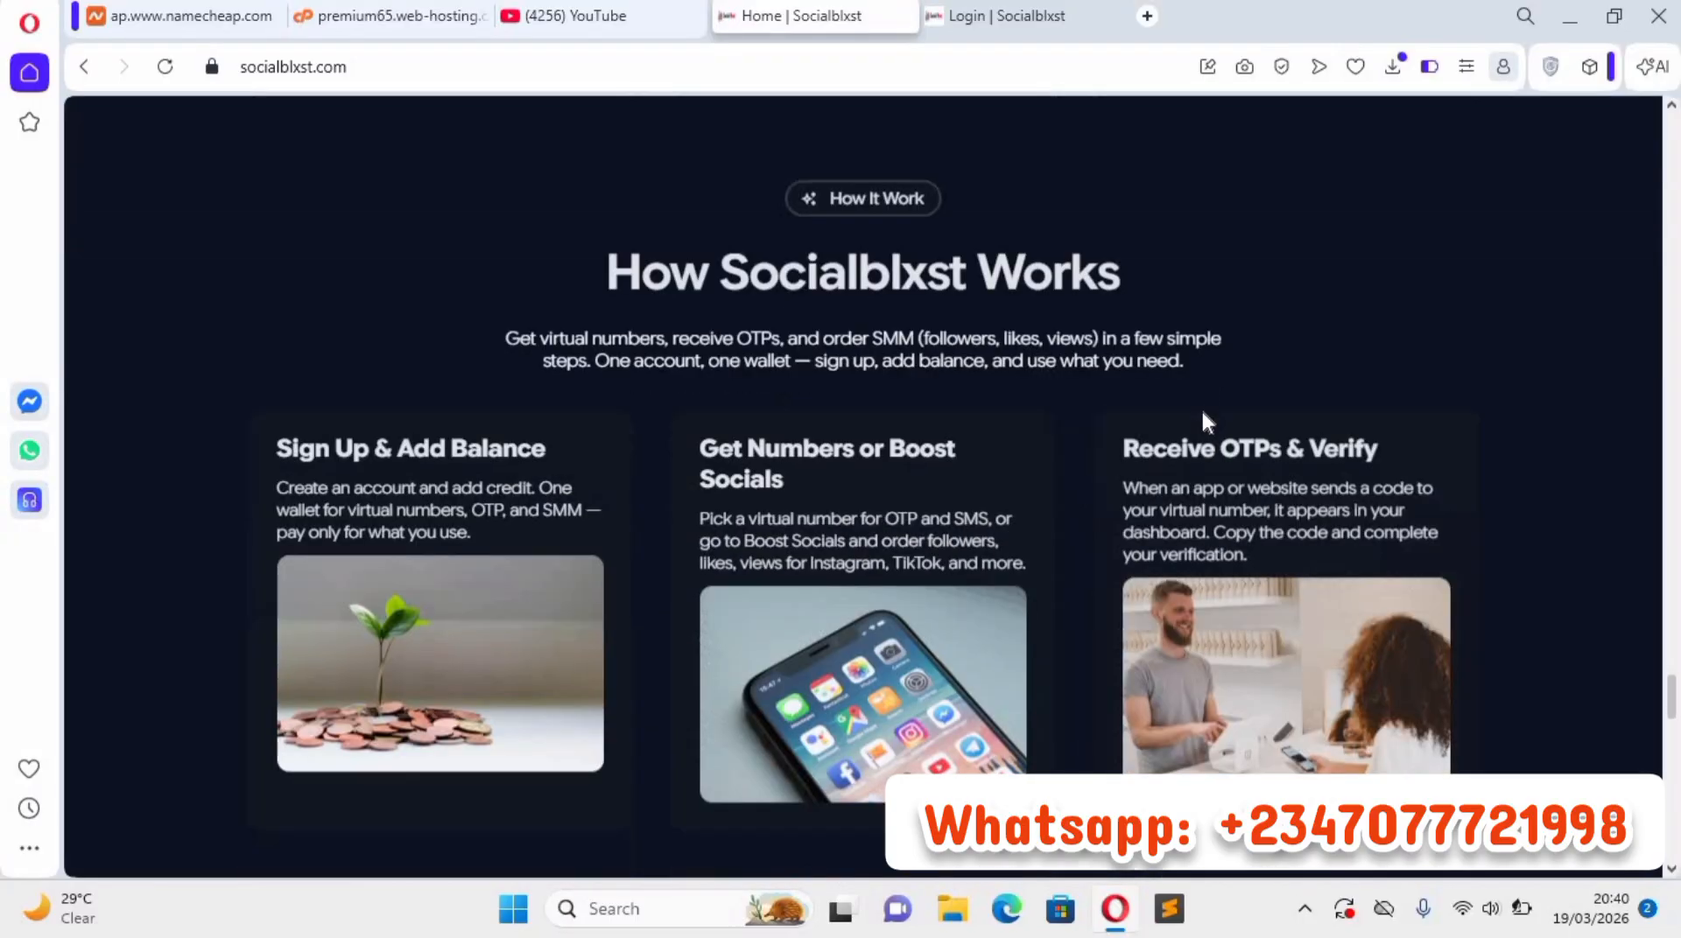
scroll(1206, 422, down, 10)
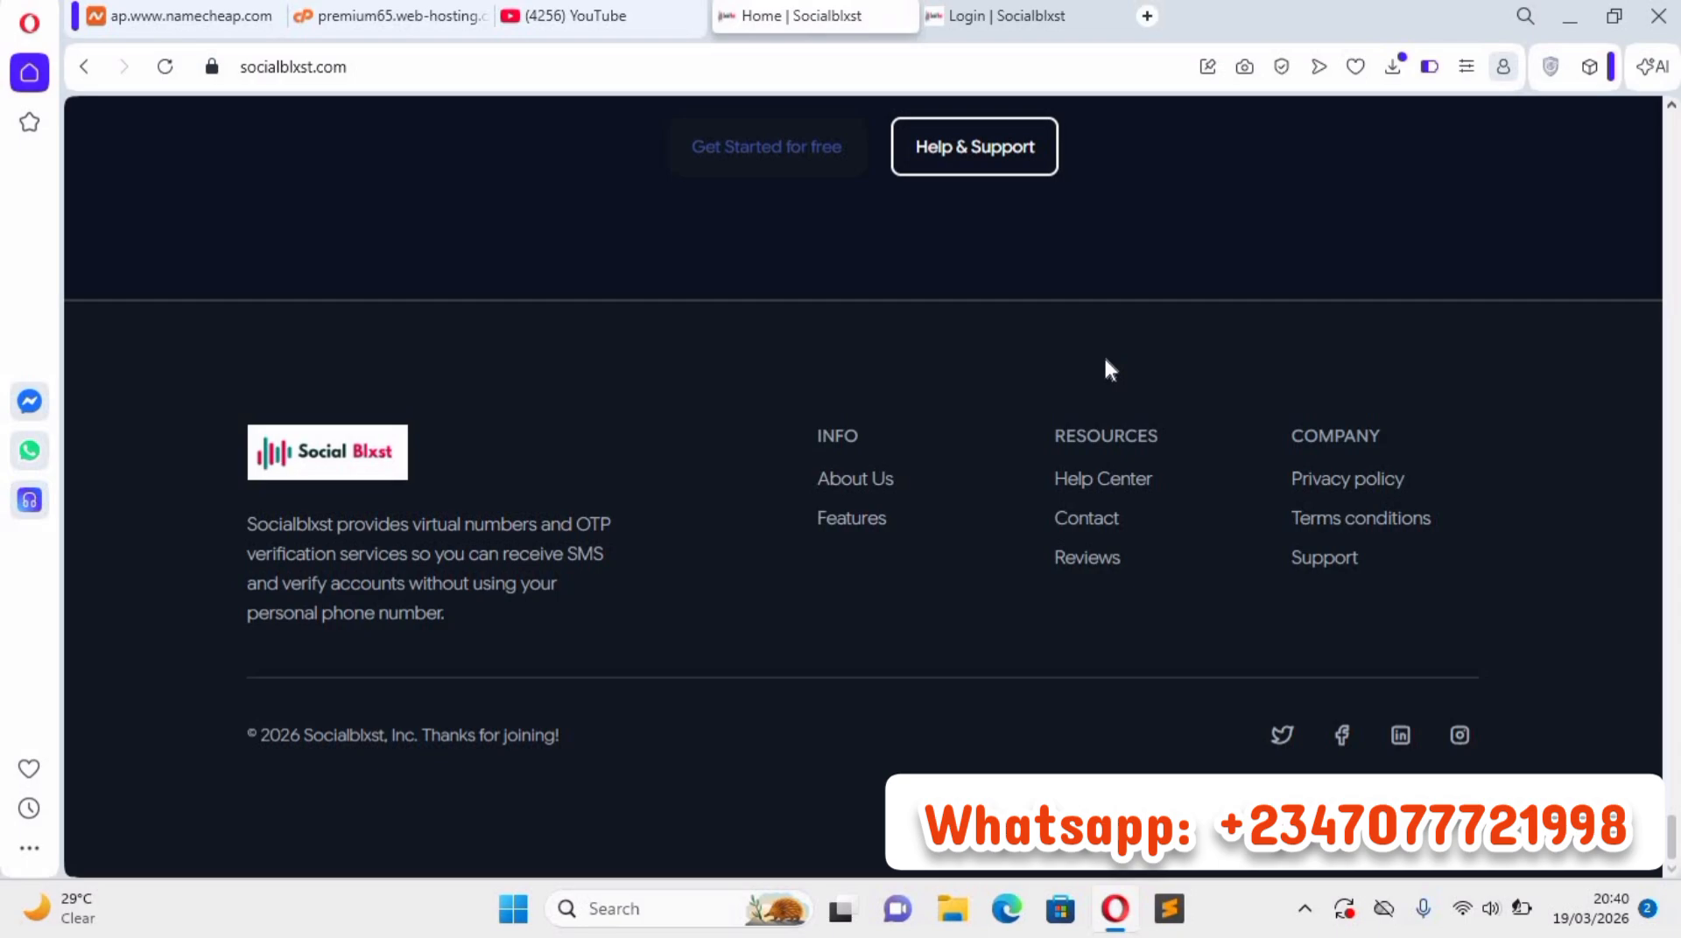
Switch the homepage from dark mode to light mode.
scroll(1047, 345, up, 20)
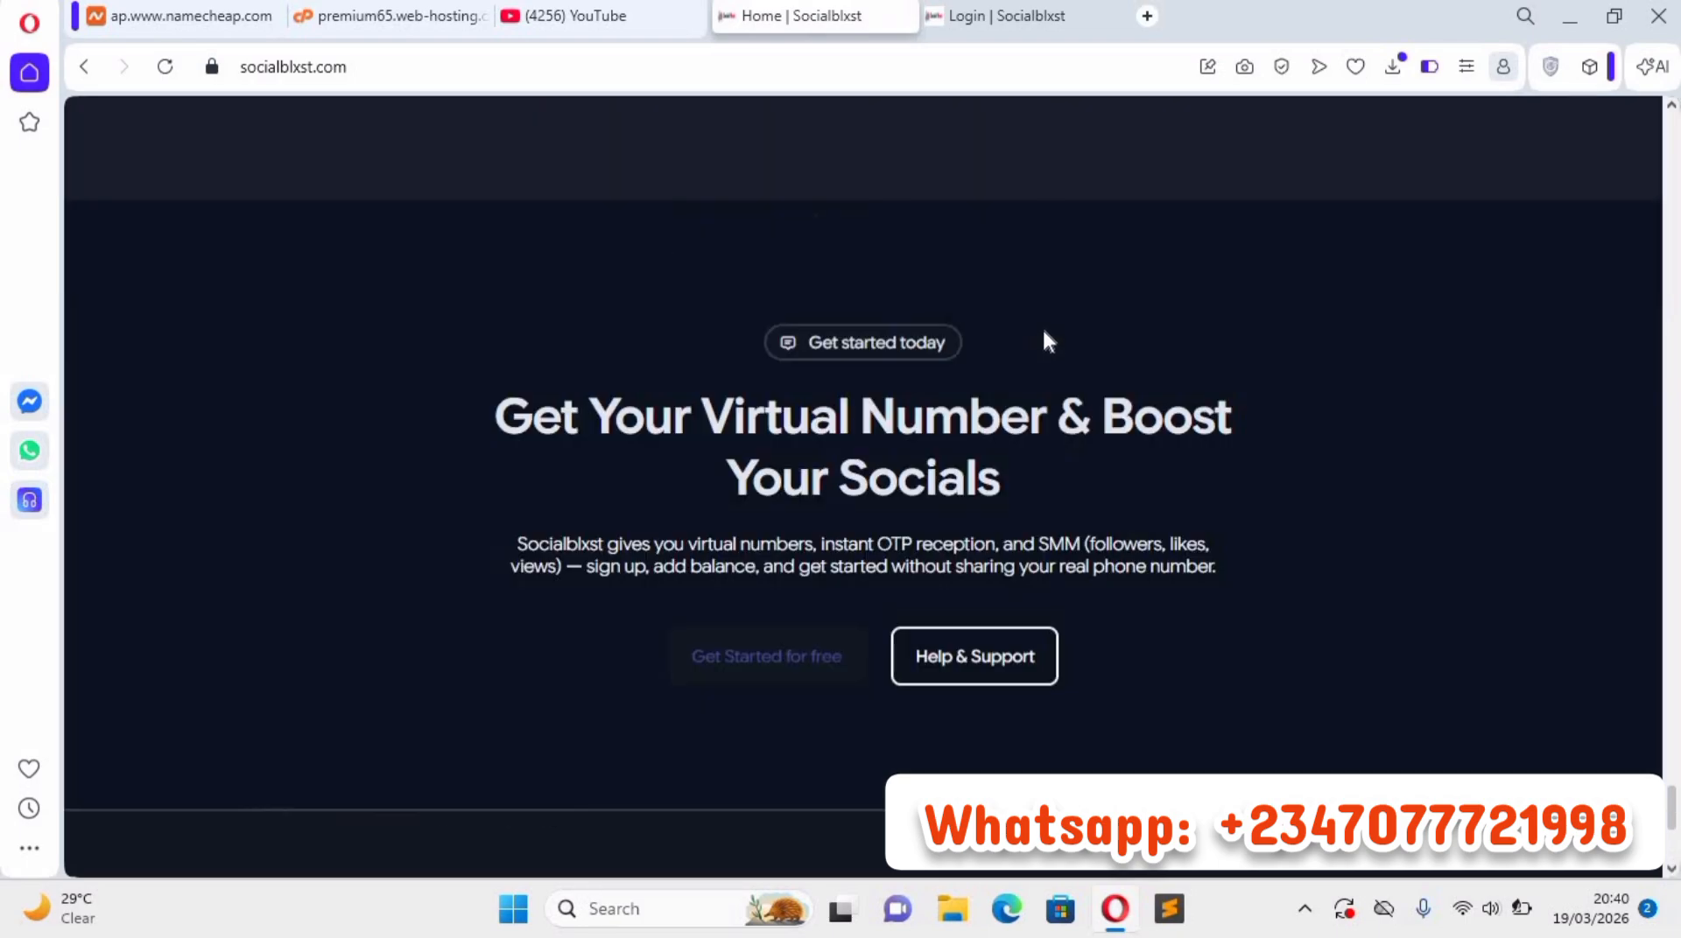
scroll(1171, 202, up, 15)
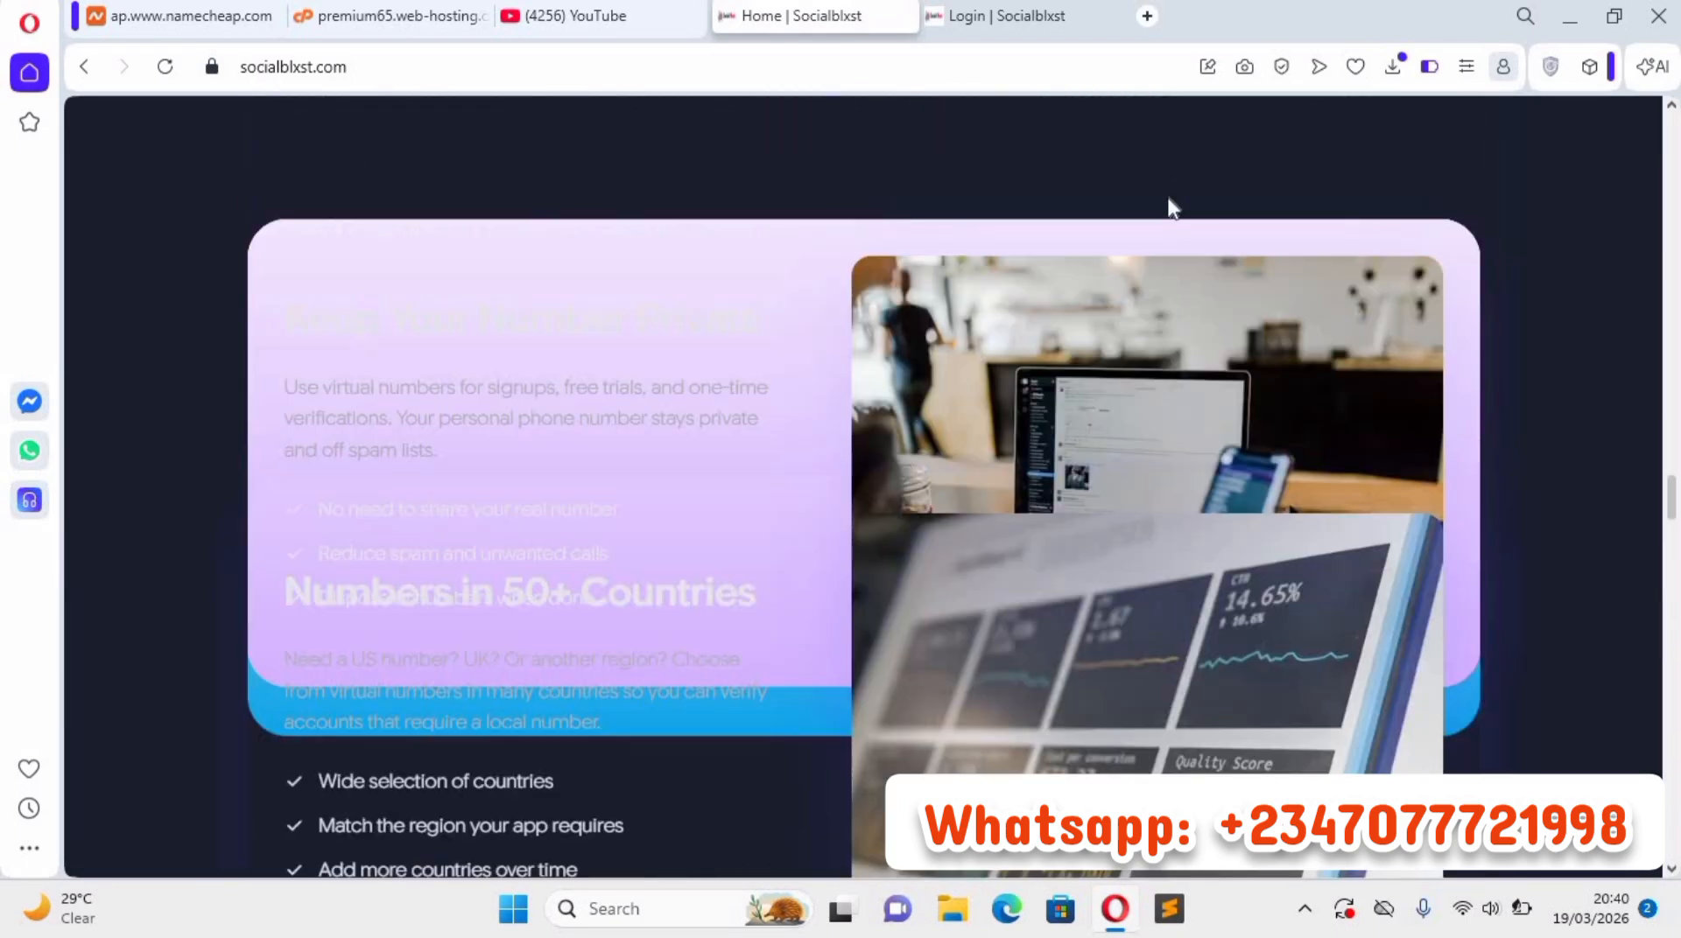
scroll(1172, 201, up, 10)
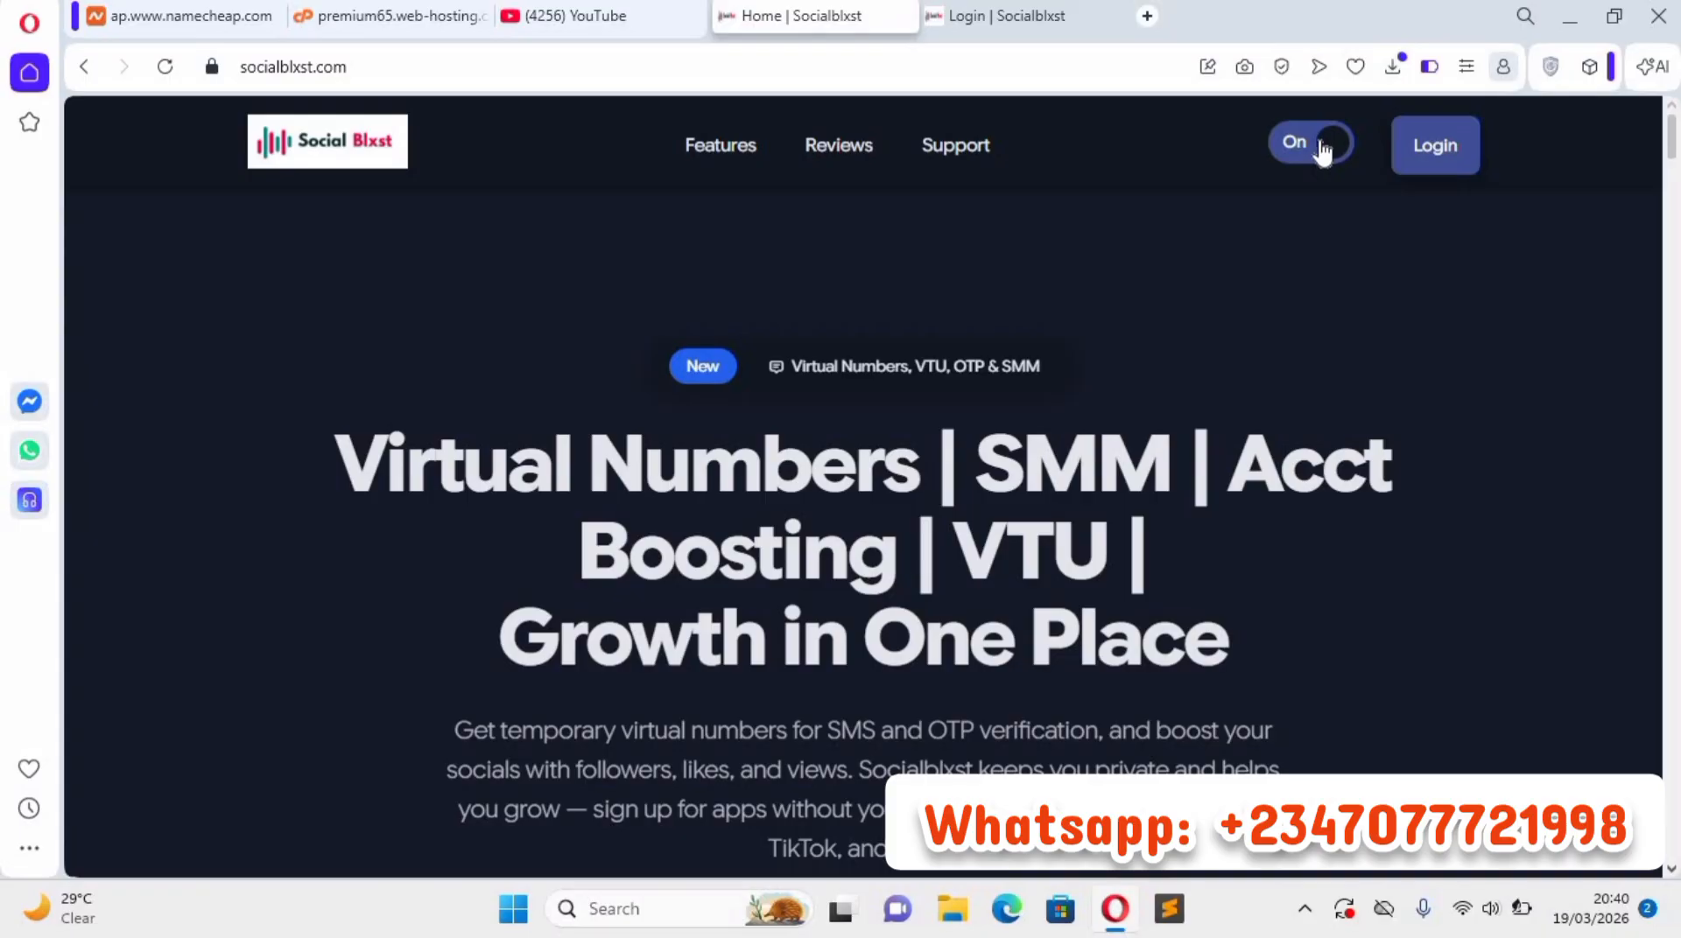
click(1313, 143)
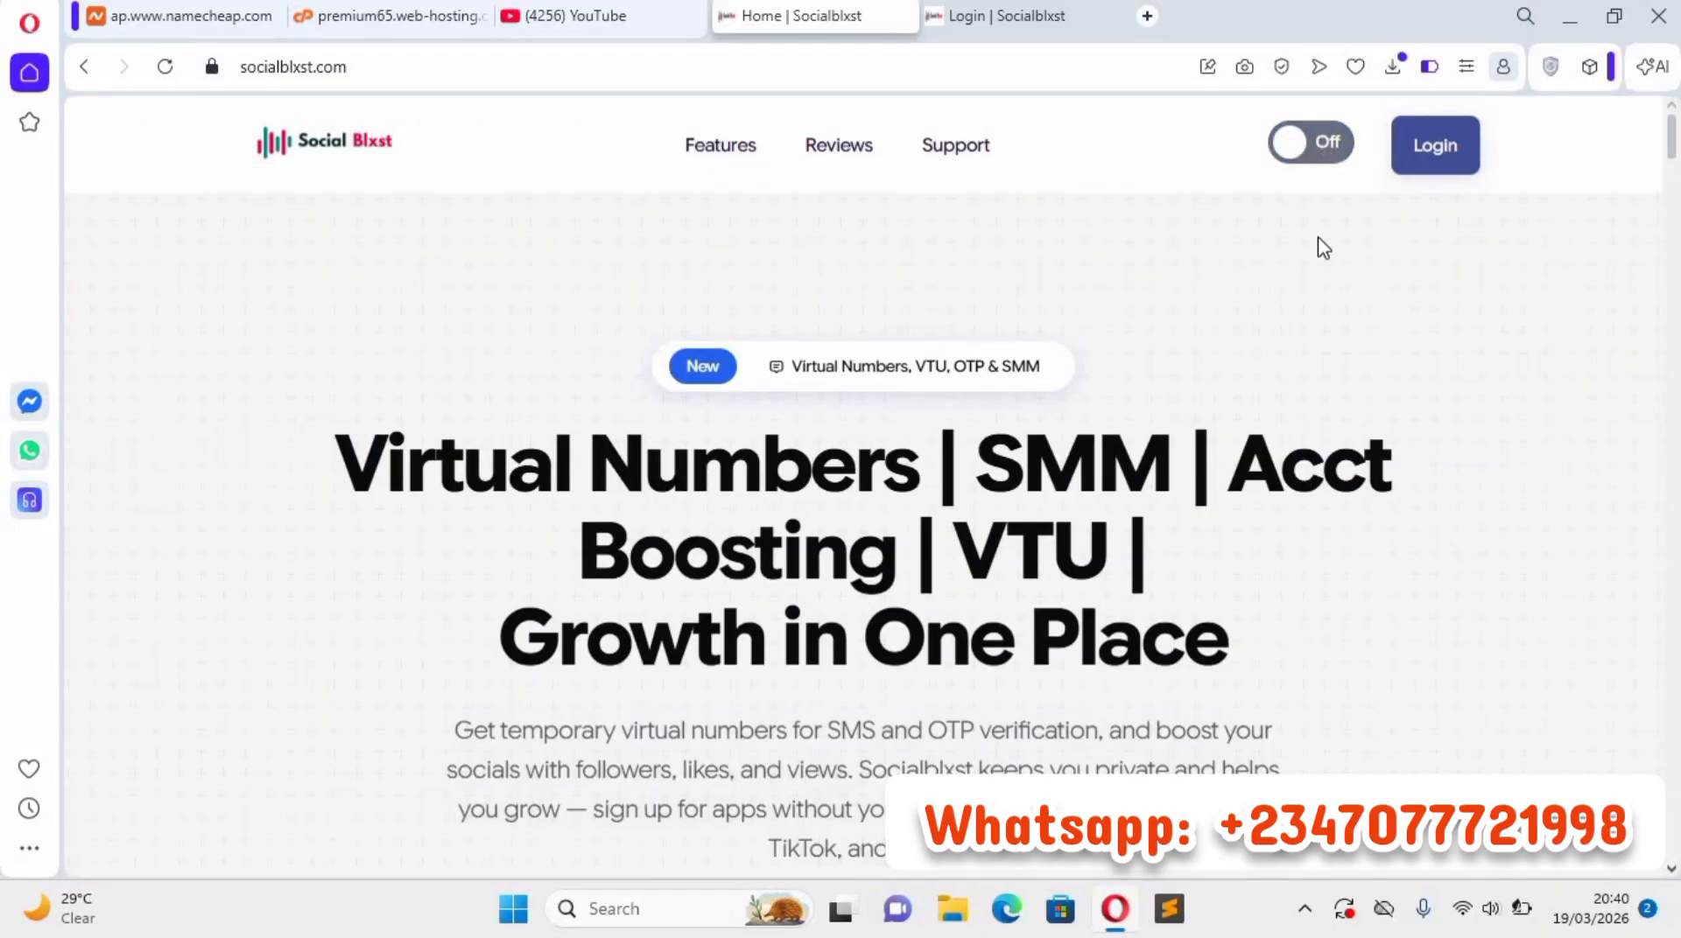
Open the site's sign-in page and log in with the prefilled admin e-mail and password.
click(1435, 145)
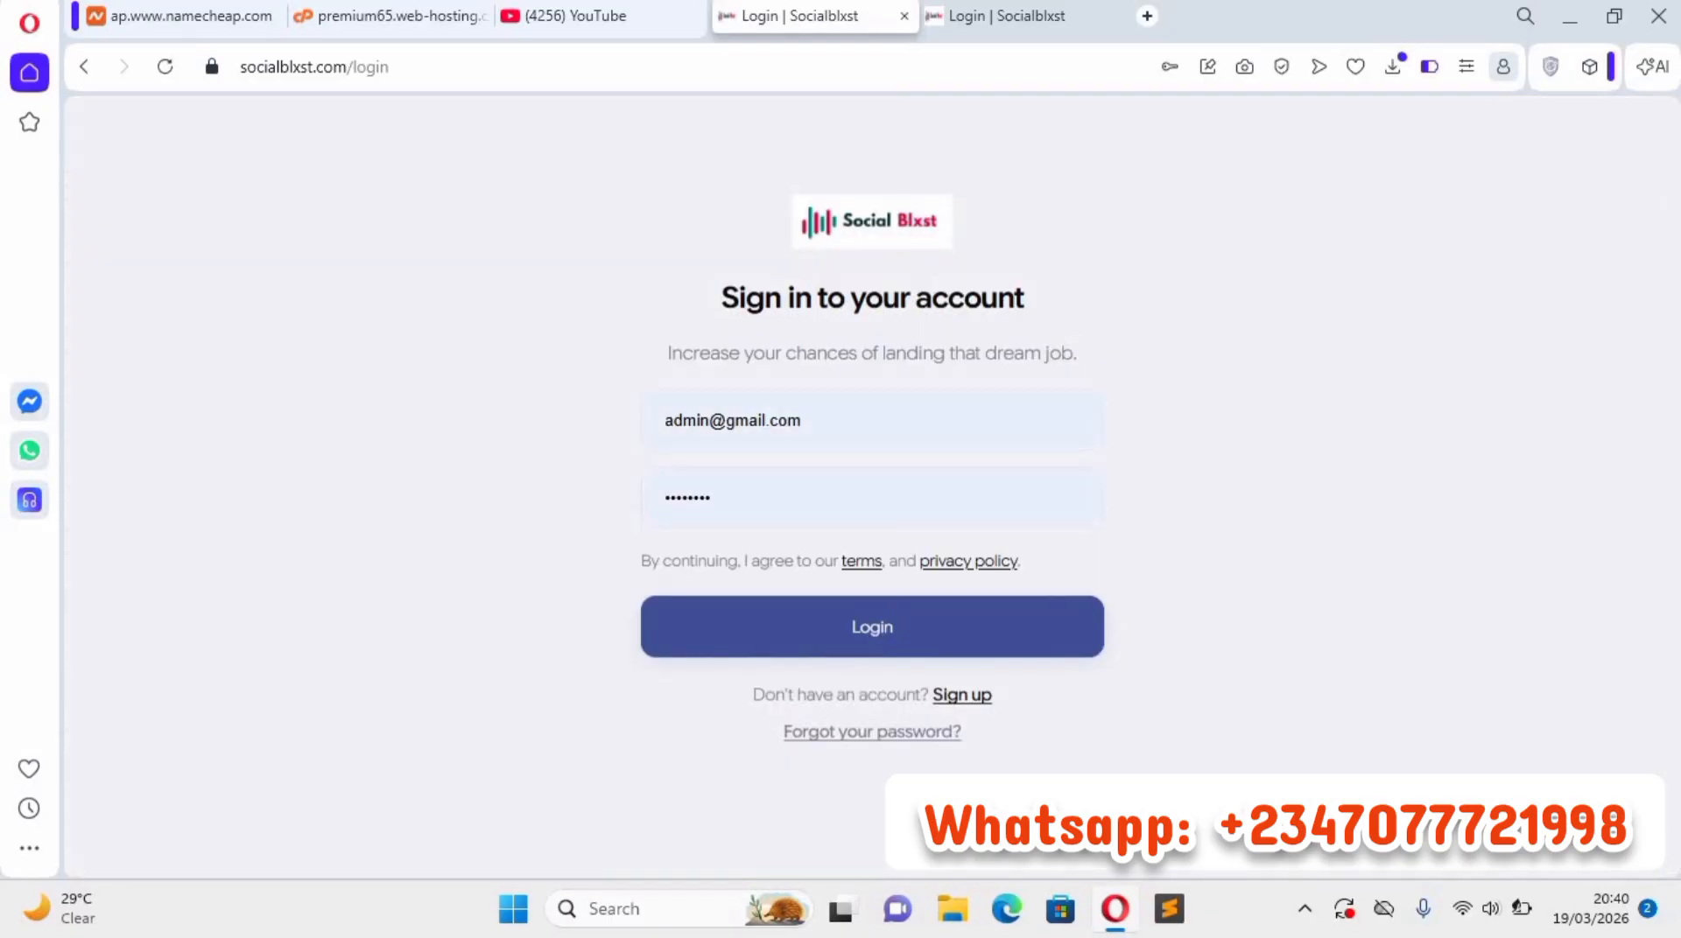
click(863, 422)
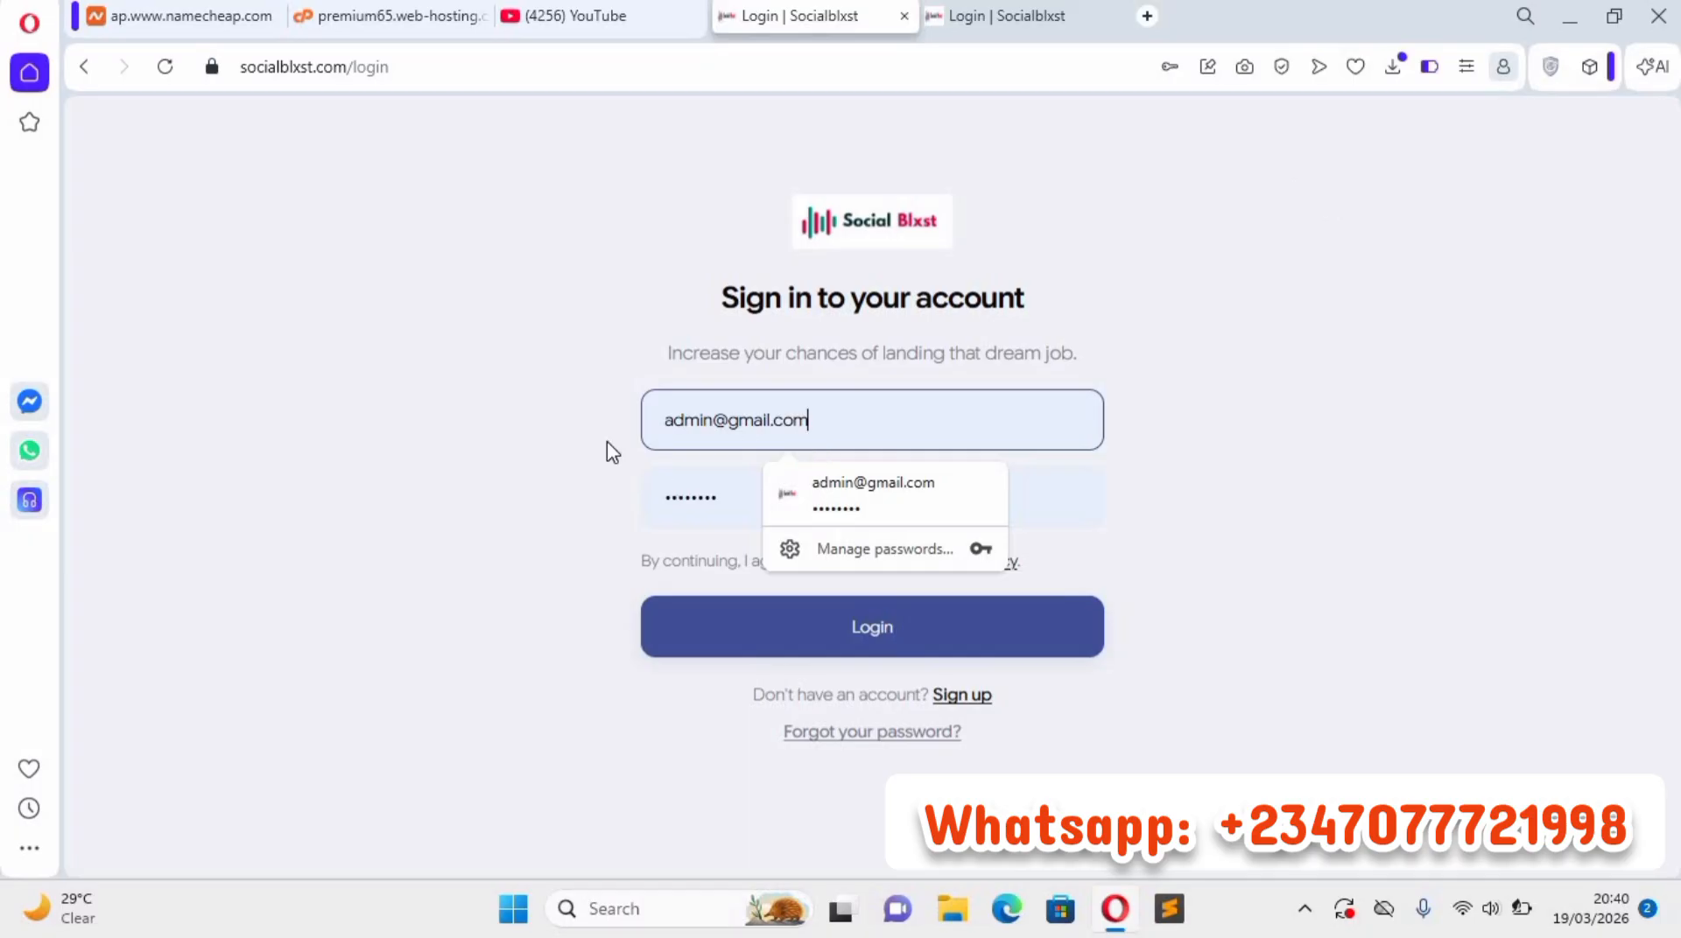
click(580, 421)
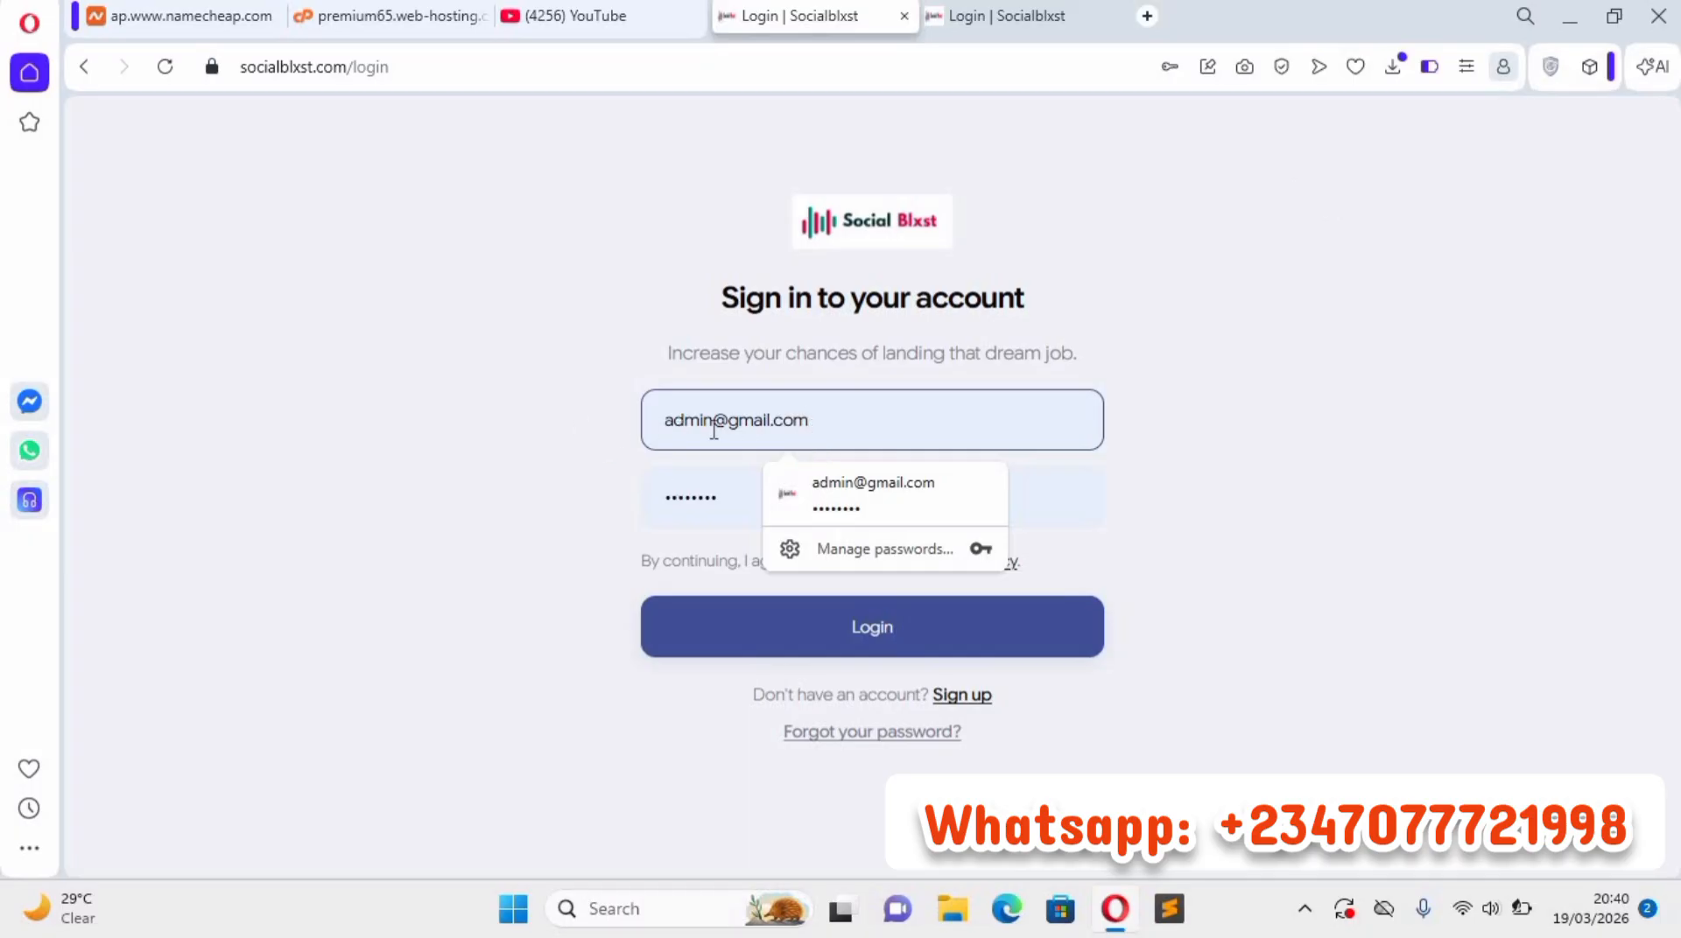
click(847, 627)
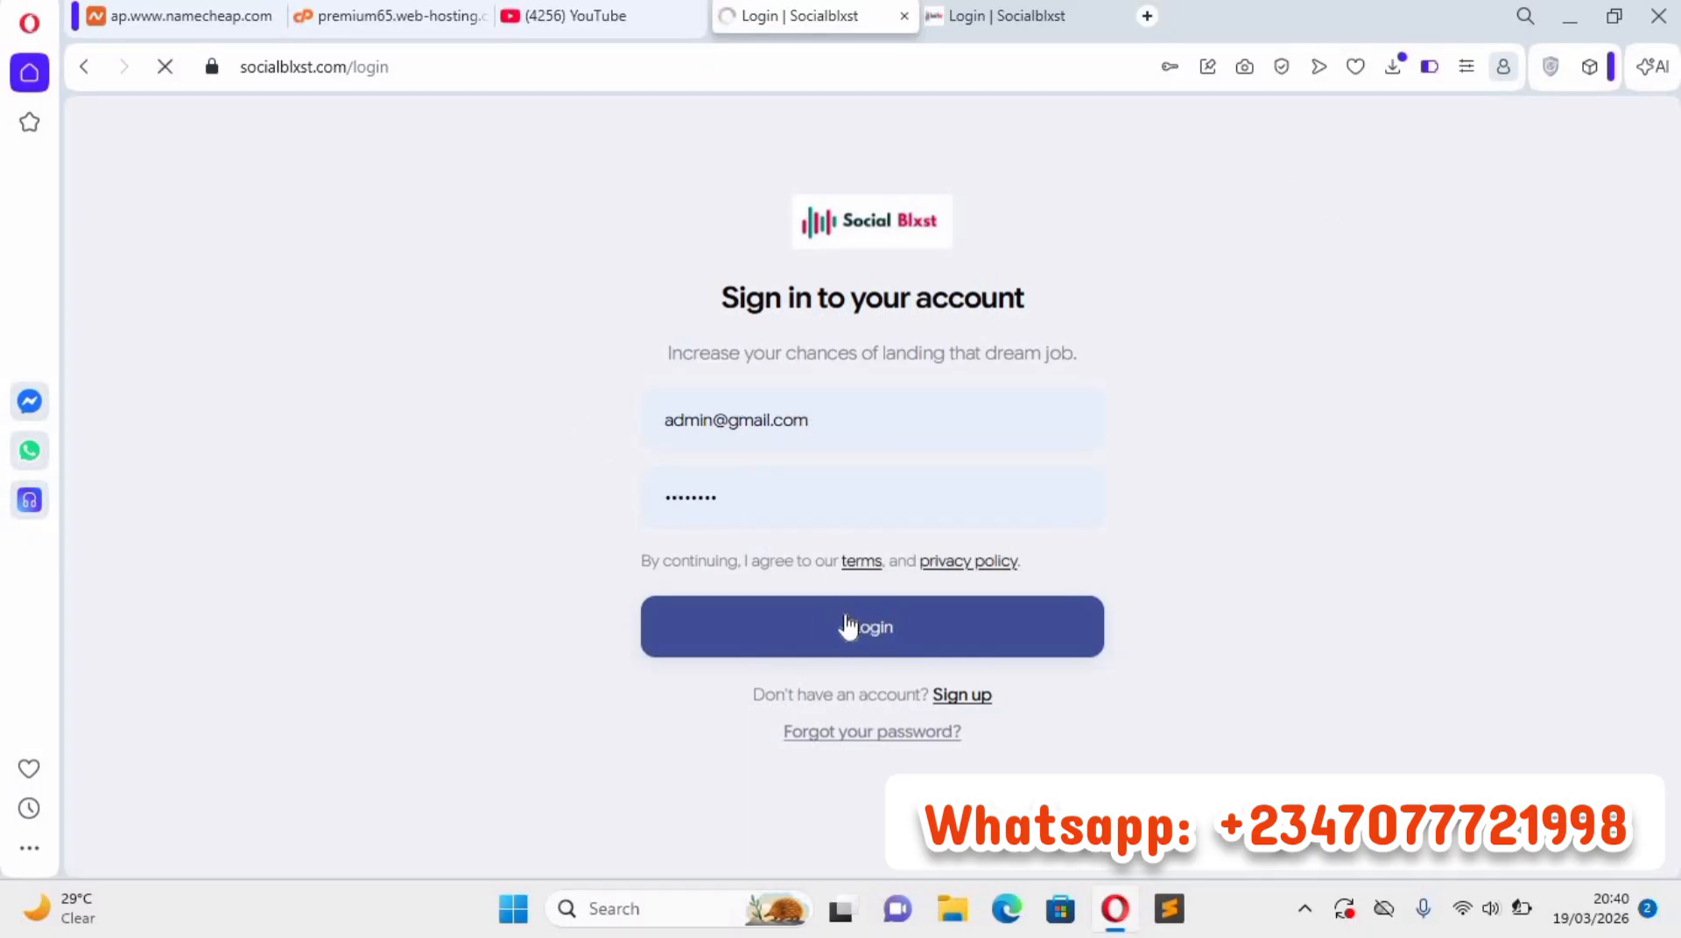
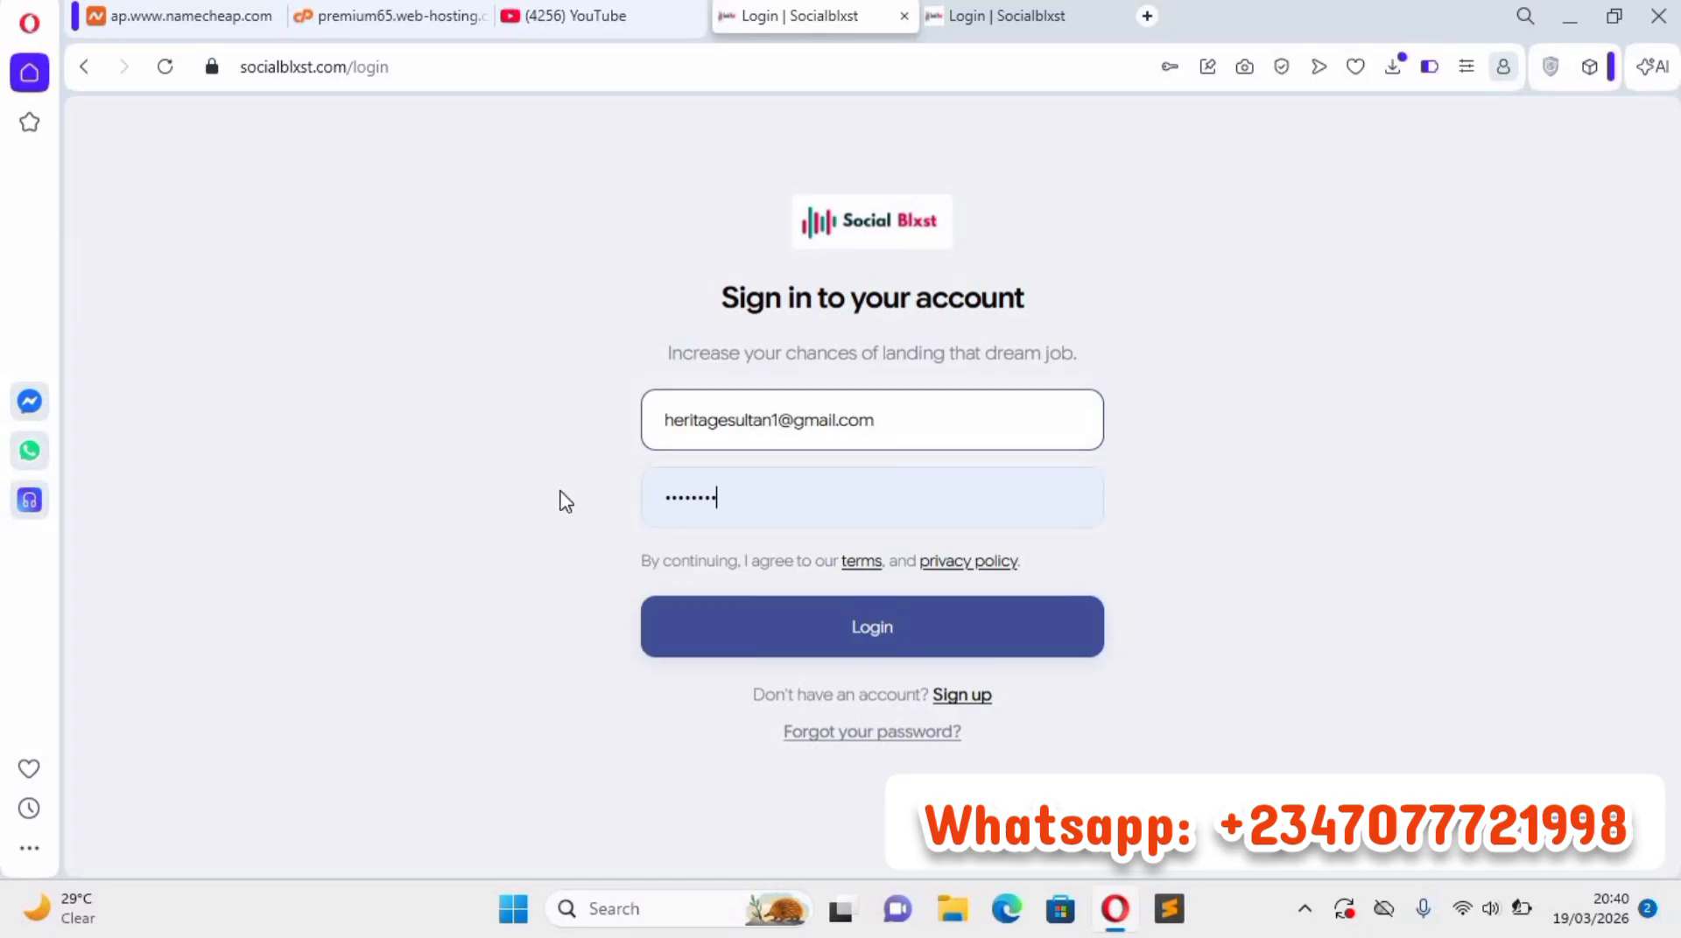
Replace the prefilled password with the password for the user's own account and submit the login.
key(Tab)
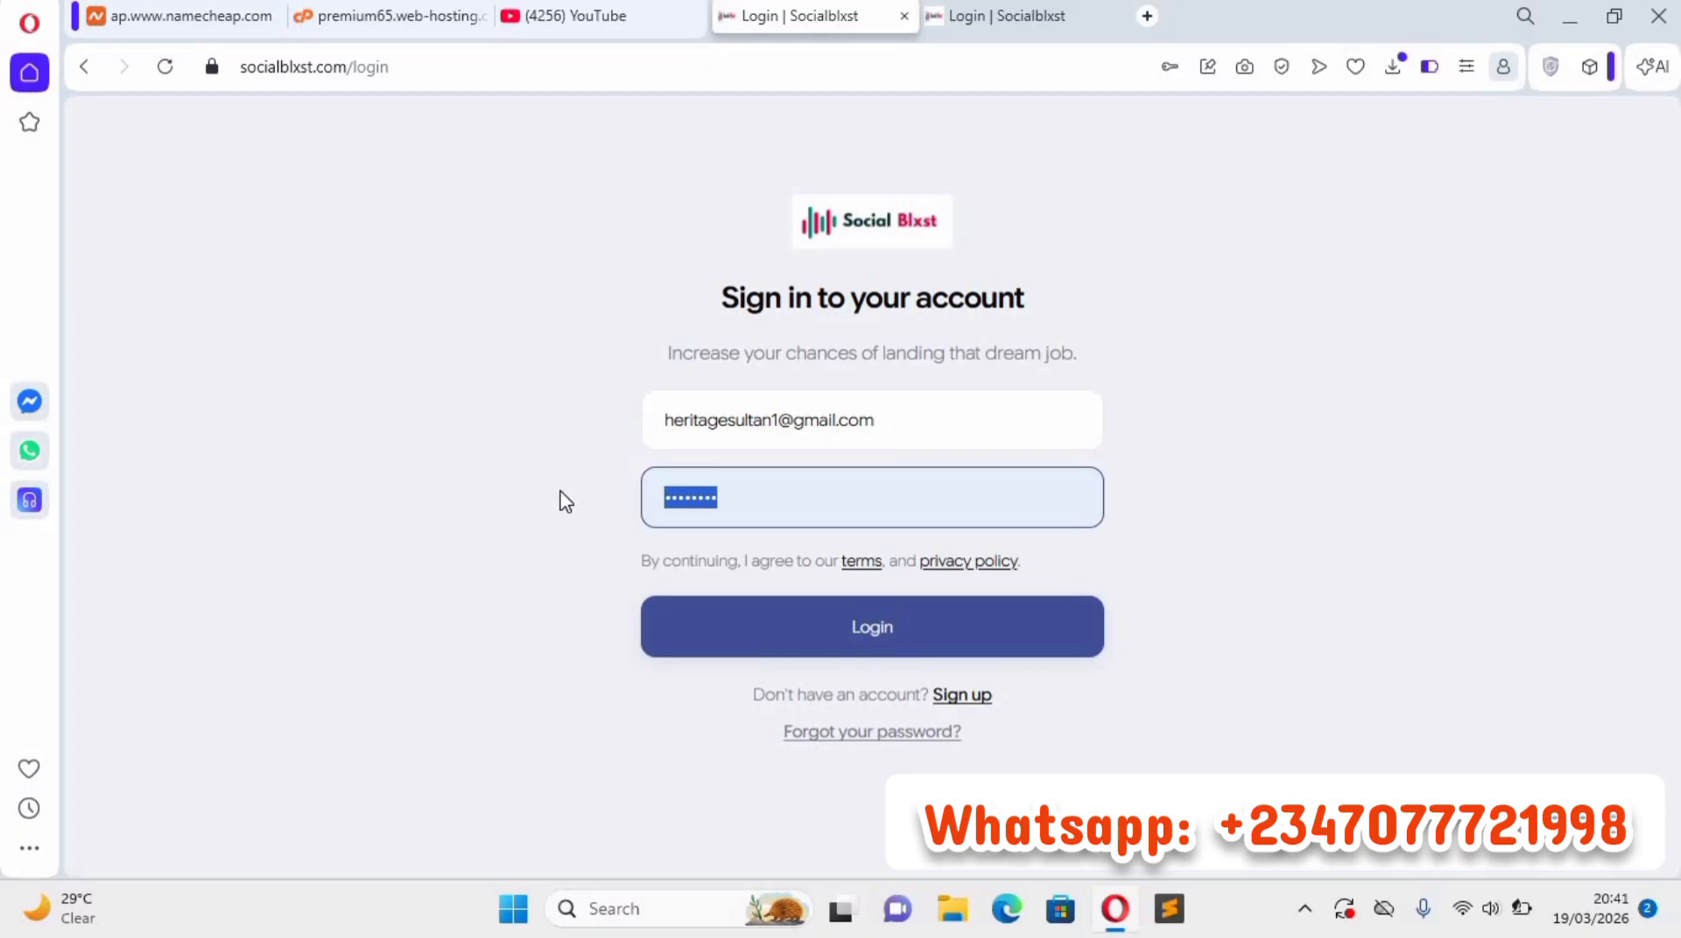
text(•••••)
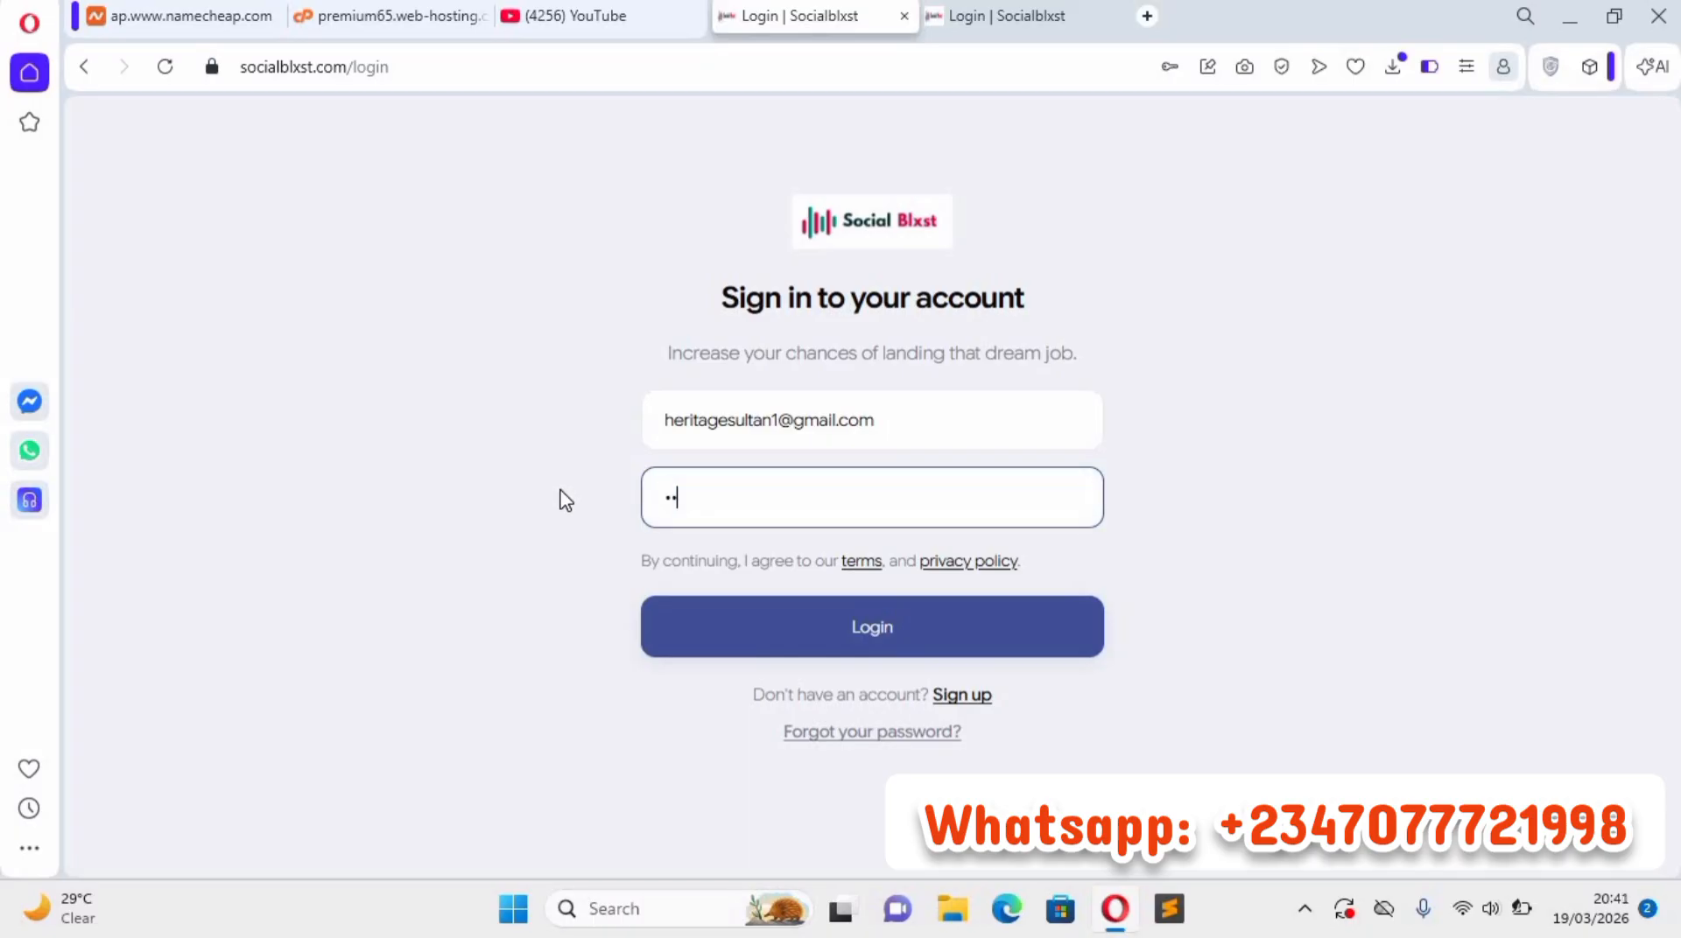
text(•••••)
click(734, 632)
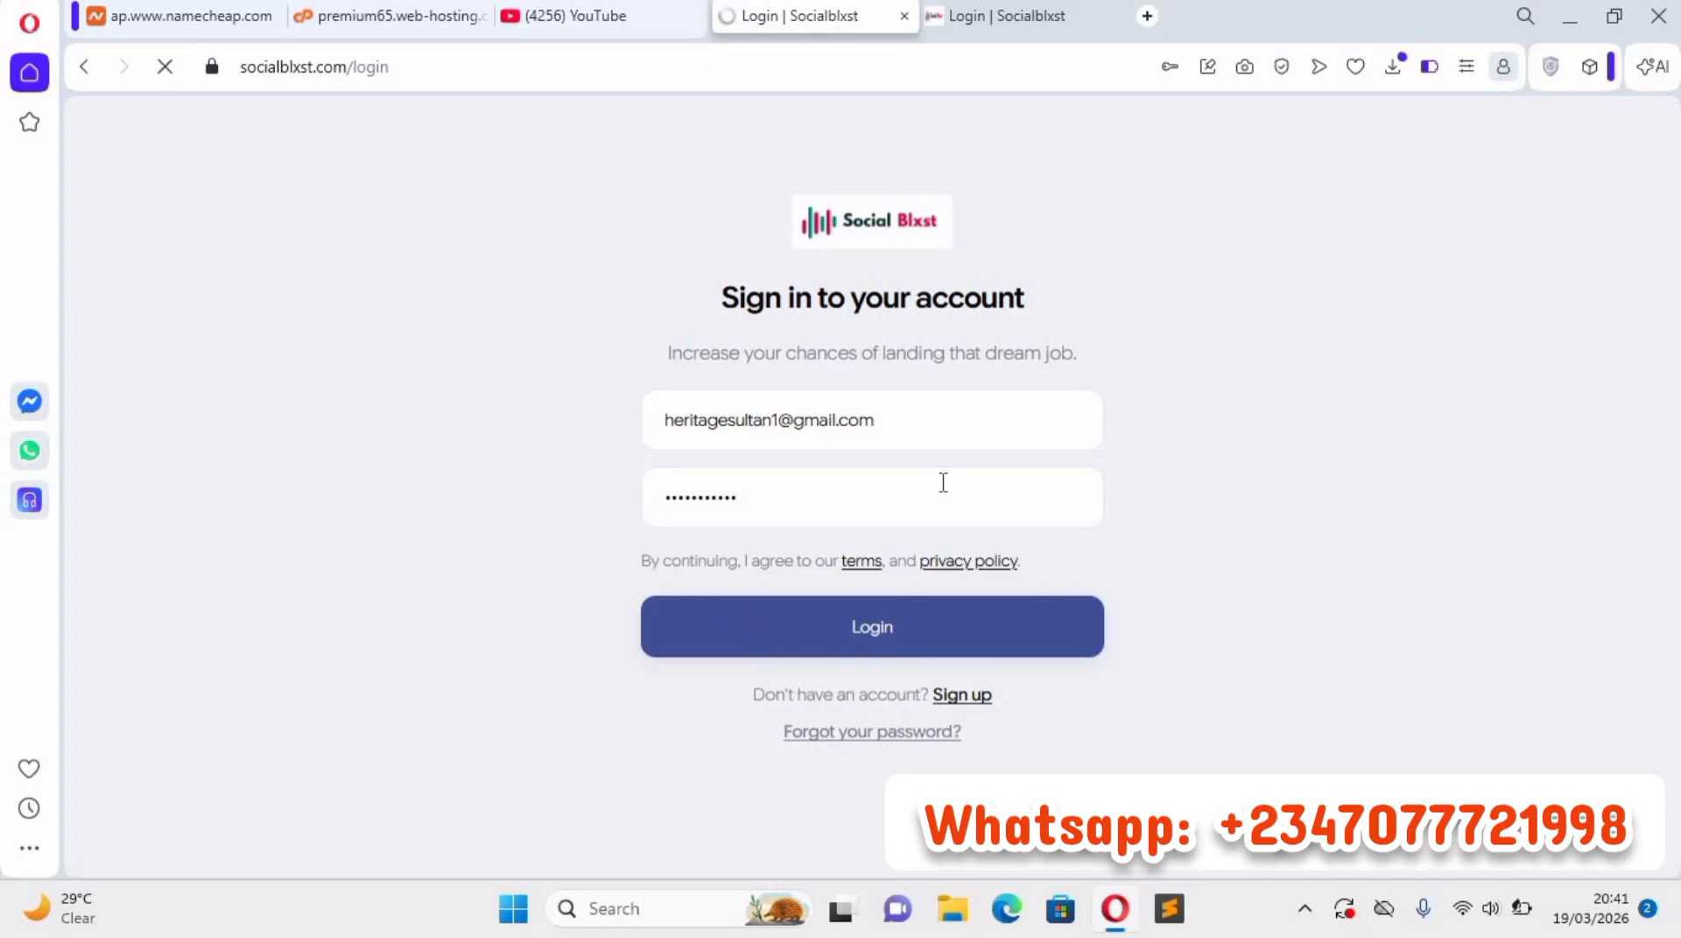
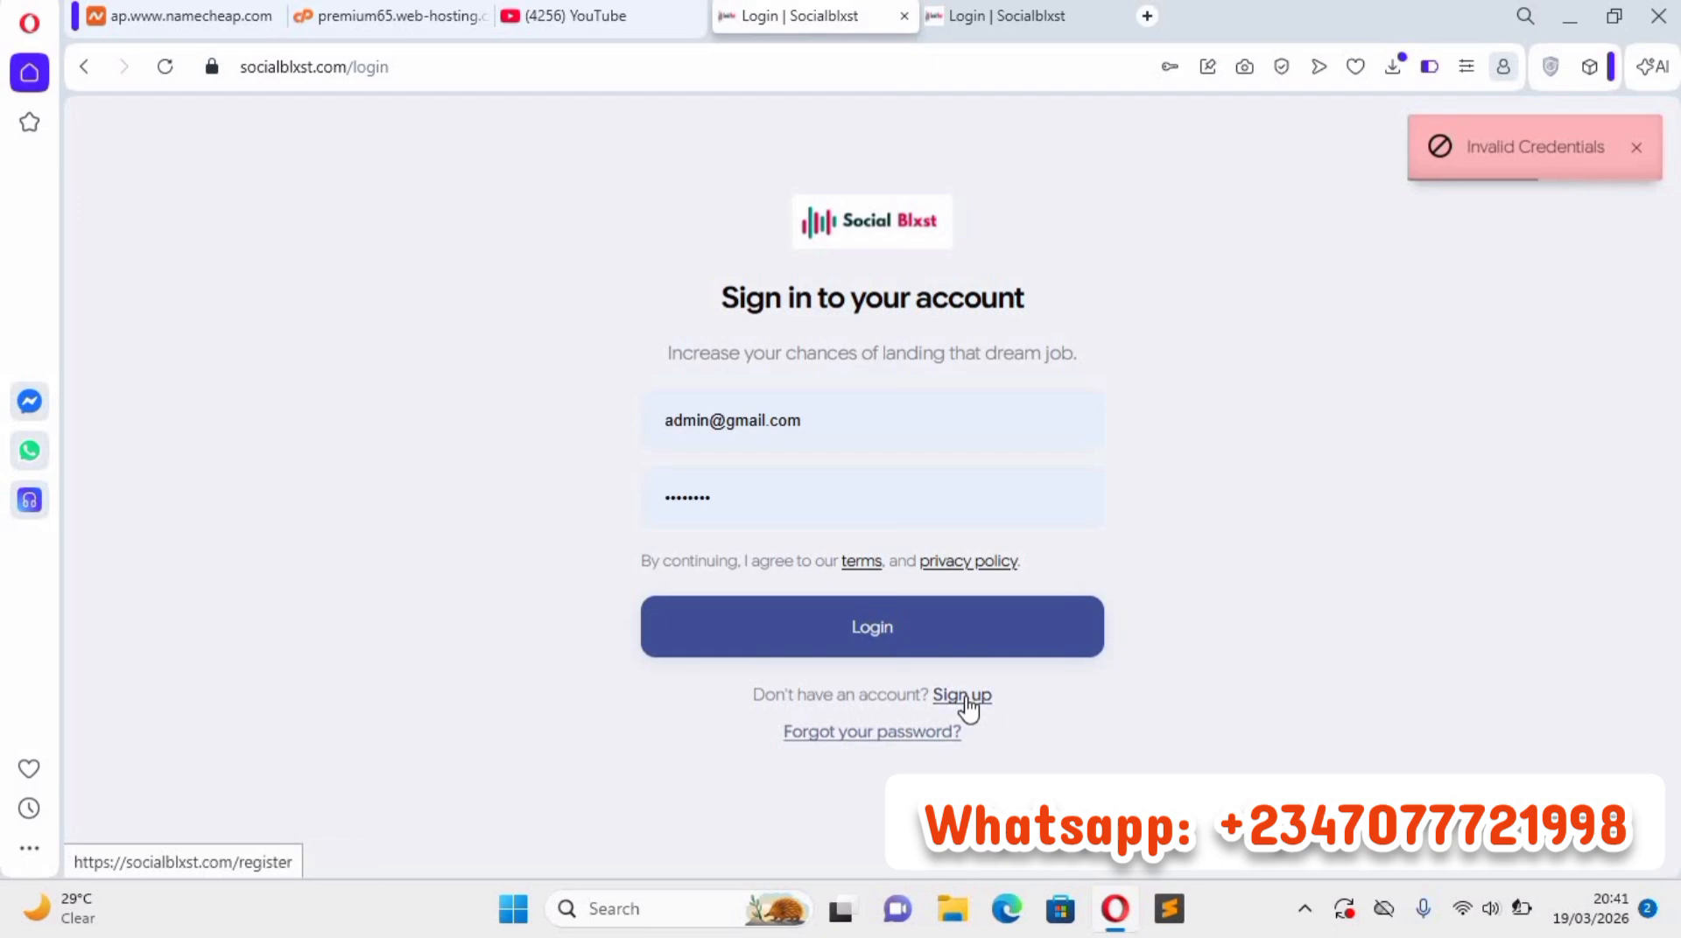
Open the sign-up form and fill in the new user's first name and last name.
click(753, 331)
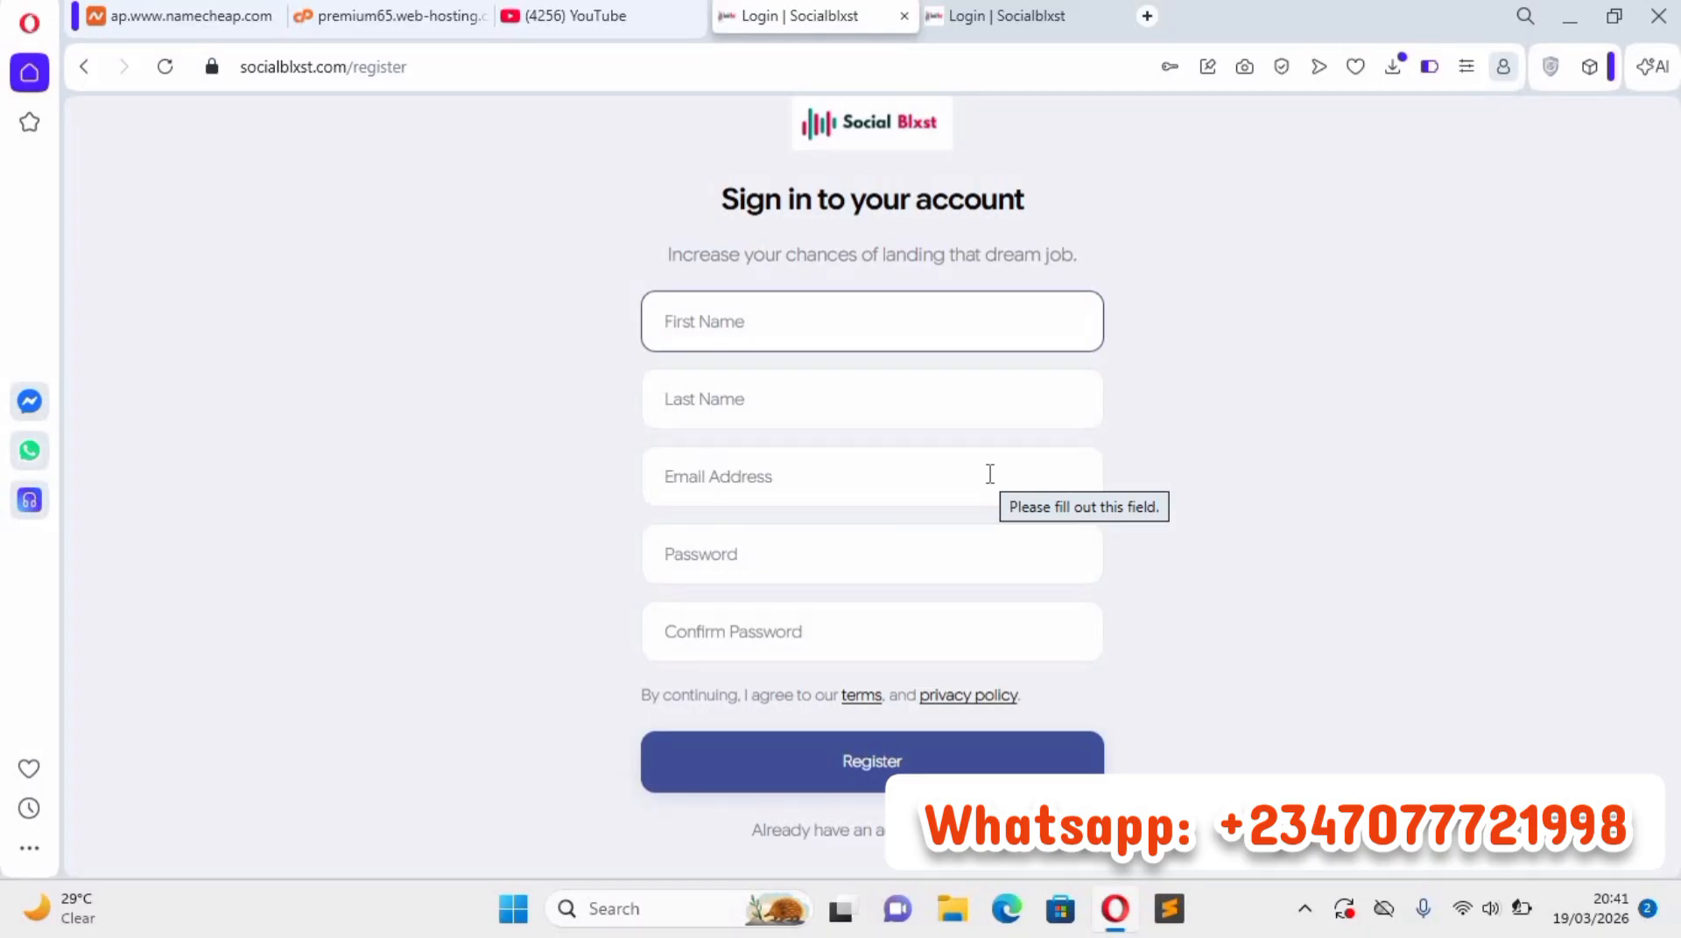
text(Dep)
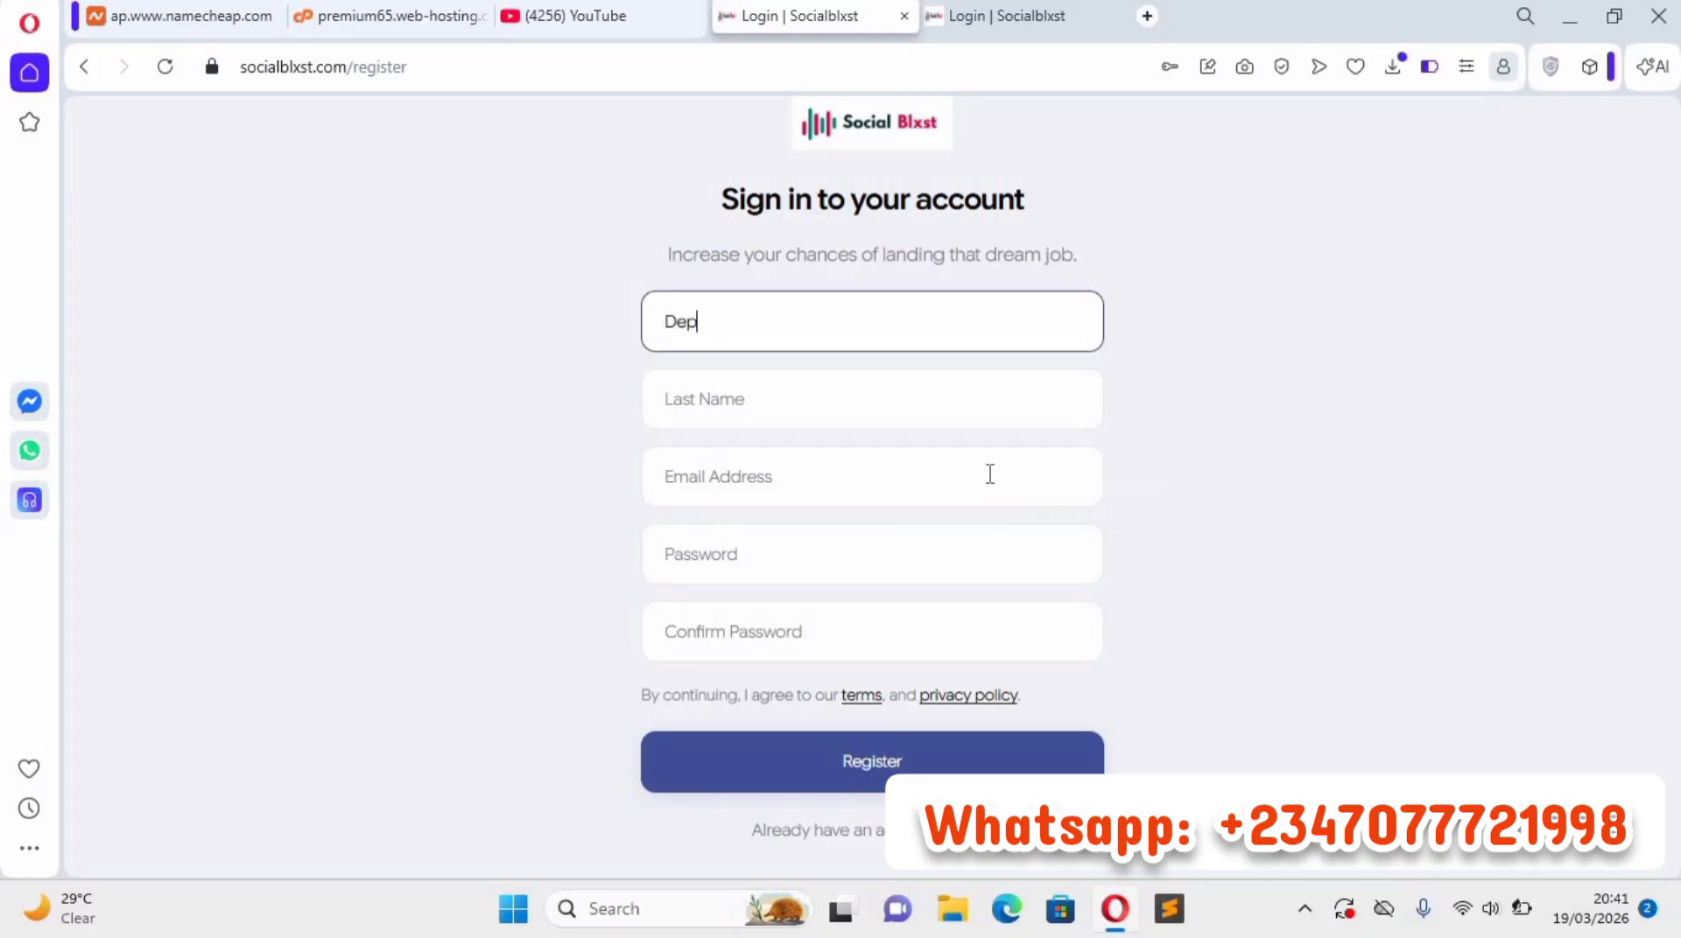
text(hilz)
click(722, 406)
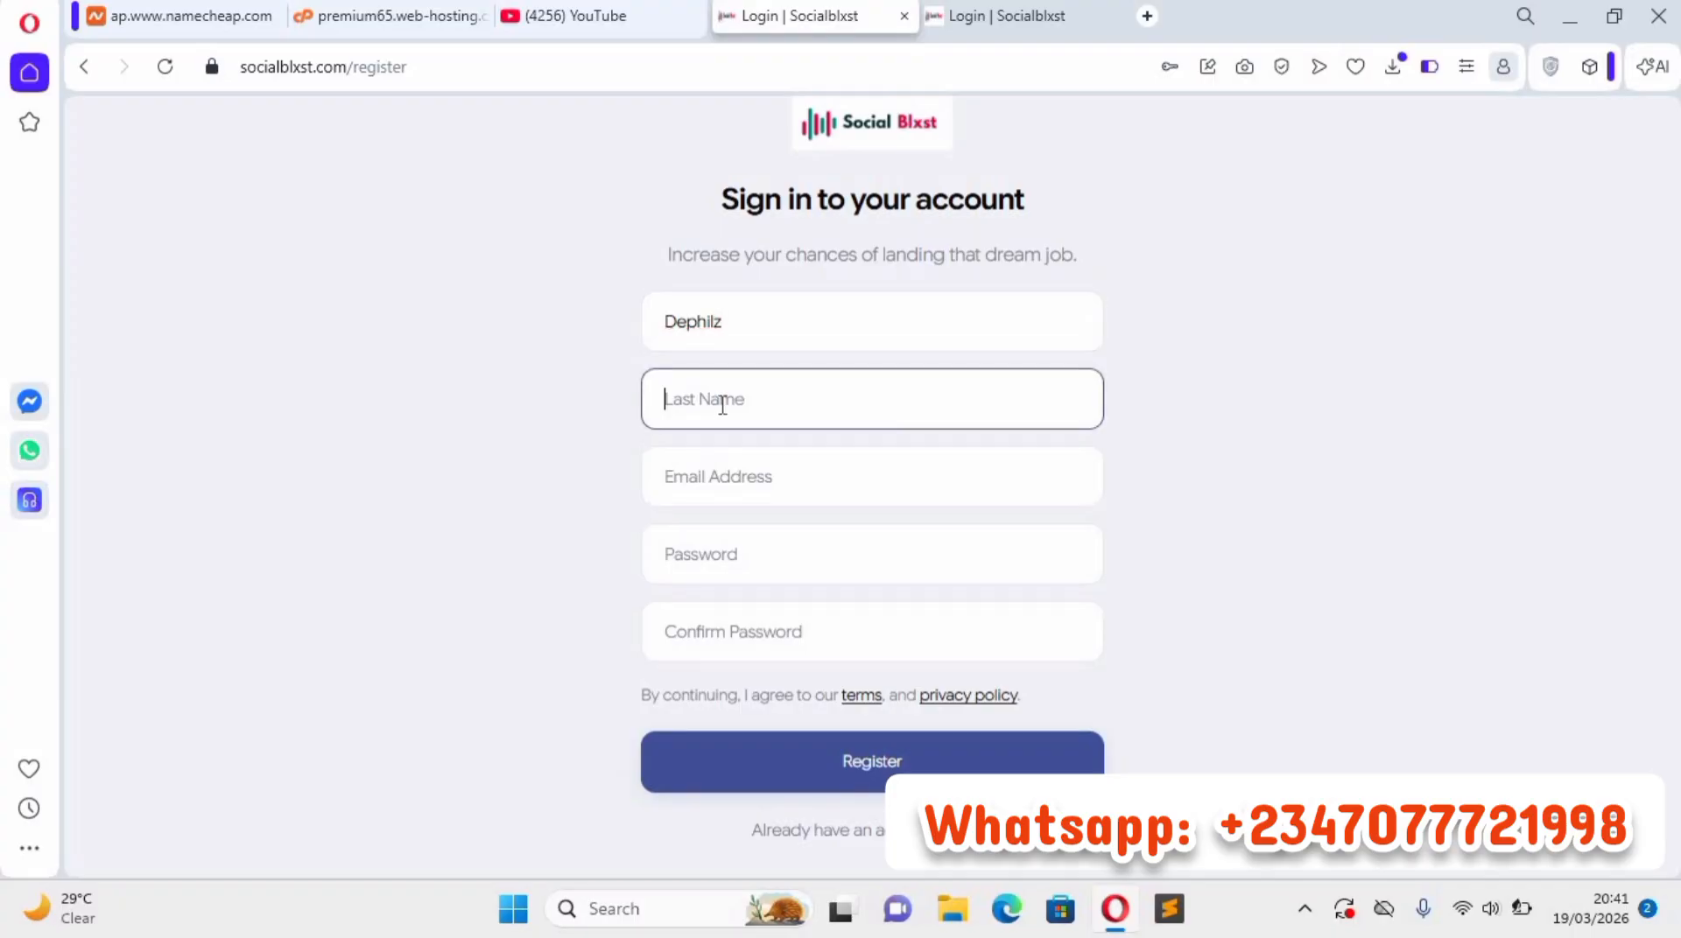
text(Tutorialz)
Fill the registration e-mail with a saved address, then clear it and pick the user's other saved e-mail address.
click(763, 467)
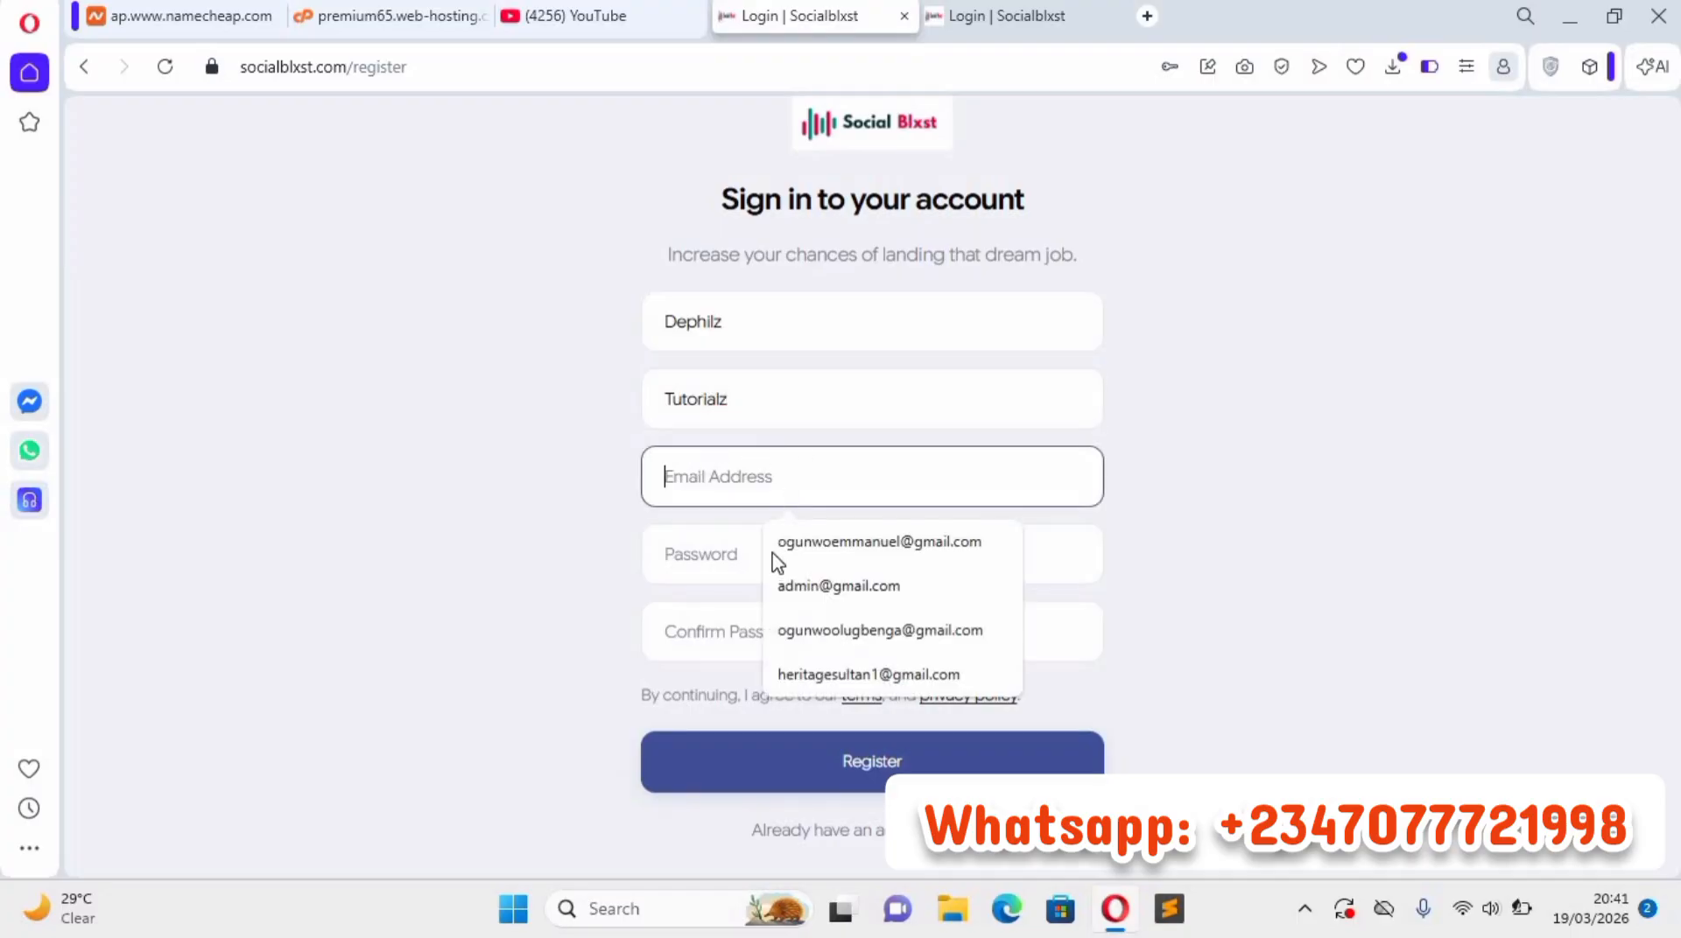
key(Down)
click(868, 674)
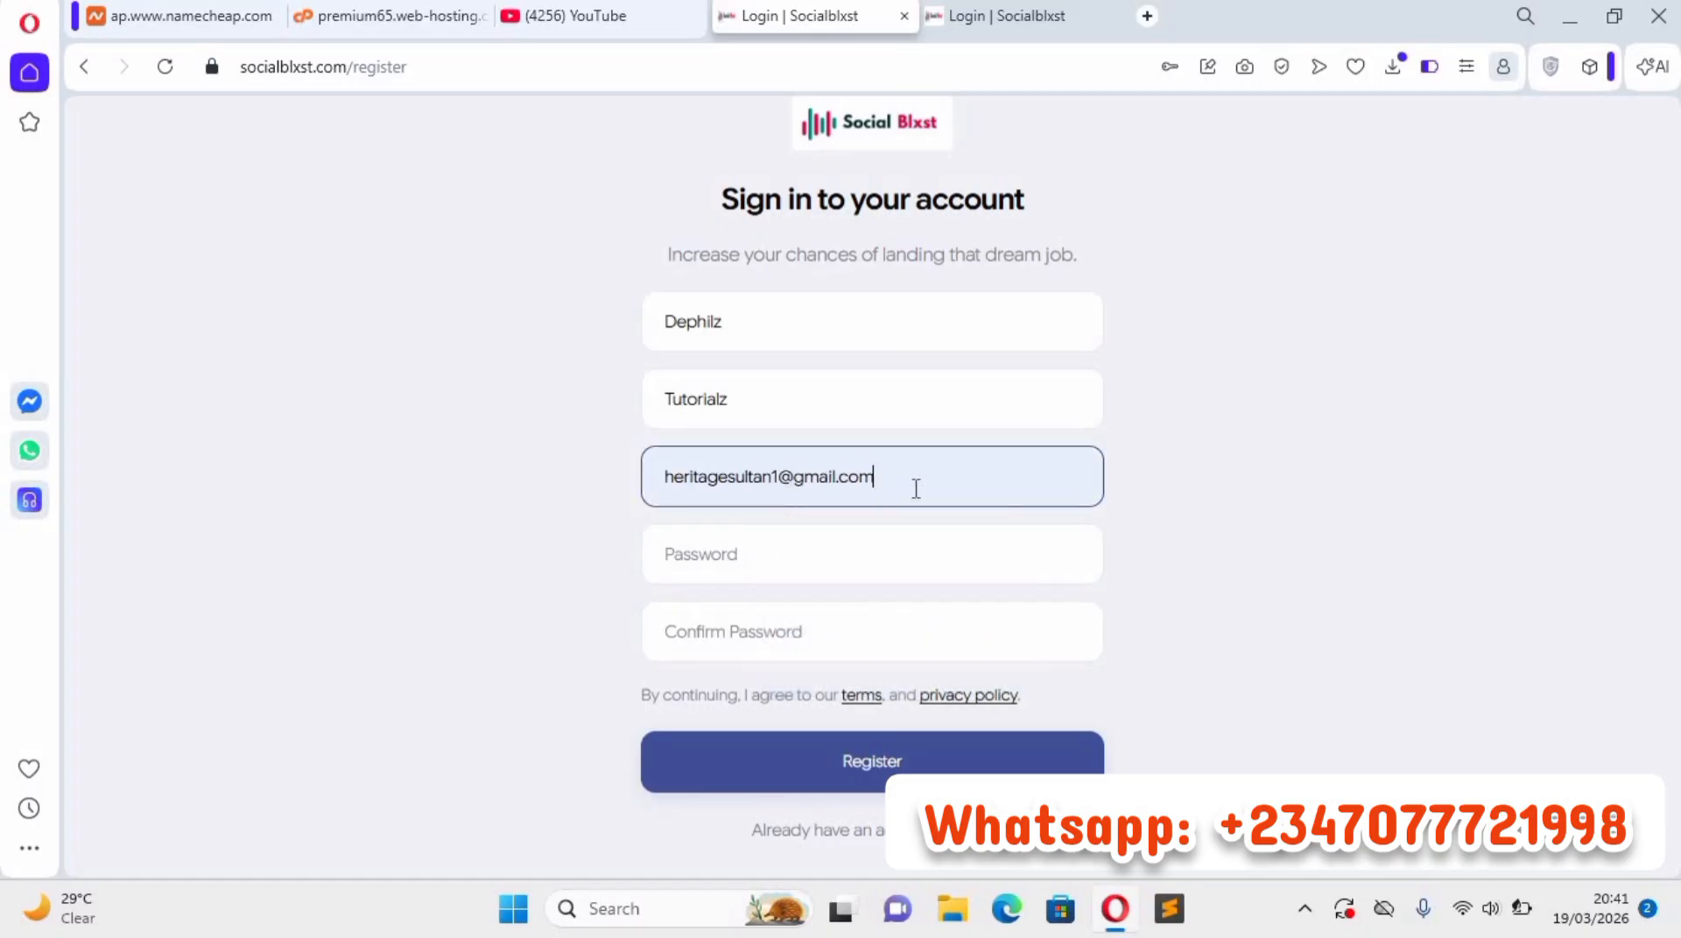
drag(707, 496, 698, 493)
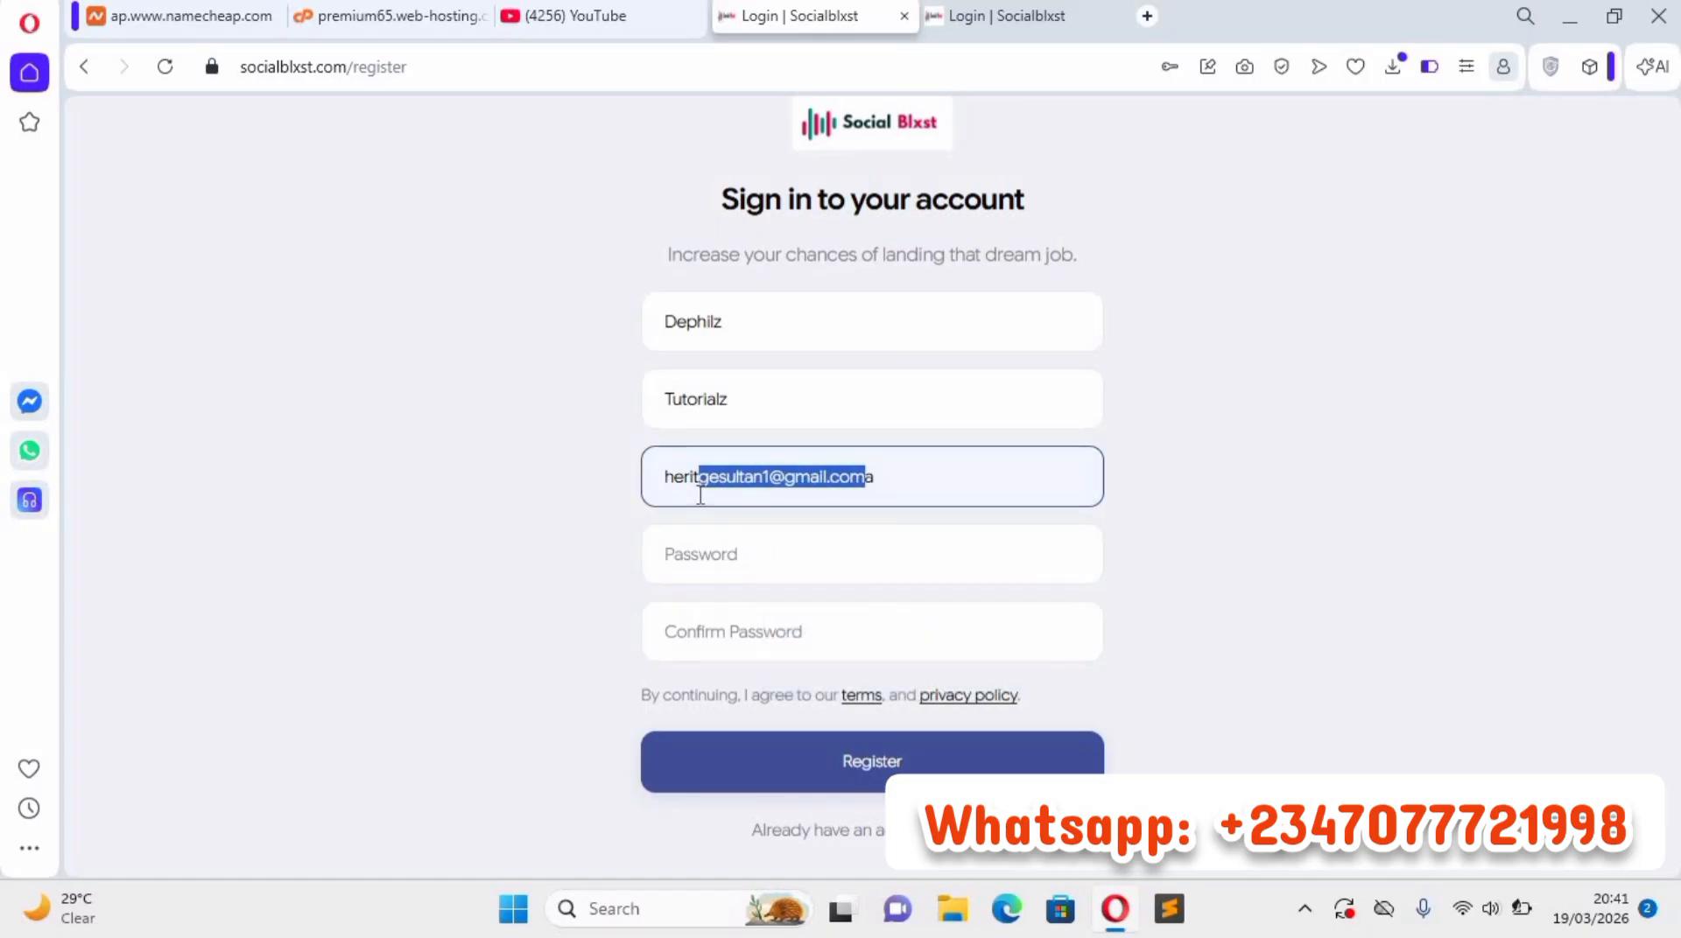
key(BackSpace)
key(BackSpace)
key(BackSpace)
key(BackSpace)
key(BackSpace)
key(BackSpace)
key(BackSpace)
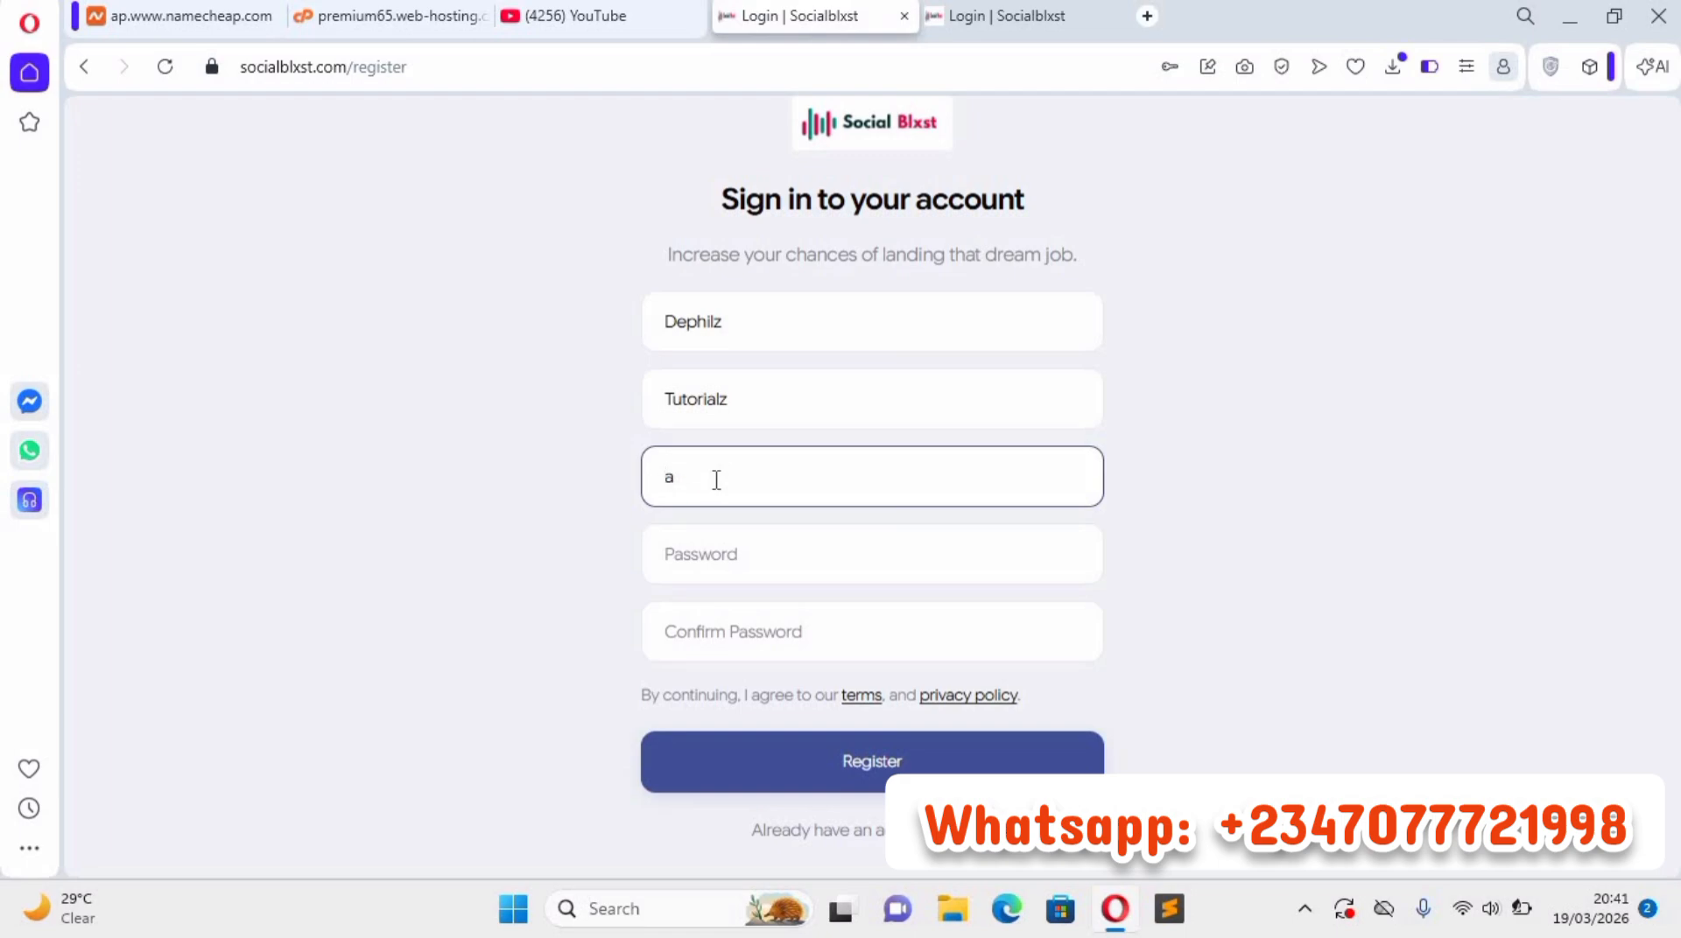
key(Down)
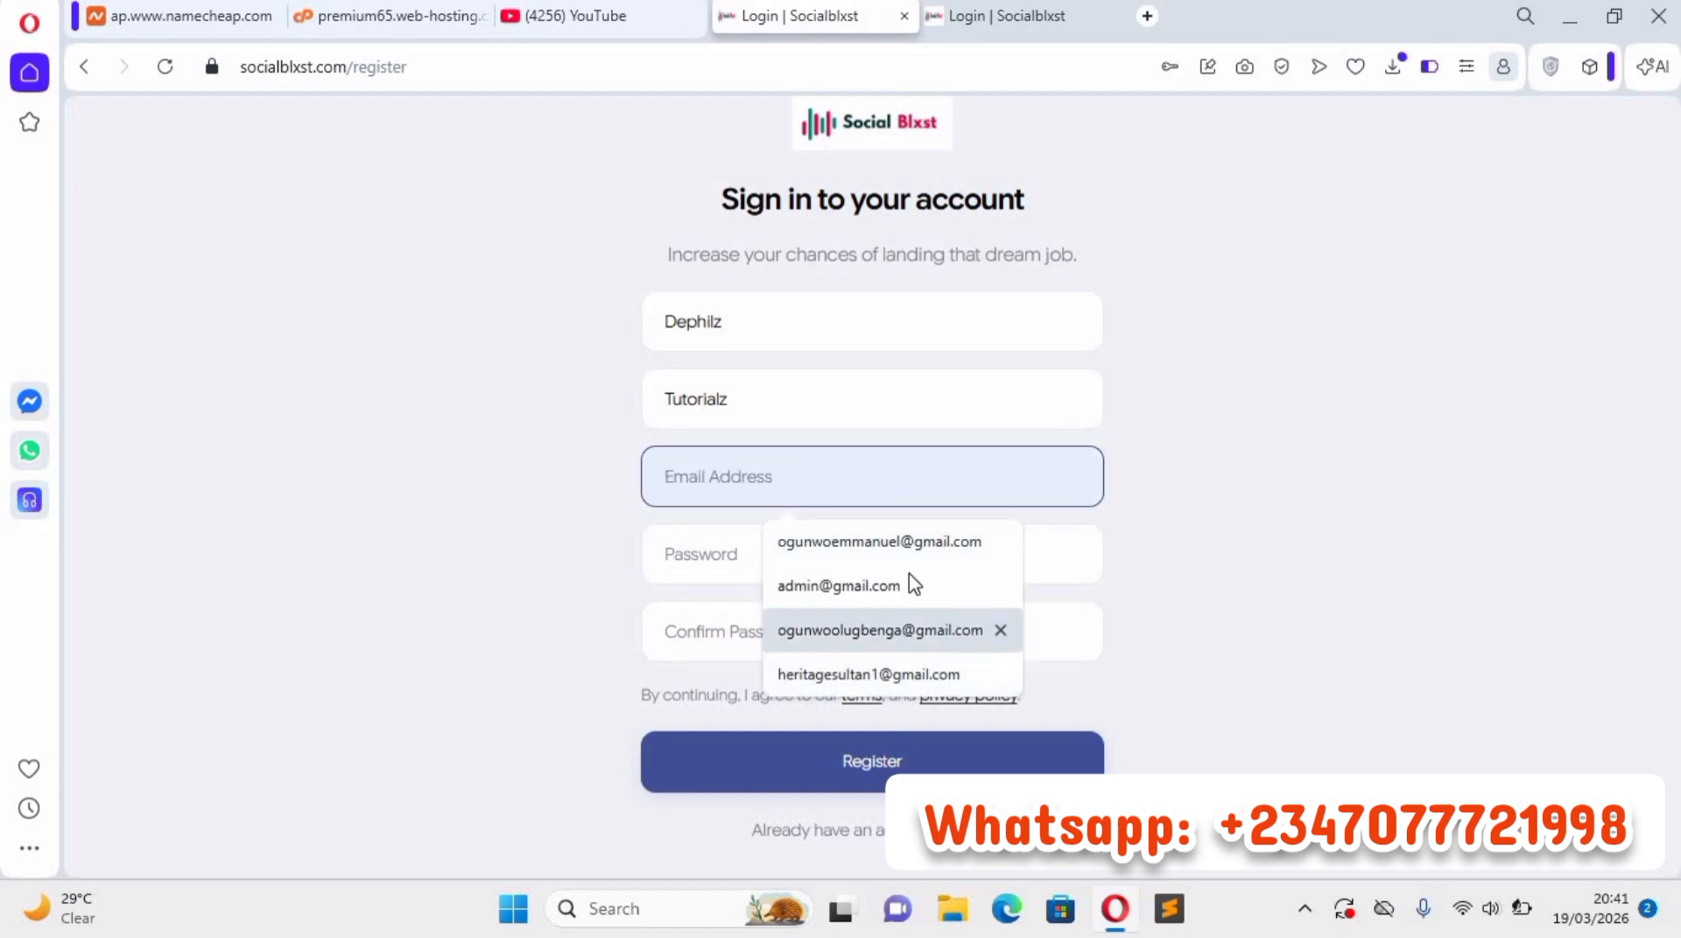
key(Return)
Enter the new account's password, repeat it as confirmation and submit the registration.
click(737, 554)
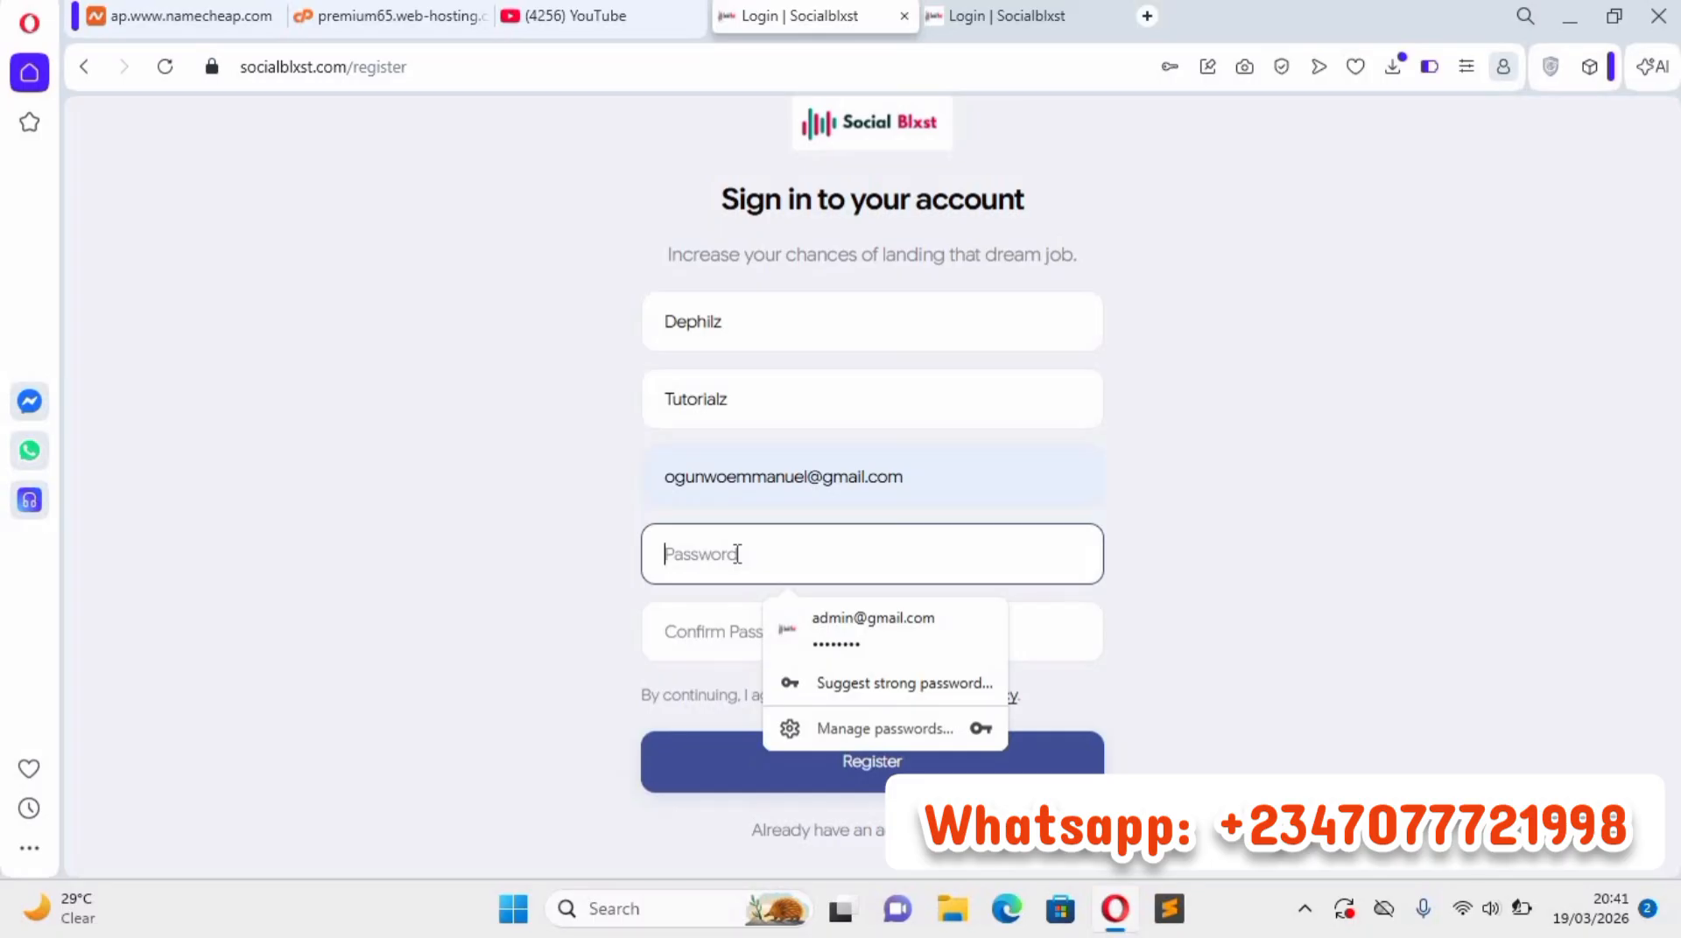
text(•••••••••)
click(743, 650)
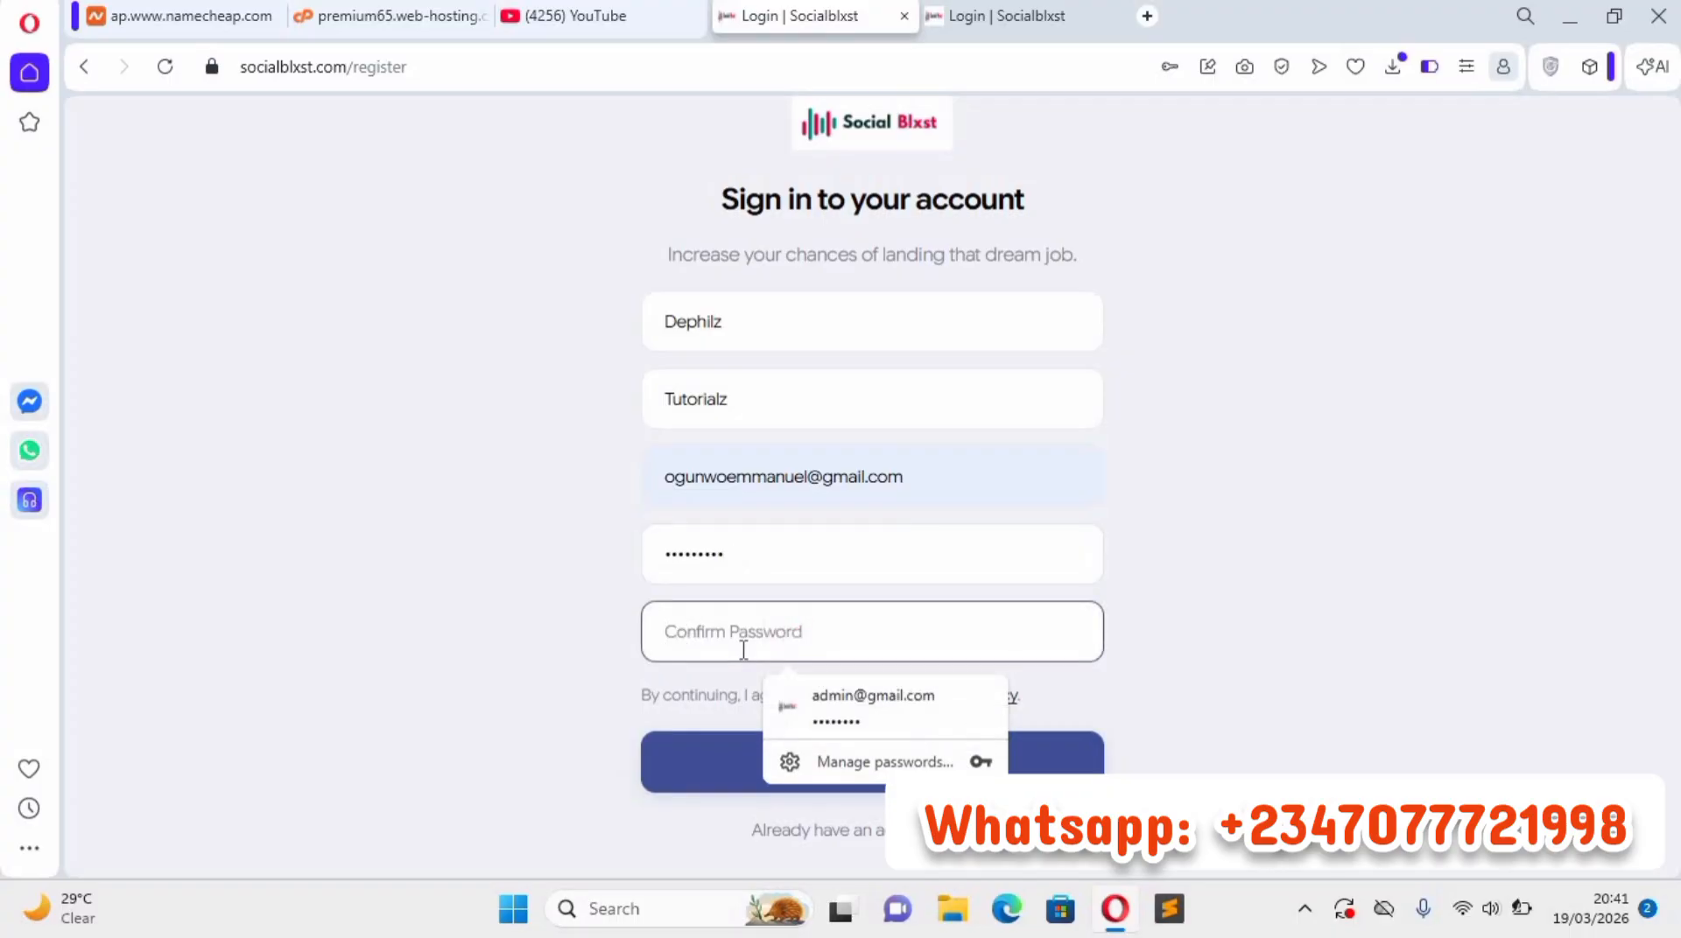
text(•••)
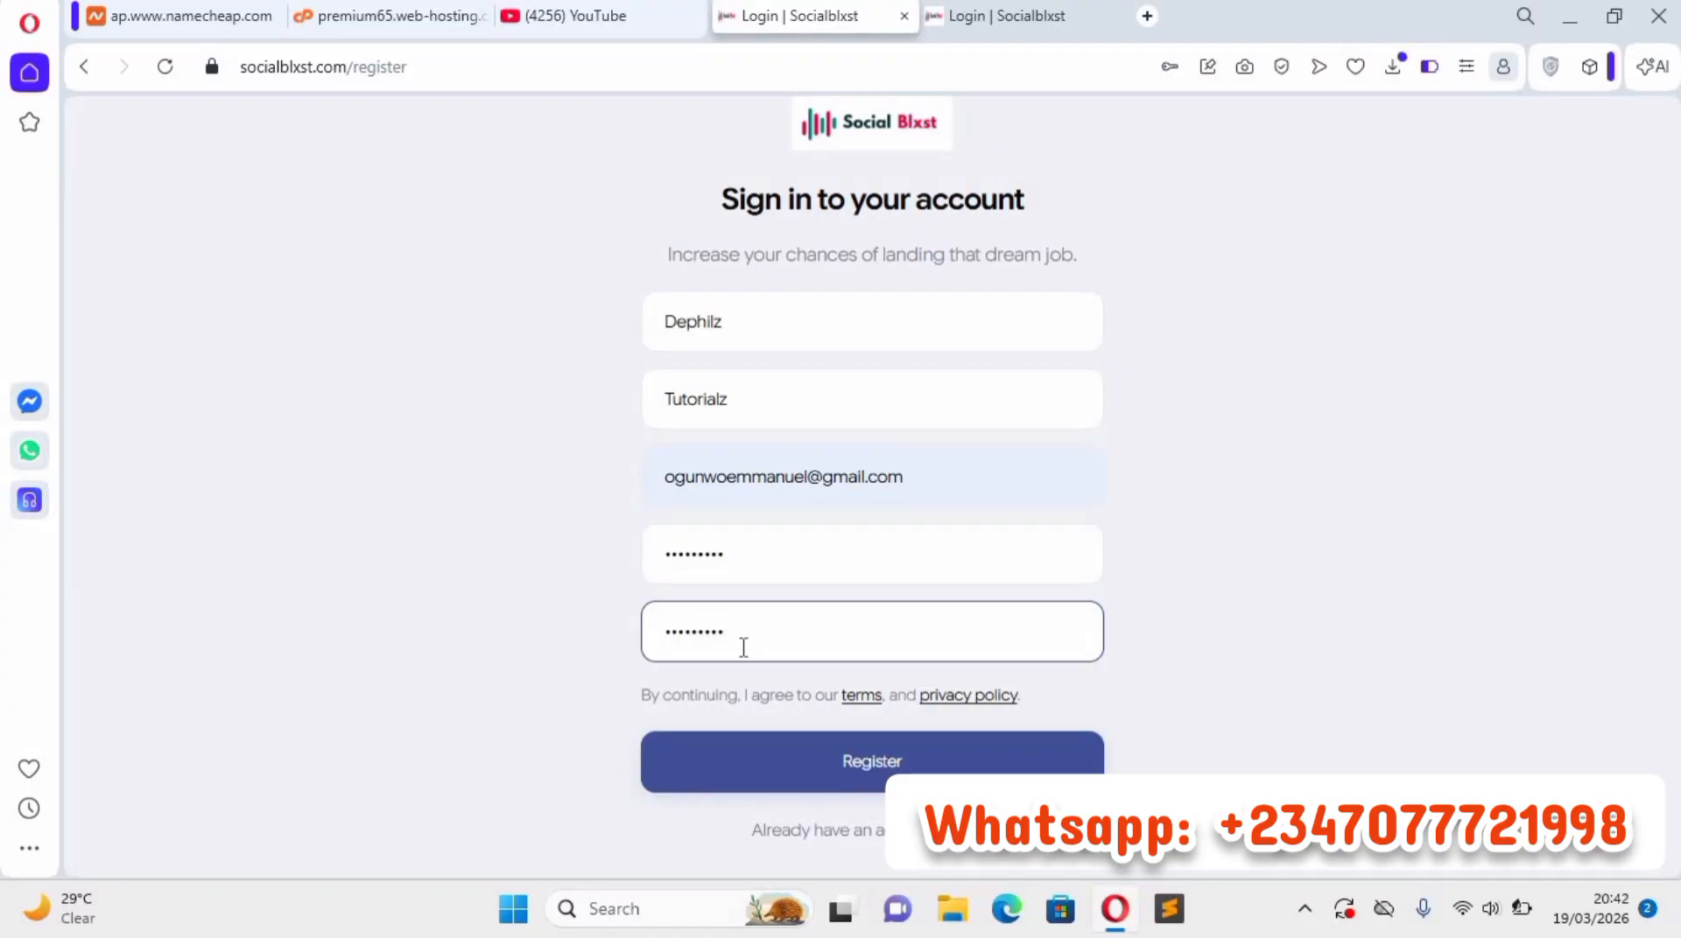
click(813, 751)
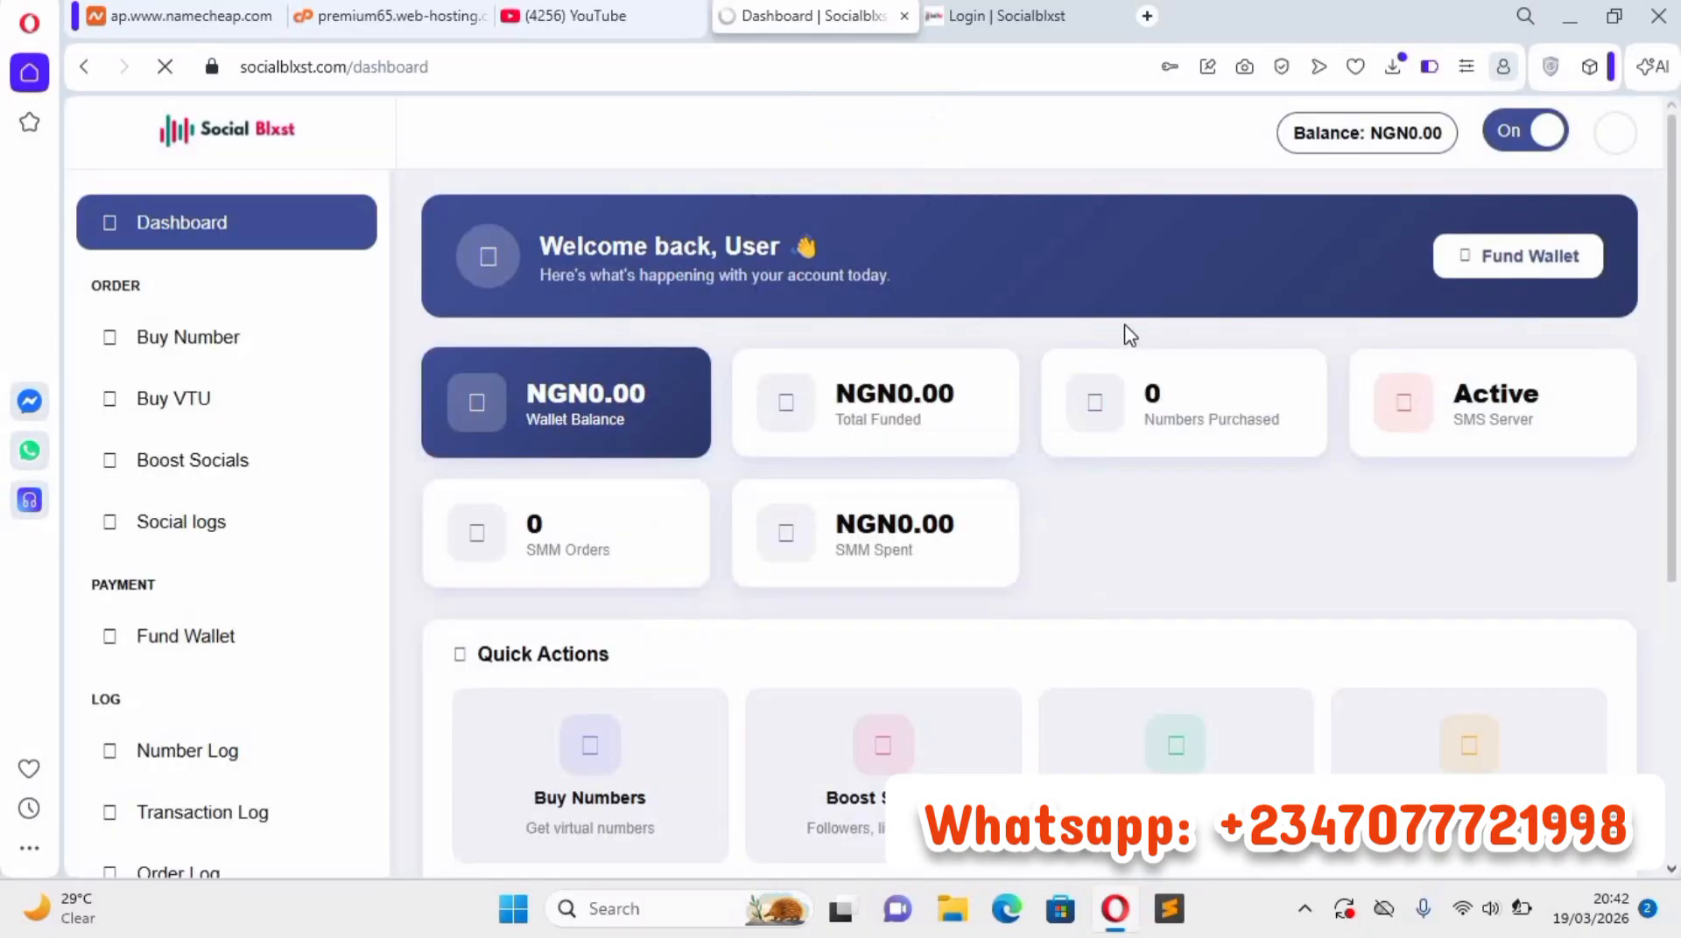
Switch the dashboard to dark mode and back to light mode.
click(1402, 523)
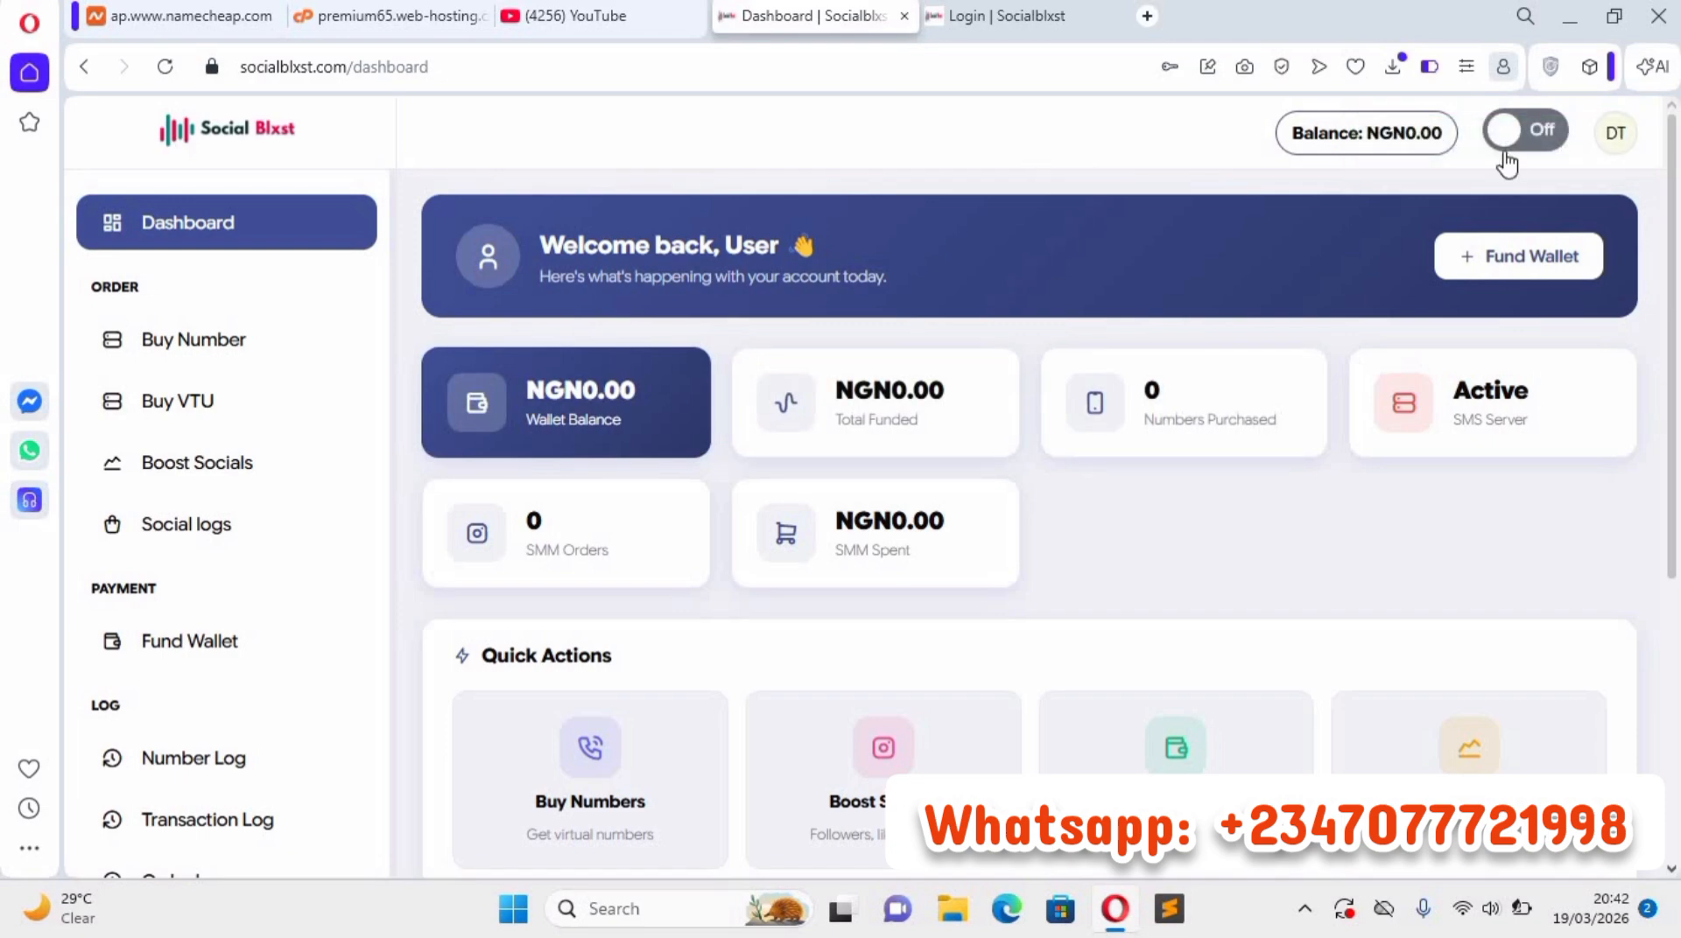
click(1526, 134)
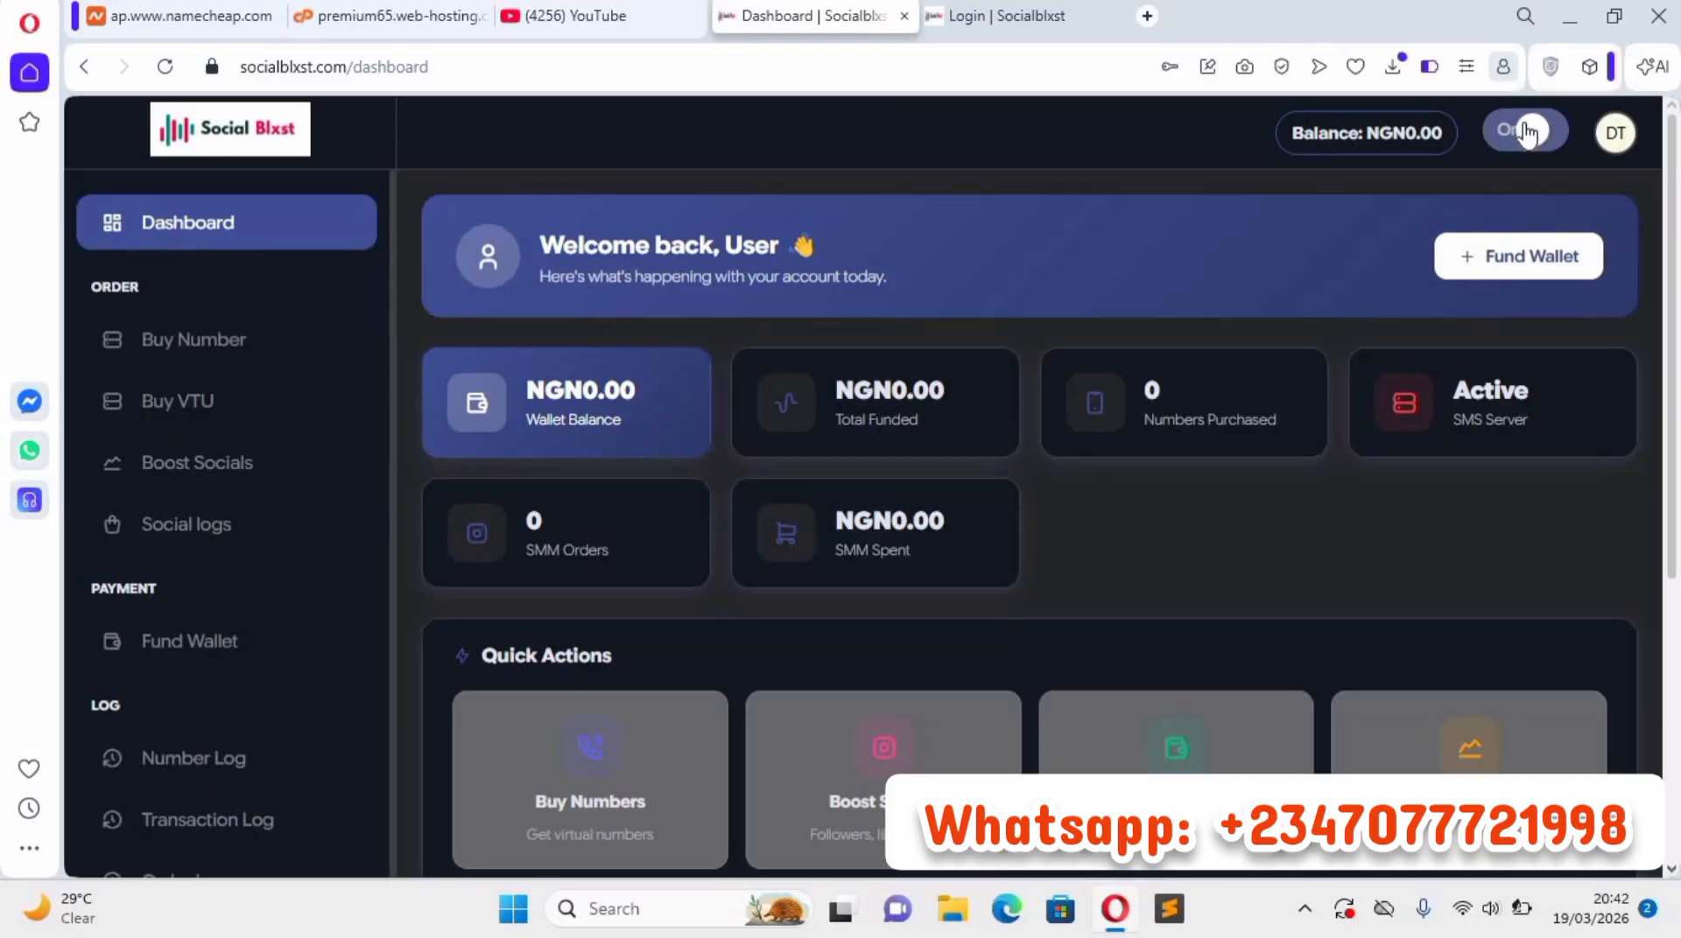
click(1527, 133)
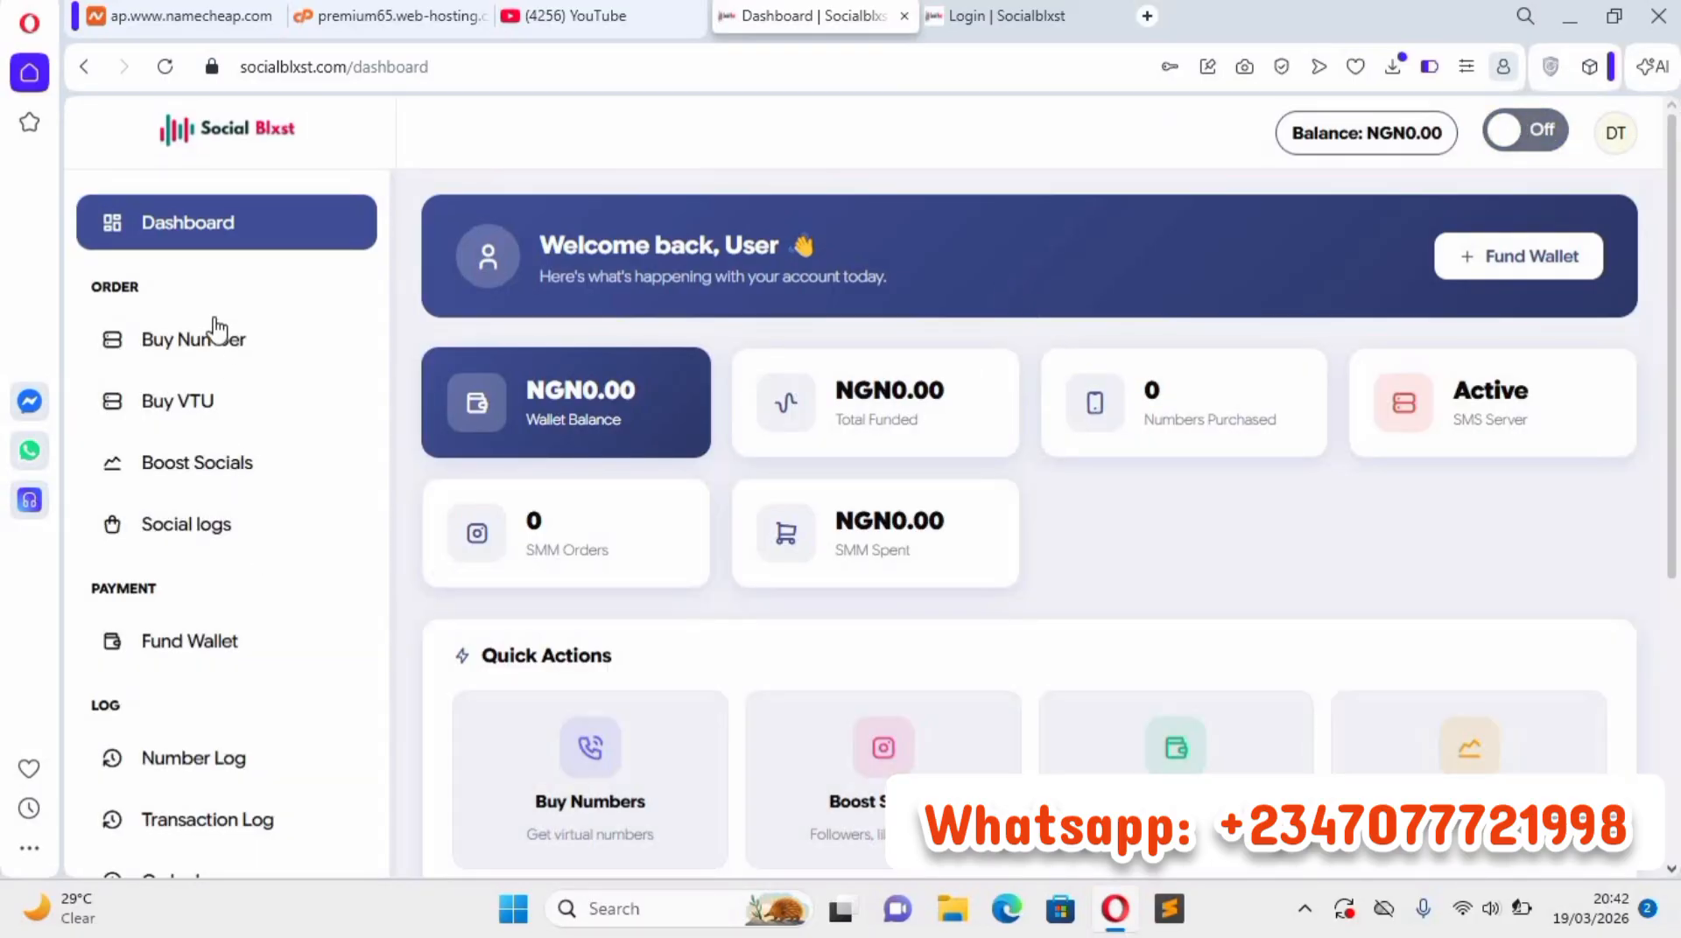
Open the Buy Number page, choose Austria as the country and view the services offered for it.
click(238, 338)
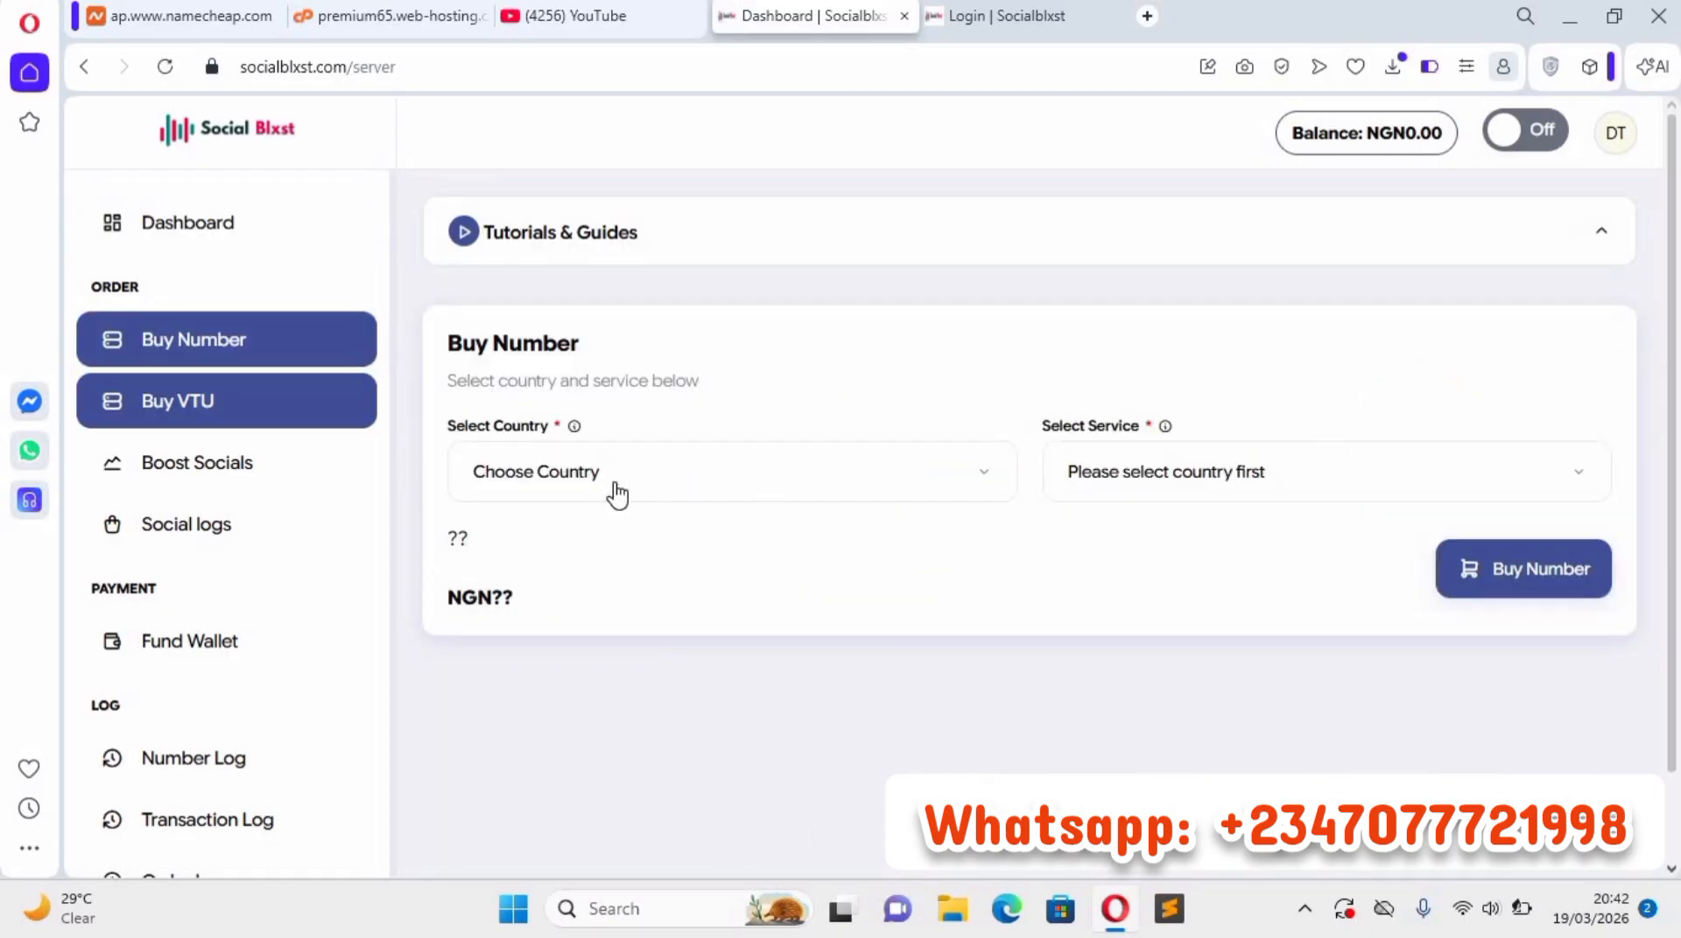
click(617, 495)
scroll(668, 758, down, 2)
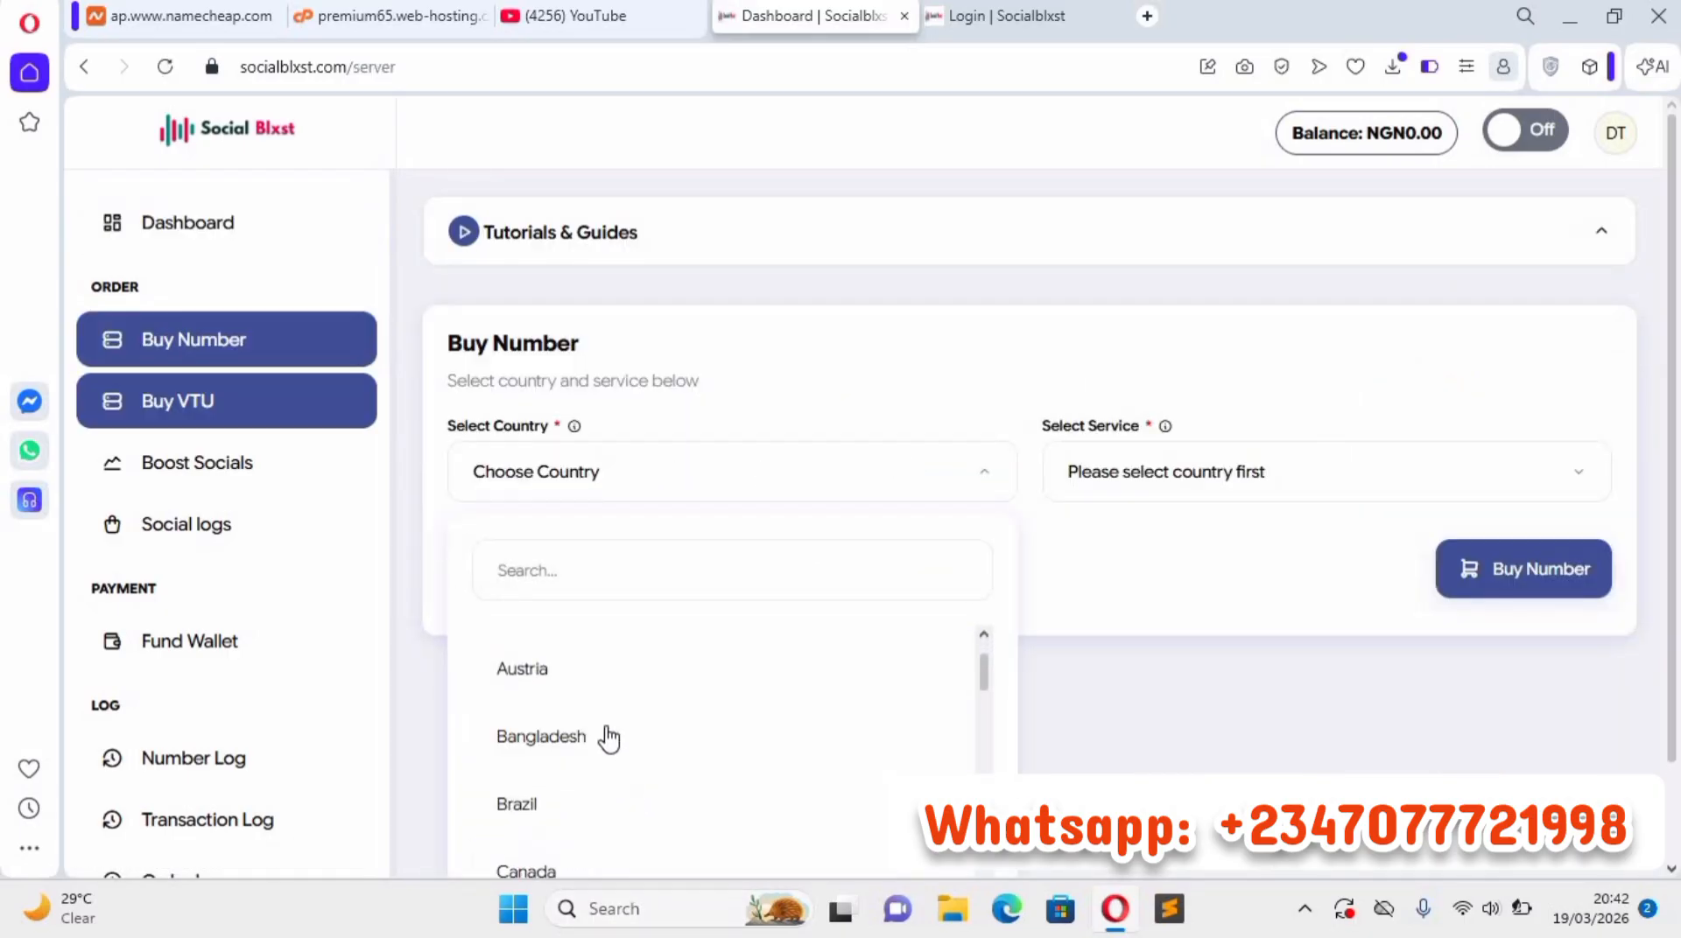
click(604, 668)
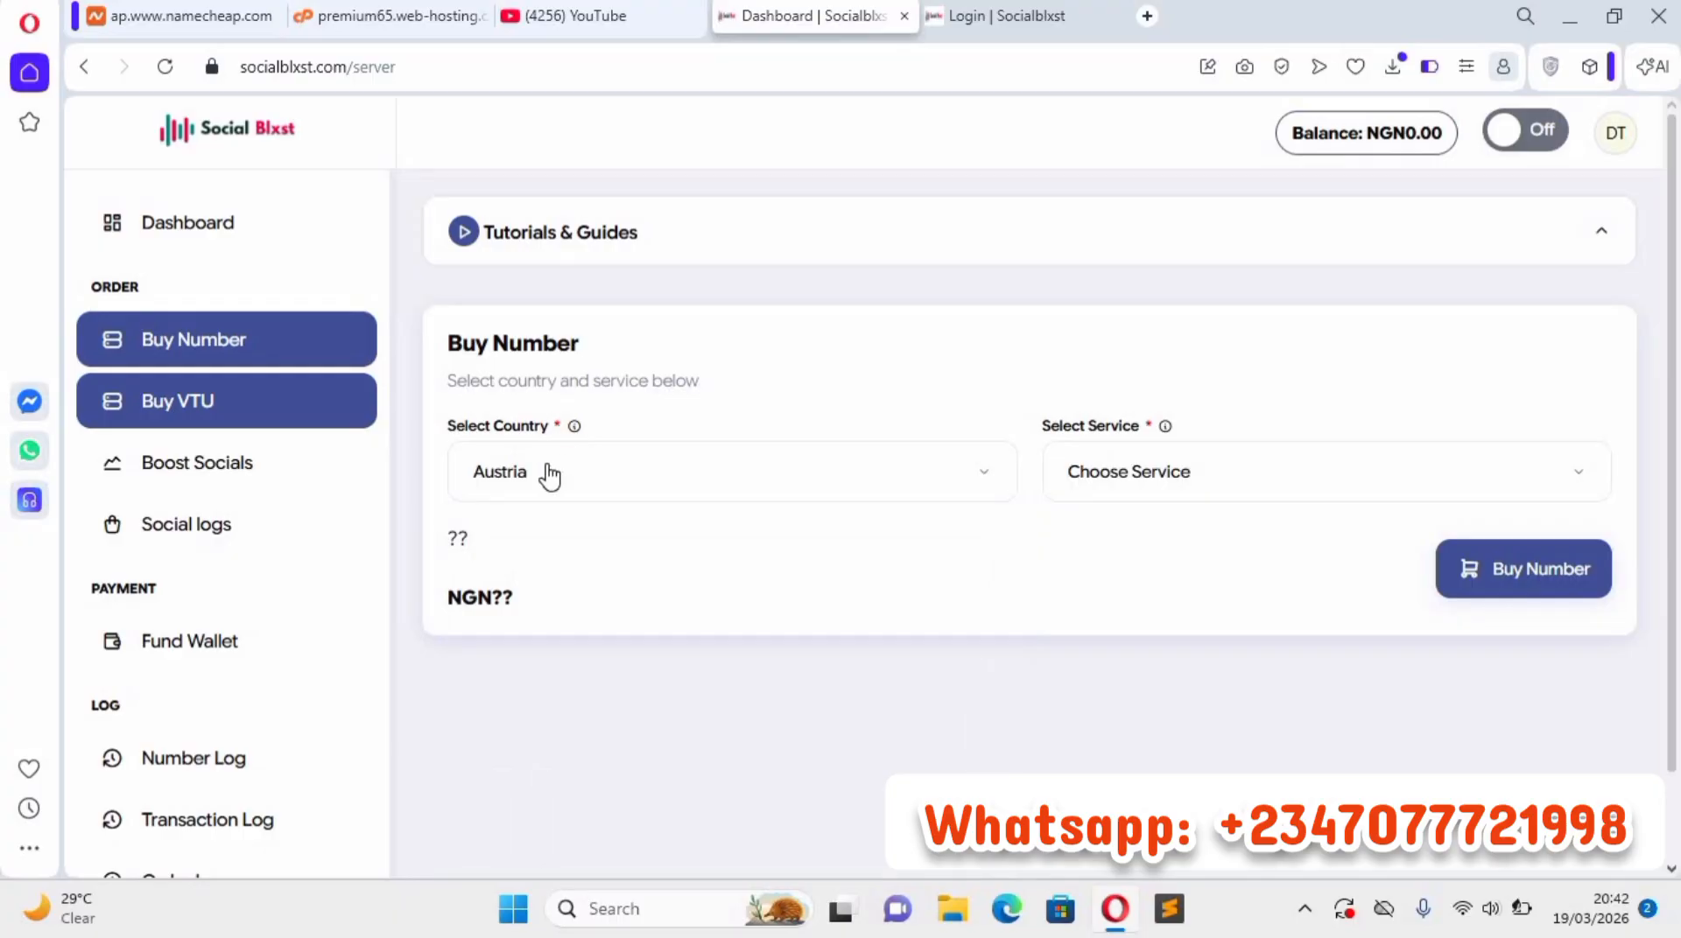
click(1315, 482)
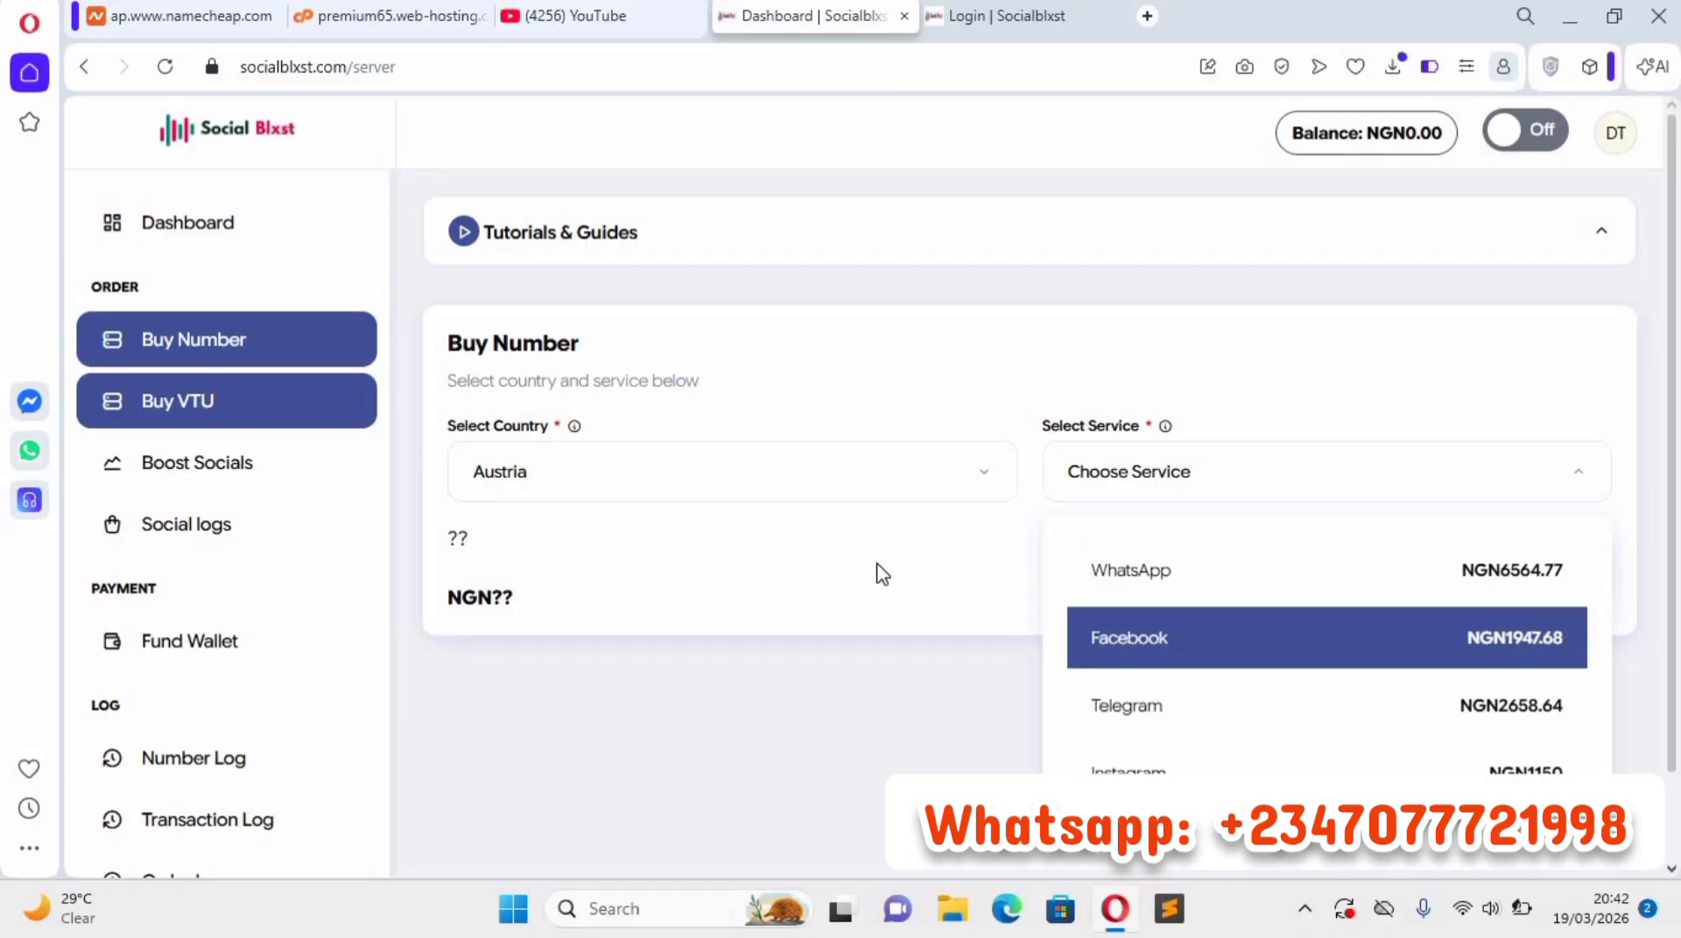
click(63, 410)
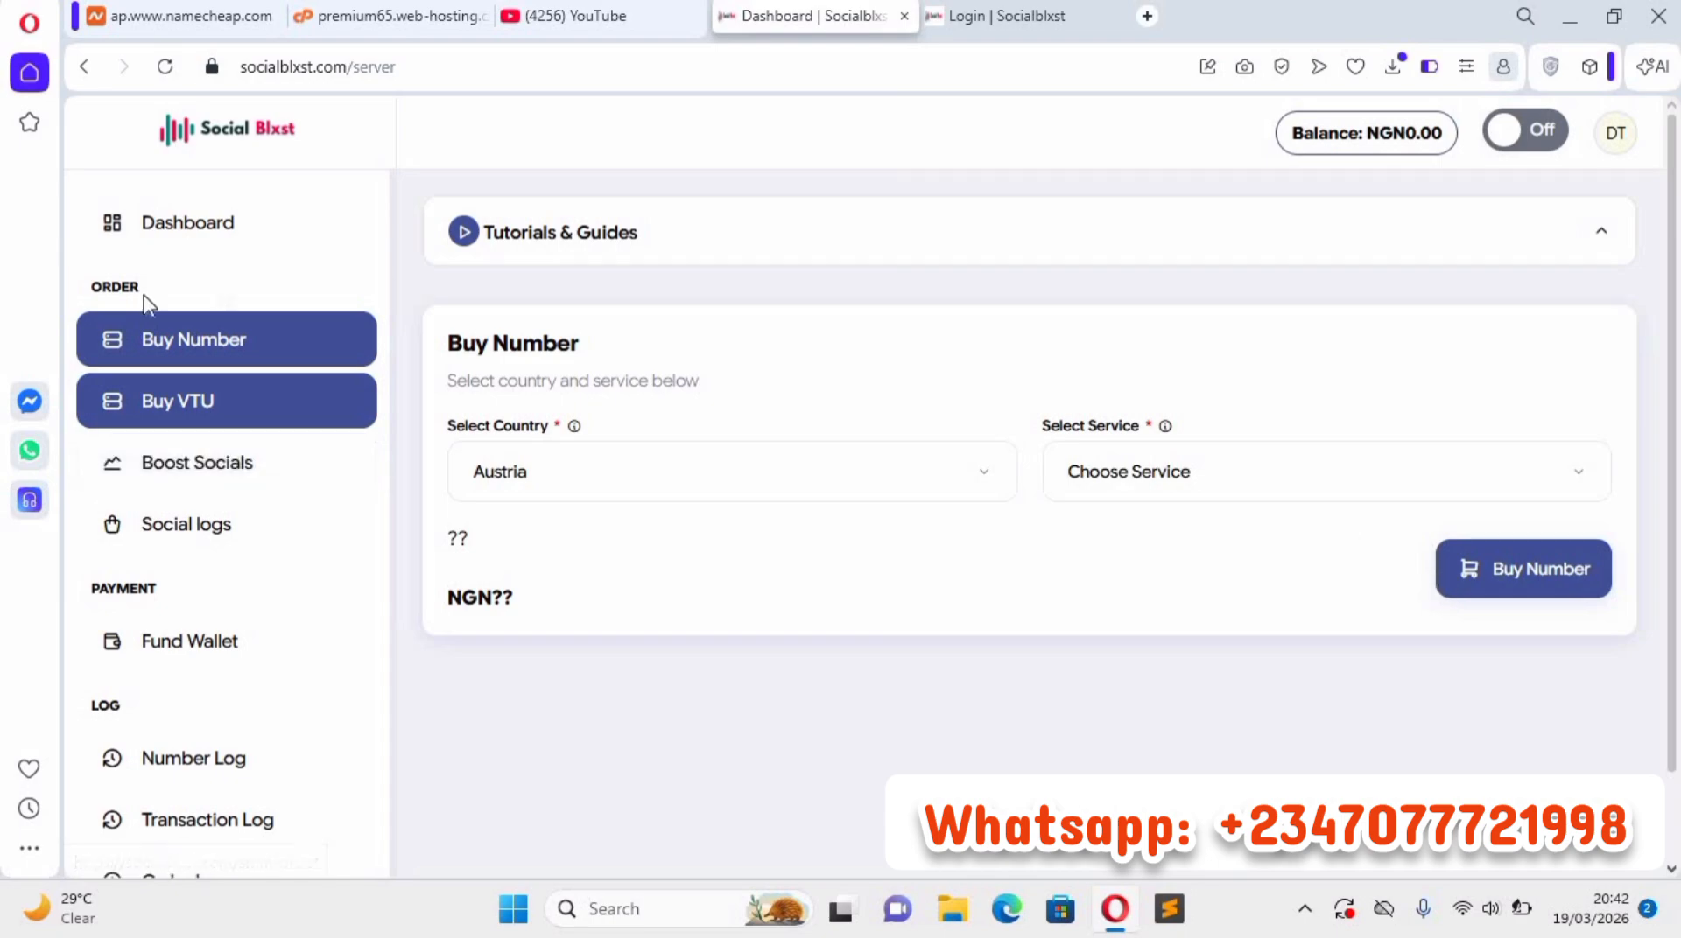
Open the Boost Socials page and select the Instagram category with the service "16 - reallysimplesocial" for a single order.
scroll(201, 289, down, 1)
click(256, 464)
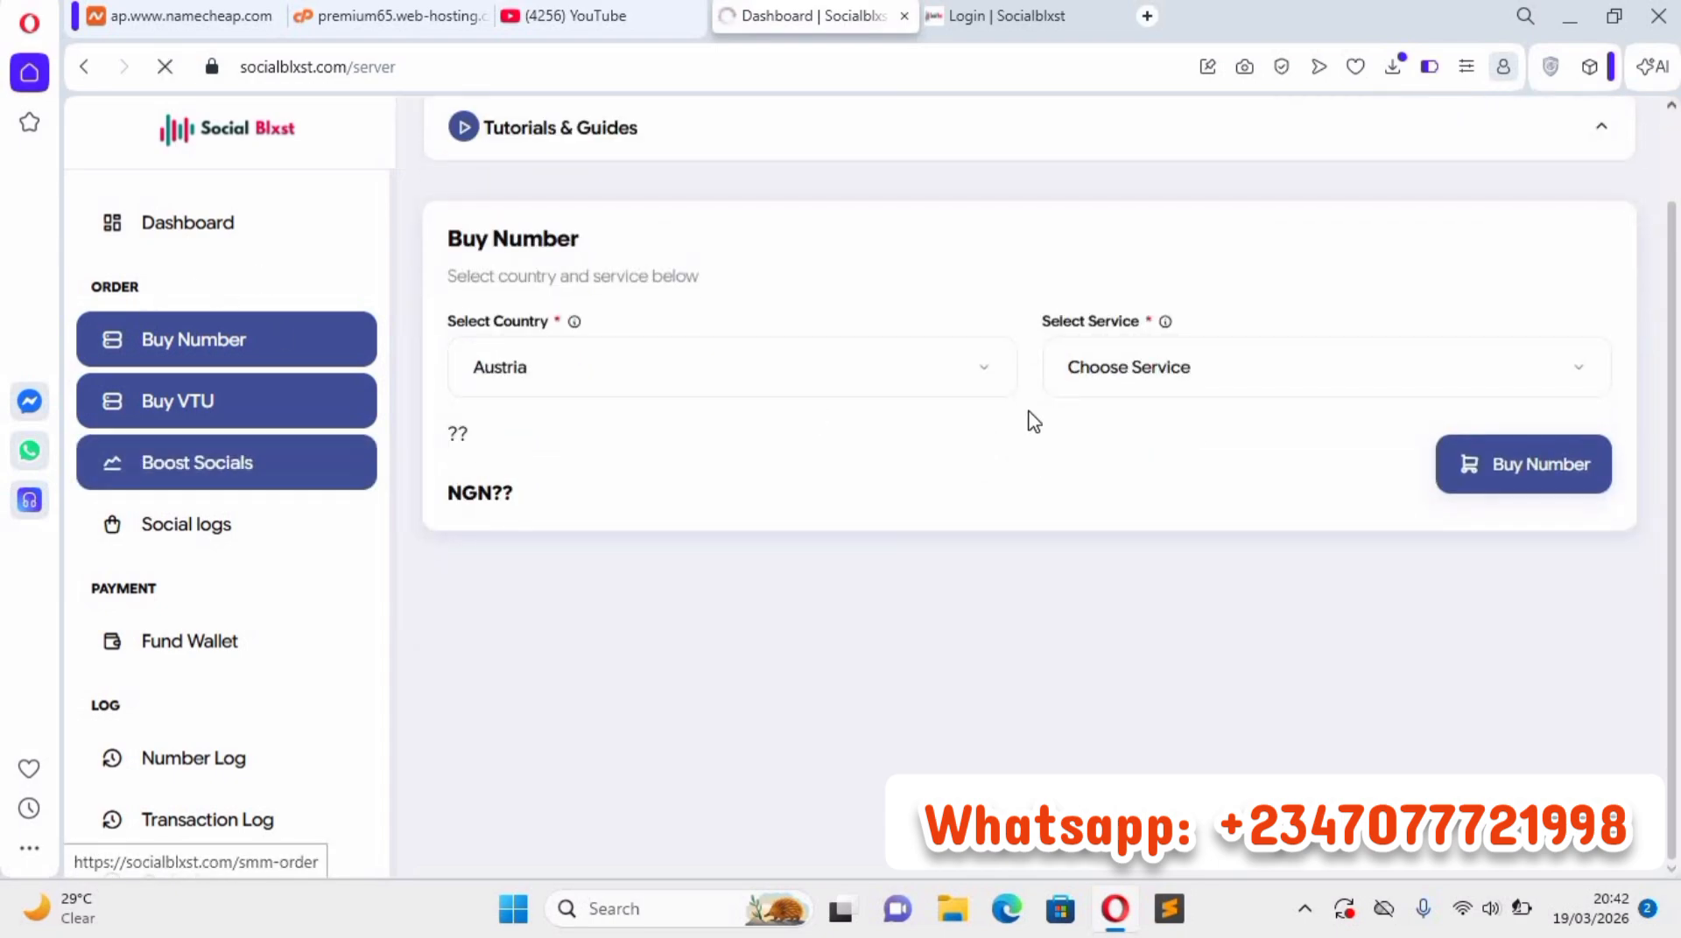
scroll(525, 464, down, 1)
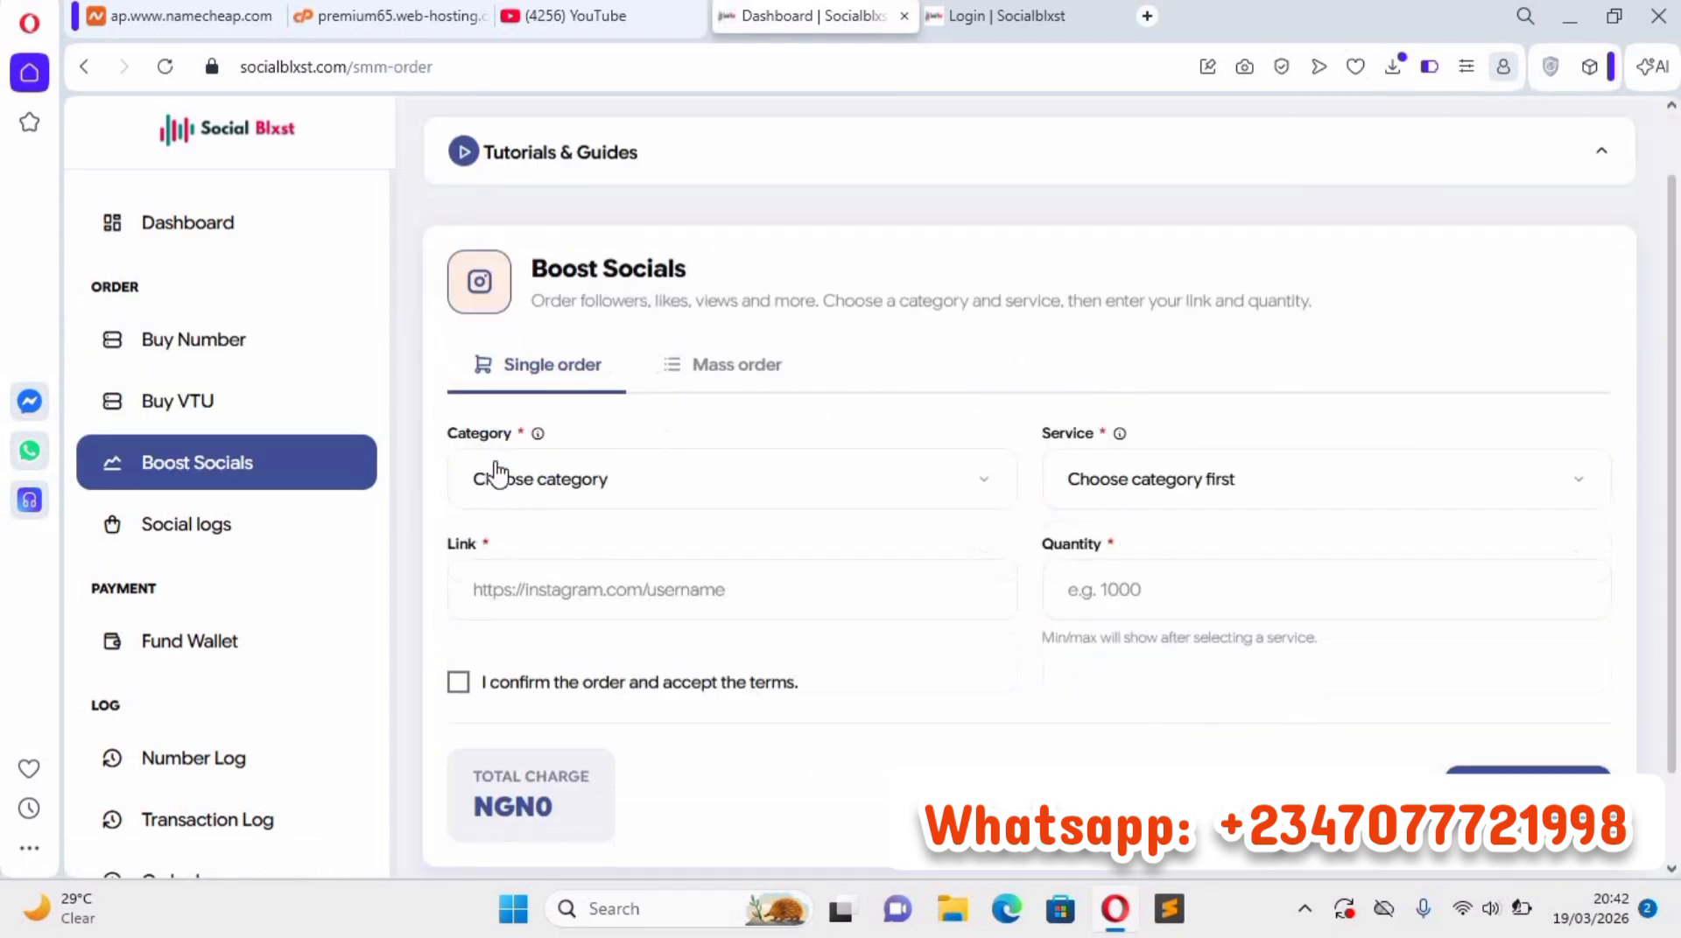
click(557, 442)
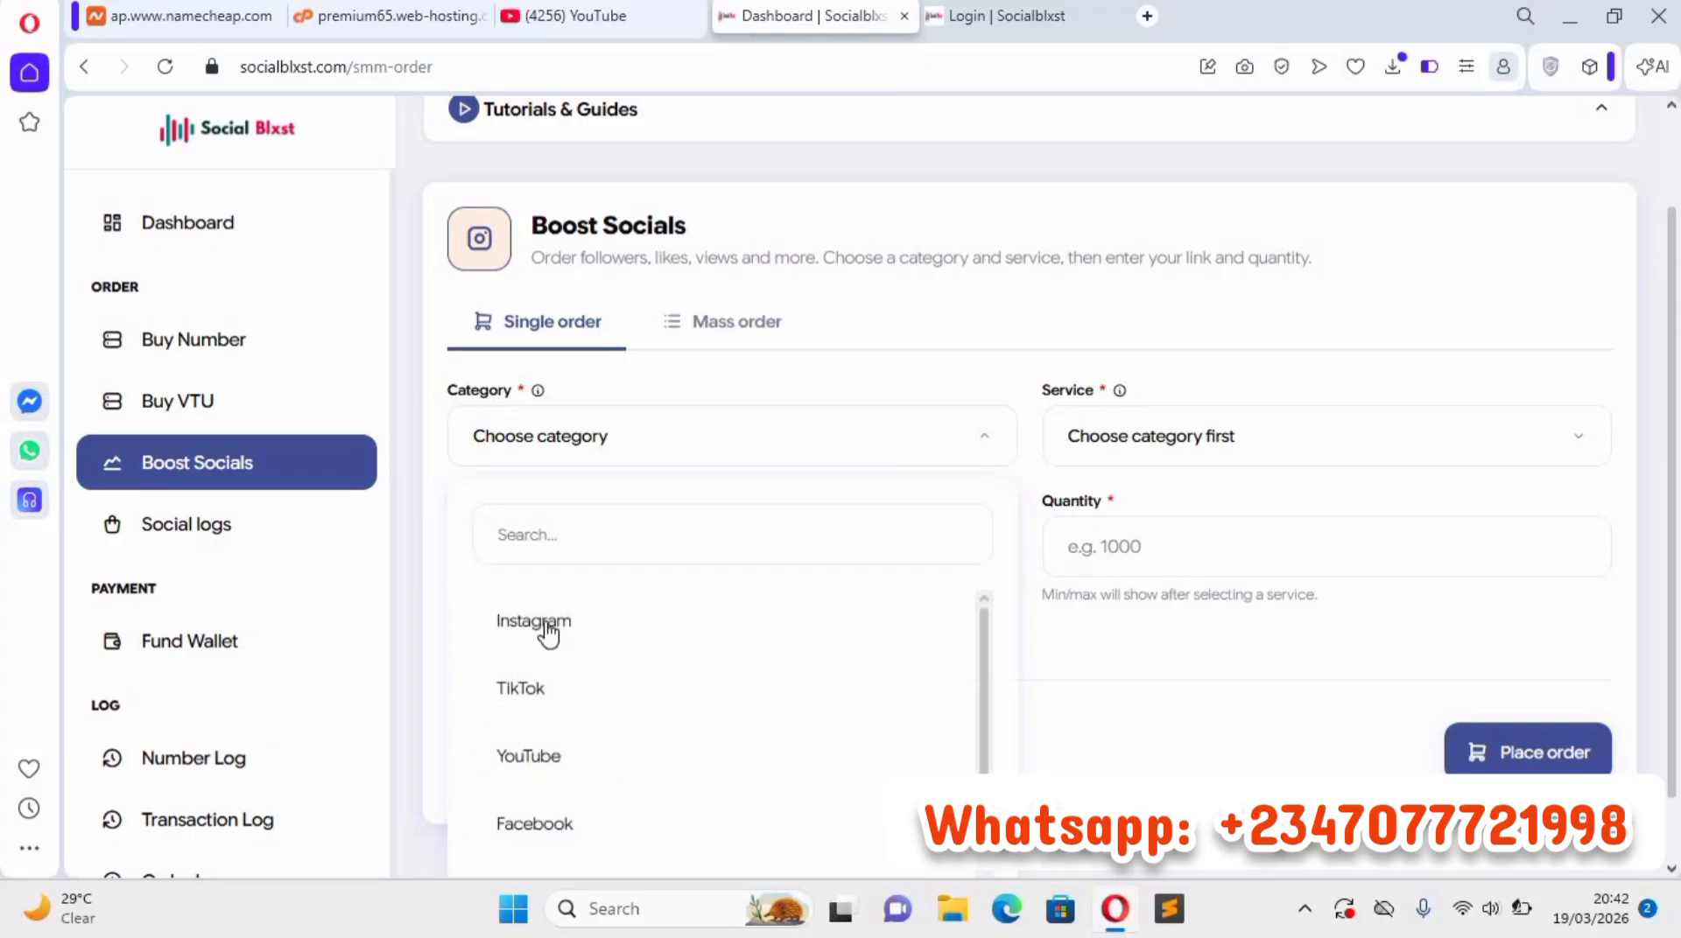
key(Return)
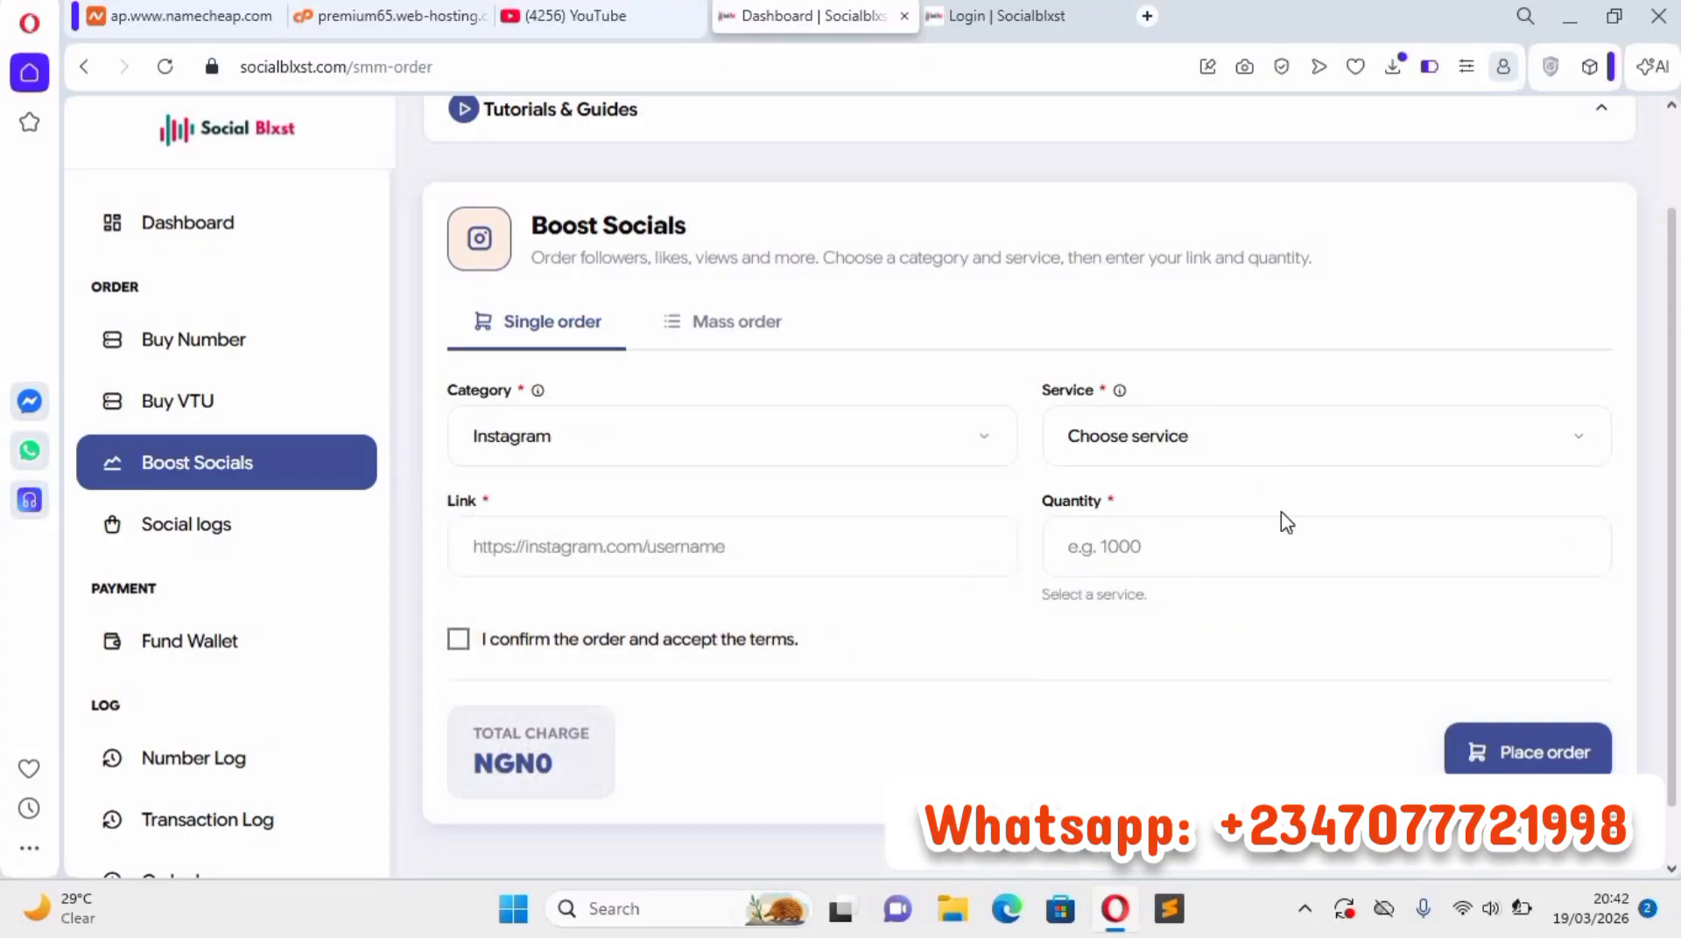
click(1301, 448)
scroll(1249, 701, down, 1)
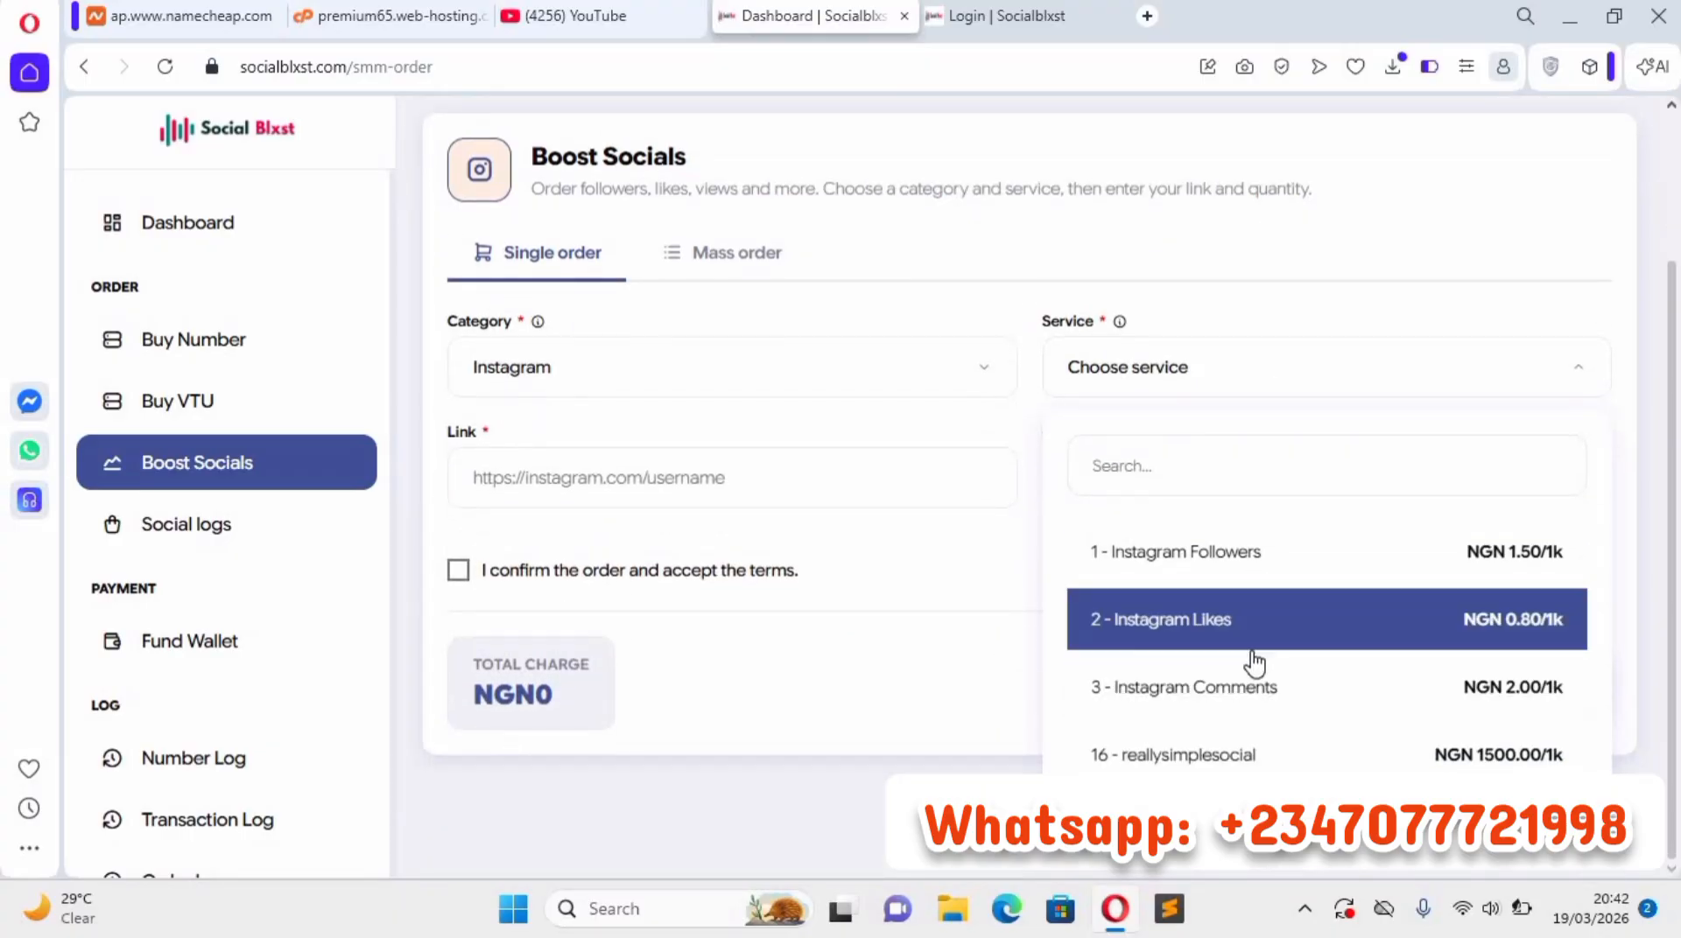
click(1262, 752)
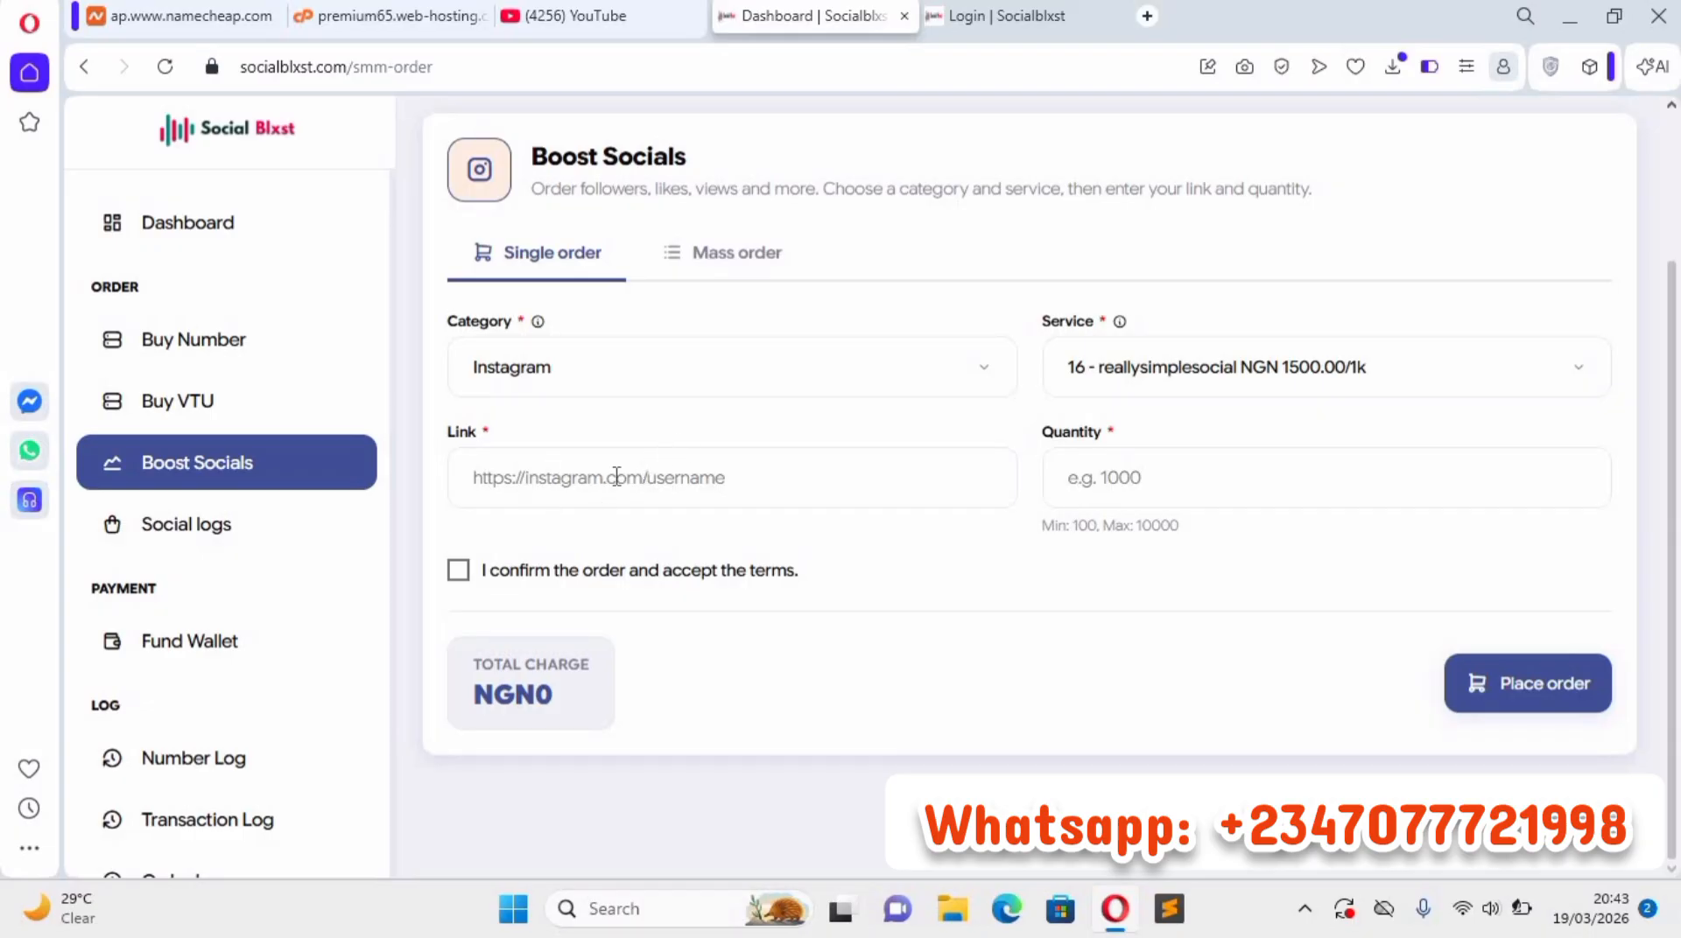
Go through the order's empty link and quantity fields and accept the order confirmation and terms.
click(704, 488)
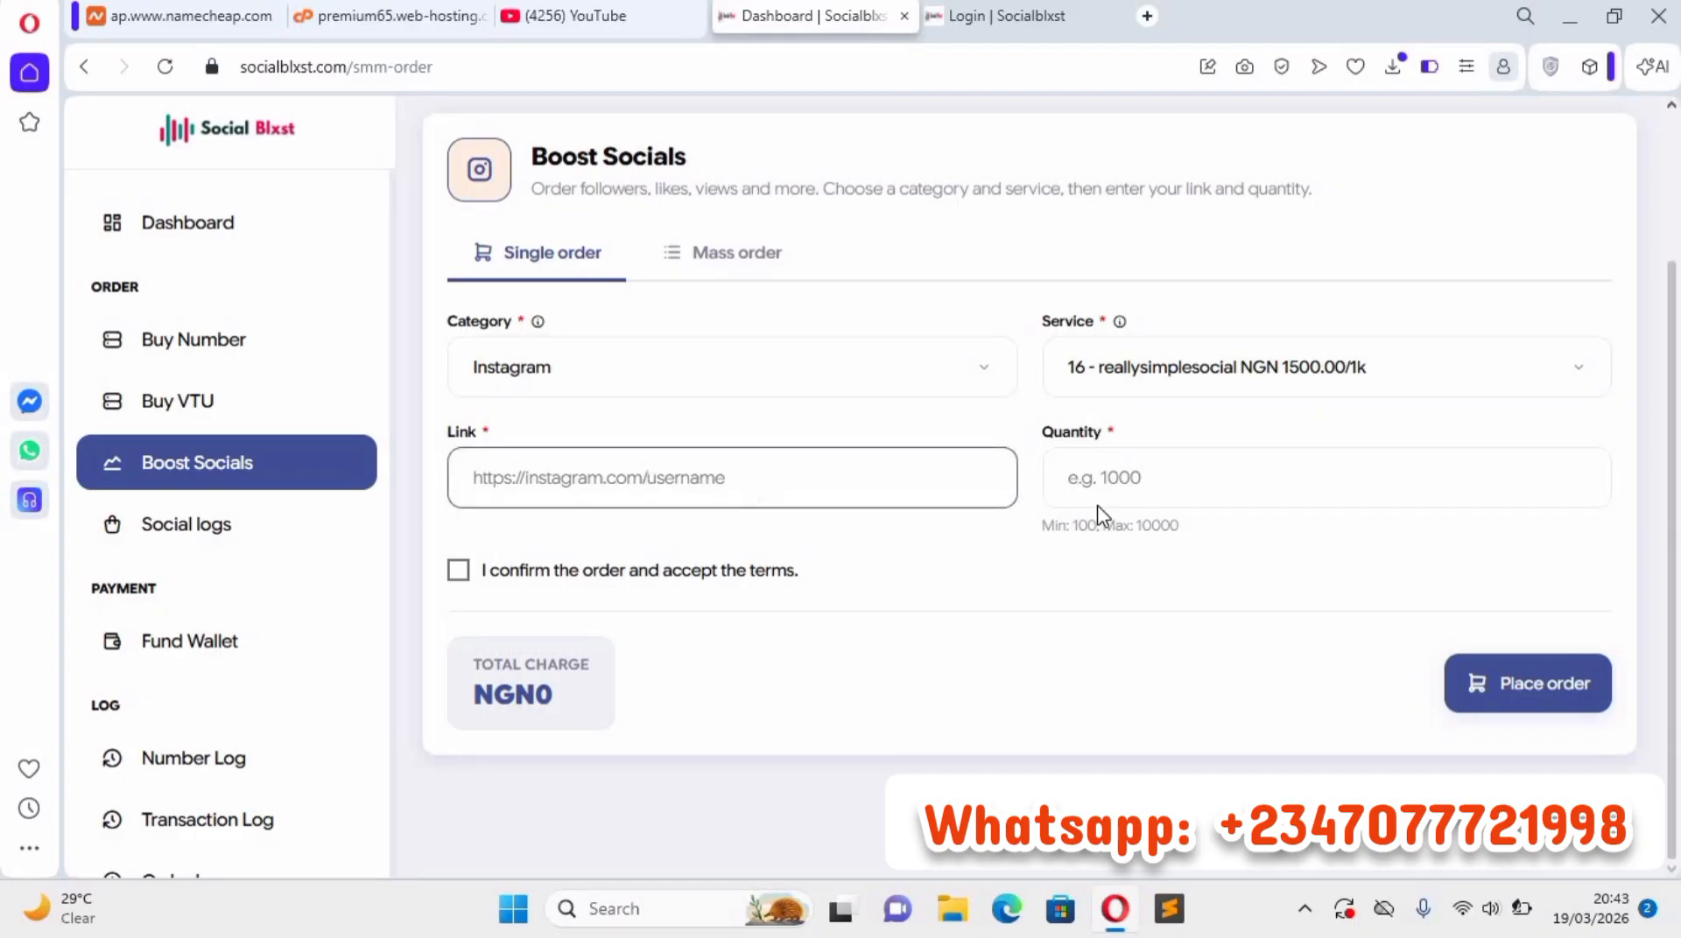
click(1194, 478)
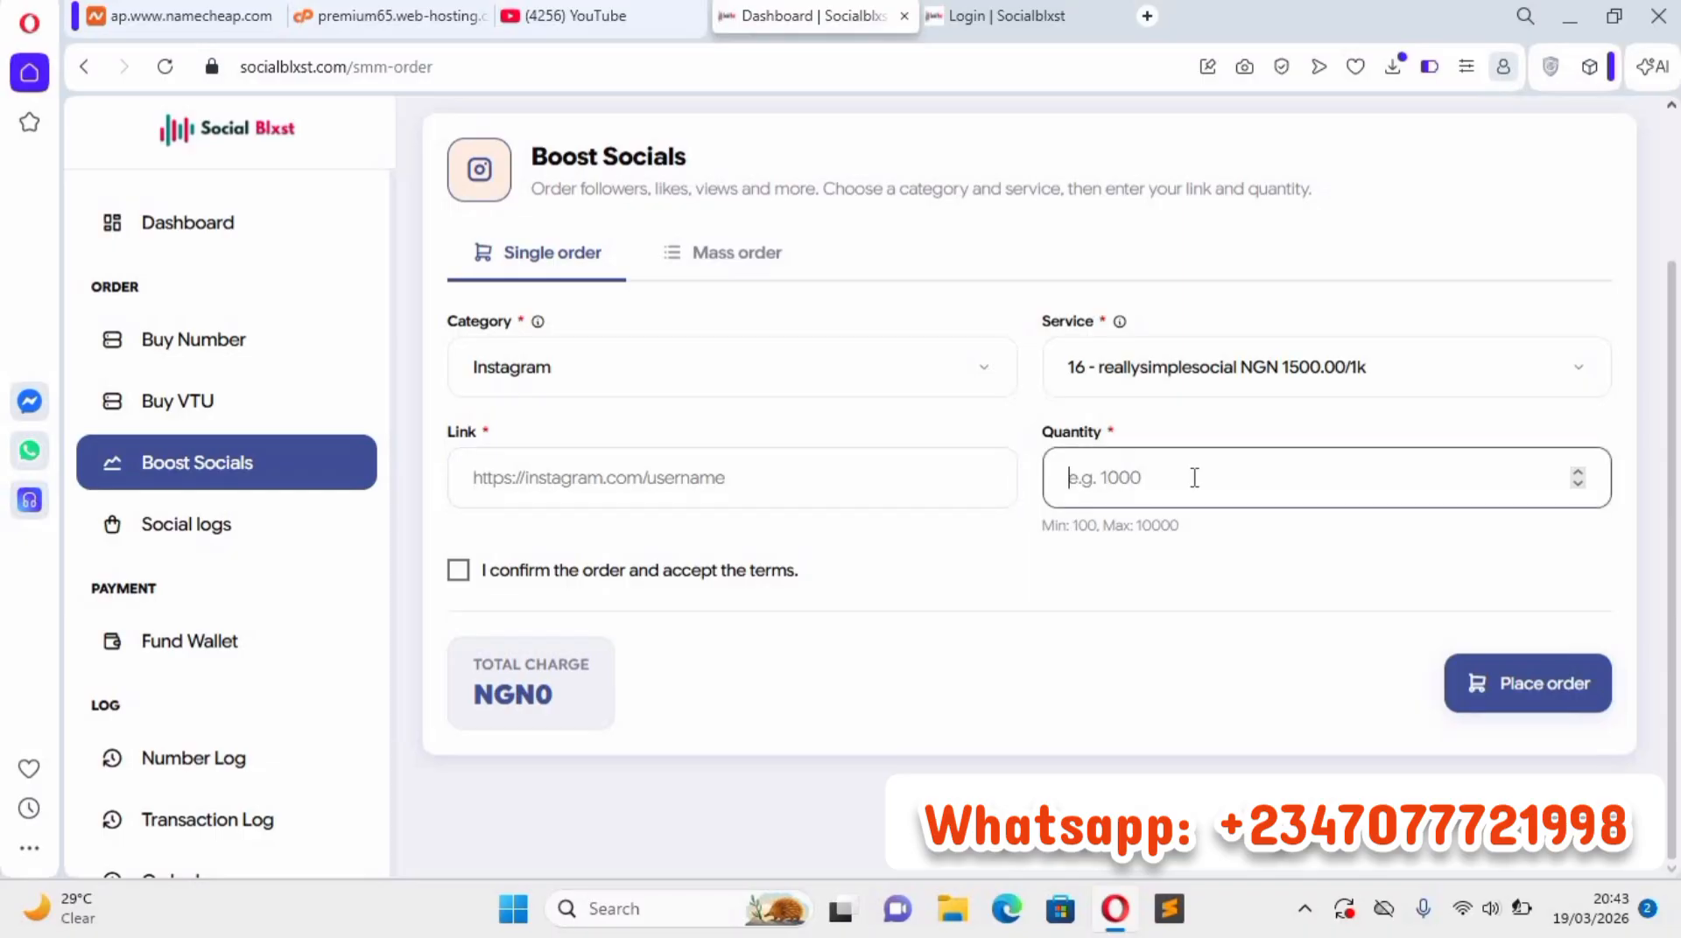
click(458, 571)
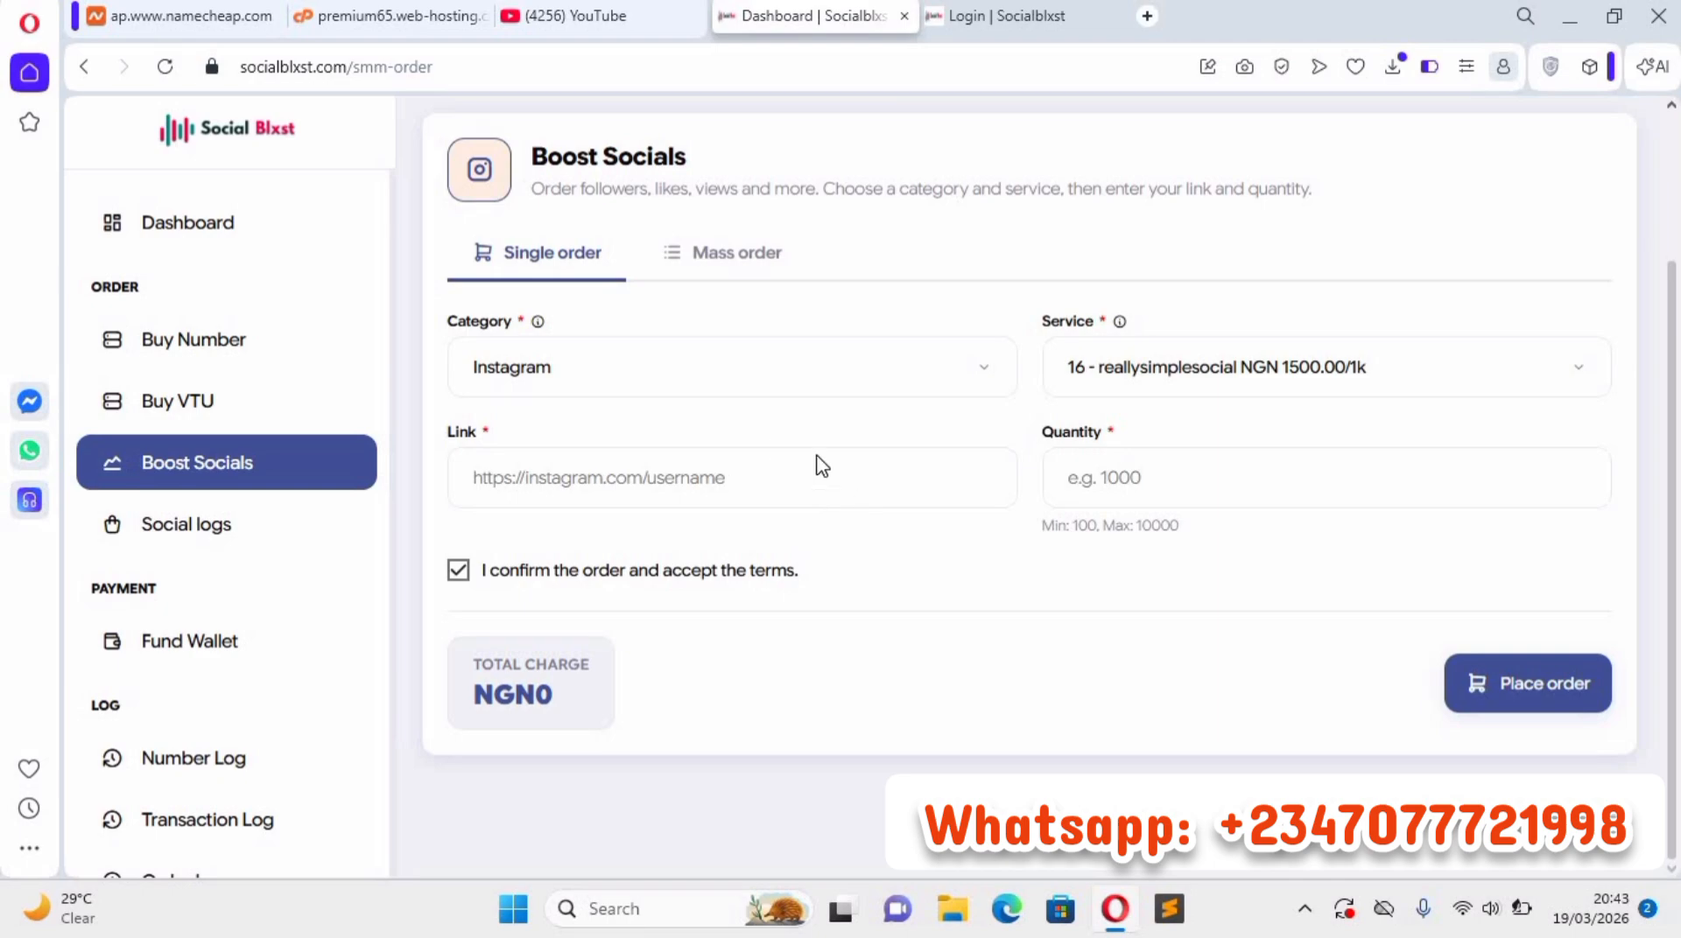
scroll(216, 271, up, 2)
Return to the dashboard and examine the currency shown on the wallet balance and total funded cards.
click(210, 229)
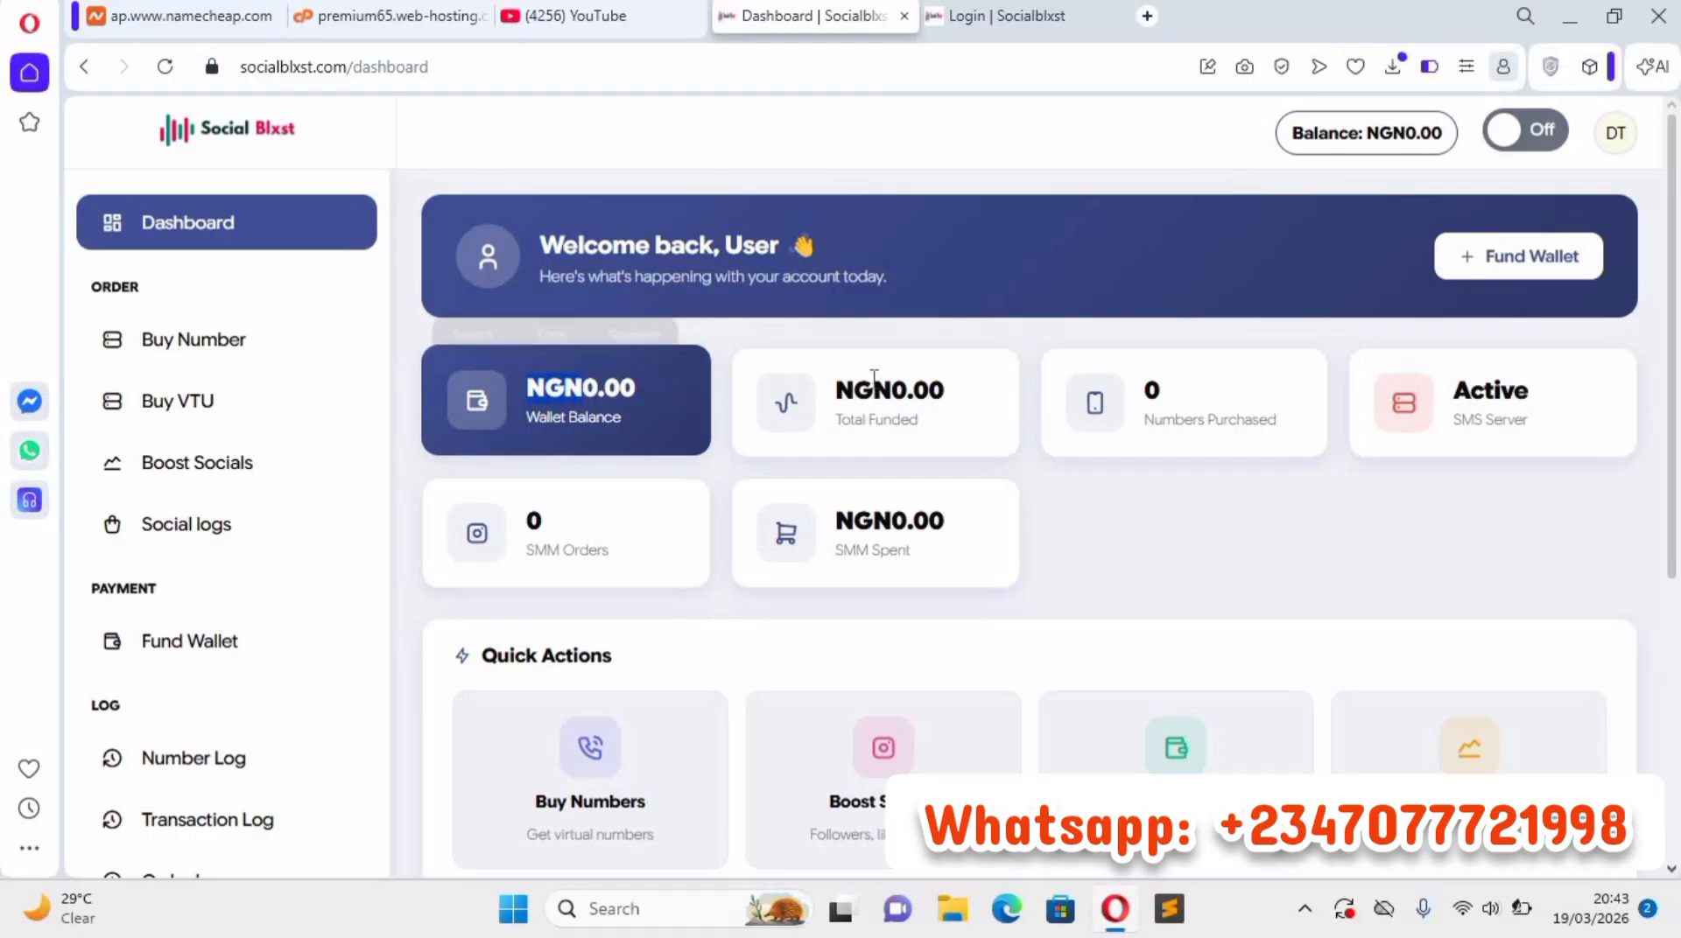
drag(890, 388, 840, 386)
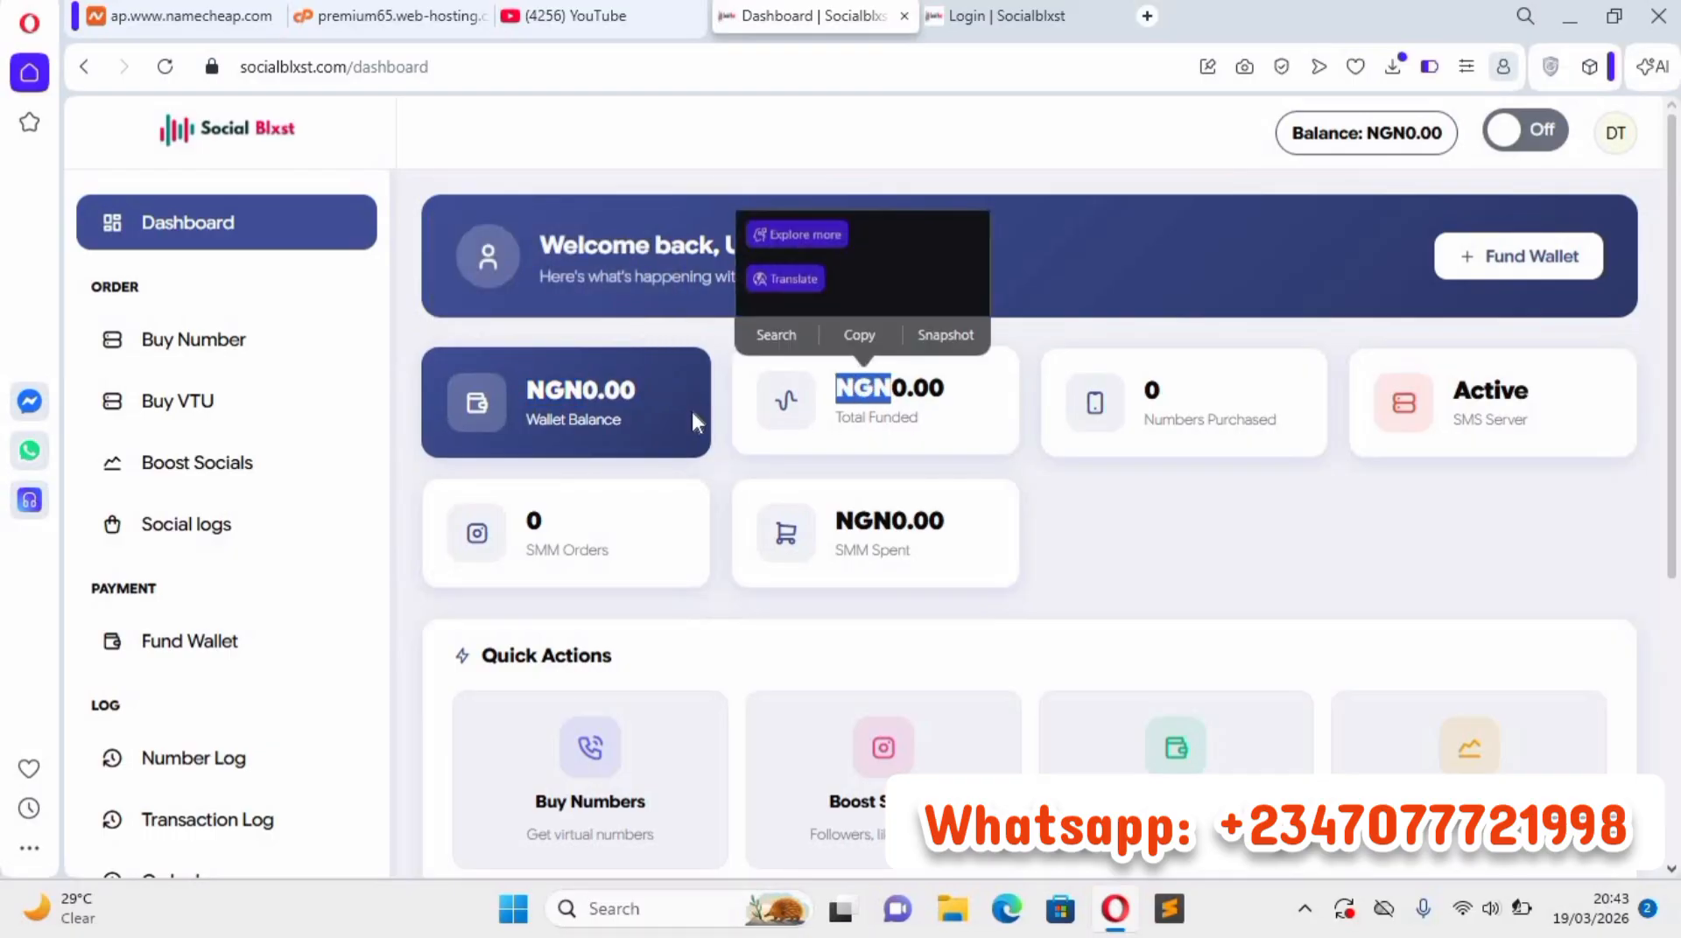
drag(530, 388, 581, 388)
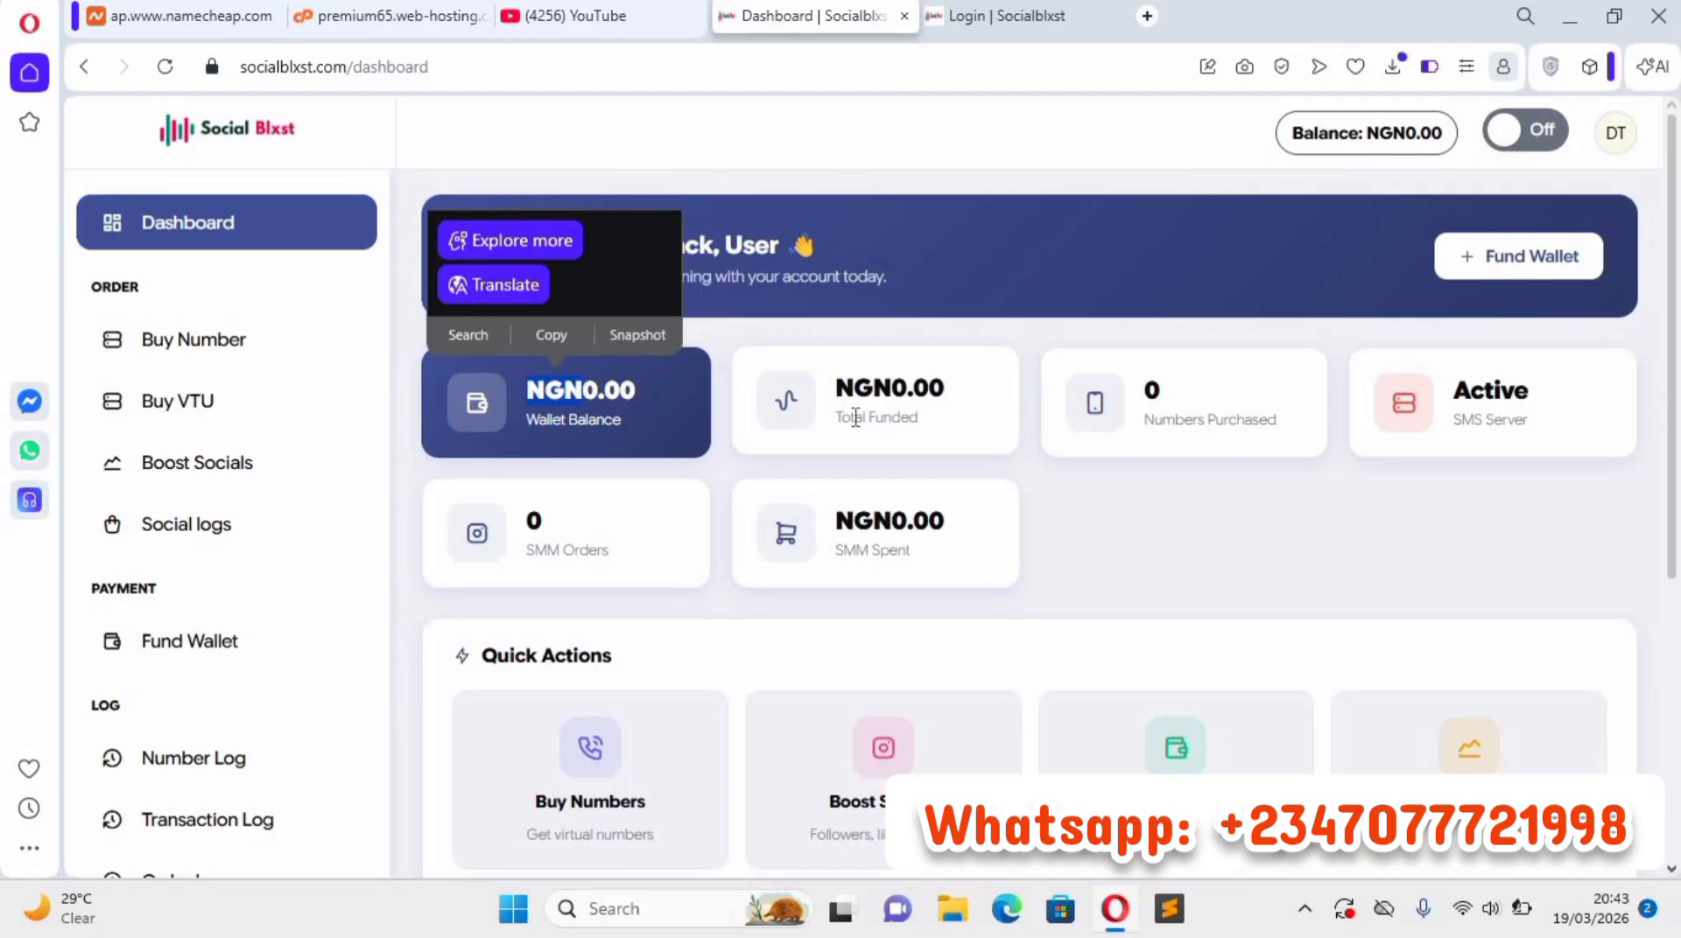
click(902, 399)
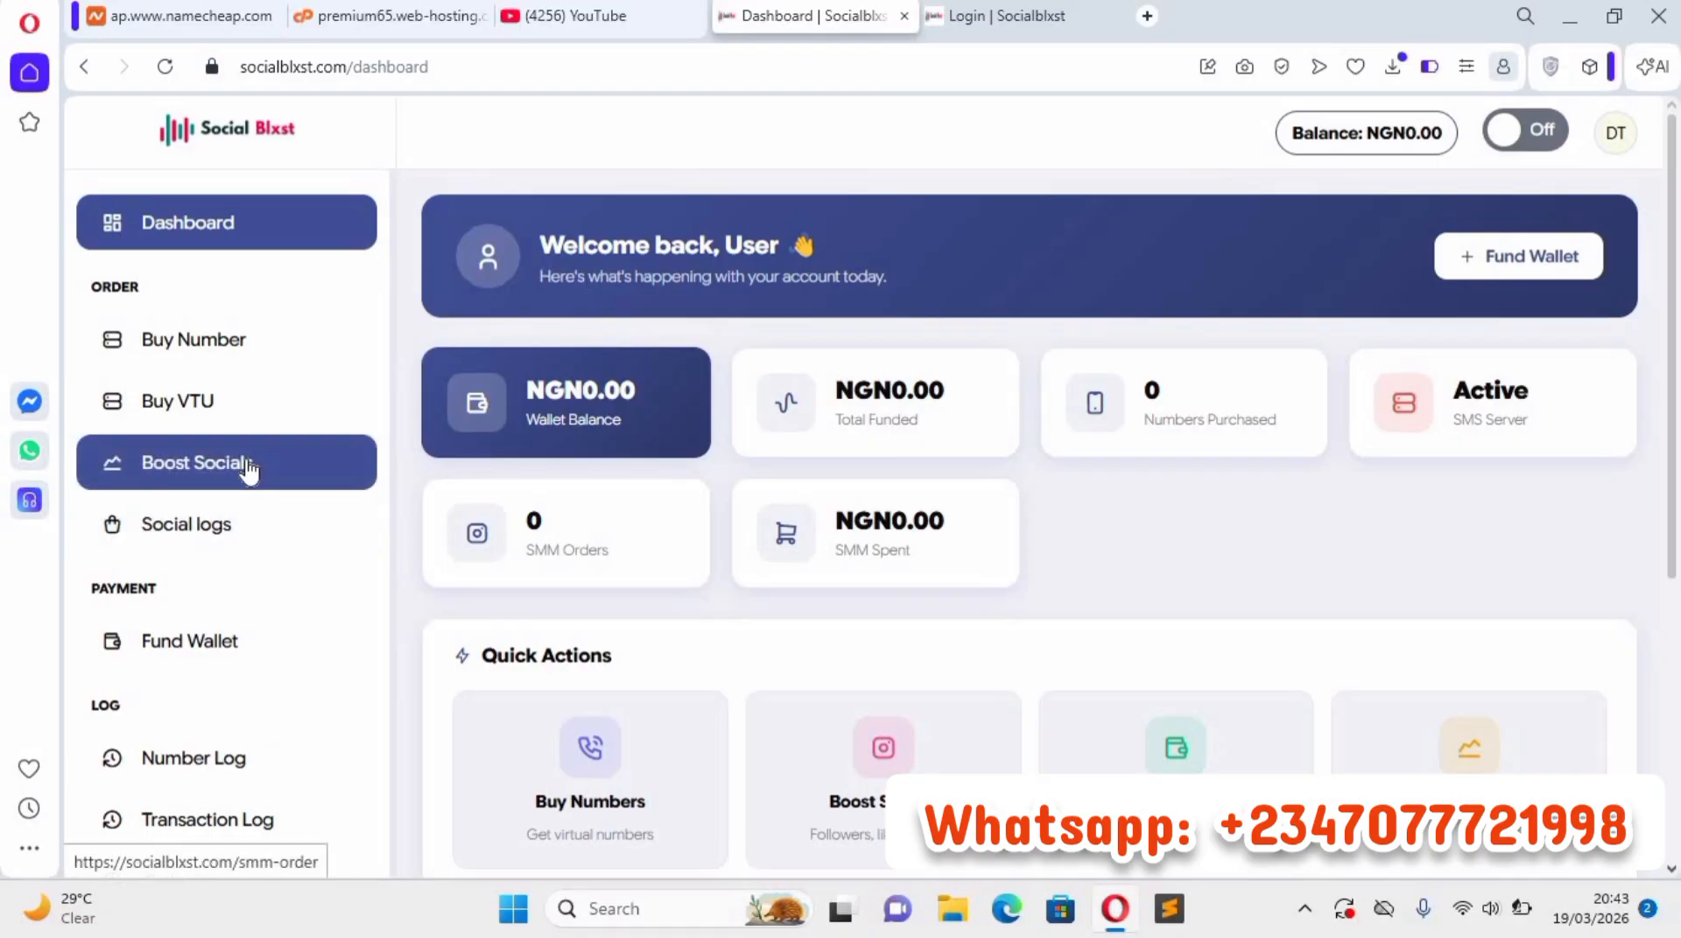
Open the Social logs page and look through the social media accounts offered for sale.
click(238, 532)
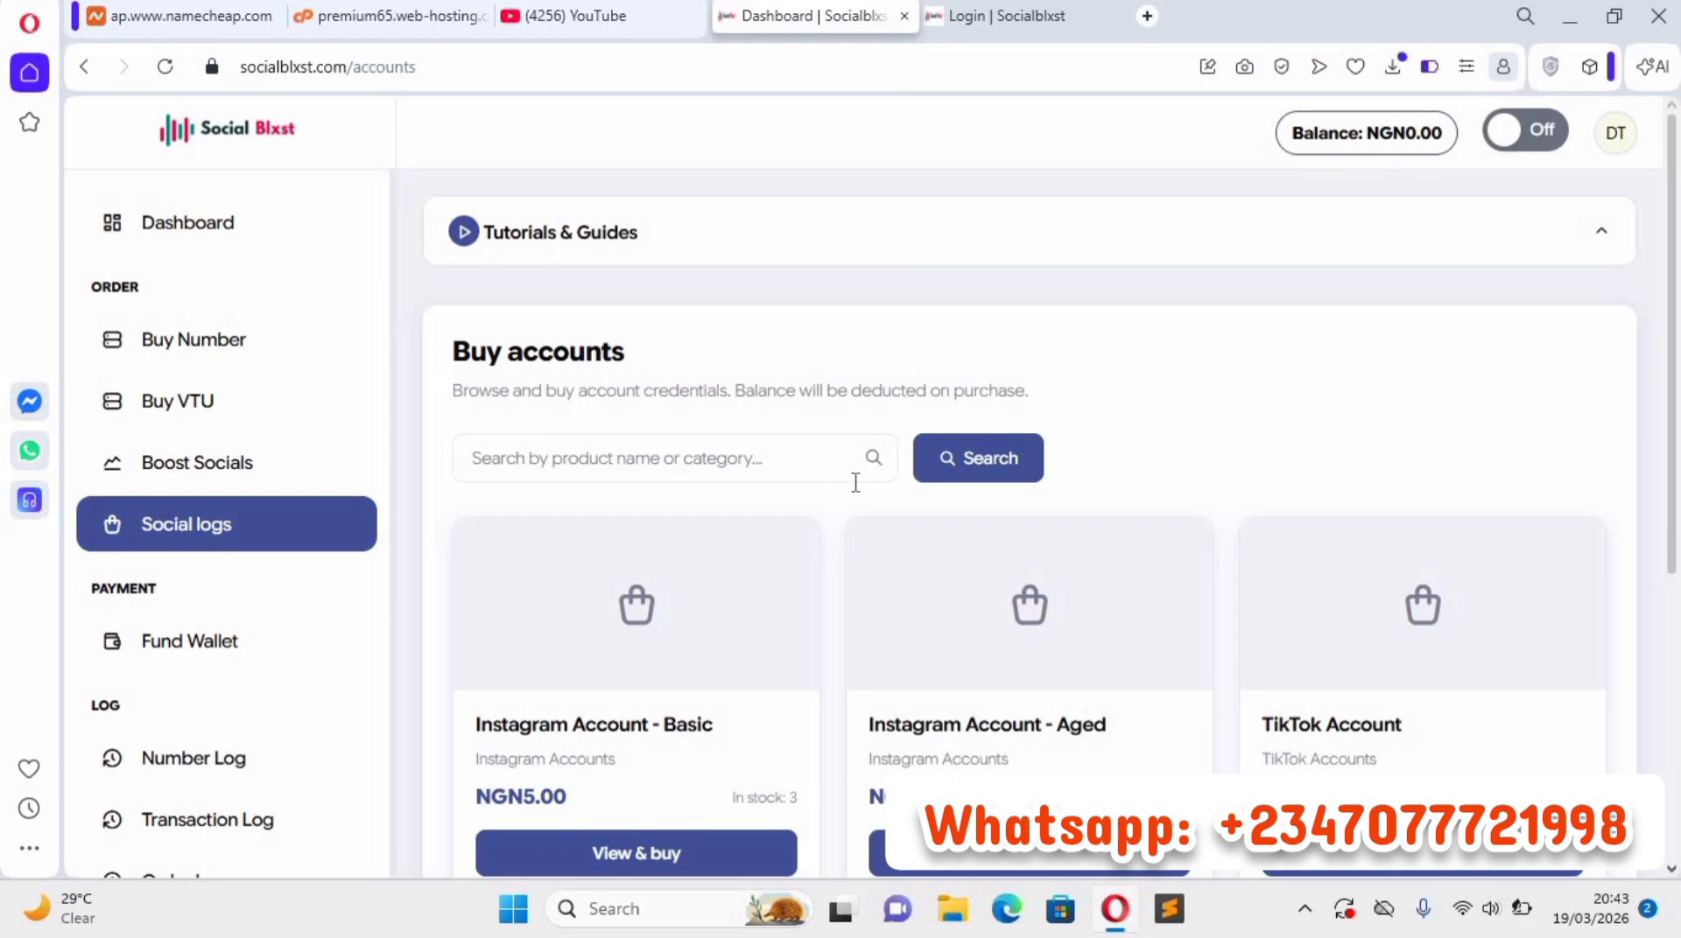
scroll(487, 543, down, 1)
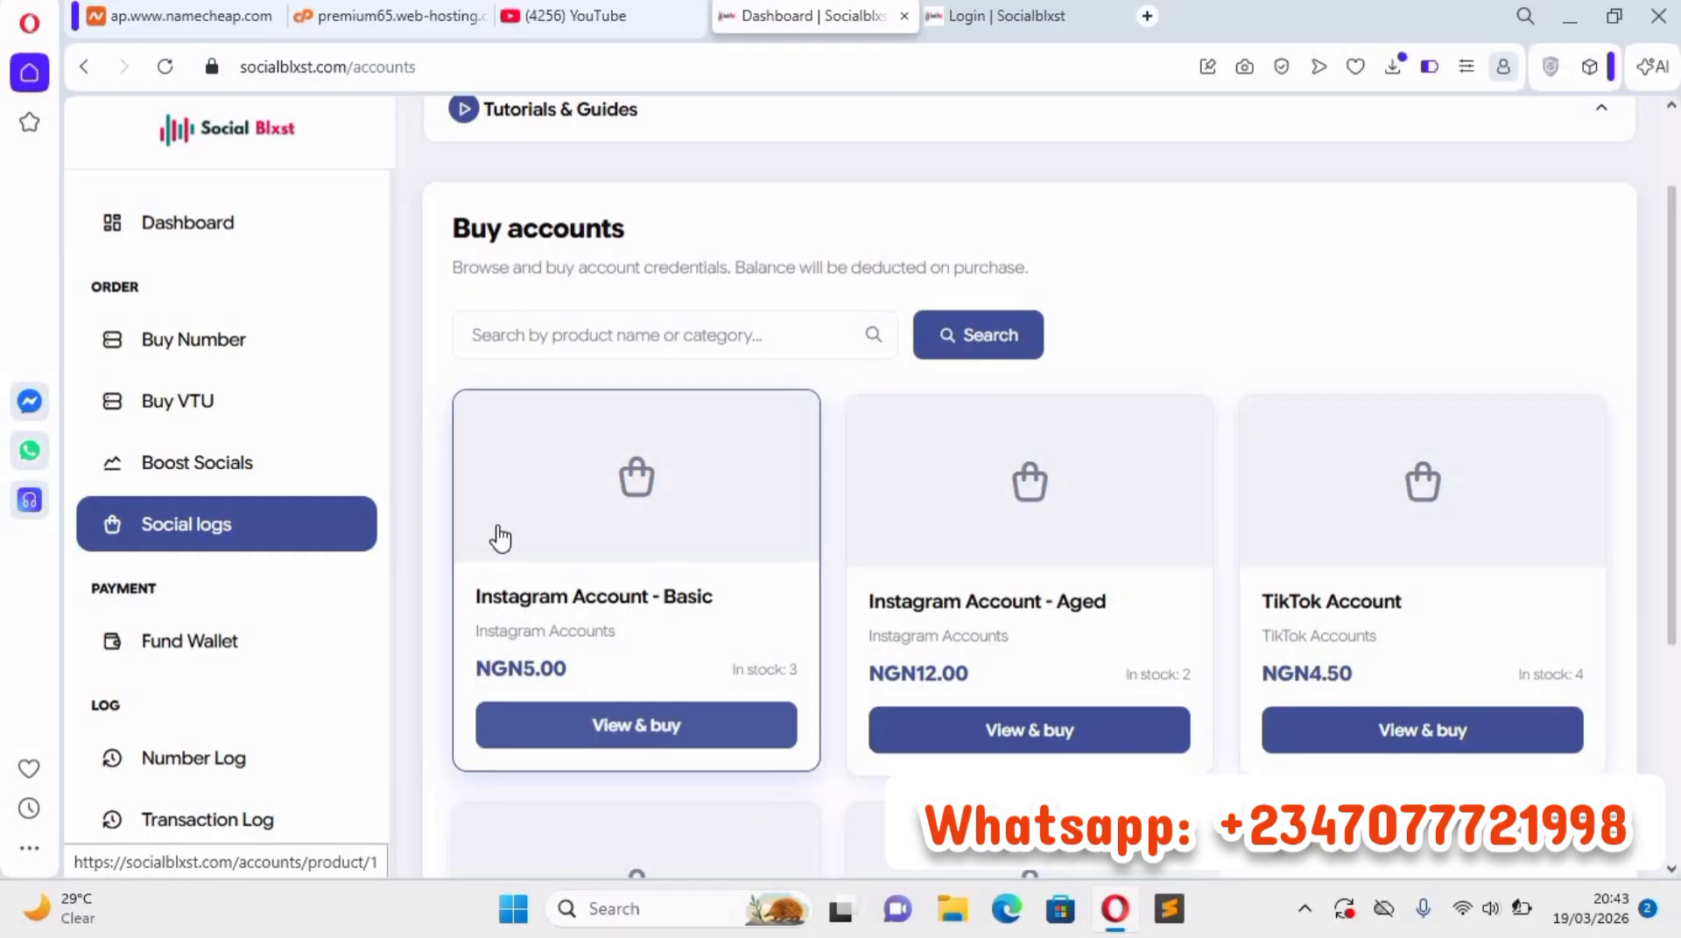
scroll(439, 481, down, 2)
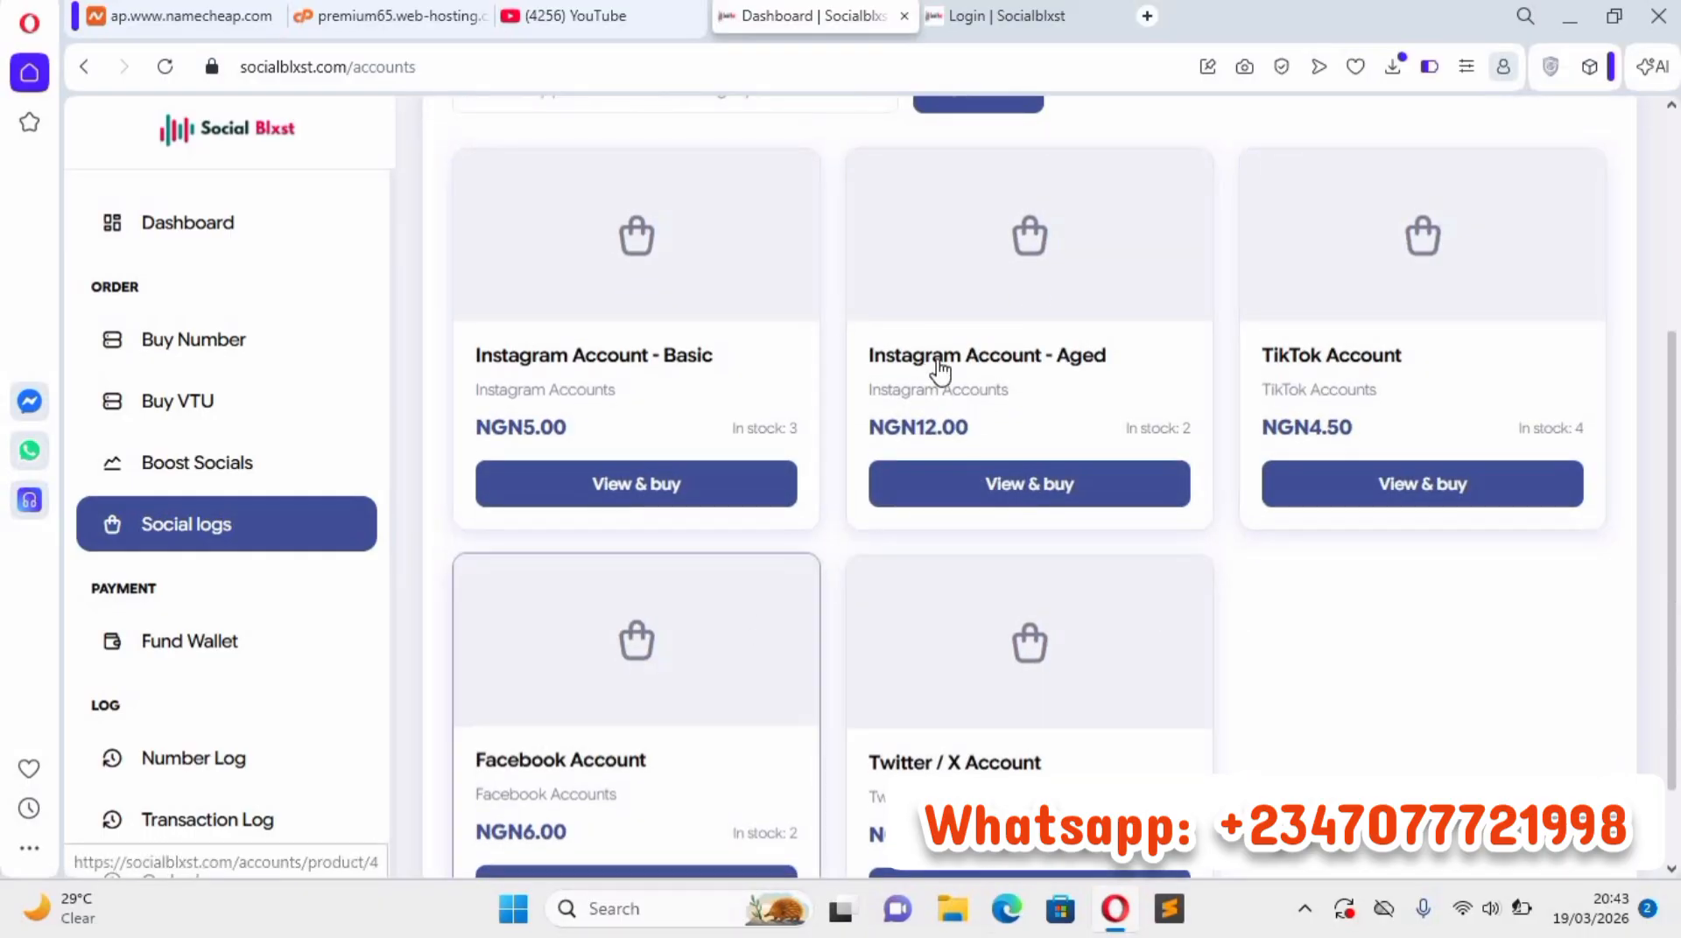
scroll(939, 370, down, 1)
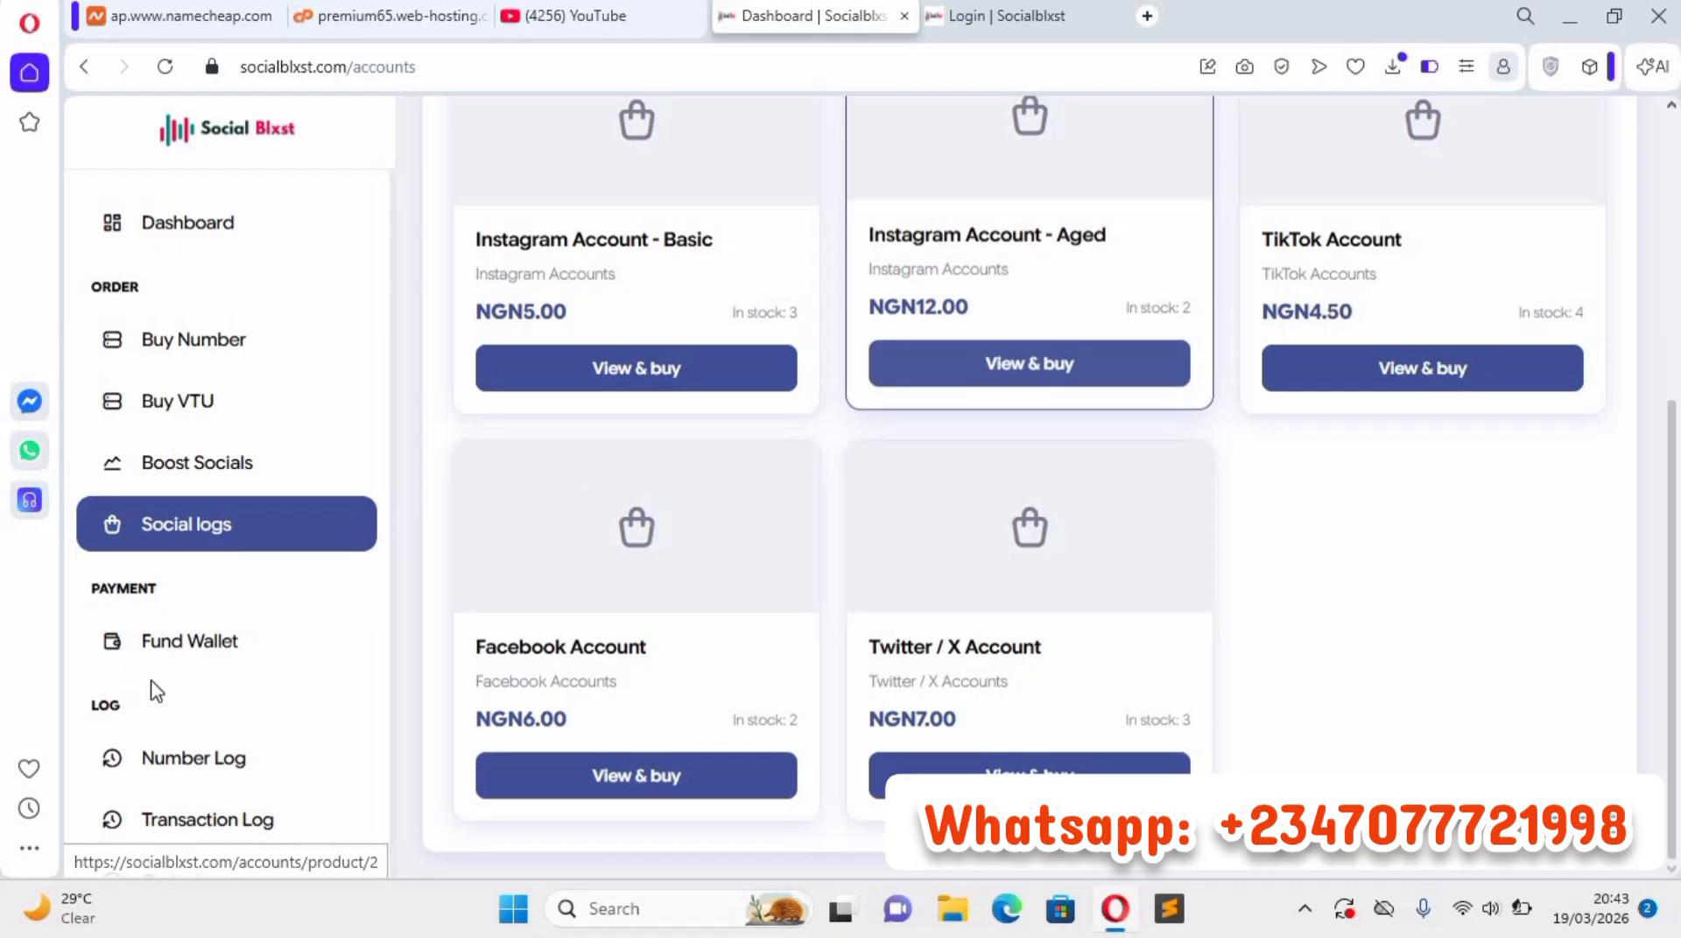
Open the Fund Wallet page and go to the empty amount field.
scroll(224, 359, down, 2)
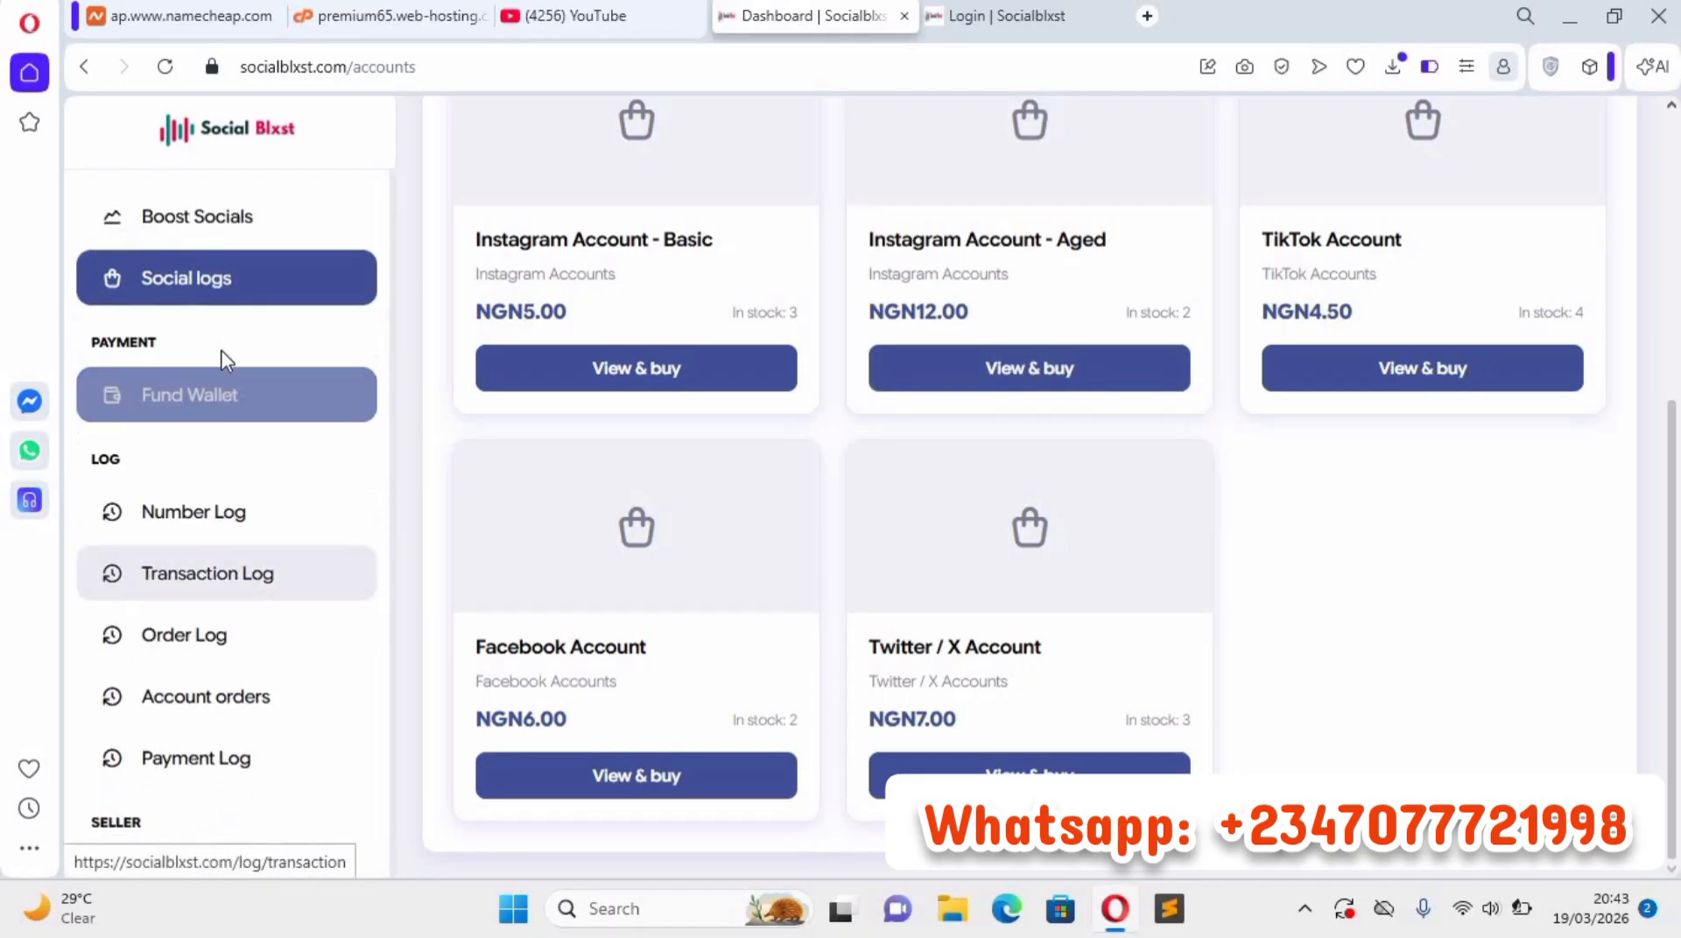
click(360, 407)
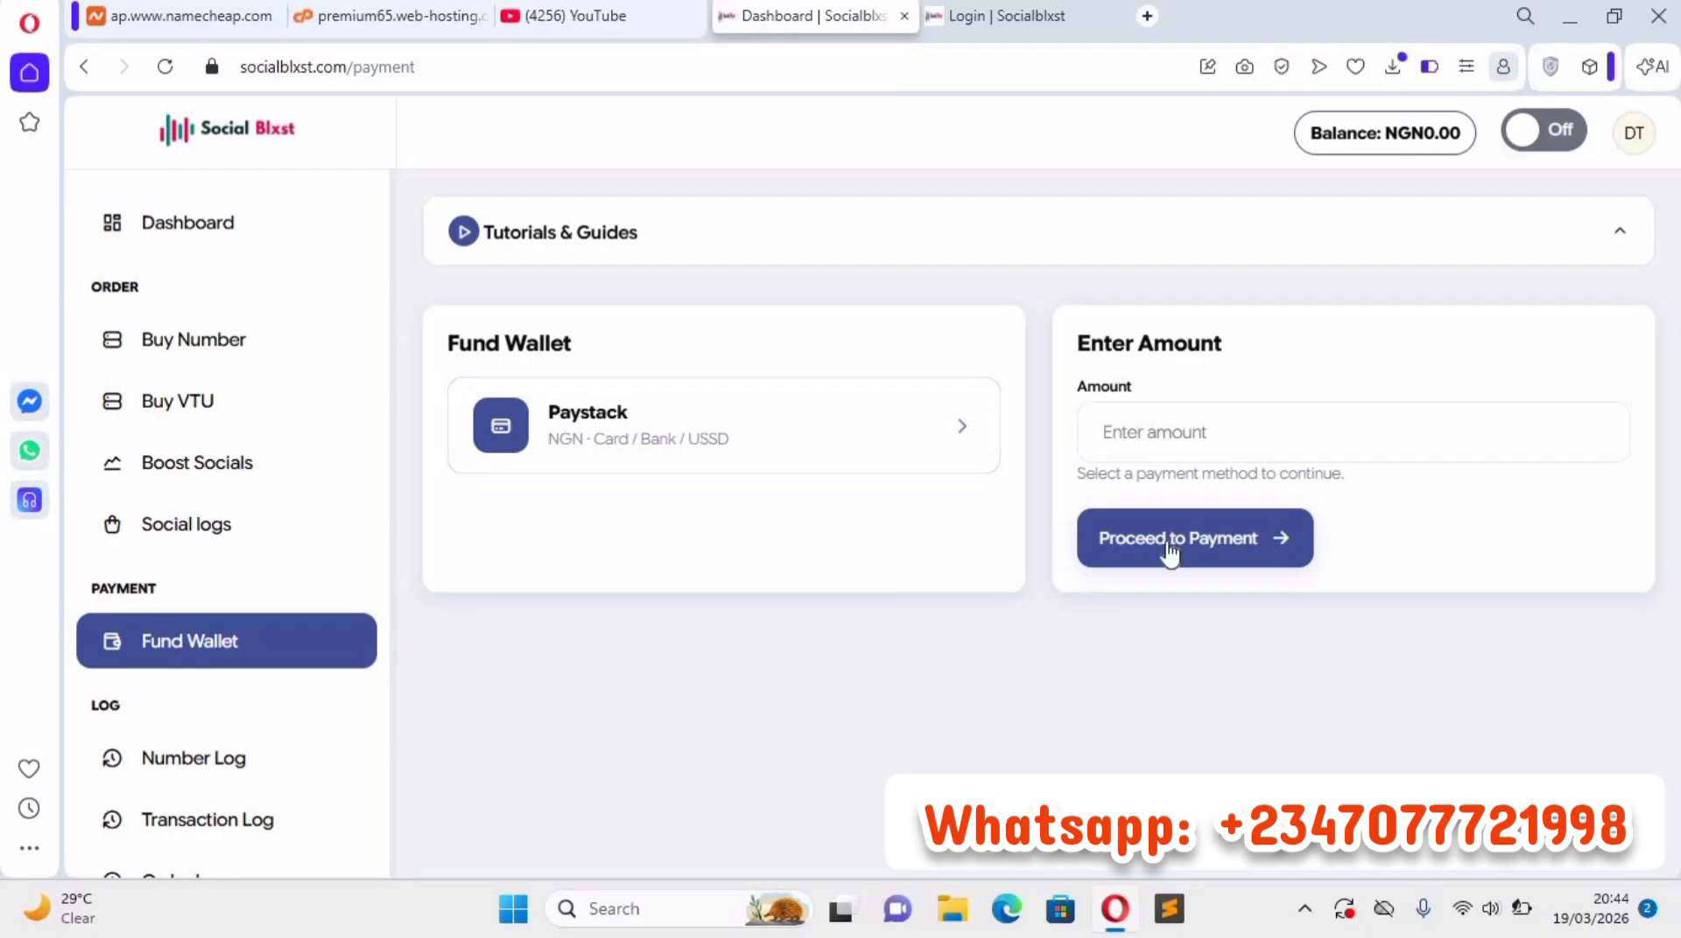
click(1167, 424)
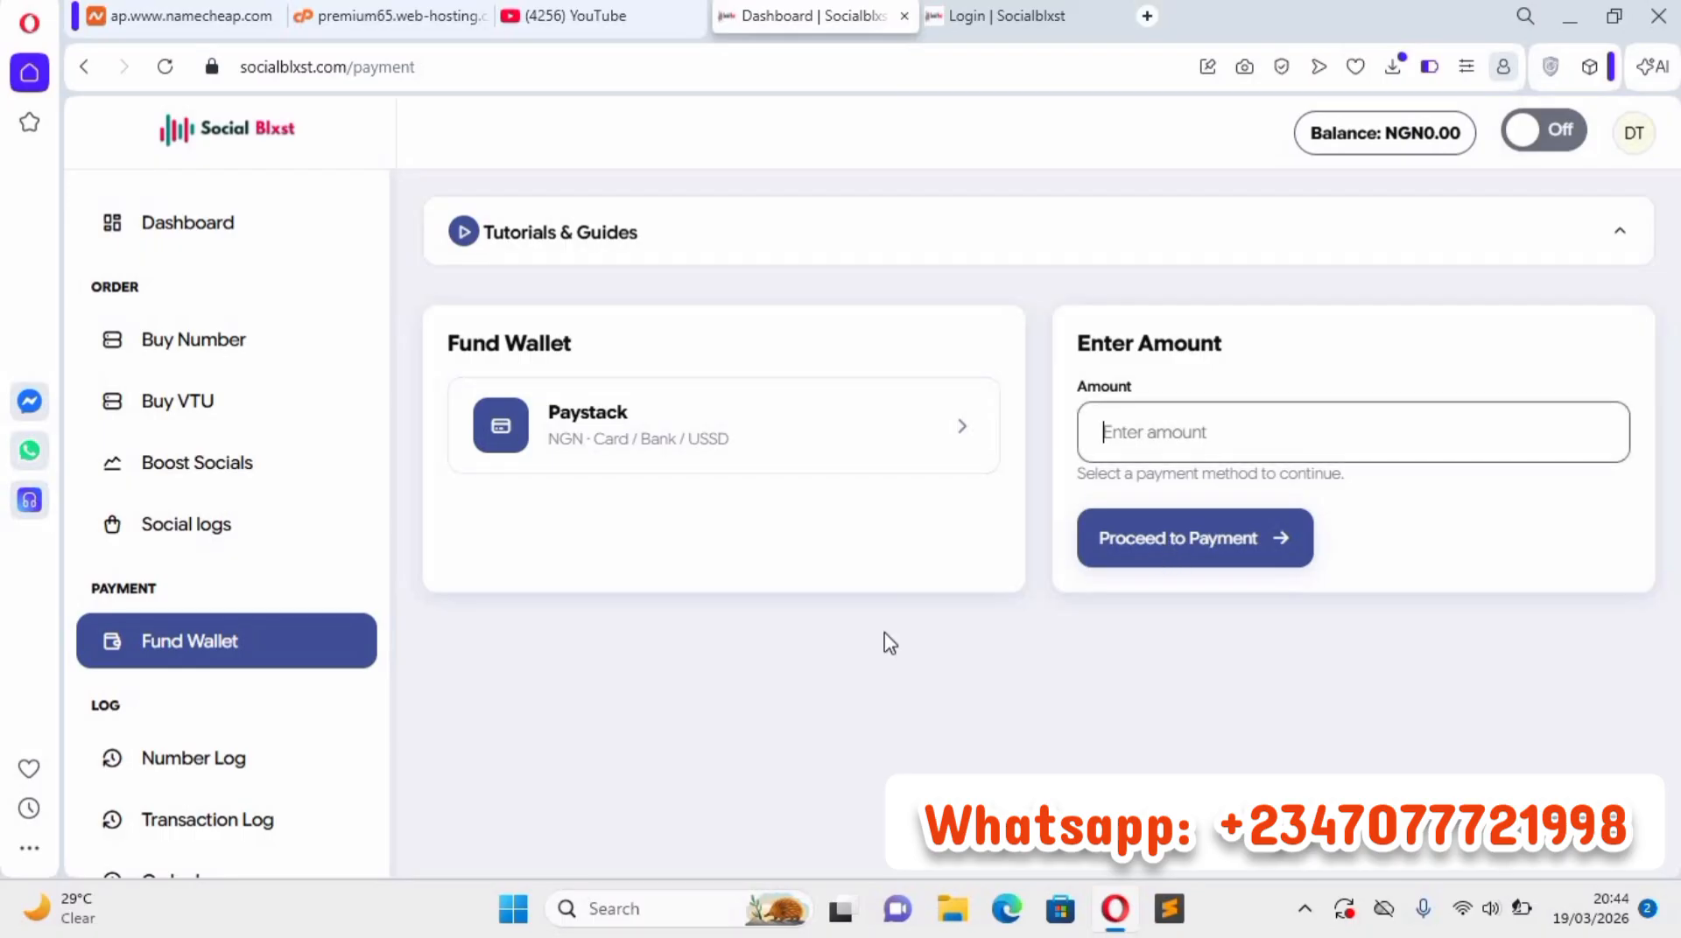
Open the Number Log page and look through the remaining log, seller and API entries in the navigation.
scroll(219, 656, down, 1)
click(213, 637)
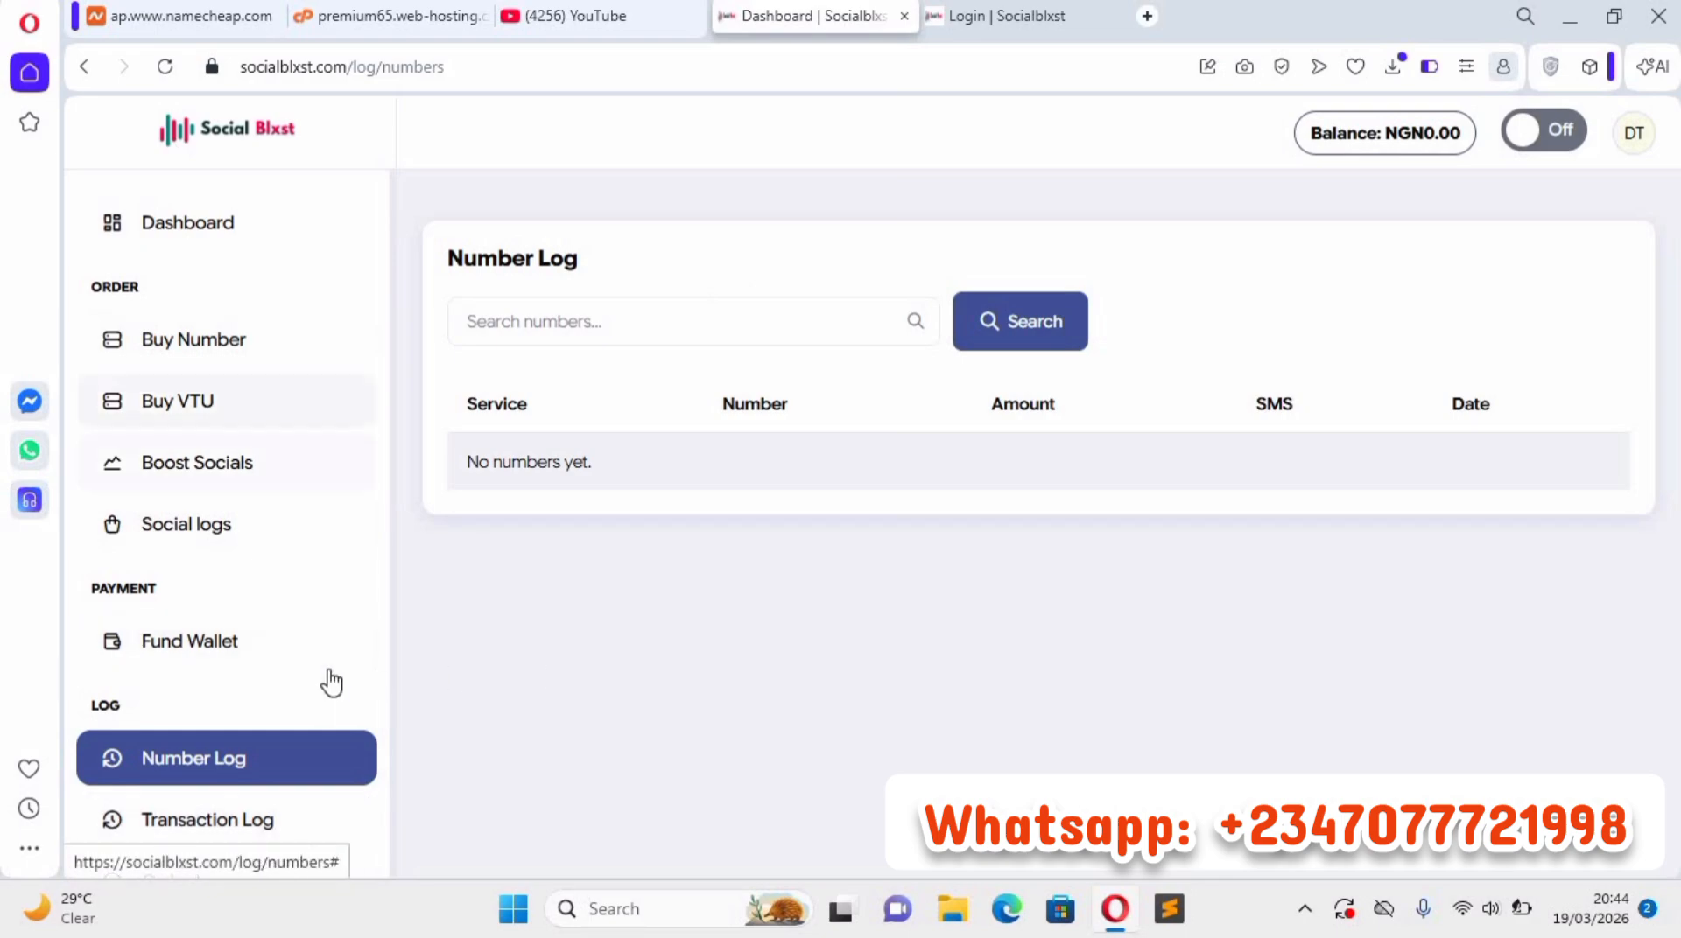
scroll(156, 519, down, 3)
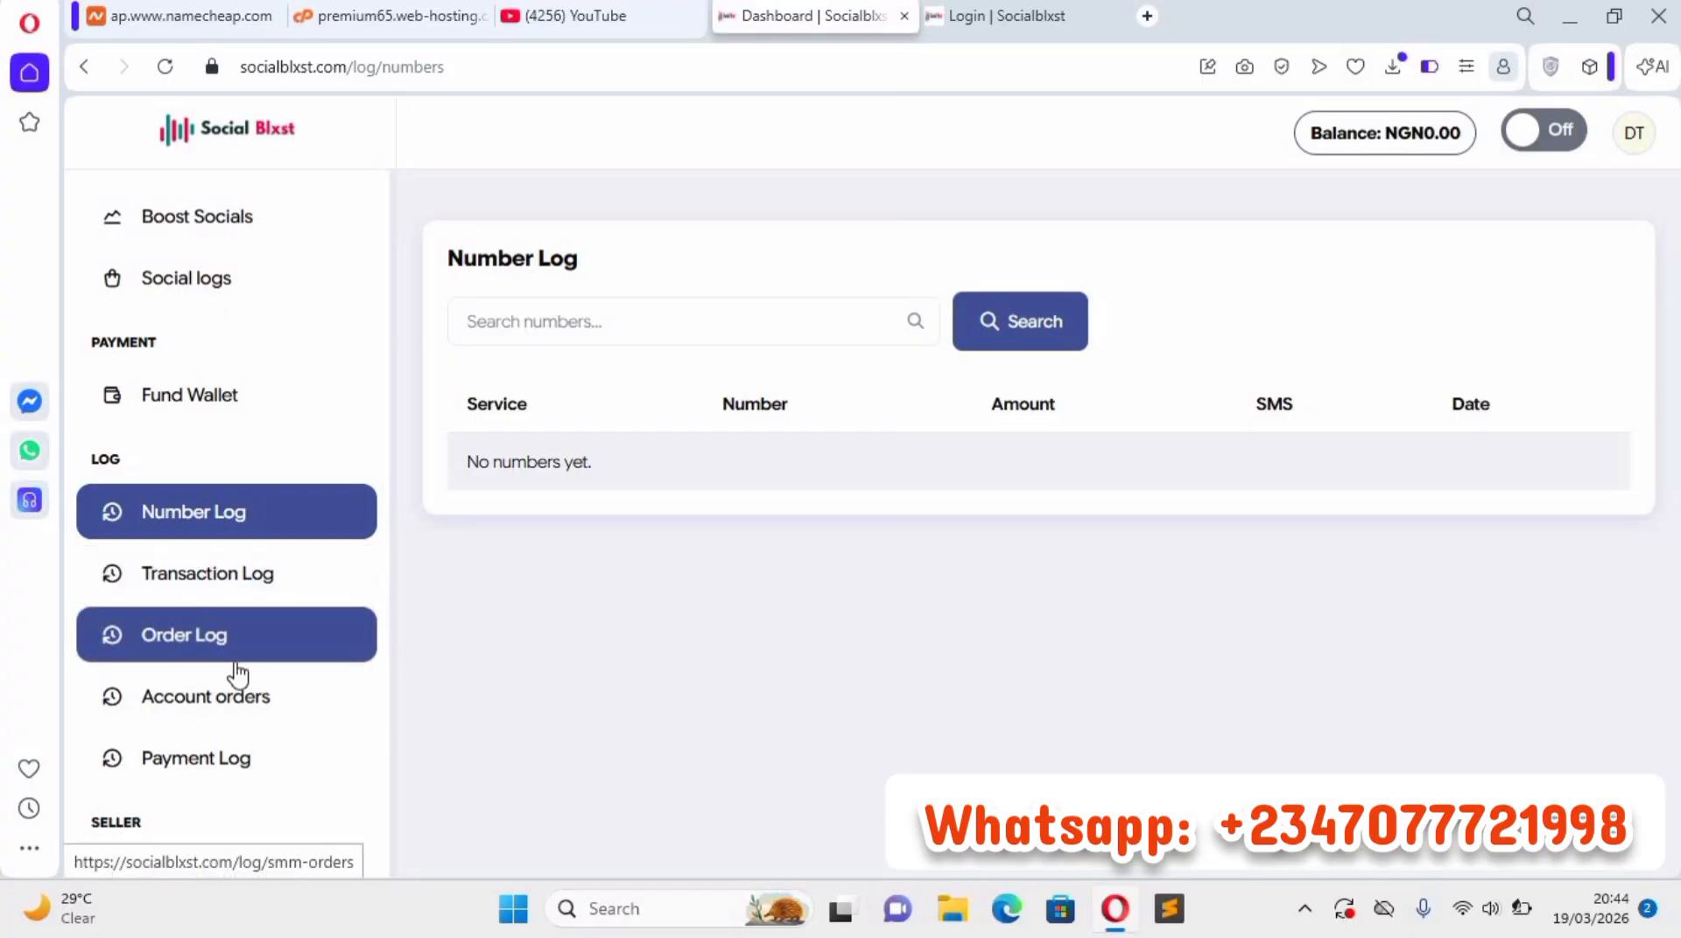
scroll(232, 613, down, 3)
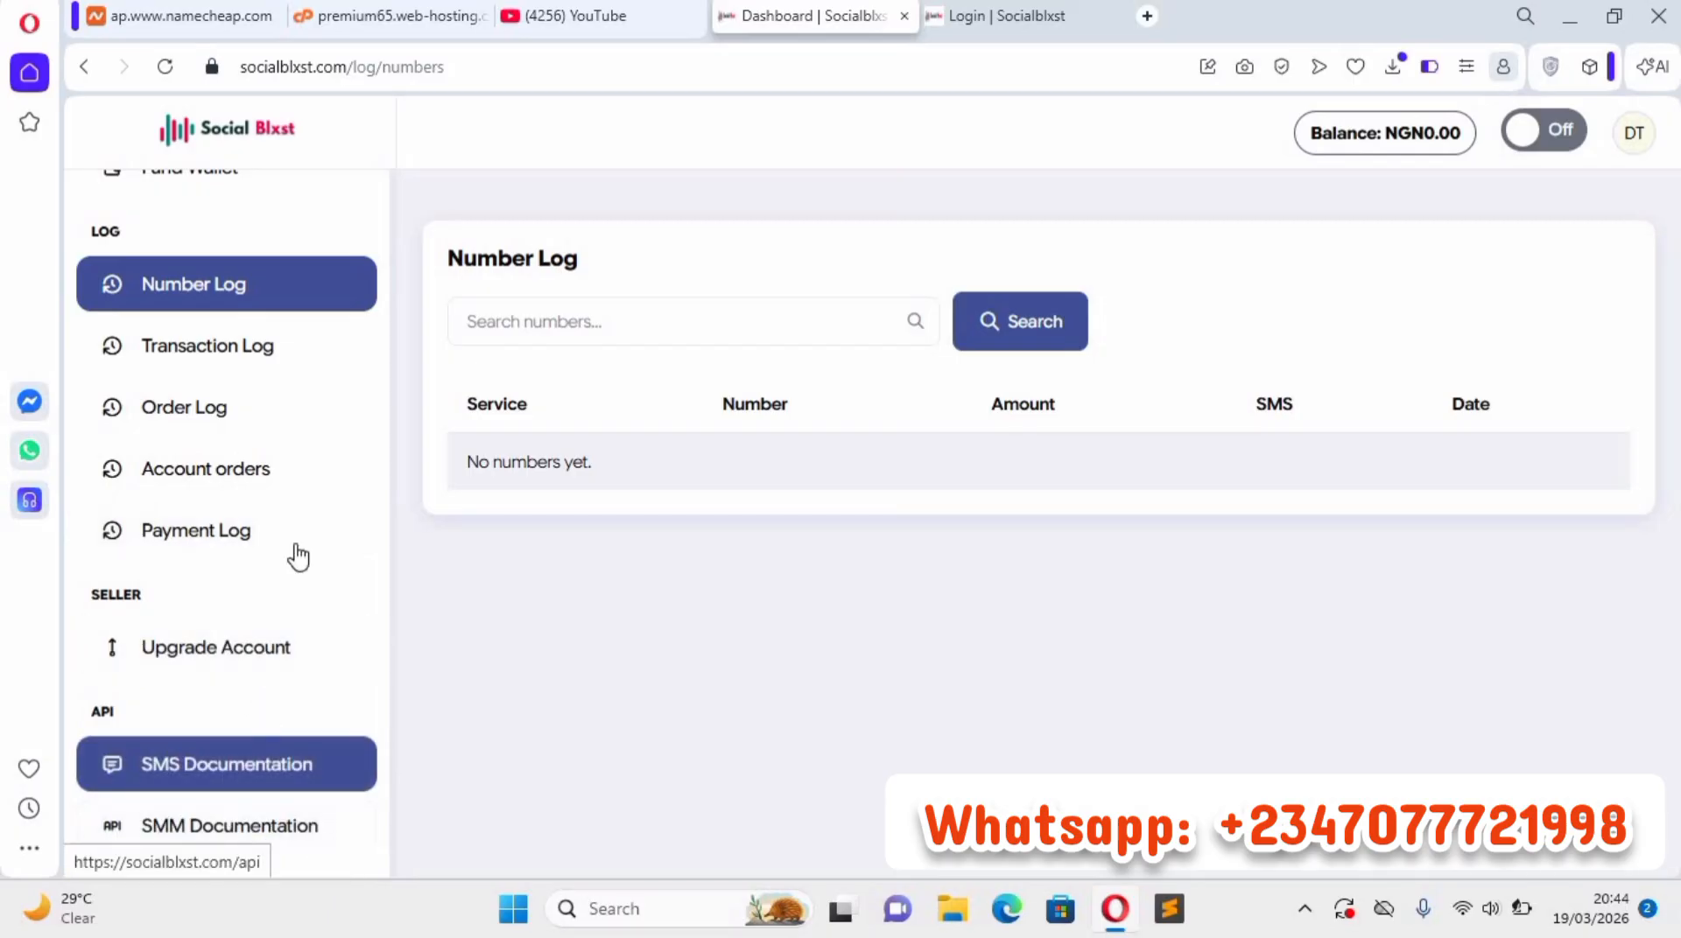
click(308, 448)
scroll(289, 453, up, 5)
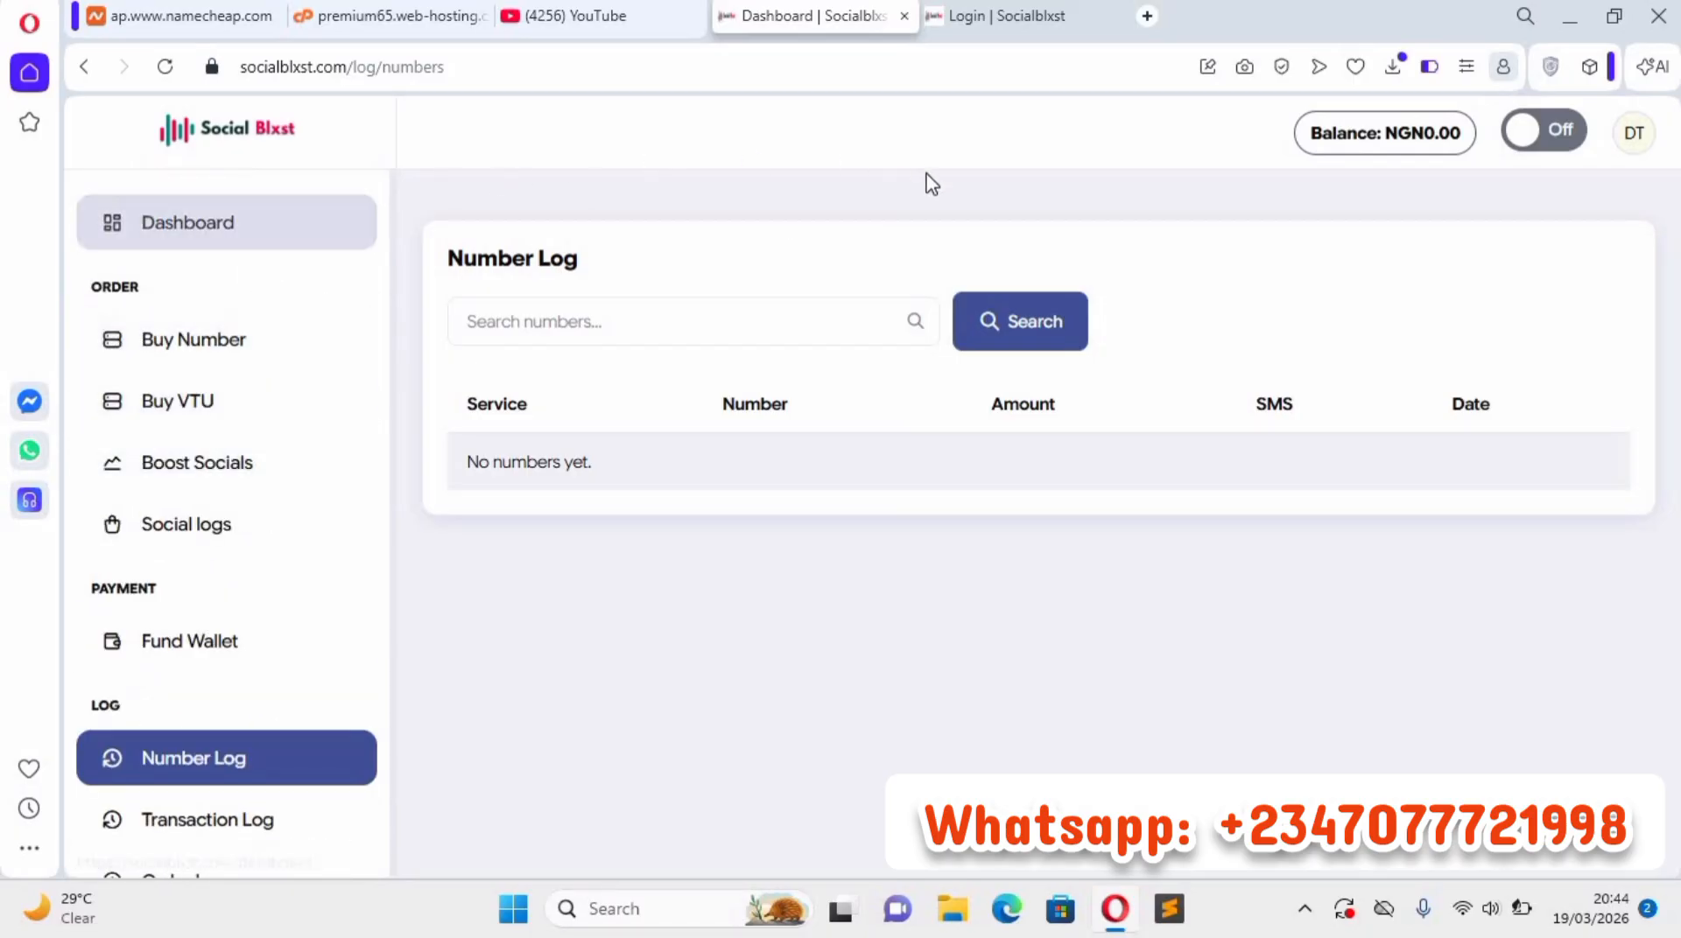
Switch to the open admin login page and try to log in with the prefilled credentials.
click(1013, 22)
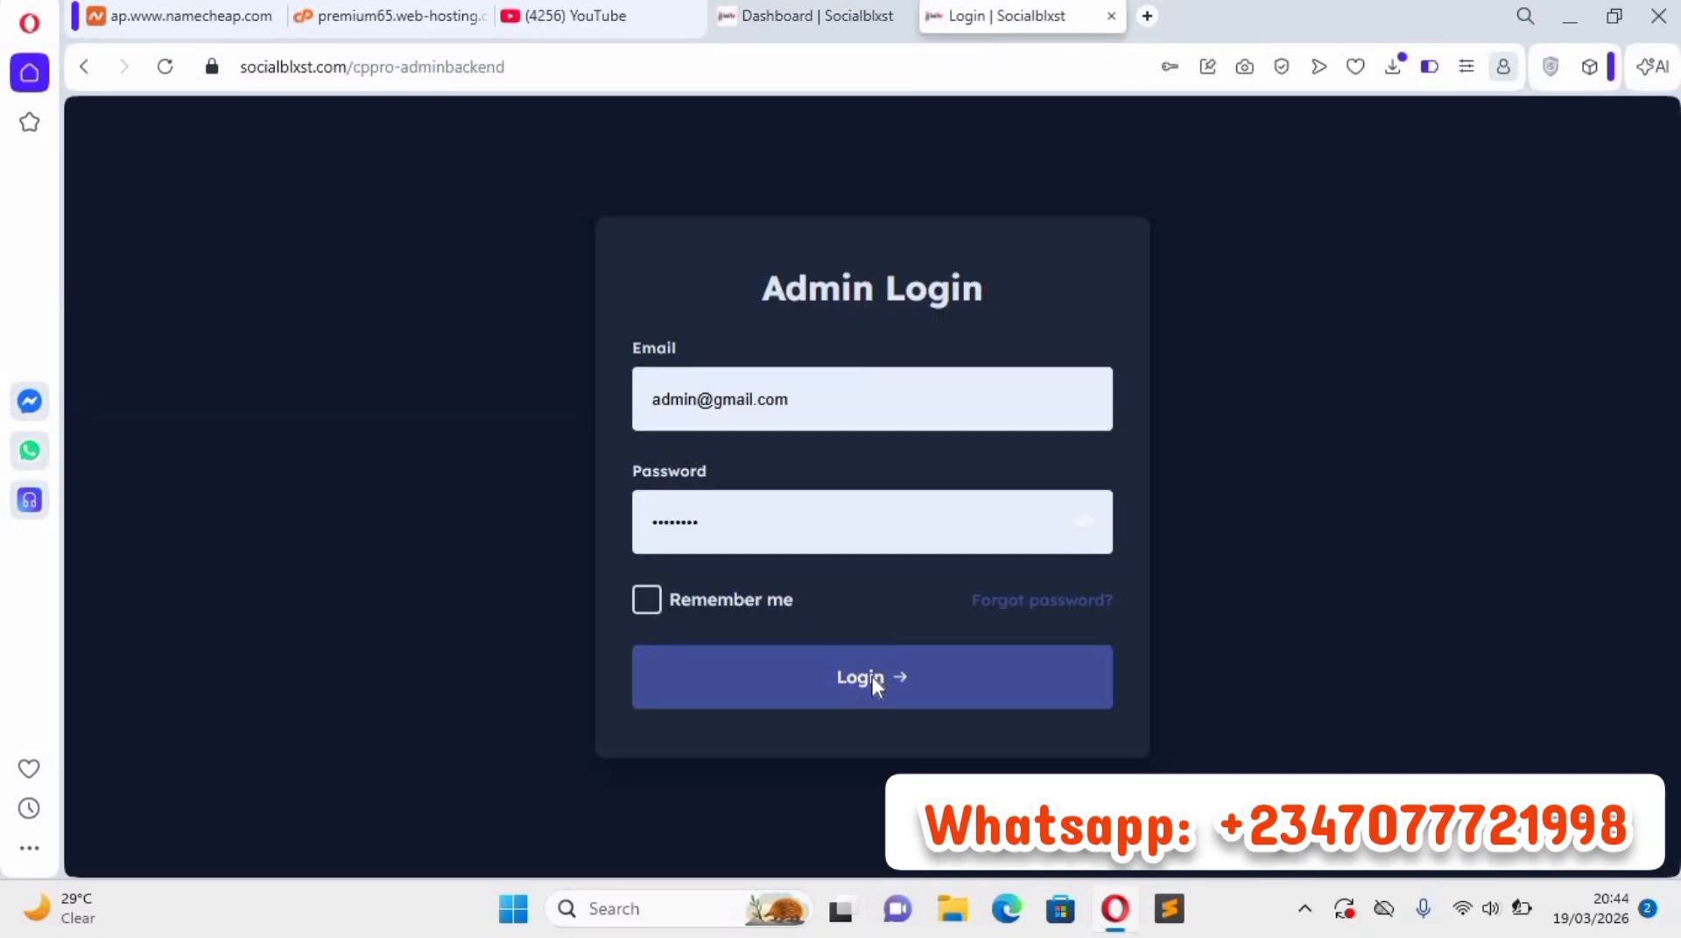
click(874, 678)
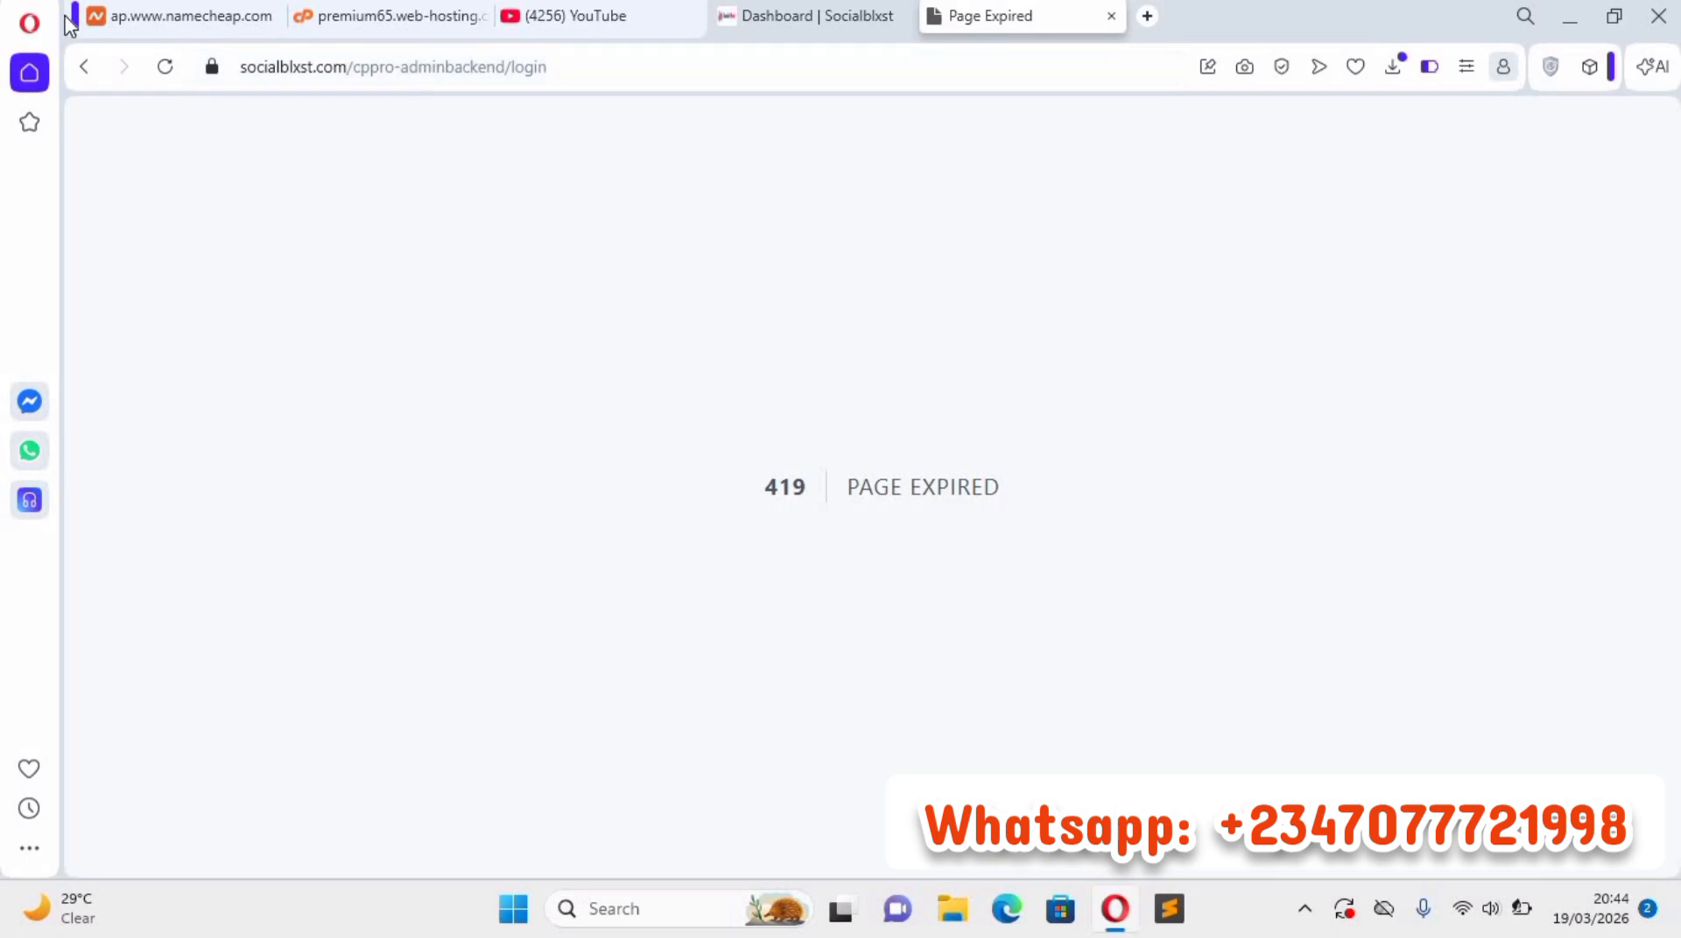
click(166, 68)
Load the admin login page again from the address socialblxst.com/cppro-adminbackend.
click(611, 73)
click(611, 74)
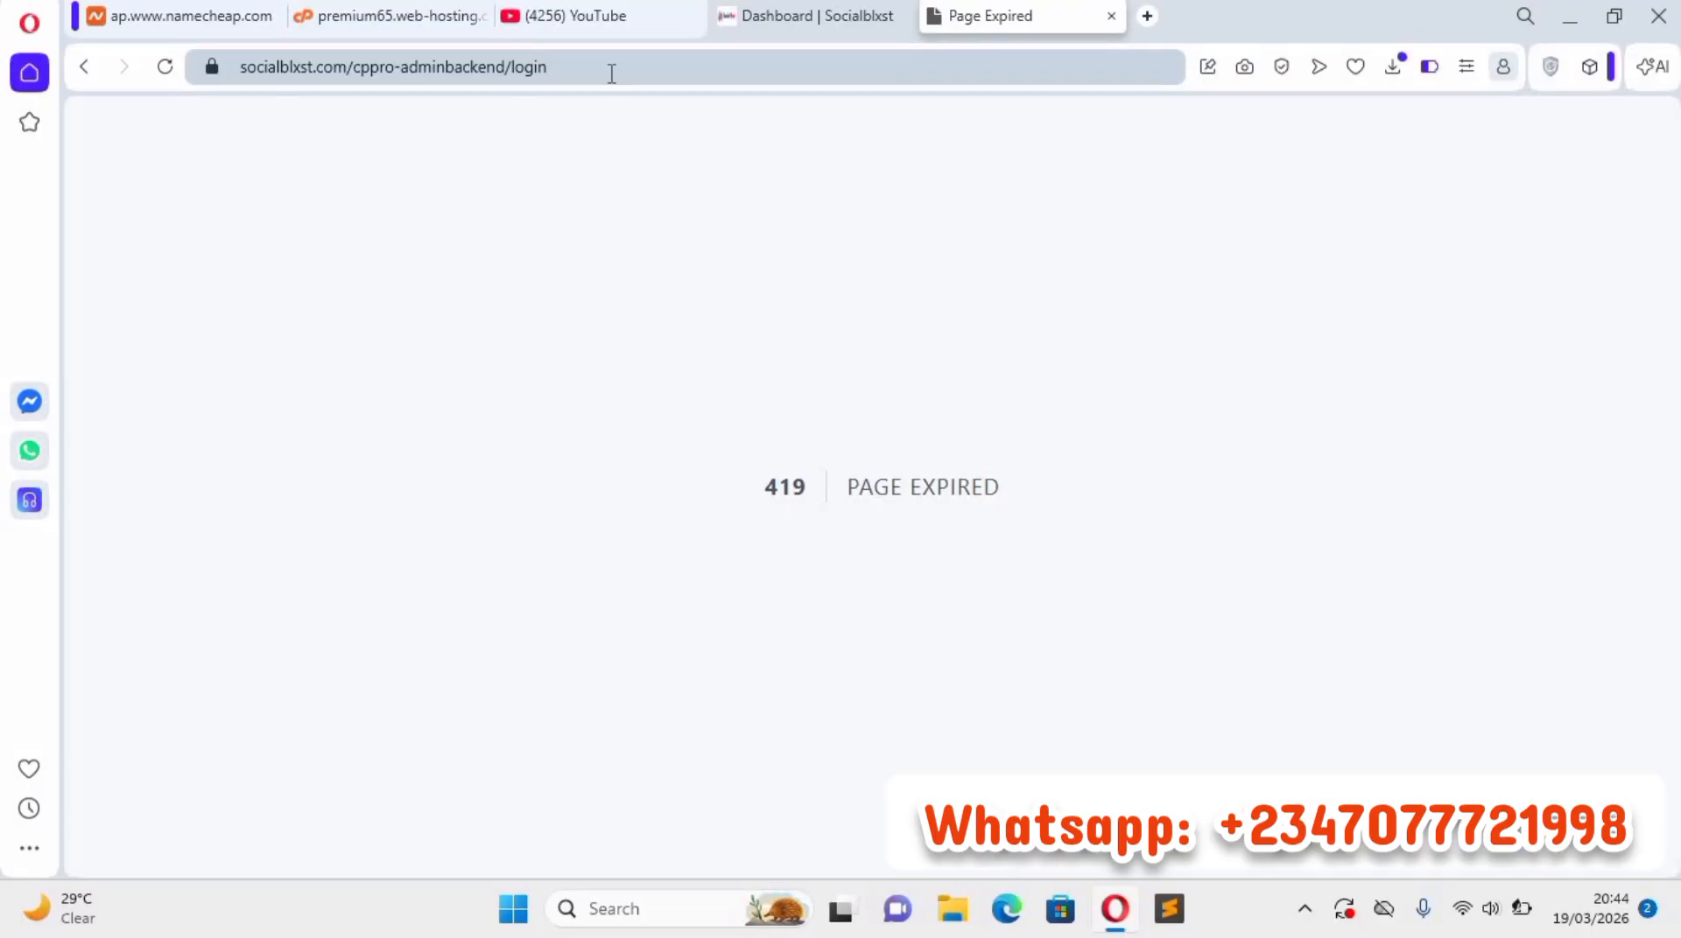
key(BackSpace)
key(BackSpace)
key(BackSpace)
key(BackSpace)
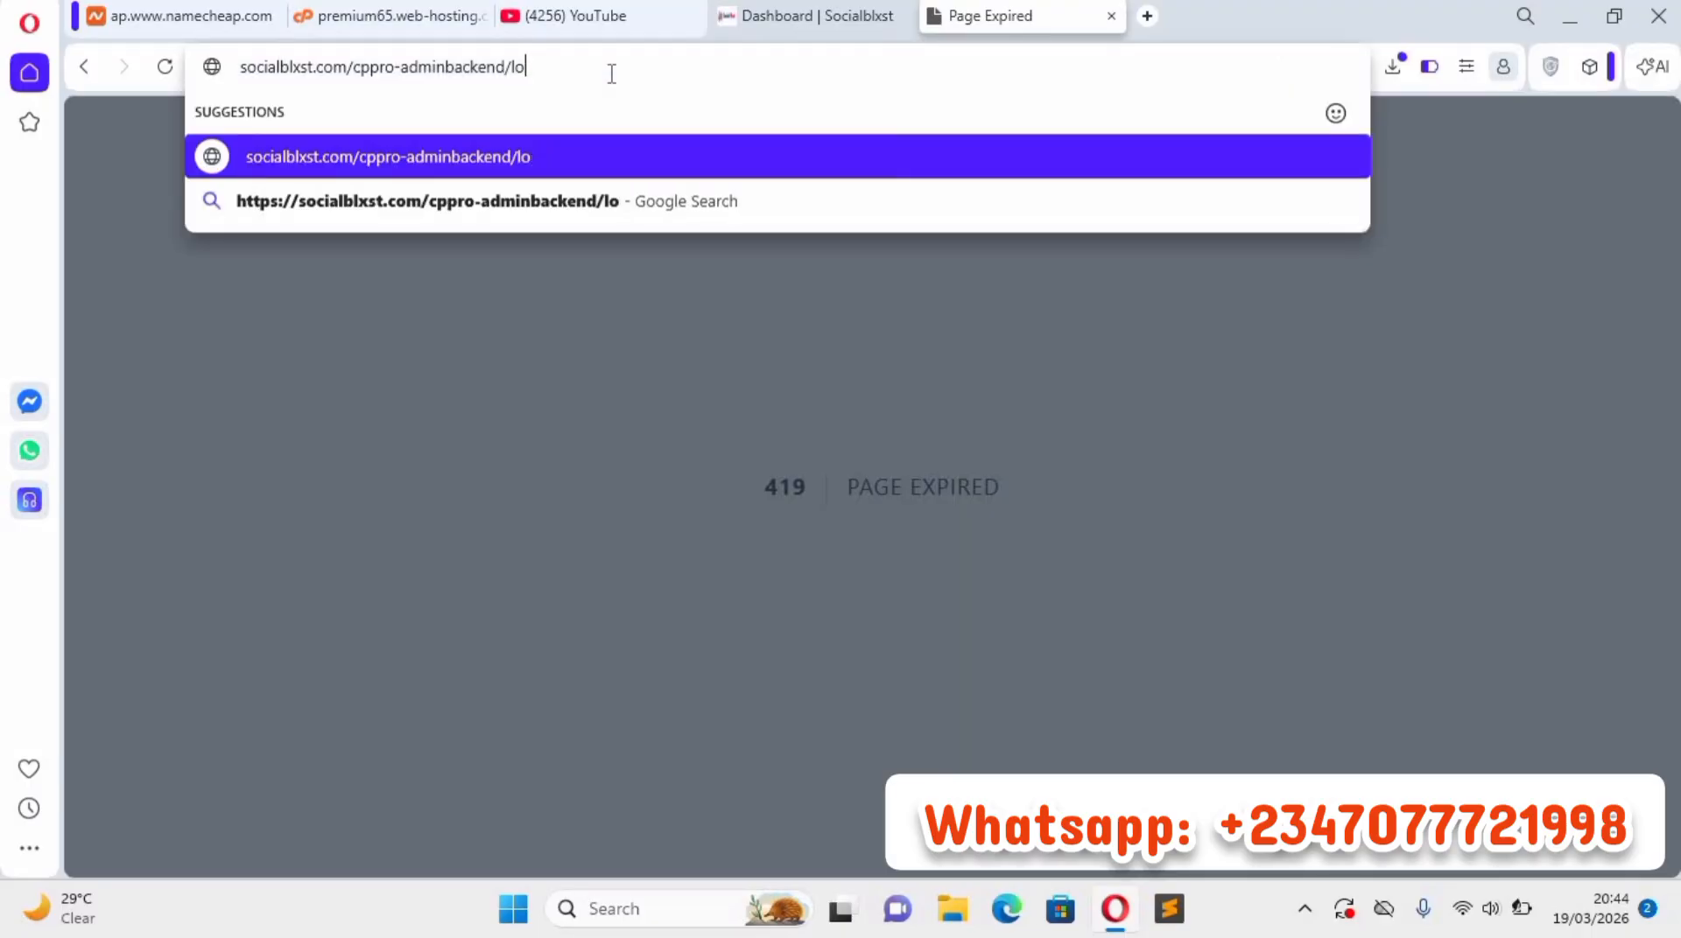
key(BackSpace)
key(BackSpace)
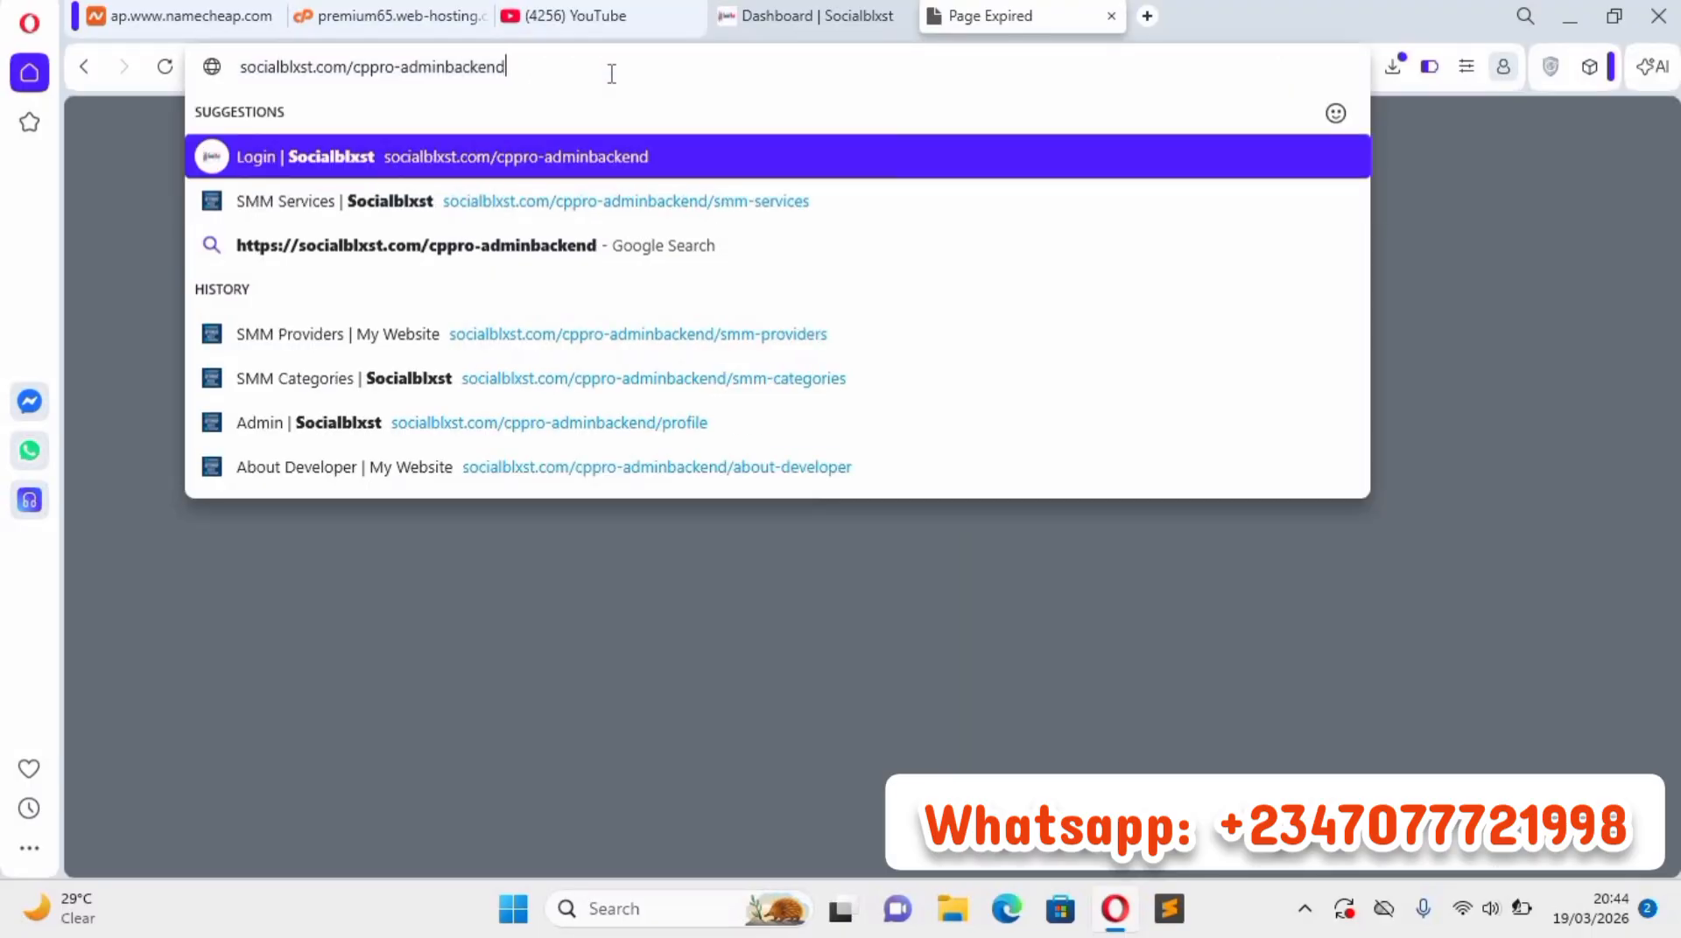
text(/)
key(BackSpace)
key(Return)
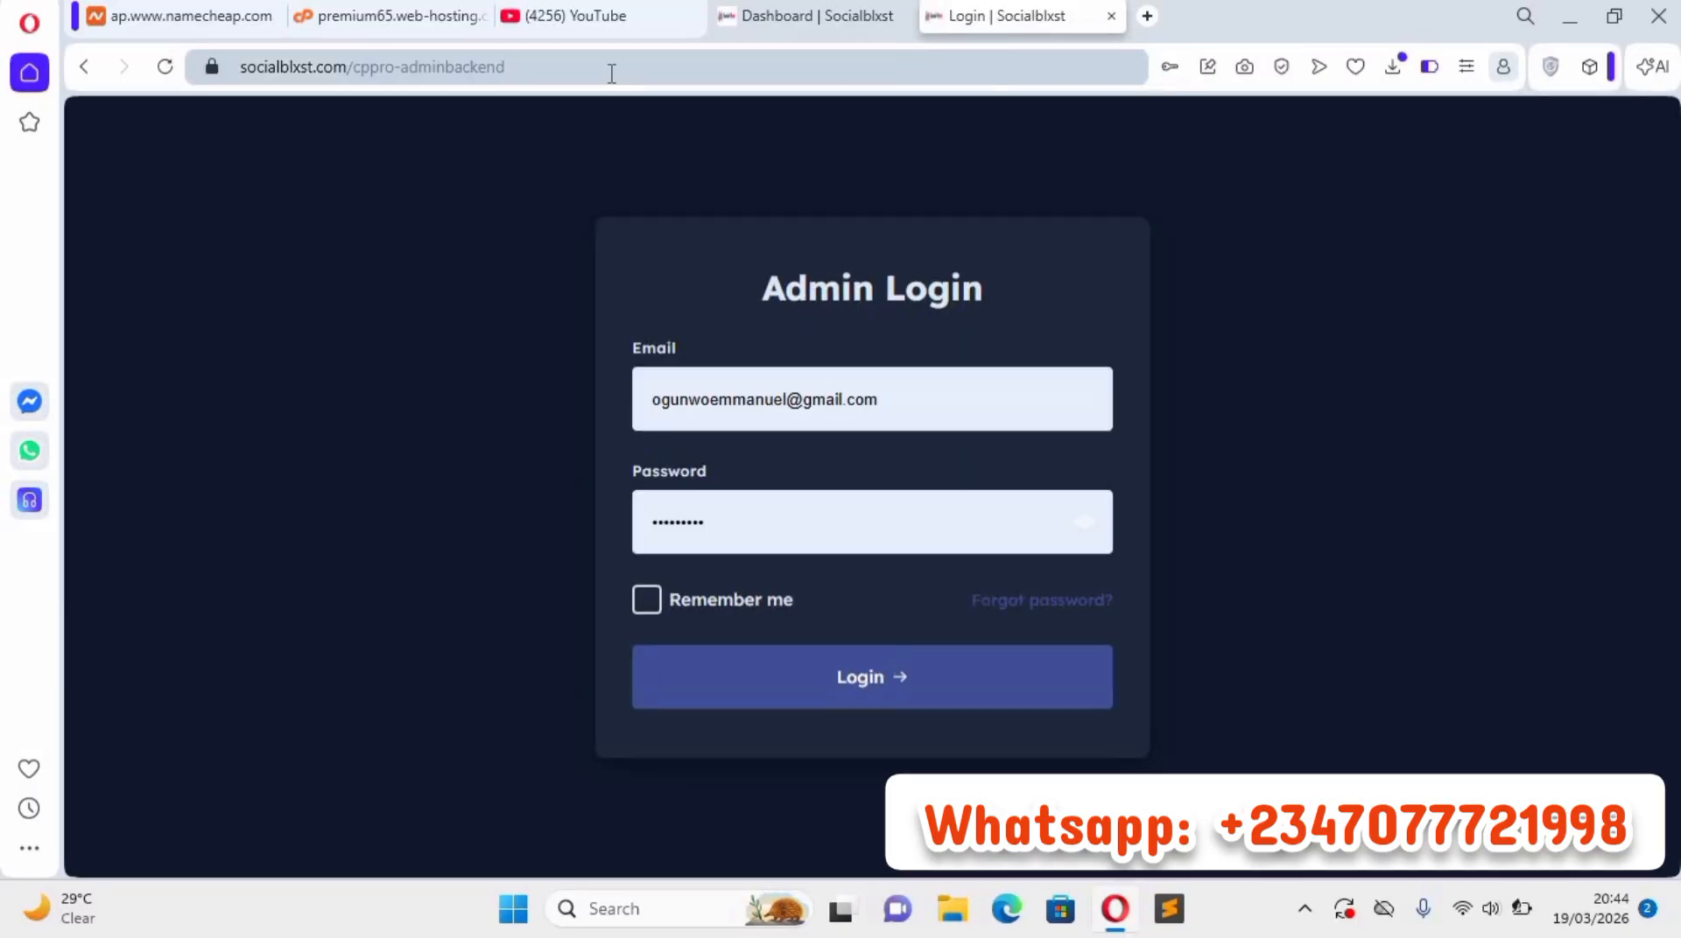
Fill in the saved admin email and password, enable Remember me and log in to the admin dashboard.
click(916, 421)
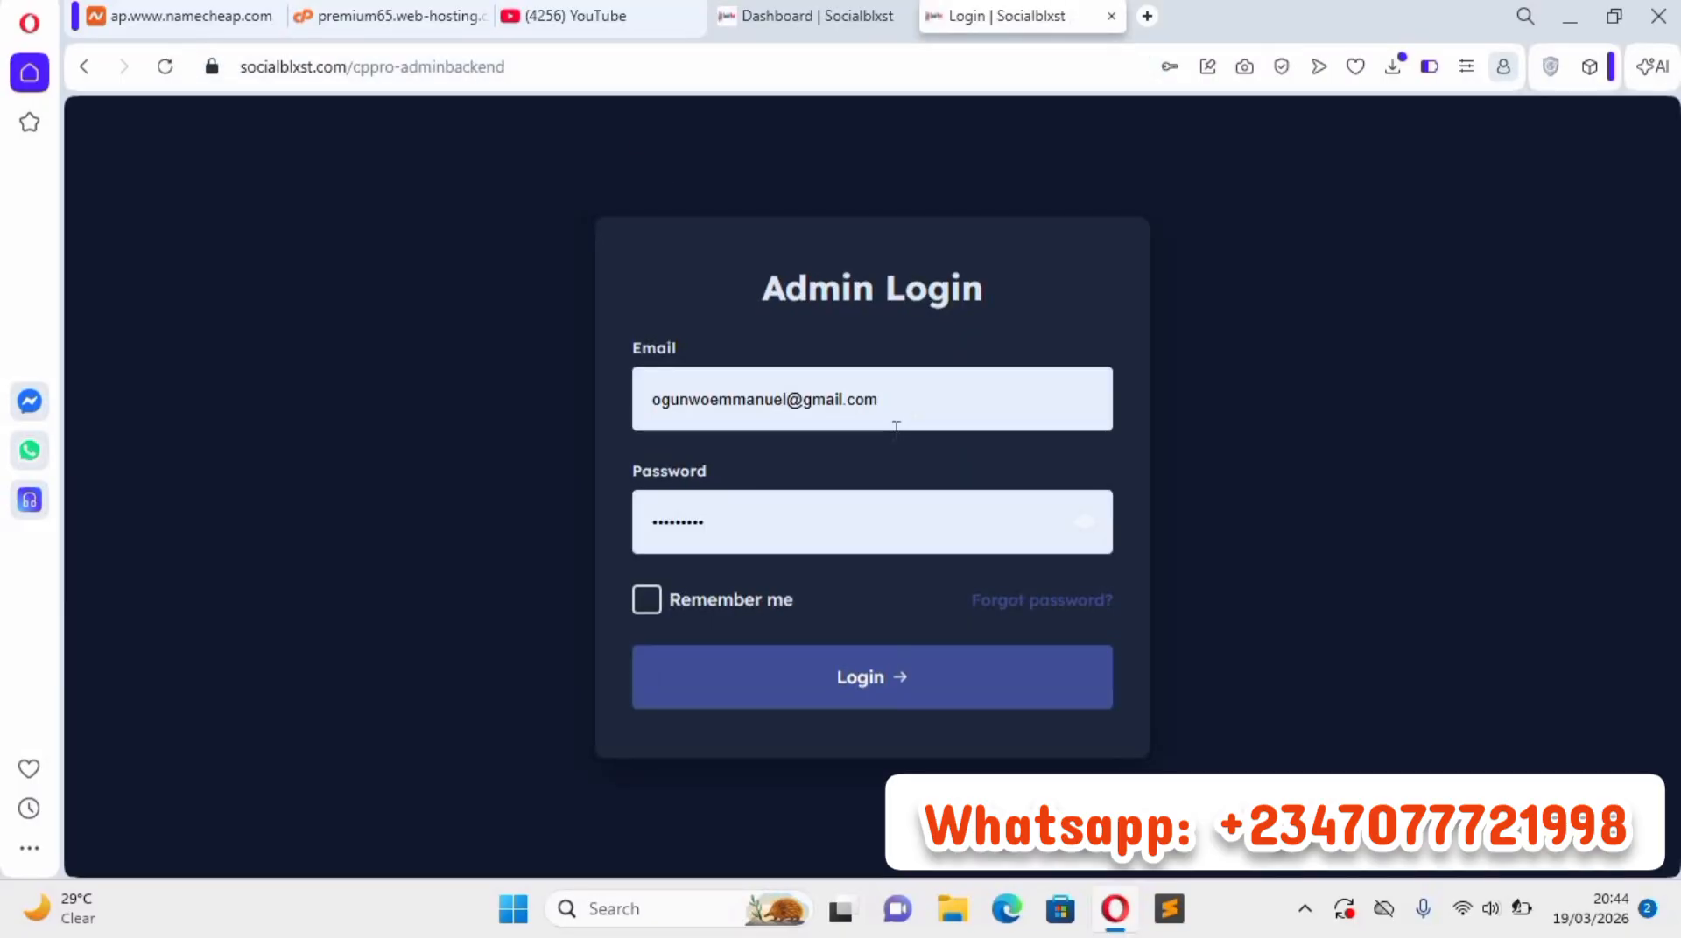
key(Down)
key(Down)
key(Return)
click(648, 601)
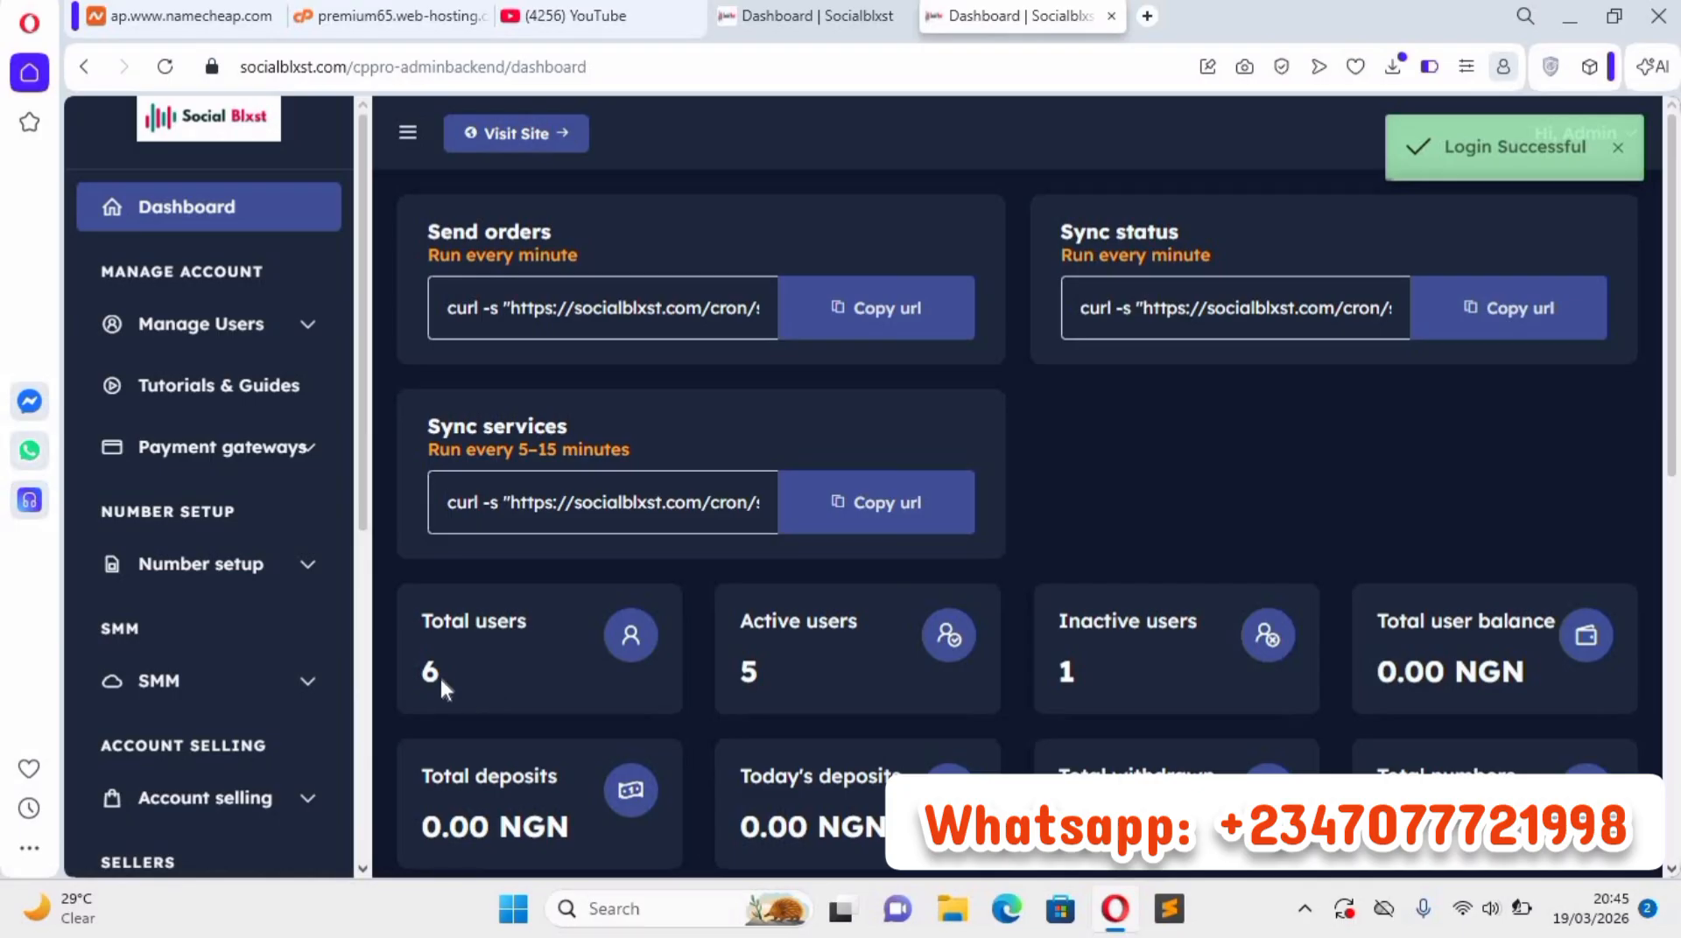
Examine the admin dashboard's total and active user figures, deposit and SMM statistics, and the All users table.
drag(412, 670, 583, 680)
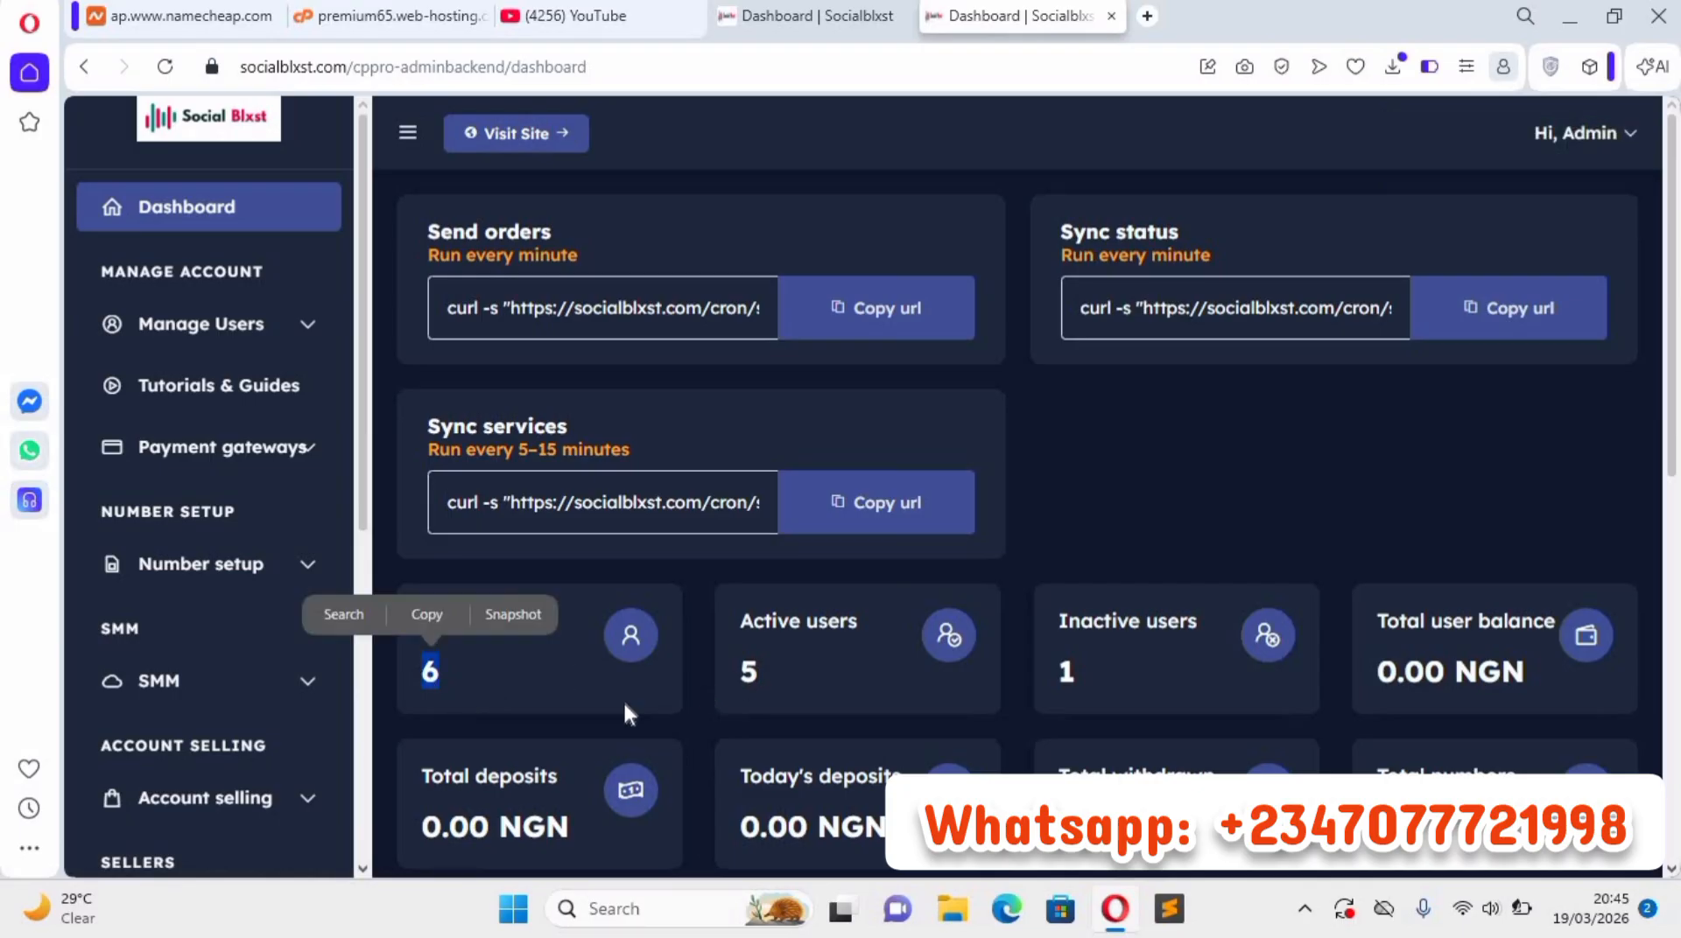
double_click(748, 672)
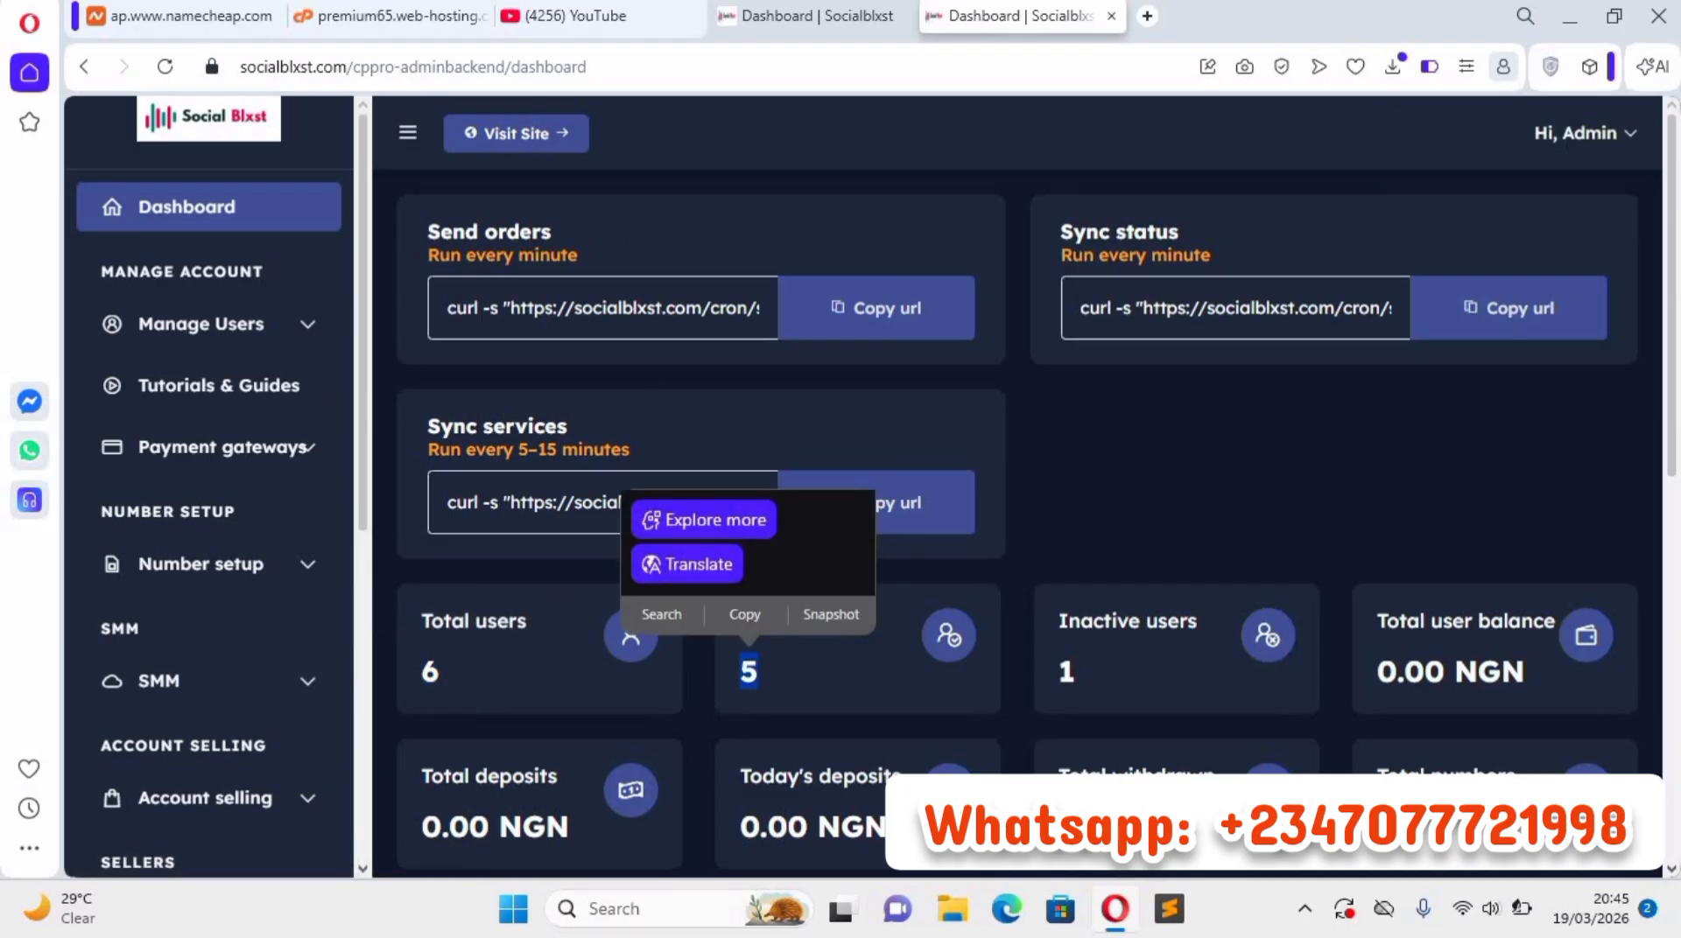
scroll(1489, 629, down, 6)
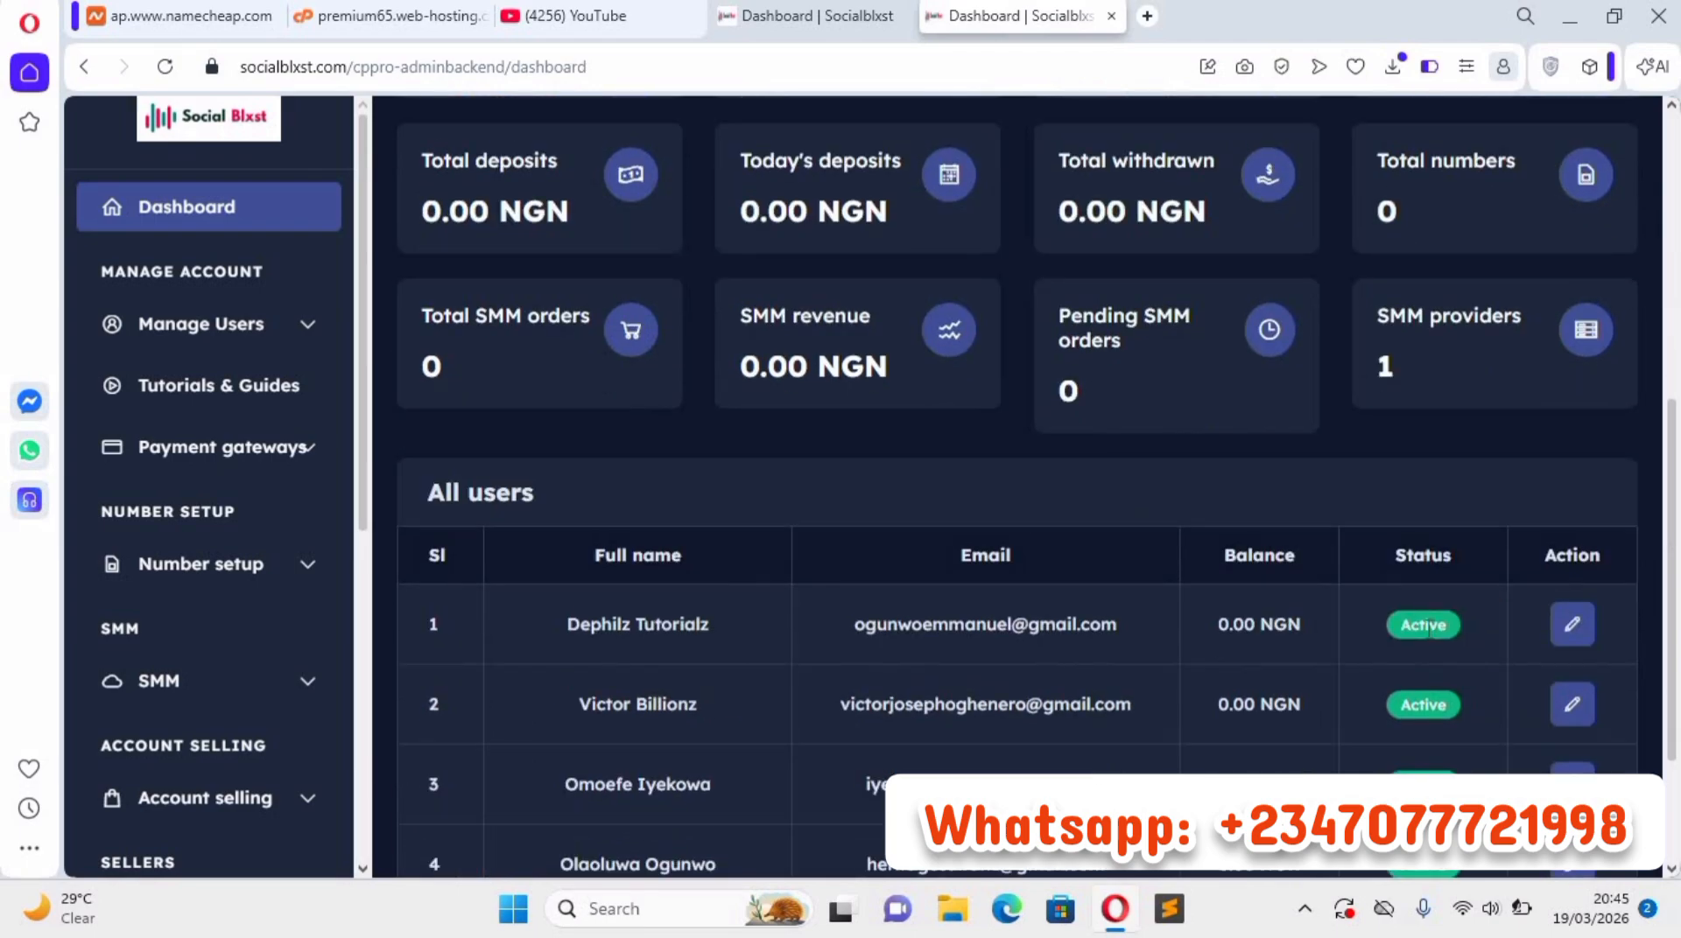
scroll(1405, 643, down, 3)
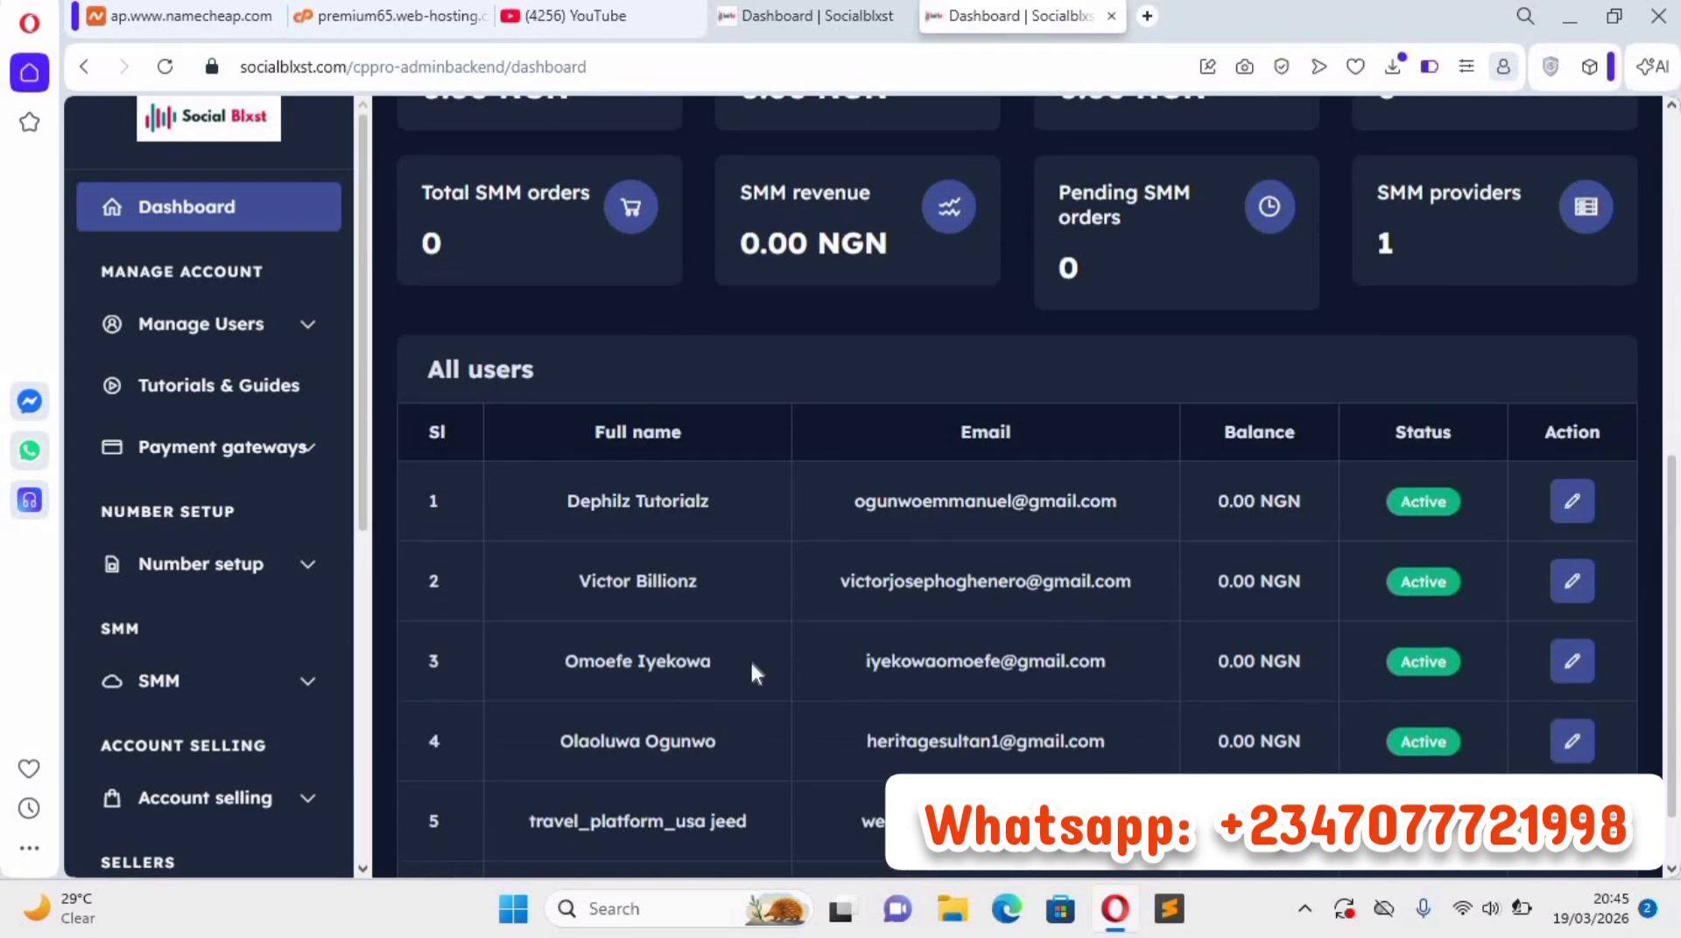
scroll(198, 315, up, 5)
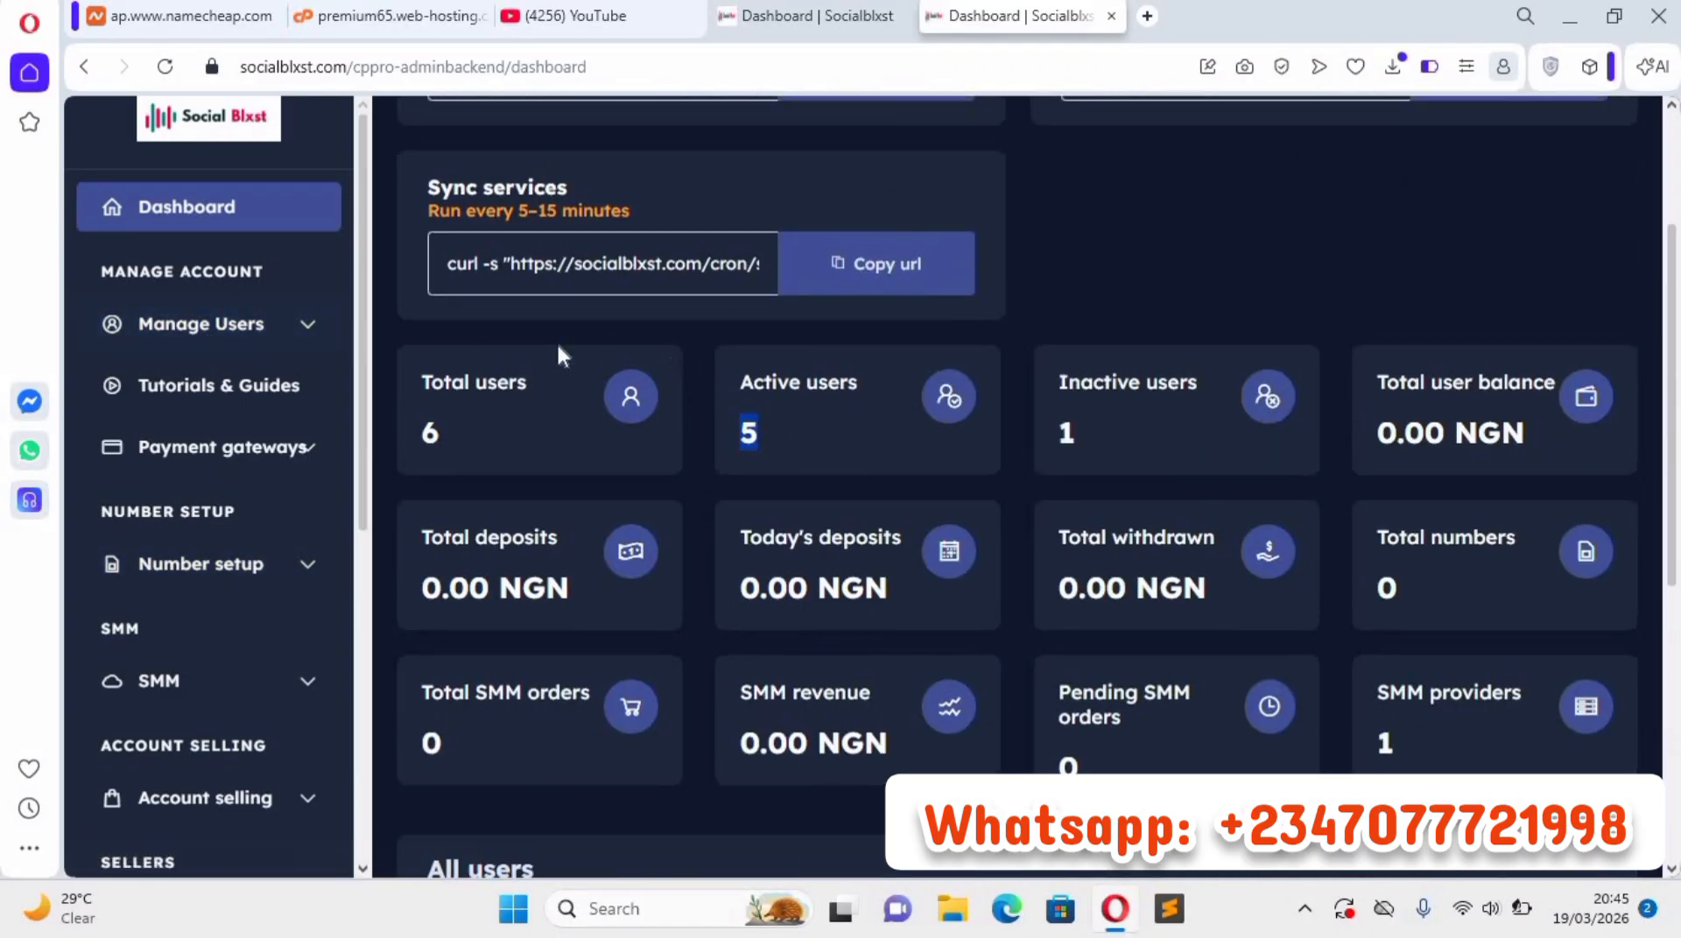
scroll(557, 341, up, 6)
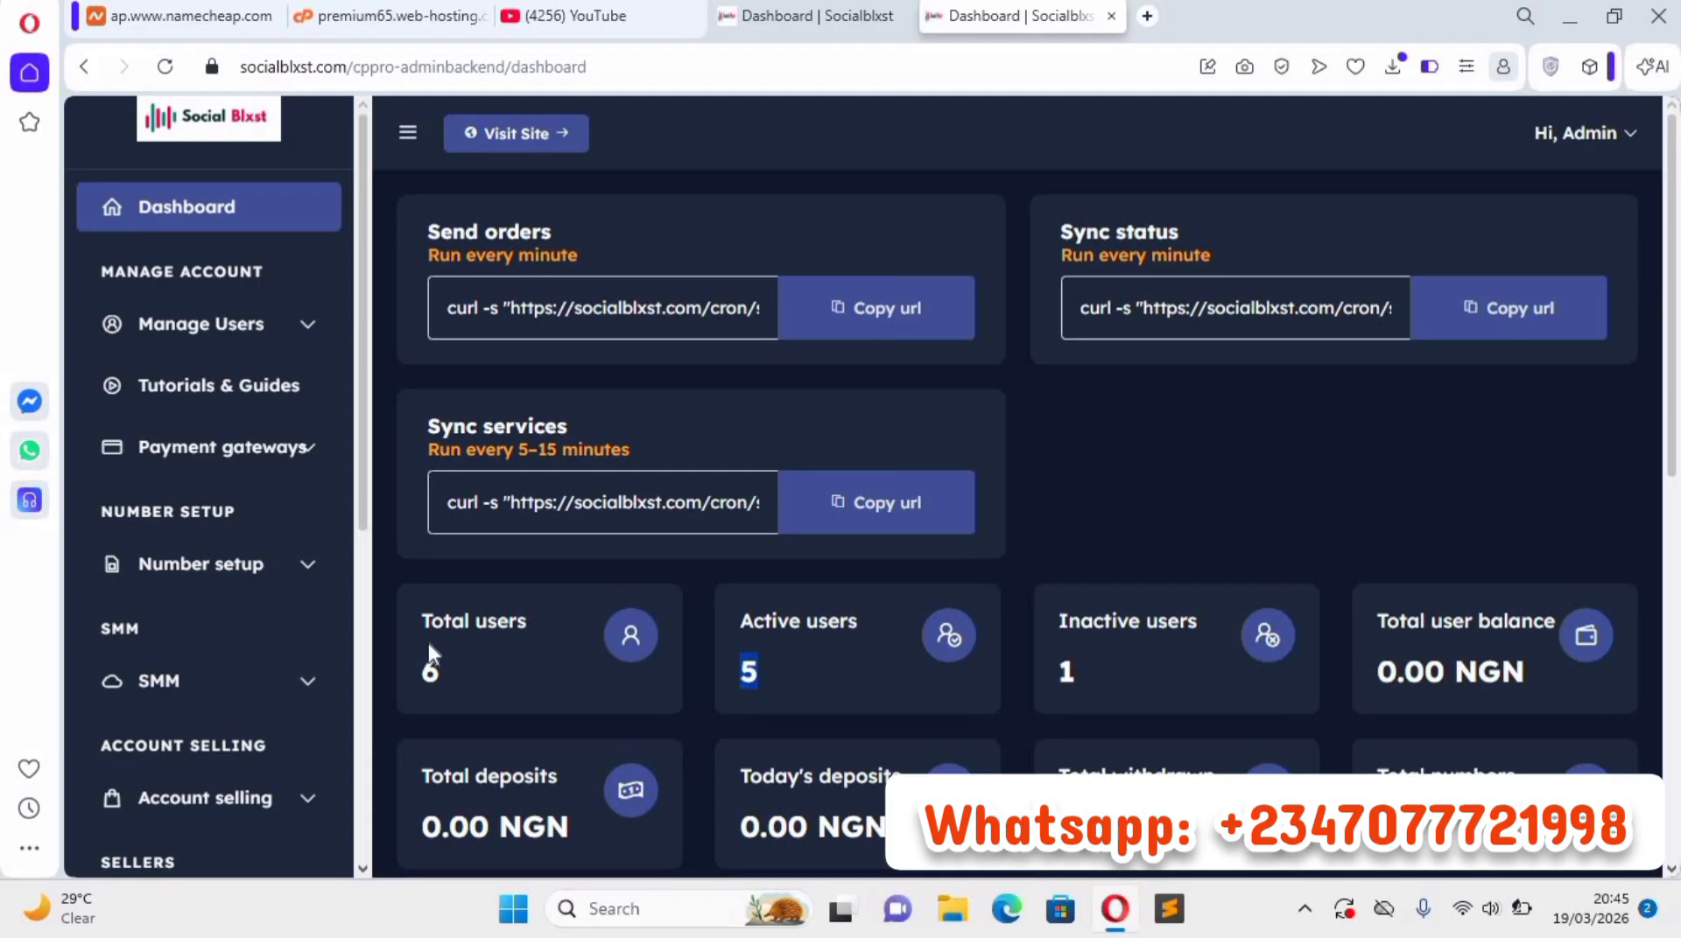
View the Manage Users options and open the Bank transfer and Flutterwave payment gateway pages.
click(300, 332)
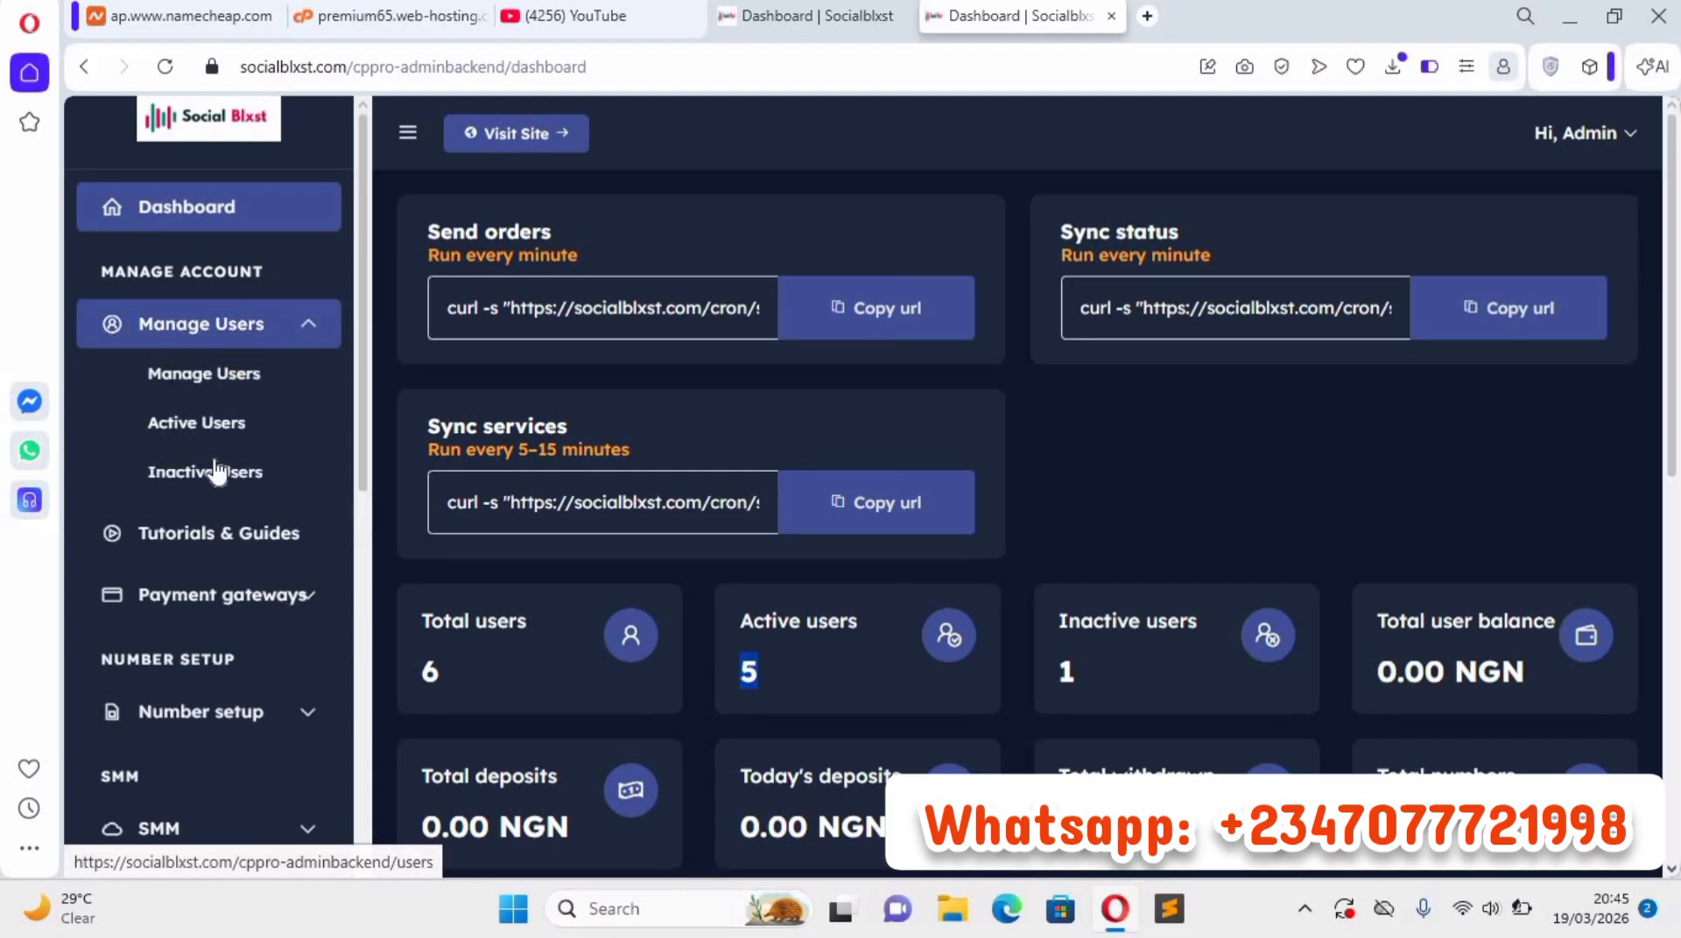
click(278, 341)
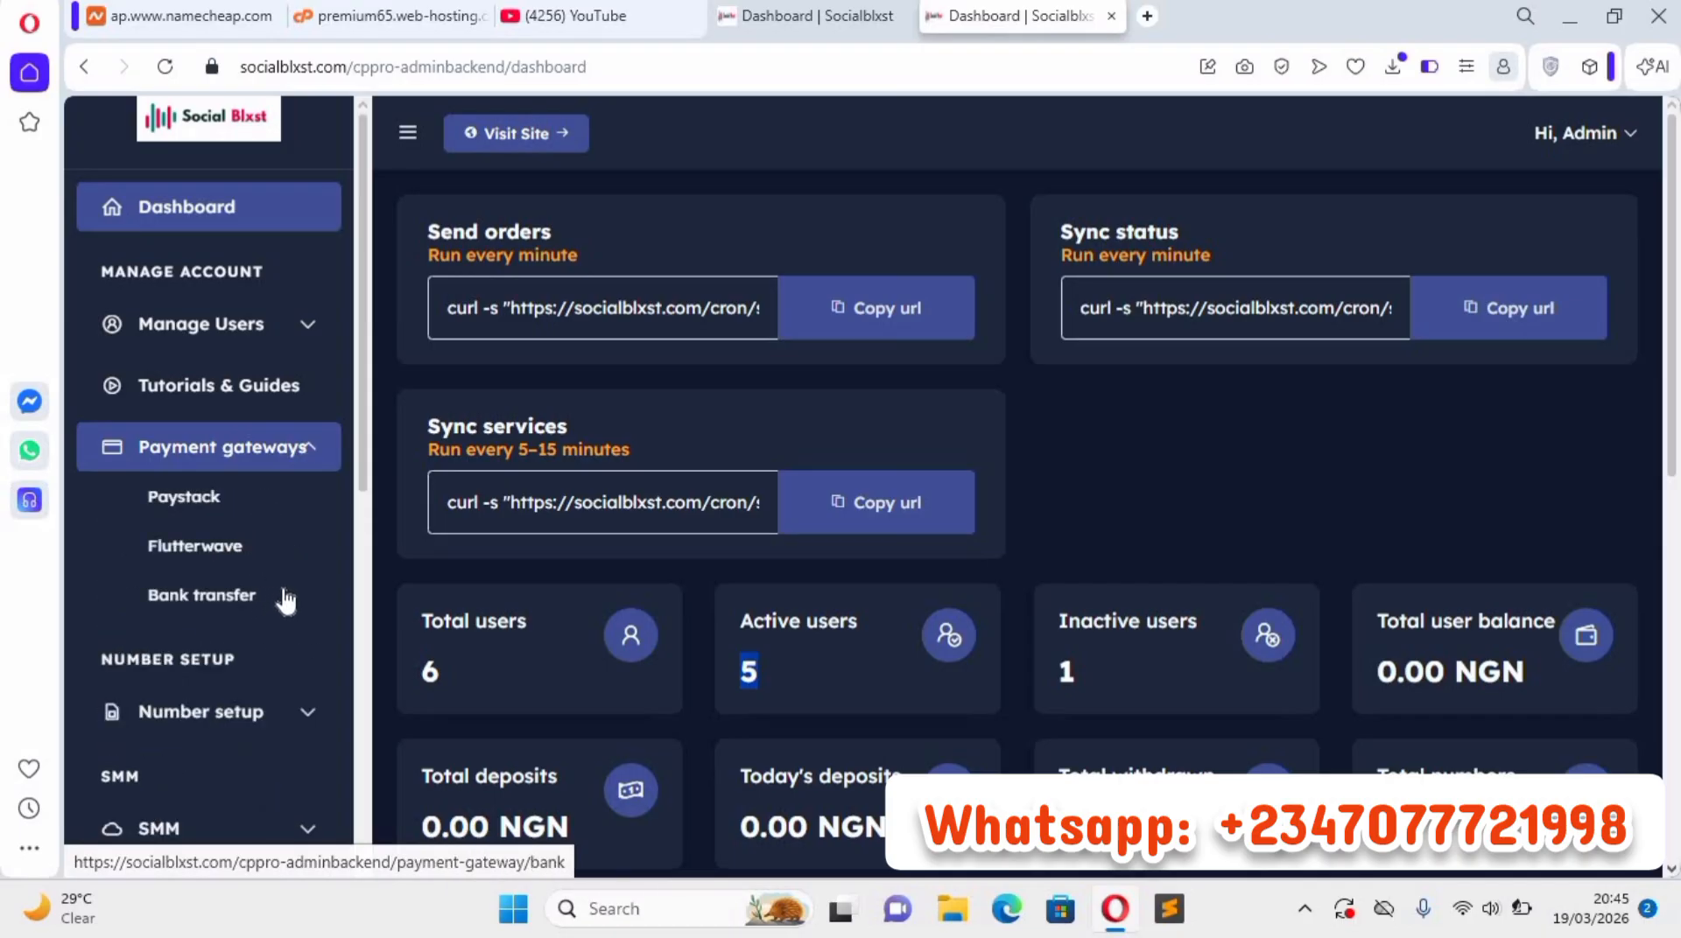
click(251, 594)
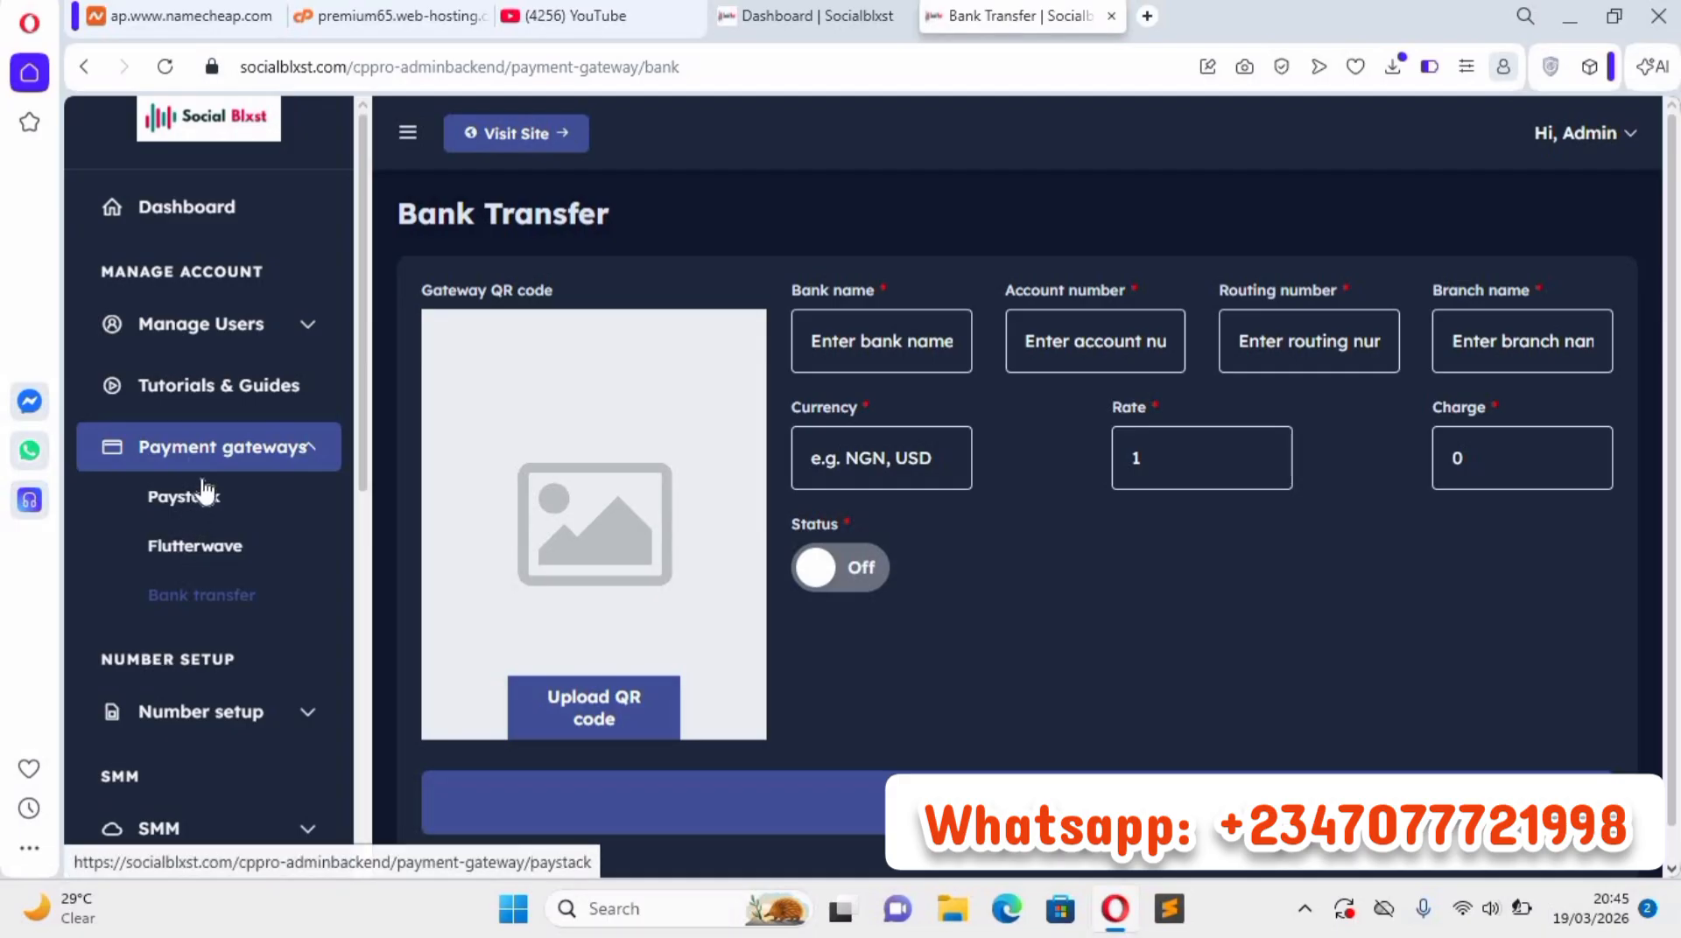
click(223, 551)
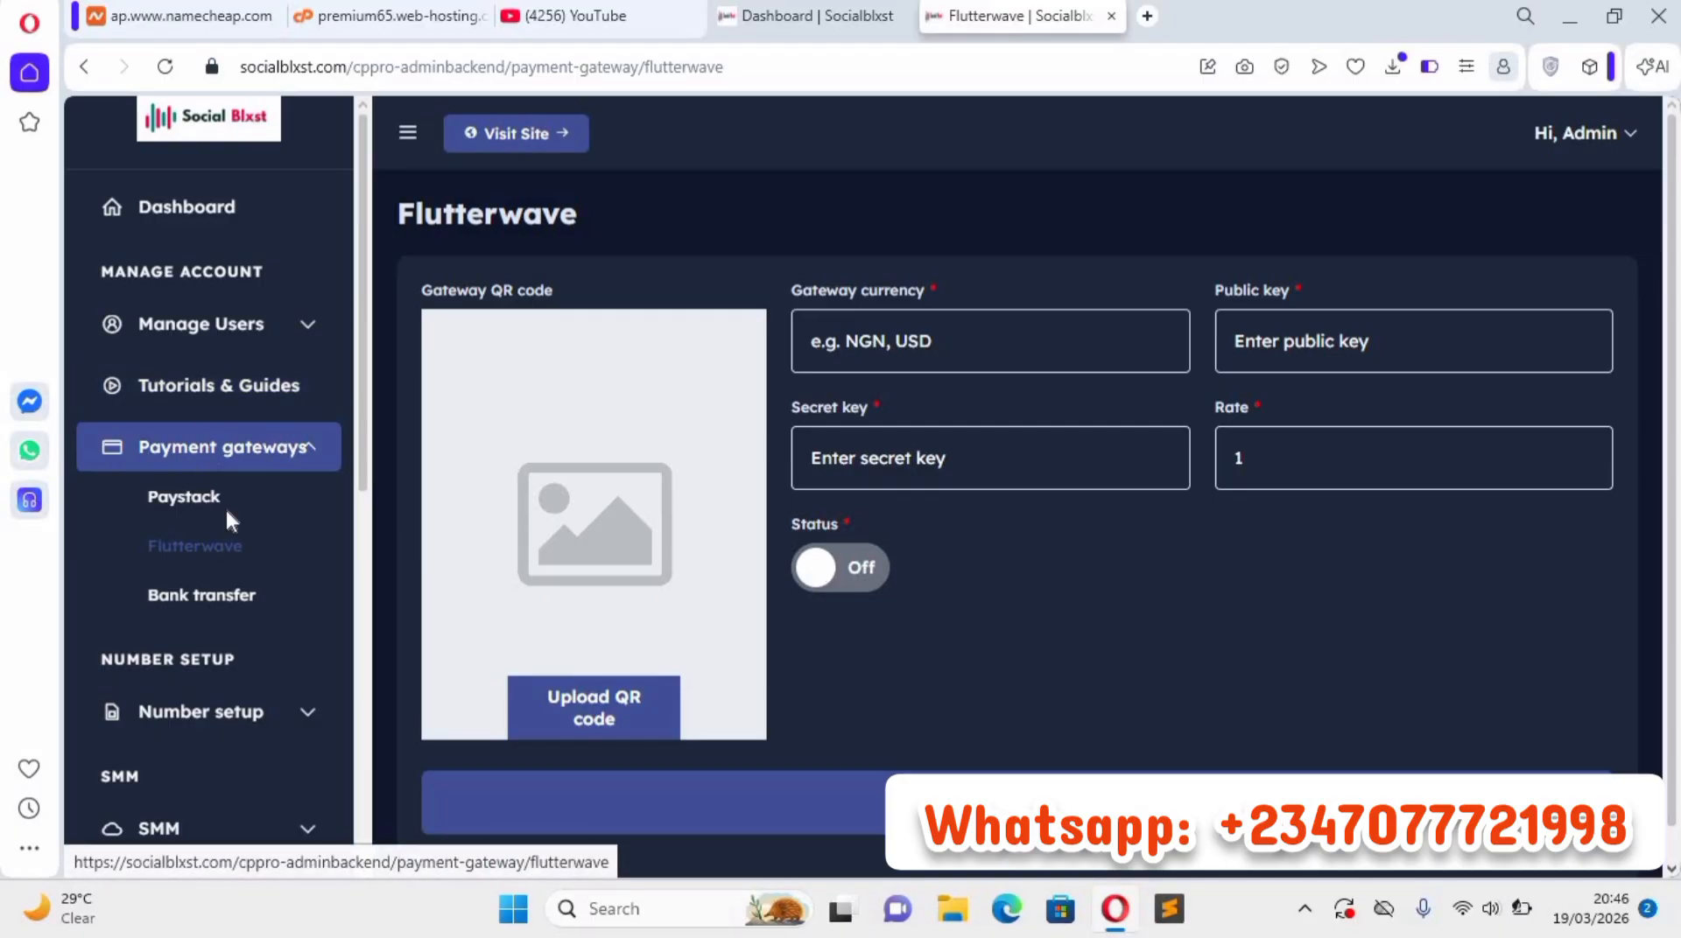
Open the number setup's API Details page and view the provider types available for a new API.
scroll(225, 490, down, 2)
scroll(296, 358, down, 2)
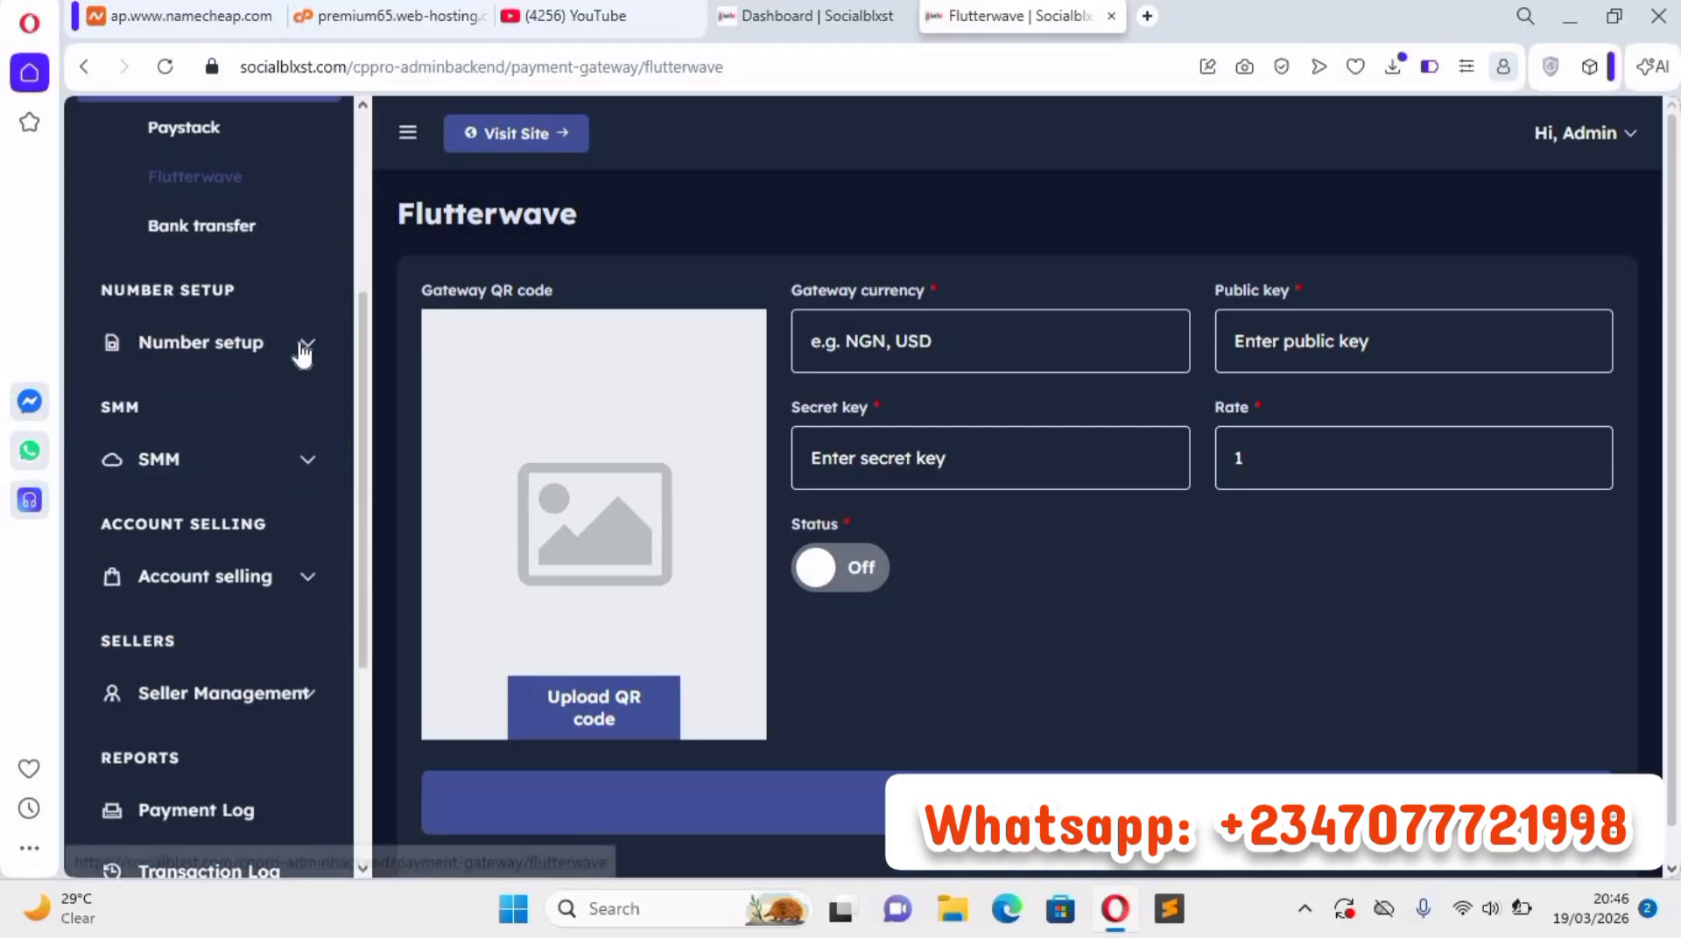
click(300, 342)
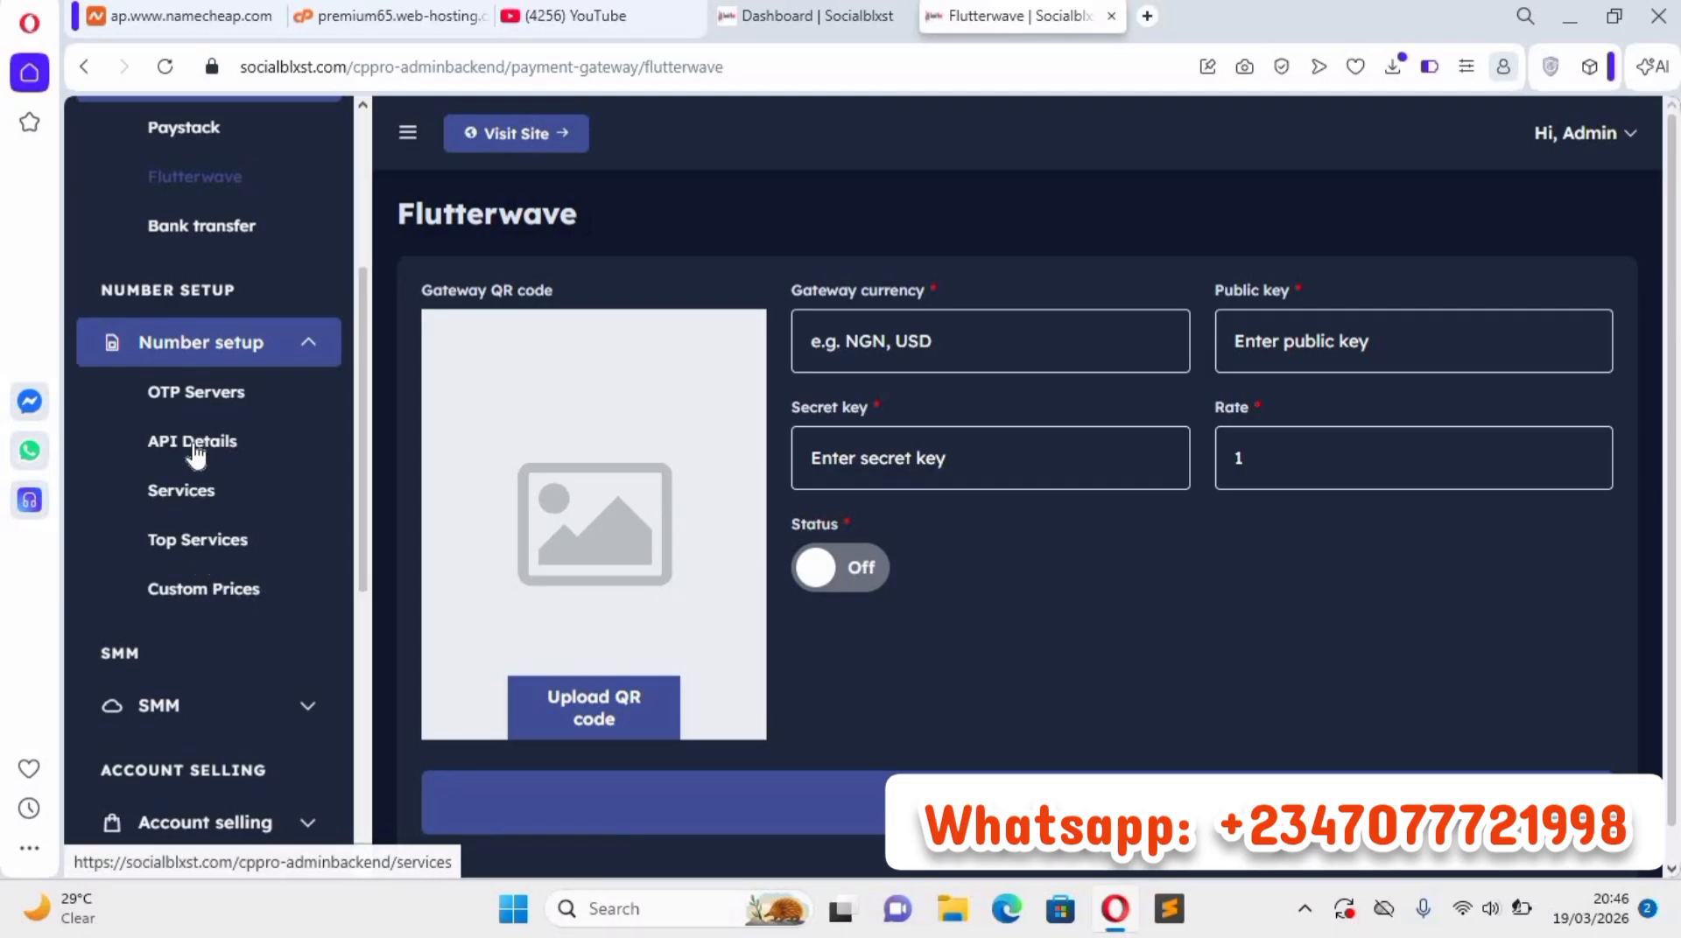
click(277, 449)
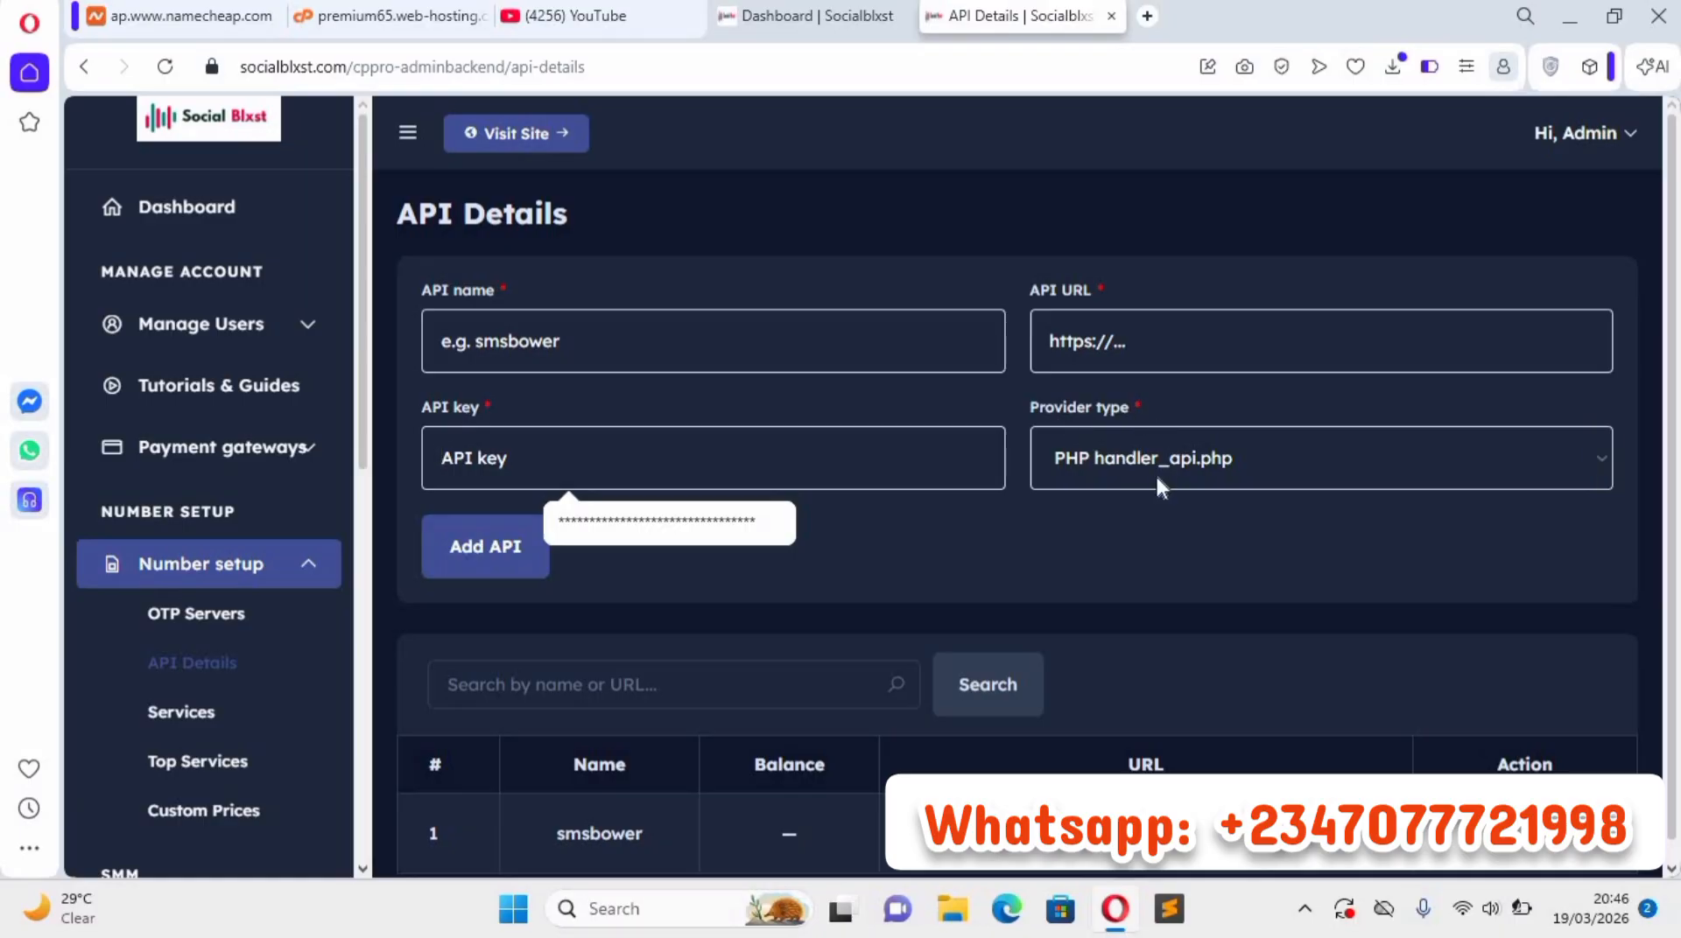
click(1451, 458)
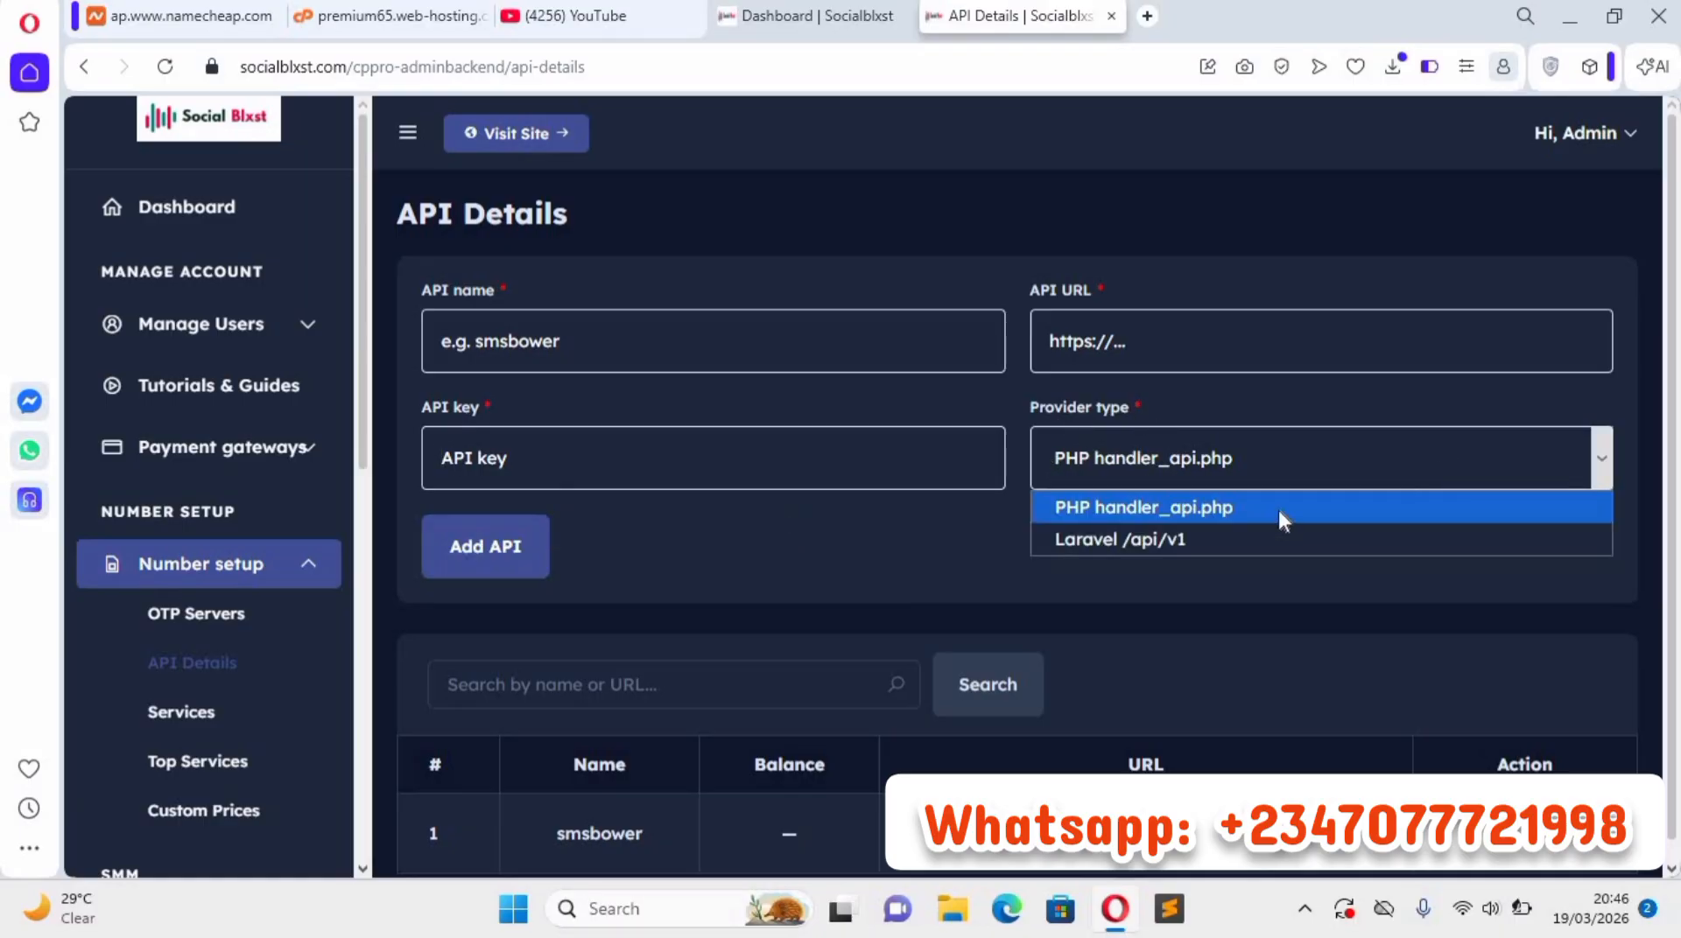
click(1187, 455)
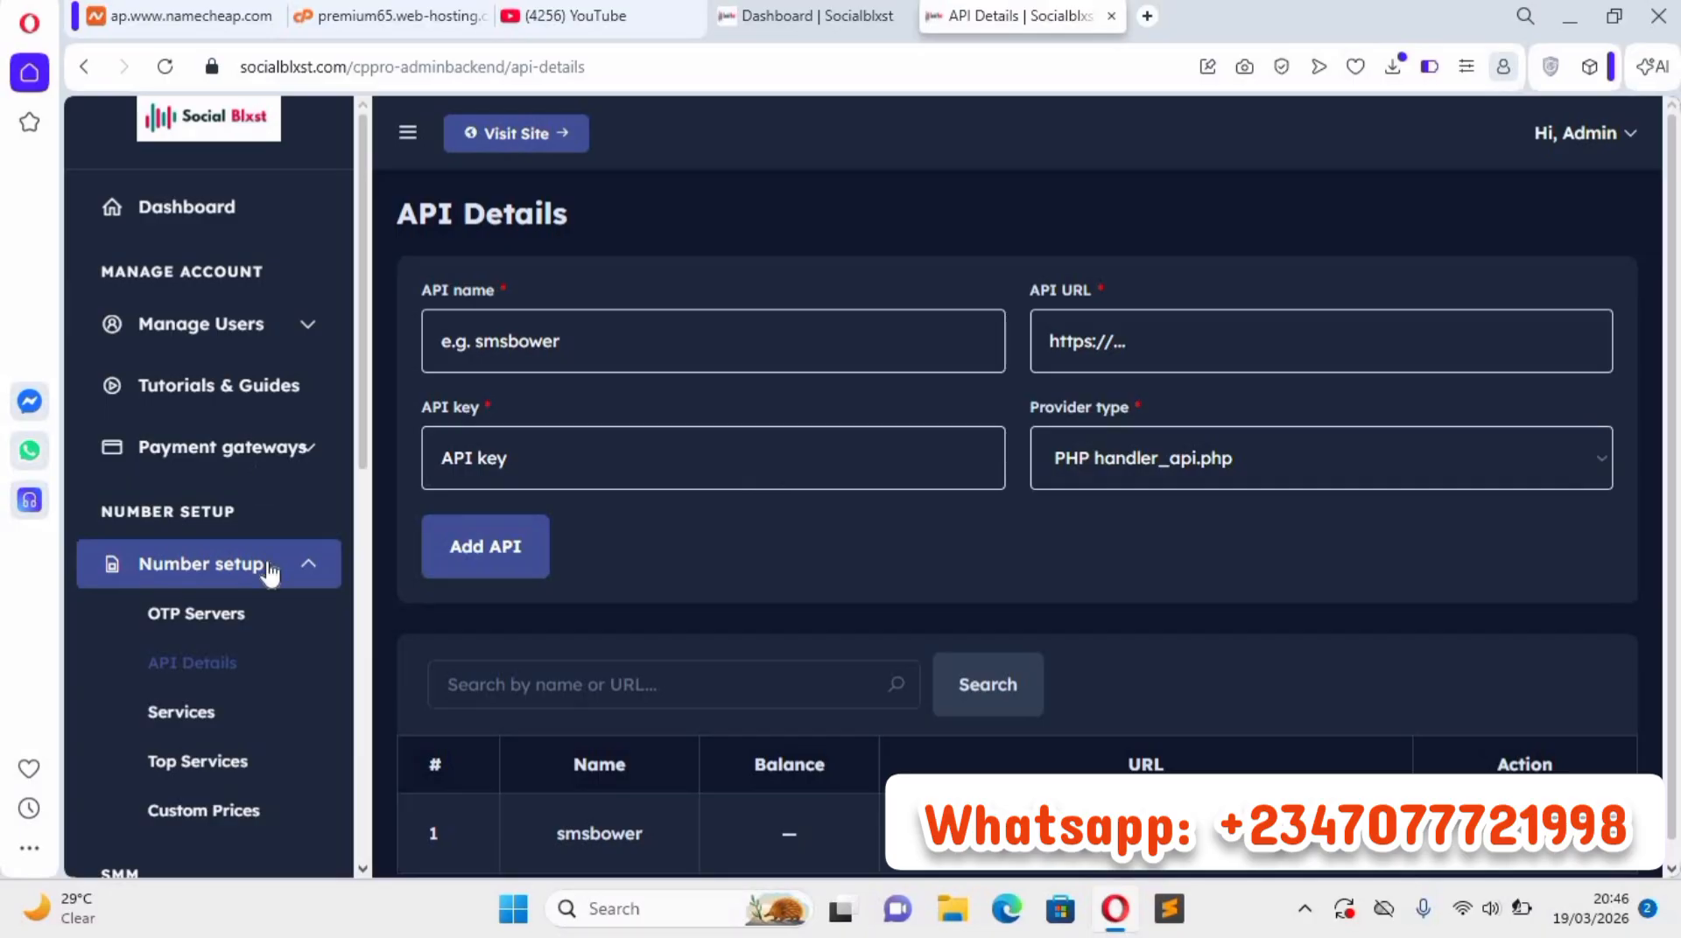
scroll(223, 595, down, 3)
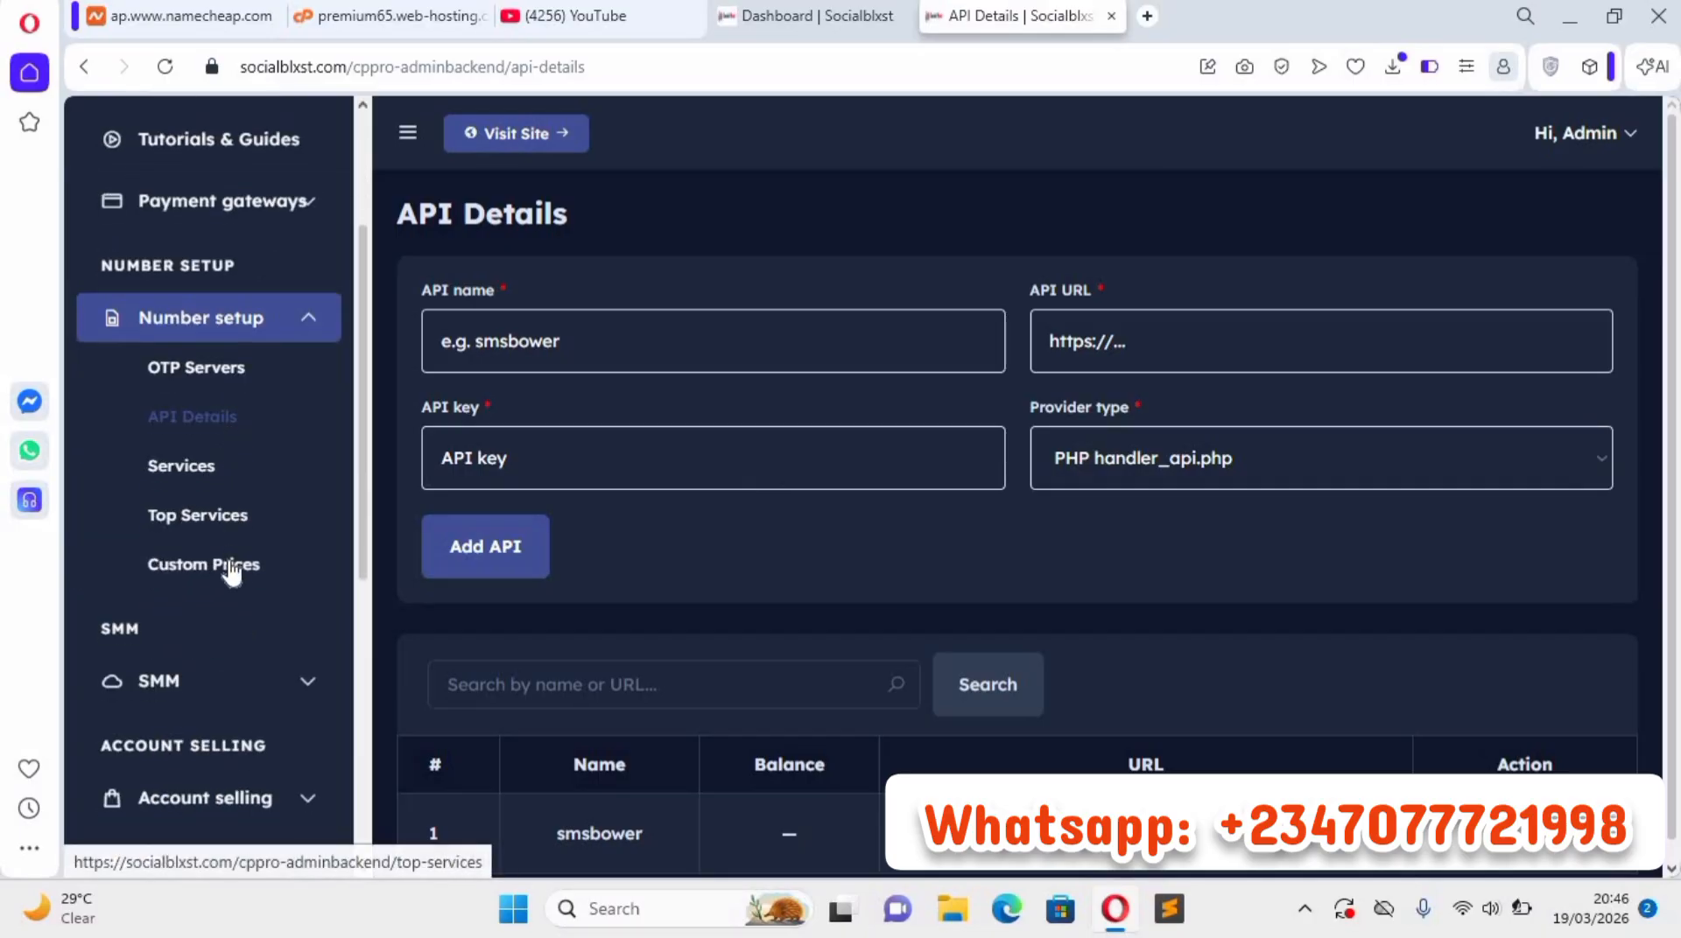
Open the SMM Providers page and examine the name, API URL, API key and status fields for adding a provider.
scroll(298, 455, down, 3)
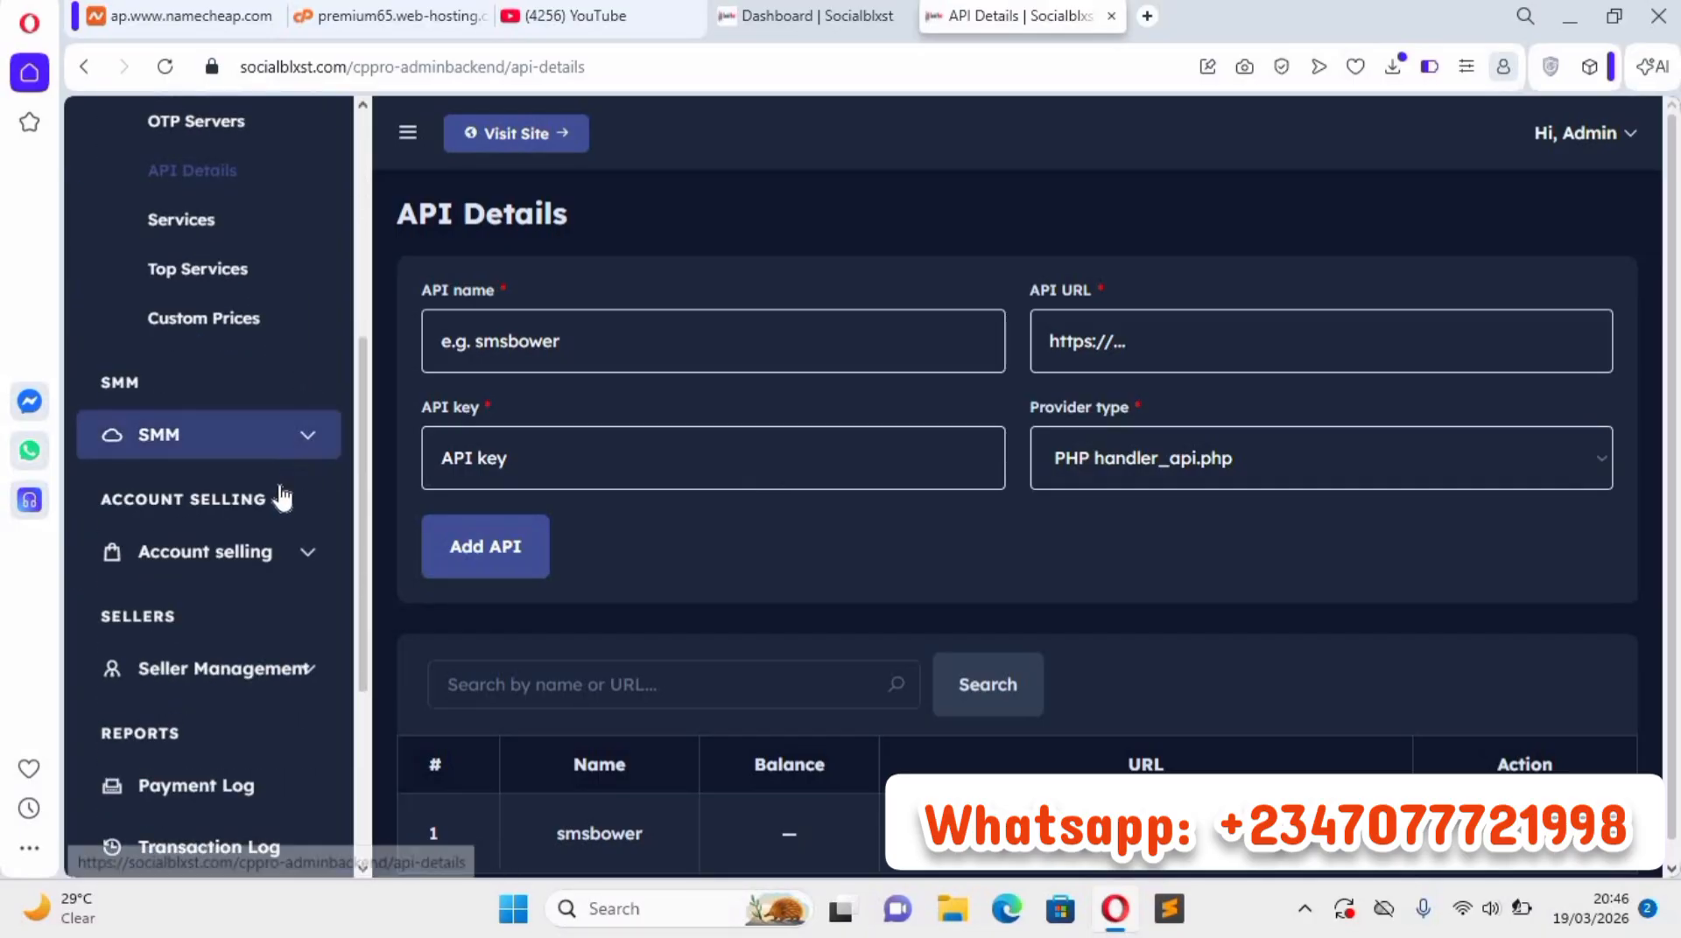
click(284, 447)
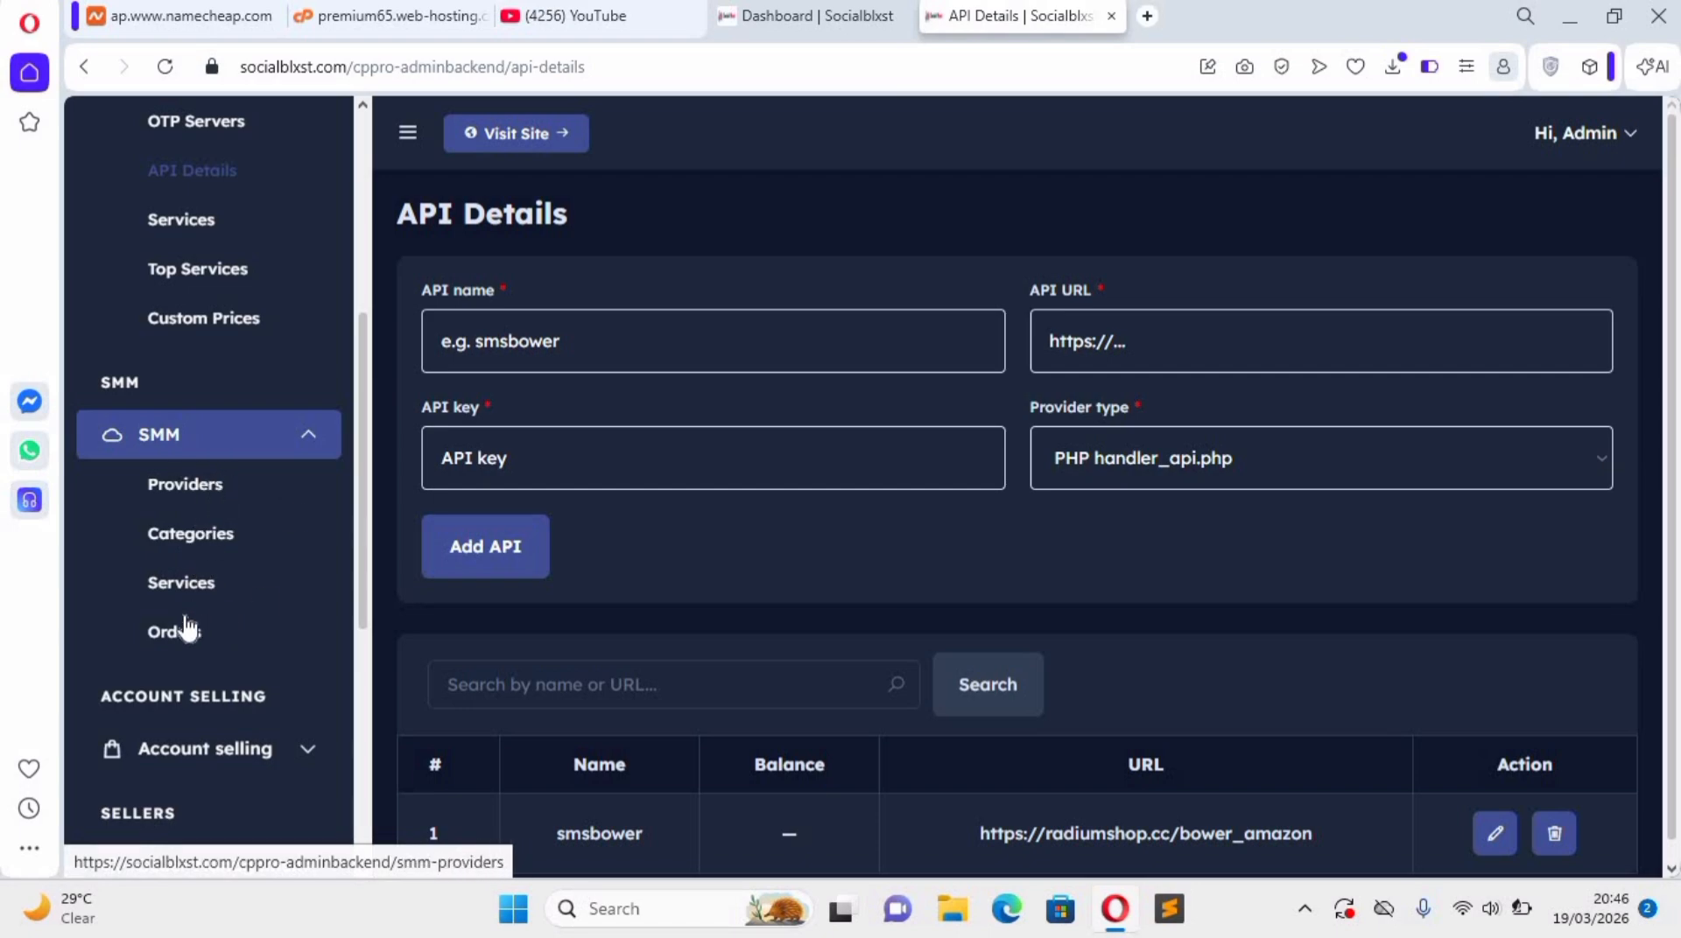
click(226, 488)
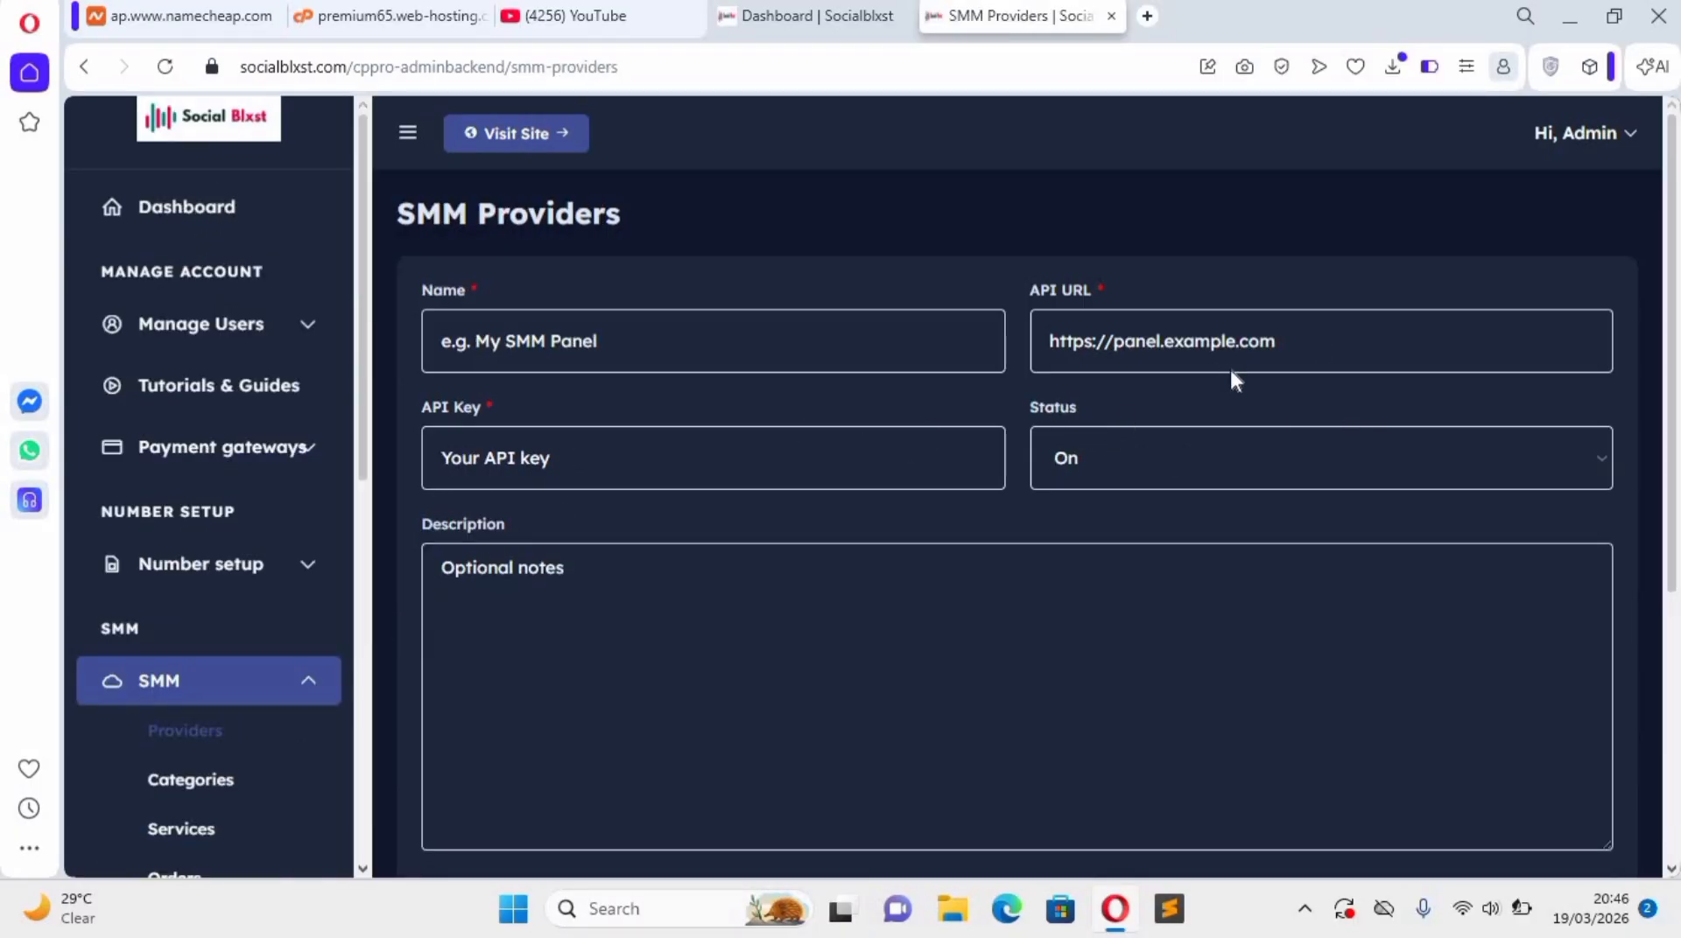
click(1218, 352)
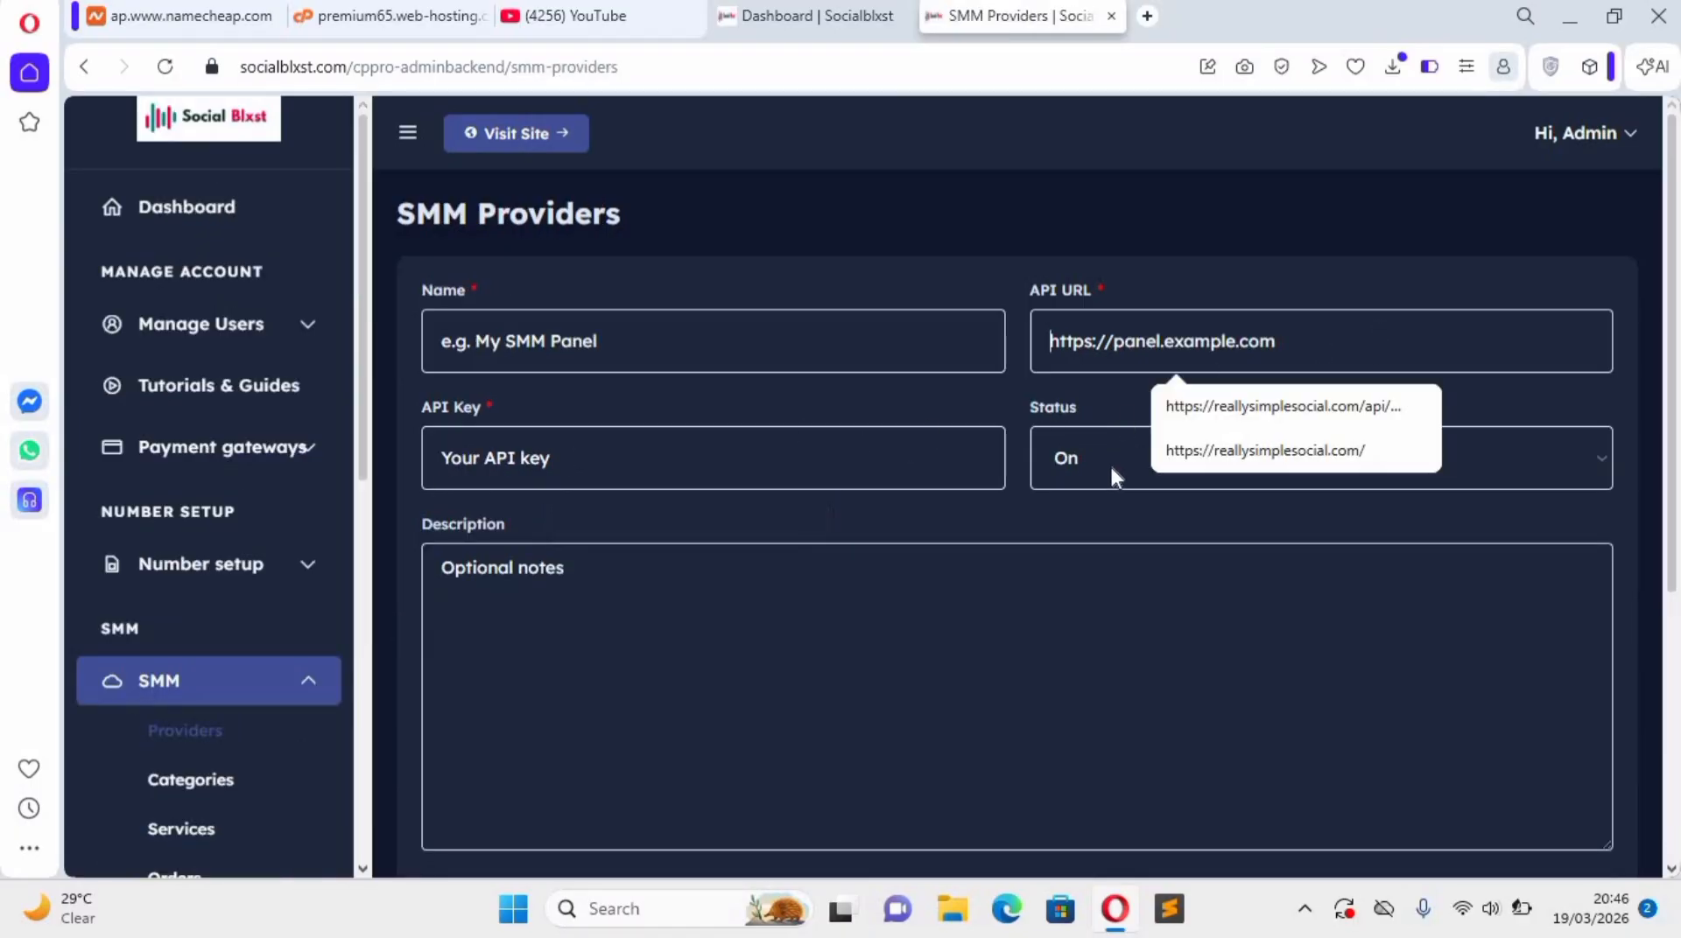
click(1058, 461)
click(618, 349)
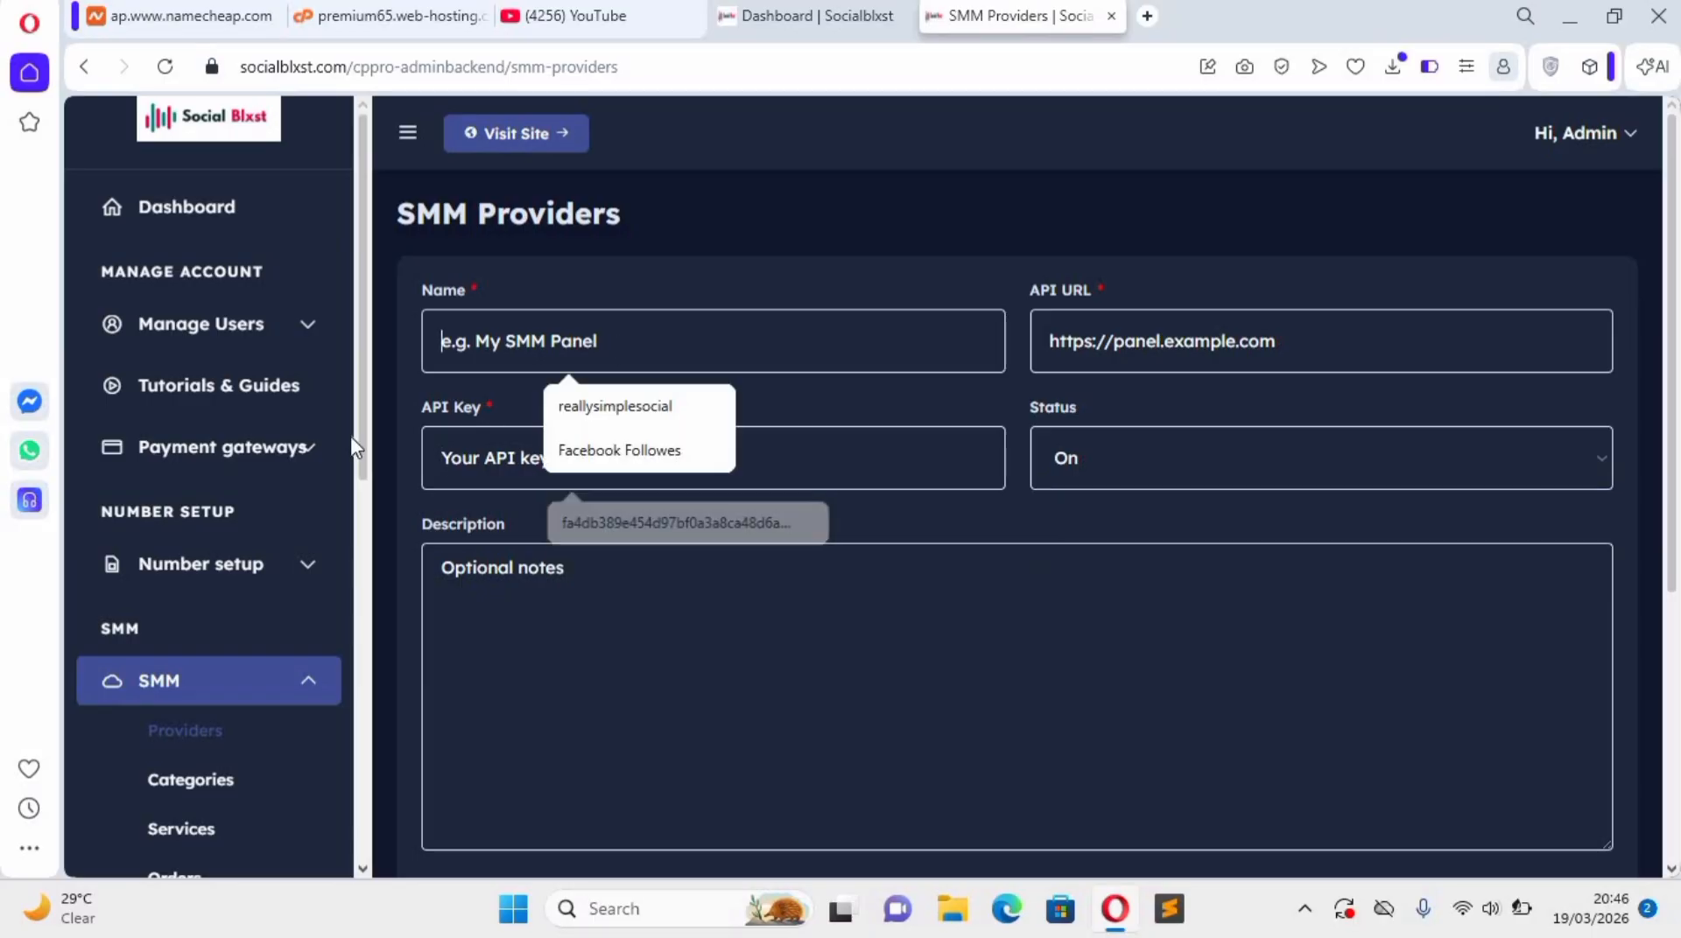
Open the seller Upgrade Requests page and look over the other seller management and report options.
scroll(200, 627, down, 7)
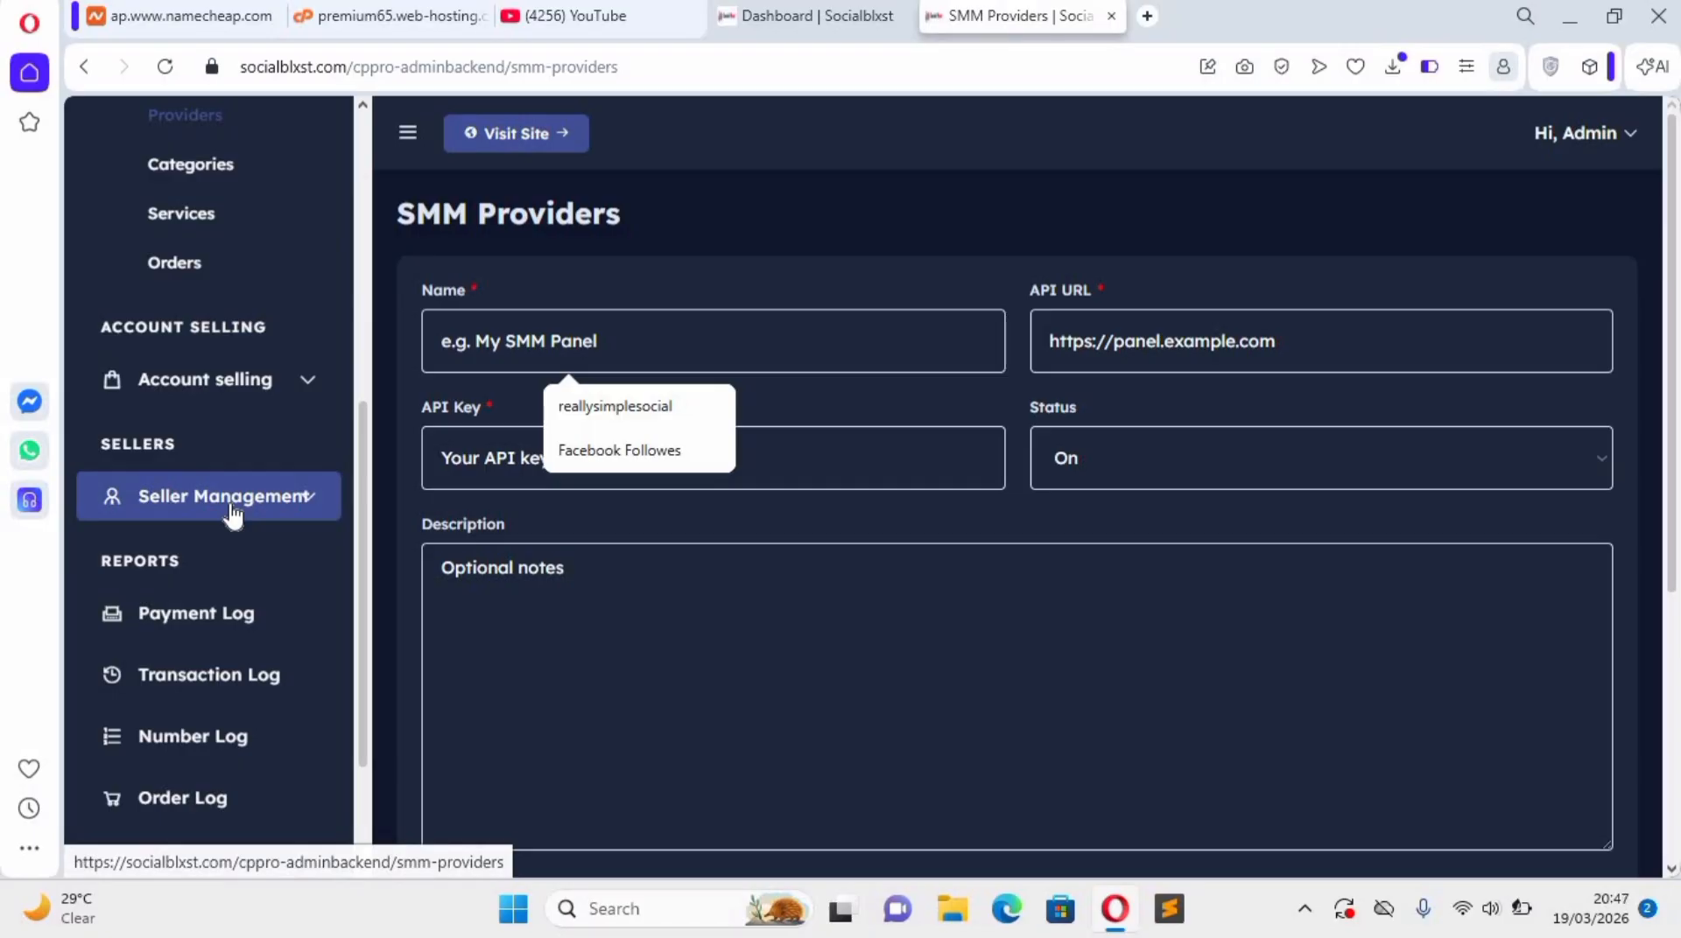
click(230, 513)
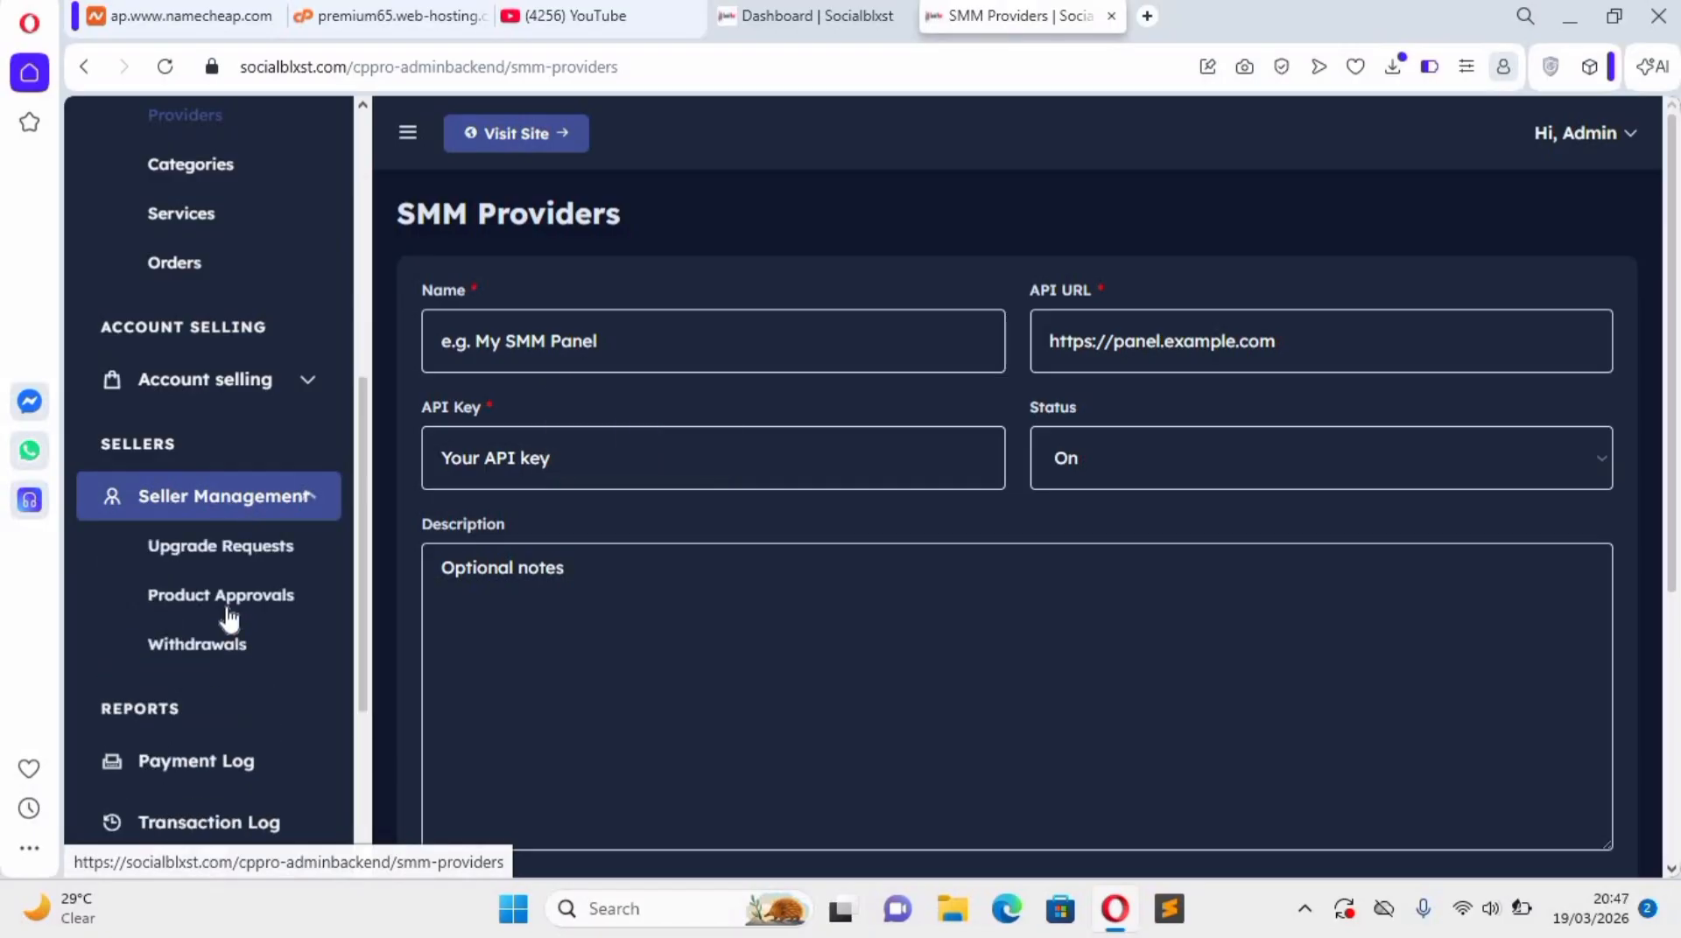
click(234, 551)
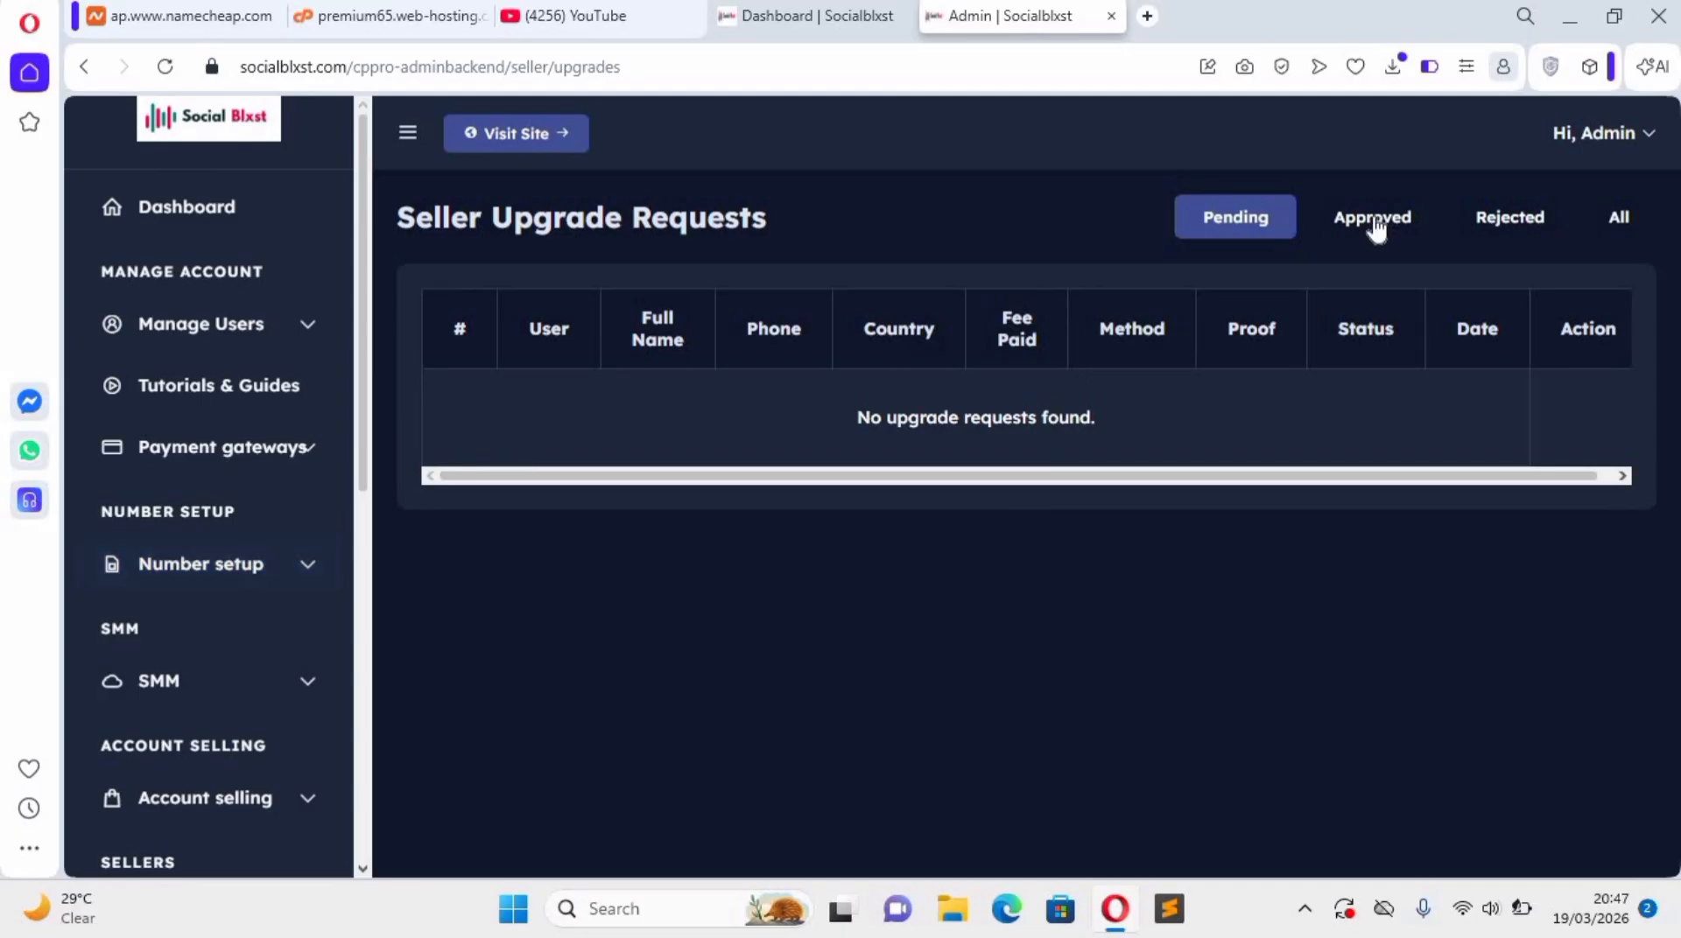
scroll(219, 713, down, 1)
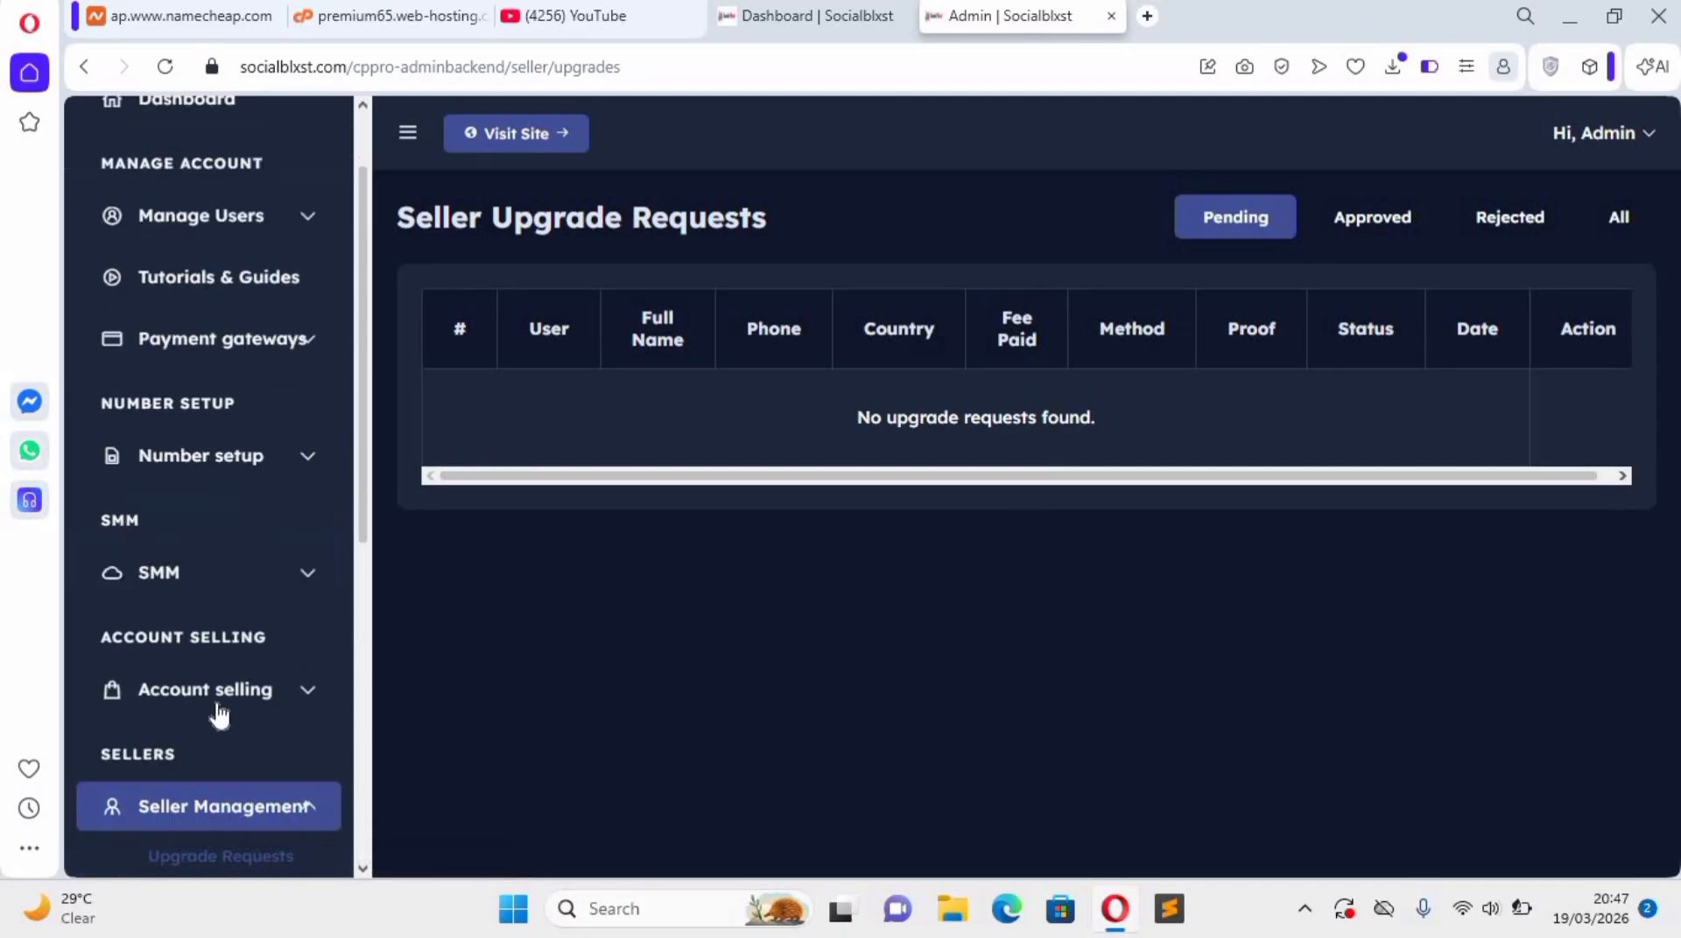
scroll(218, 716, down, 4)
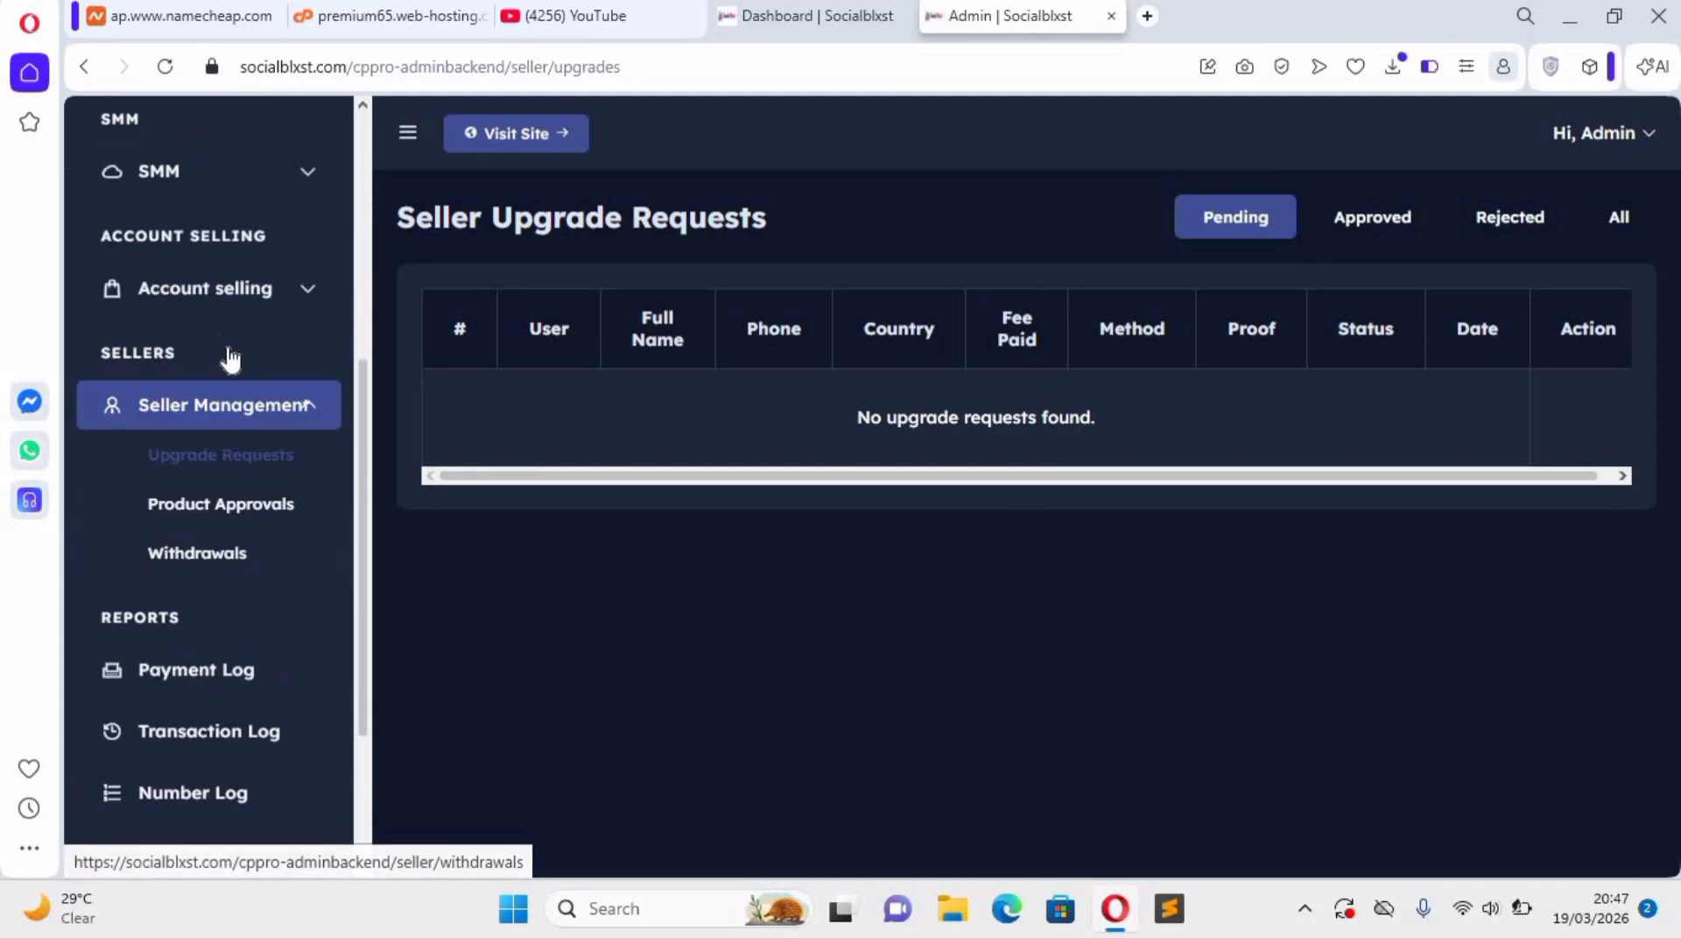
scroll(219, 613, down, 1)
scroll(262, 652, up, 1)
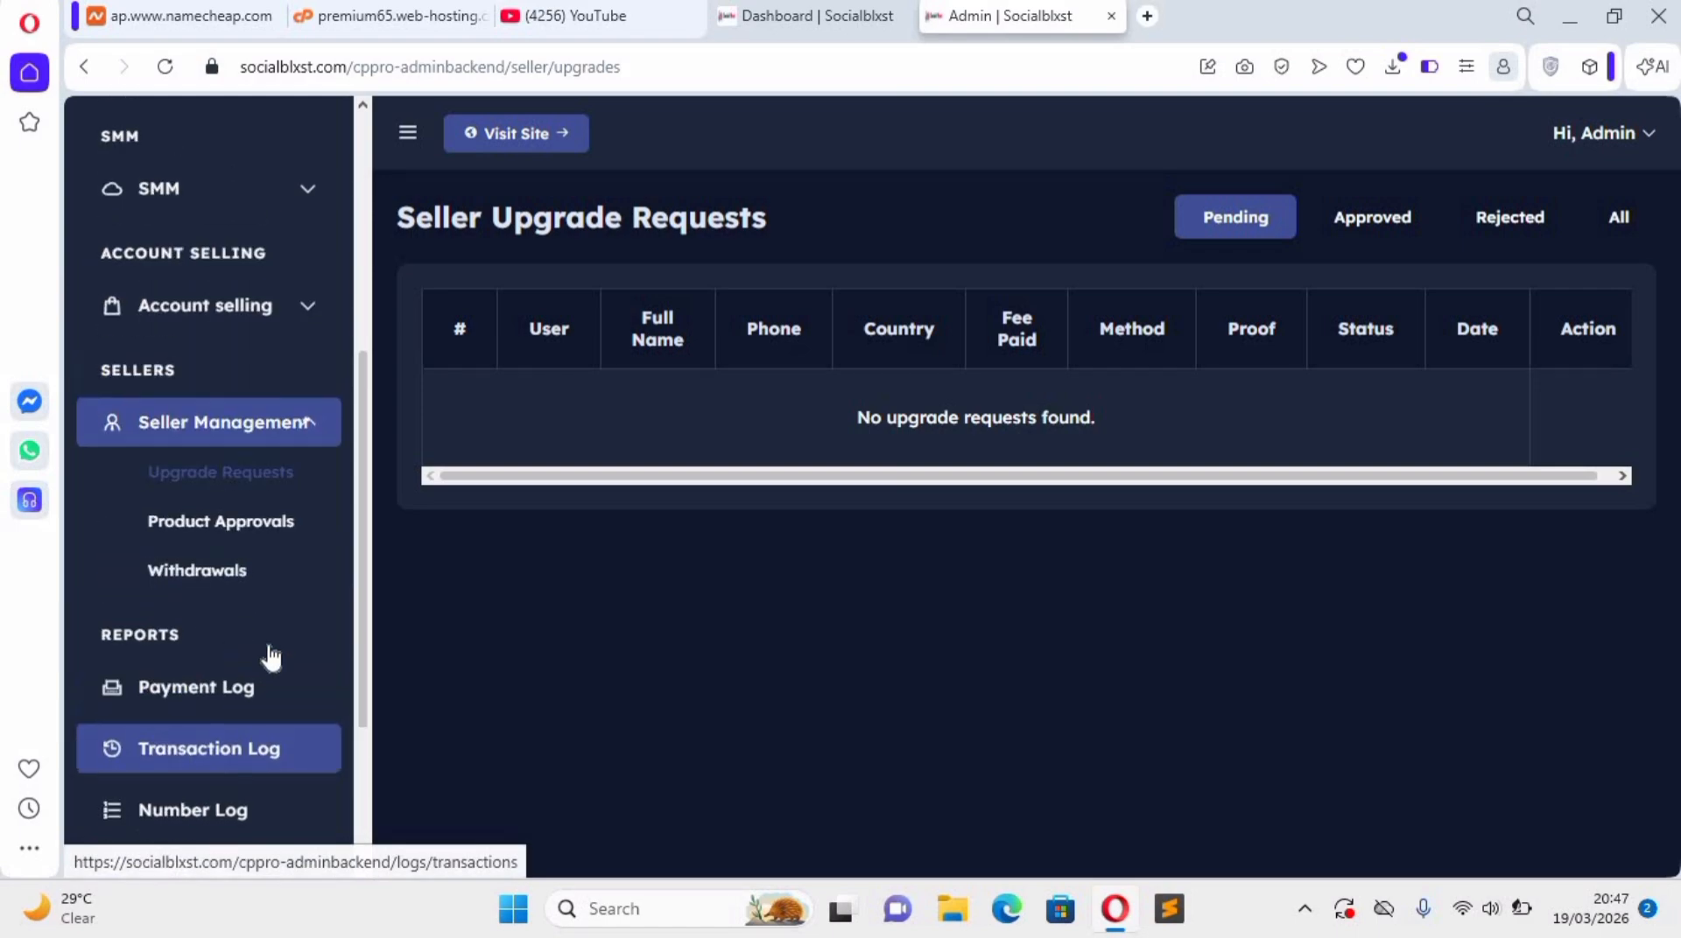
scroll(271, 657, up, 1)
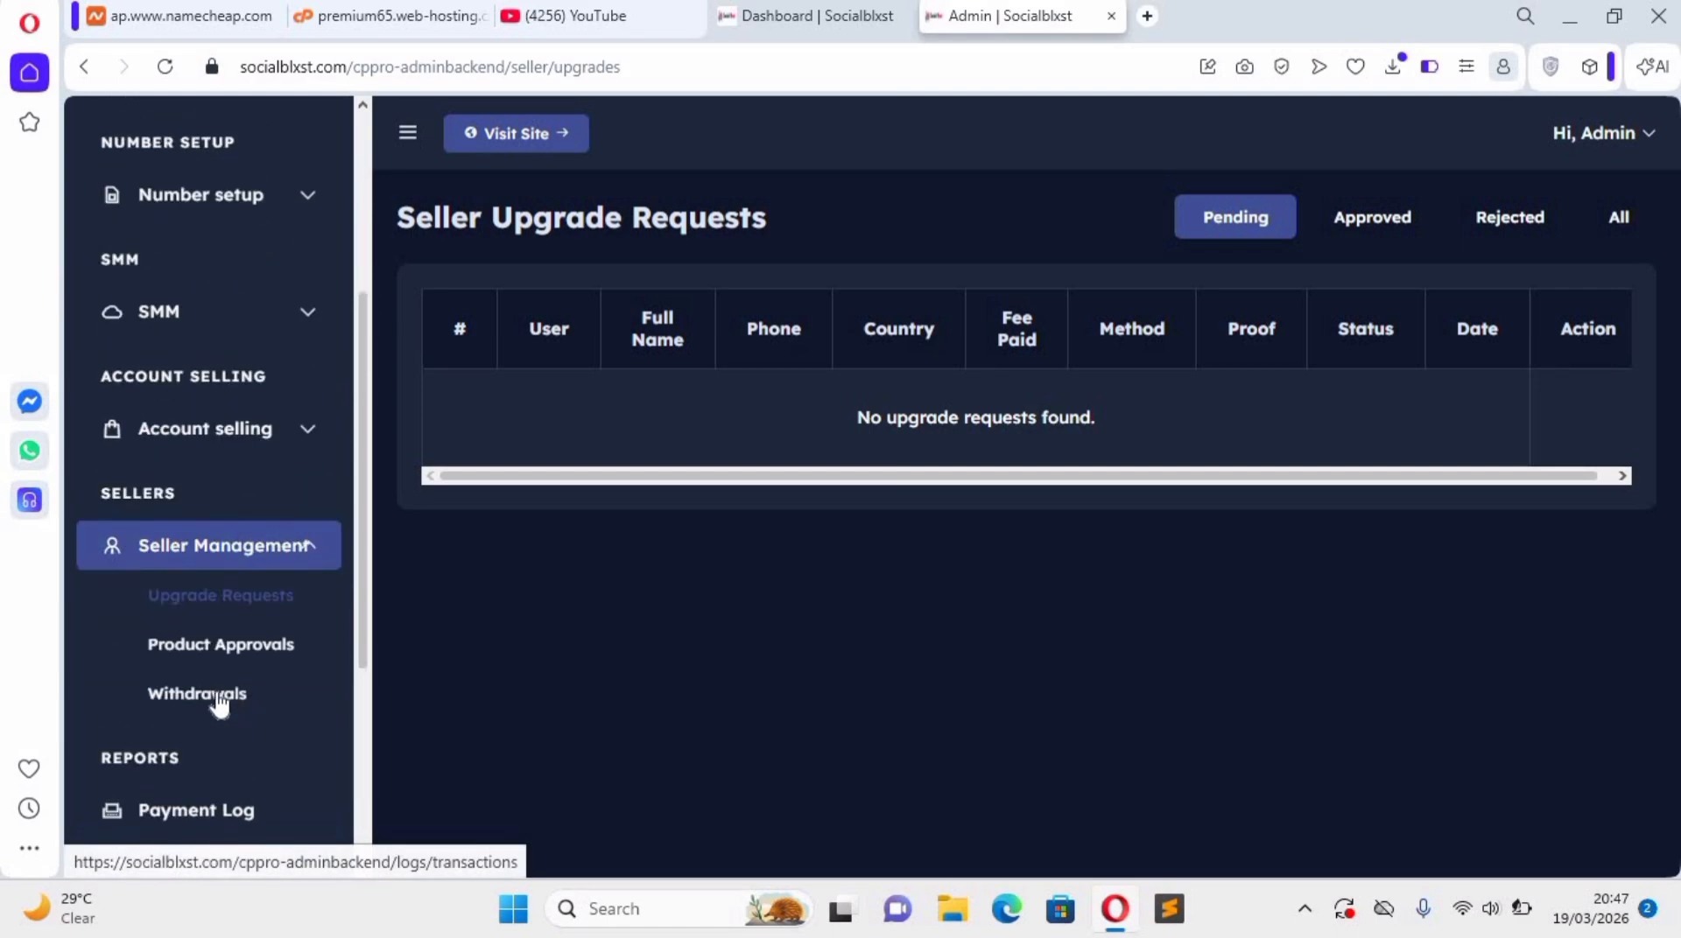
Open the seller Product Approvals page and look over the Withdrawals, report log, email and settings entries.
click(235, 642)
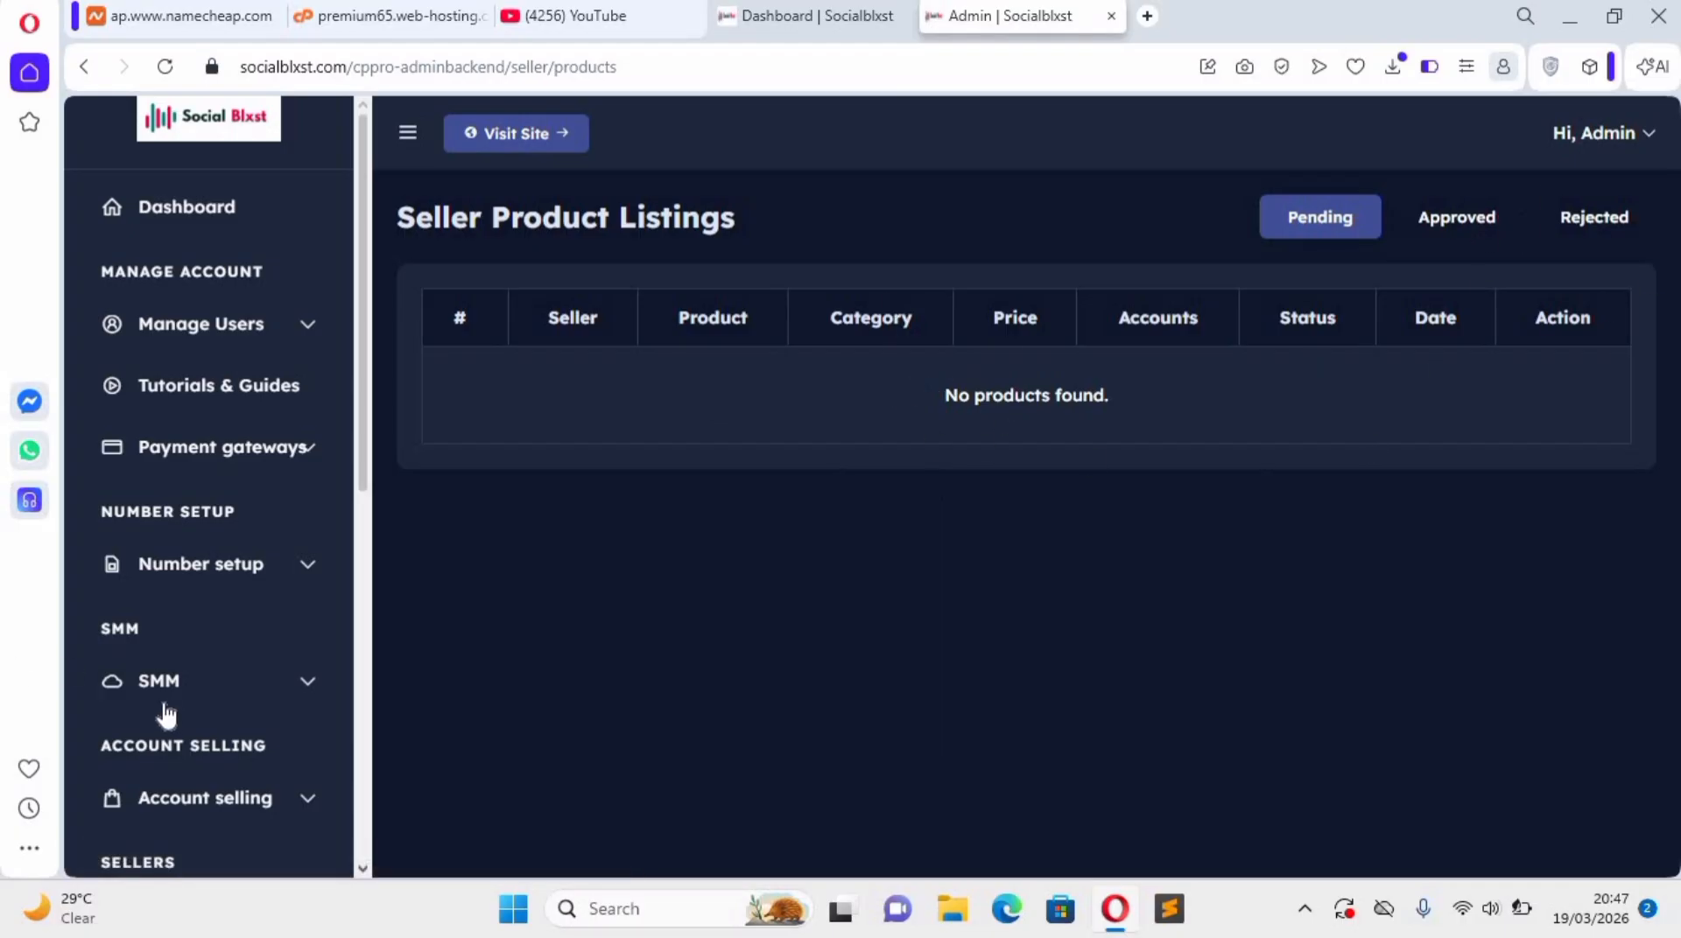
scroll(166, 706, down, 2)
scroll(191, 716, down, 2)
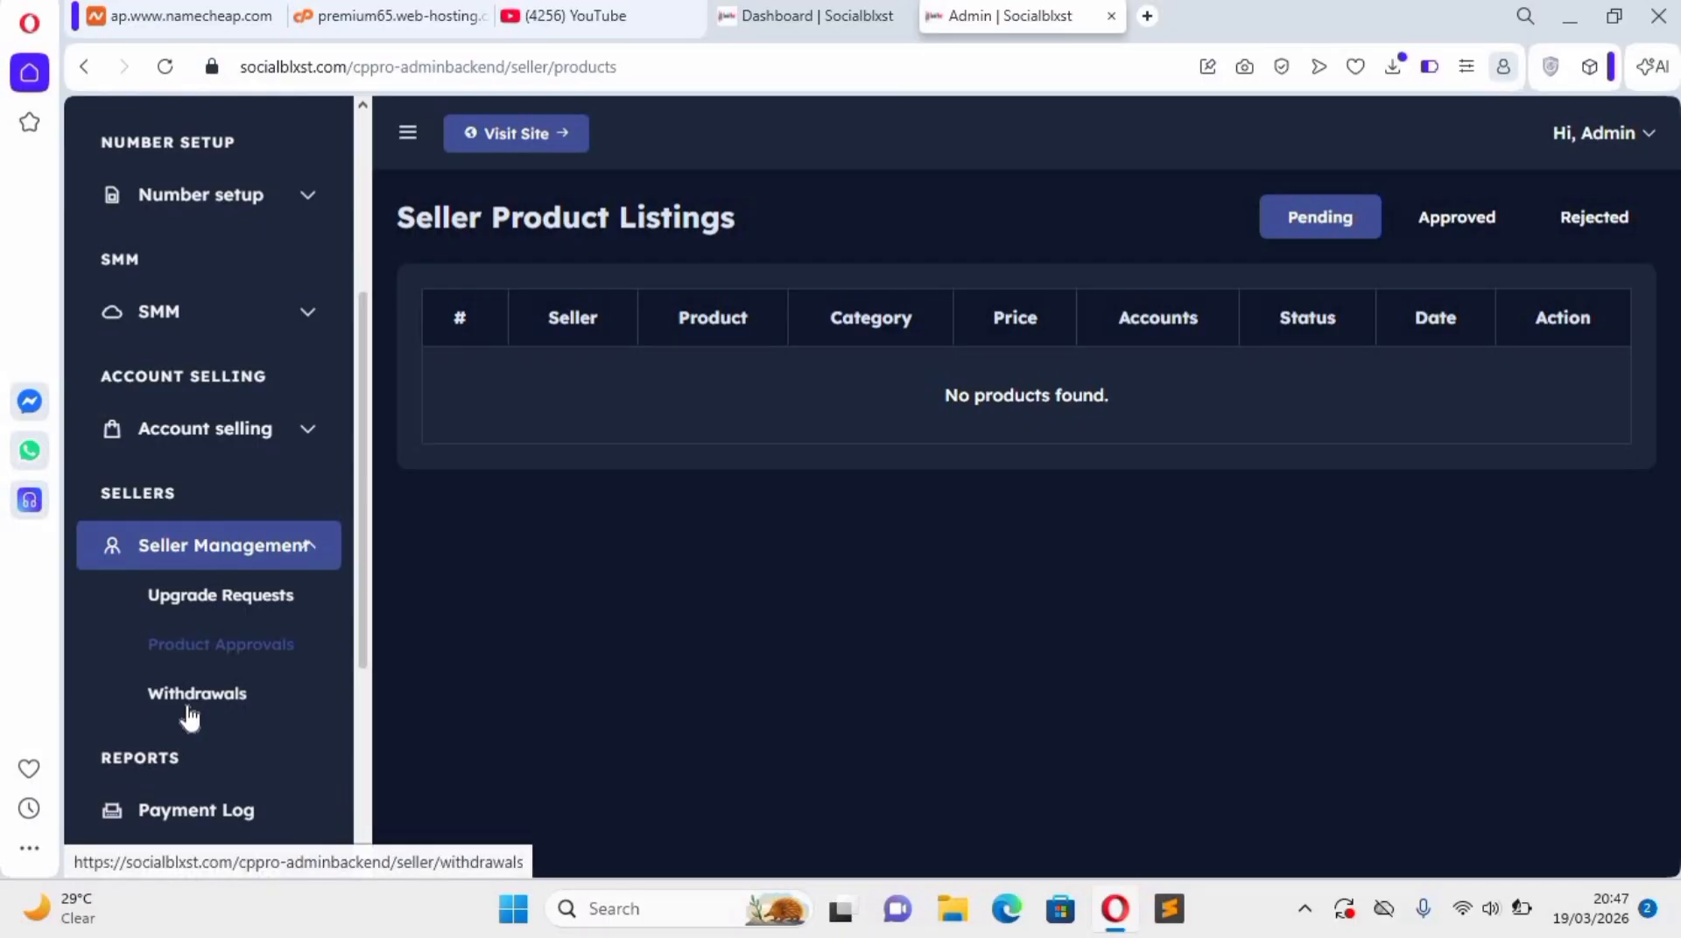
scroll(248, 687, down, 4)
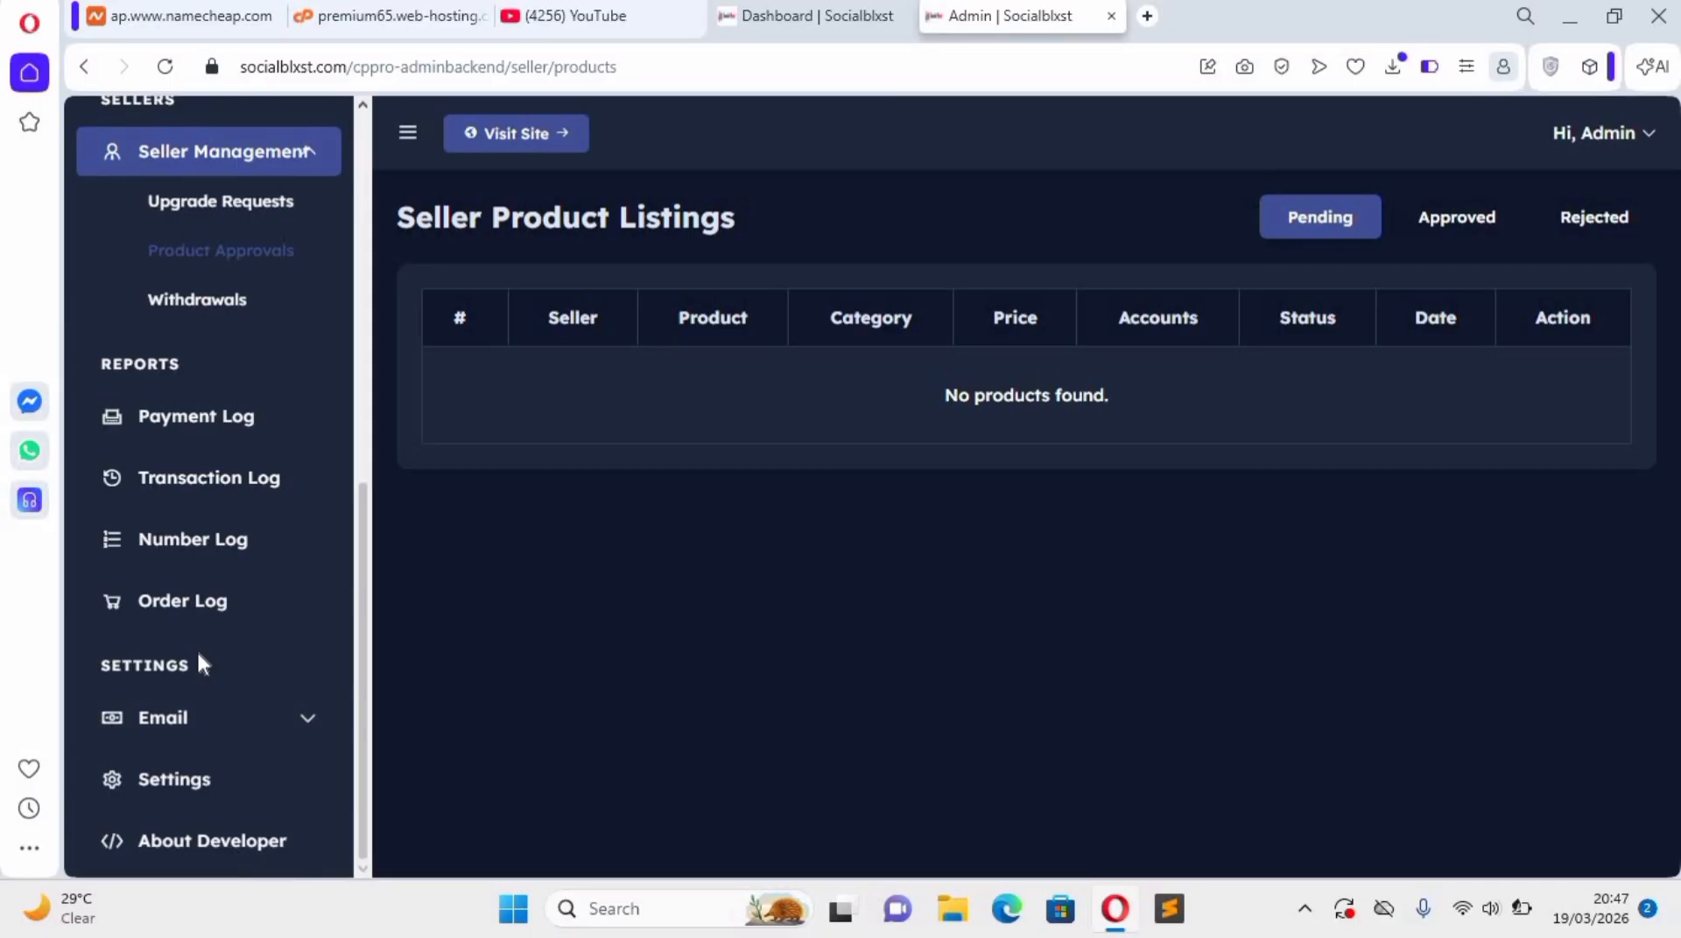
scroll(225, 572, up, 8)
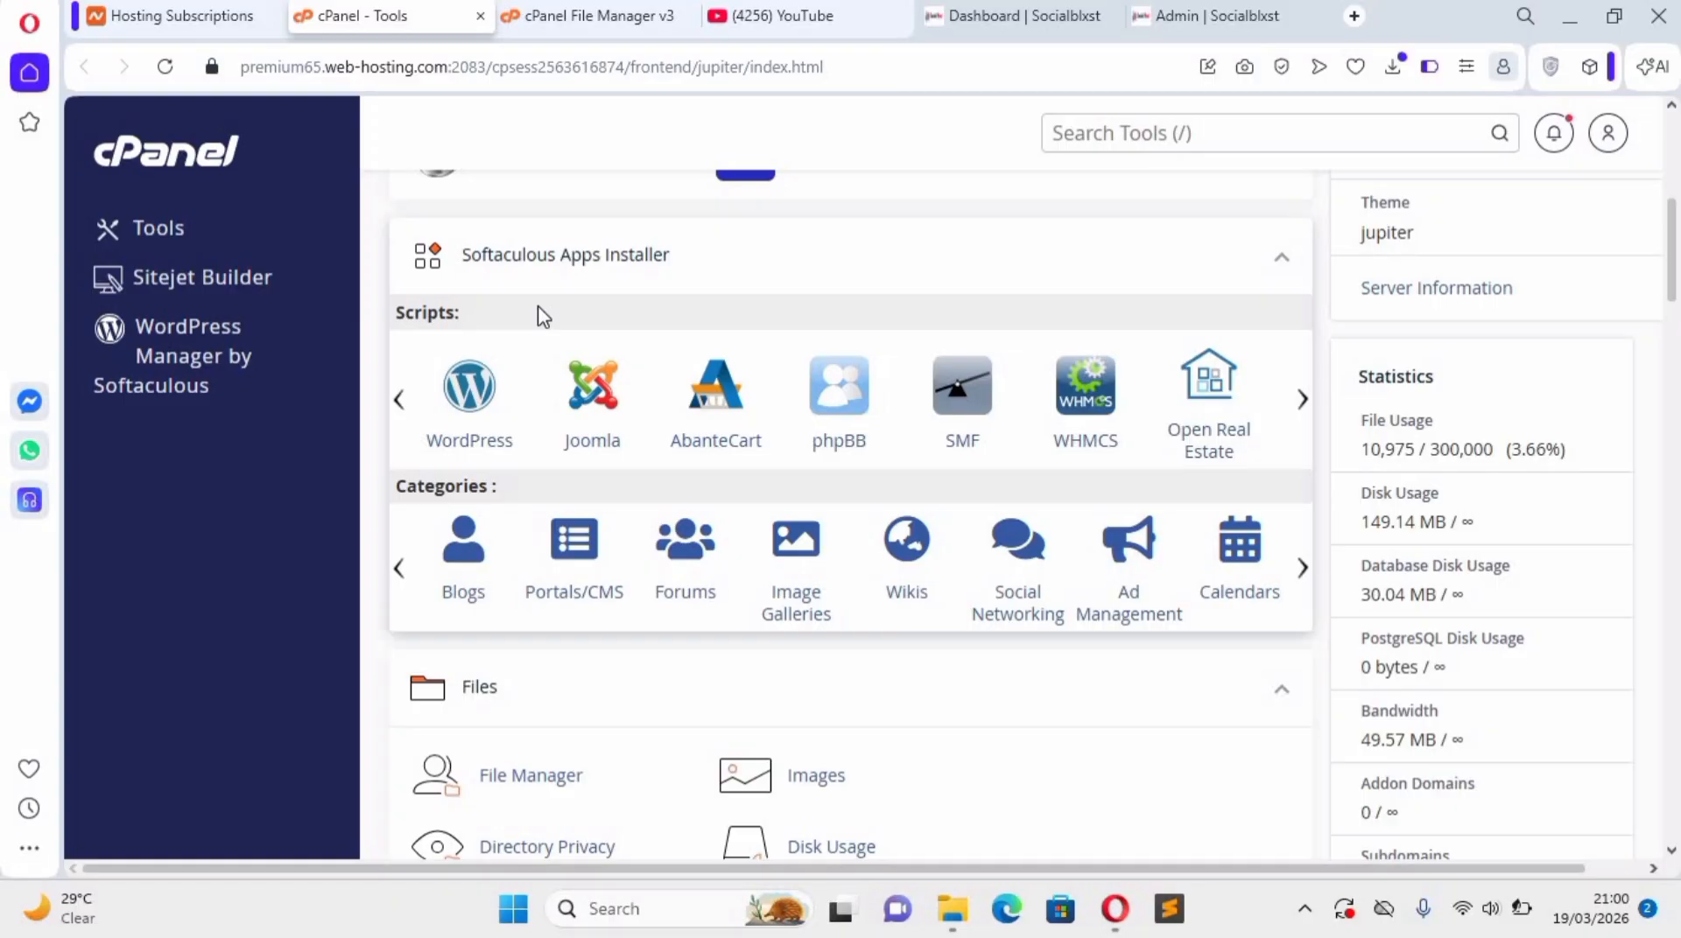
Switch to cPanel, open its File Manager and view the run.socialblxst.com and public_html folders.
scroll(542, 655, down, 1)
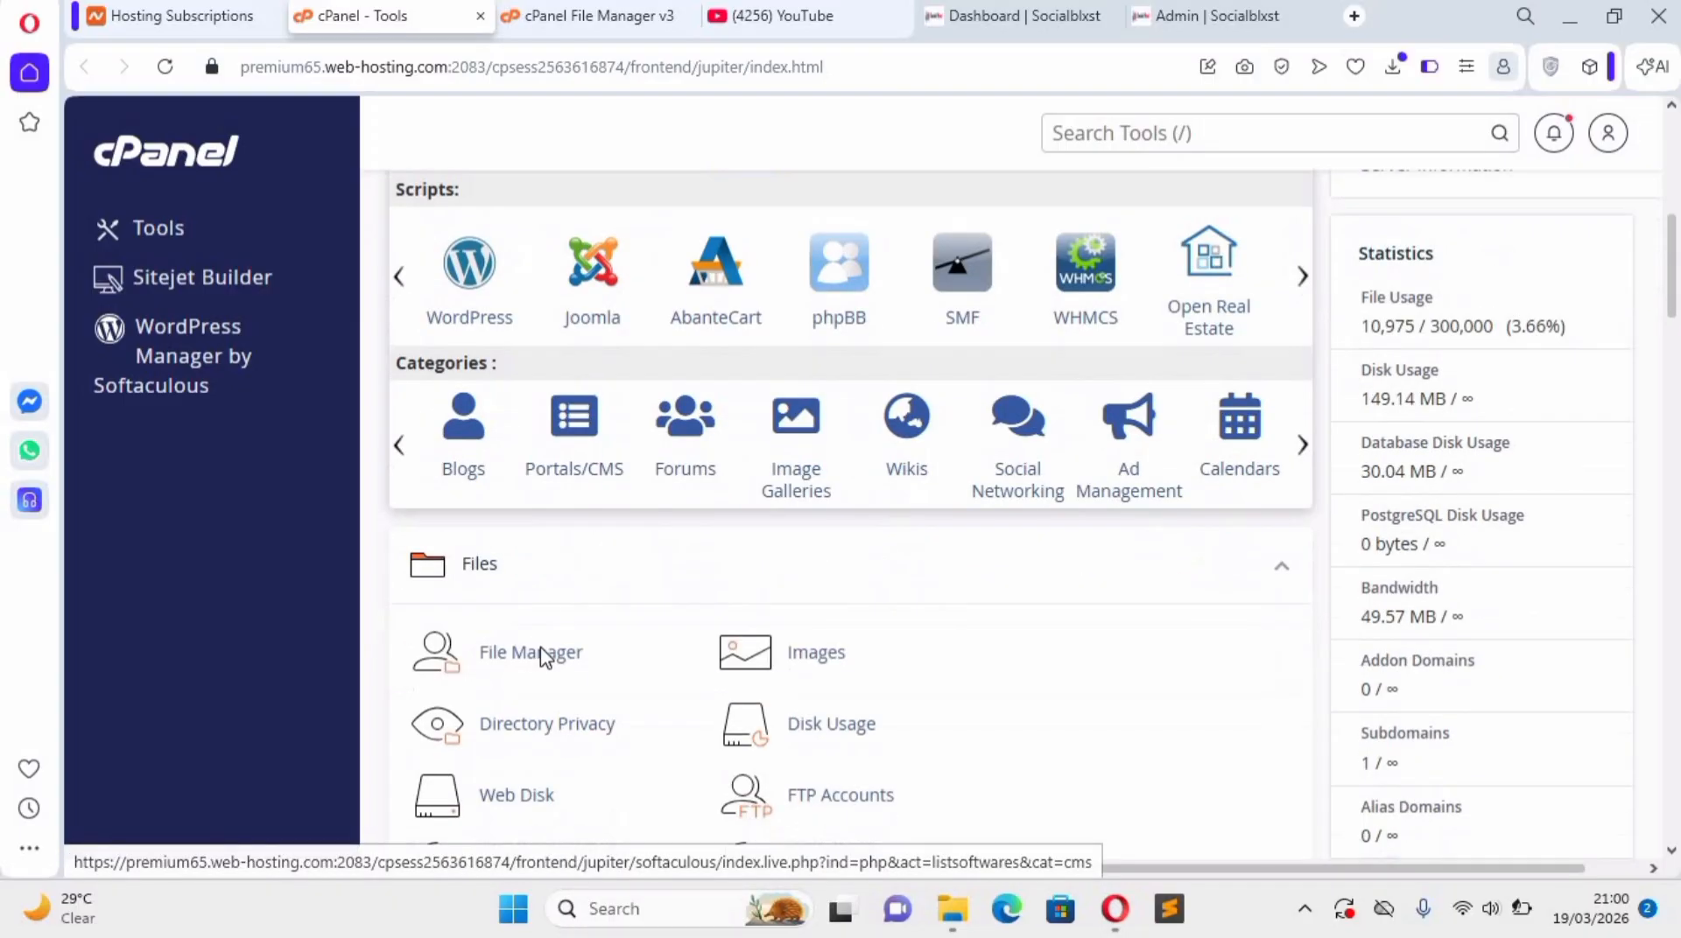
click(543, 655)
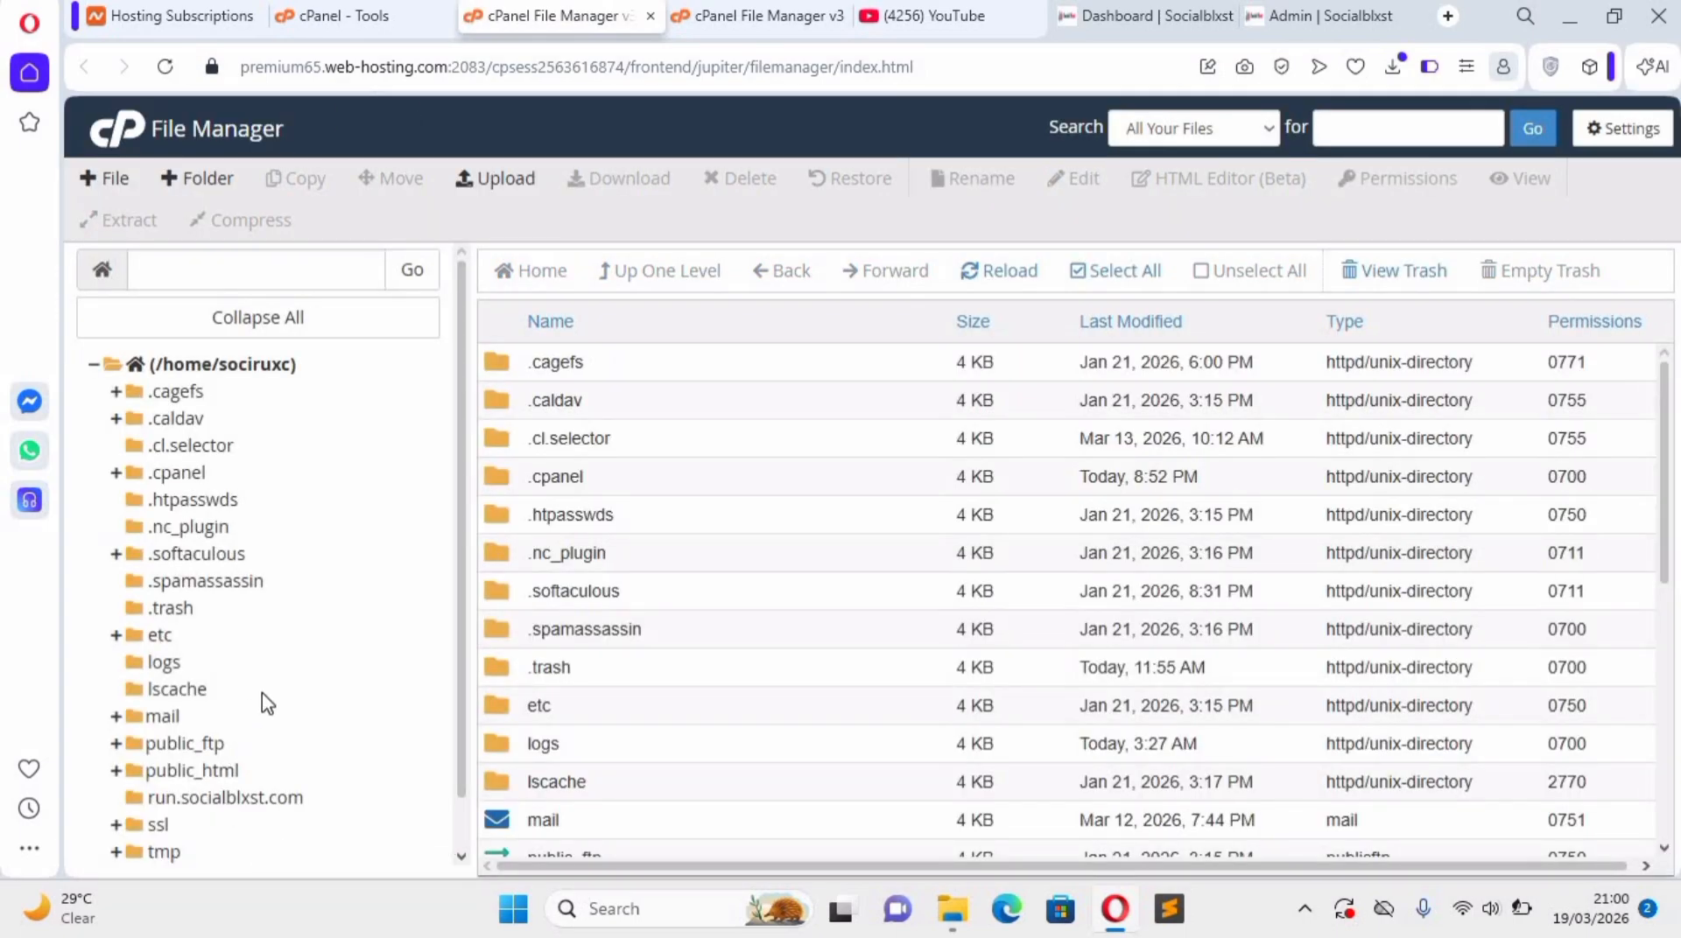
scroll(205, 757, down, 1)
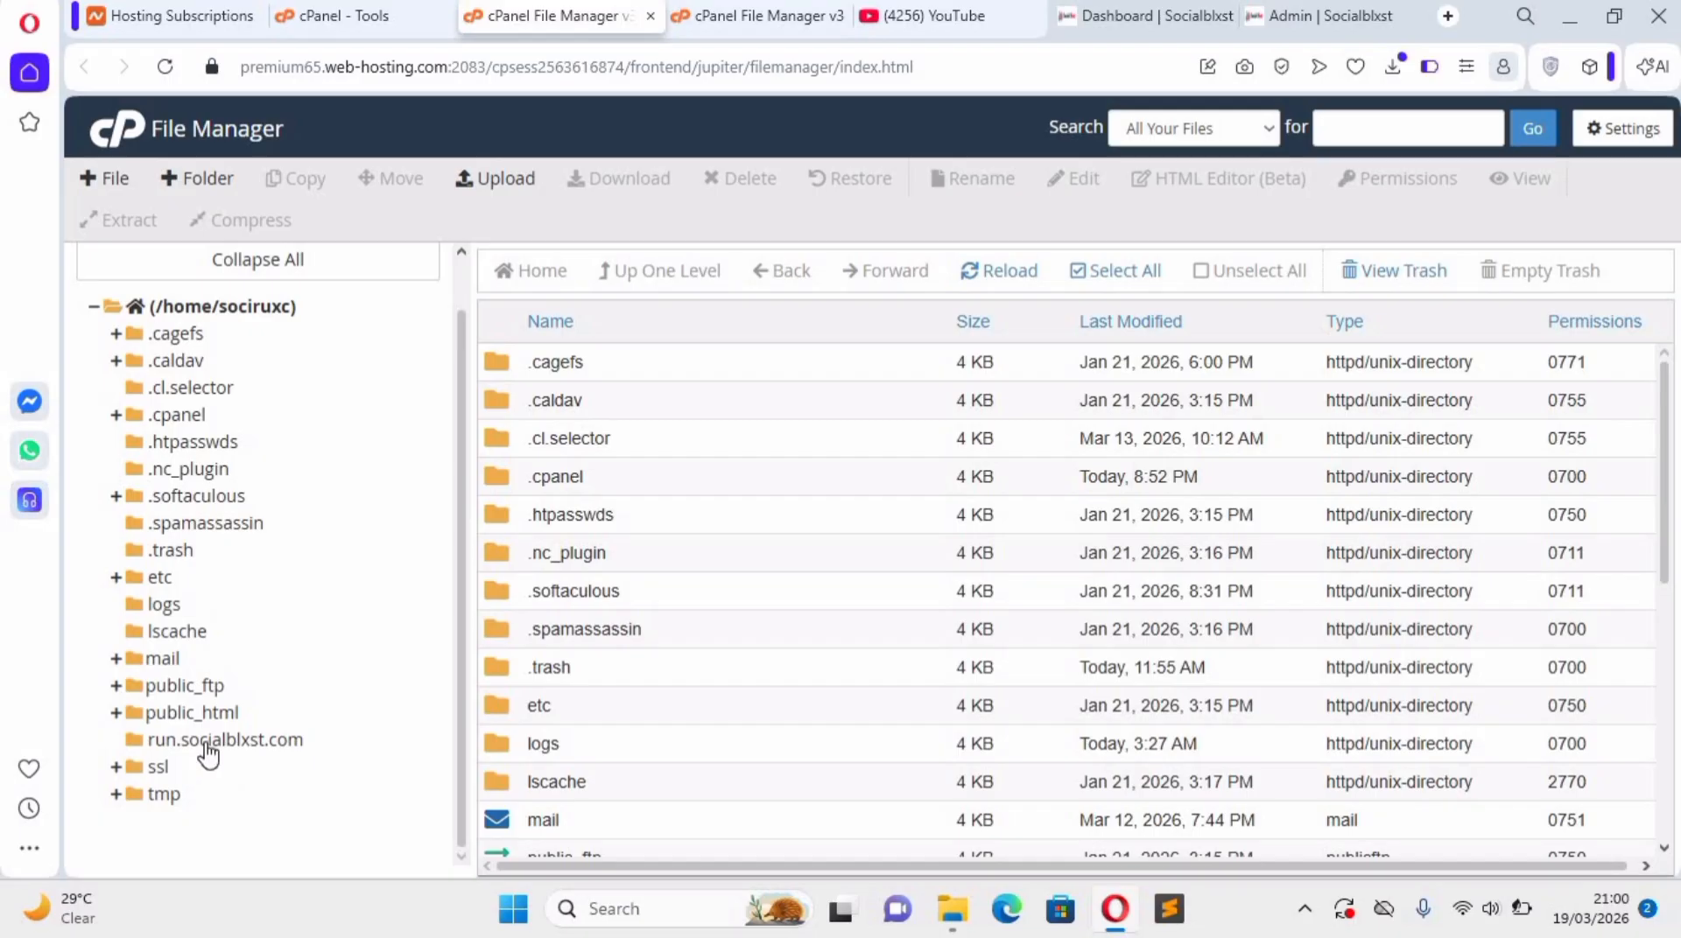
click(214, 741)
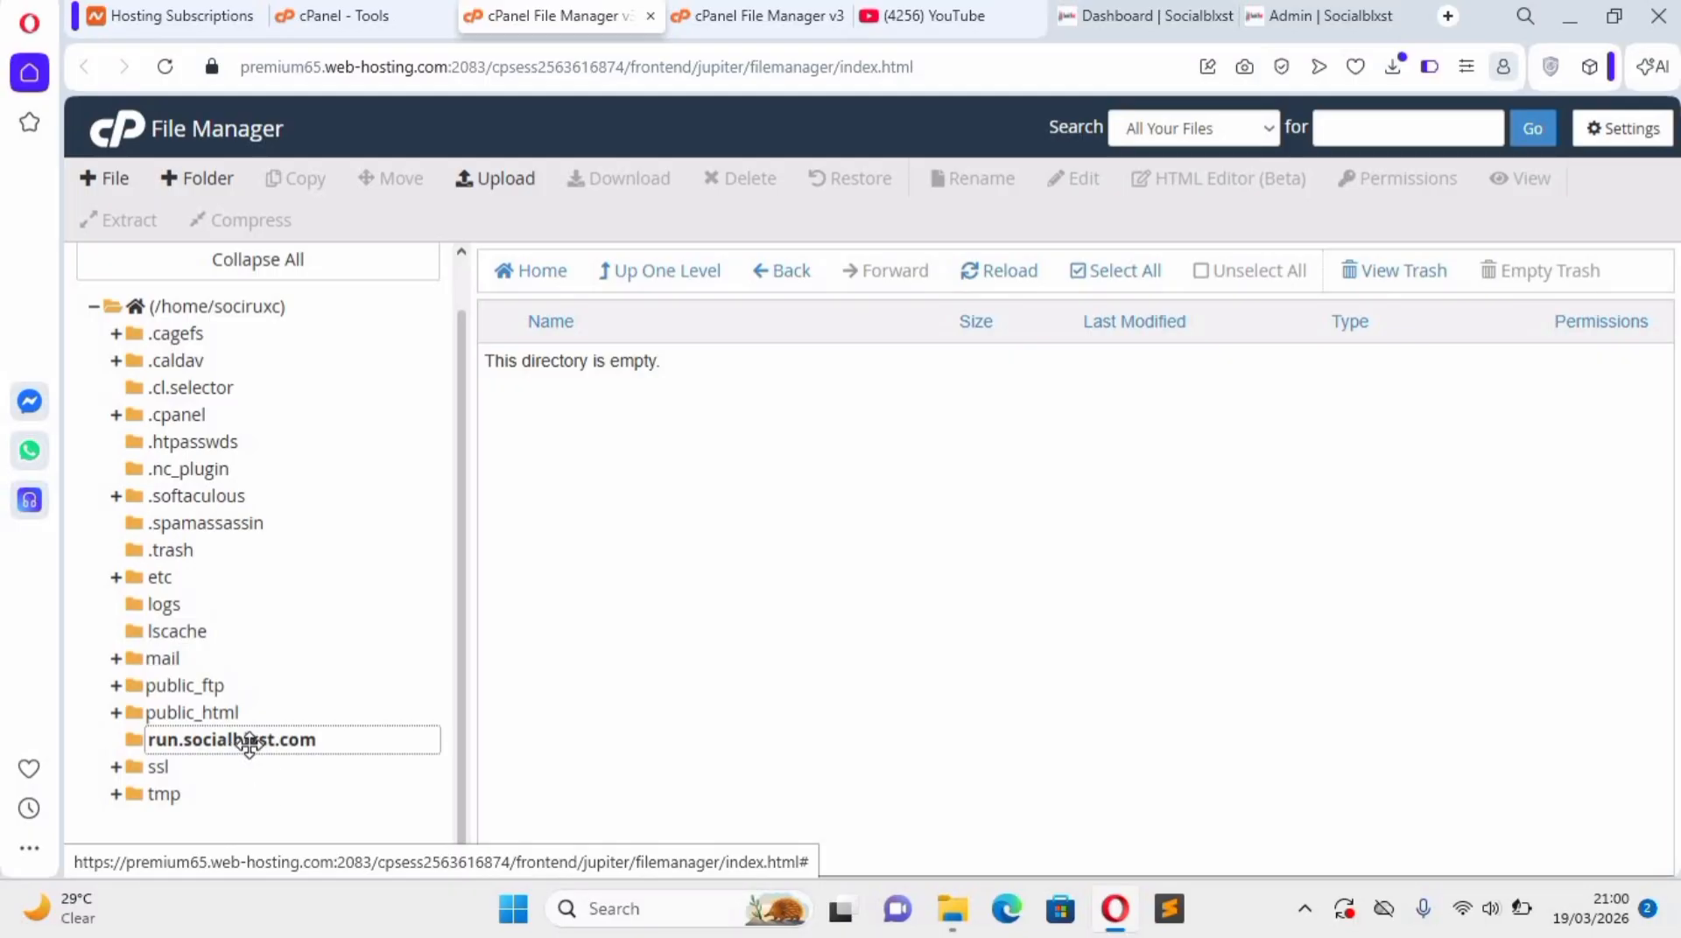
click(228, 714)
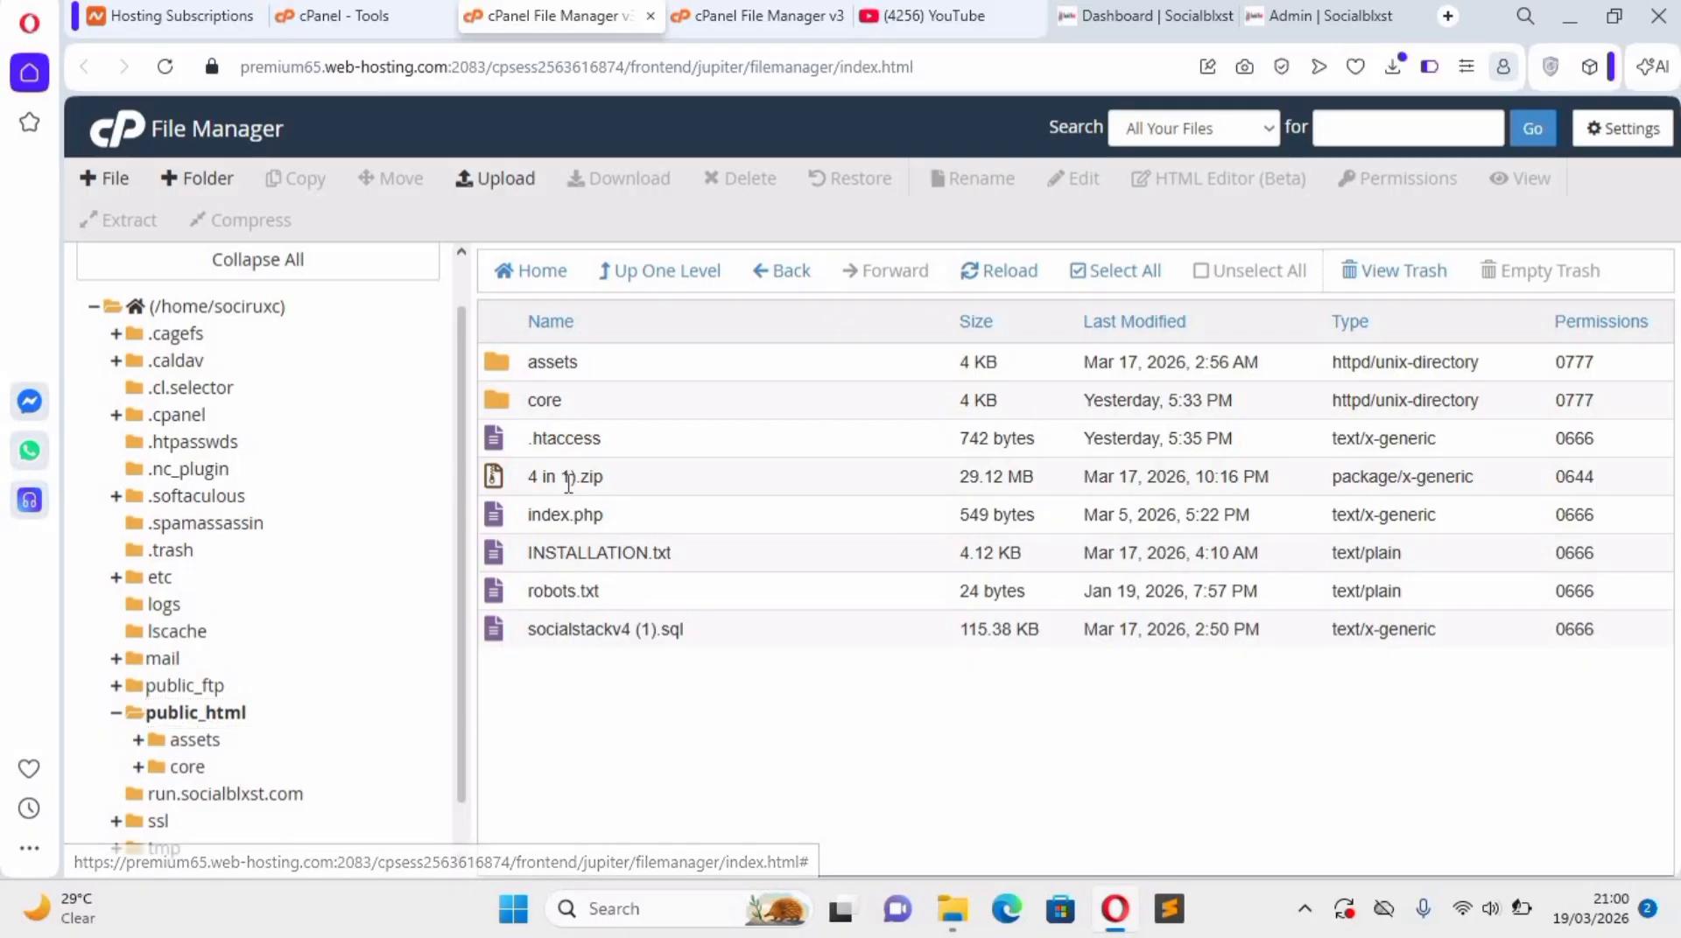
Delete the archive "4 in 1).zip" from public_html and reload the folder to check its contents.
click(569, 483)
right_click(569, 483)
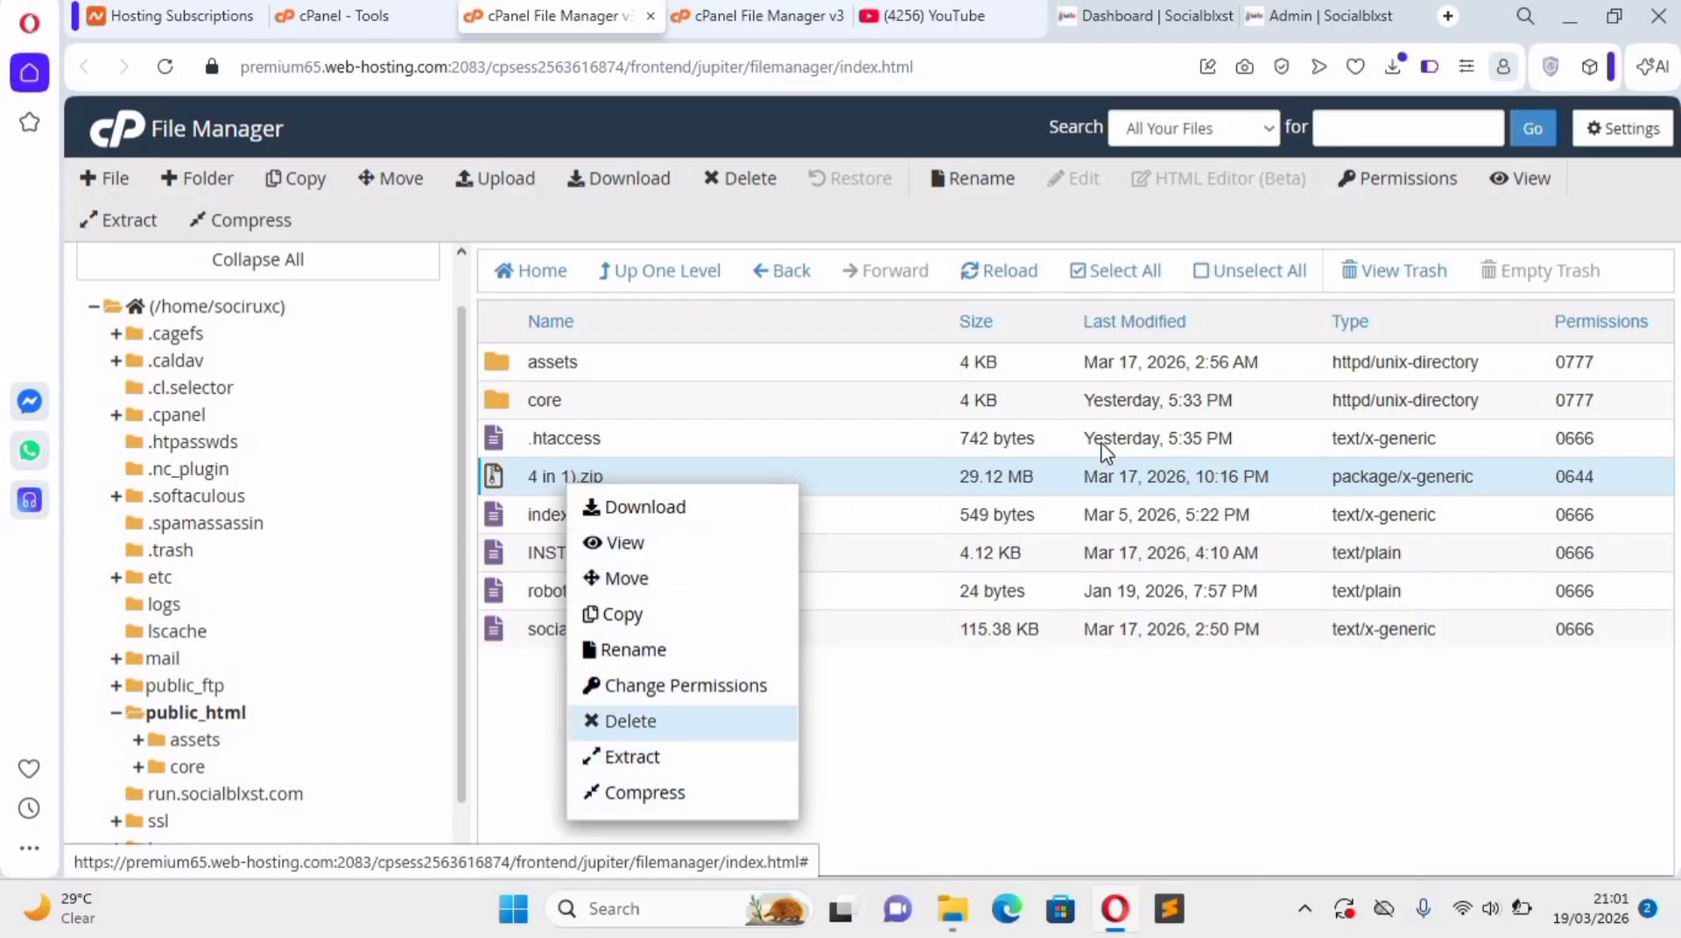
click(665, 722)
key(Return)
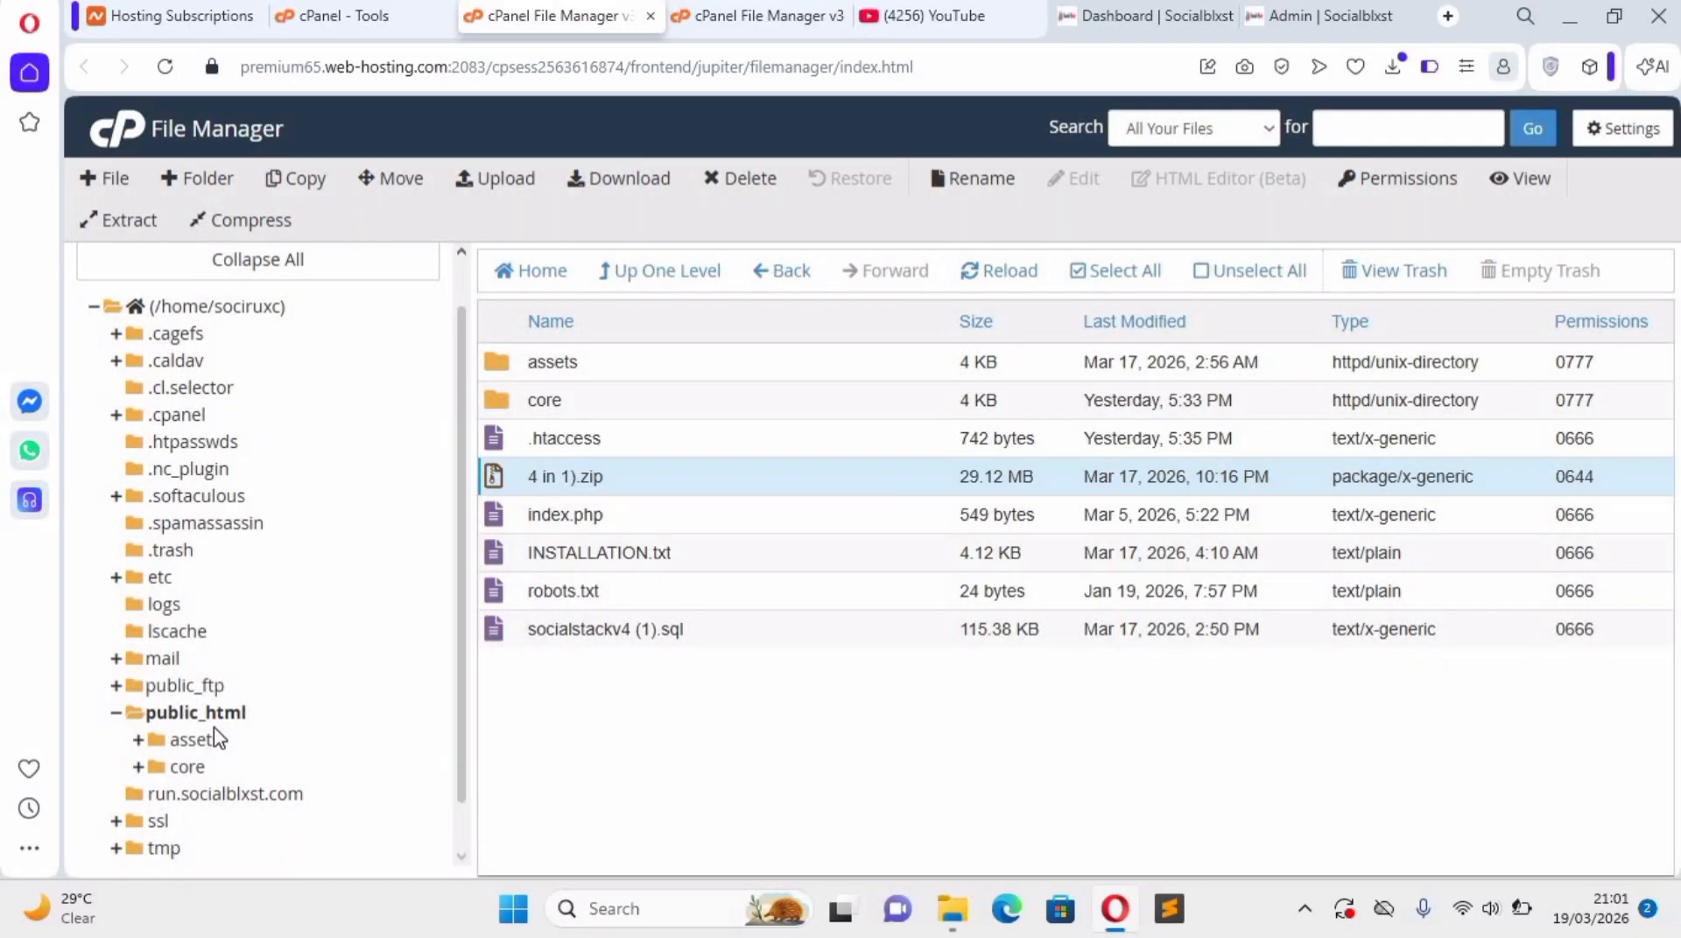
click(223, 797)
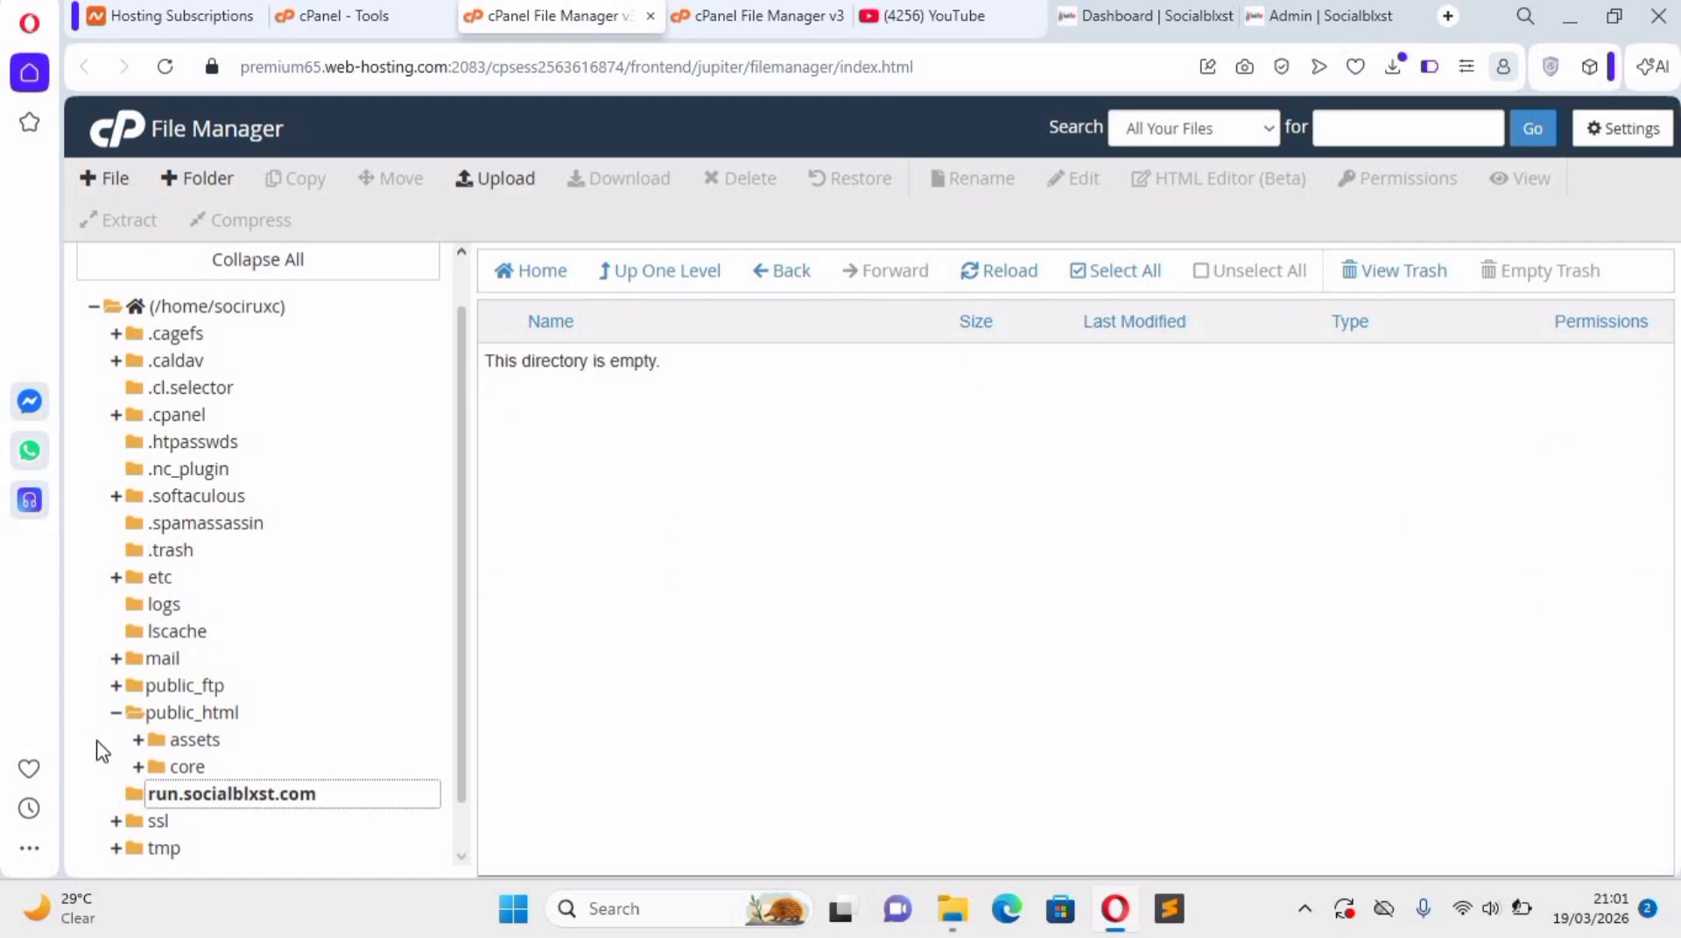
click(151, 713)
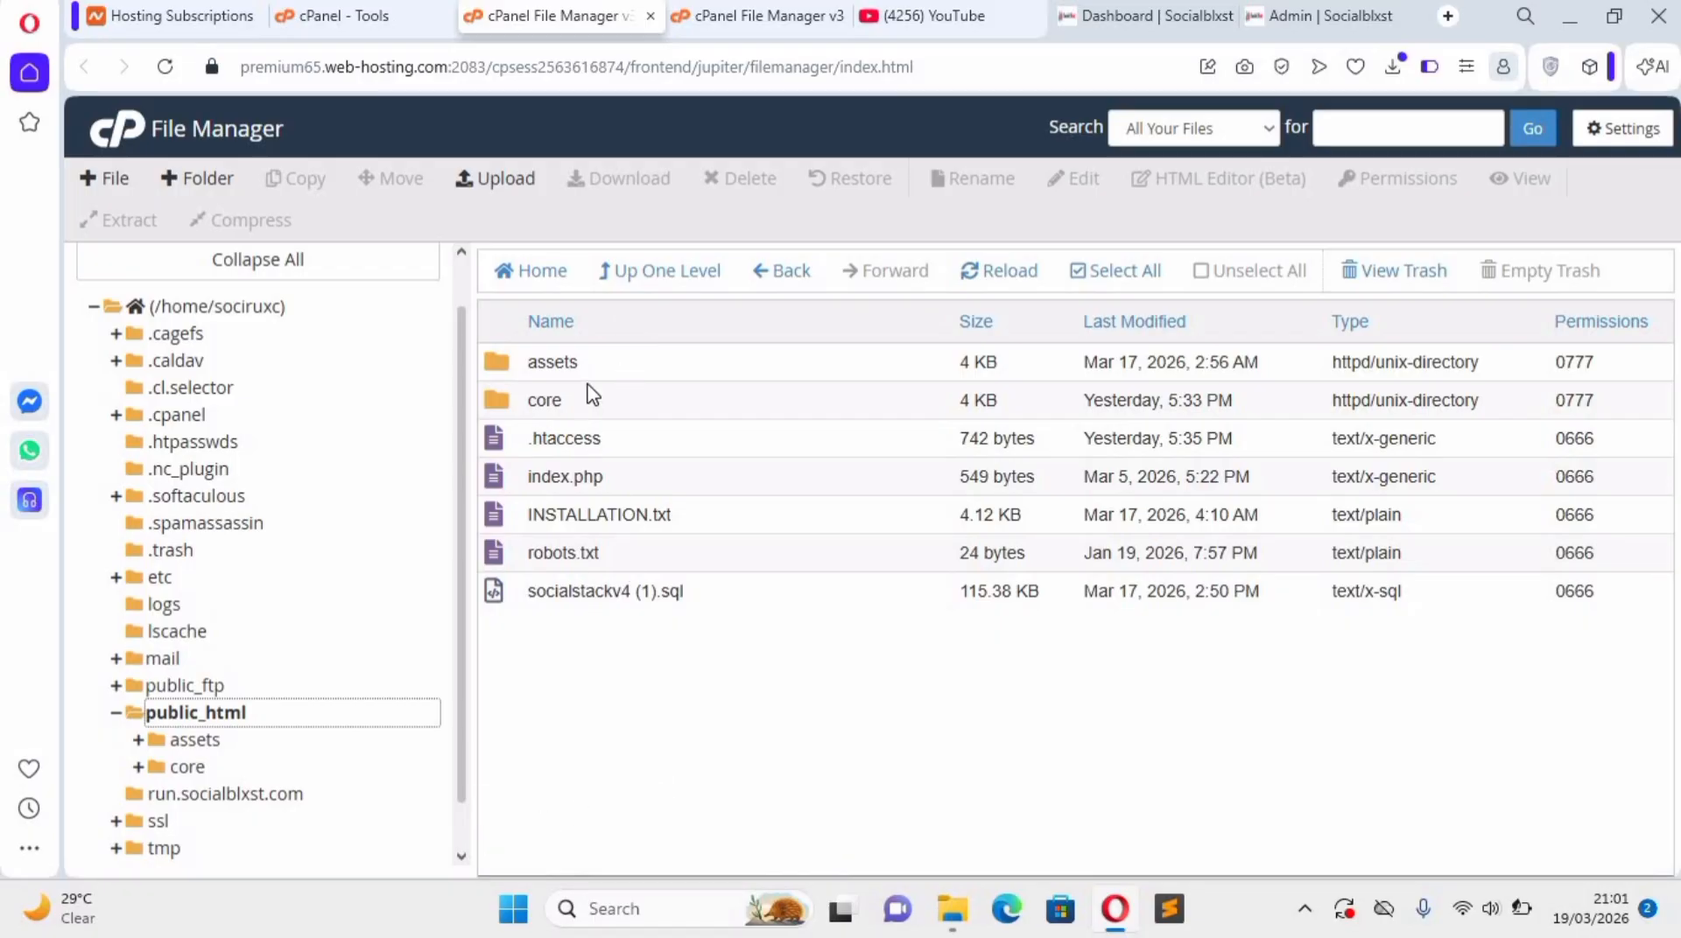
Restore "4 in 1).zip" from the trash to its original location in public_html.
click(262, 798)
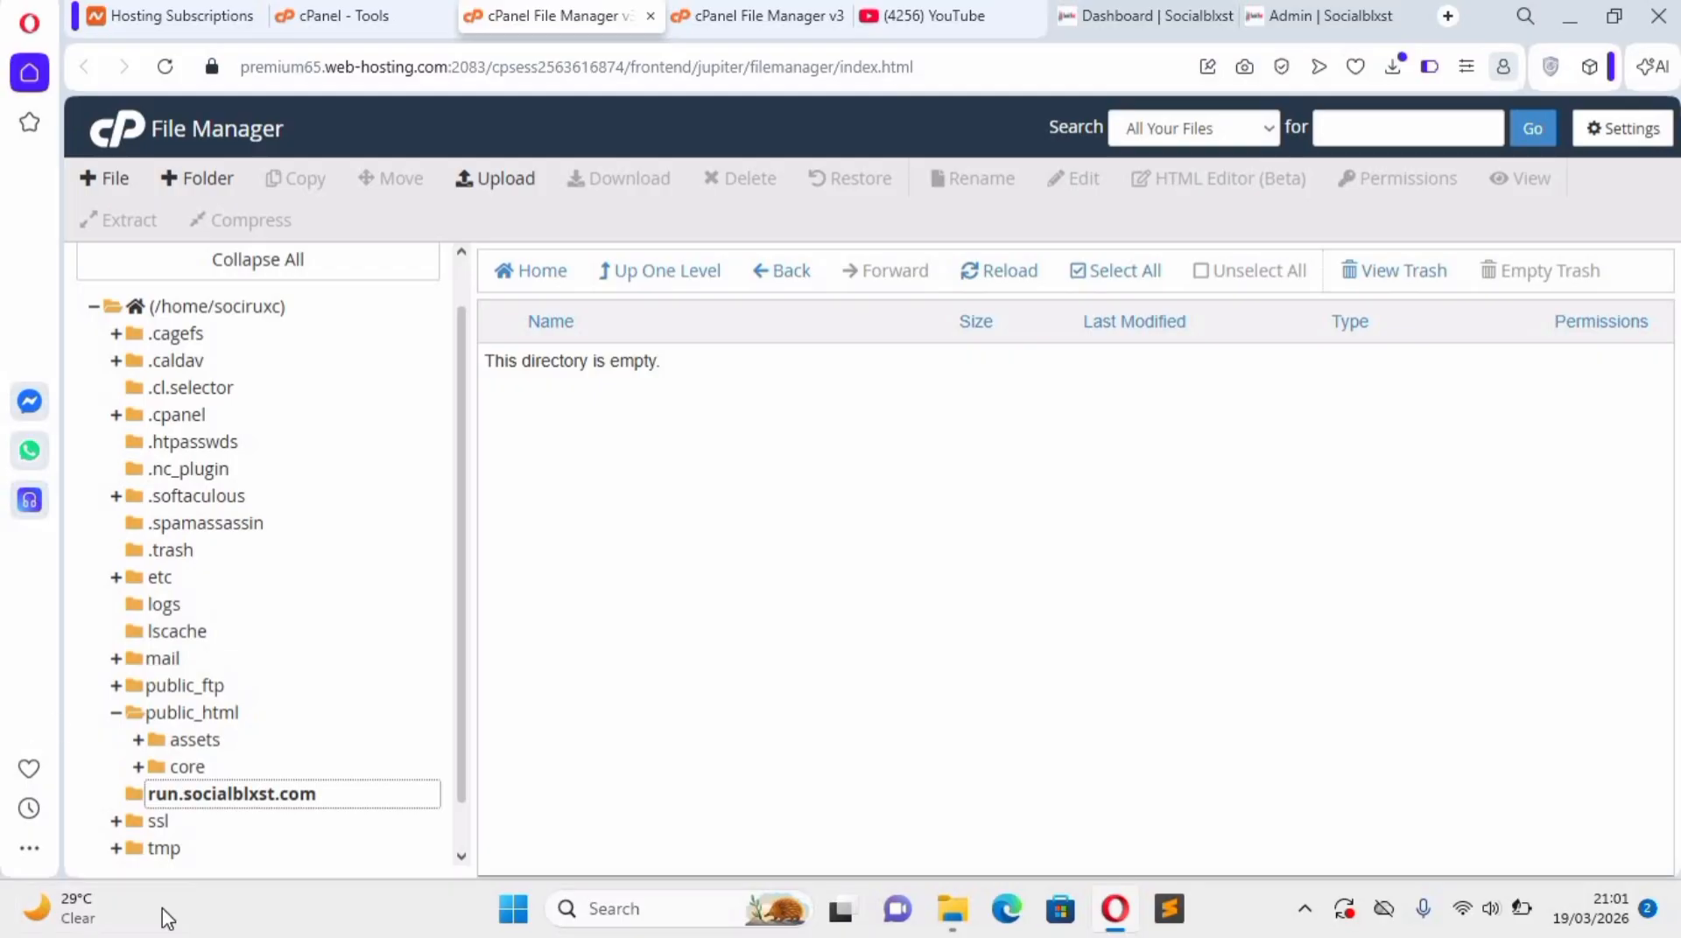
click(1411, 279)
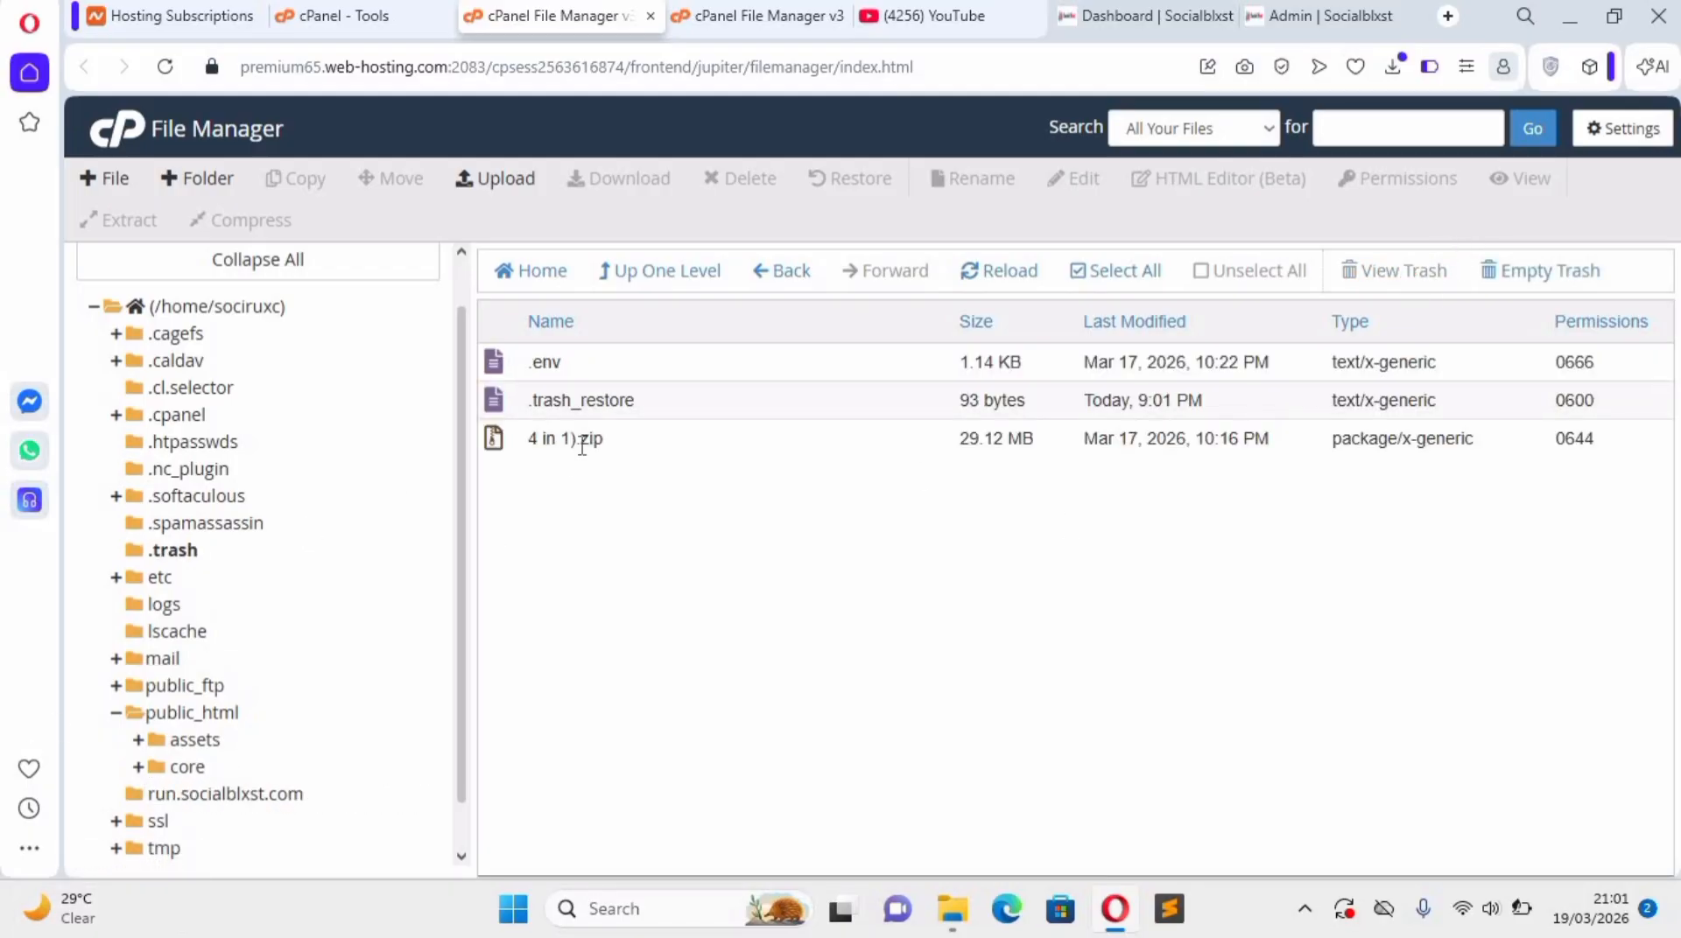
click(560, 440)
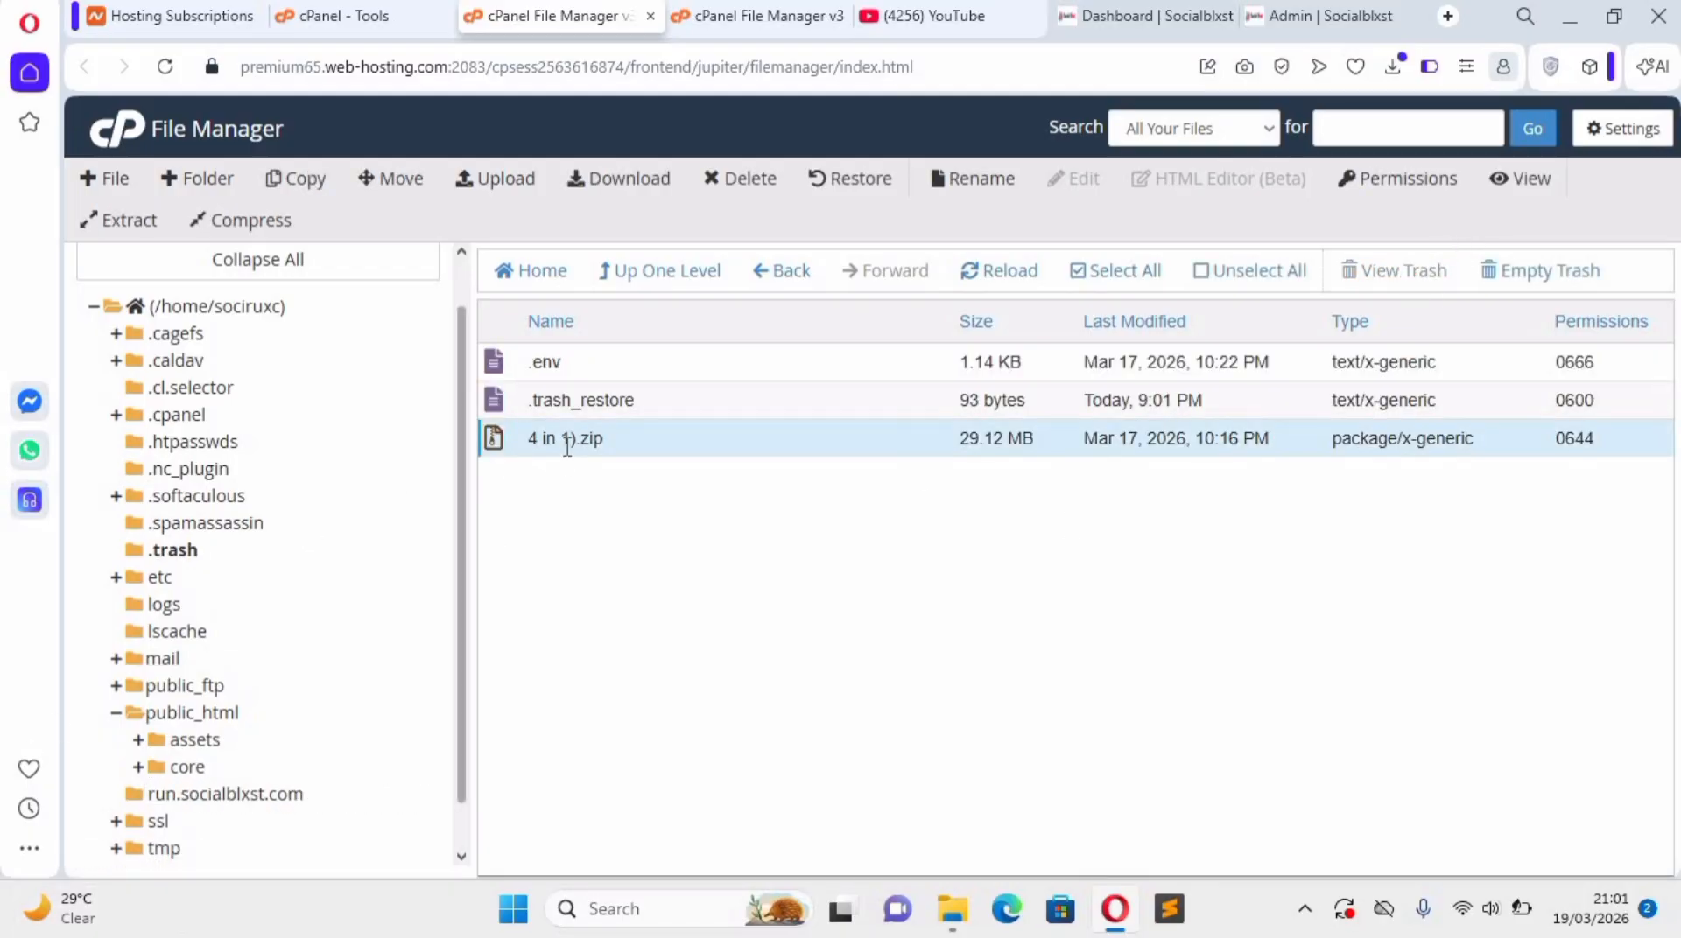
right_click(620, 446)
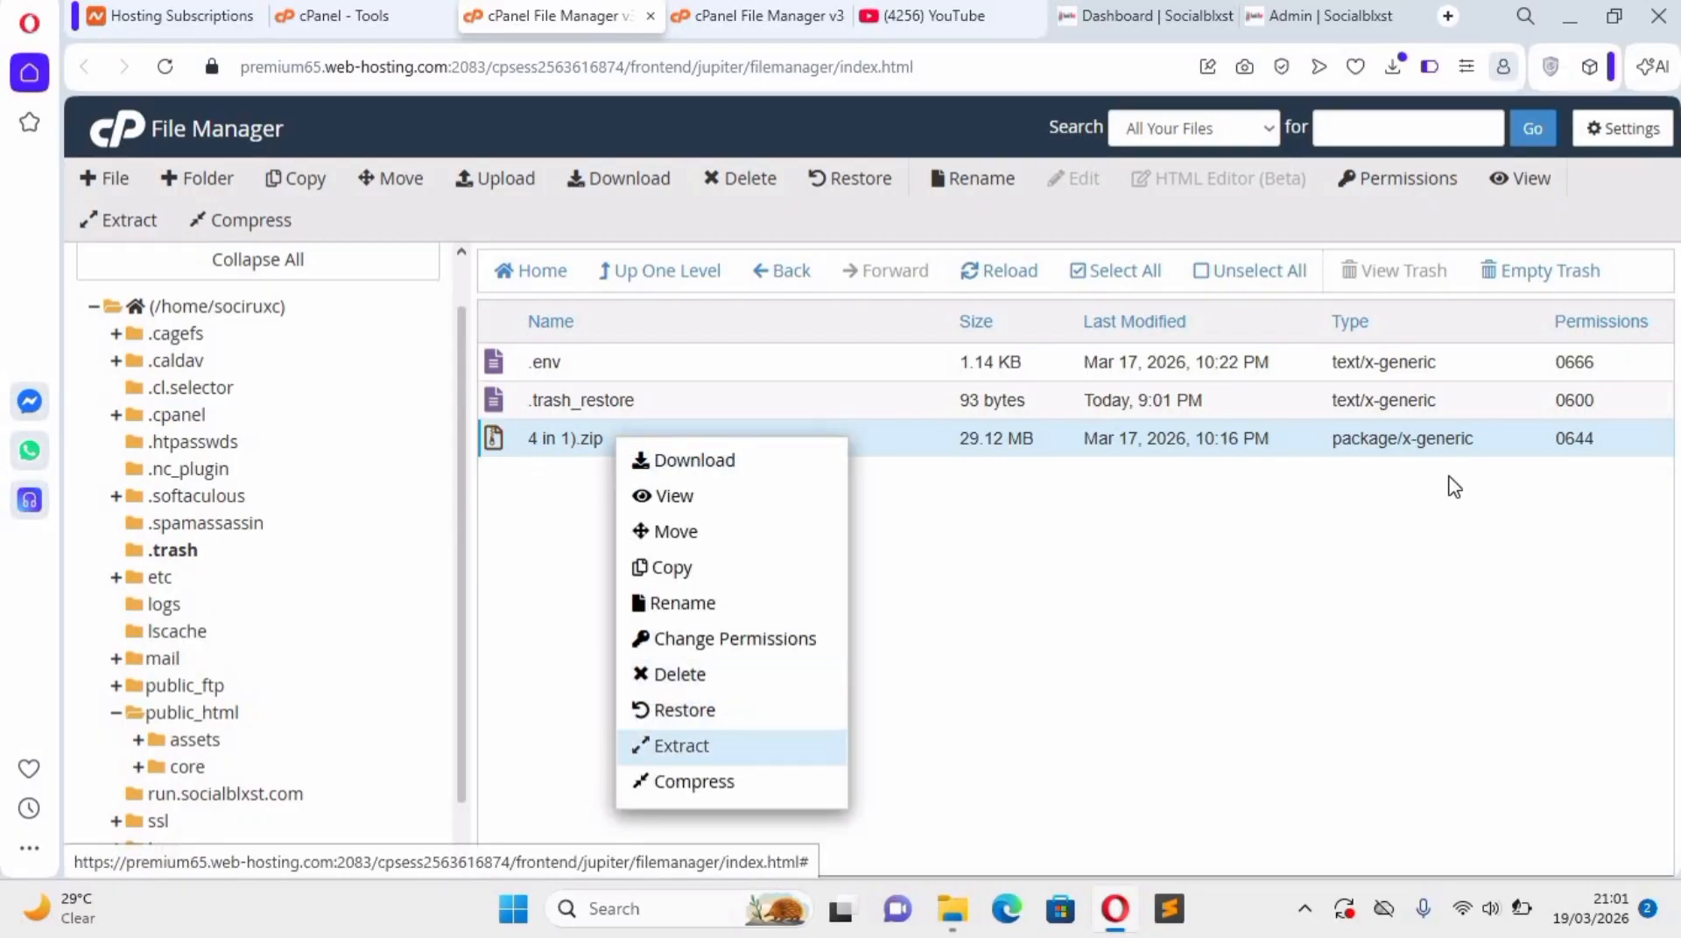
click(1235, 281)
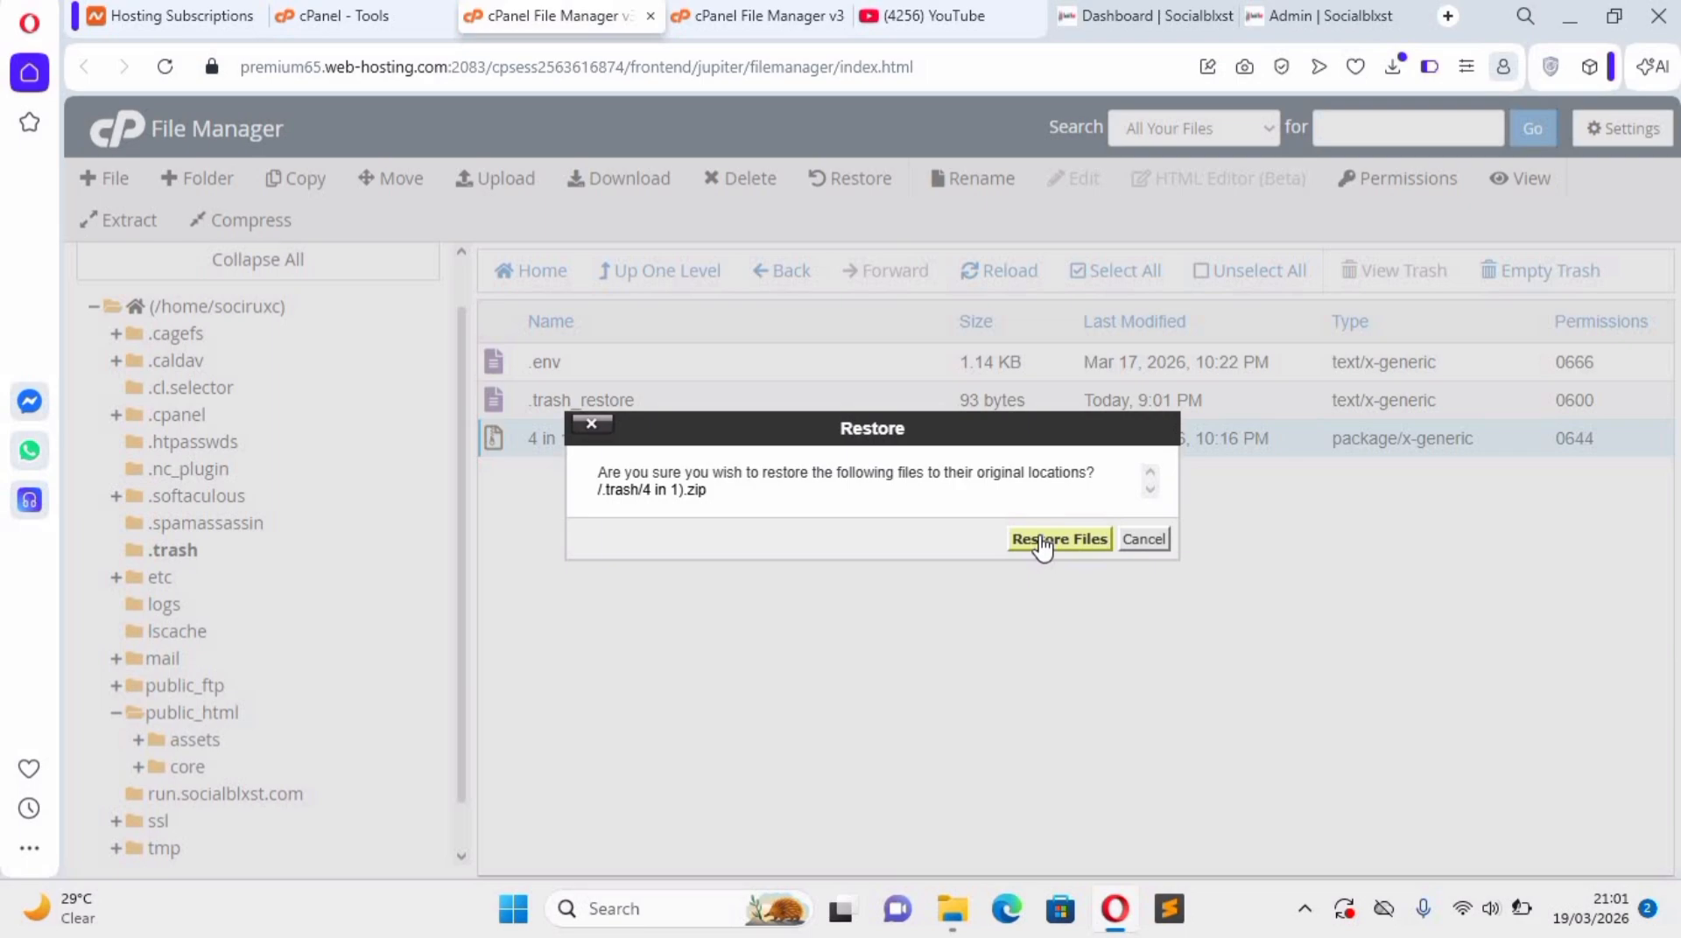
click(1042, 542)
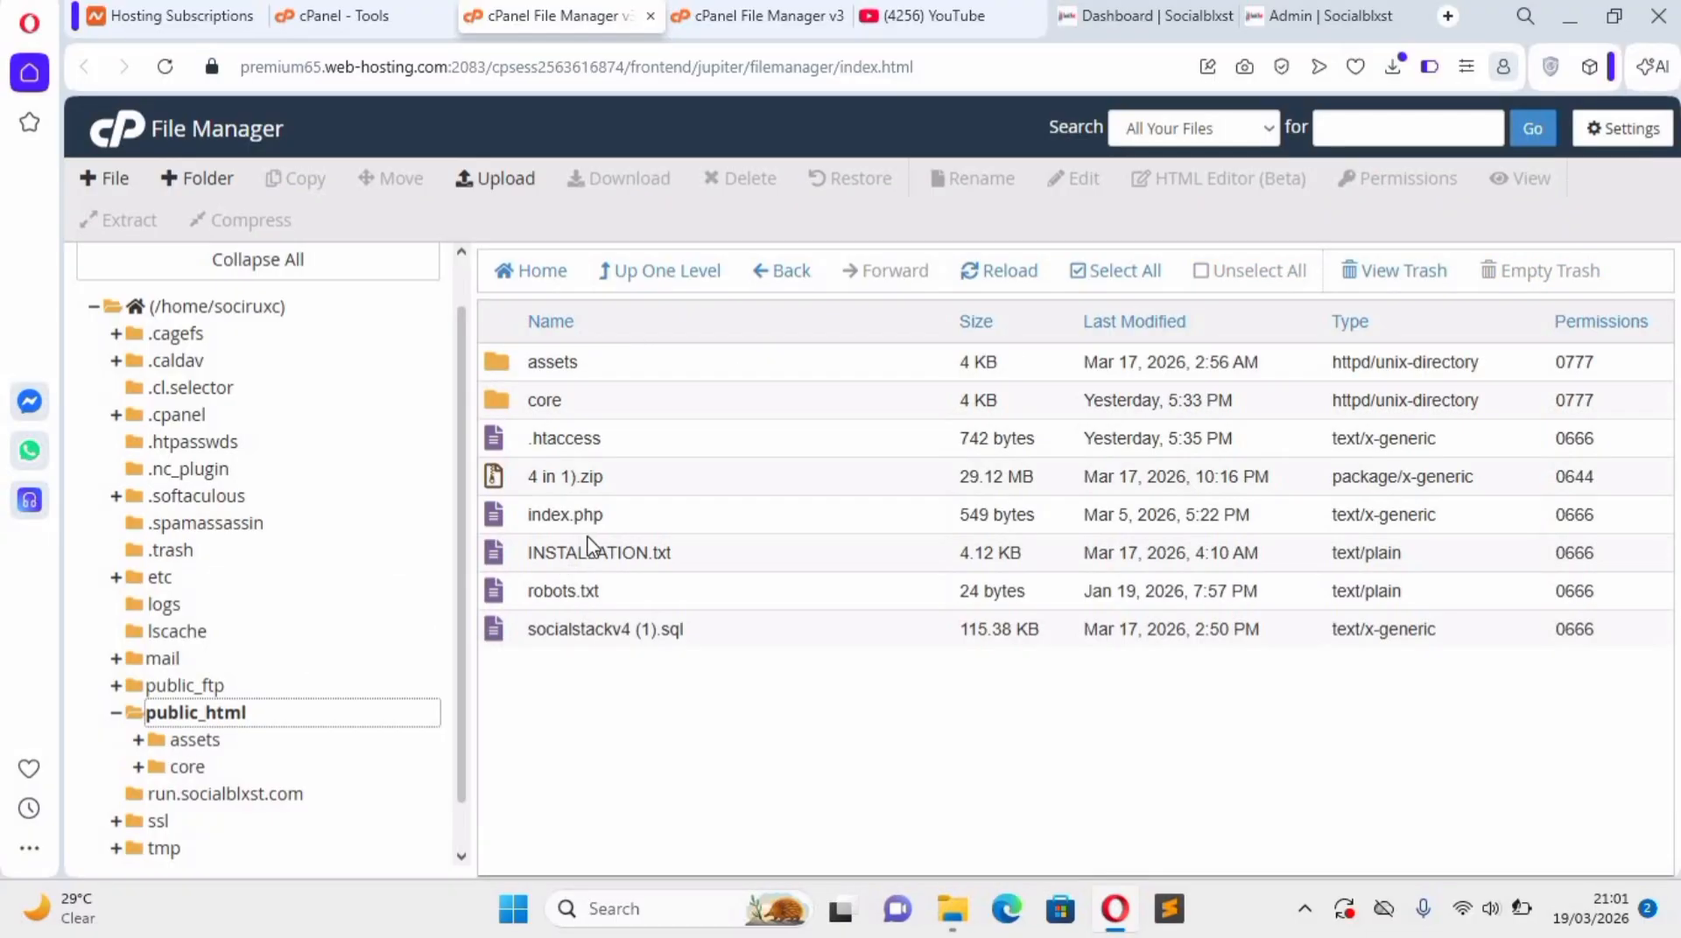
Download "4 in 1).zip" from public_html and view the browser's list of downloads.
right_click(571, 478)
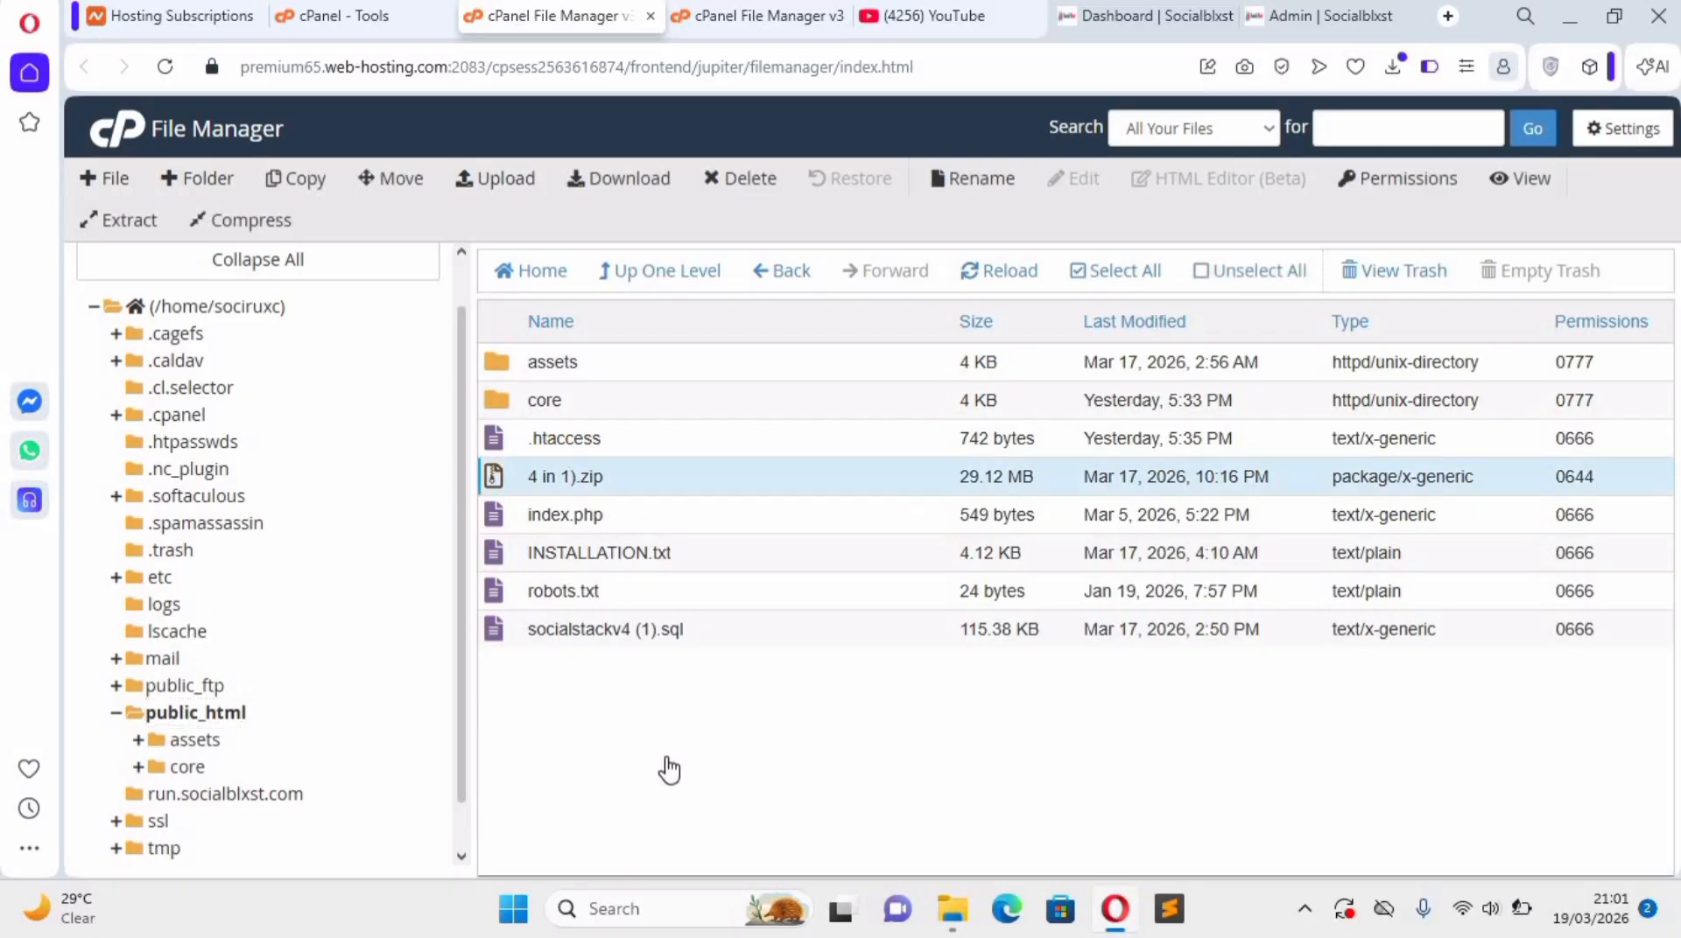
click(1049, 182)
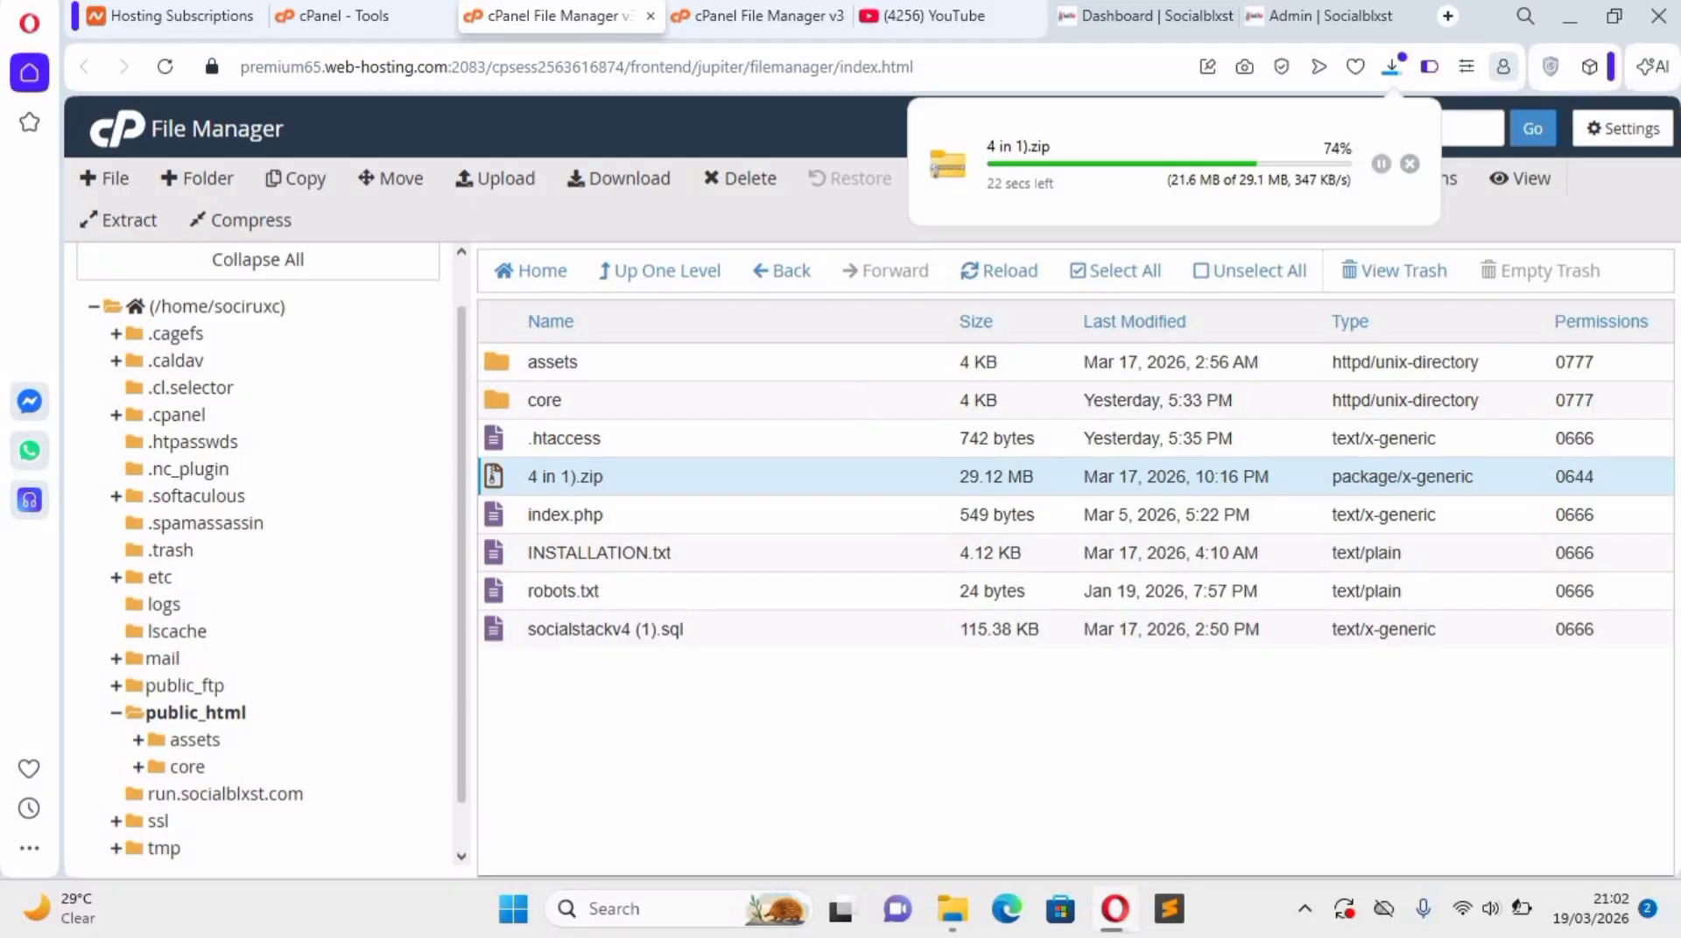
right_click(480, 161)
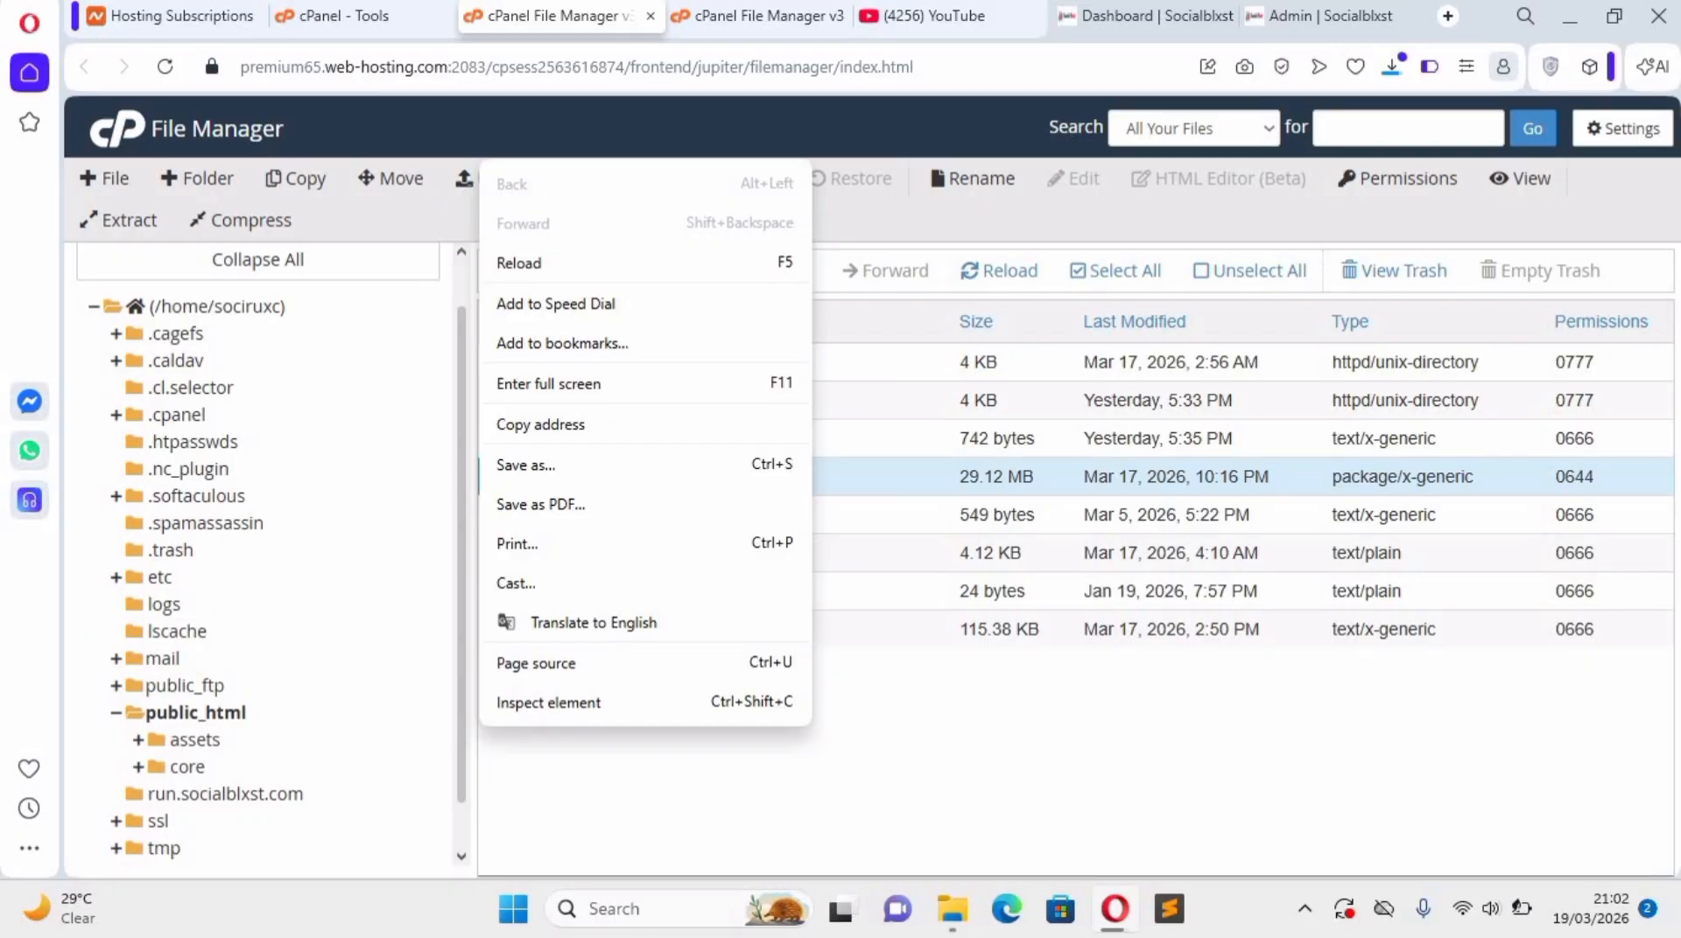
click(1391, 70)
click(1392, 68)
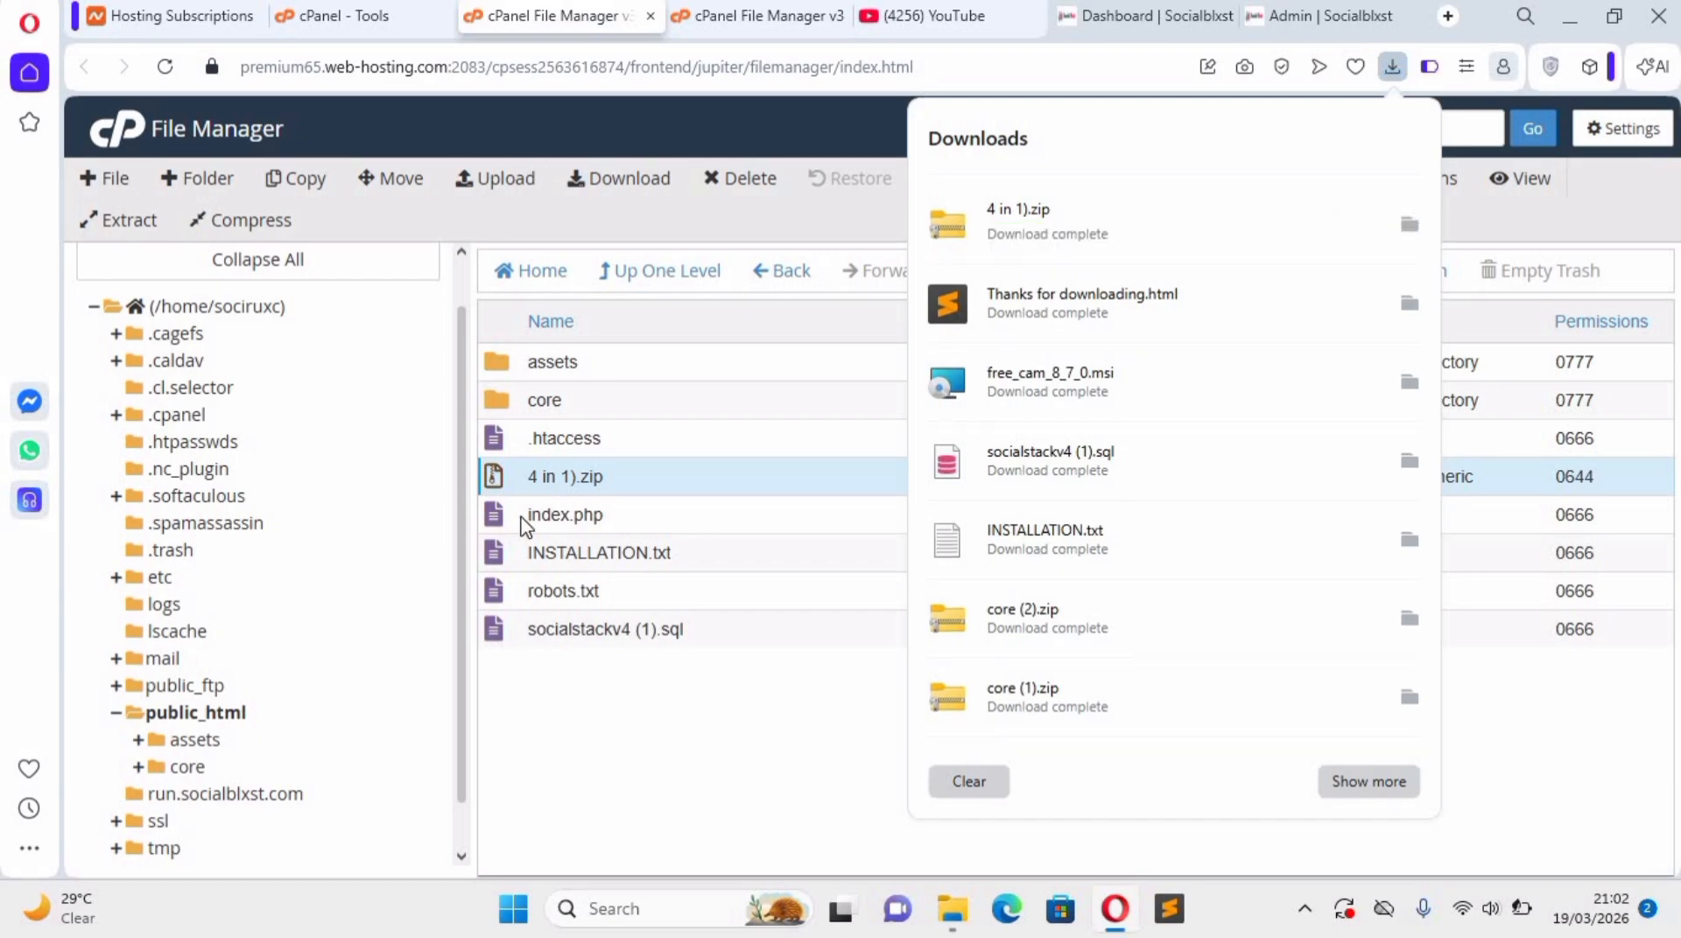
Upload "4 in 1).zip" to the run.socialblxst.com folder.
click(232, 794)
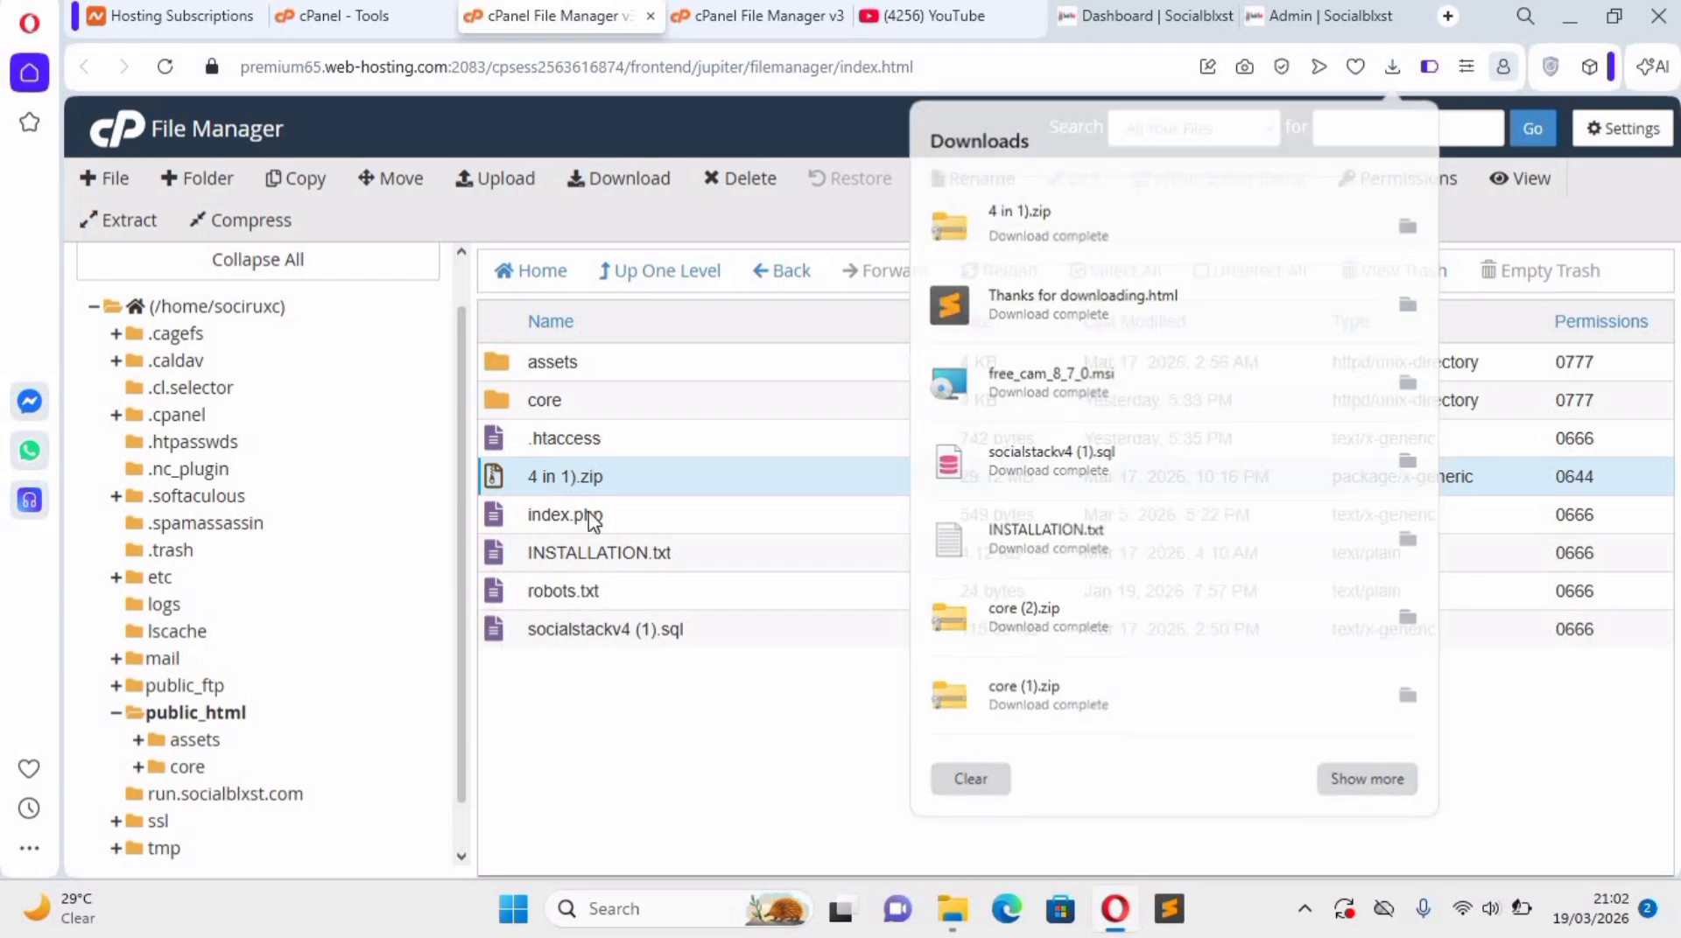
click(480, 189)
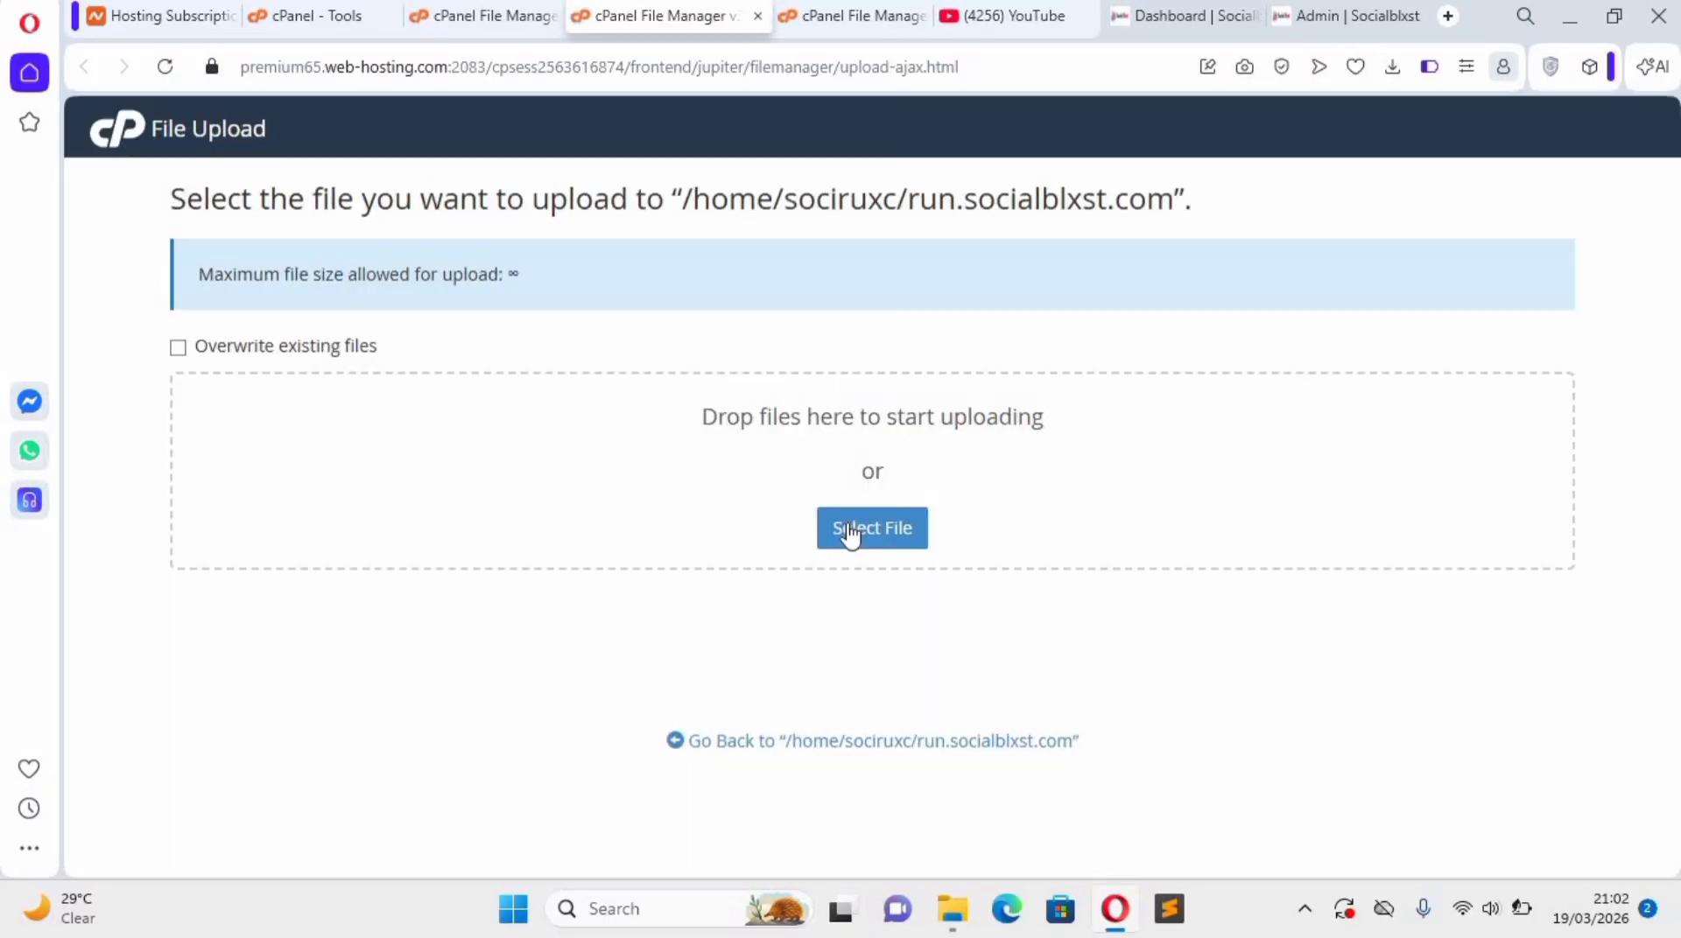
click(849, 534)
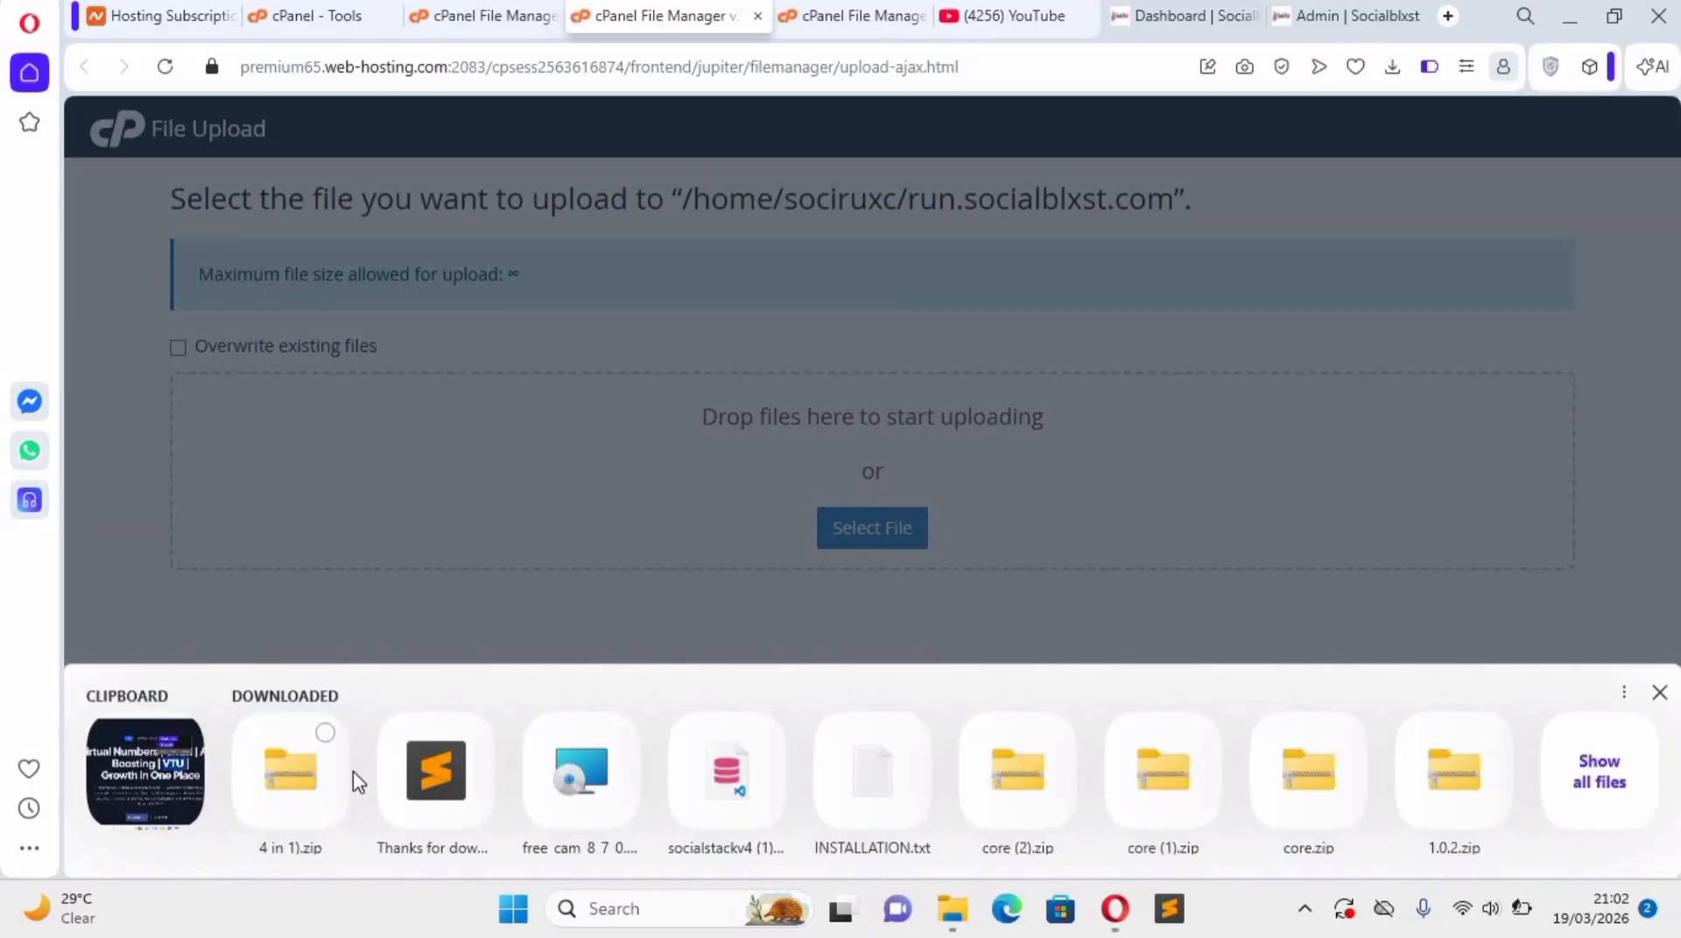
click(359, 782)
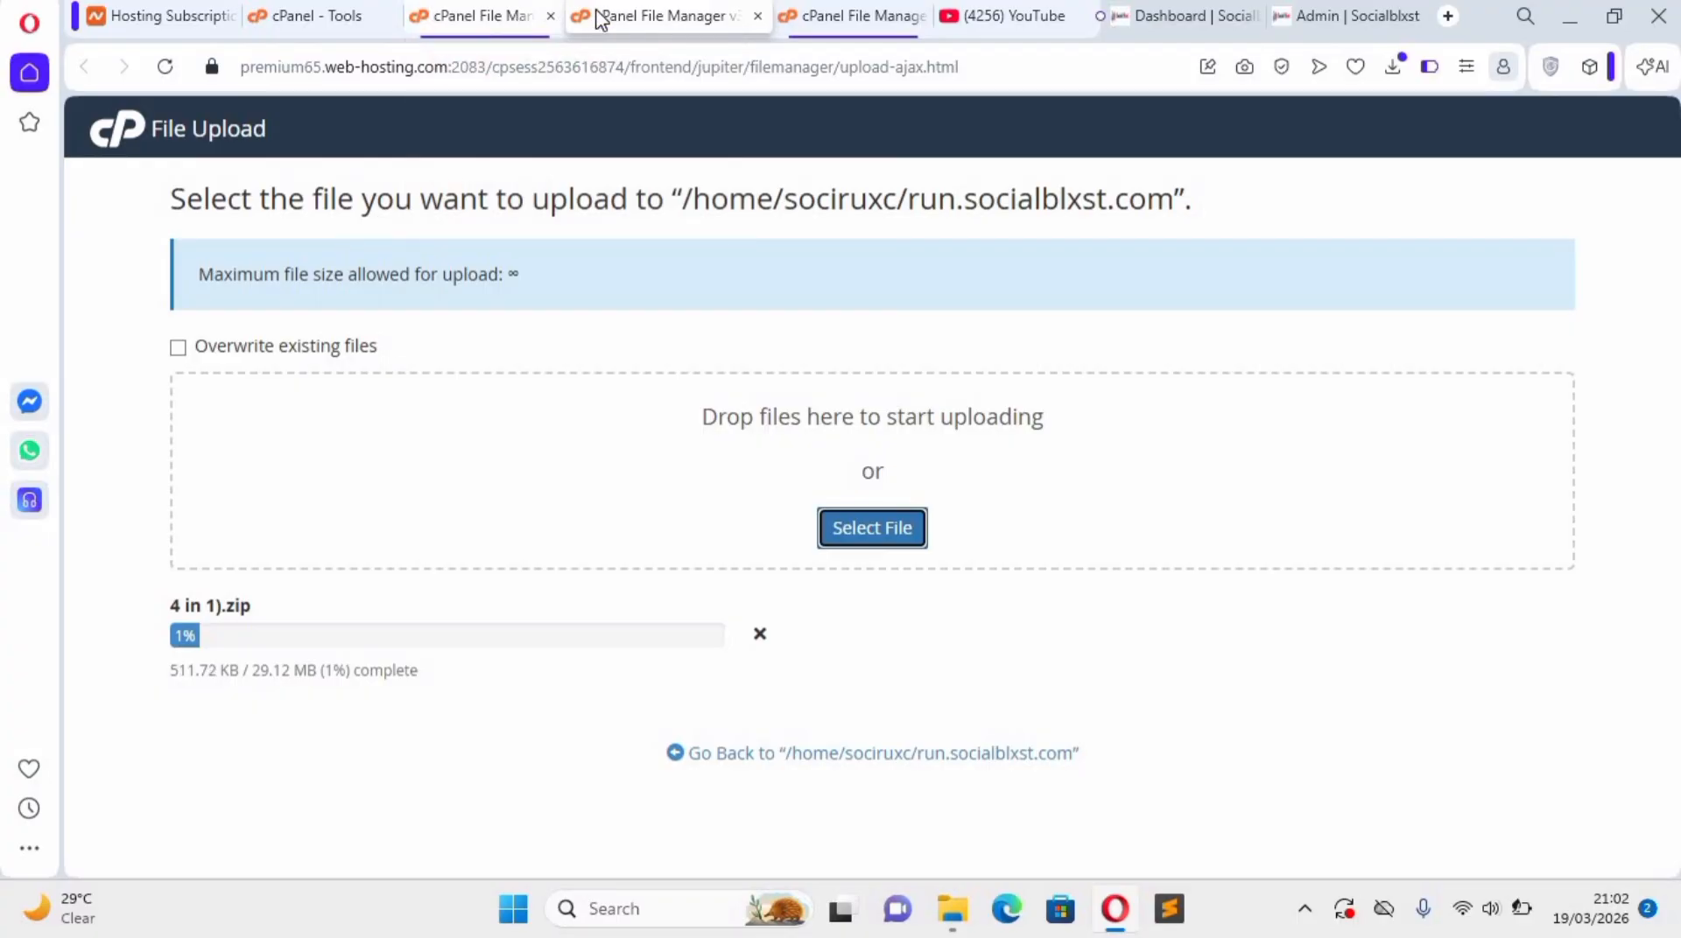
Return to the cPanel tools page, search for "dat" and open the Database Wizard.
click(487, 29)
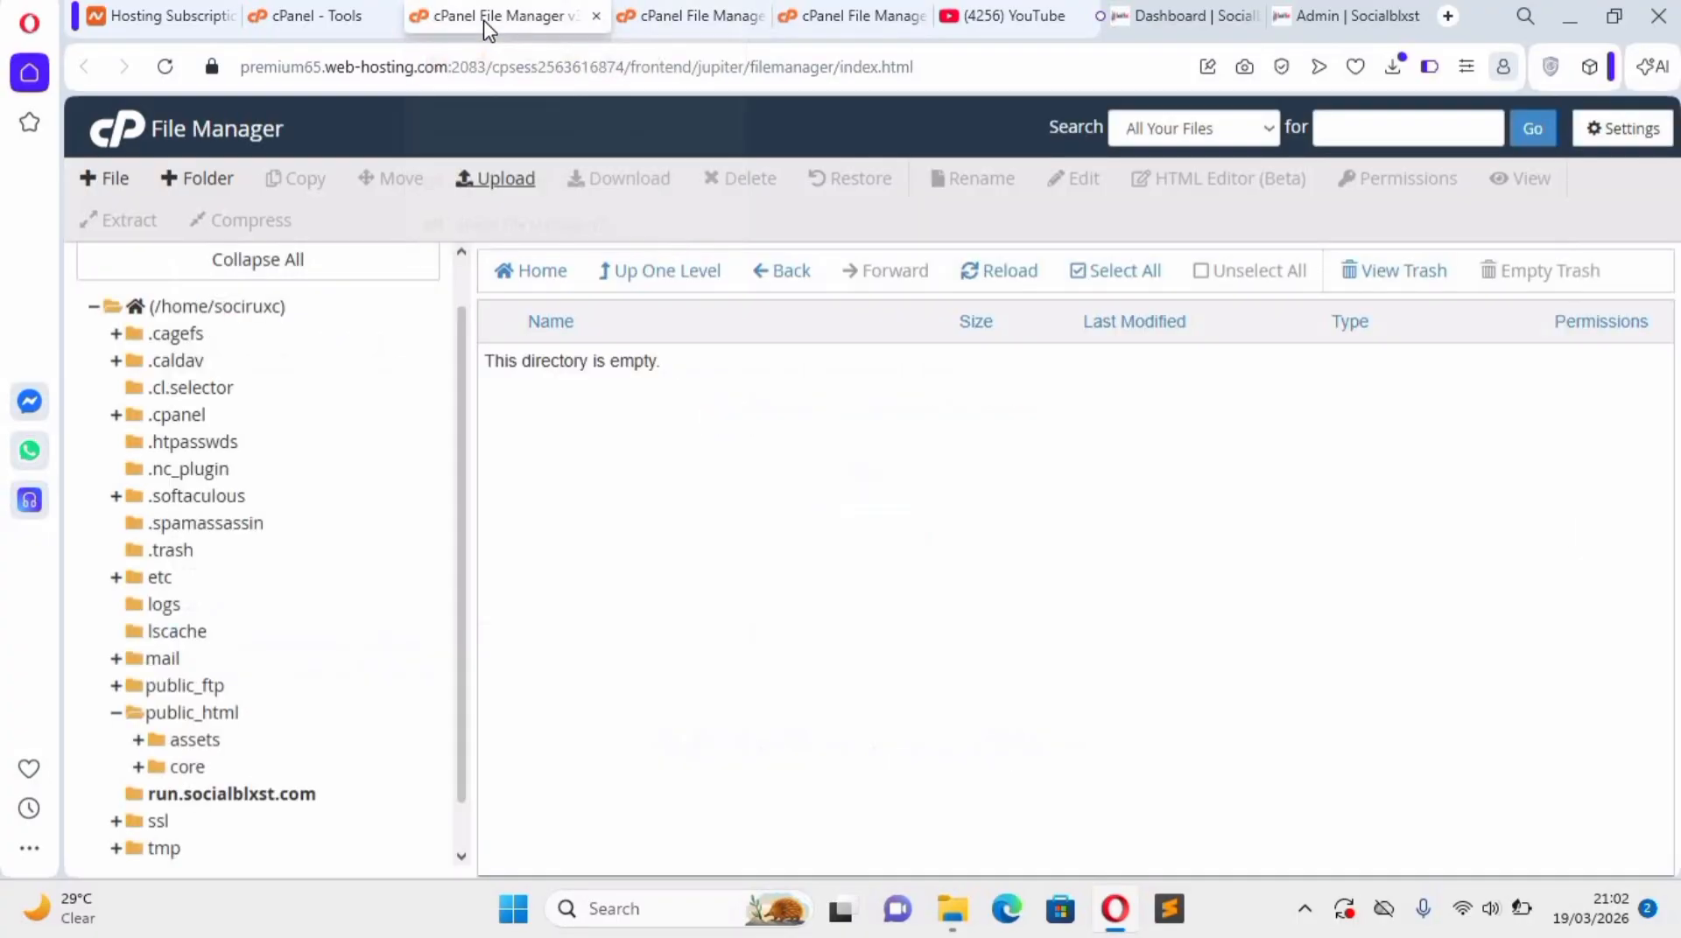
click(308, 26)
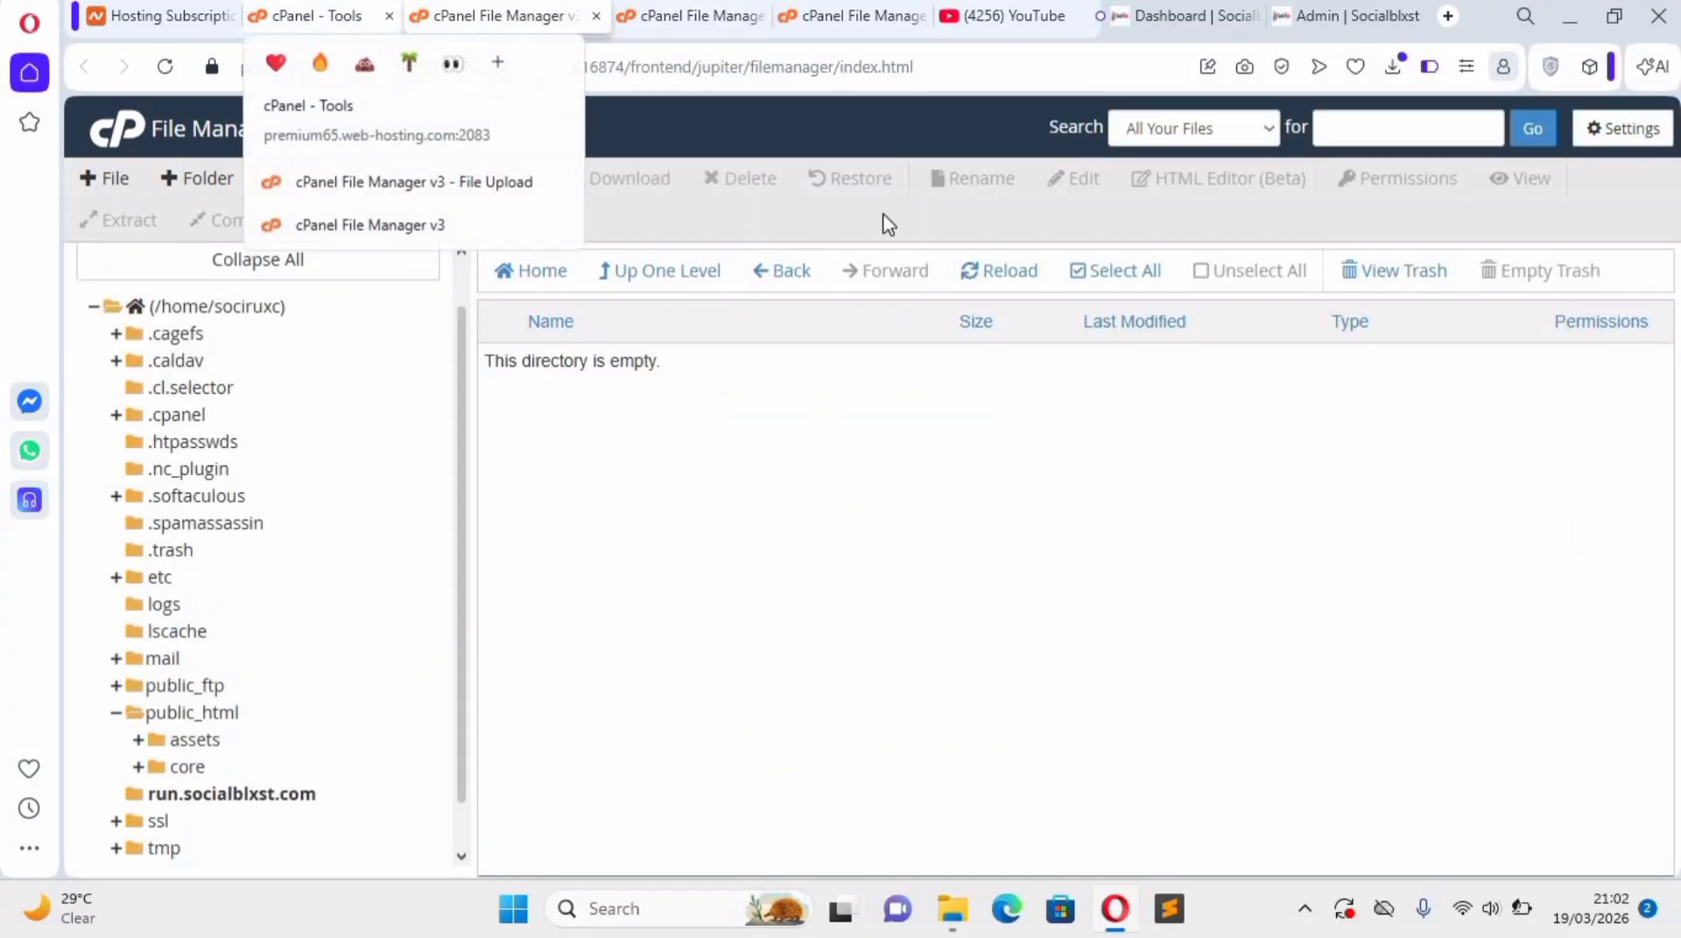
click(1169, 140)
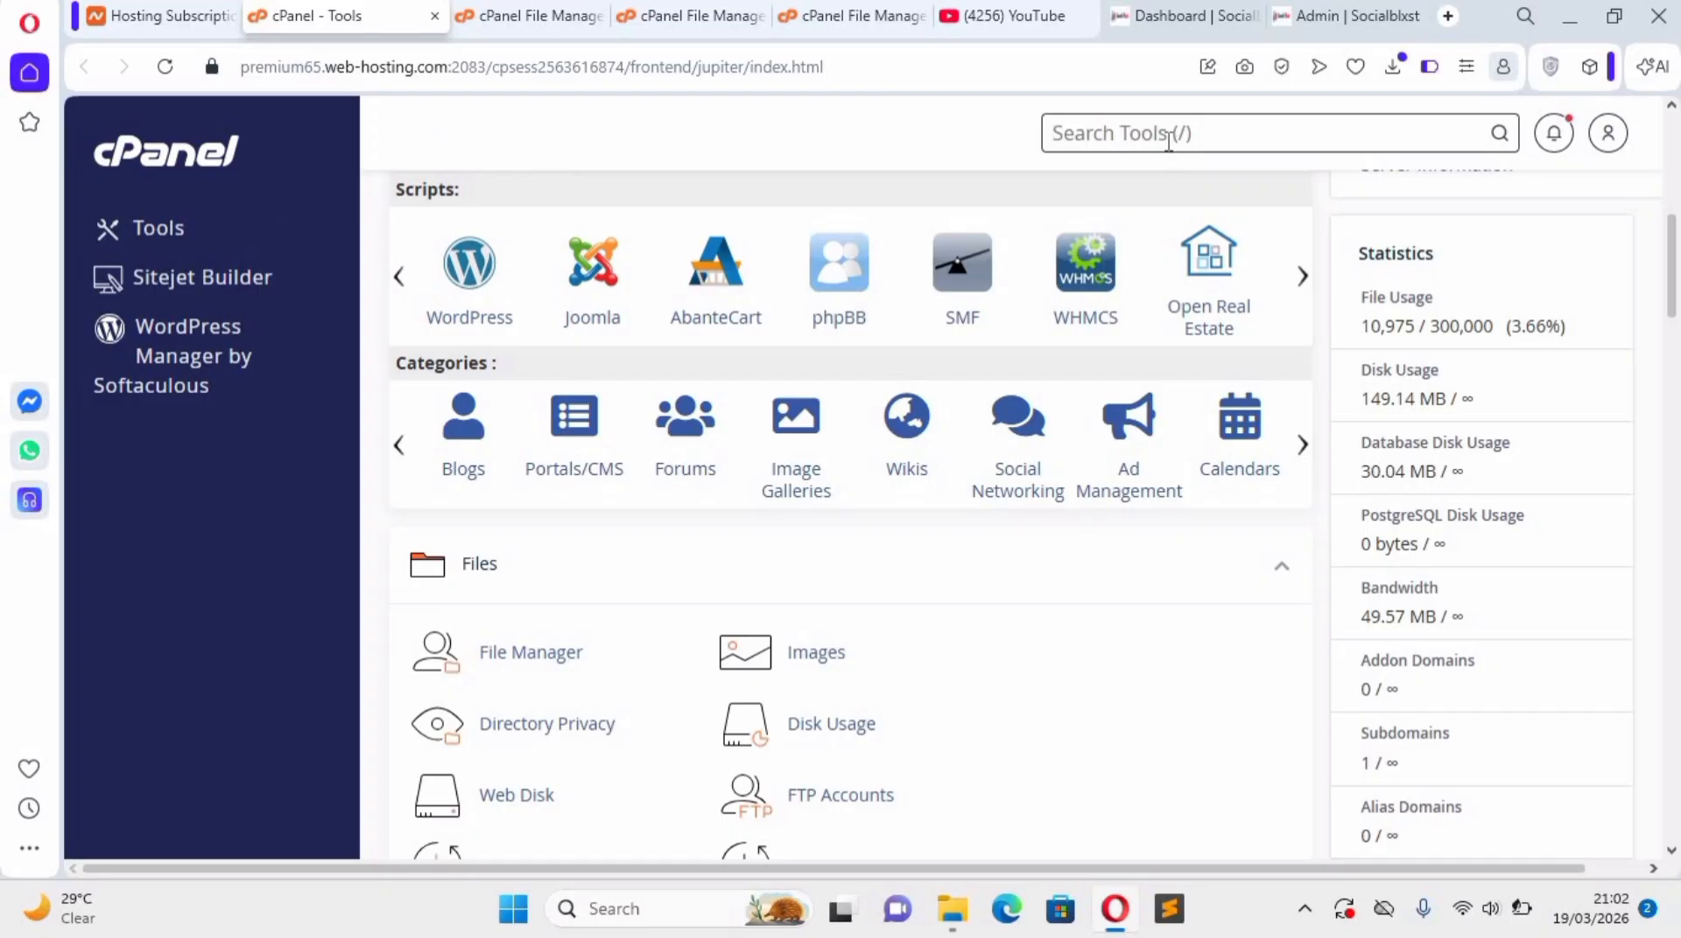
text(da)
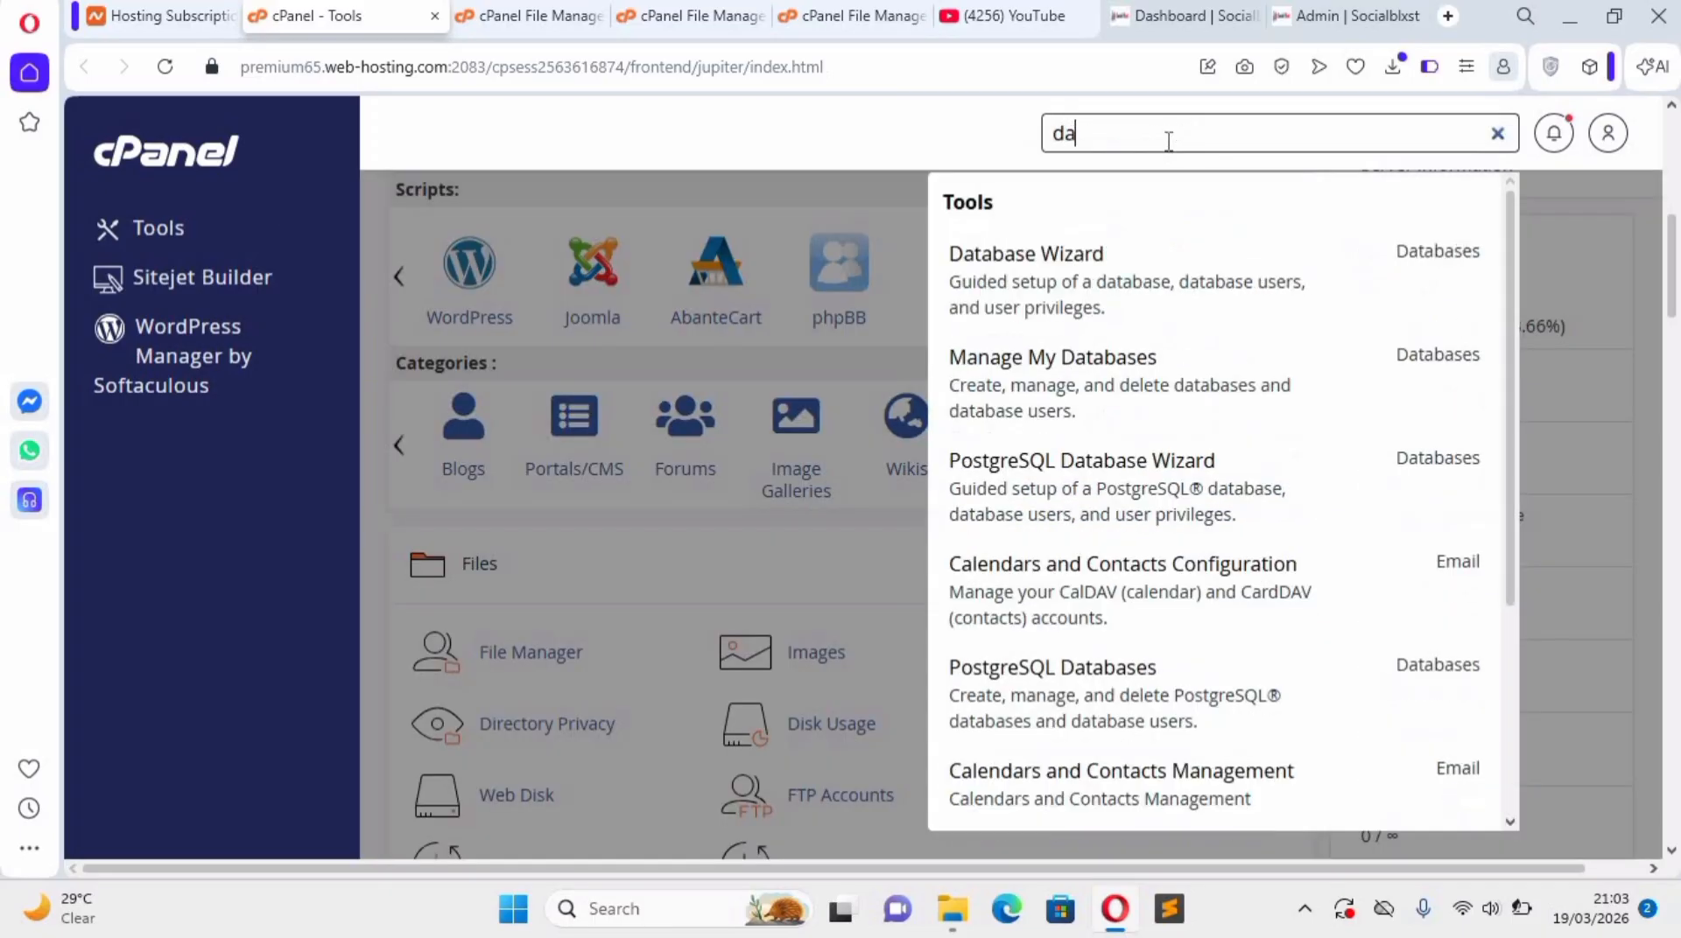
text(t)
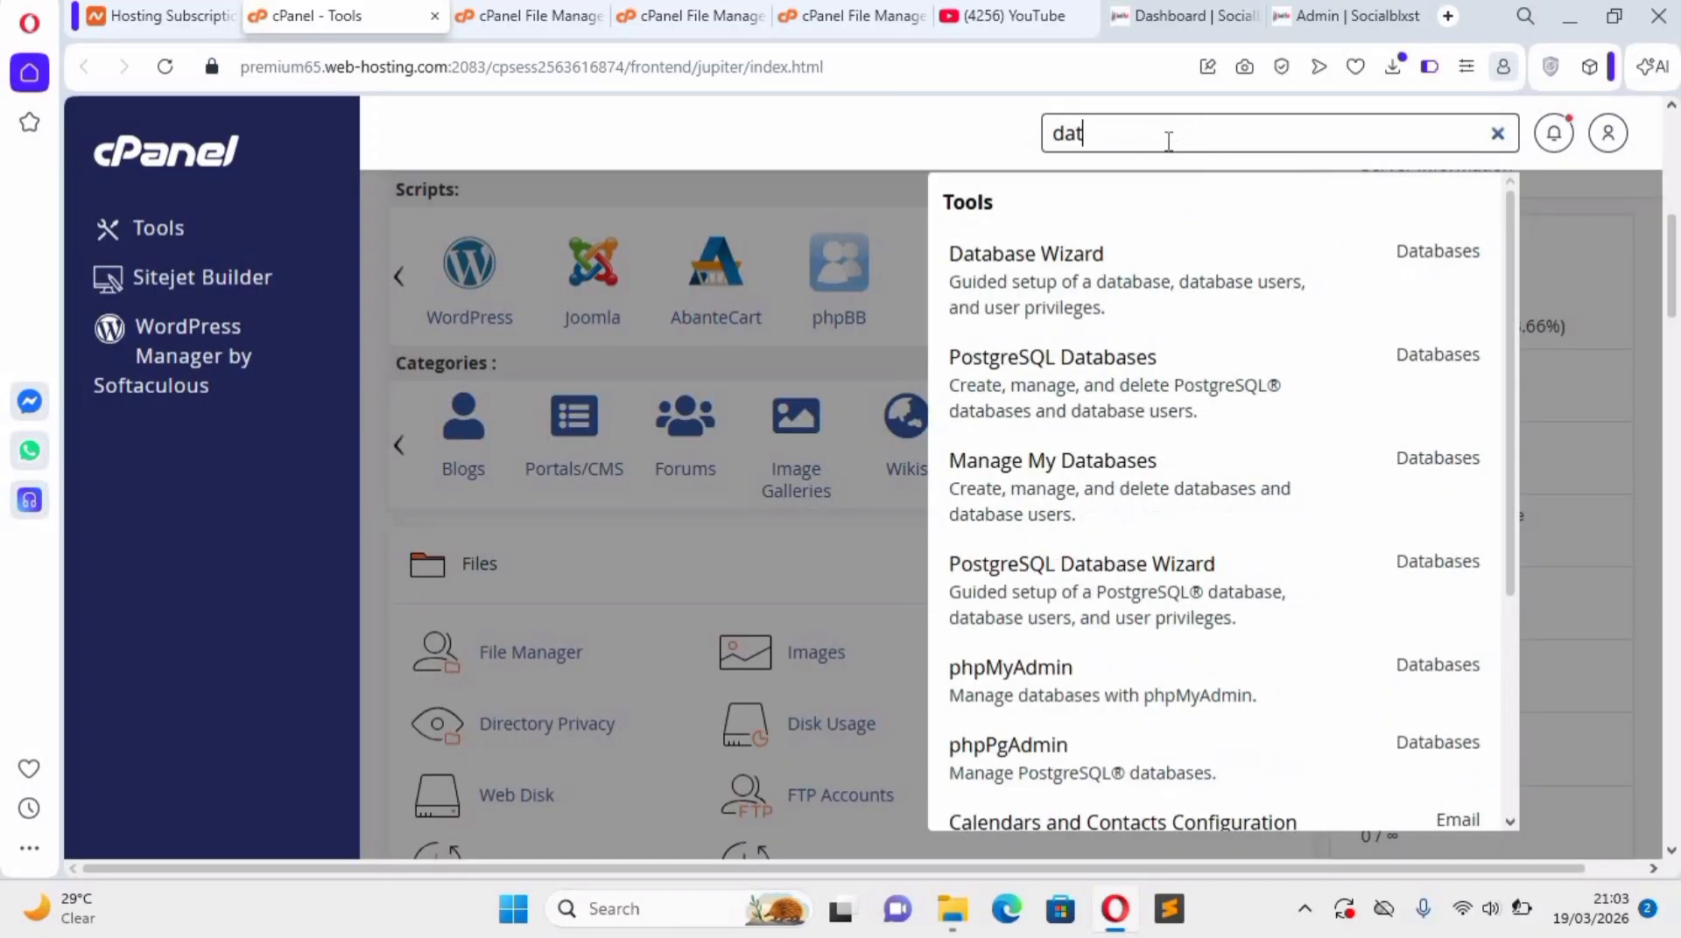
click(1187, 292)
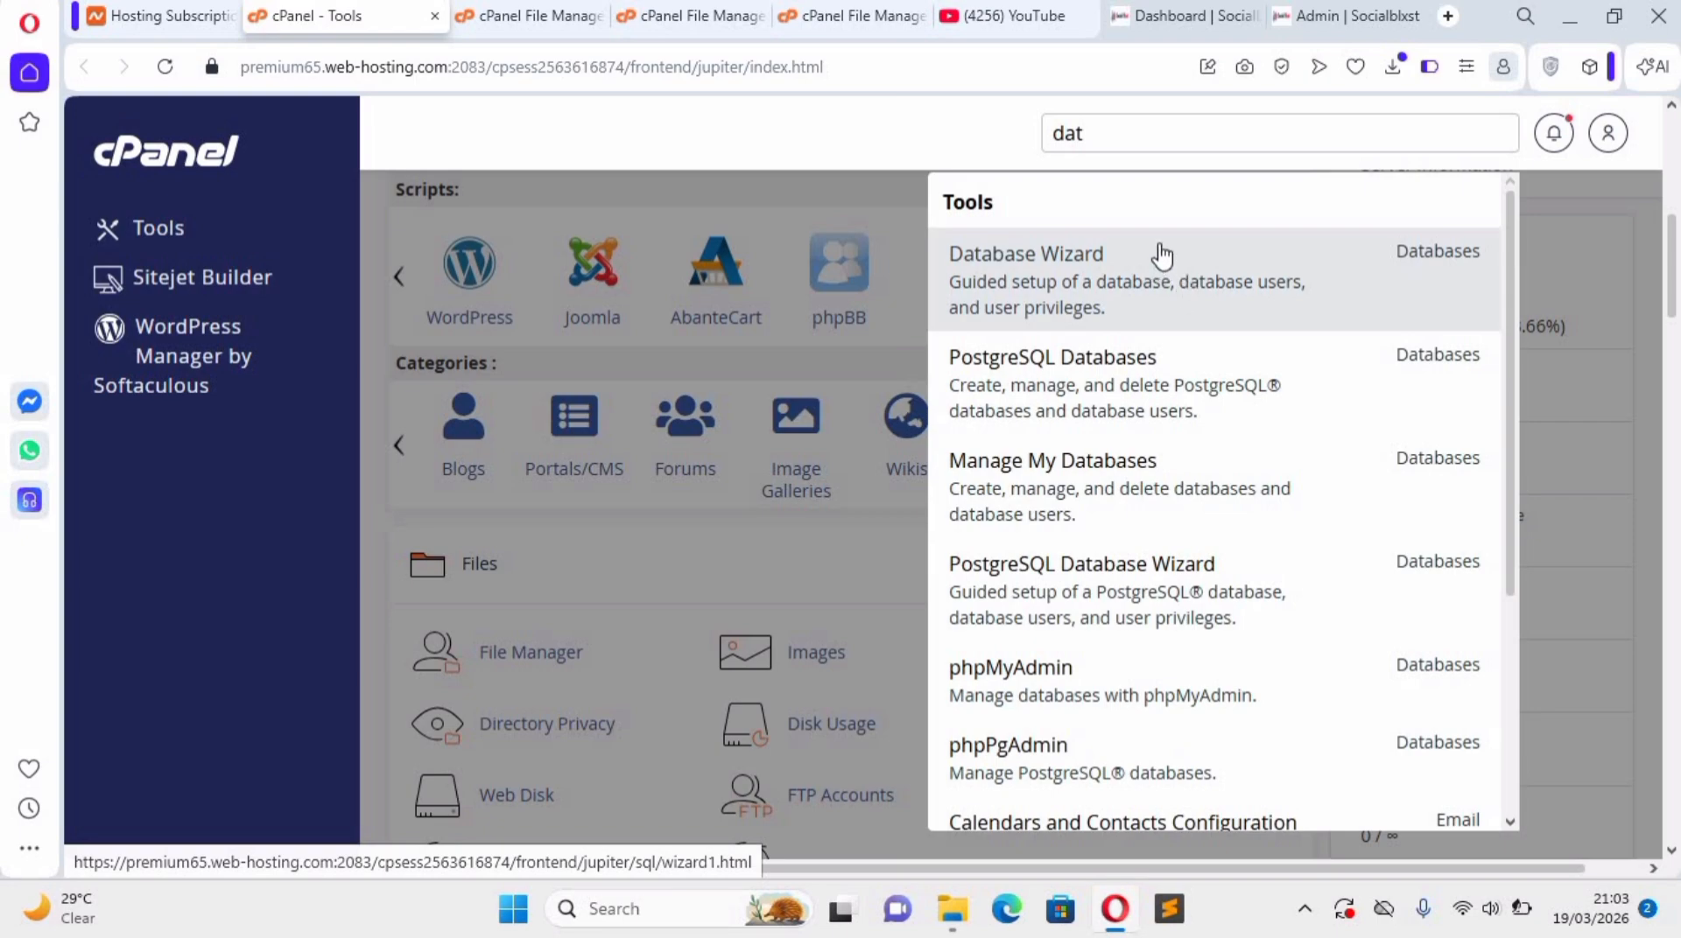
click(1039, 279)
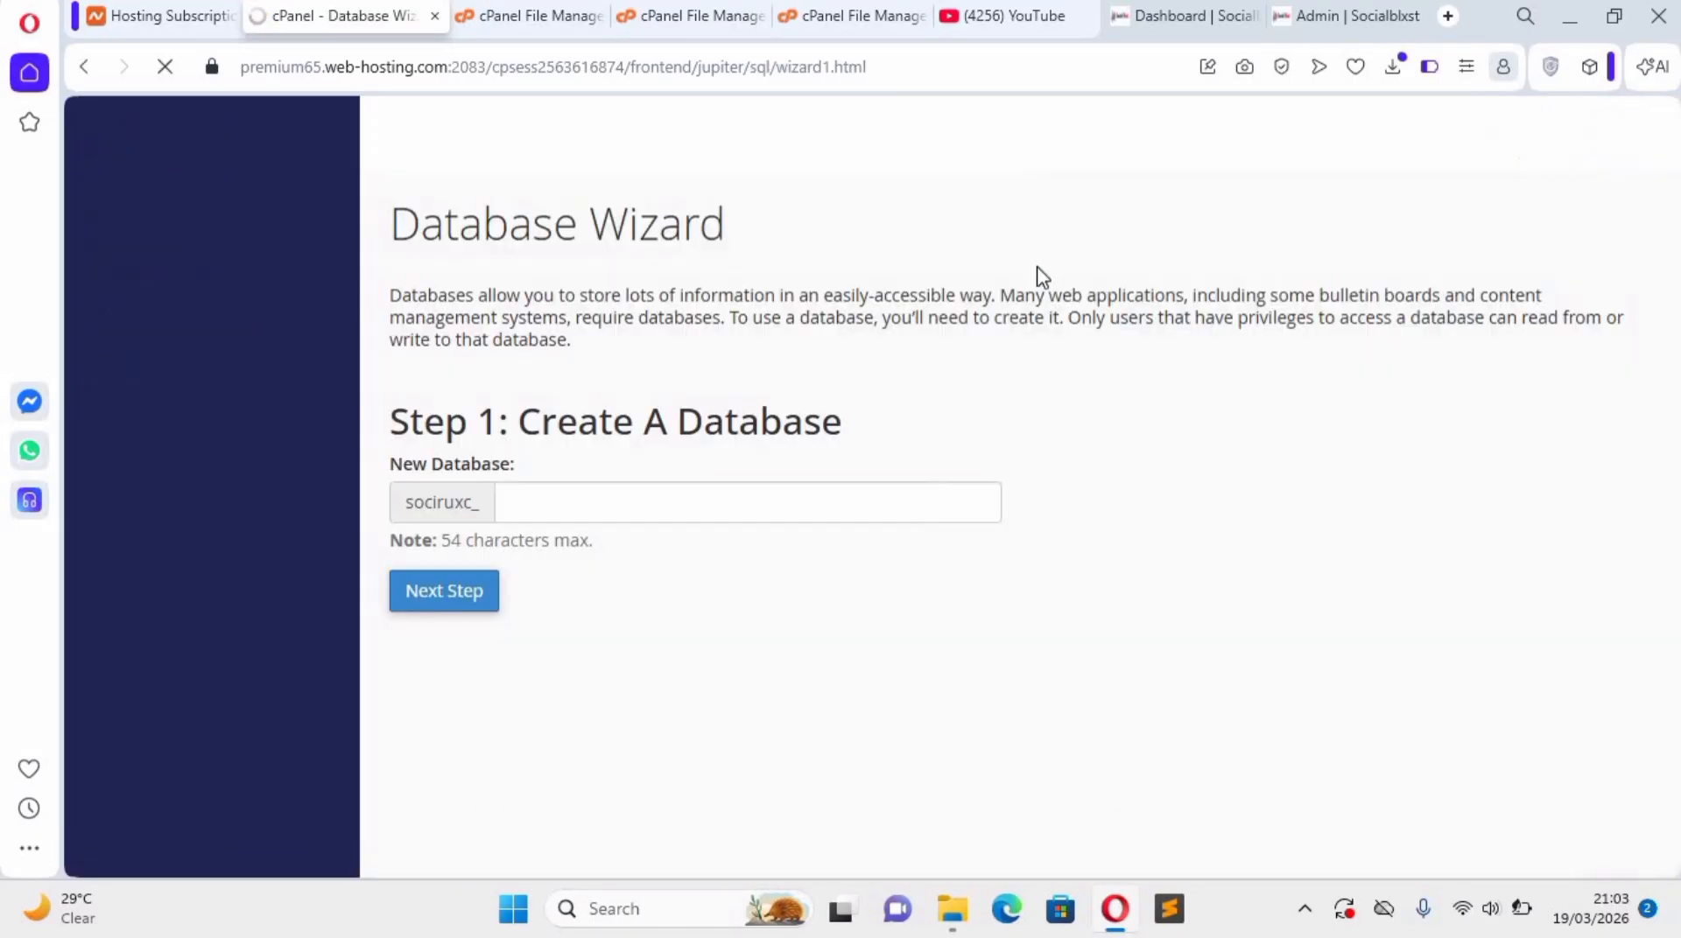
Create a new database with the name "tutor" and copy that name for reuse.
click(700, 503)
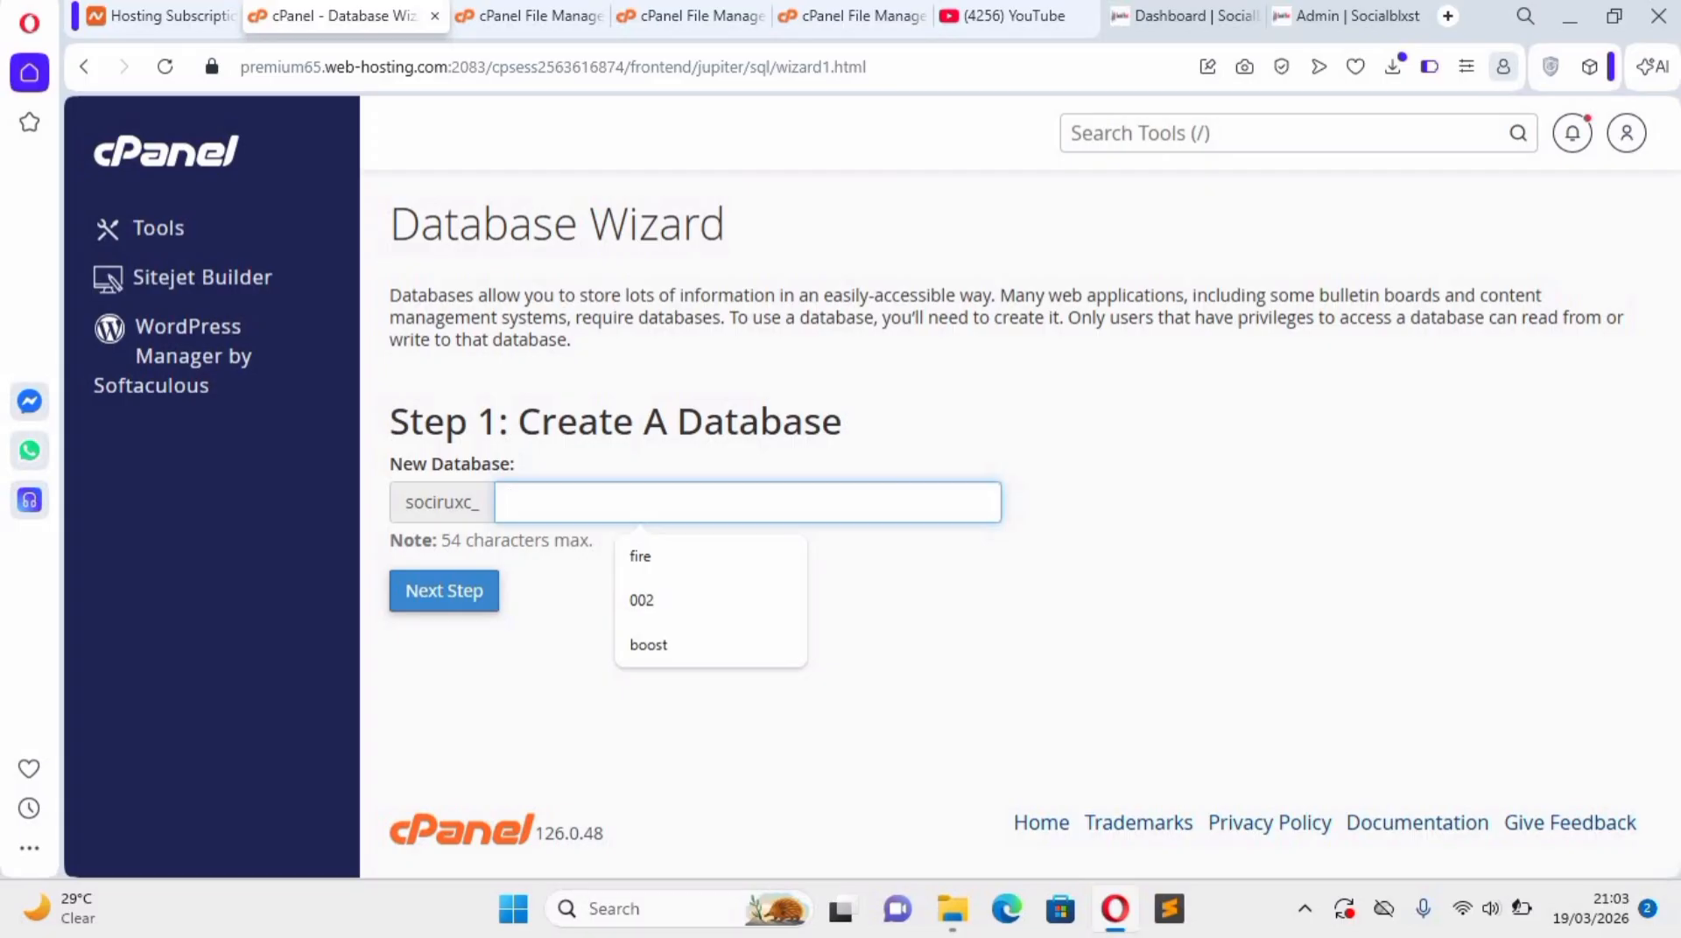
text(tutor)
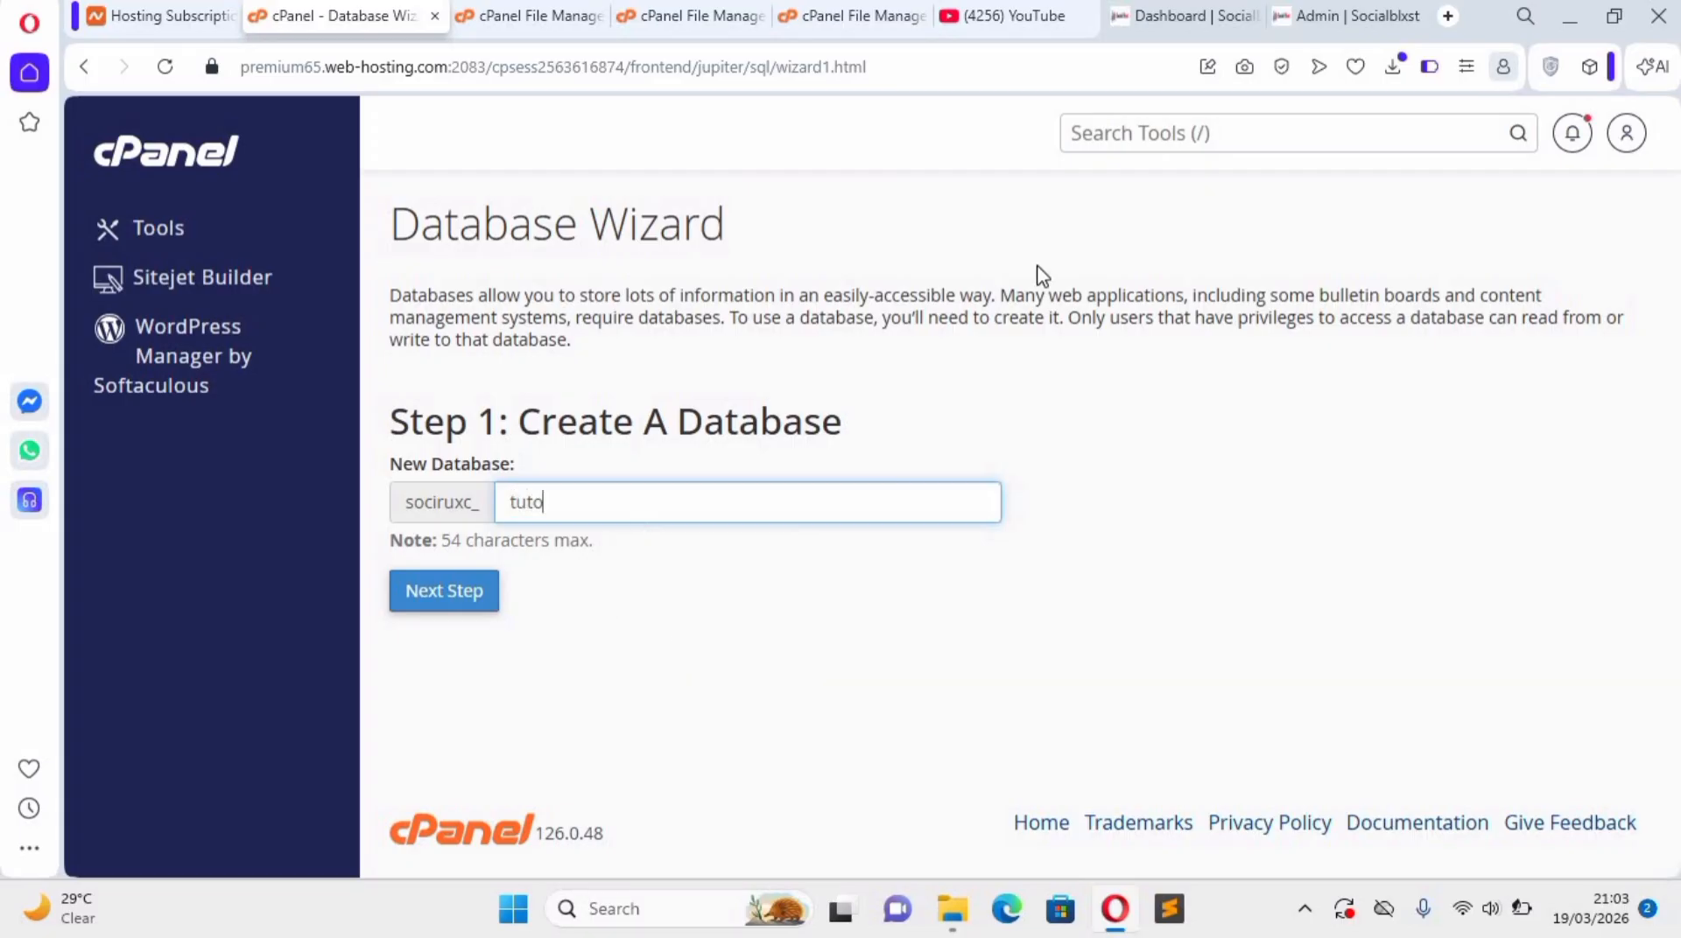
double_click(530, 501)
right_click(543, 504)
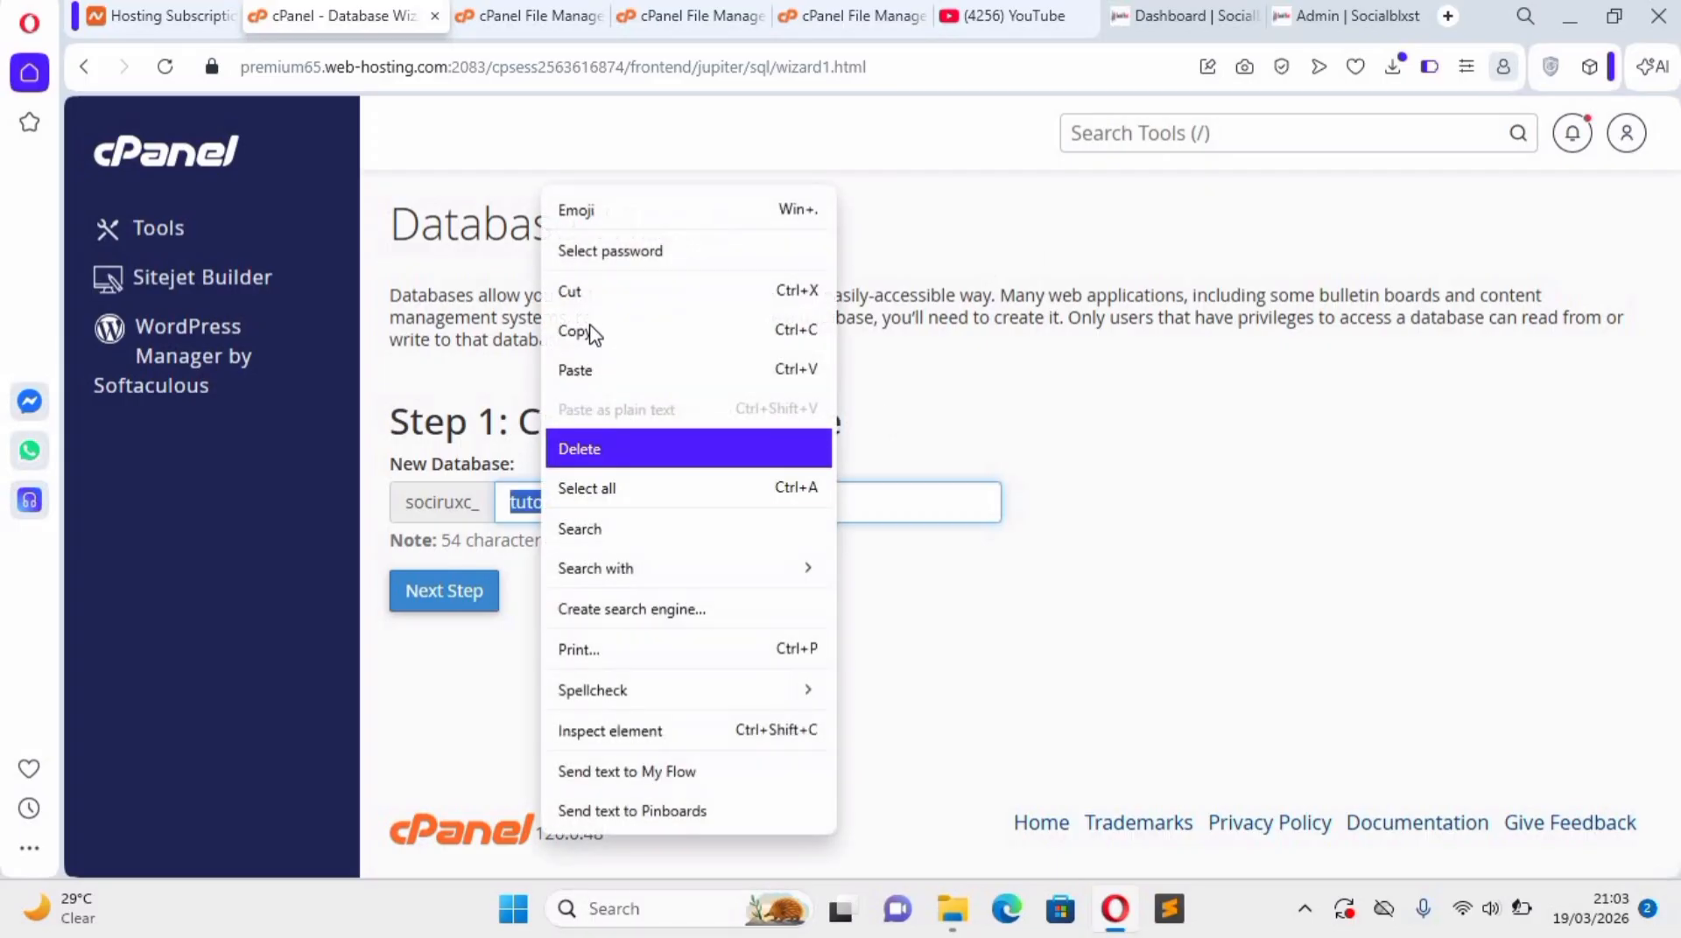
click(590, 328)
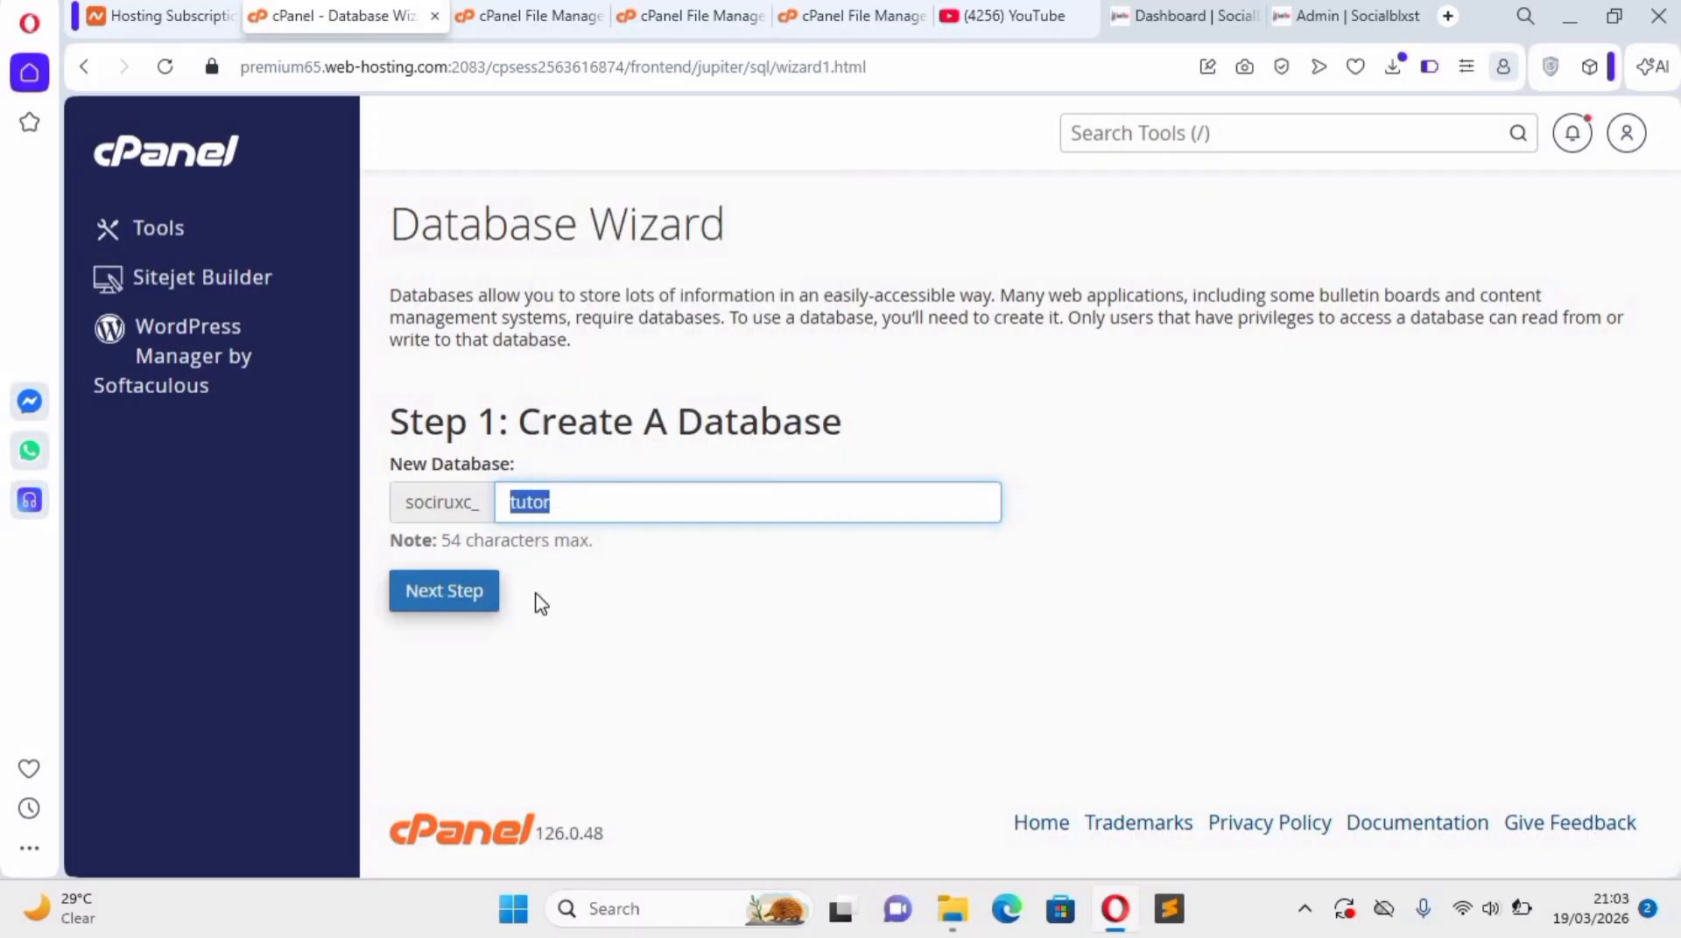
key(Return)
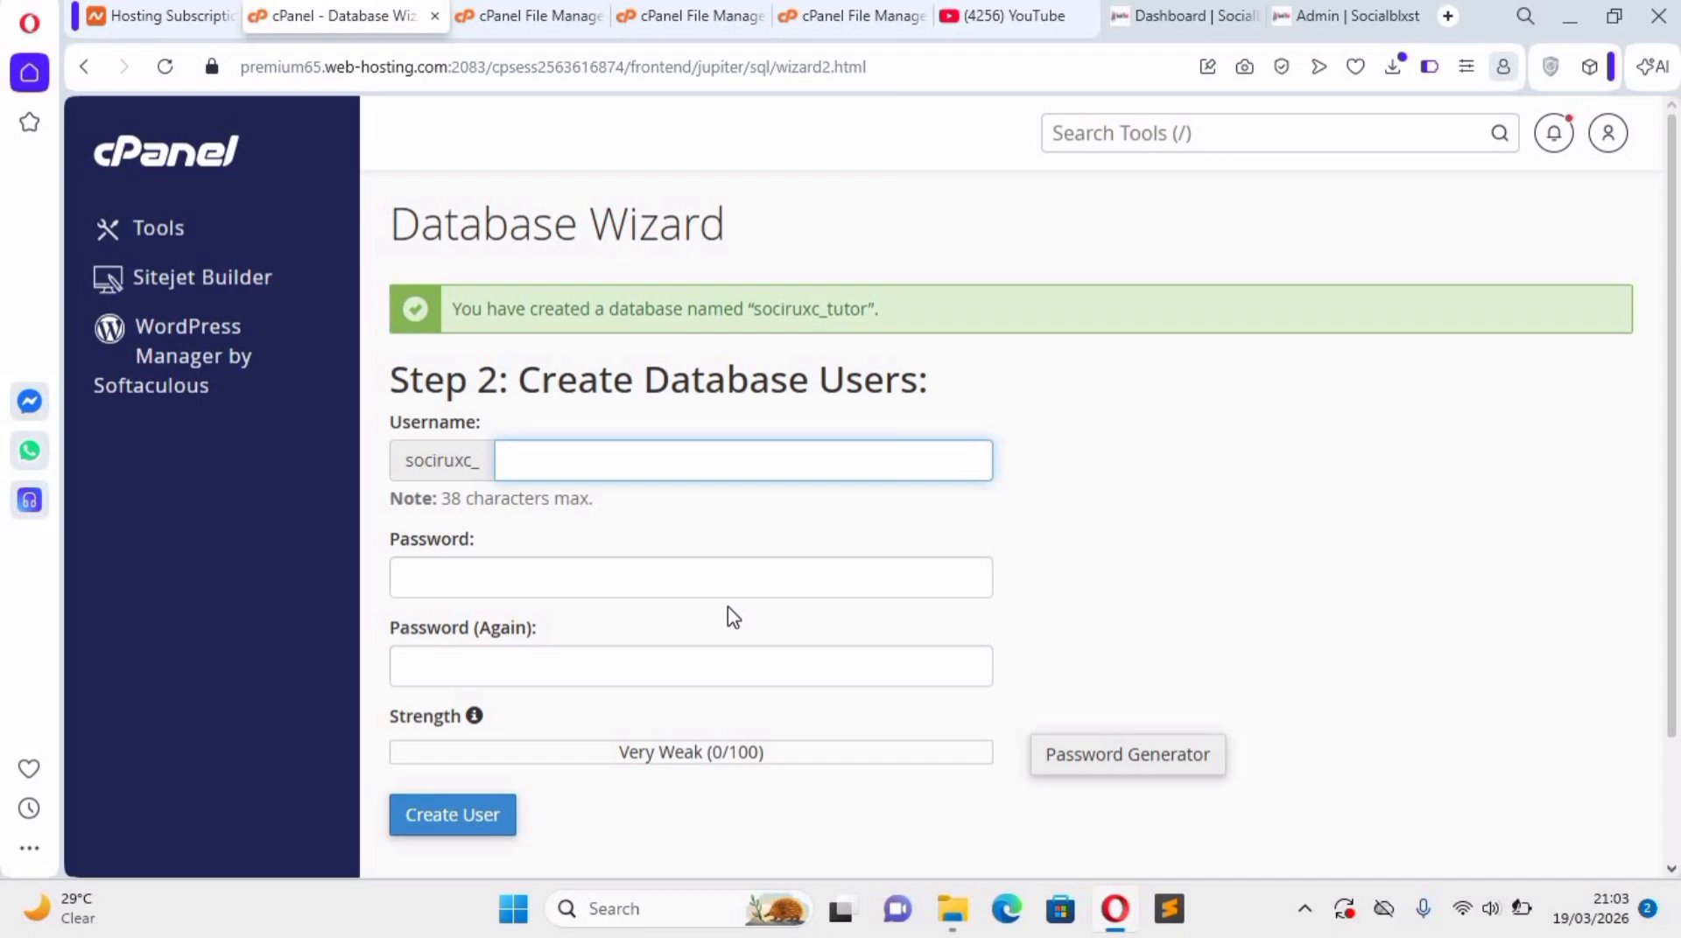
Paste the copied name "tutor" as the new database user's username.
right_click(525, 472)
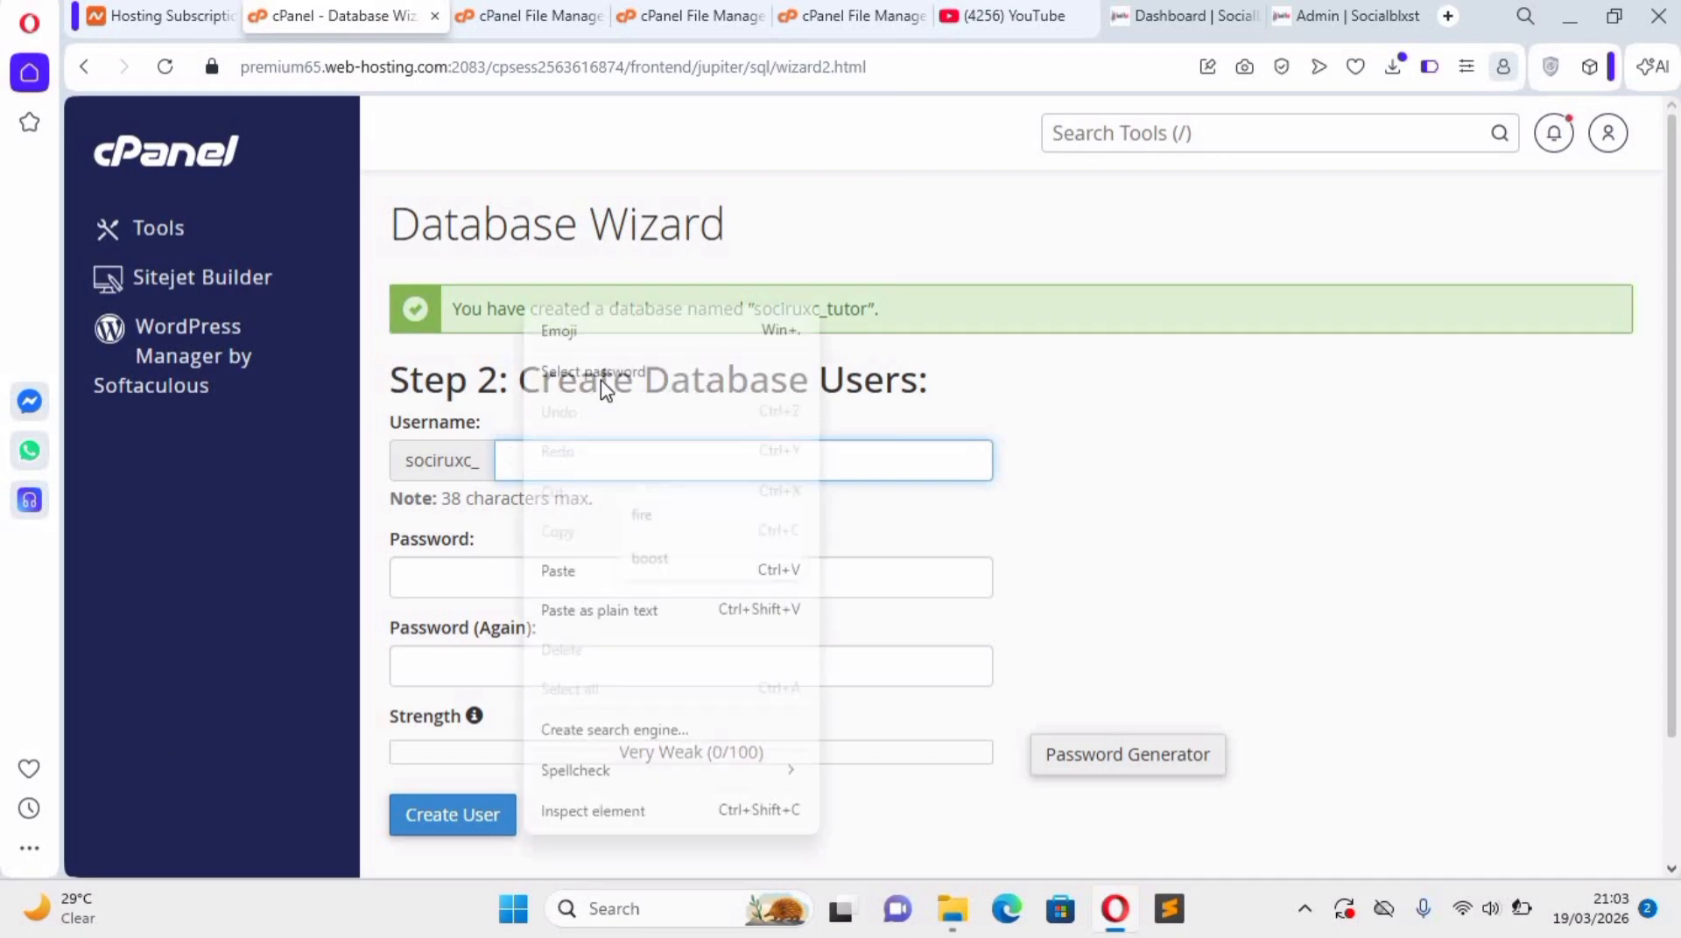
click(589, 574)
key(Tab)
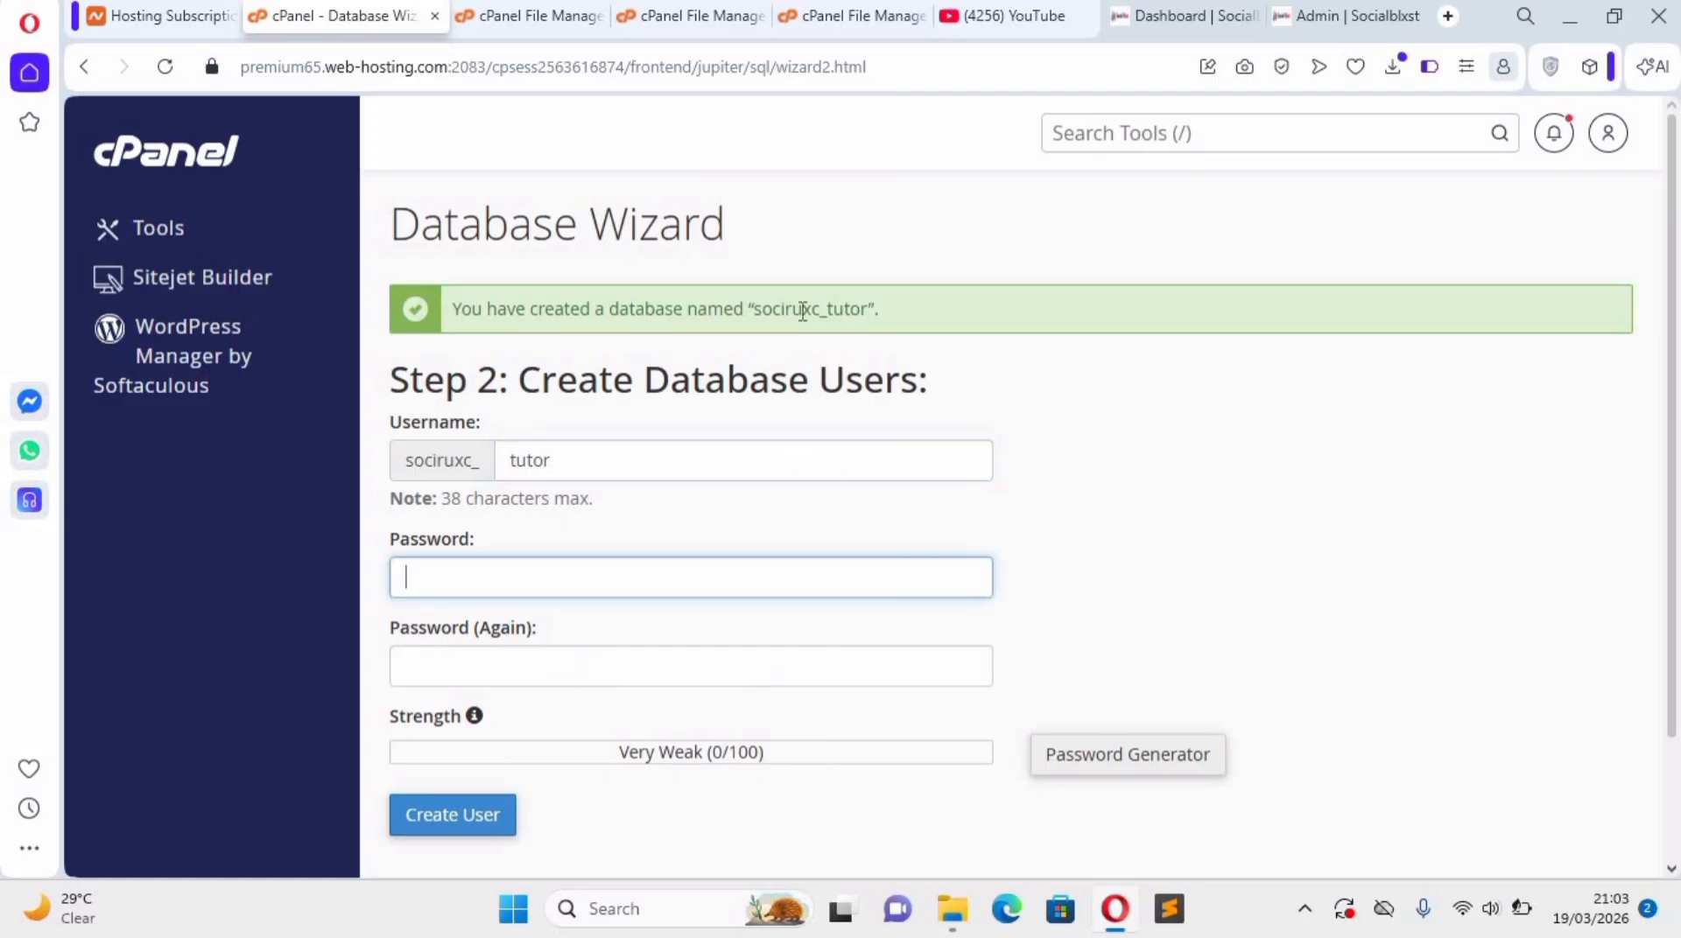
Fill in the database user's password and its confirmation, and create the user.
double_click(798, 311)
right_click(792, 309)
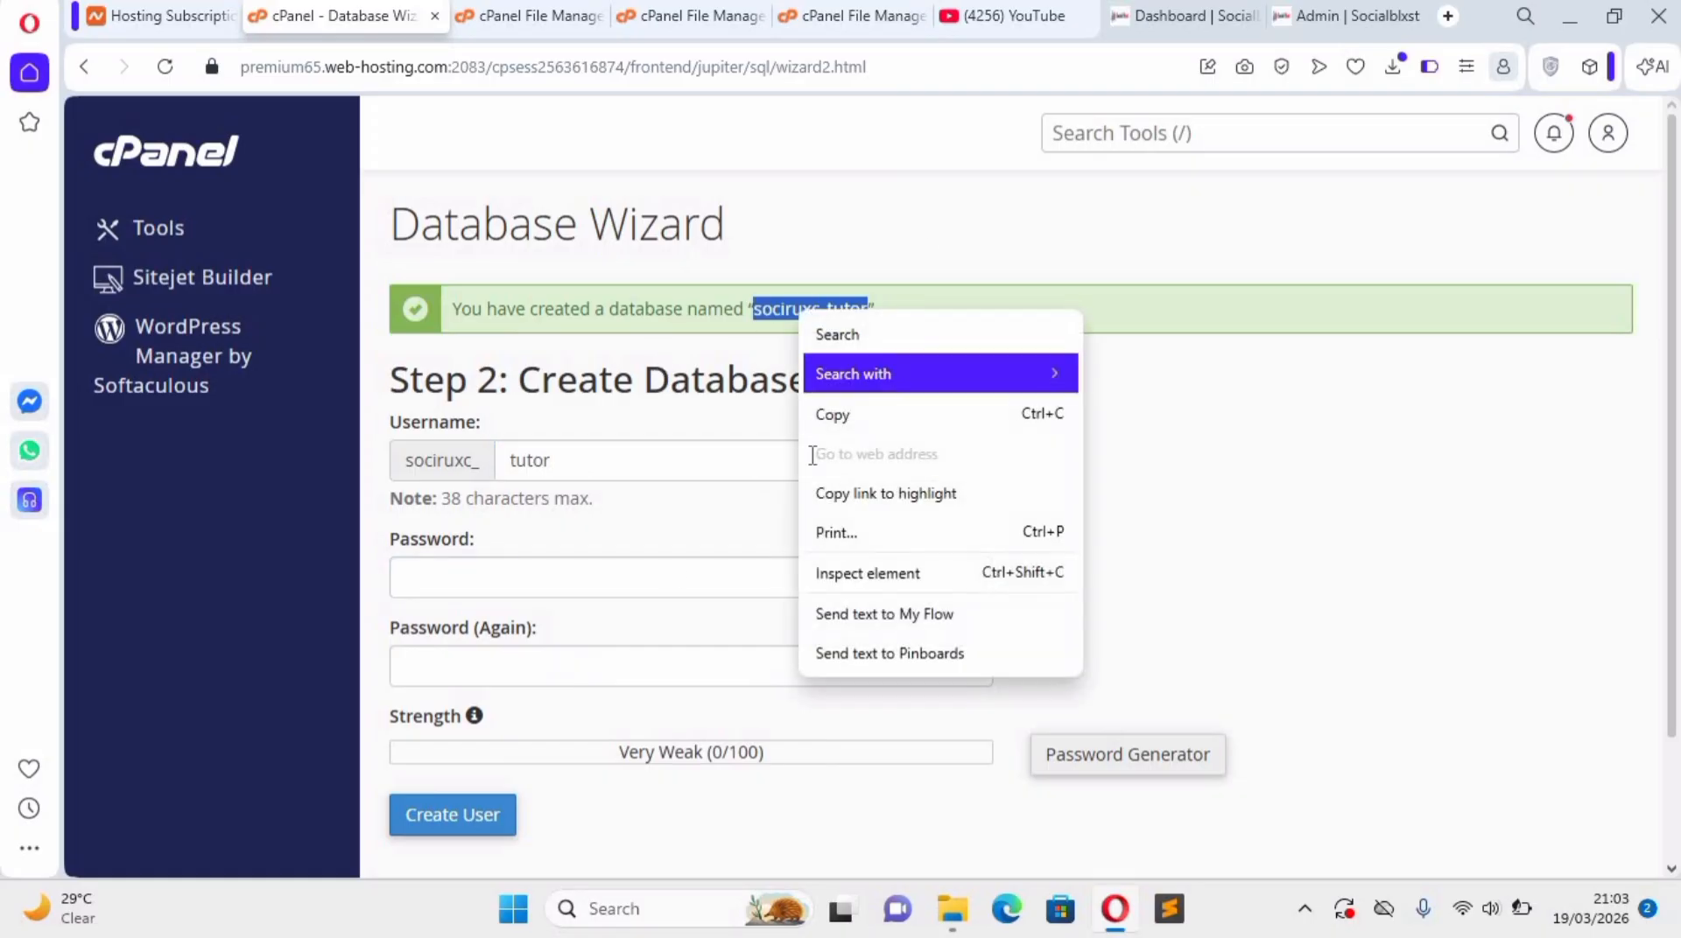
click(849, 412)
right_click(484, 584)
click(548, 319)
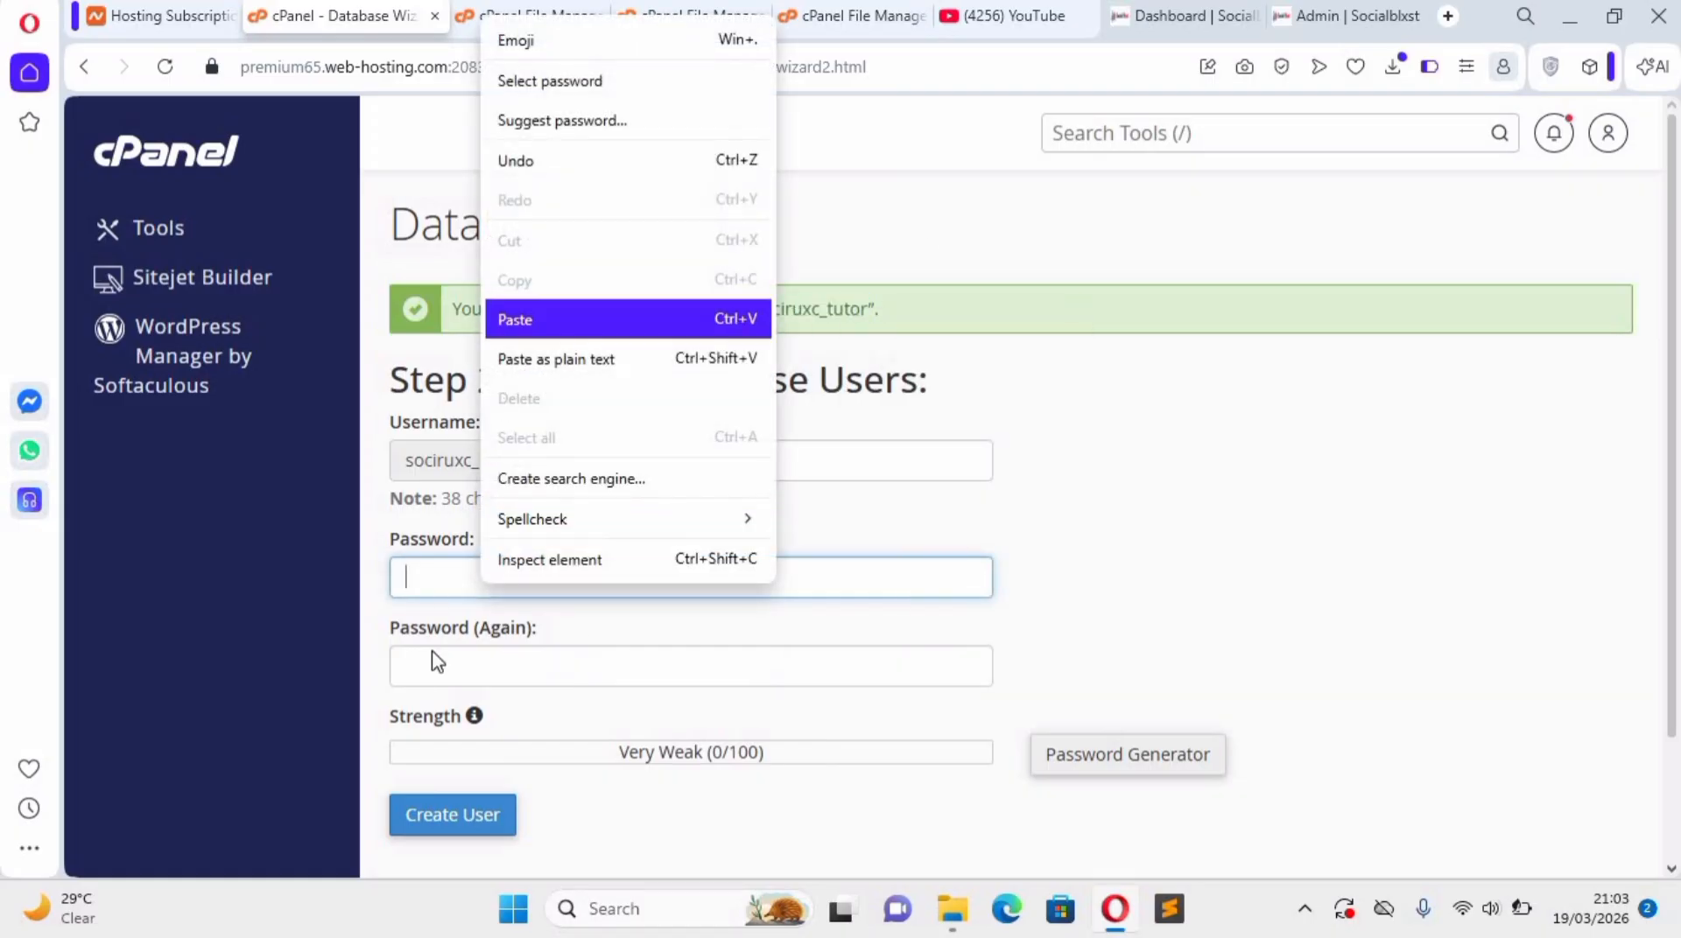
click(430, 670)
right_click(430, 667)
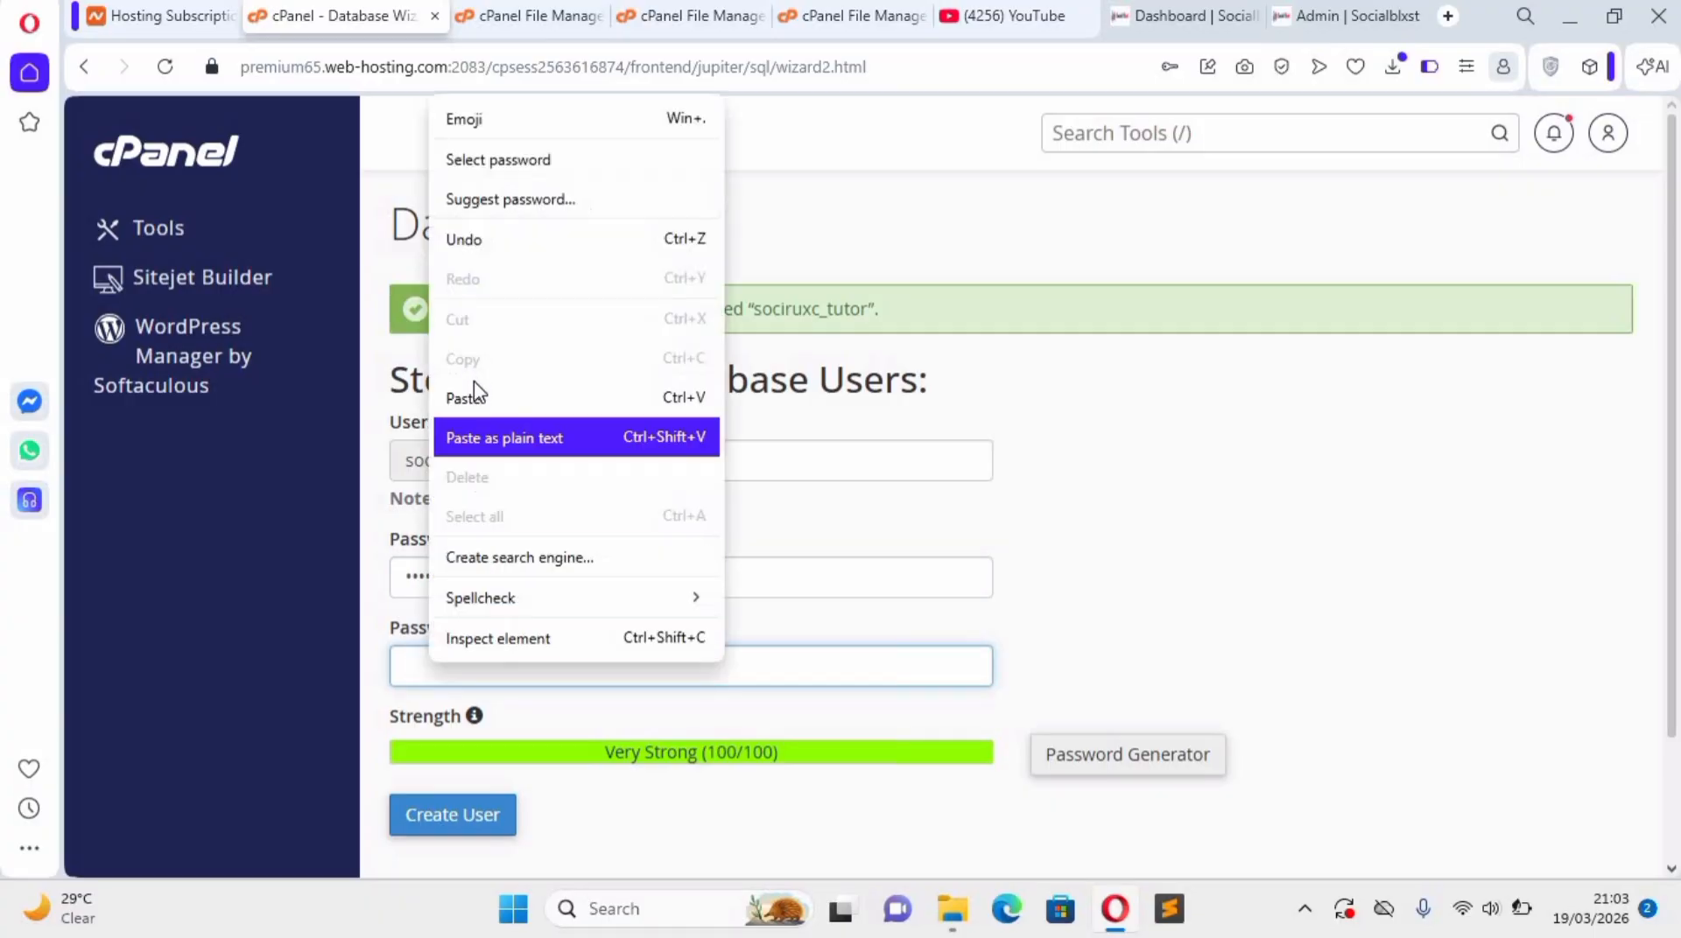
click(508, 399)
click(468, 823)
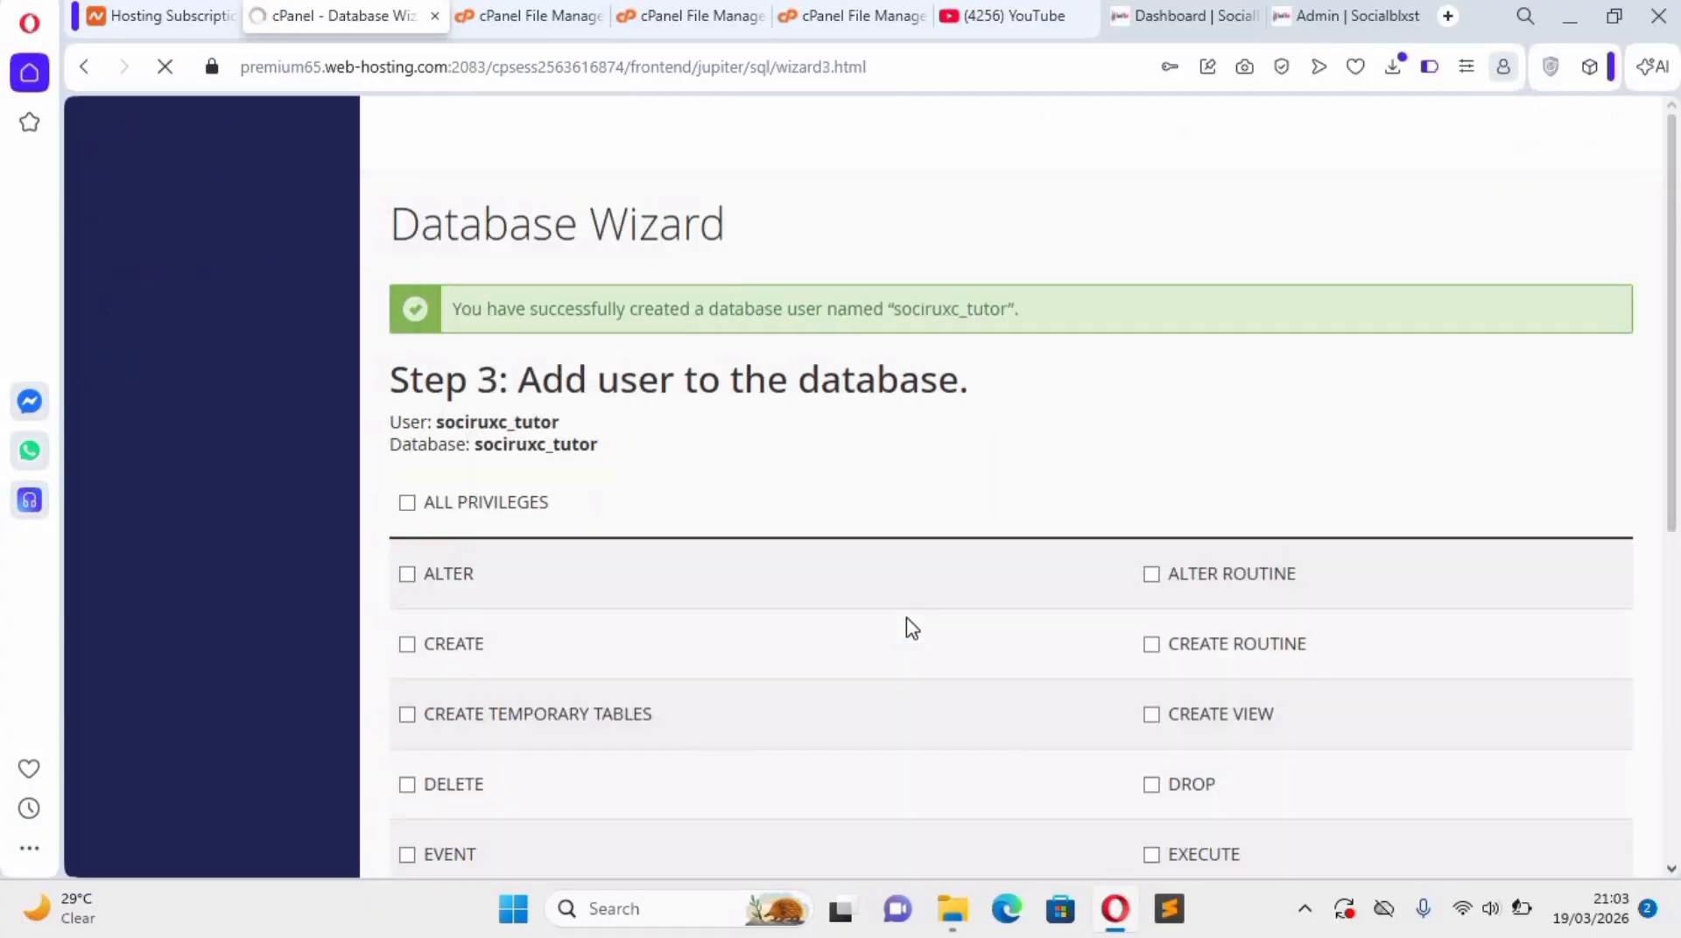
Grant the new user all privileges on the database and return to the cPanel home page.
click(408, 506)
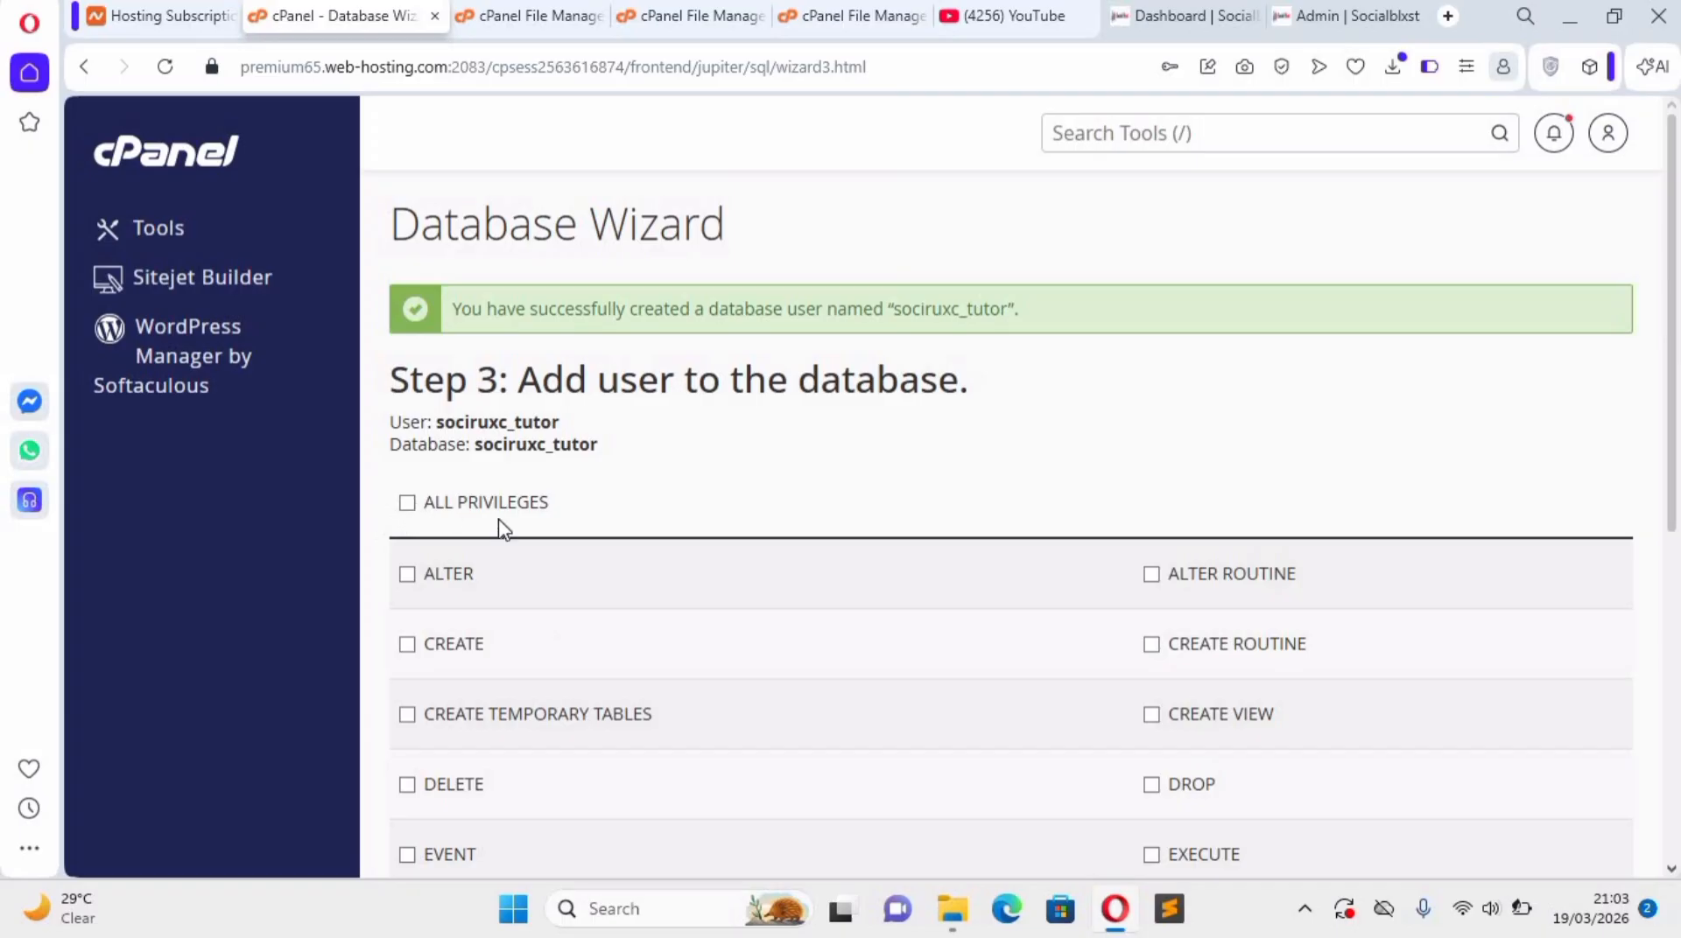
scroll(529, 706, down, 4)
scroll(474, 672, down, 3)
click(472, 667)
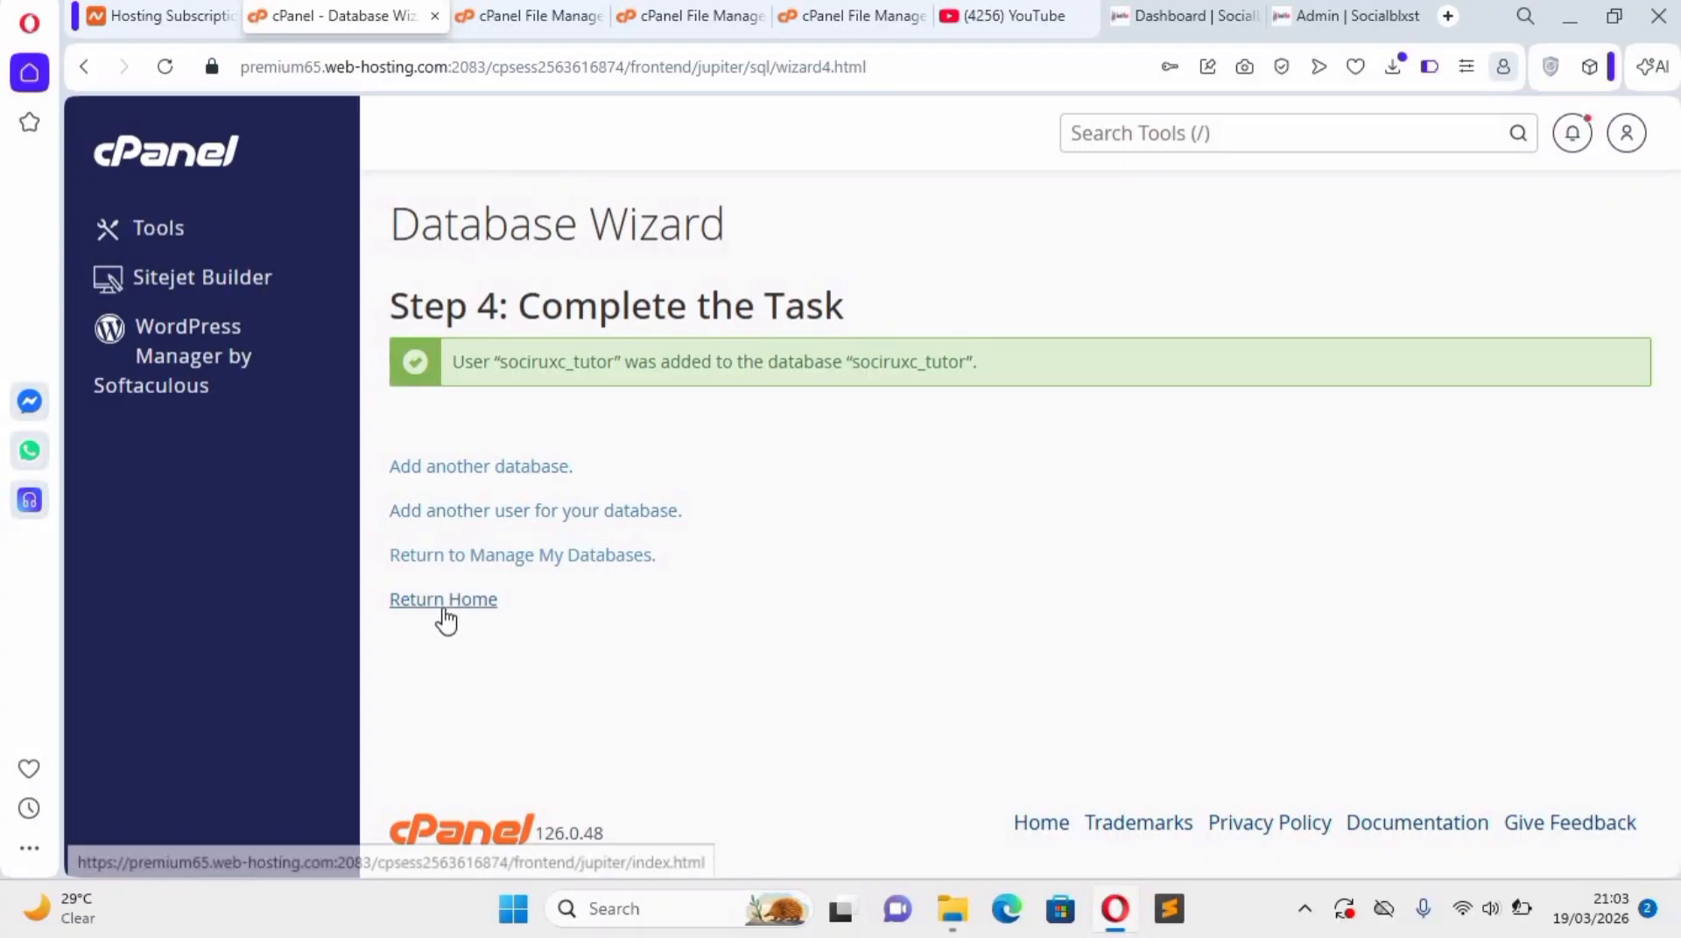
click(444, 611)
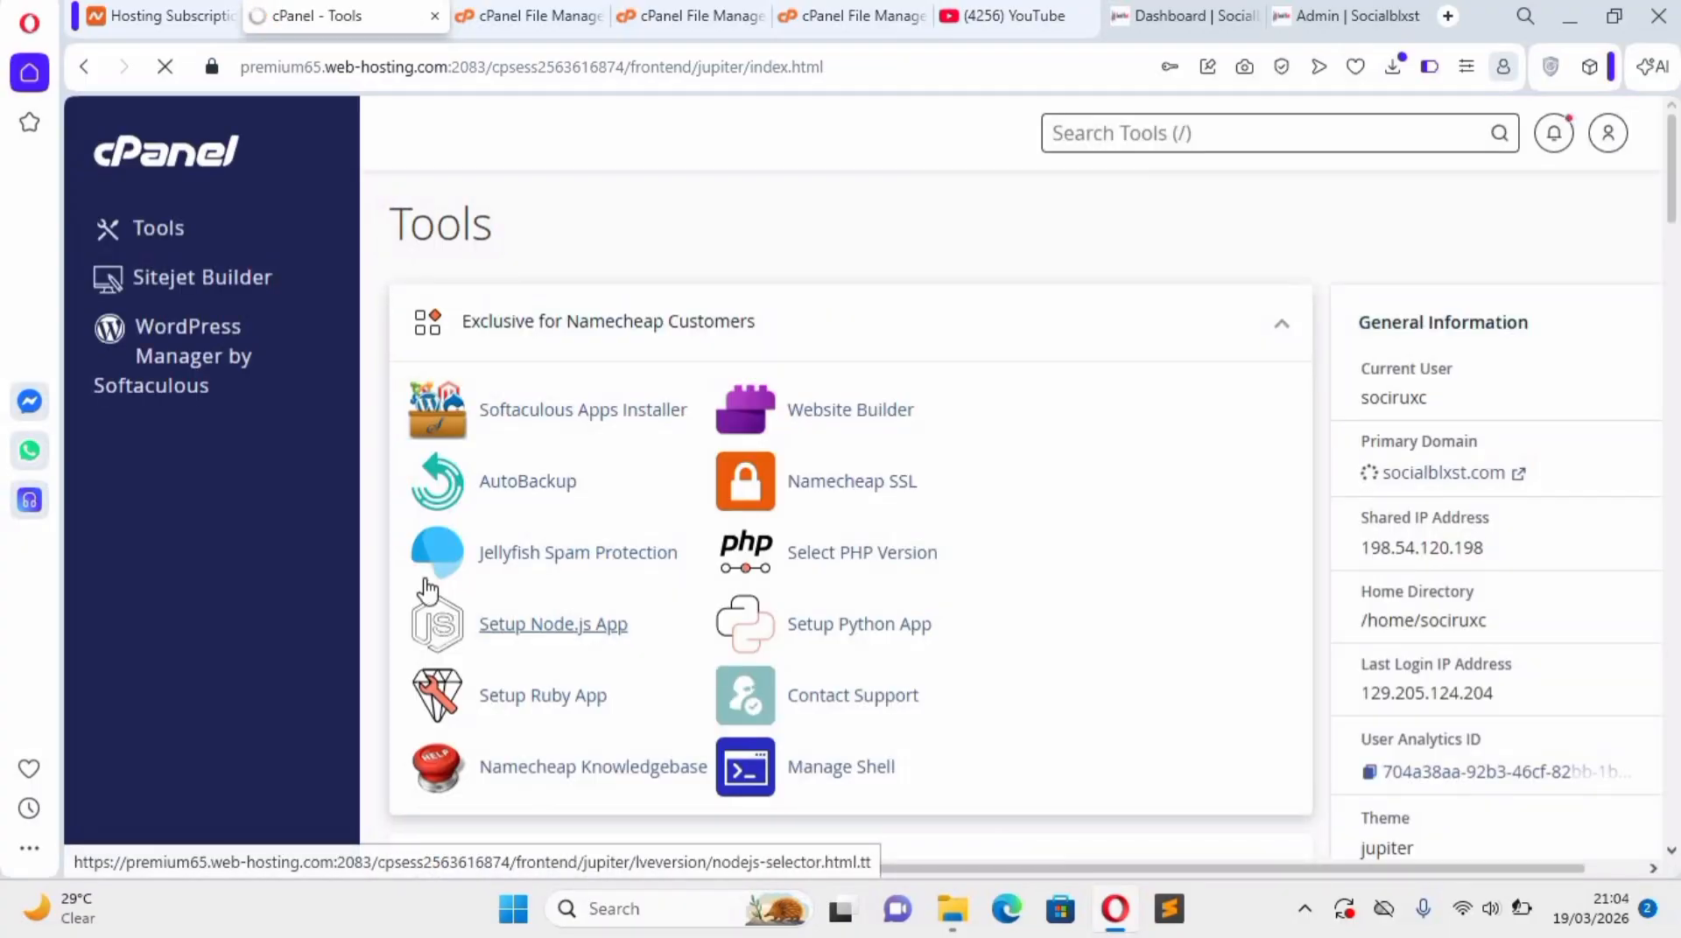
Check the upload progress of "4 in 1).zip" on the File Upload page and mute the computer's sound.
click(819, 19)
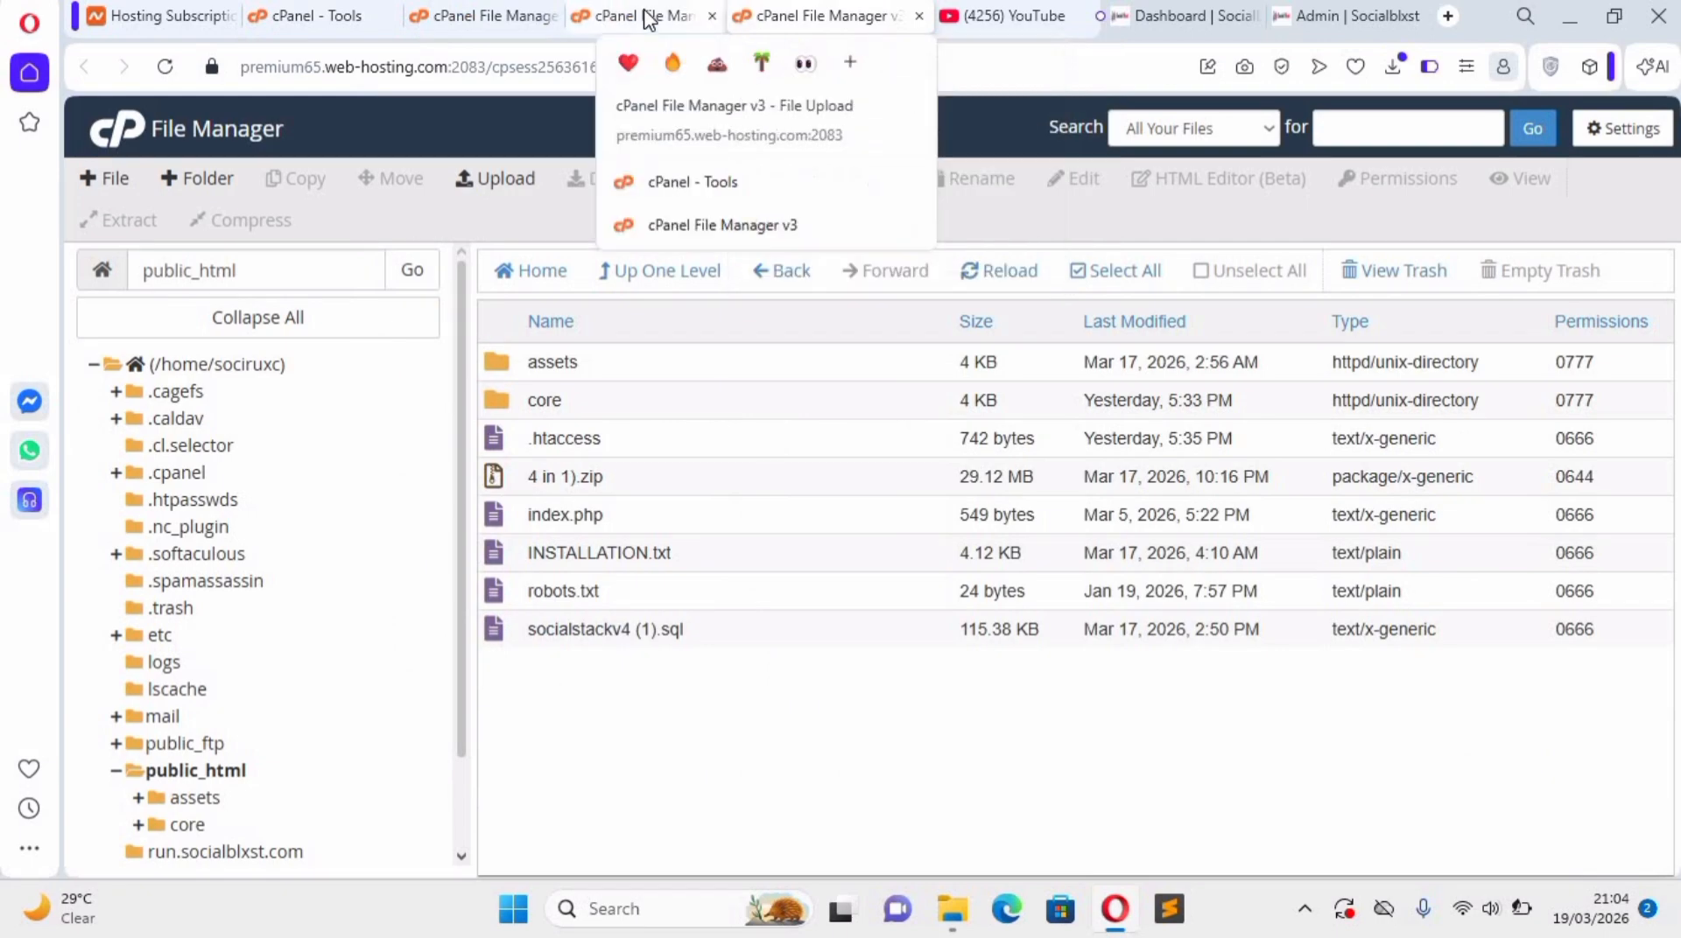
click(647, 19)
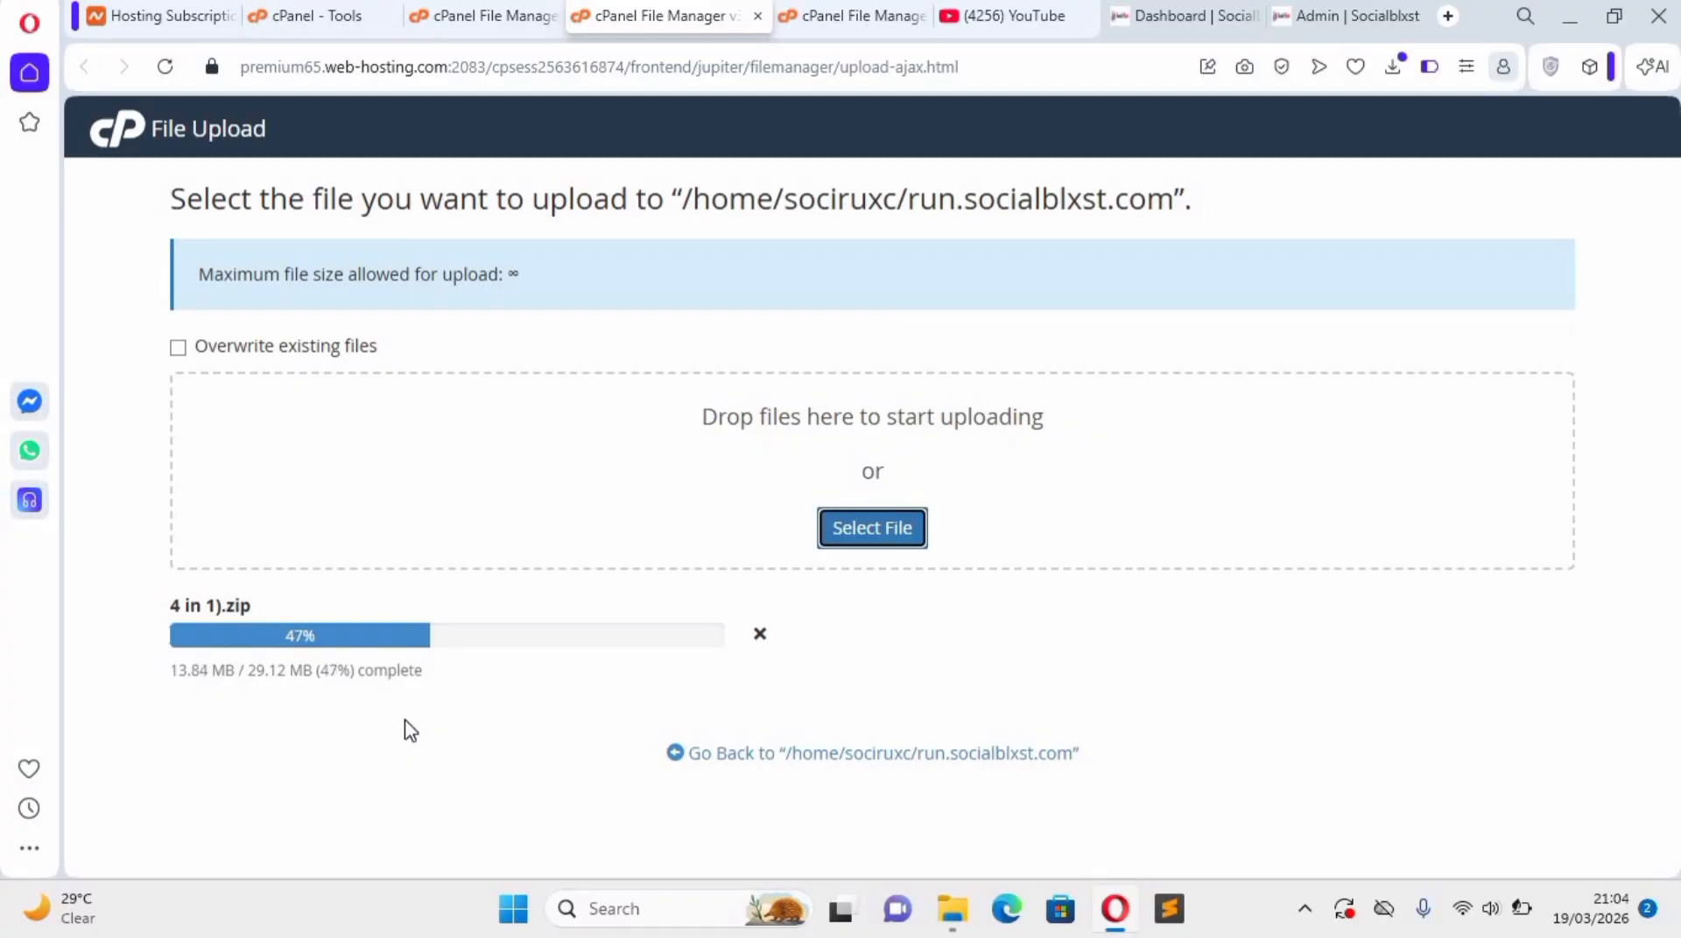
key(XF86AudioLowerVolume)
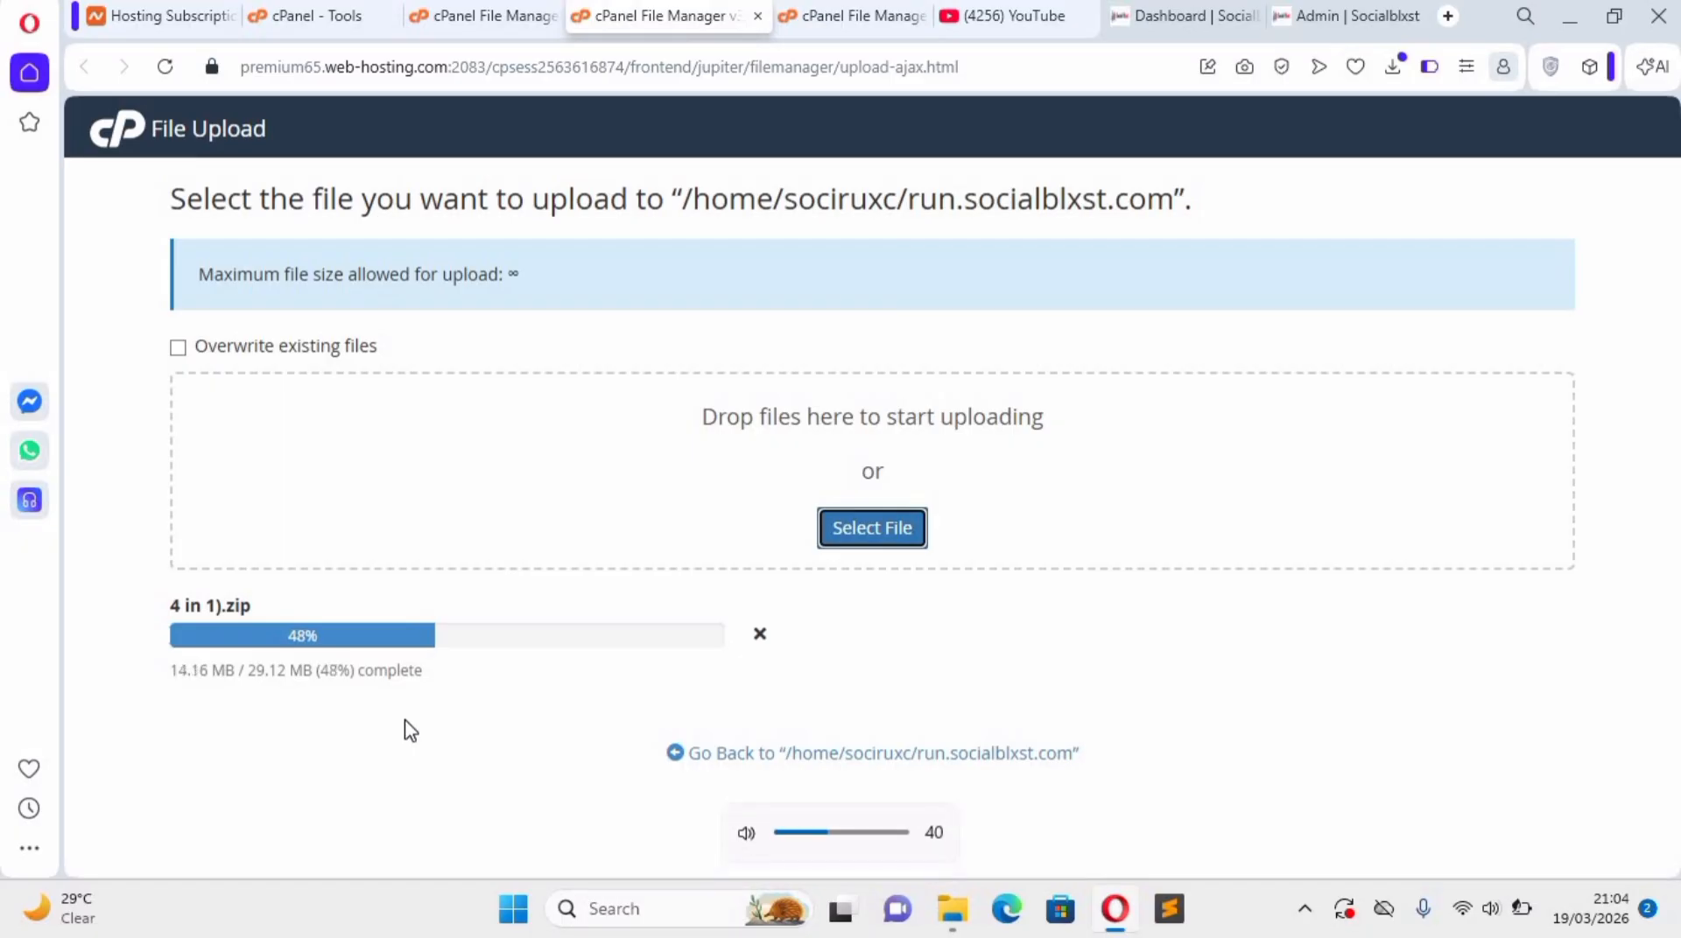
key(XF86AudioMute)
key(XF86AudioMute)
key(XF86AudioMute)
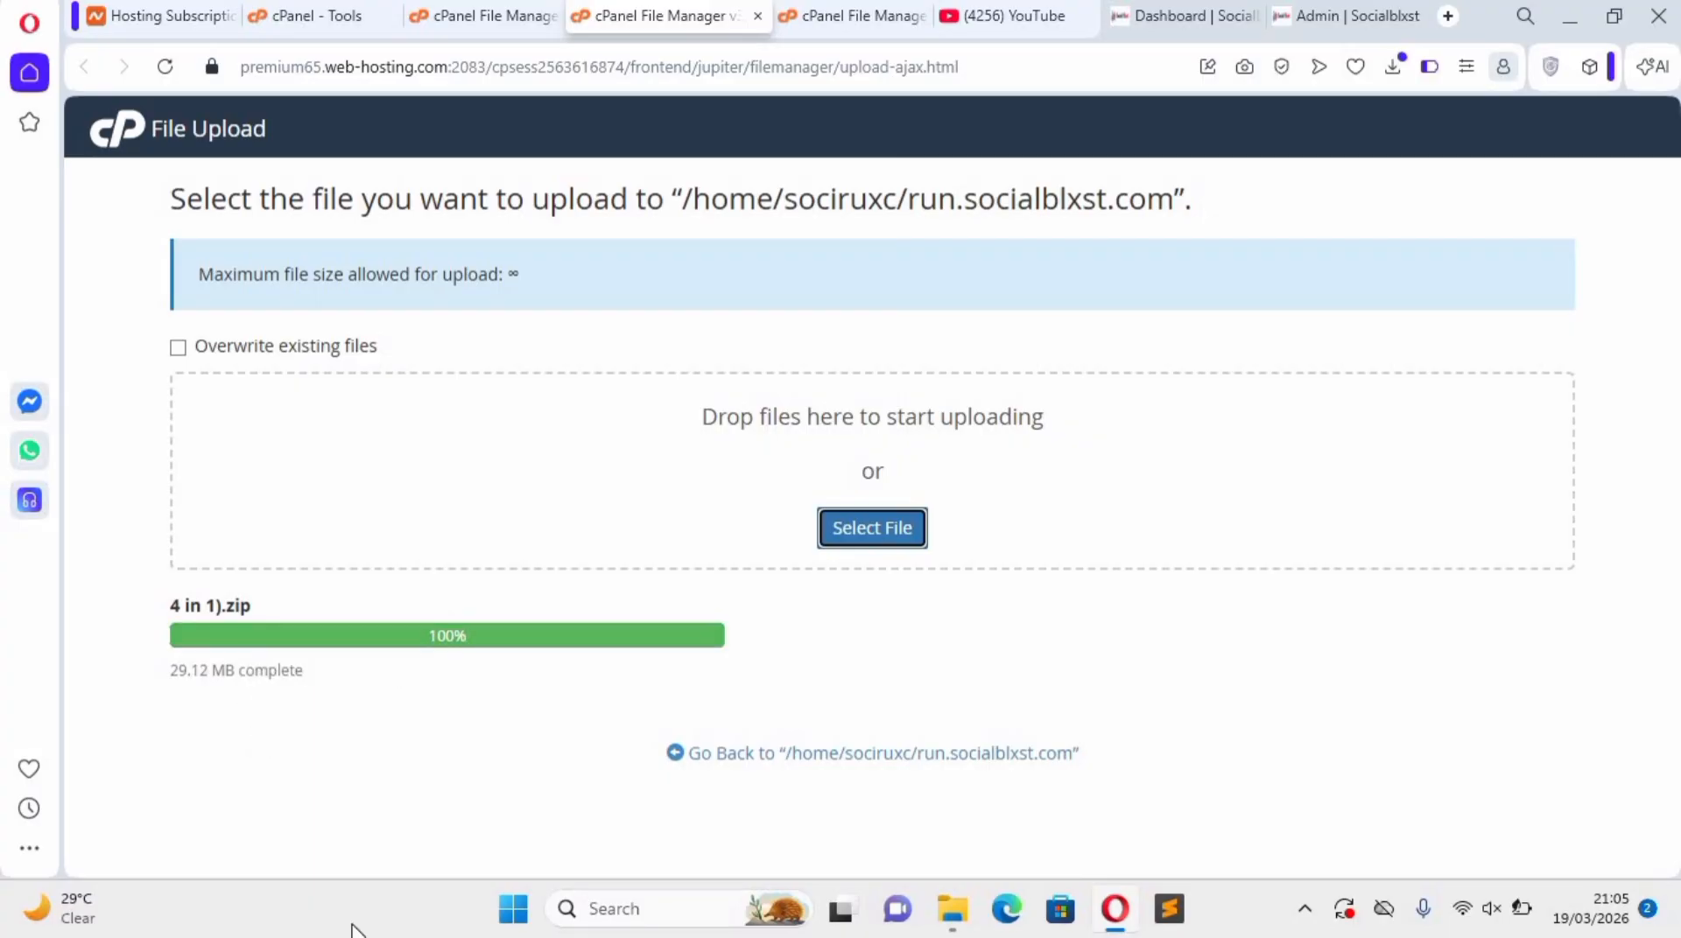
Reload the run.socialblxst.com folder, extract "4 in 1).zip" into /run.socialblxst.com and close the extraction results.
click(487, 16)
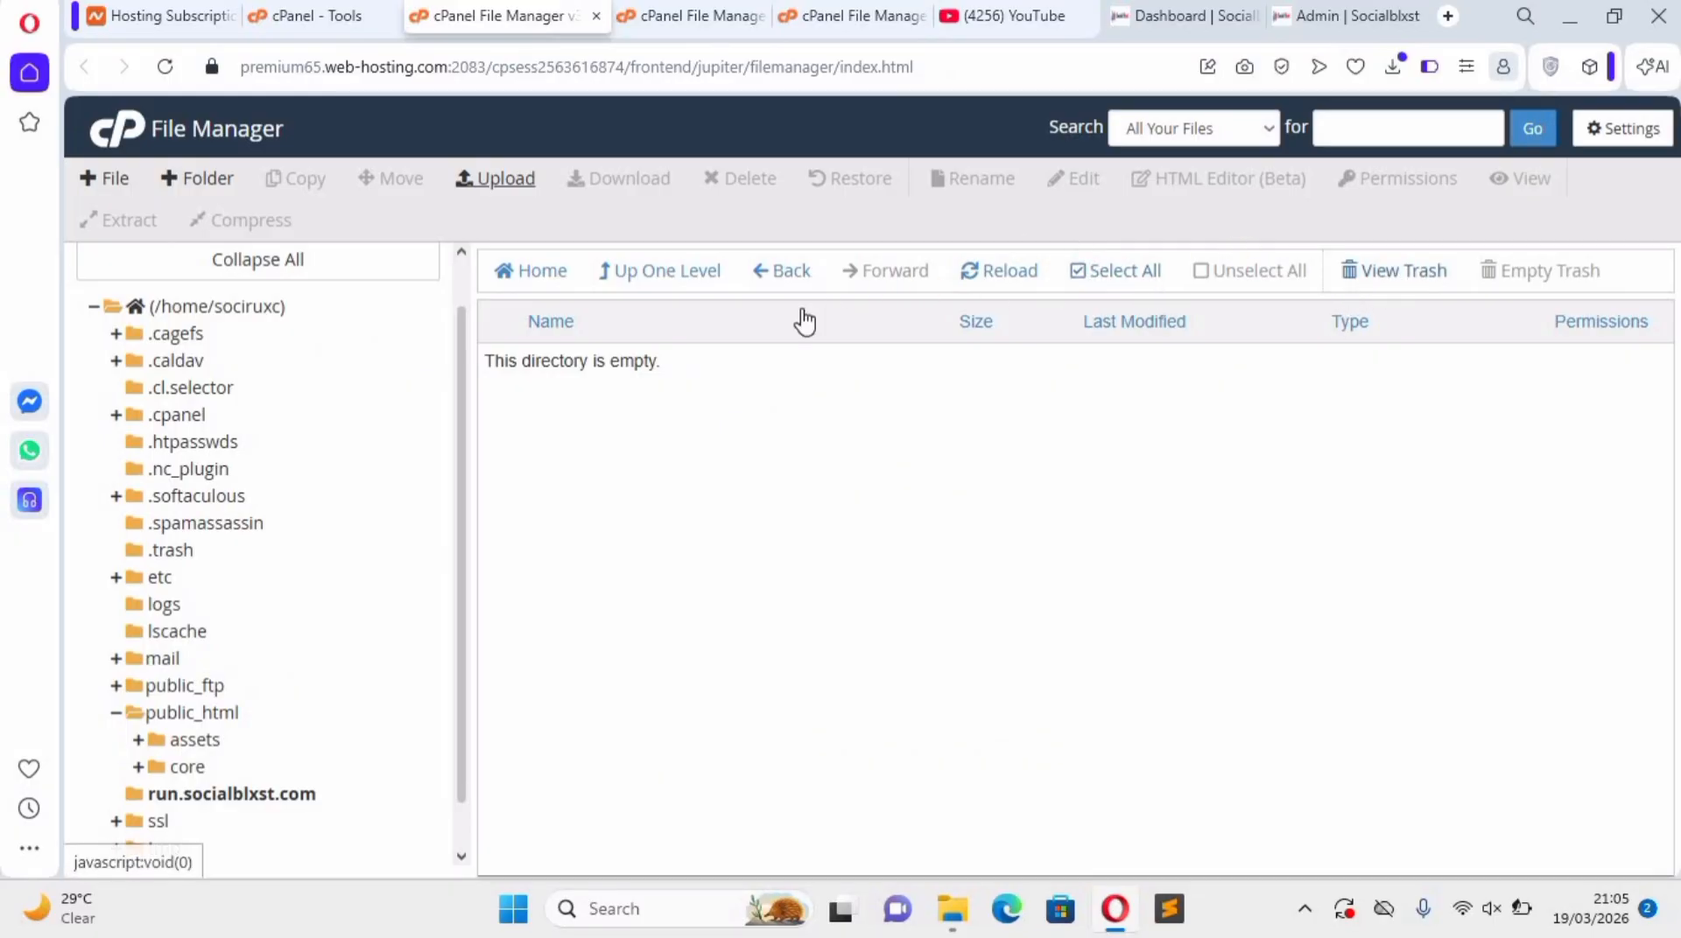
click(1006, 271)
right_click(576, 363)
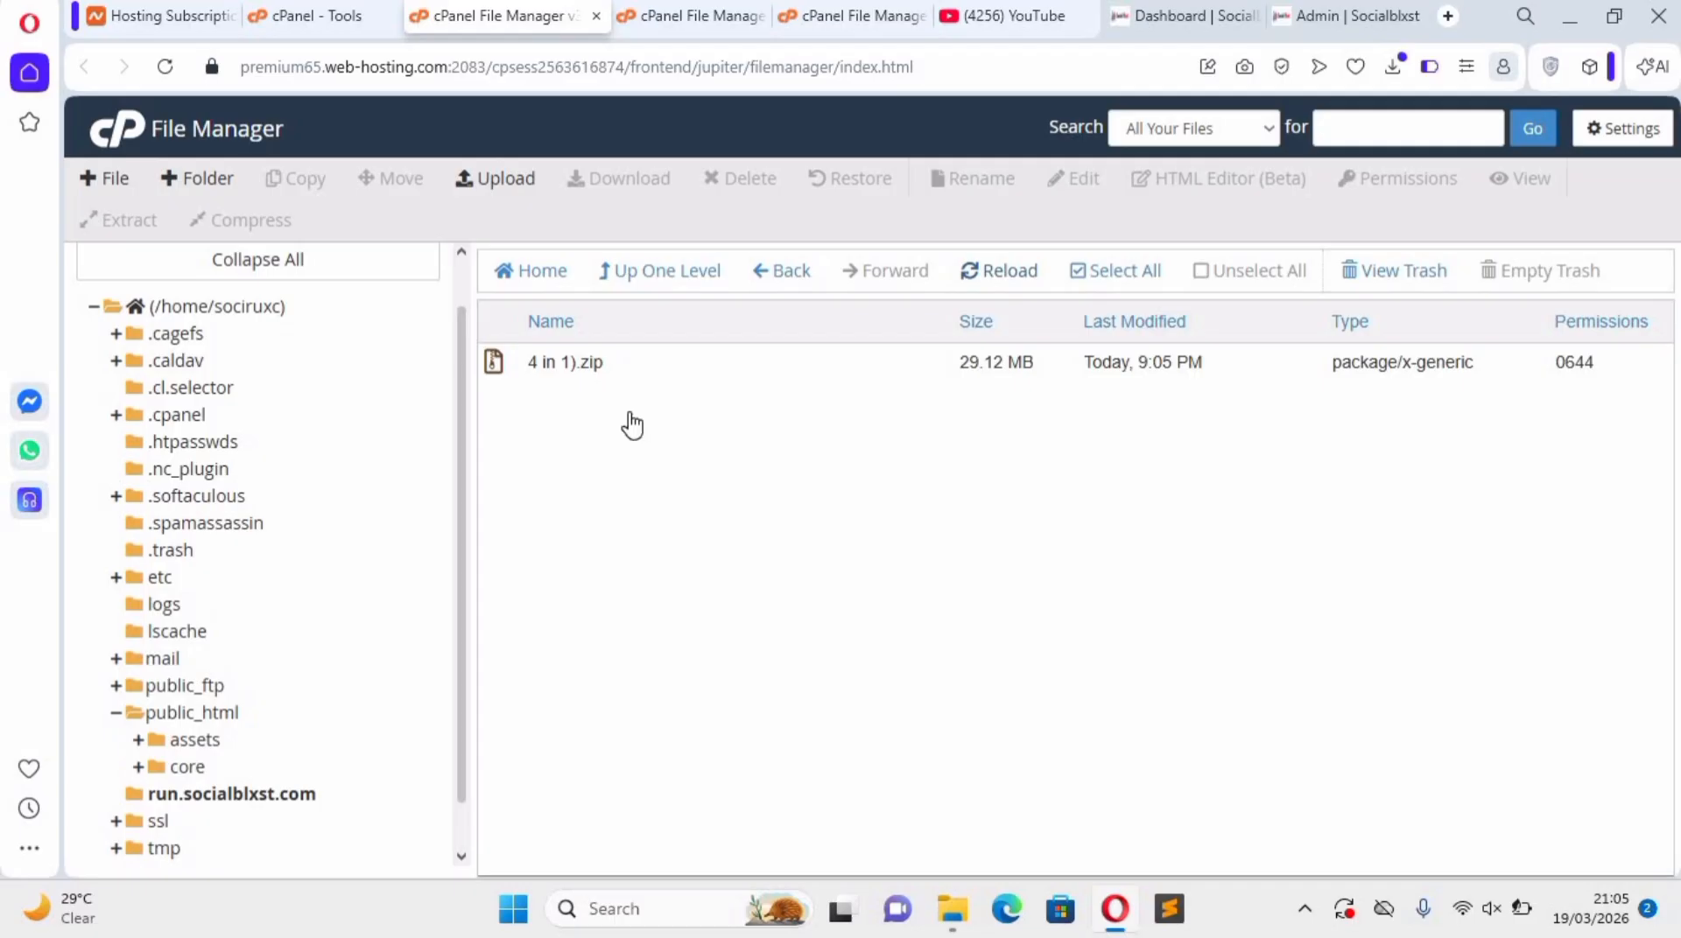
click(642, 637)
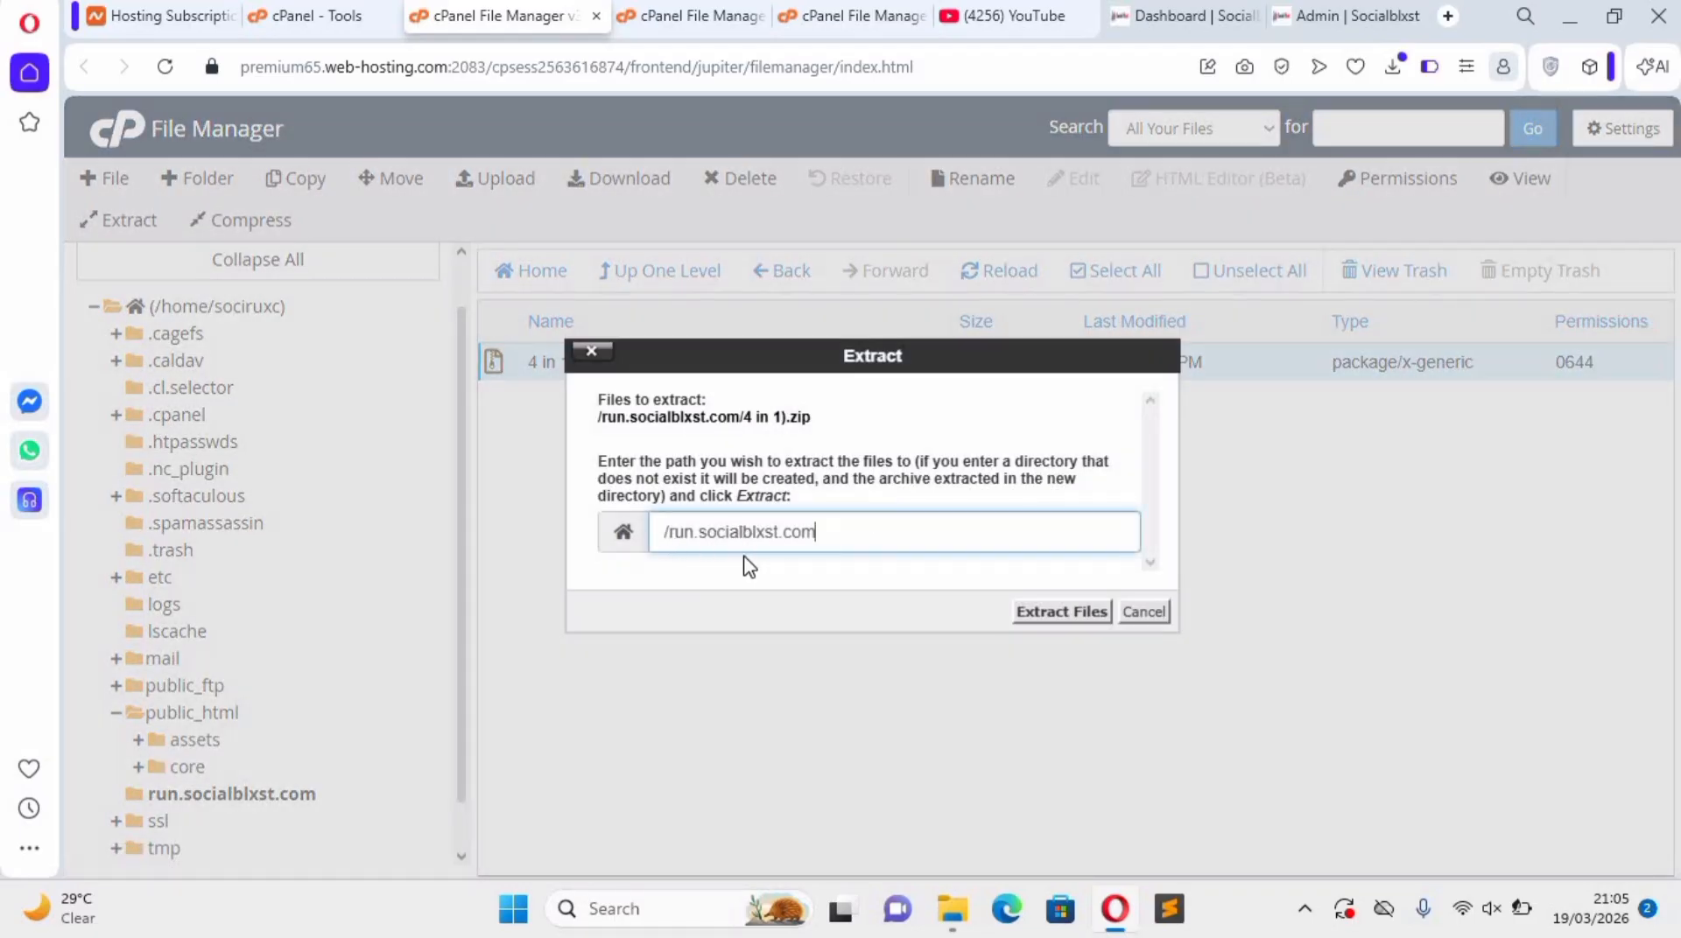
click(1050, 611)
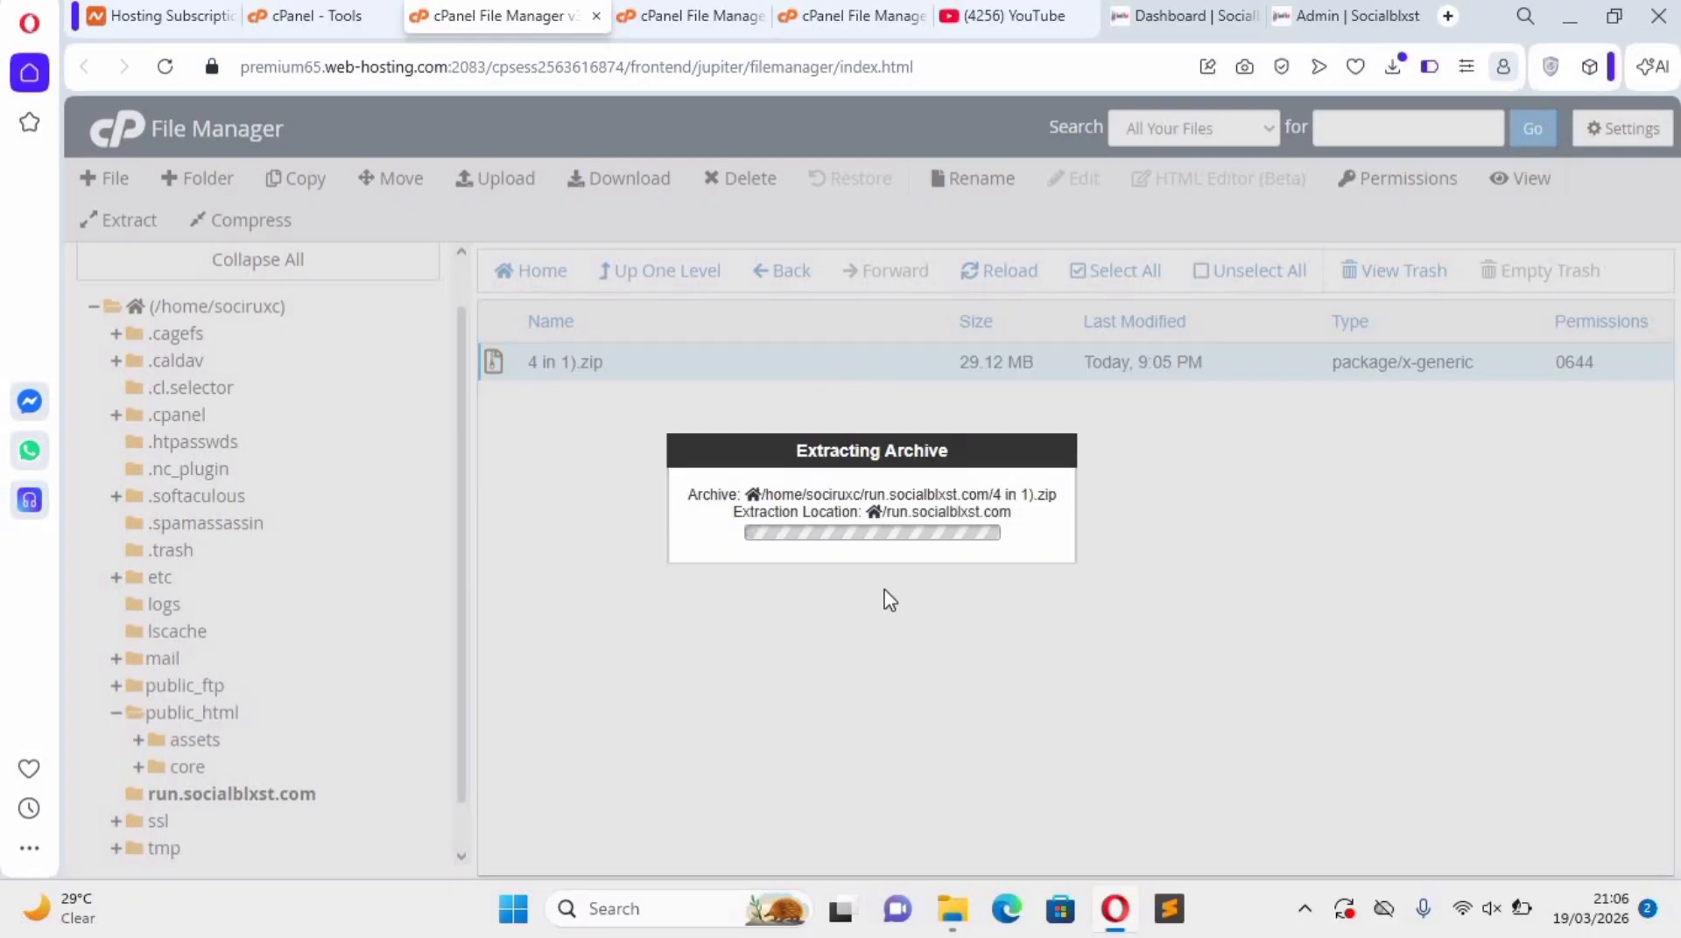
click(1274, 739)
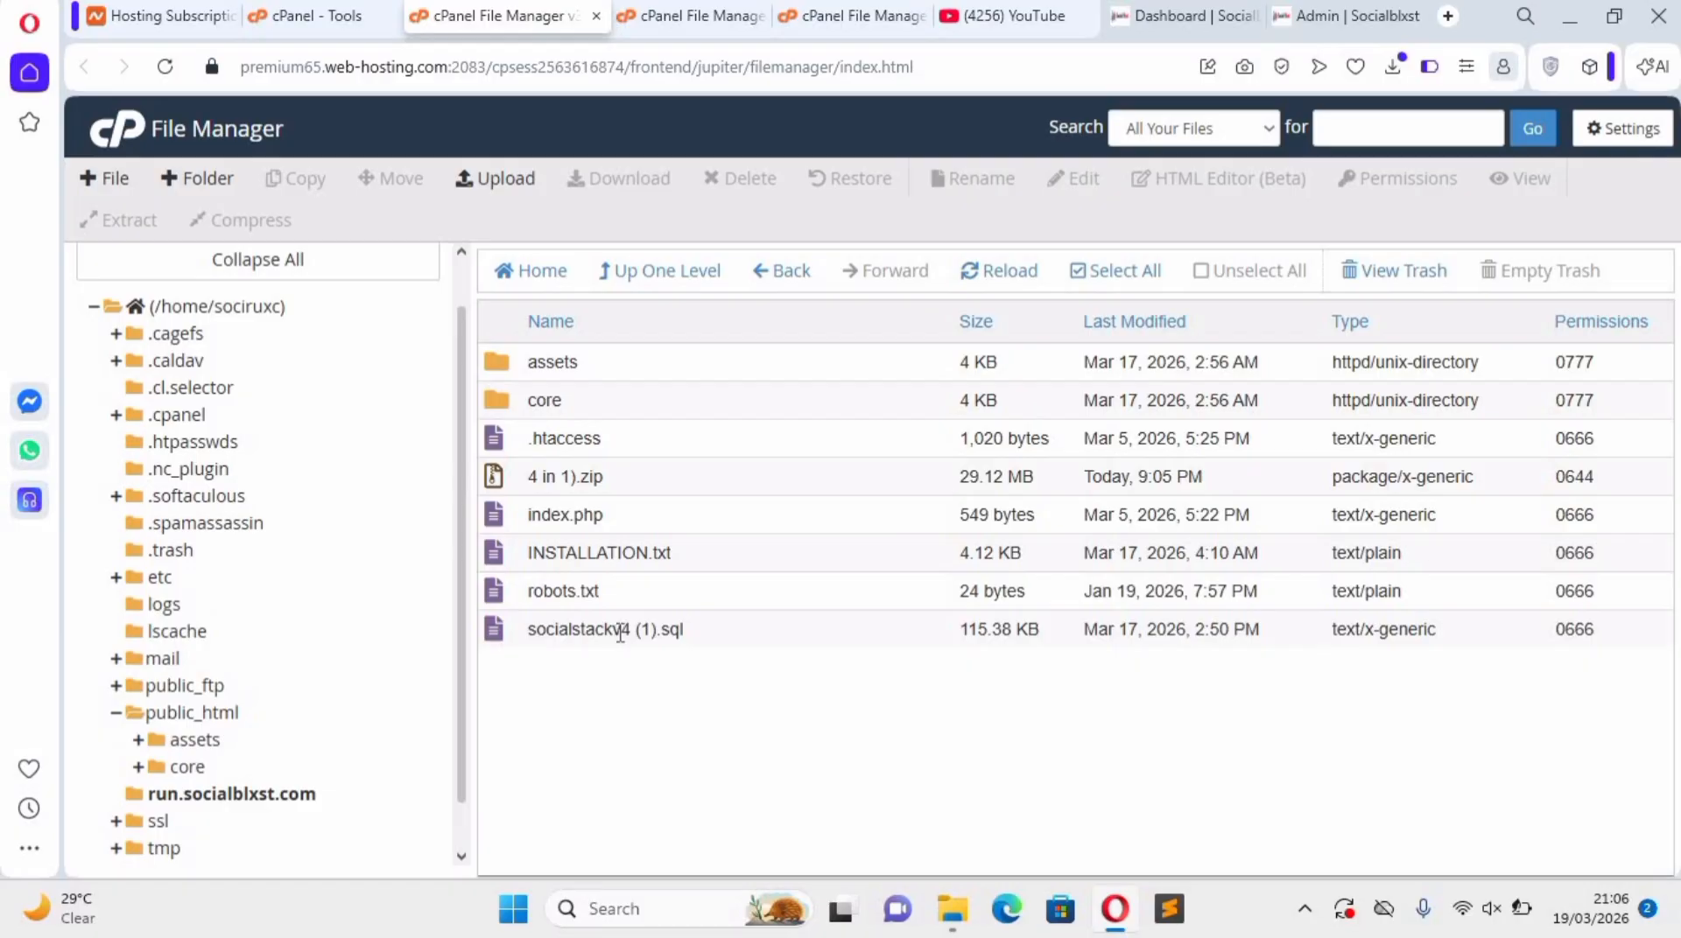
Download "socialstackv4 (1).sql" from the run.socialblxst.com folder.
right_click(709, 630)
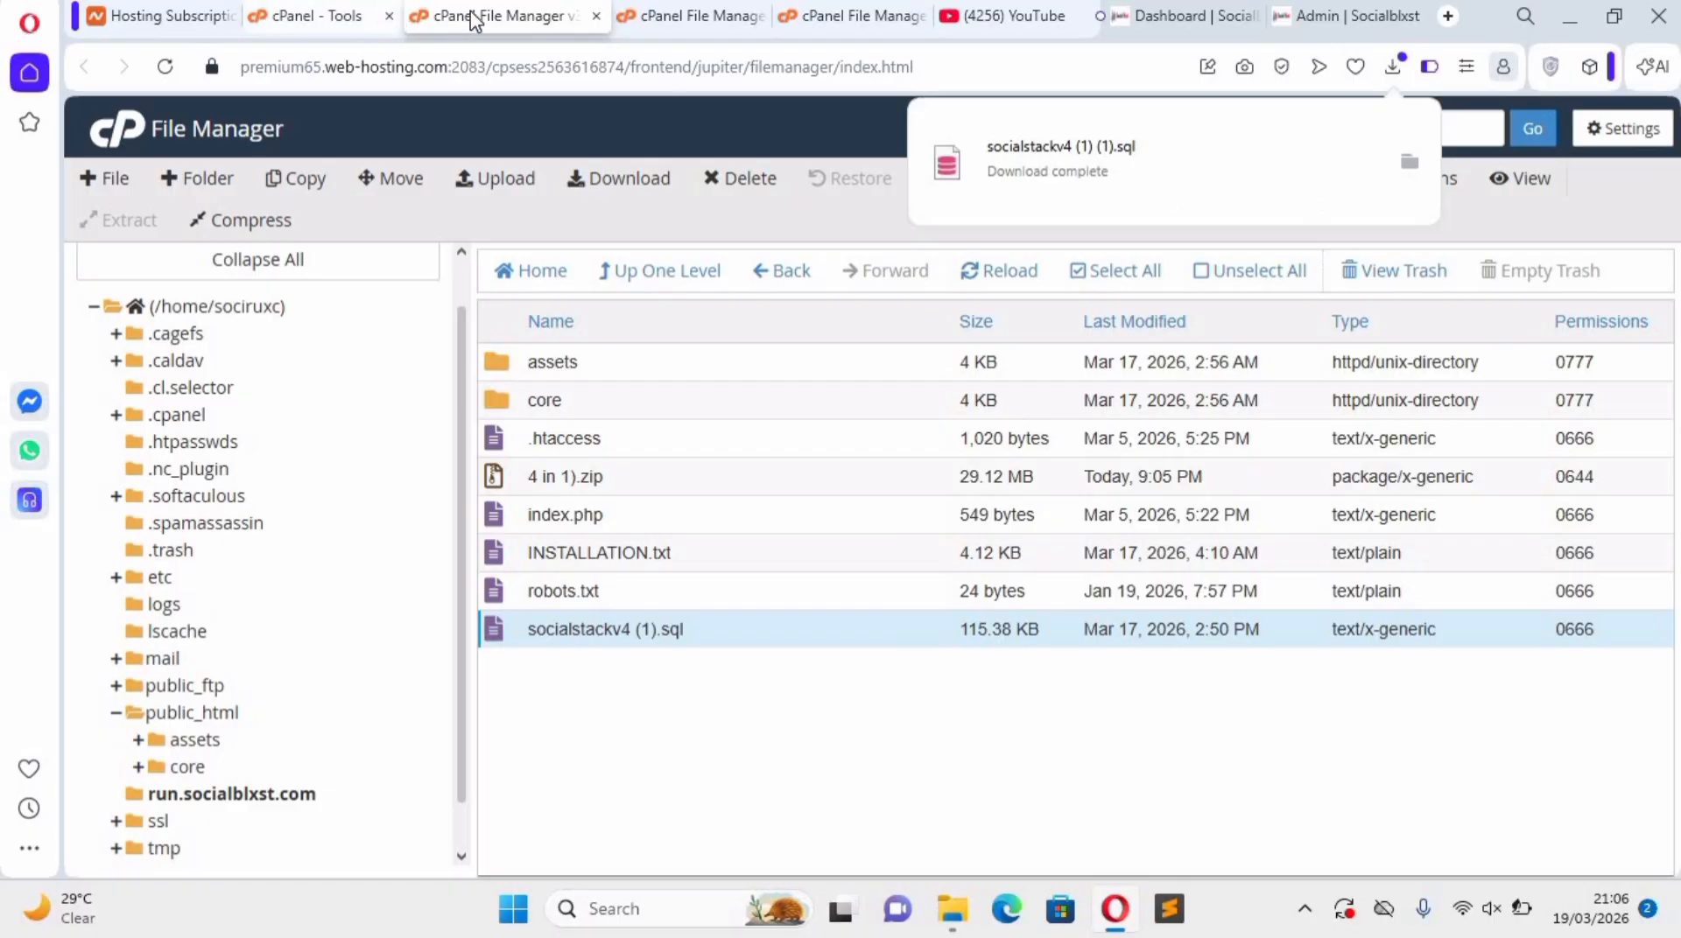
Return to the cPanel tools page, search the tools for "php" and open phpMyAdmin.
click(315, 18)
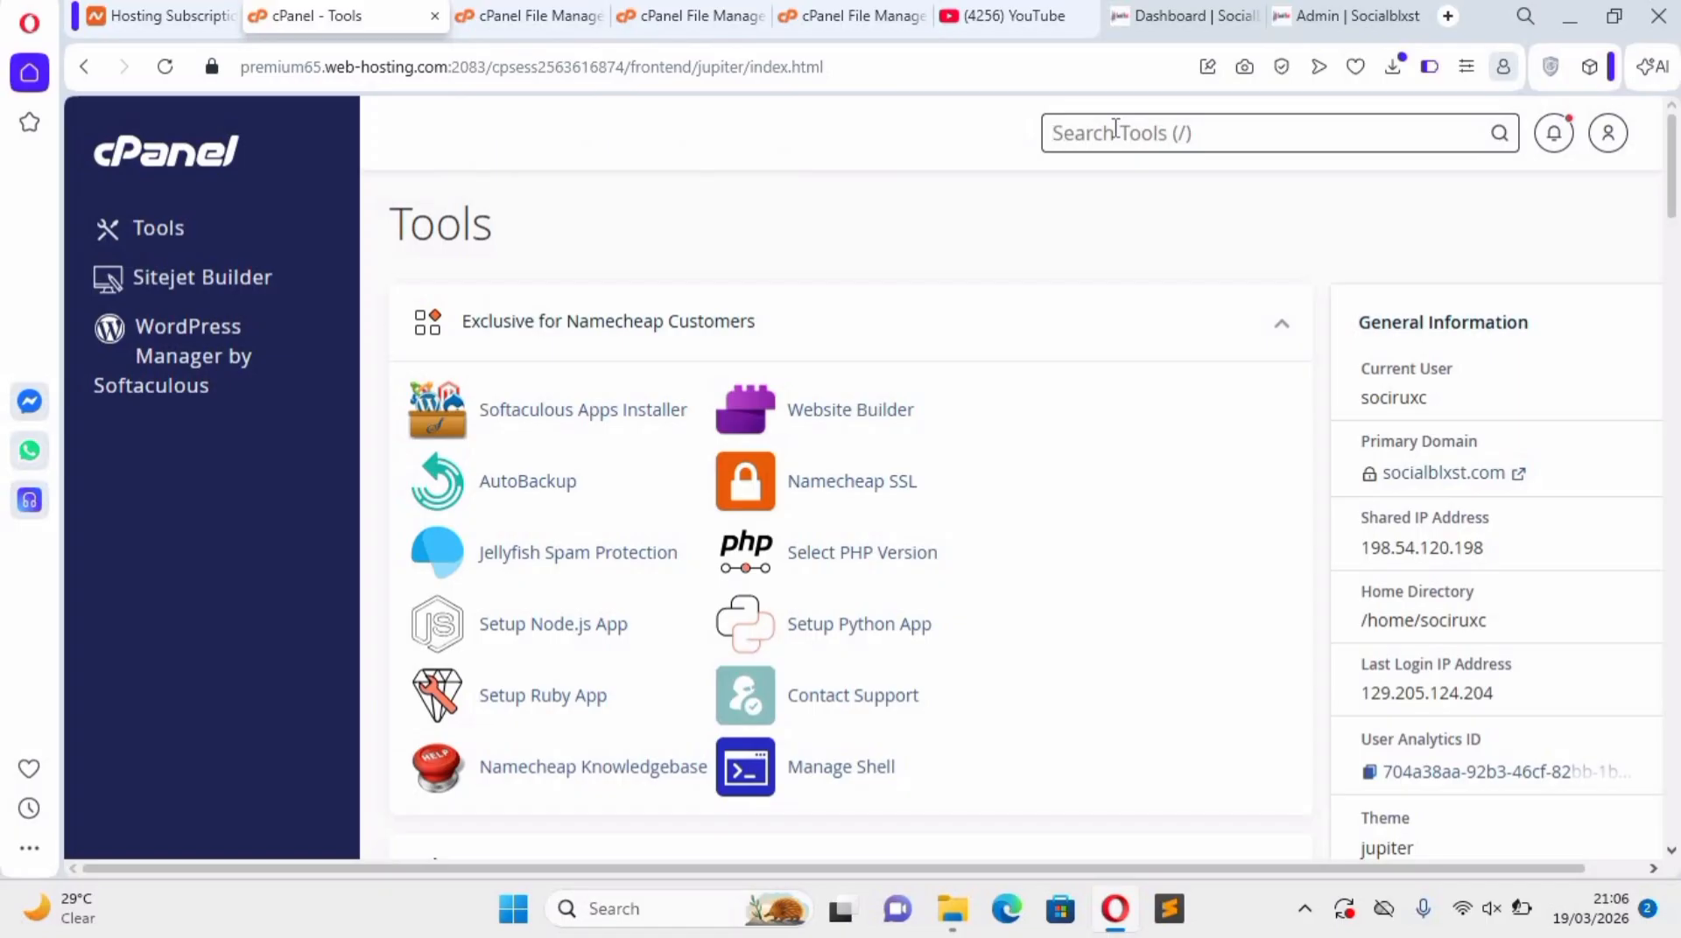
click(1115, 128)
text(ph)
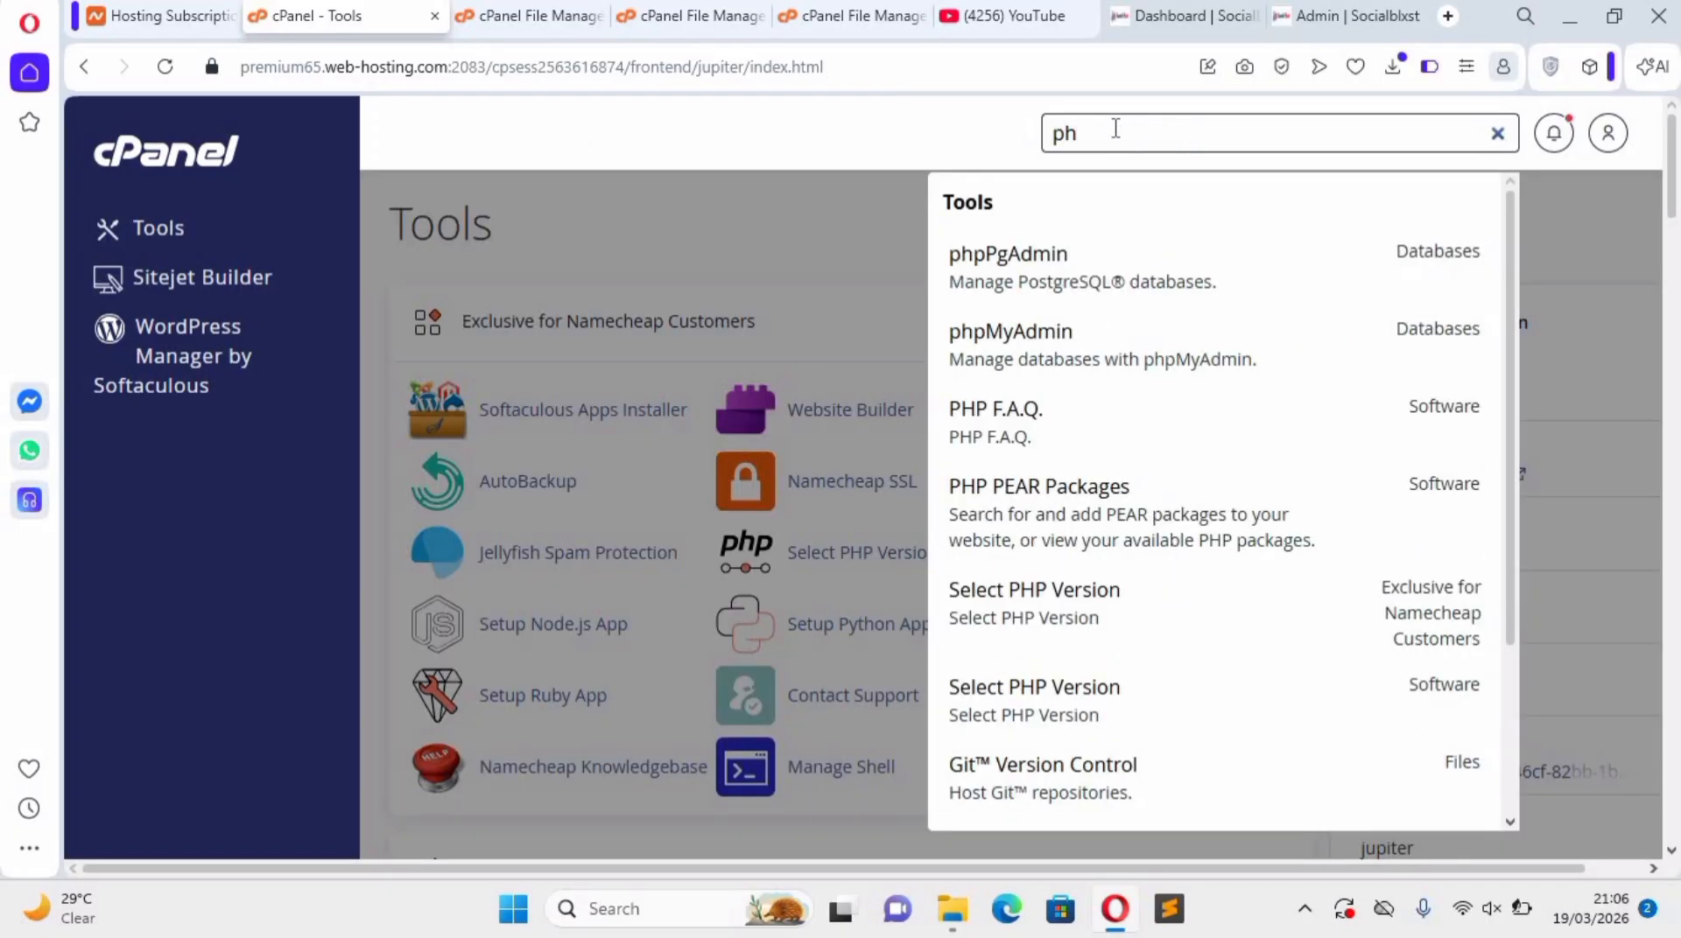
text(p)
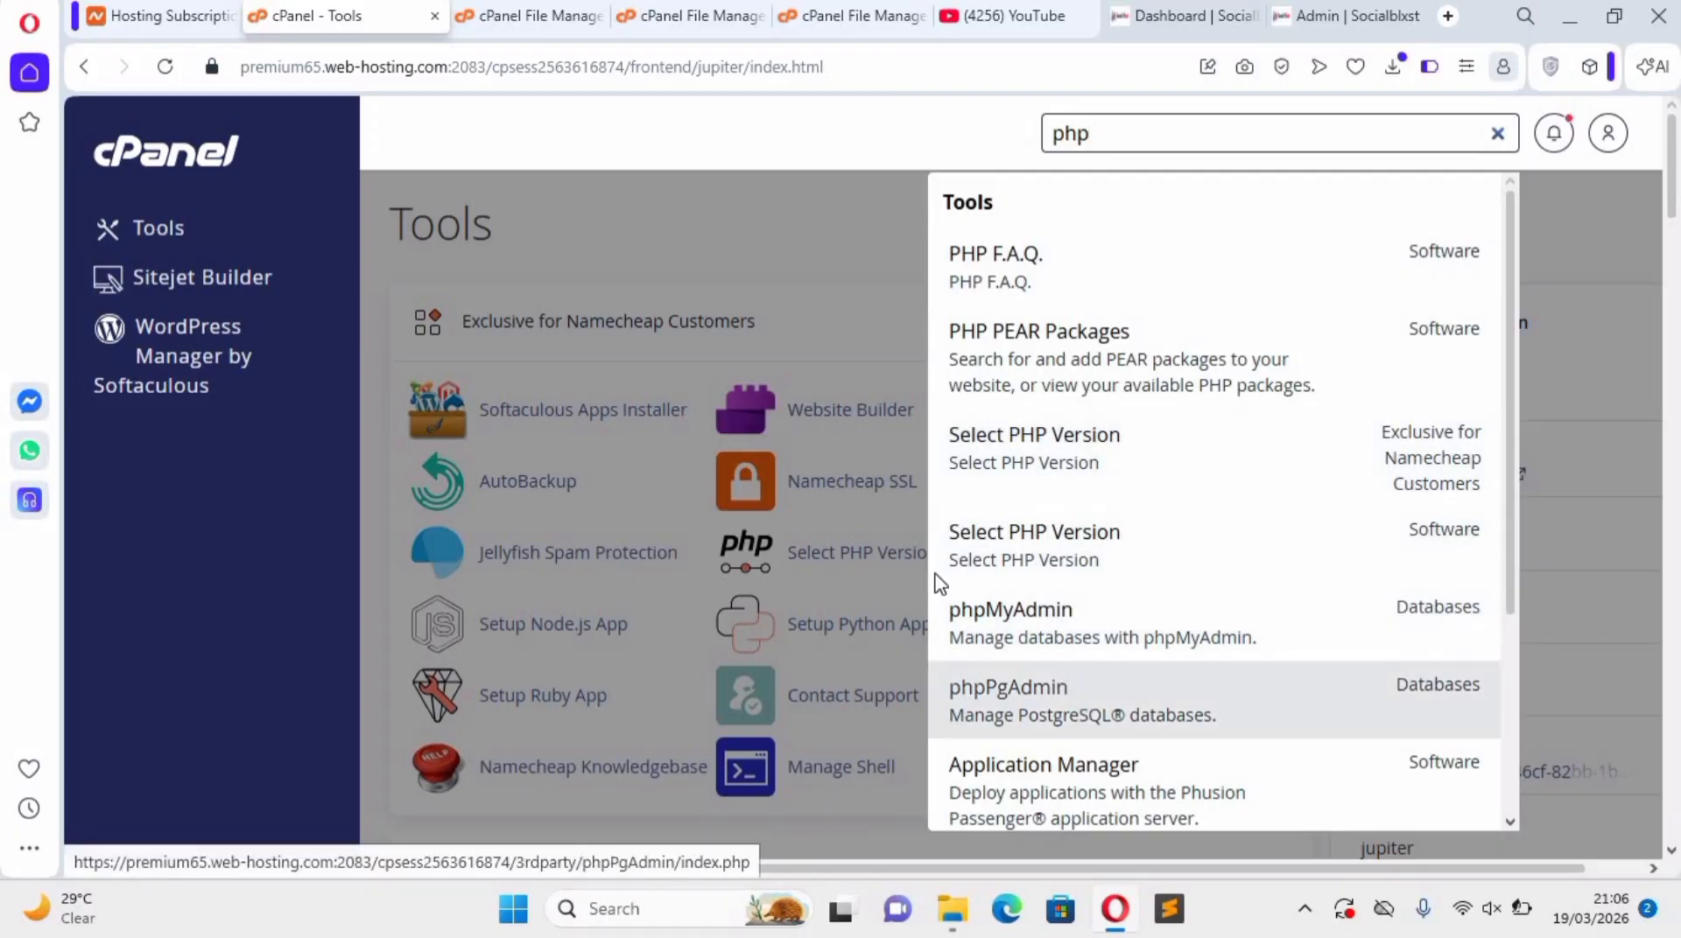
key(Return)
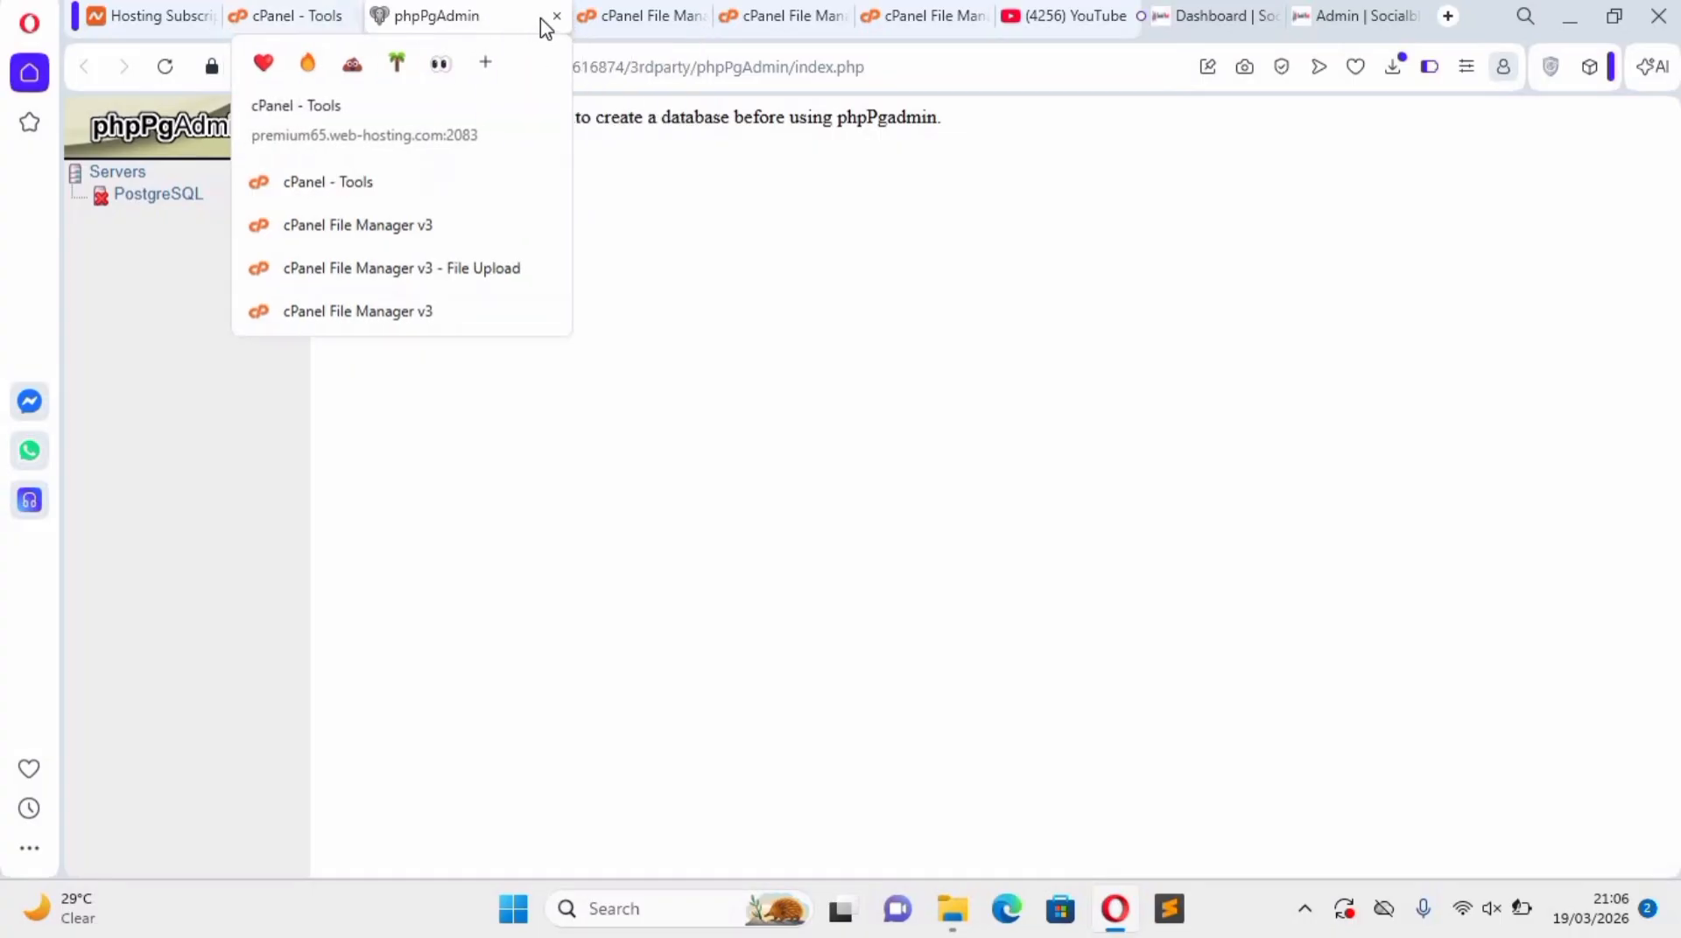
key(ctrl+w)
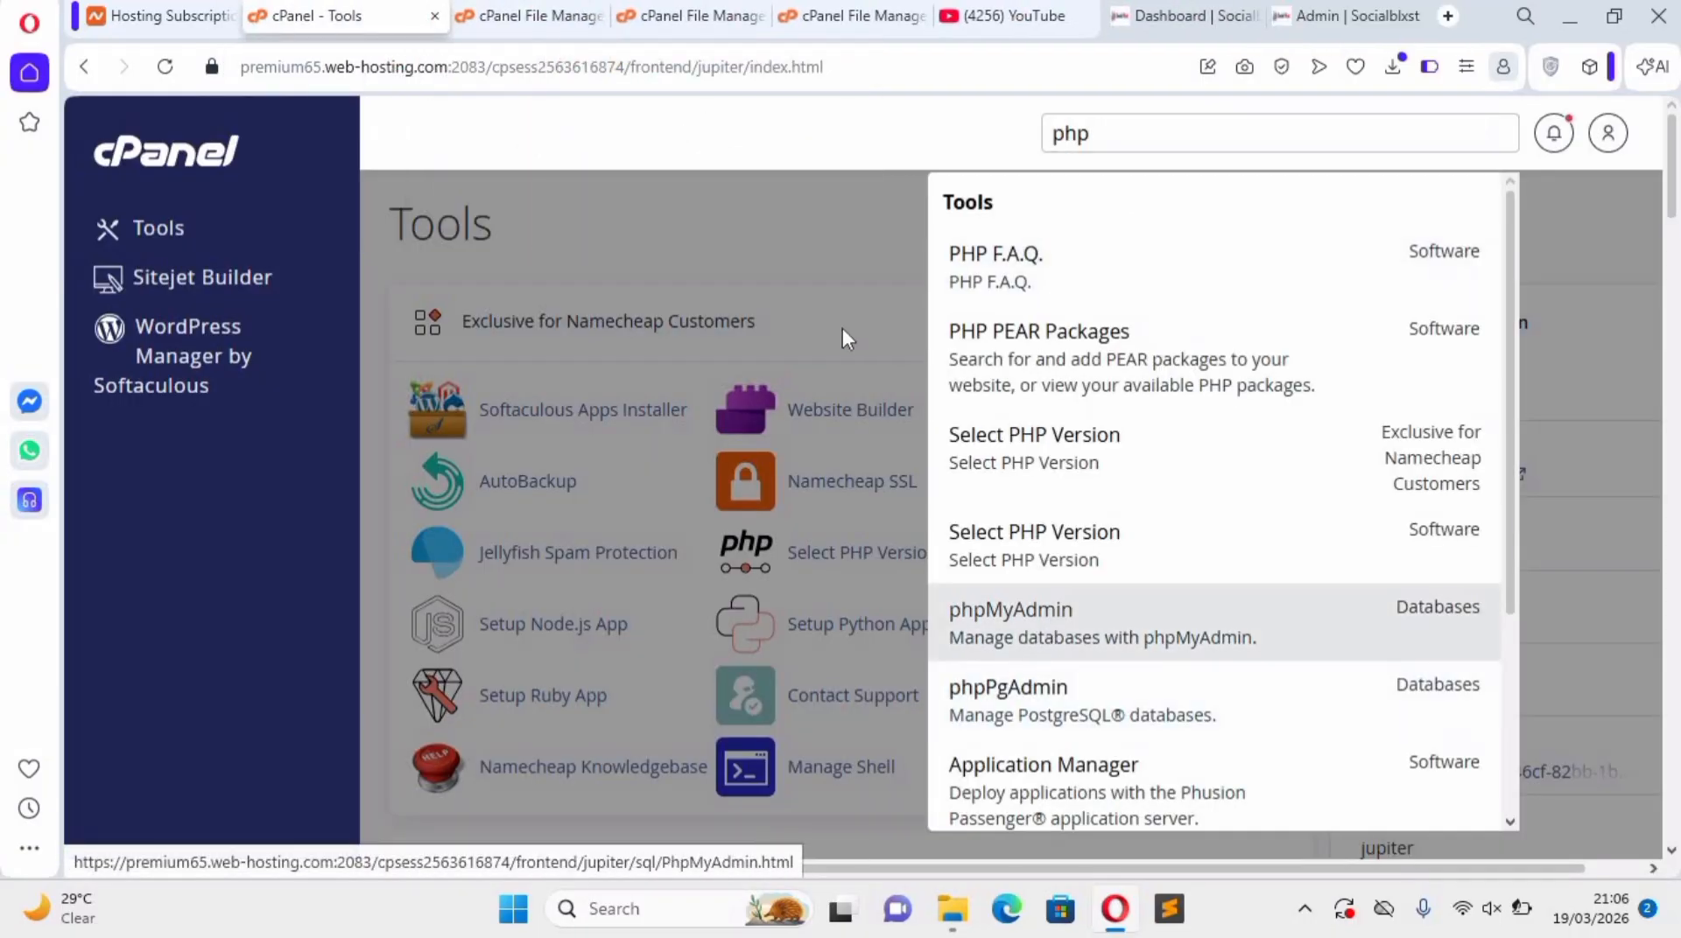
click(1042, 623)
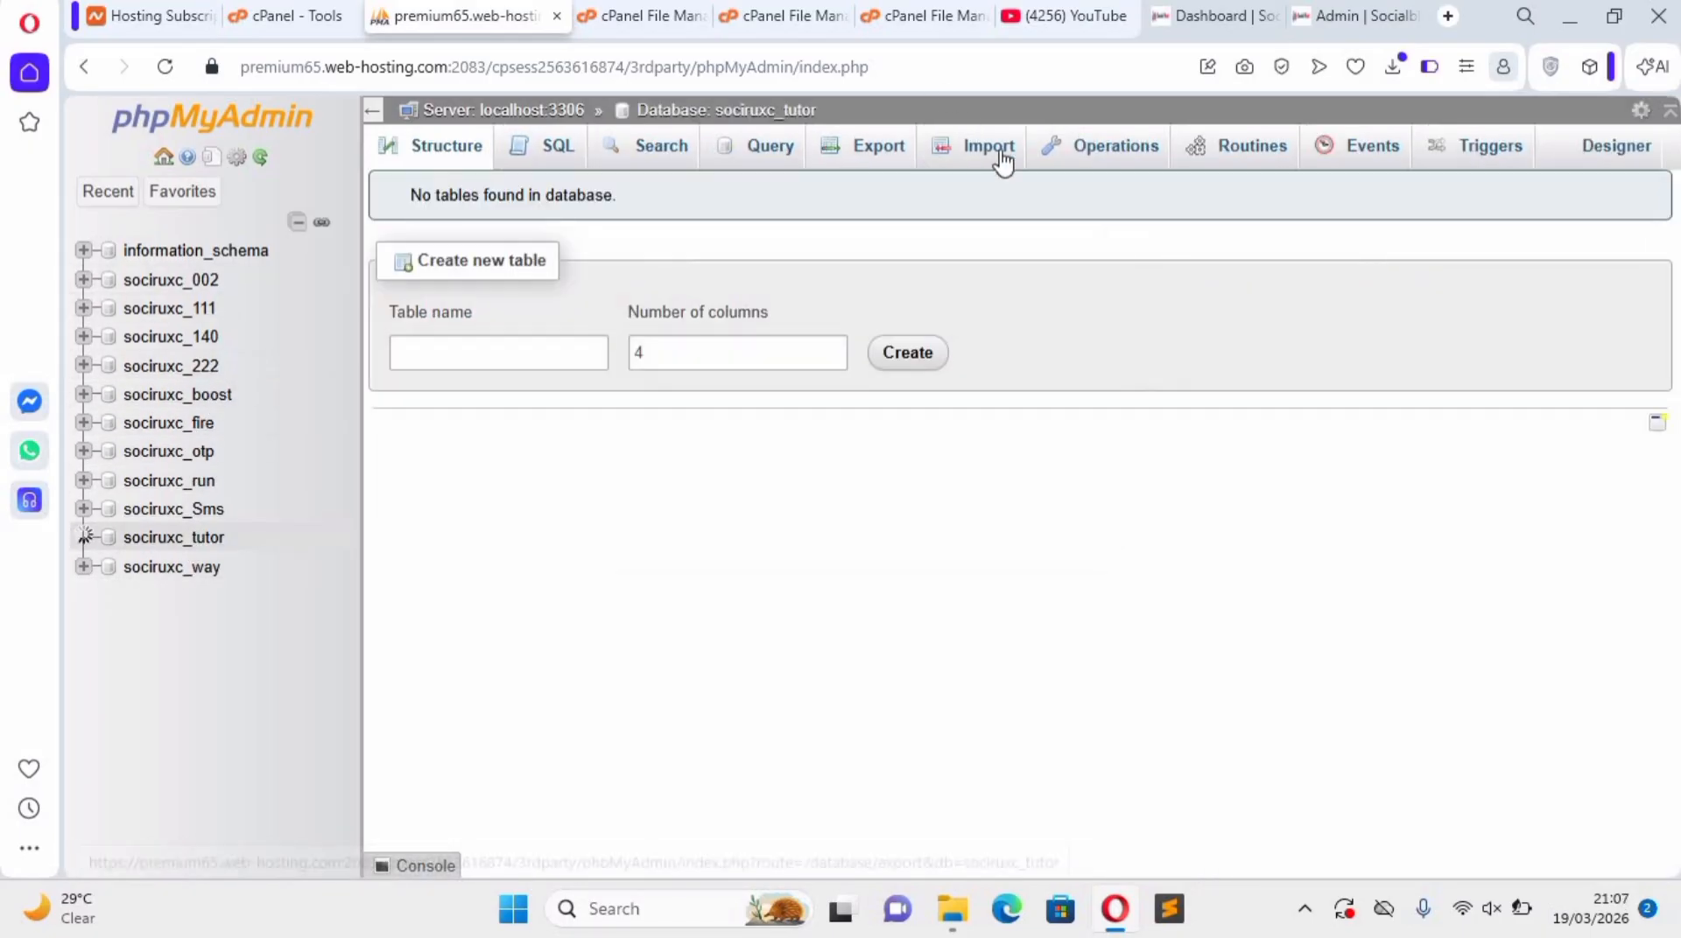
Import "socialstackv4 (1) (1).sql" into the sociruxc_tutor database with the default import options.
click(1007, 158)
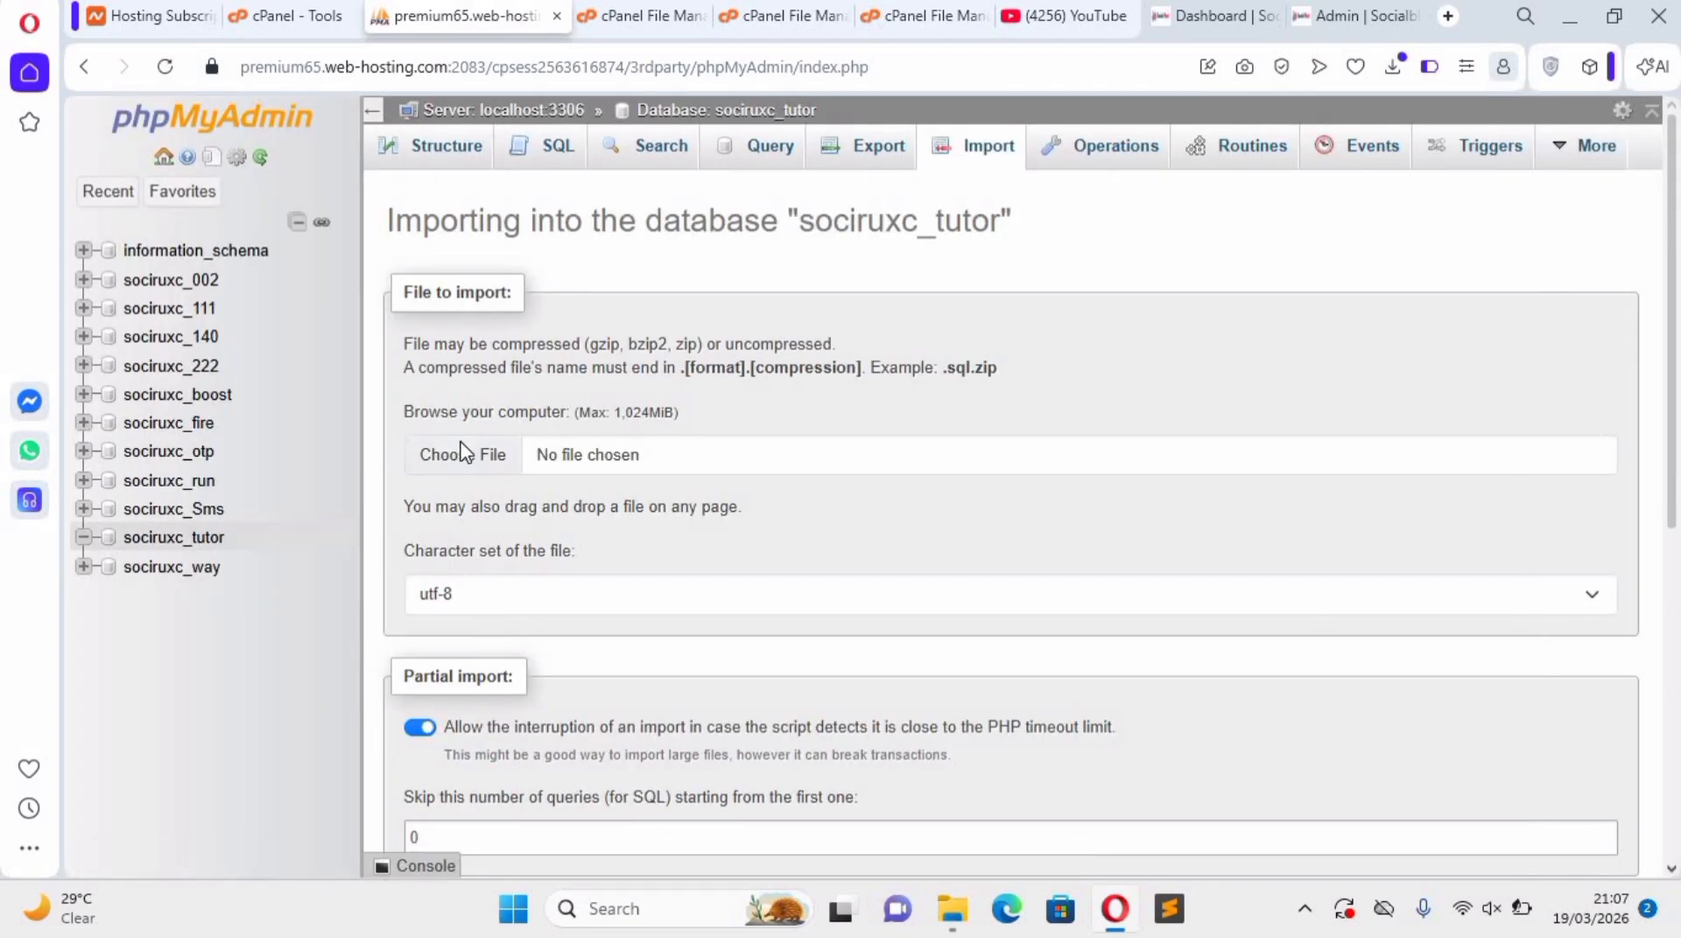
click(464, 454)
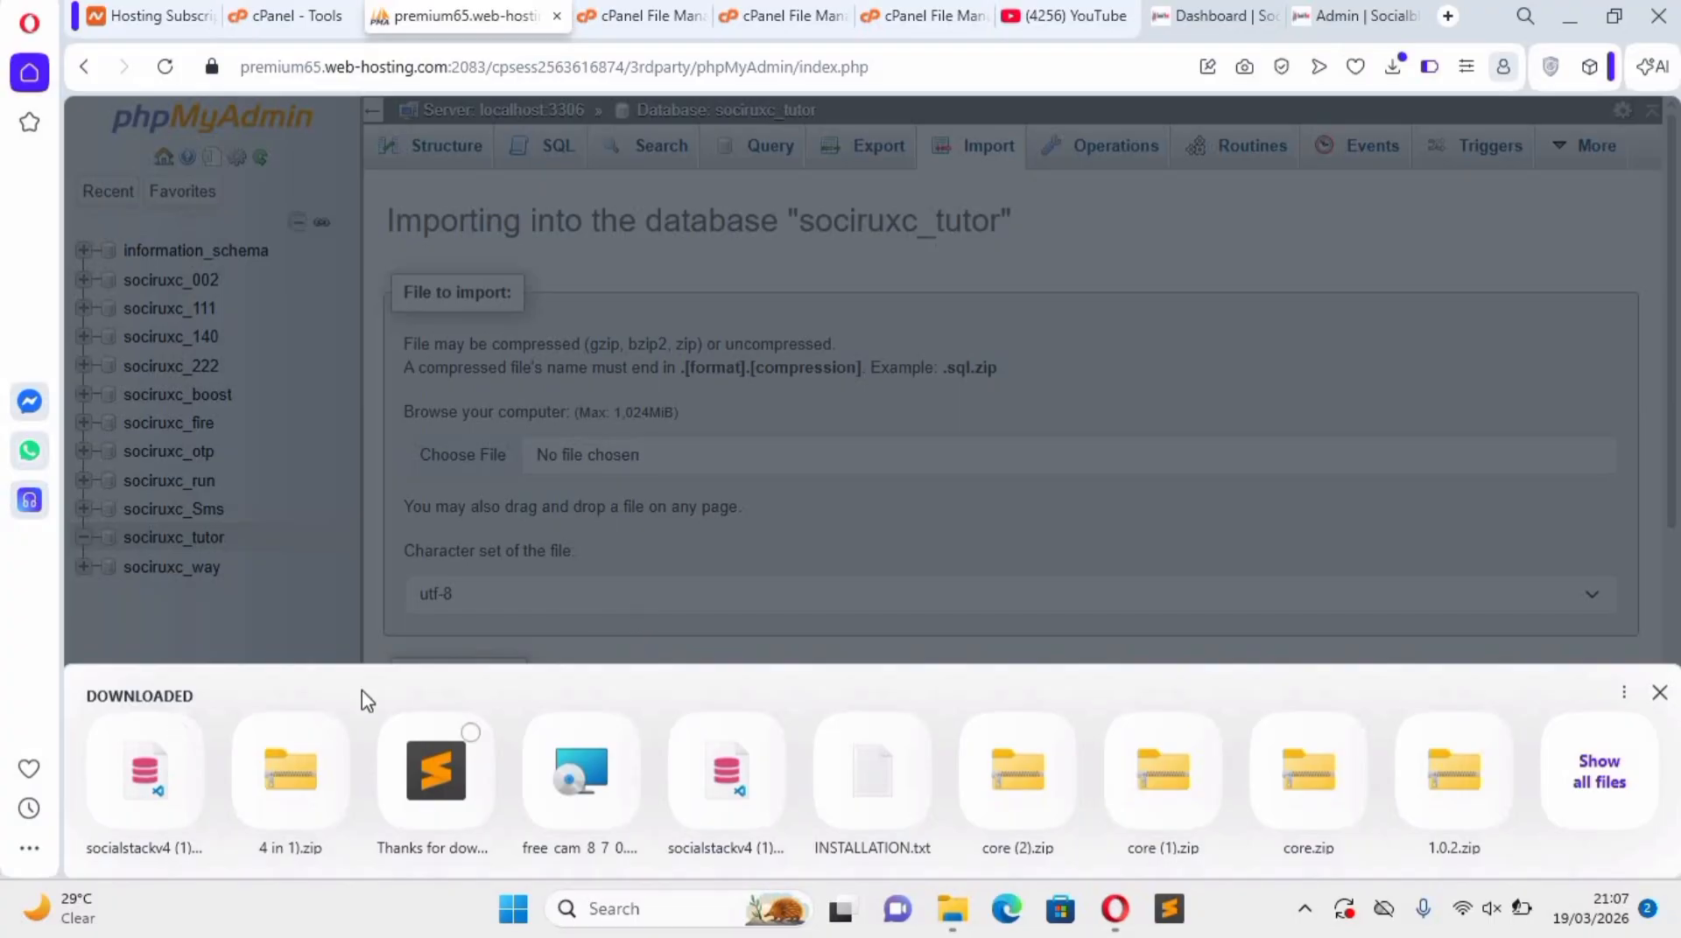
click(107, 792)
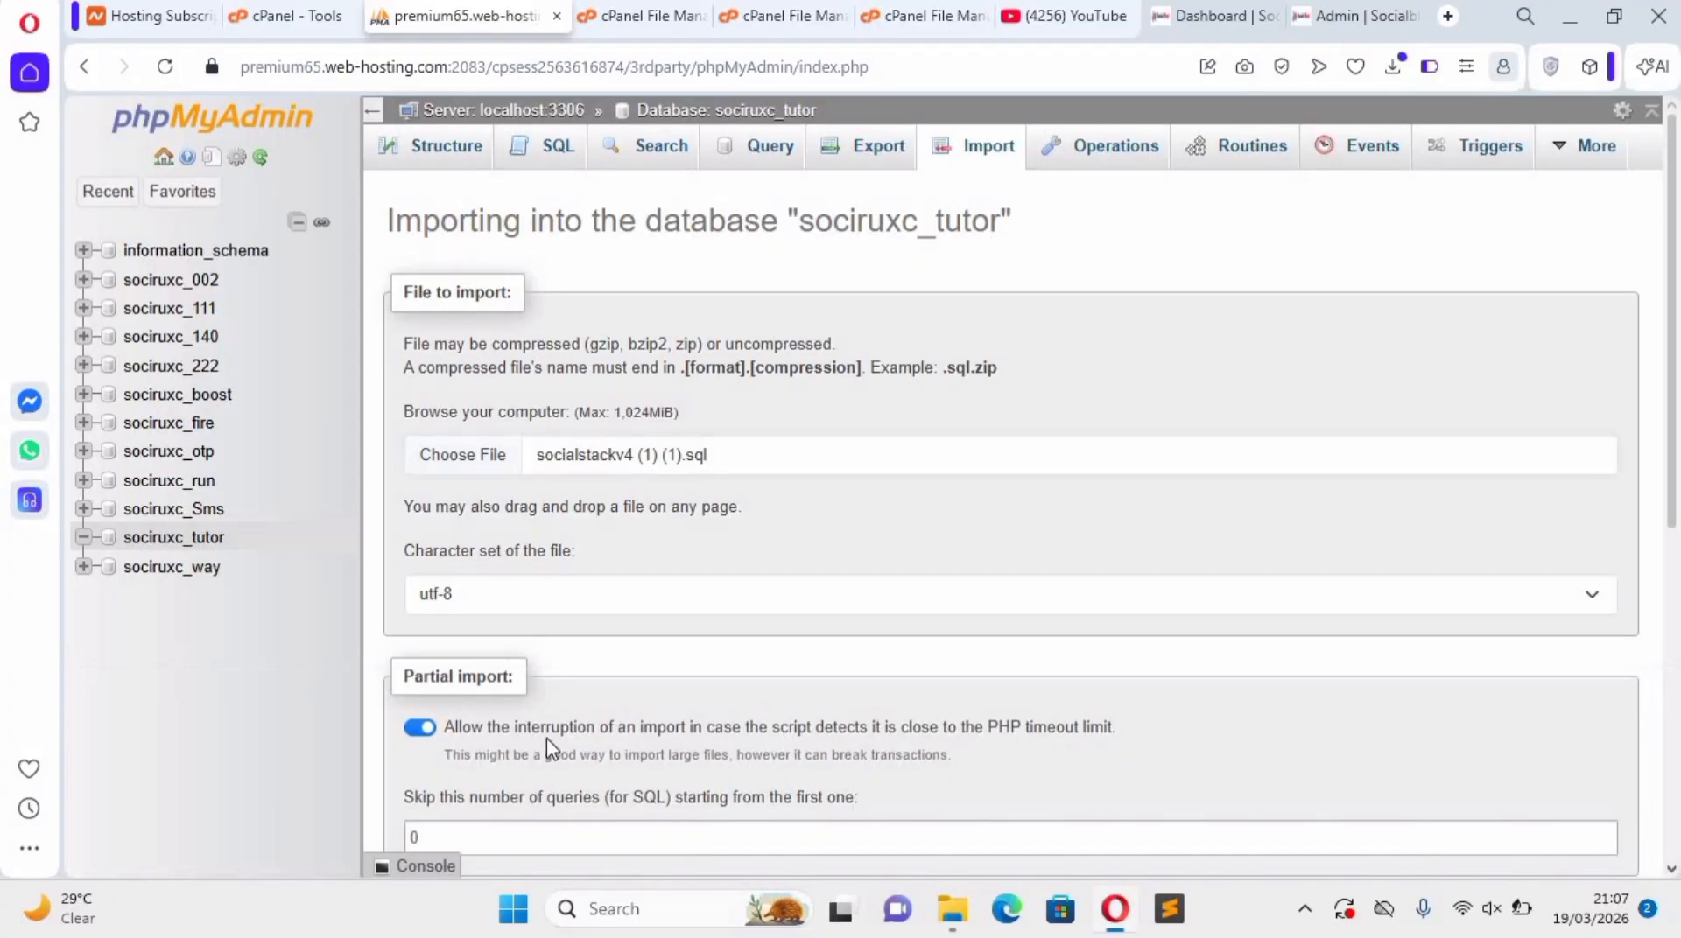
scroll(546, 738, down, 7)
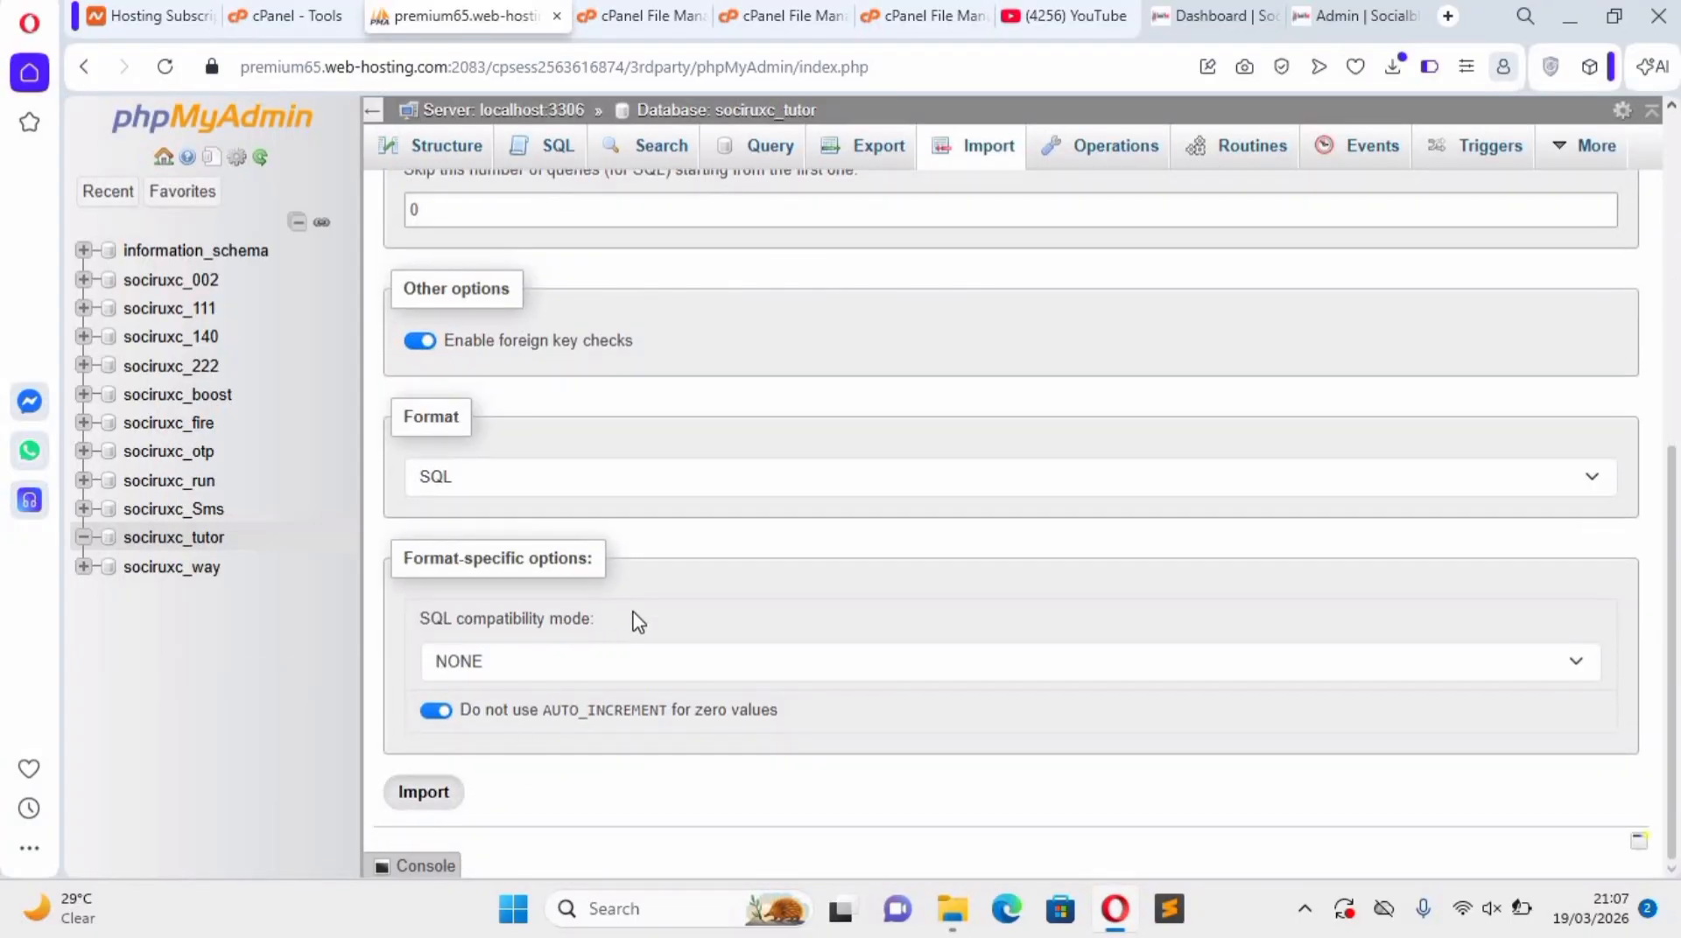
click(424, 792)
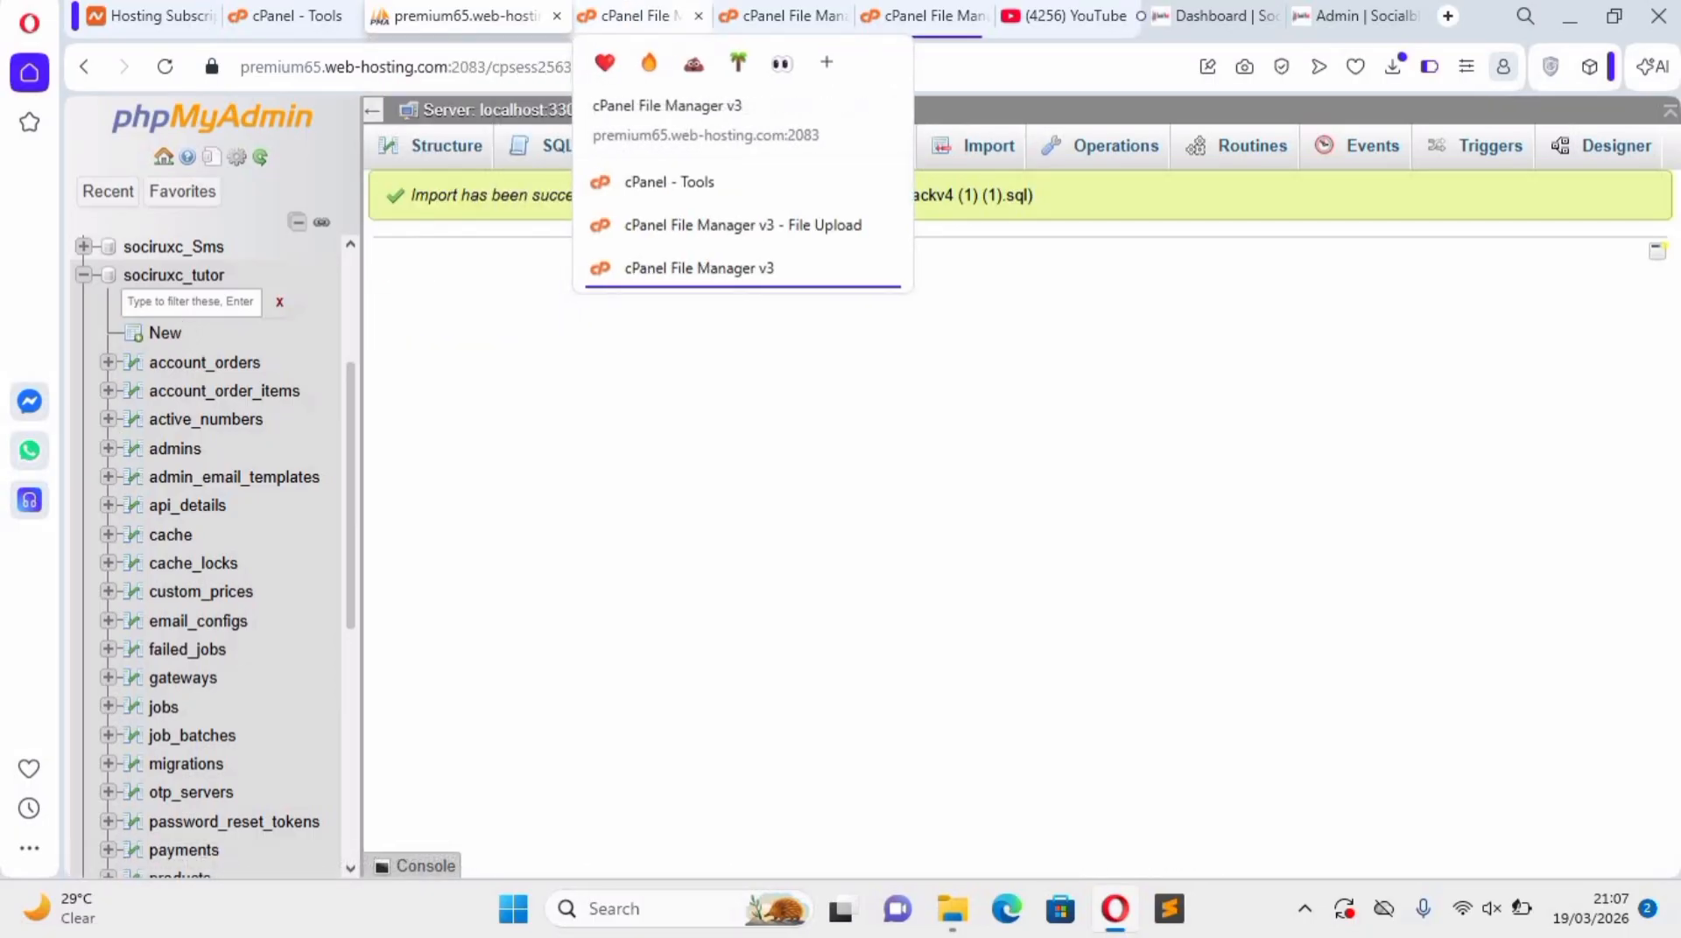
Switch to File Manager and open the .env file in the core folder of run.socialblxst.com for editing.
drag(750, 58, 740, 27)
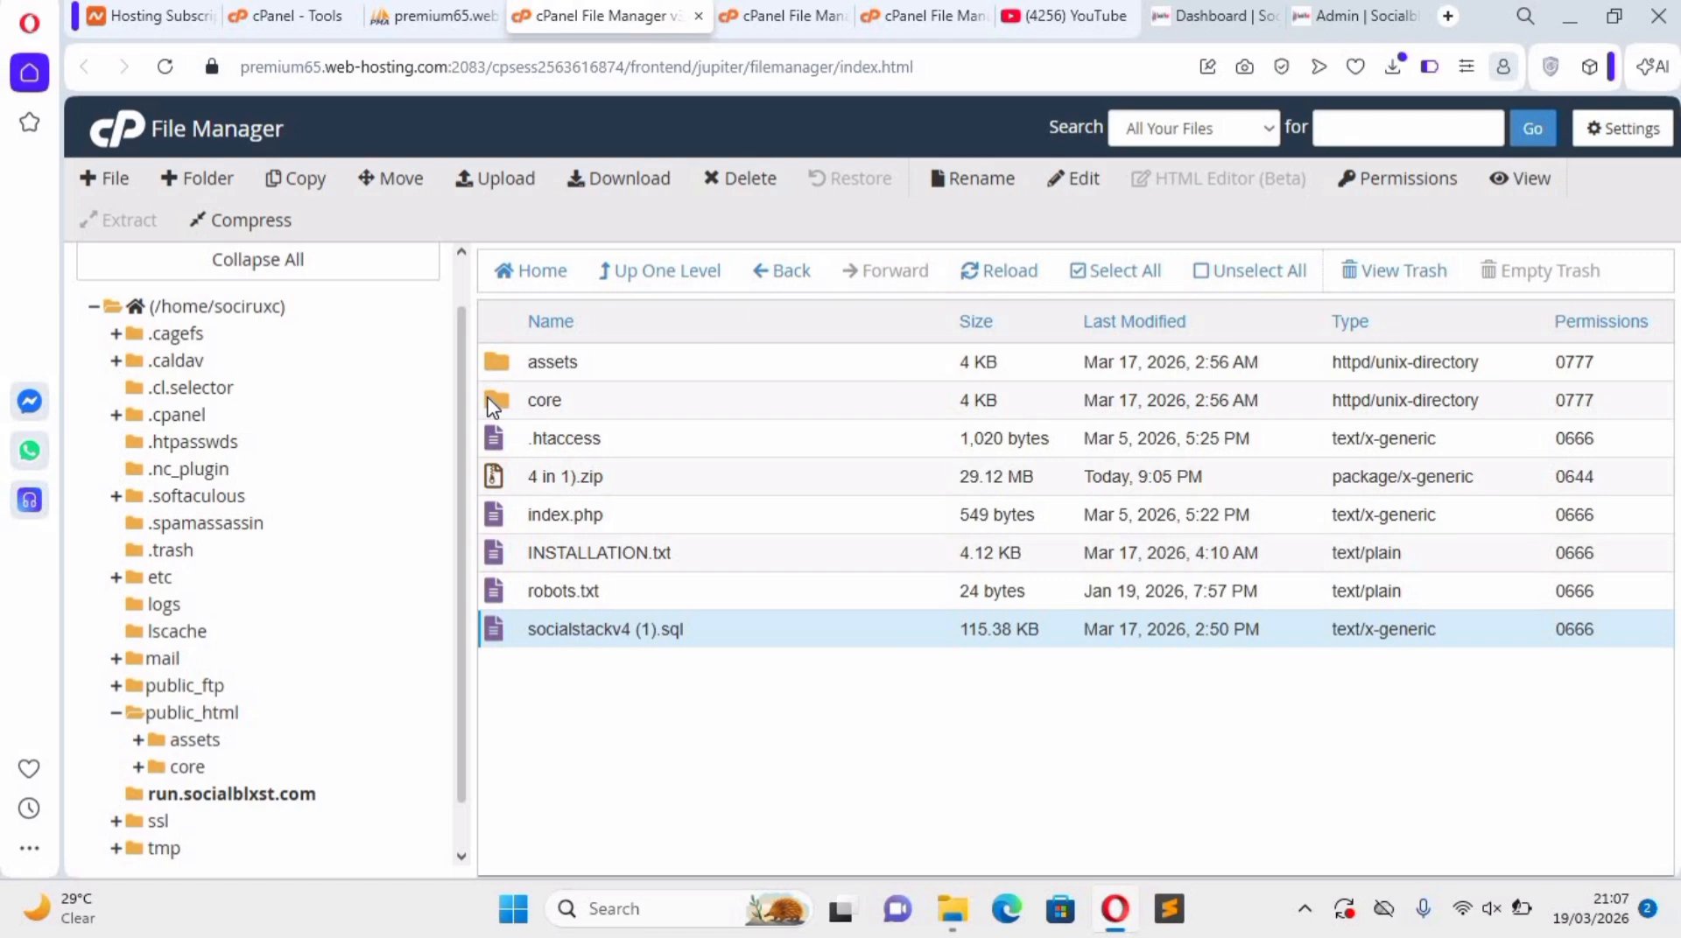
double_click(552, 403)
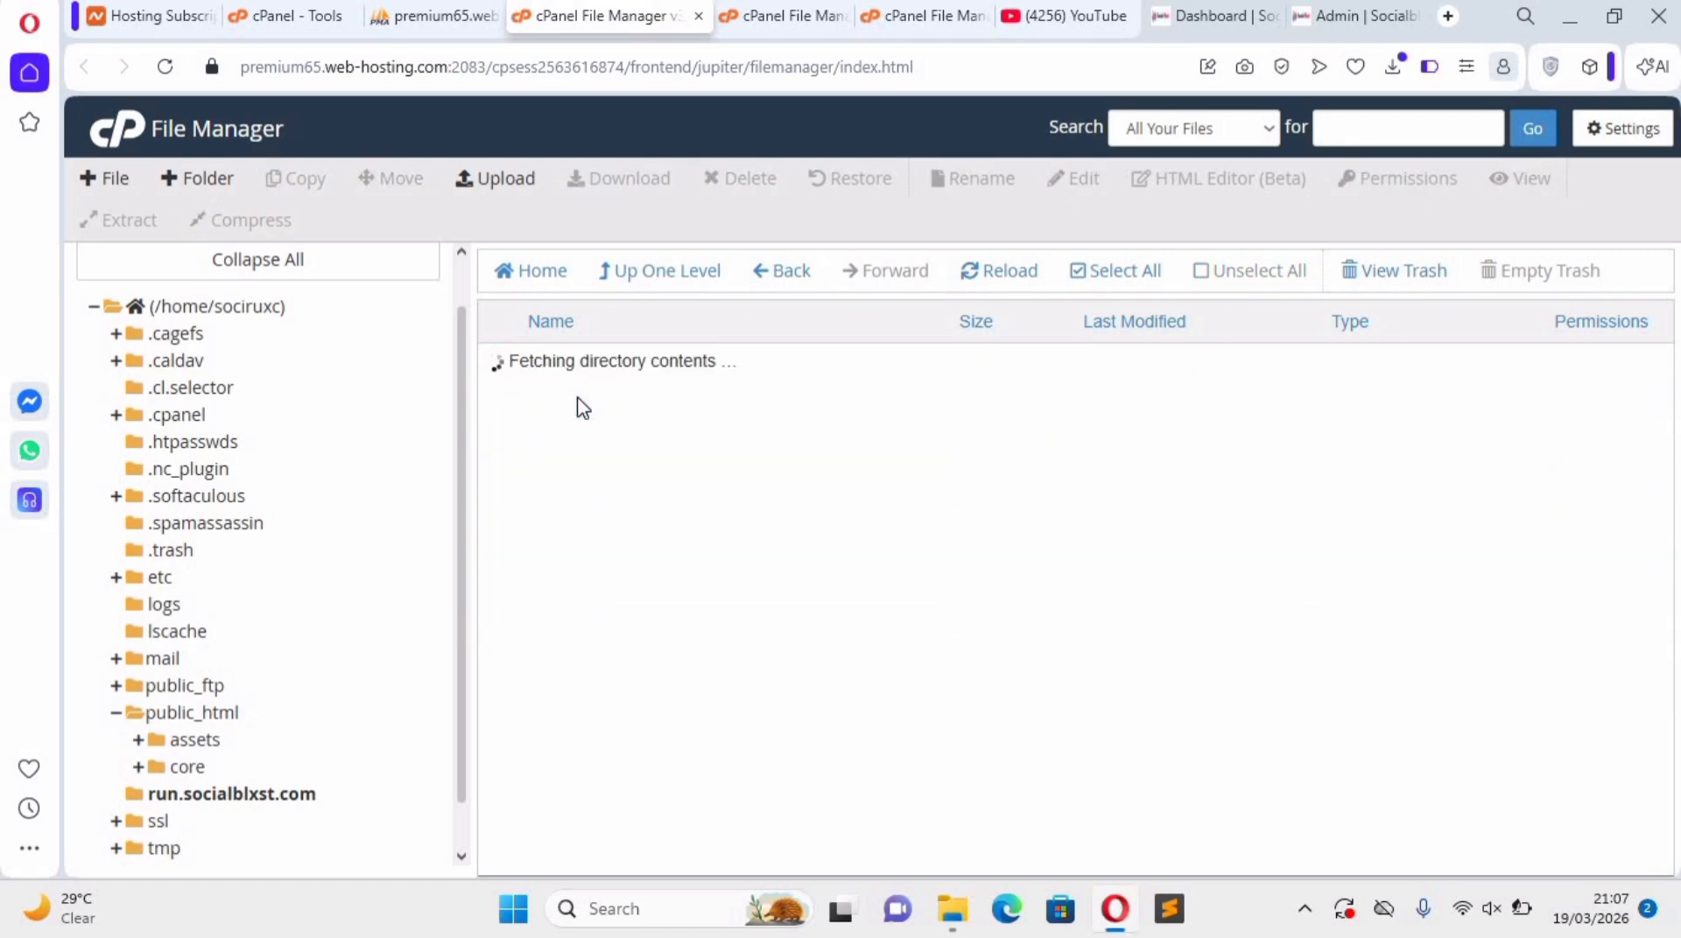
scroll(555, 477, down, 4)
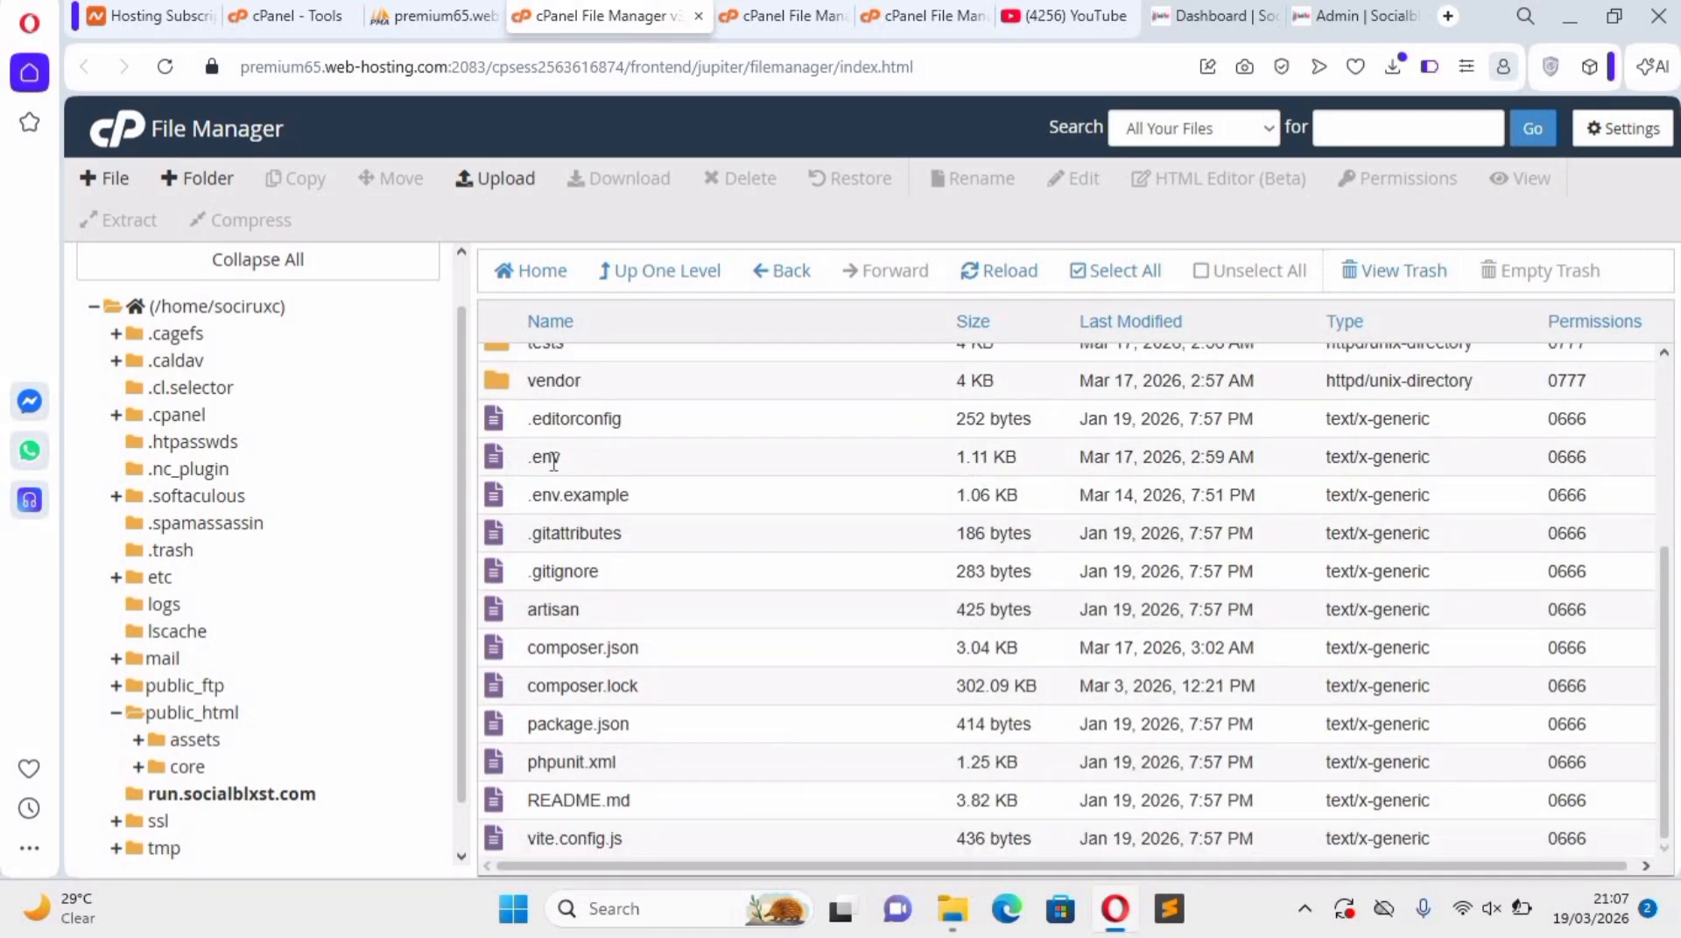
click(557, 458)
right_click(577, 462)
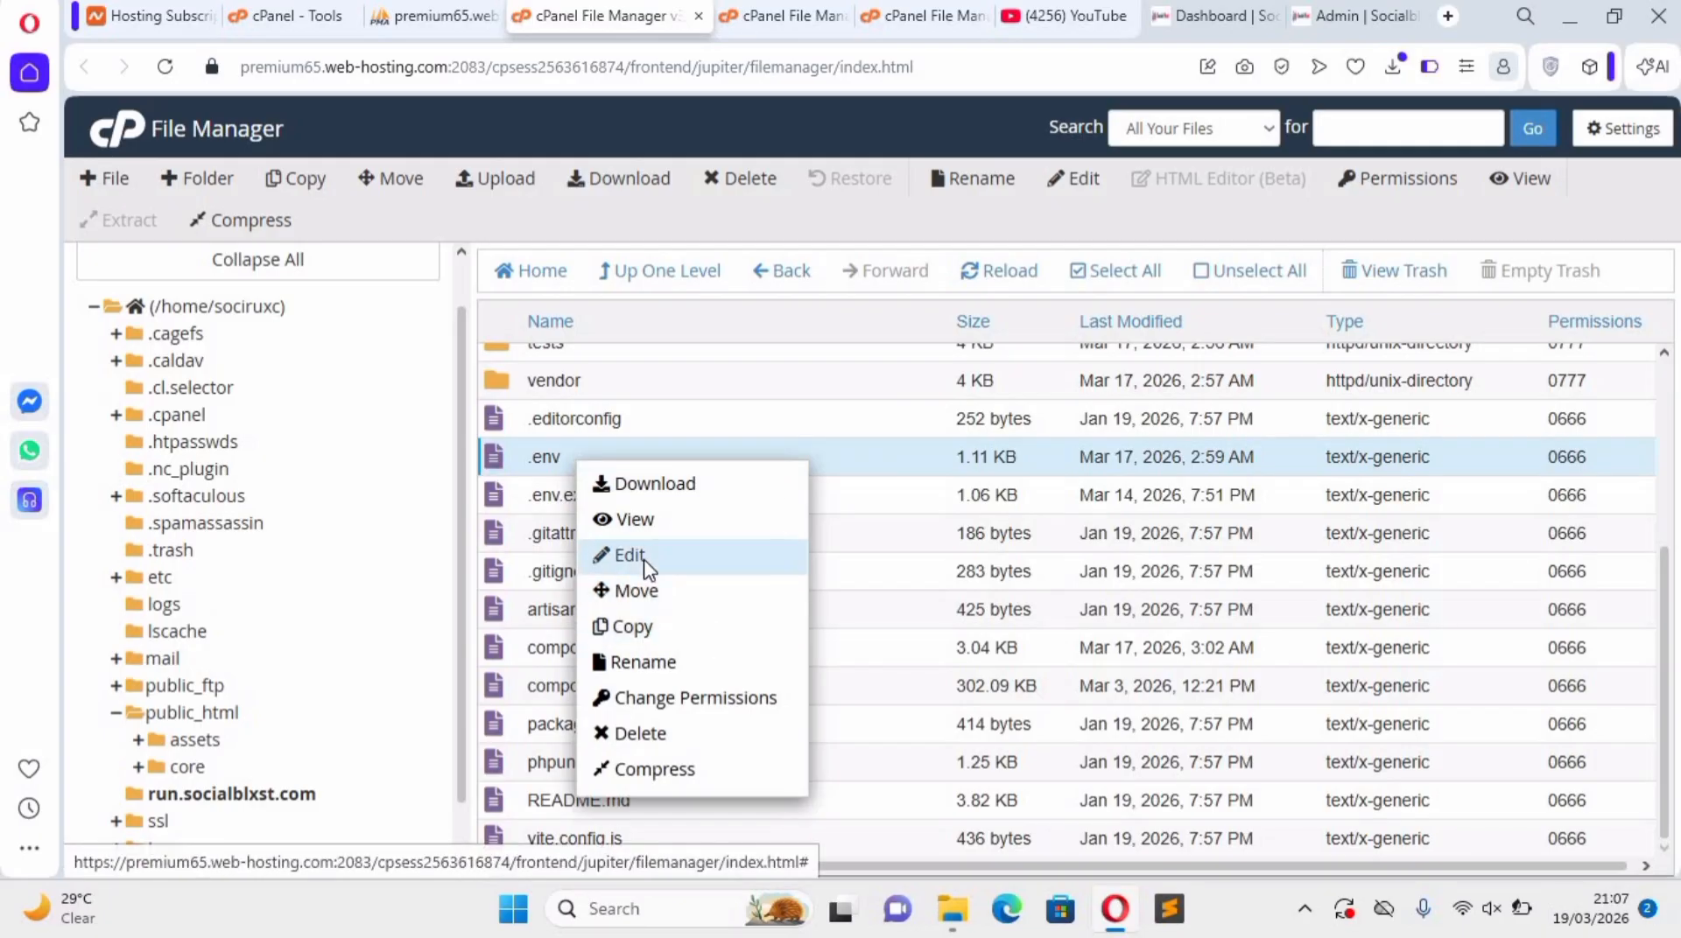
click(646, 560)
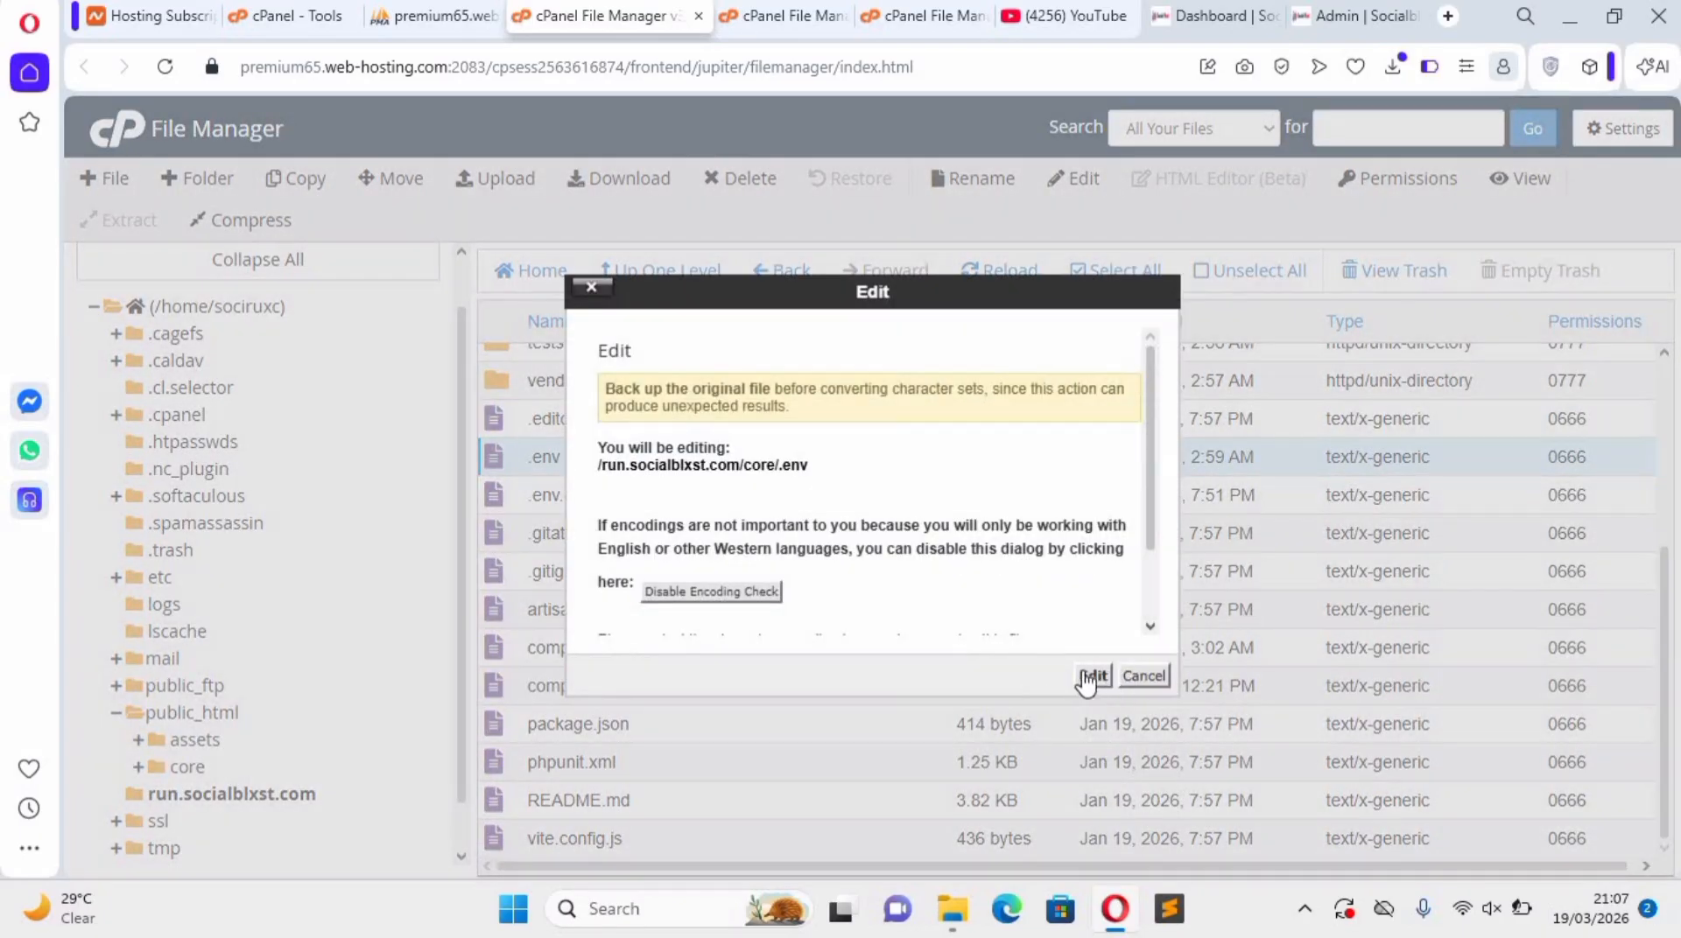
click(1092, 676)
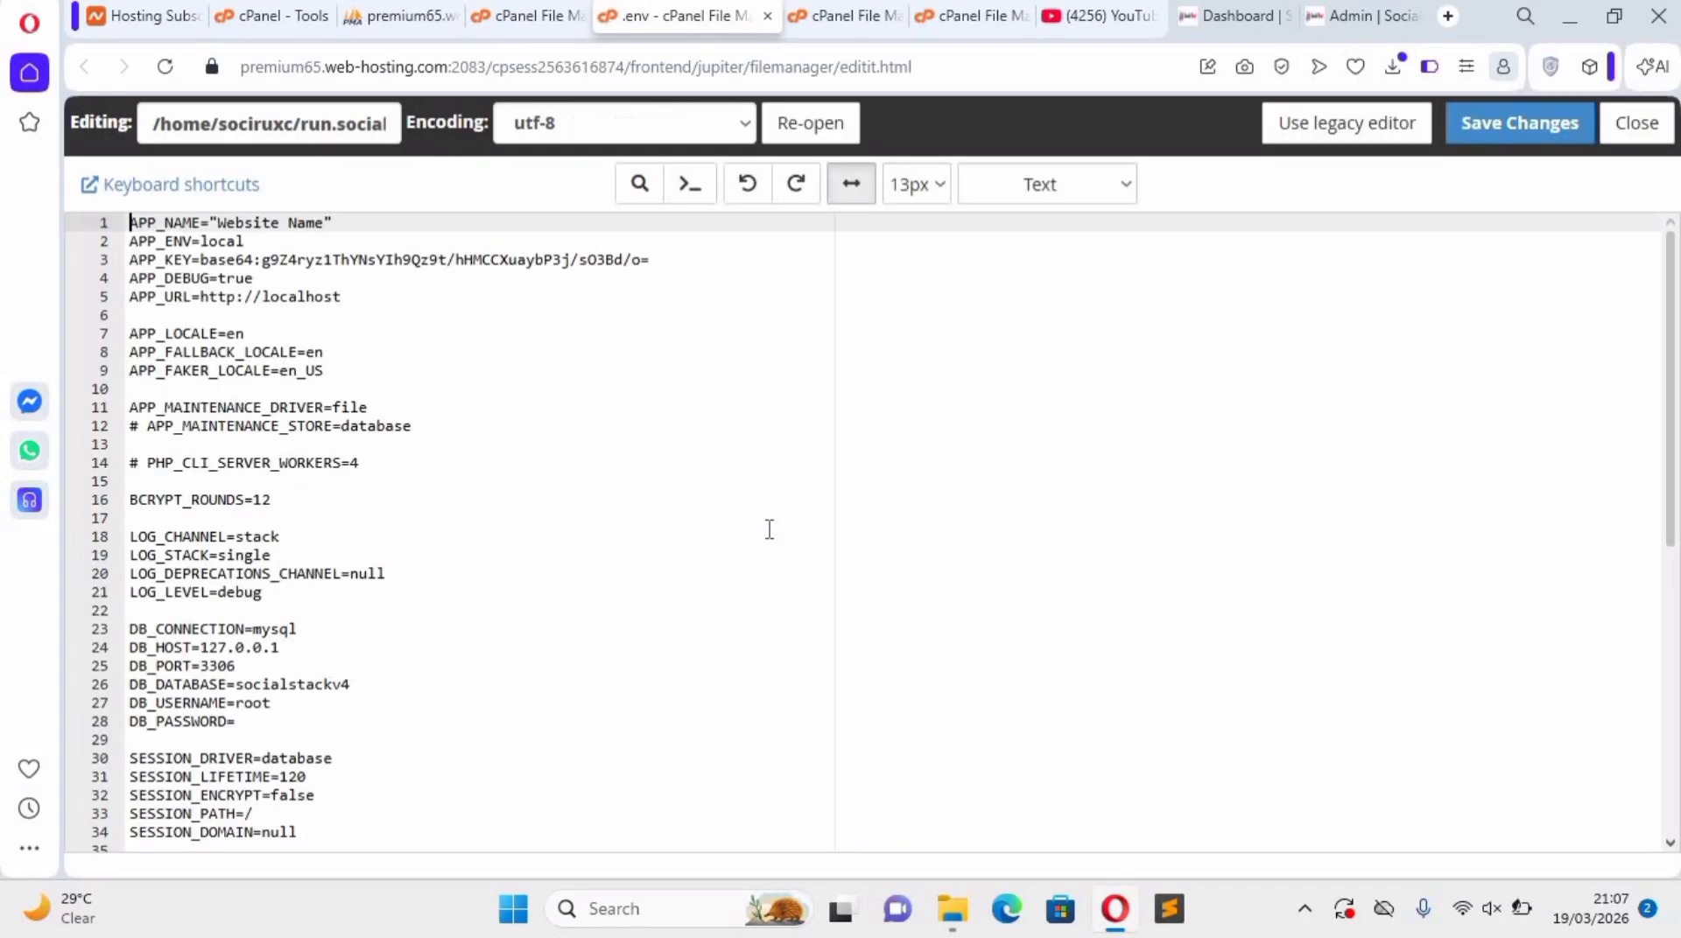
Set both DB_DATABASE and DB_USERNAME in the .env file to sociruxc_tutor.
right_click(764, 529)
click(191, 761)
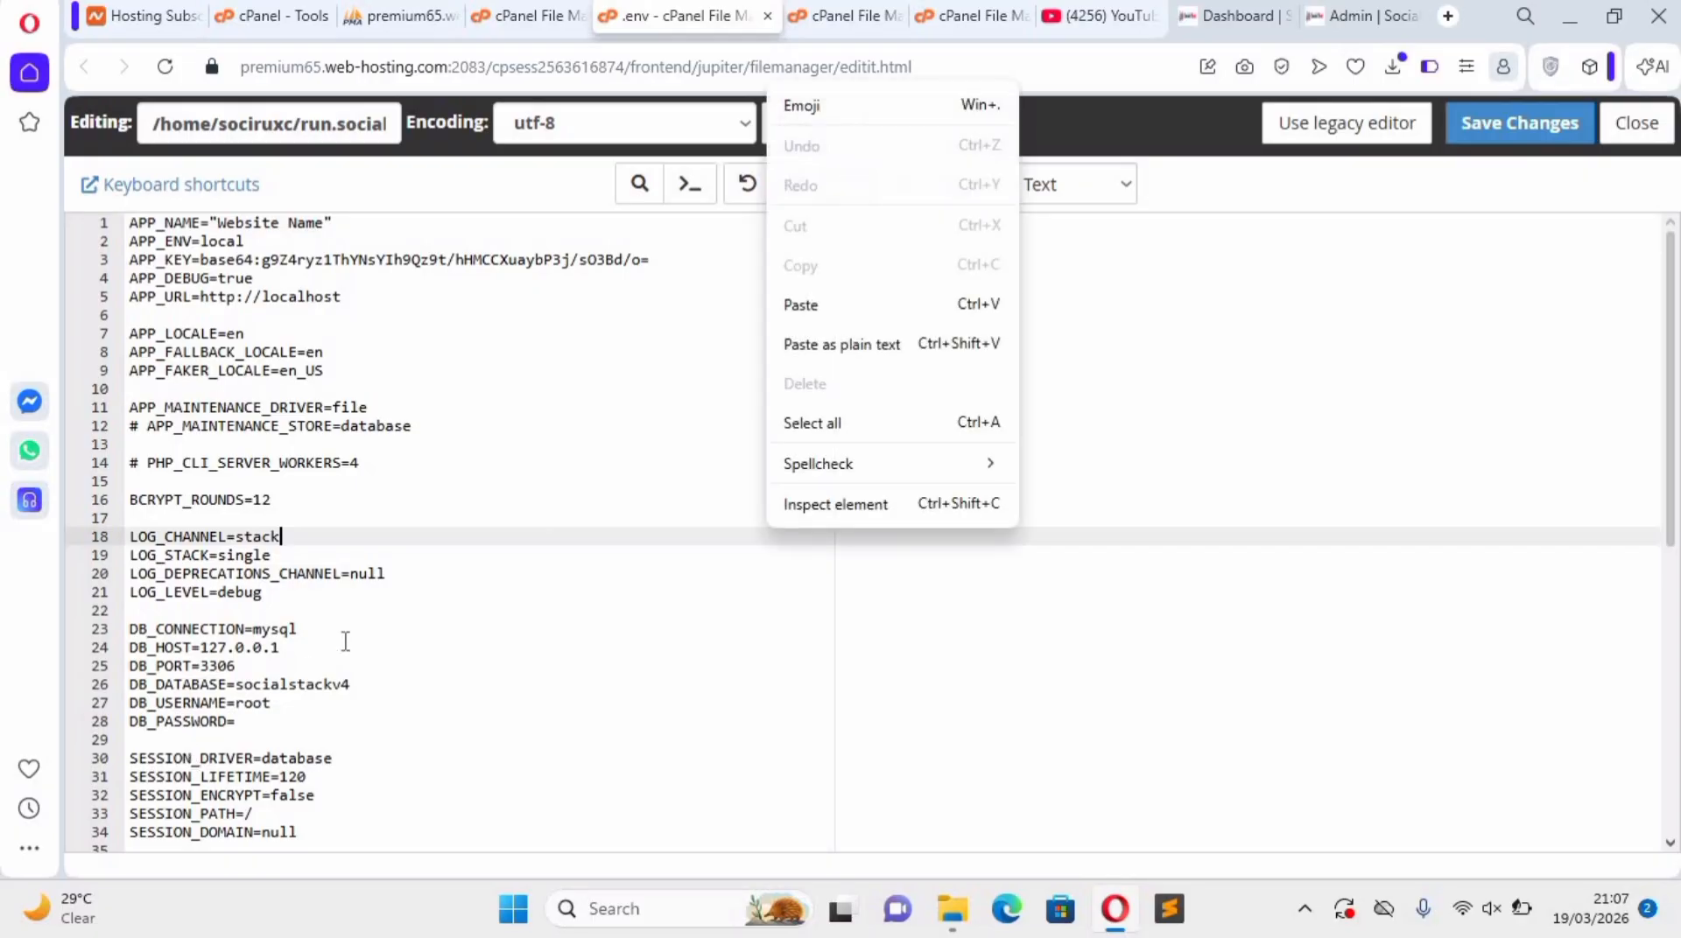
scroll(289, 700, down, 2)
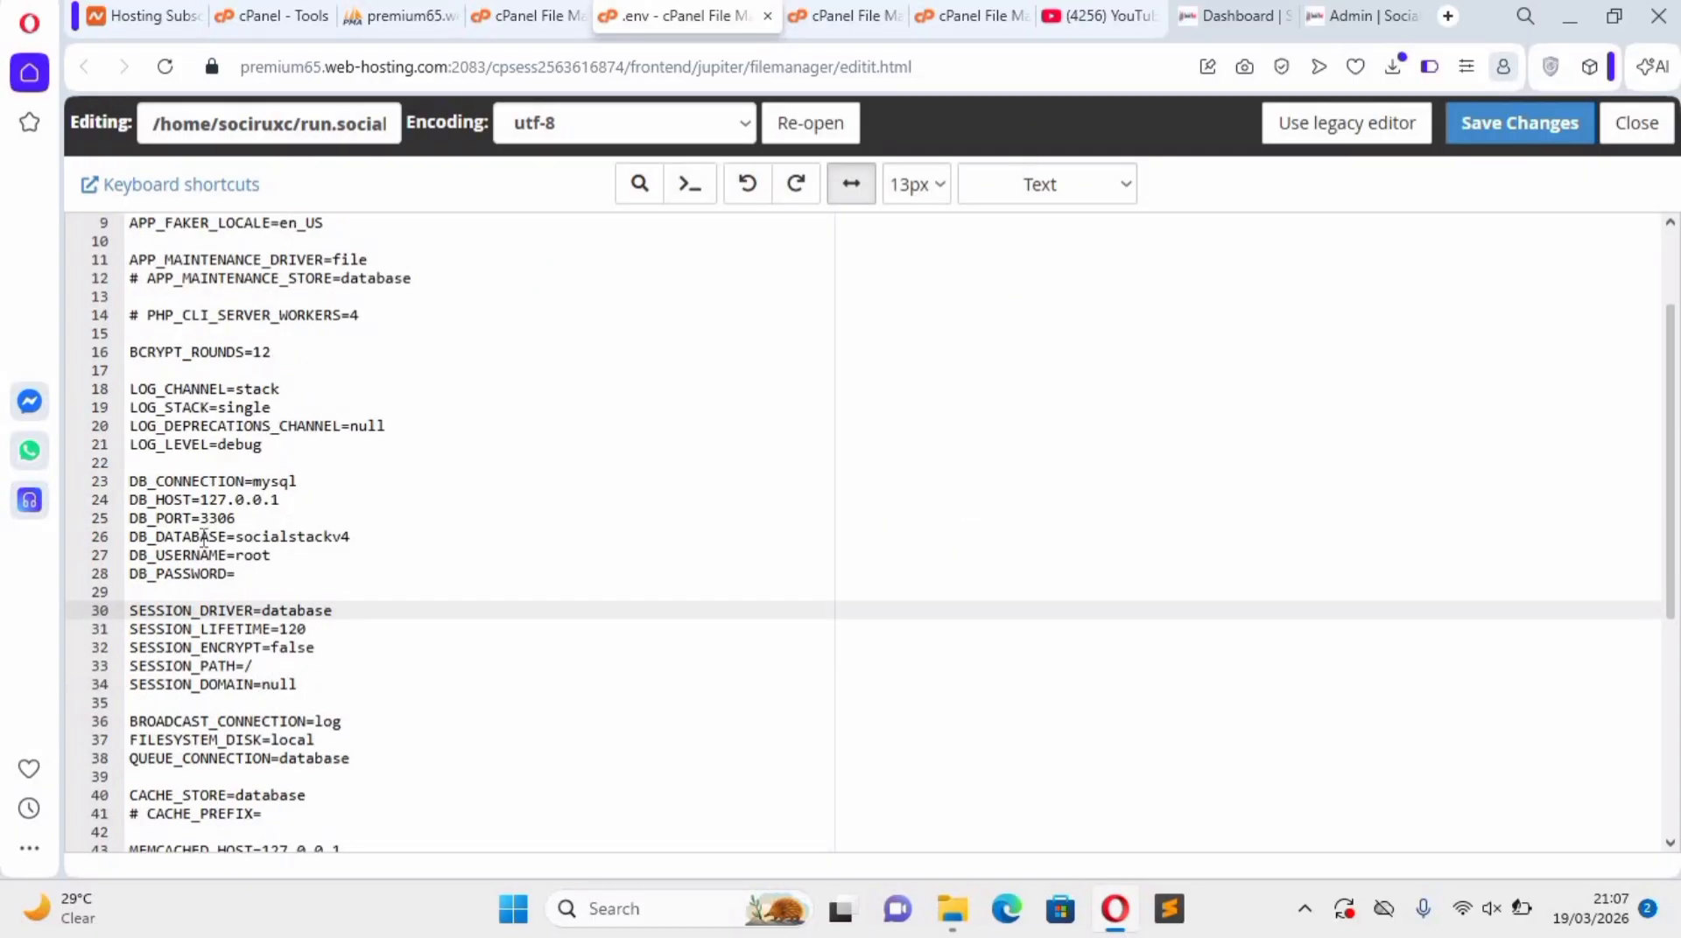
double_click(304, 538)
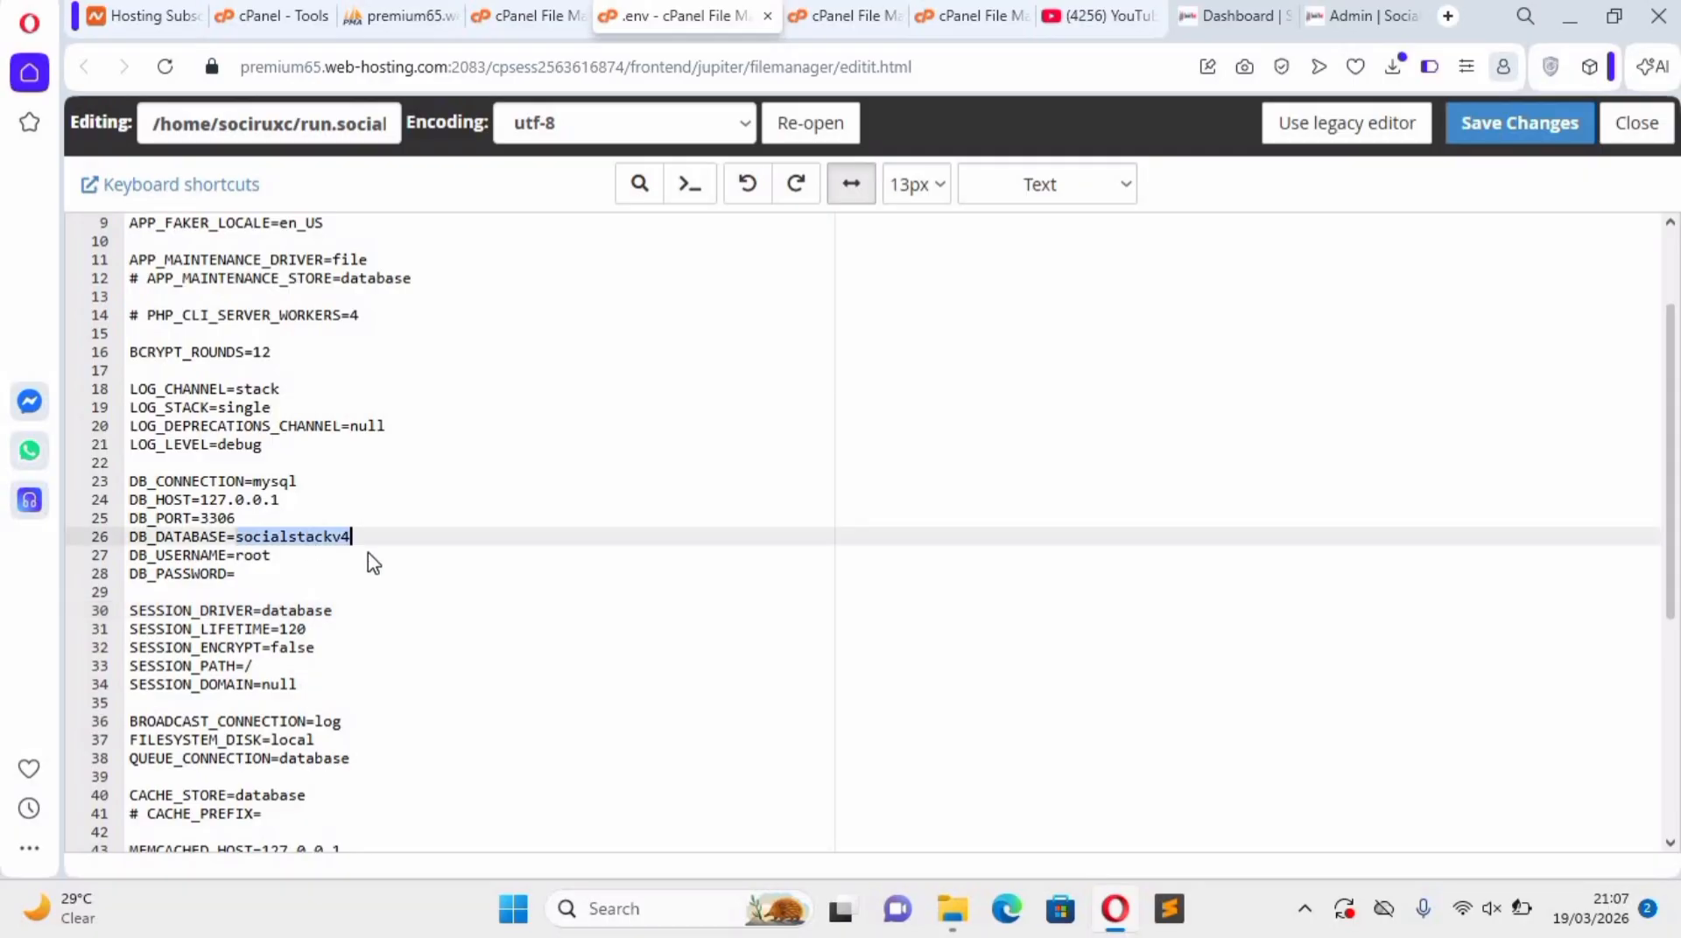
right_click(304, 535)
click(336, 272)
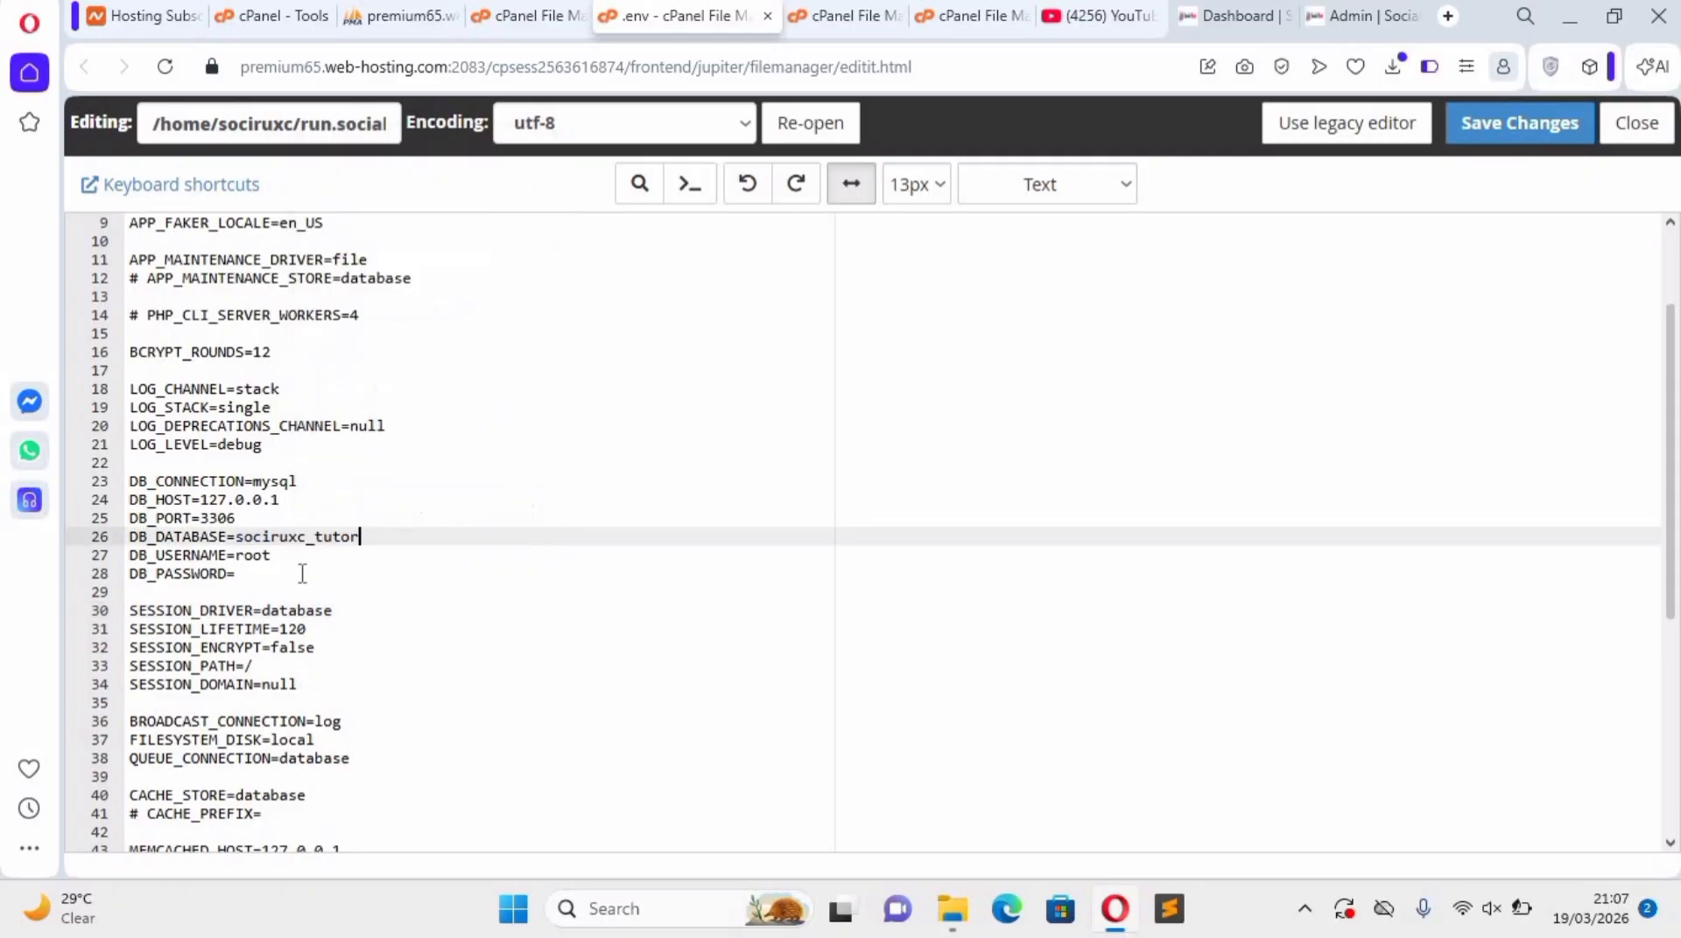
click(253, 555)
double_click(253, 555)
right_click(252, 555)
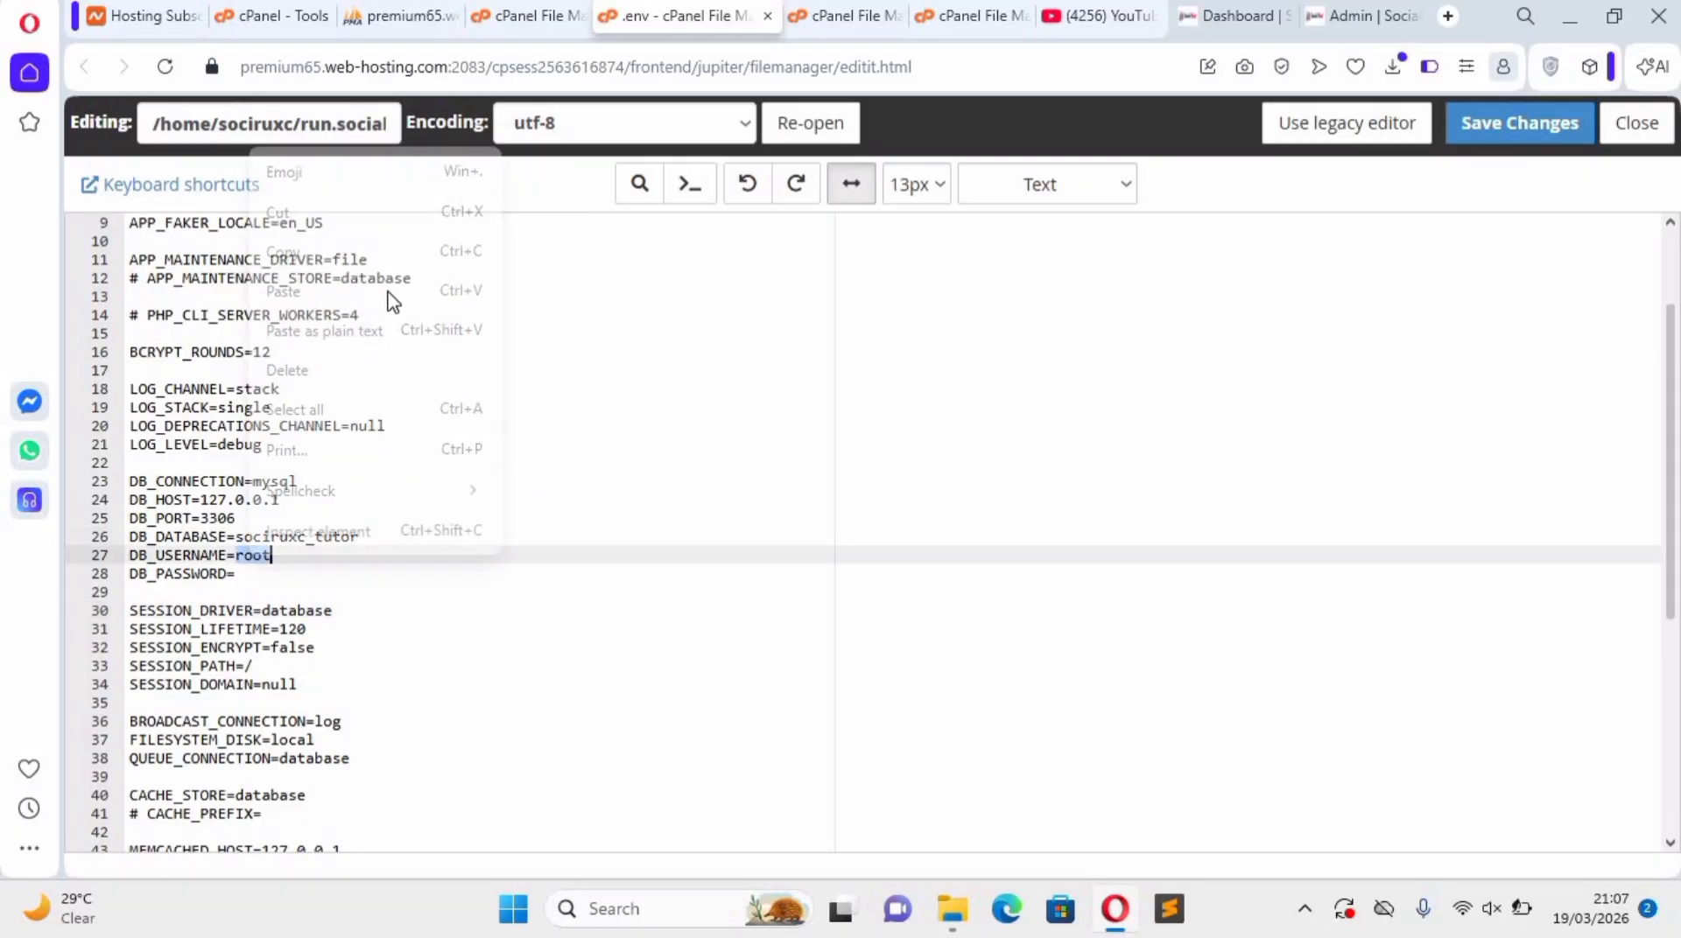
click(375, 291)
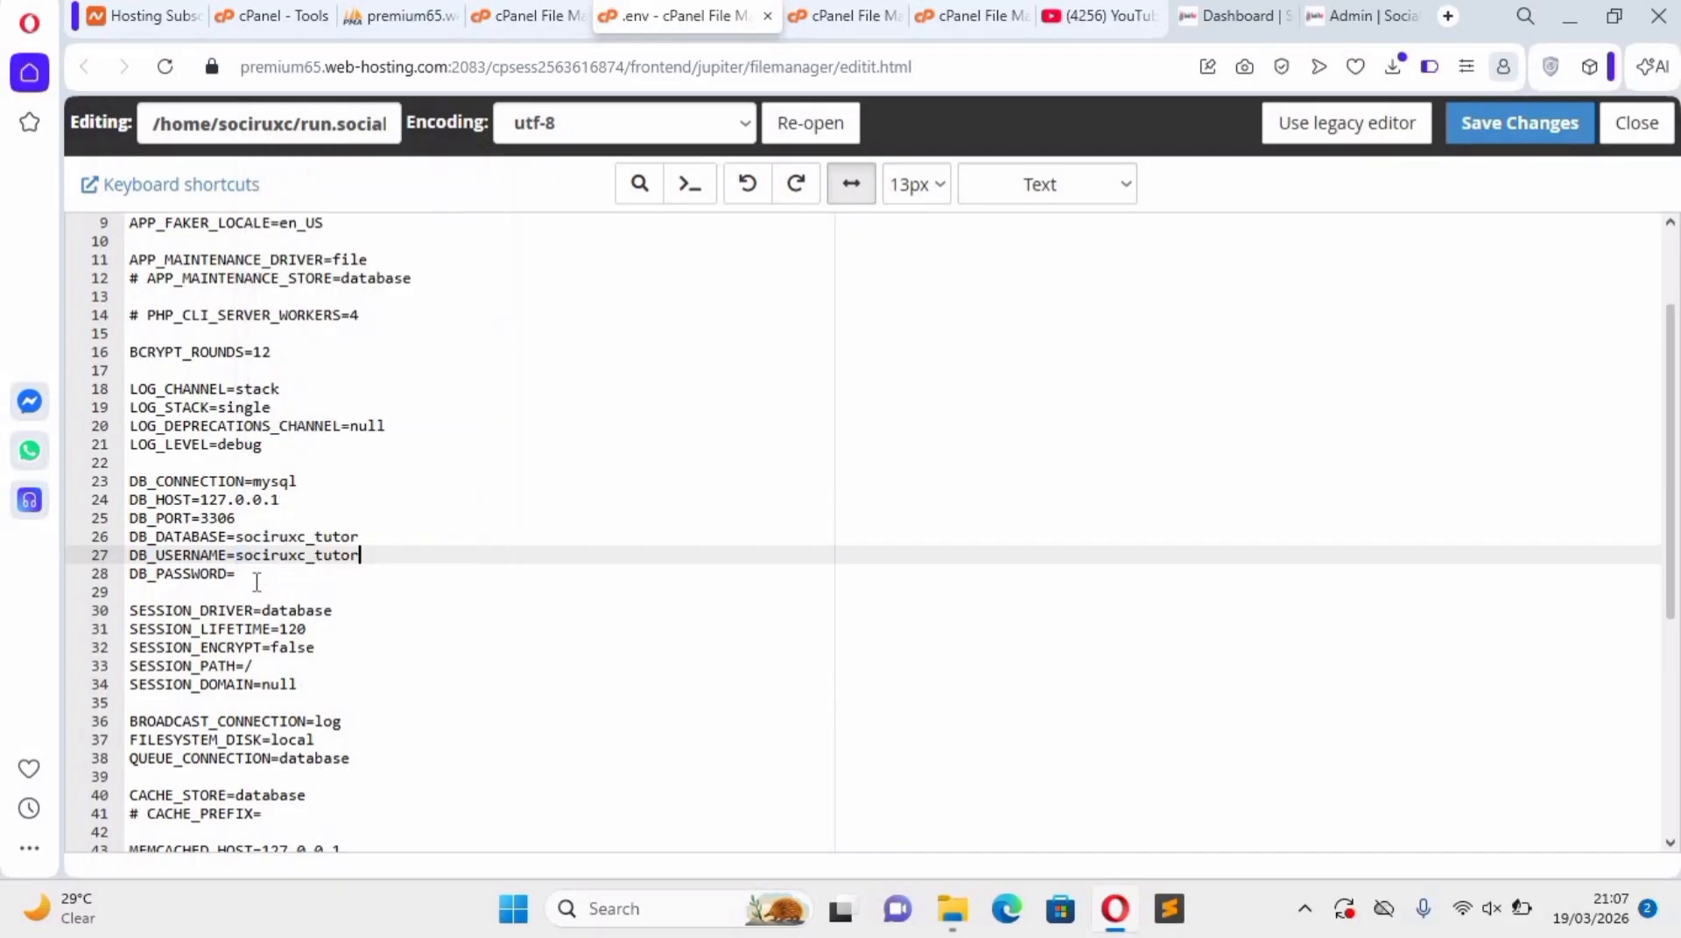
Paste the database password into the DB_PASSWORD entry of the .env file.
click(254, 573)
right_click(254, 570)
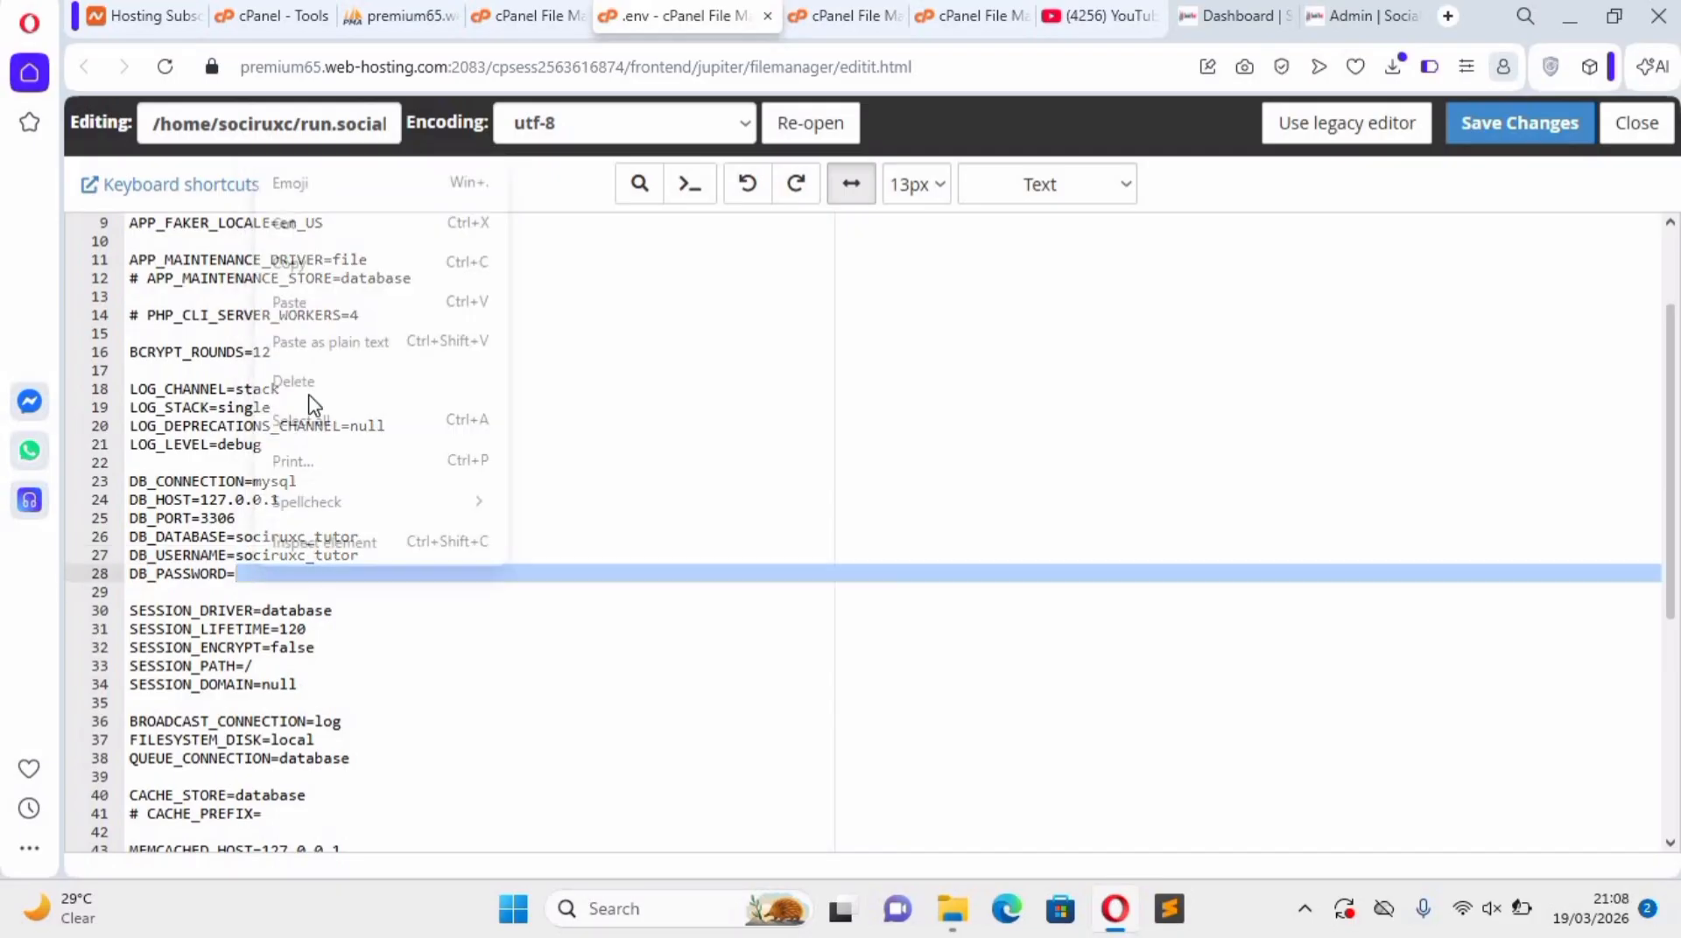
click(309, 308)
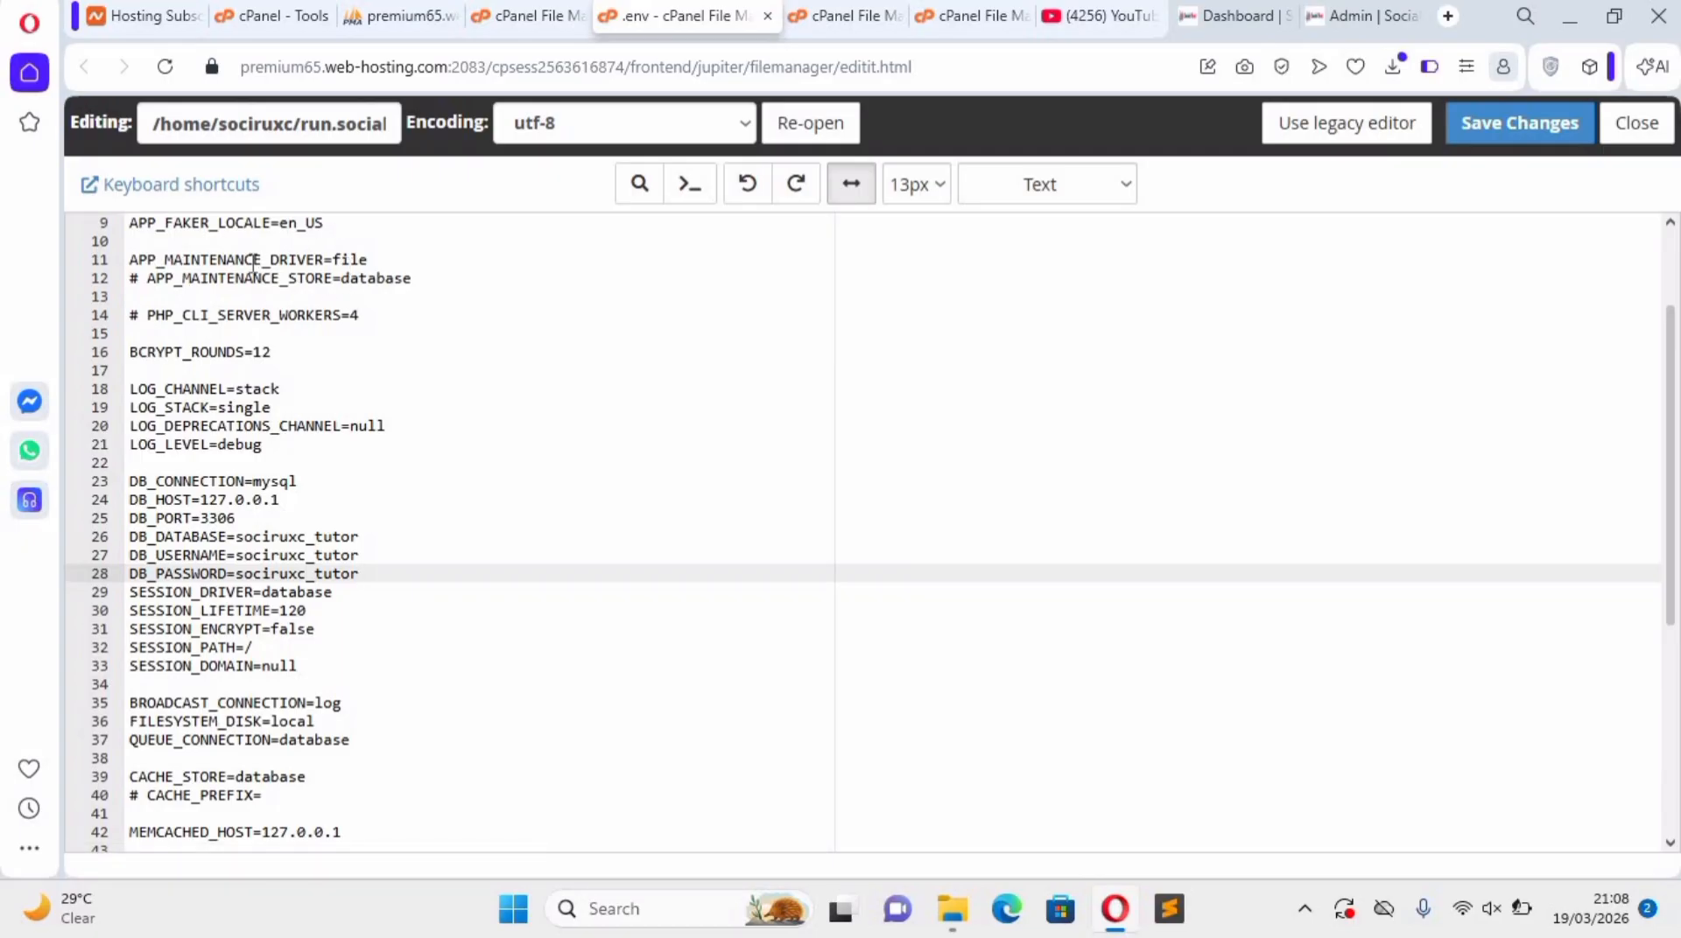
Set APP_NAME at the start of the .env file to socialblxst, without quotation marks.
scroll(319, 230, up, 3)
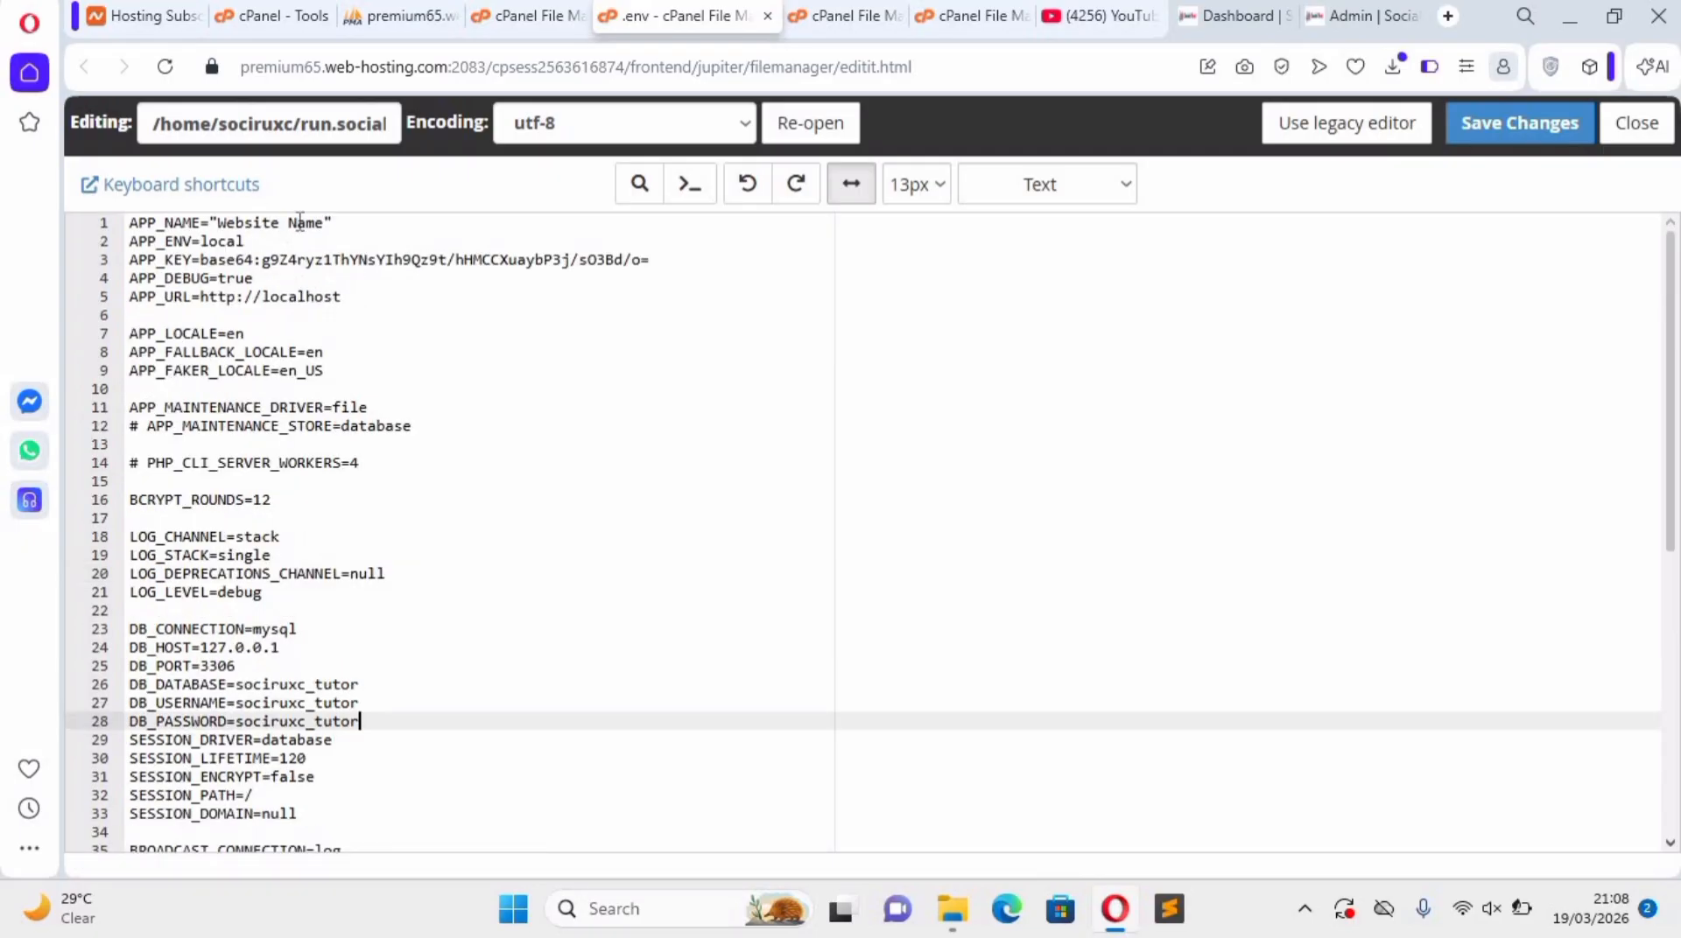
drag(332, 224, 219, 225)
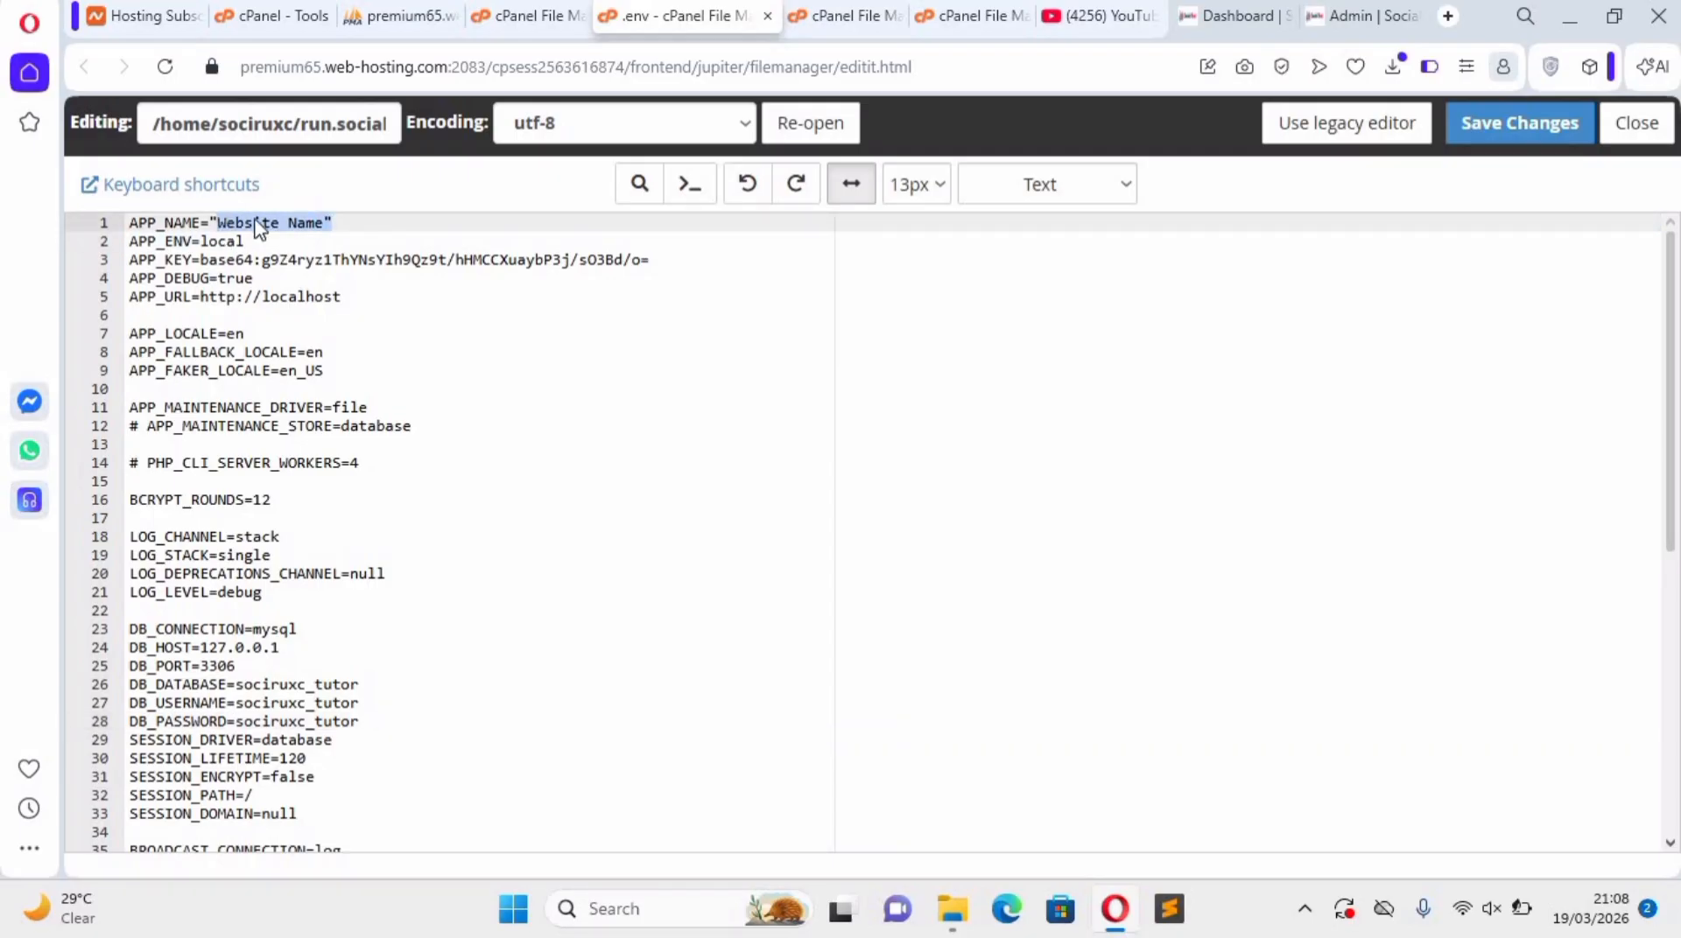
right_click(256, 222)
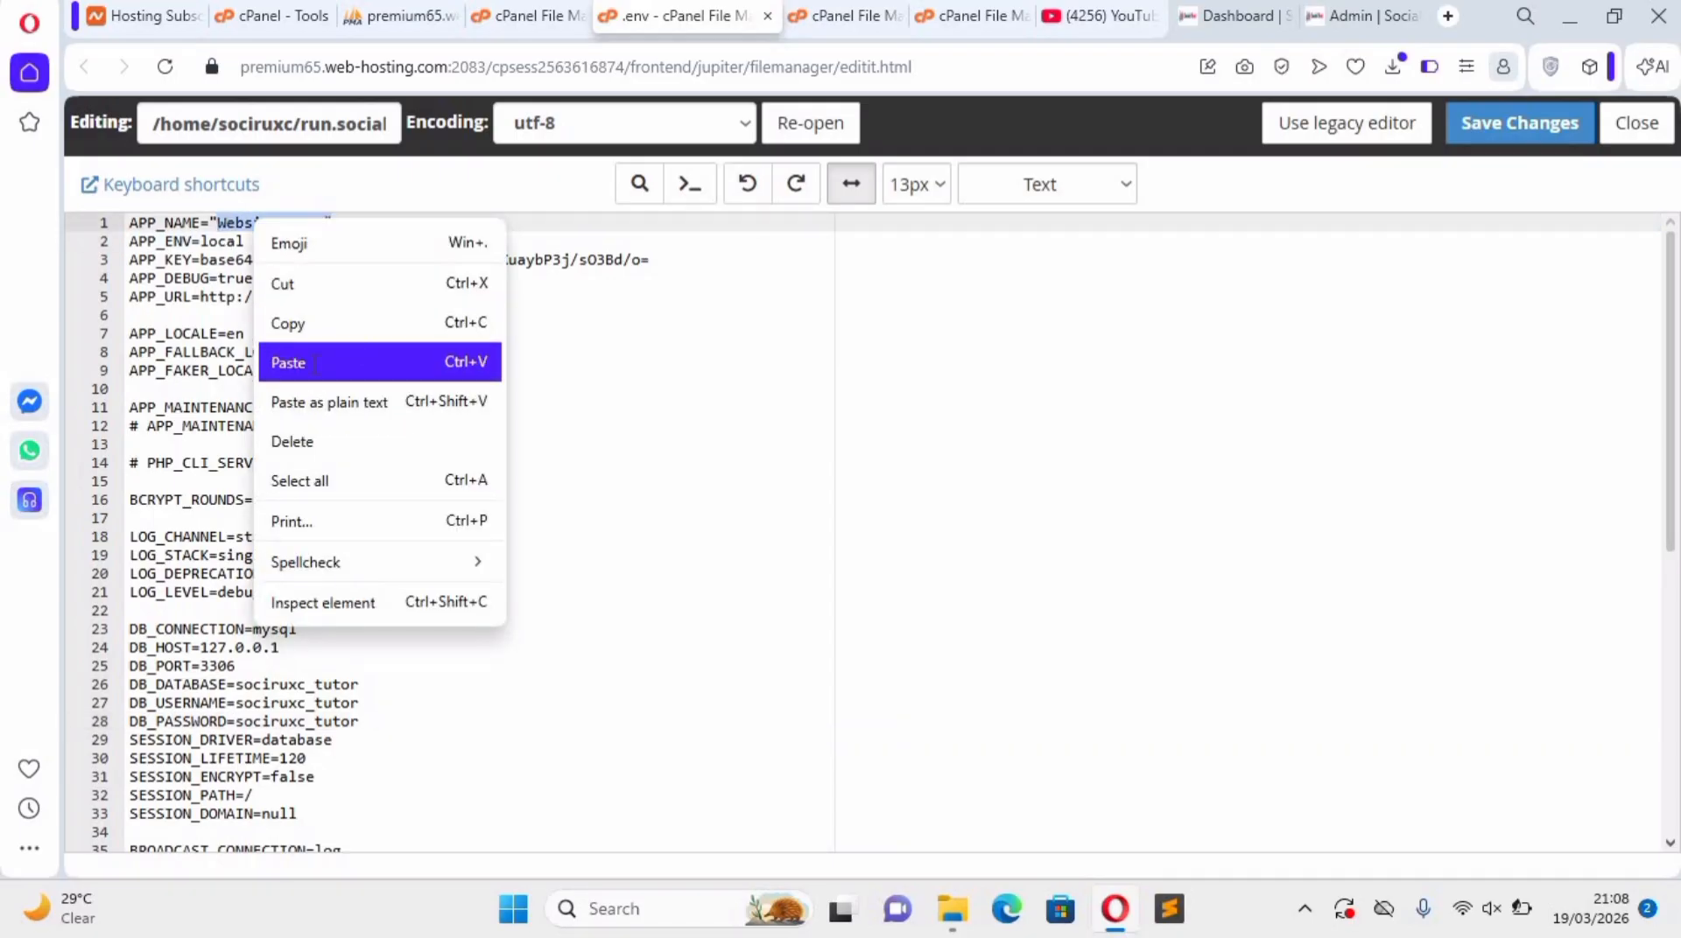
key(Return)
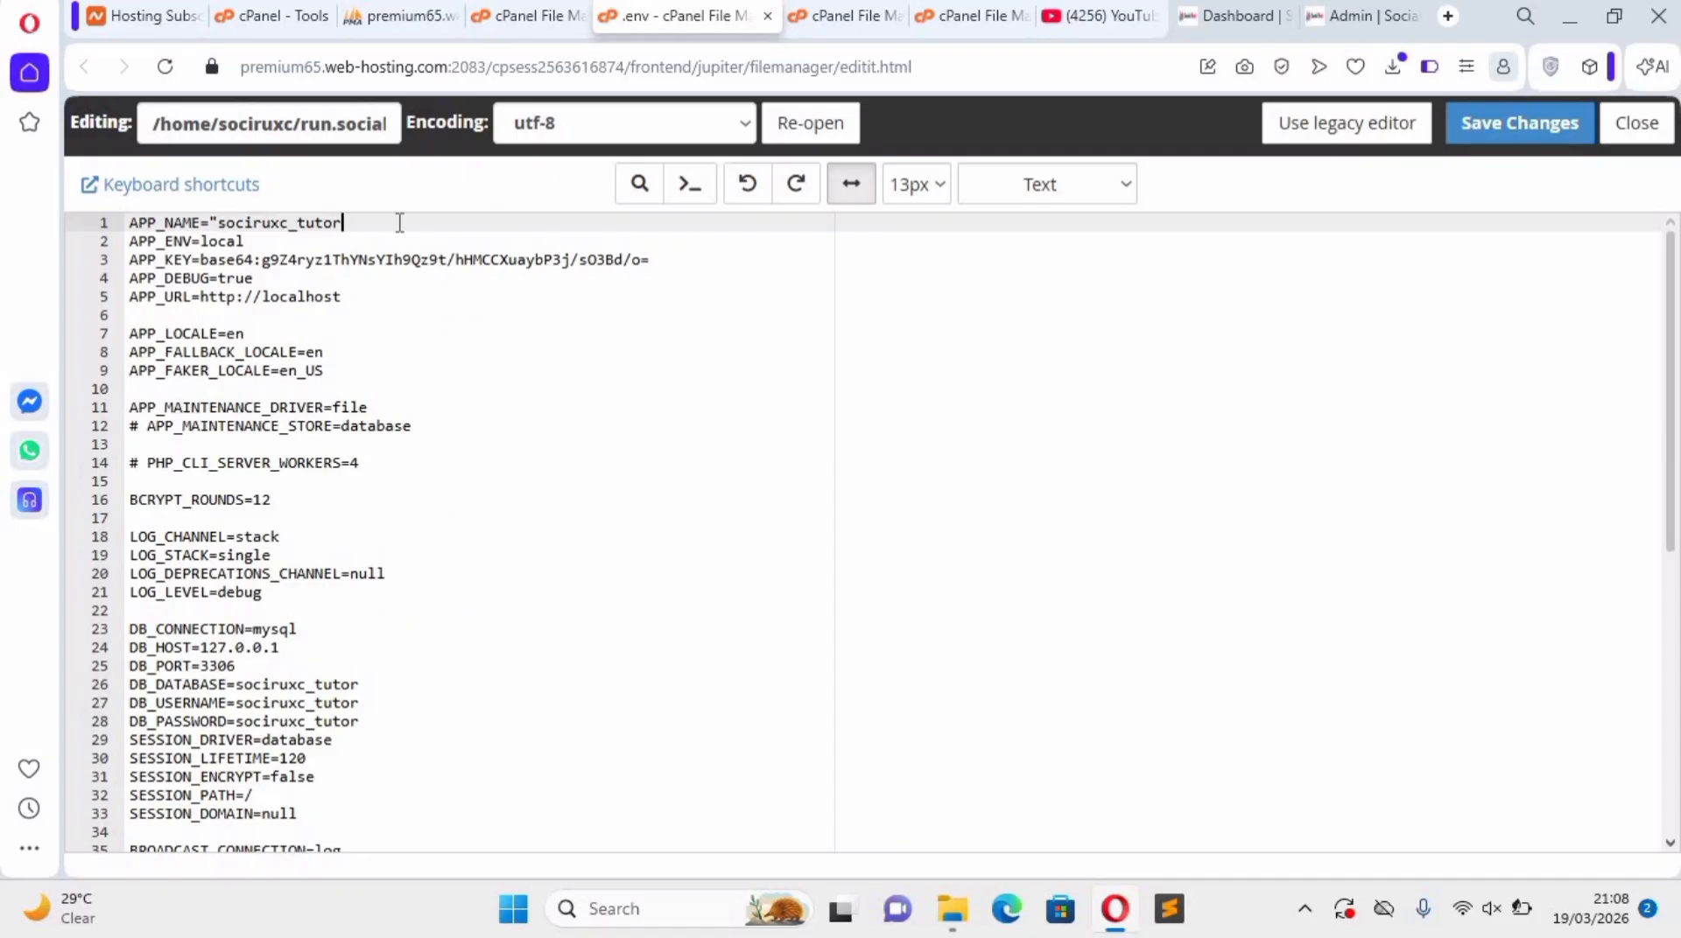
key(BackSpace)
key(BackSpace)
key(BackSpace)
key(ctrl+Left)
key(BackSpace)
double_click(272, 224)
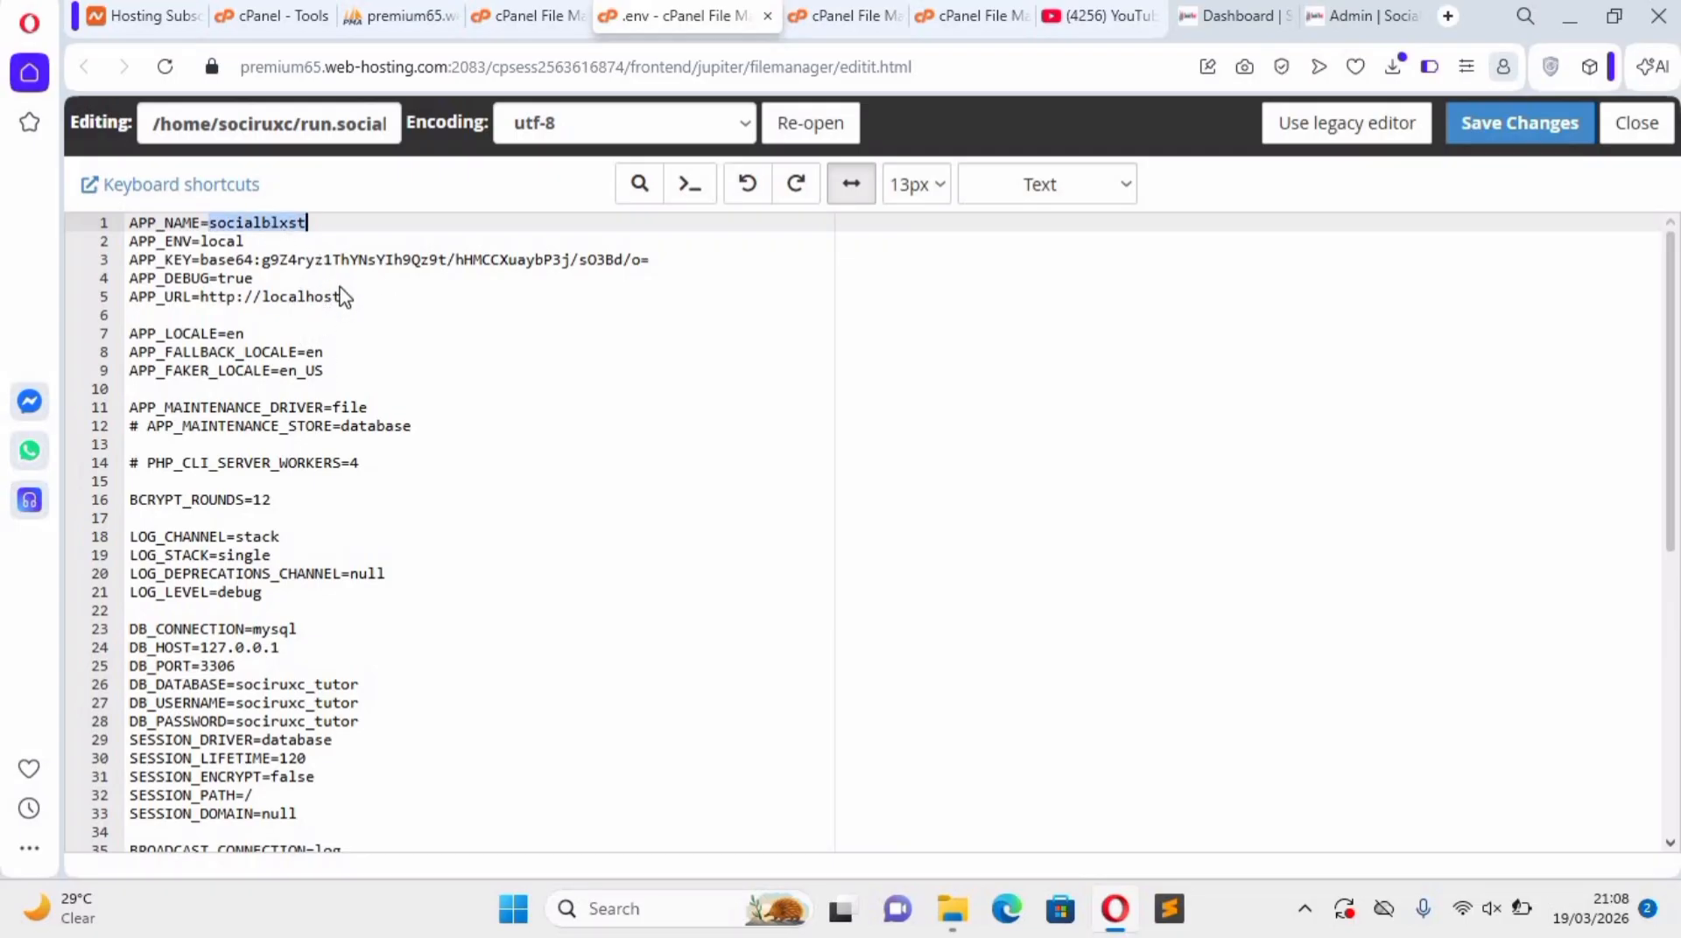
right_click(270, 226)
click(335, 328)
drag(344, 303, 267, 299)
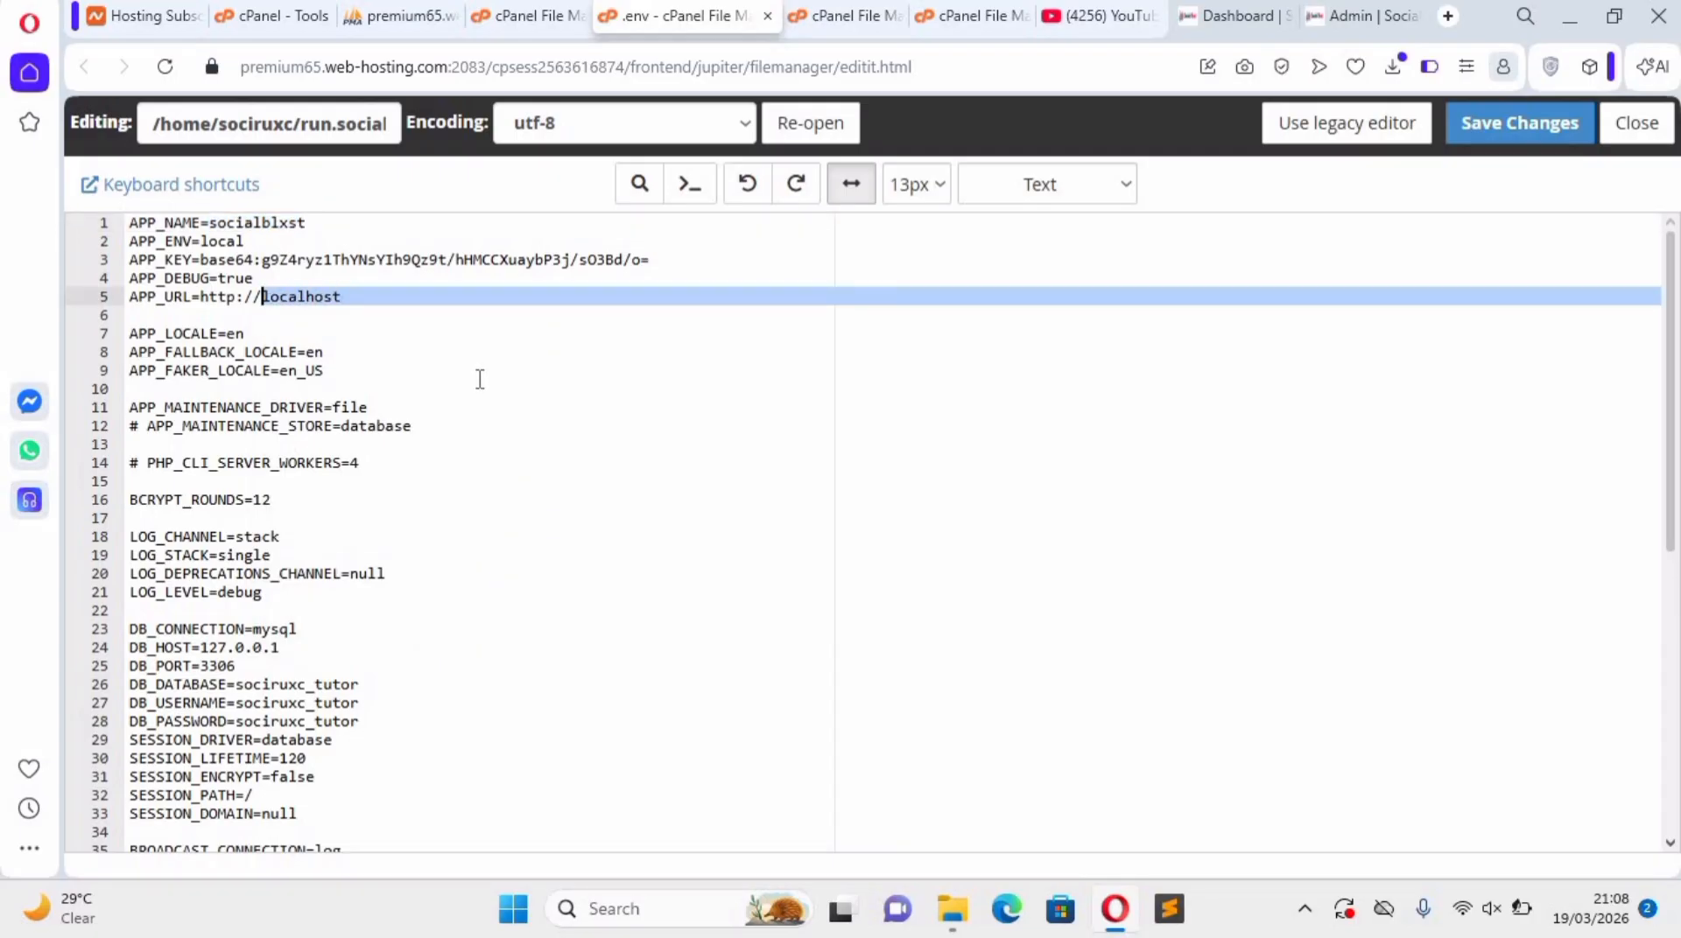
text(\)
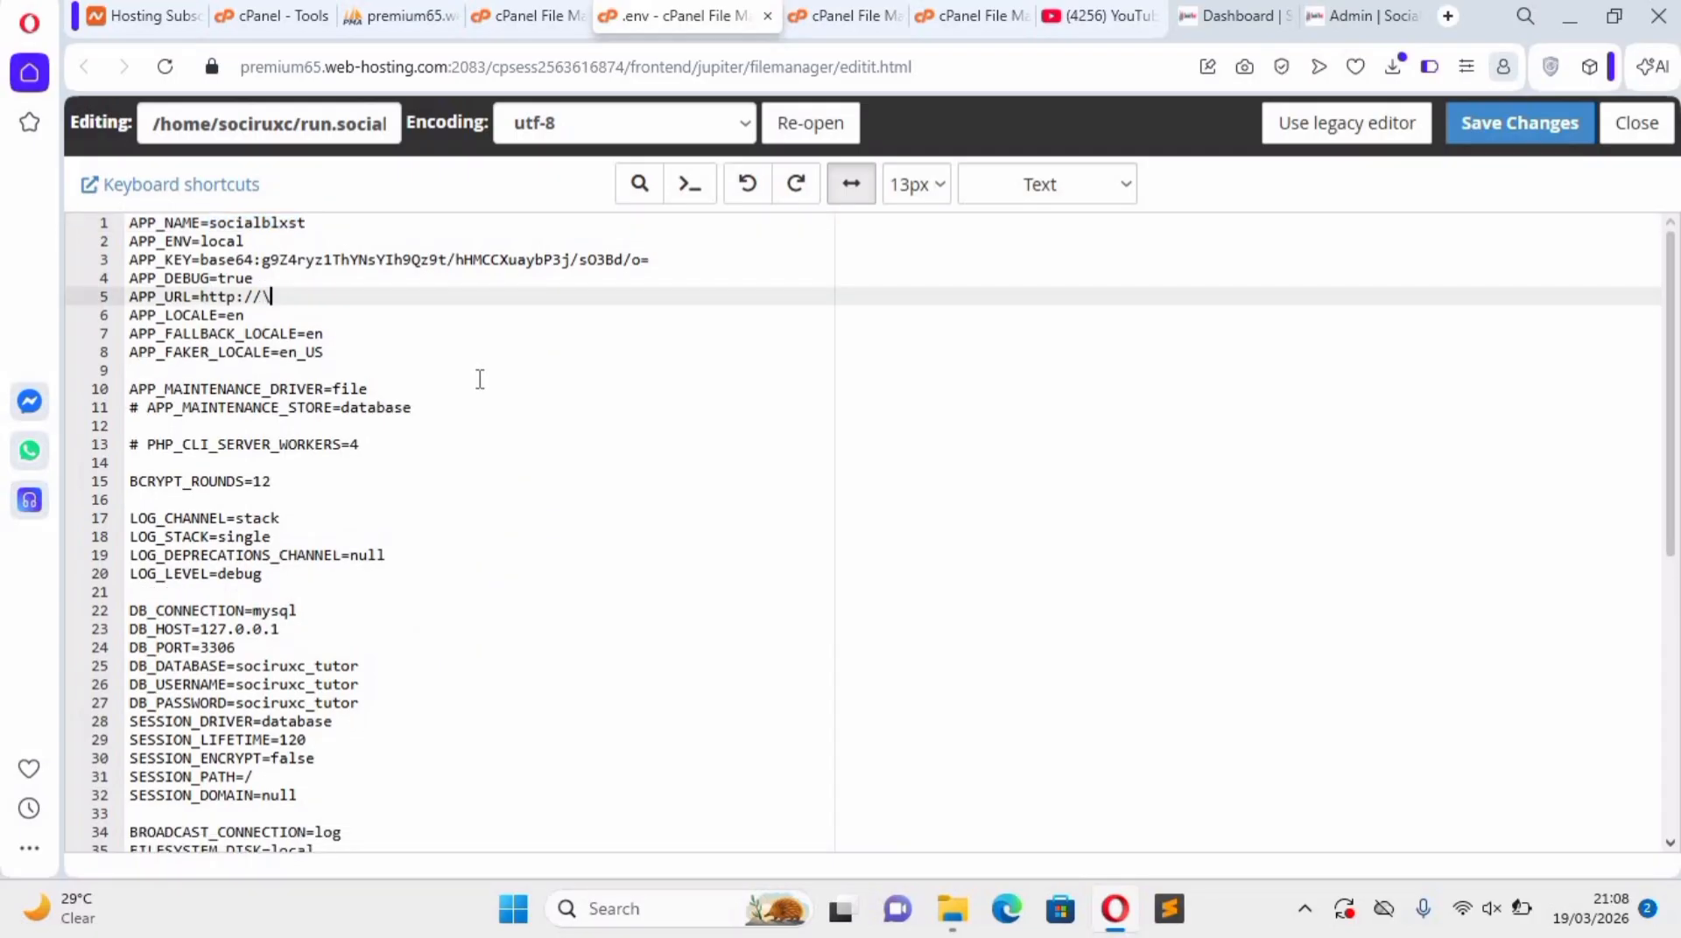
key(ctrl+v)
text(.com)
text(r)
text(un)
text(.)
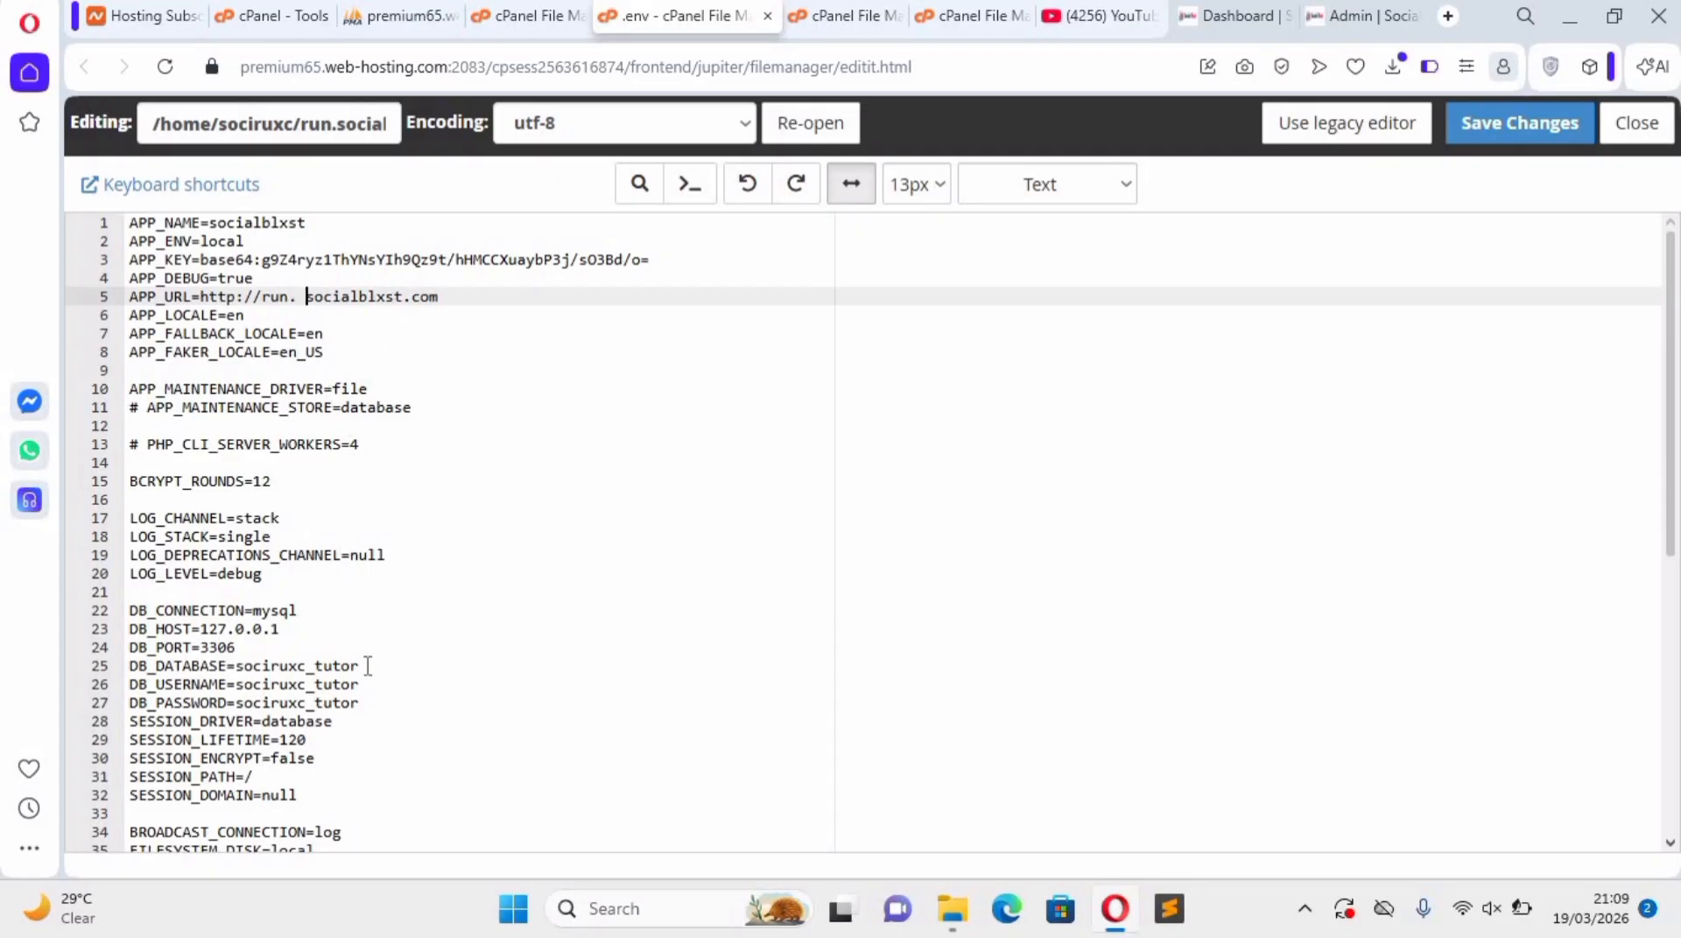
scroll(341, 600, down, 2)
scroll(303, 678, down, 2)
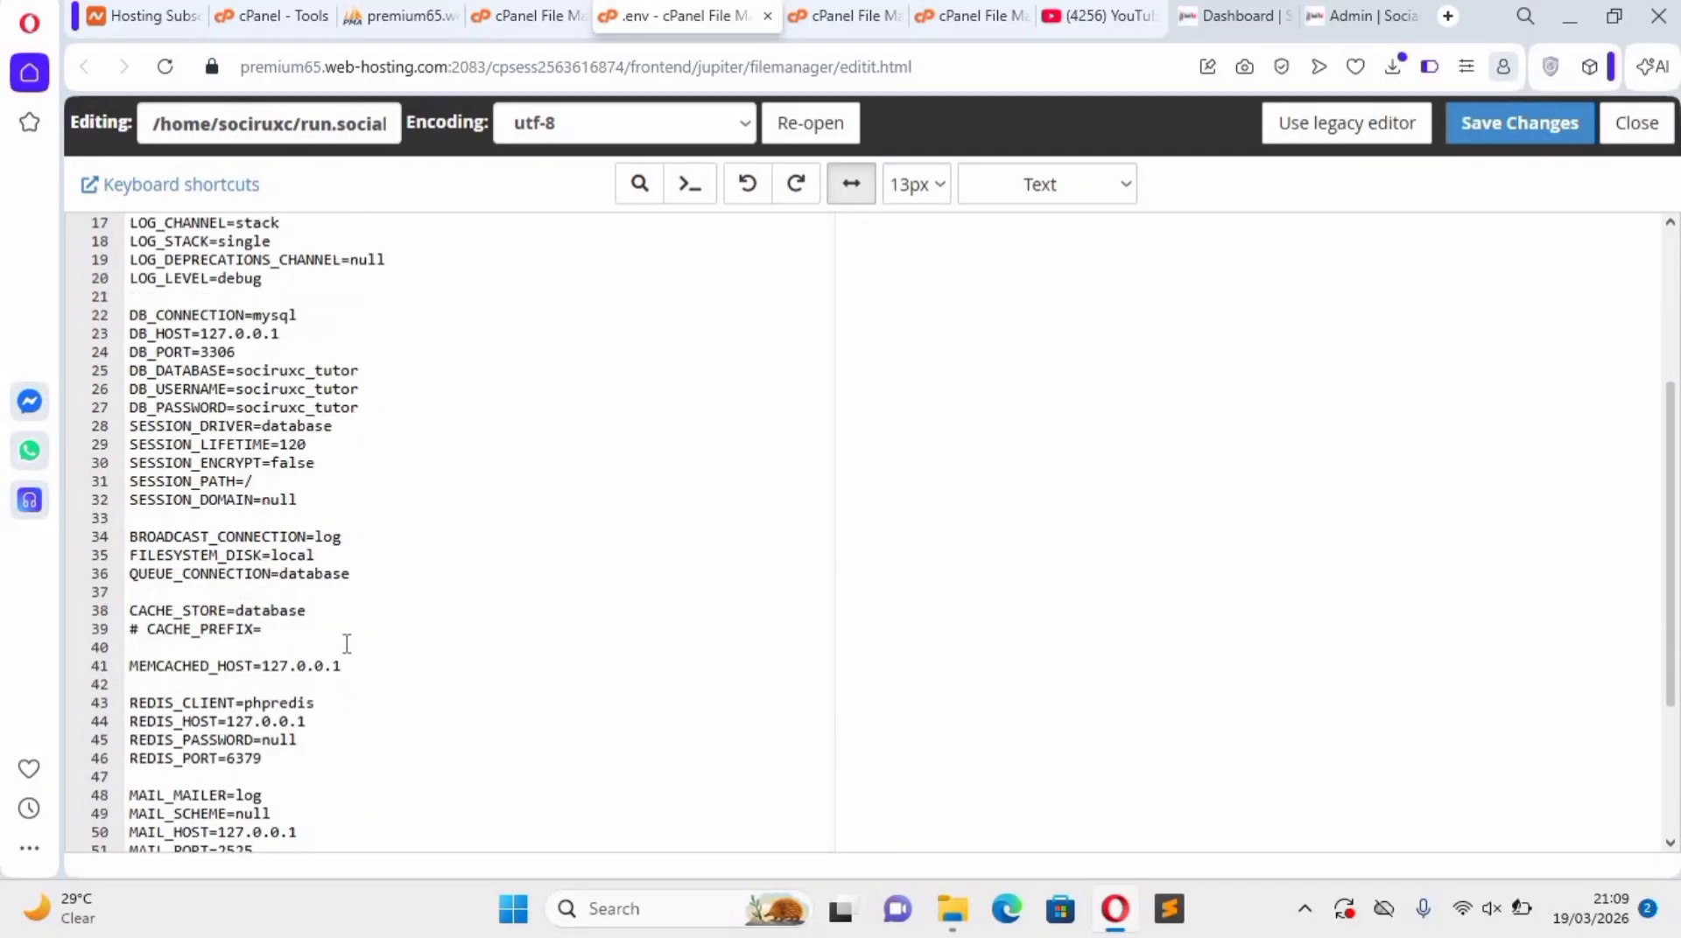
scroll(346, 645, up, 4)
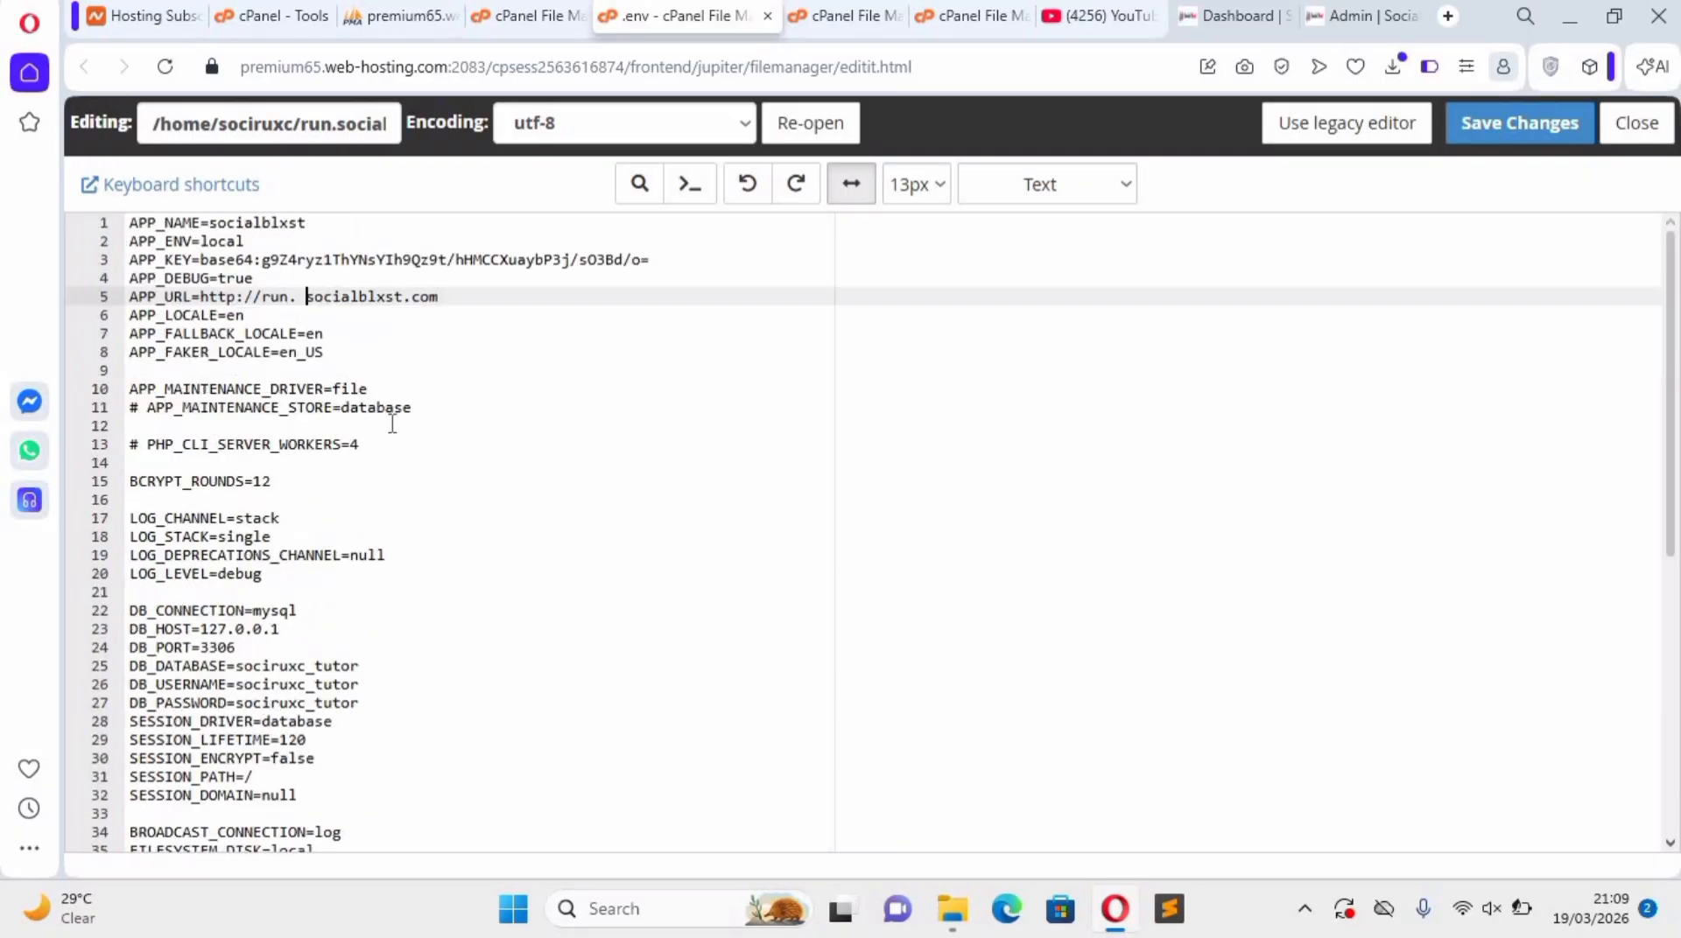
Save the changes made to the .env file.
click(1504, 129)
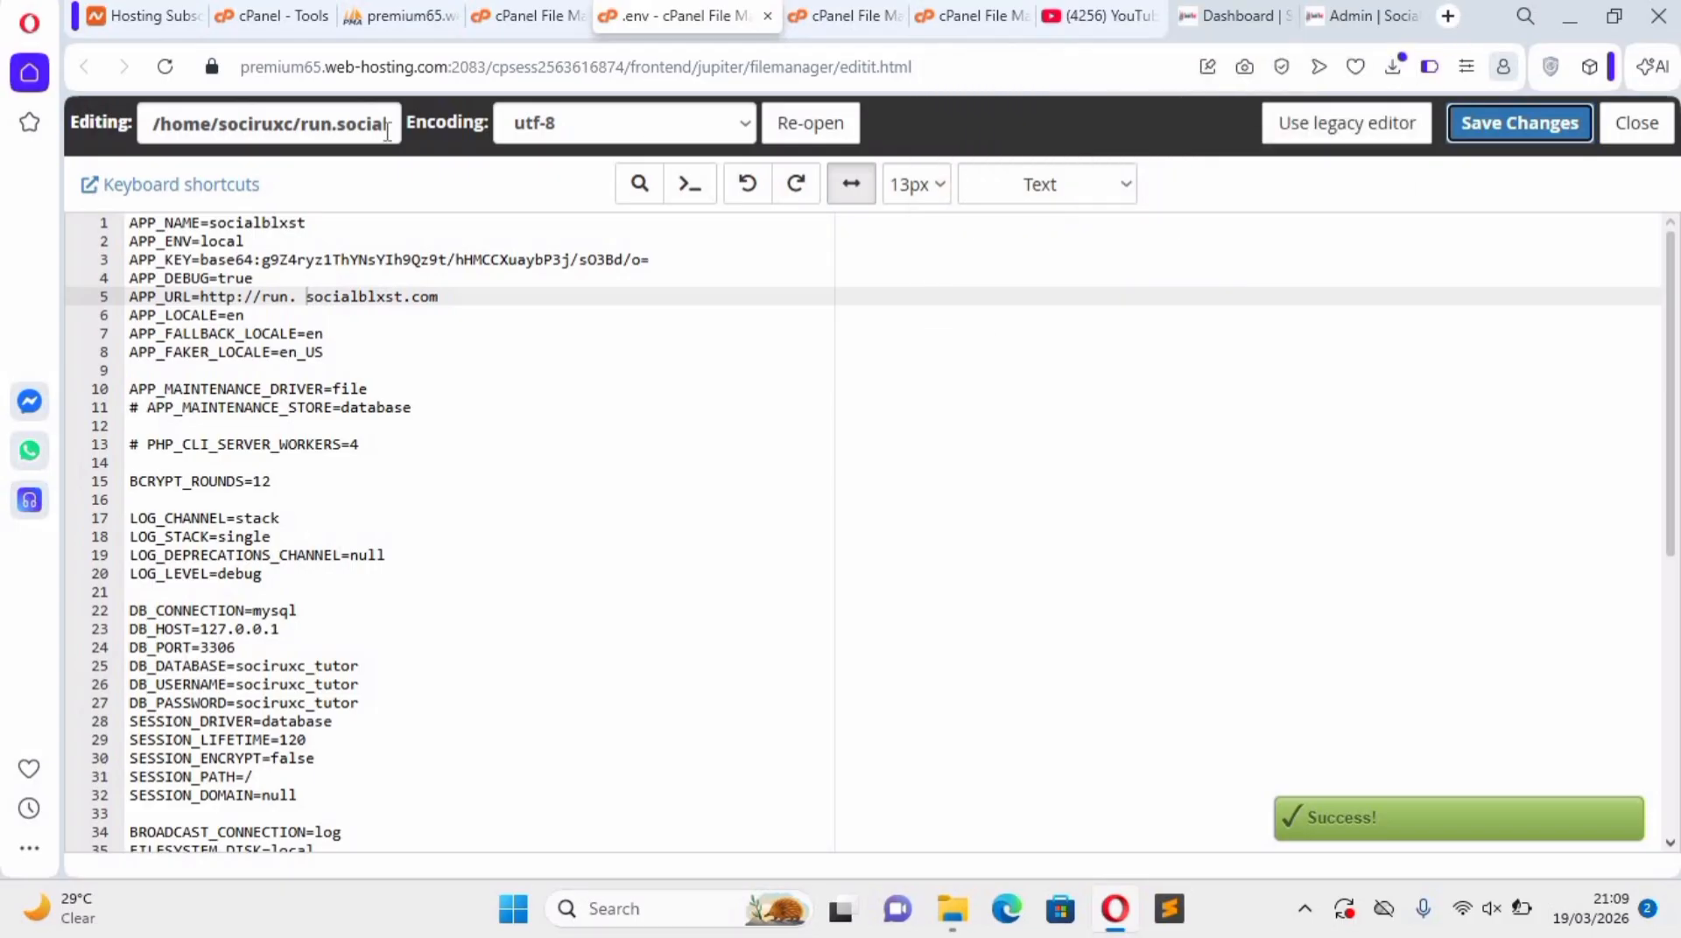
Try to open "run. socialblxst.com" in a new browser tab, and rerun the search as run.socialblxst.com without the space.
key(ctrl+t)
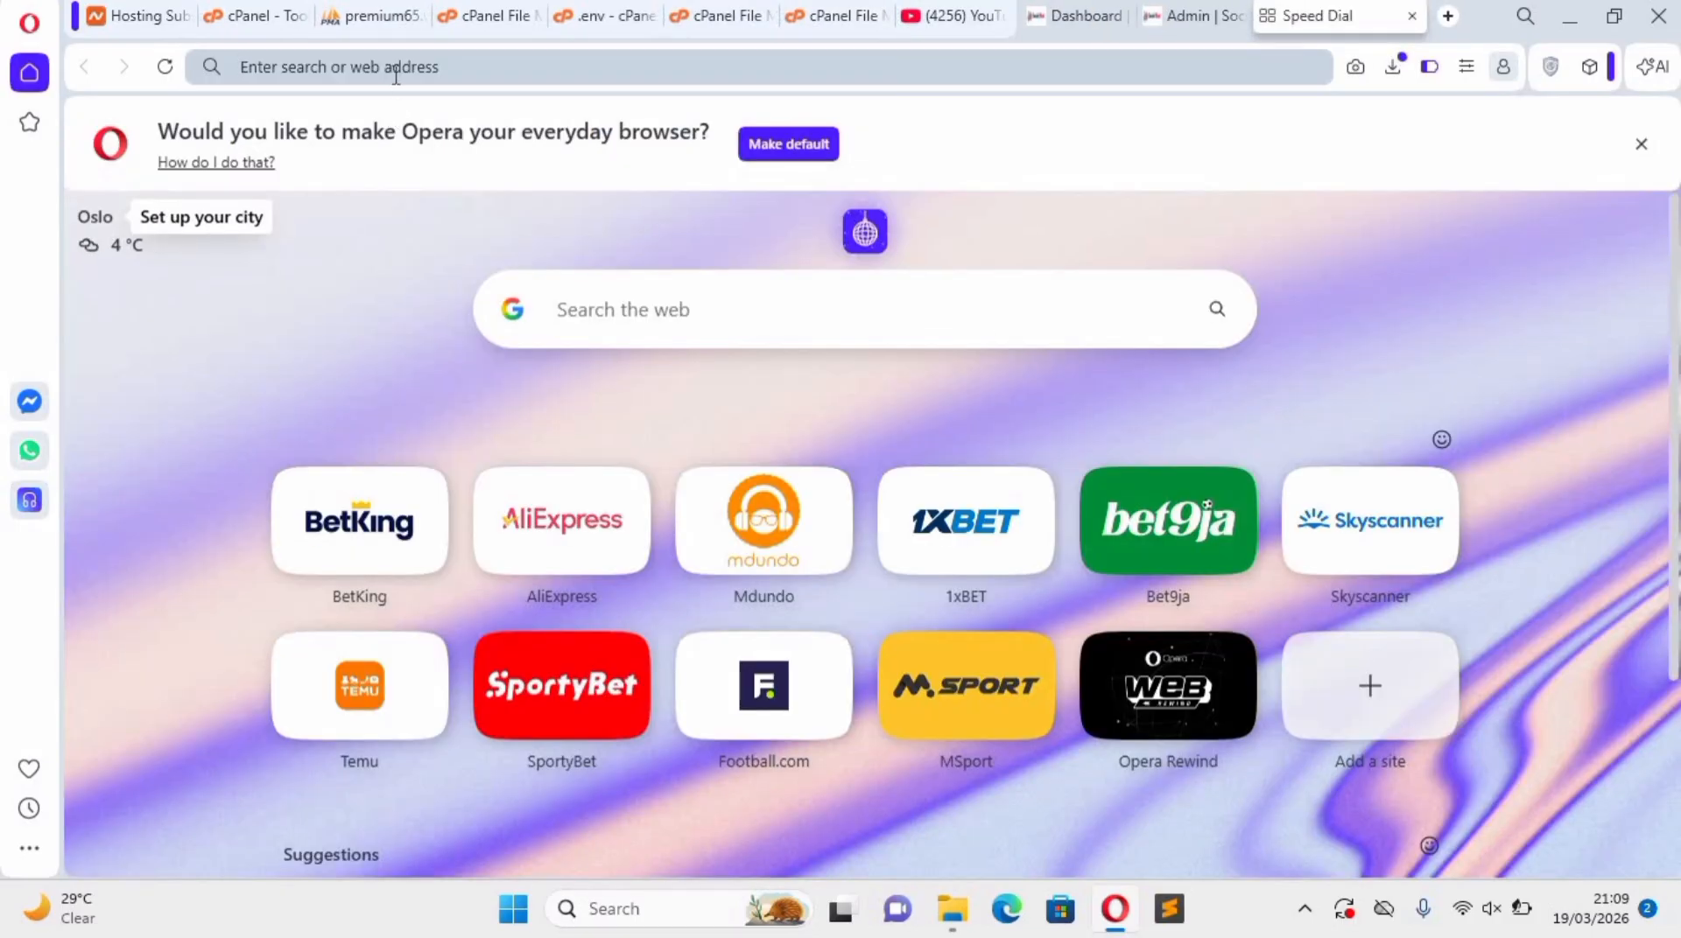
text(r)
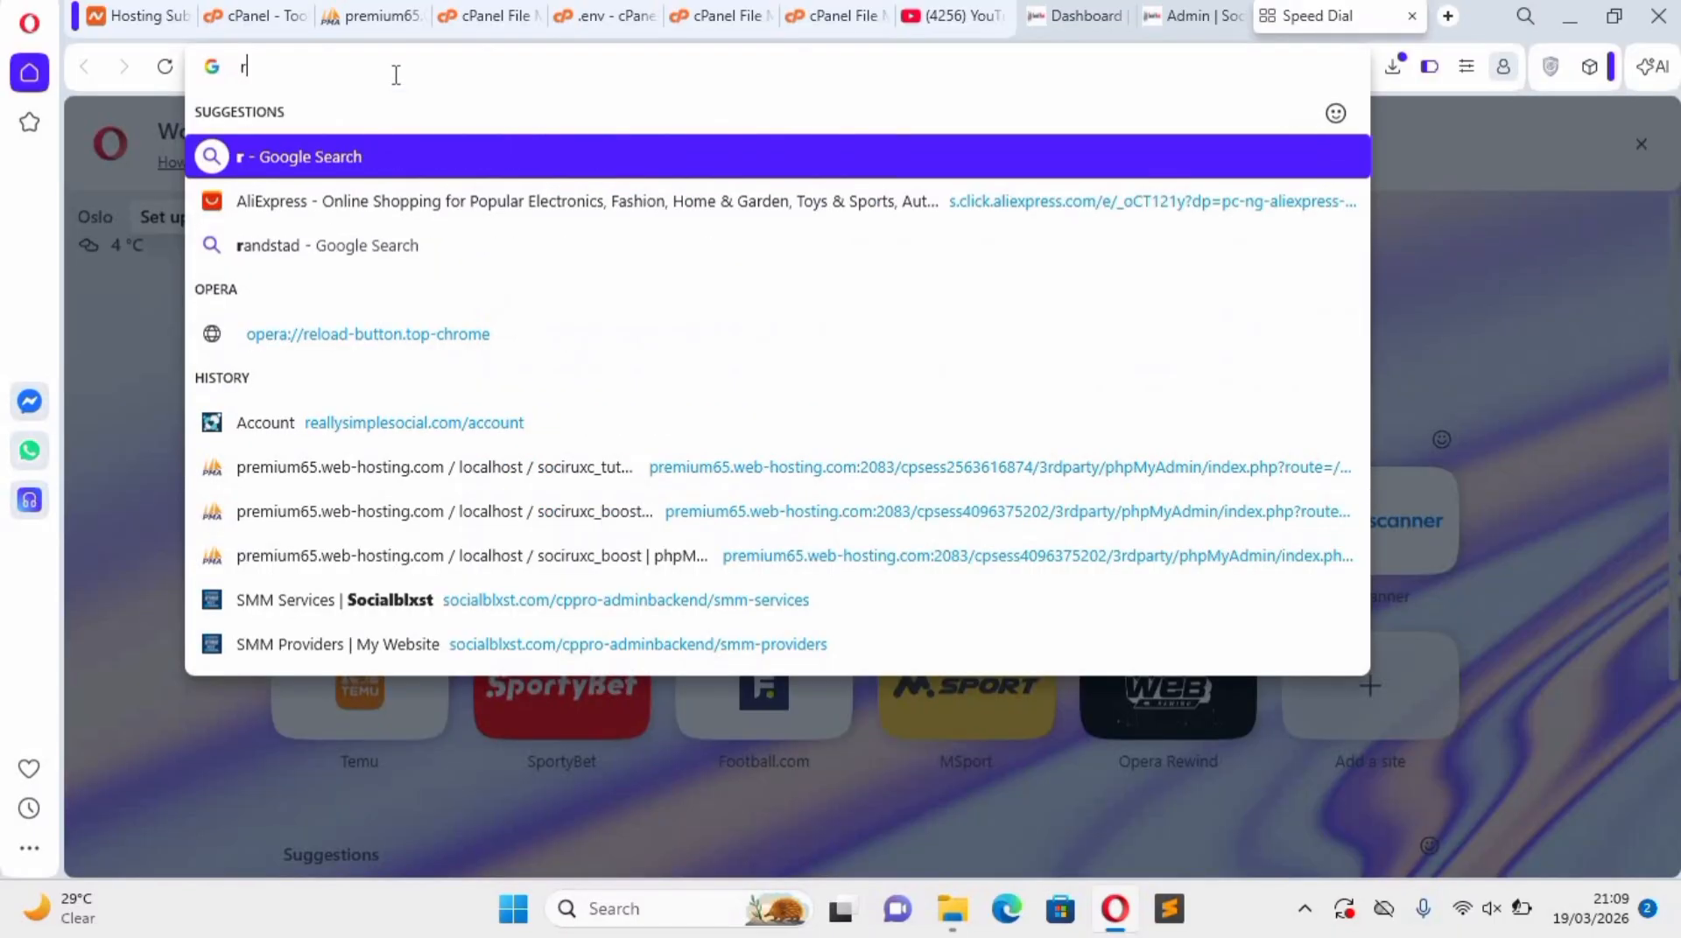
key(BackSpace)
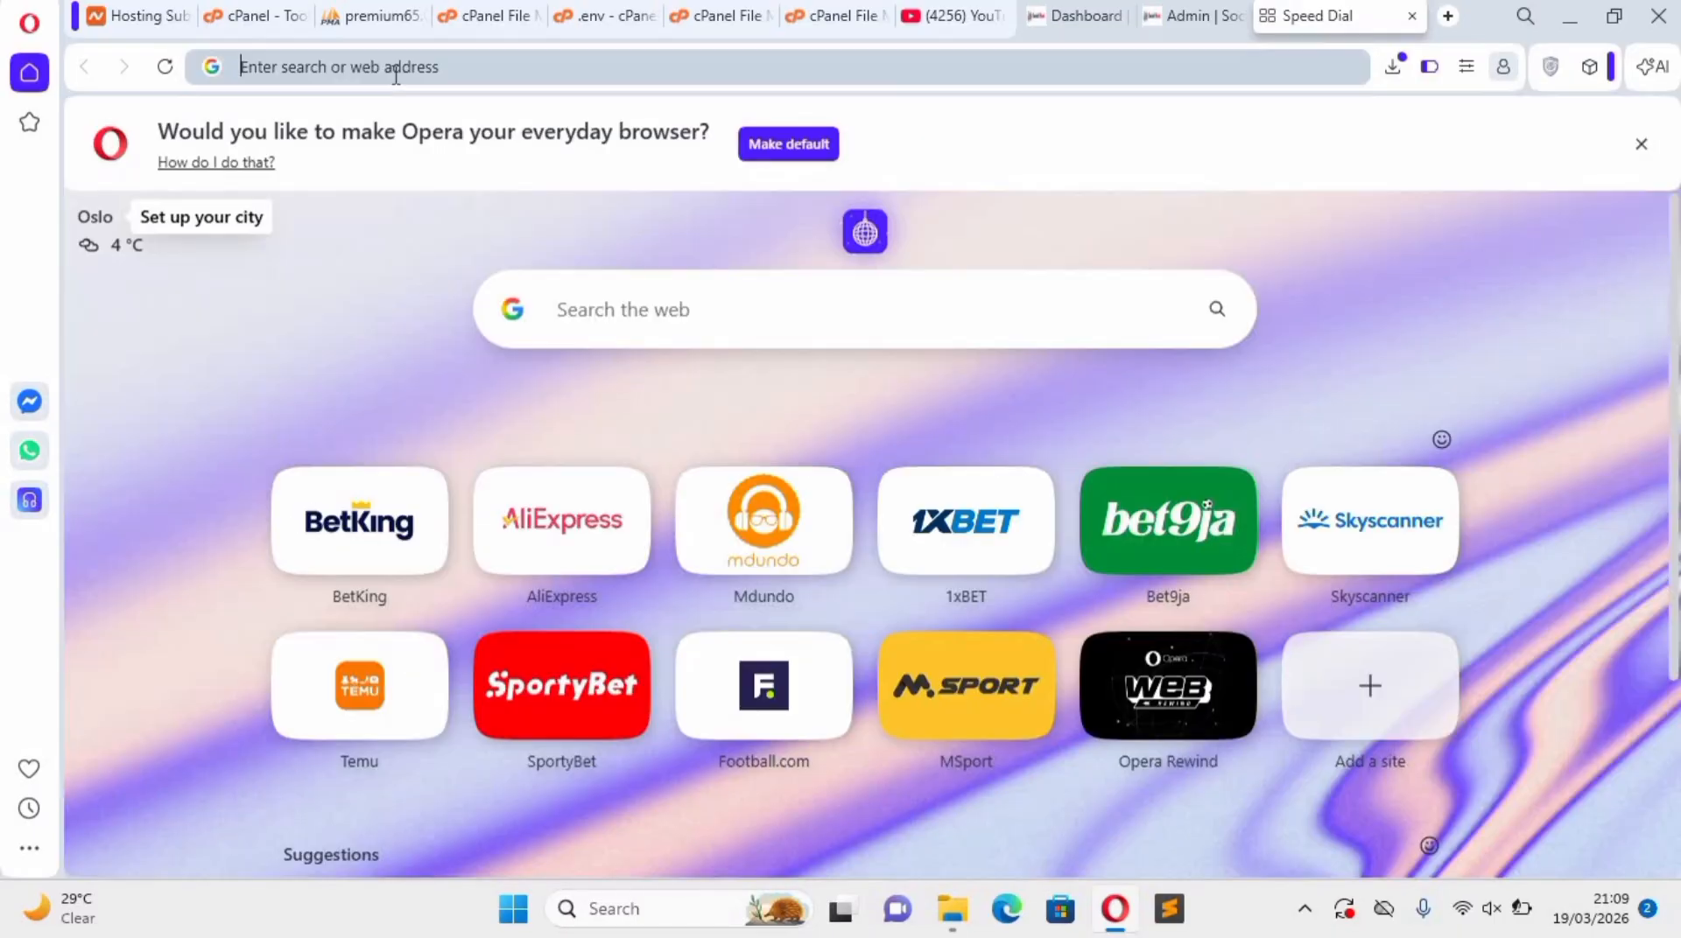
text(socialblxst.com)
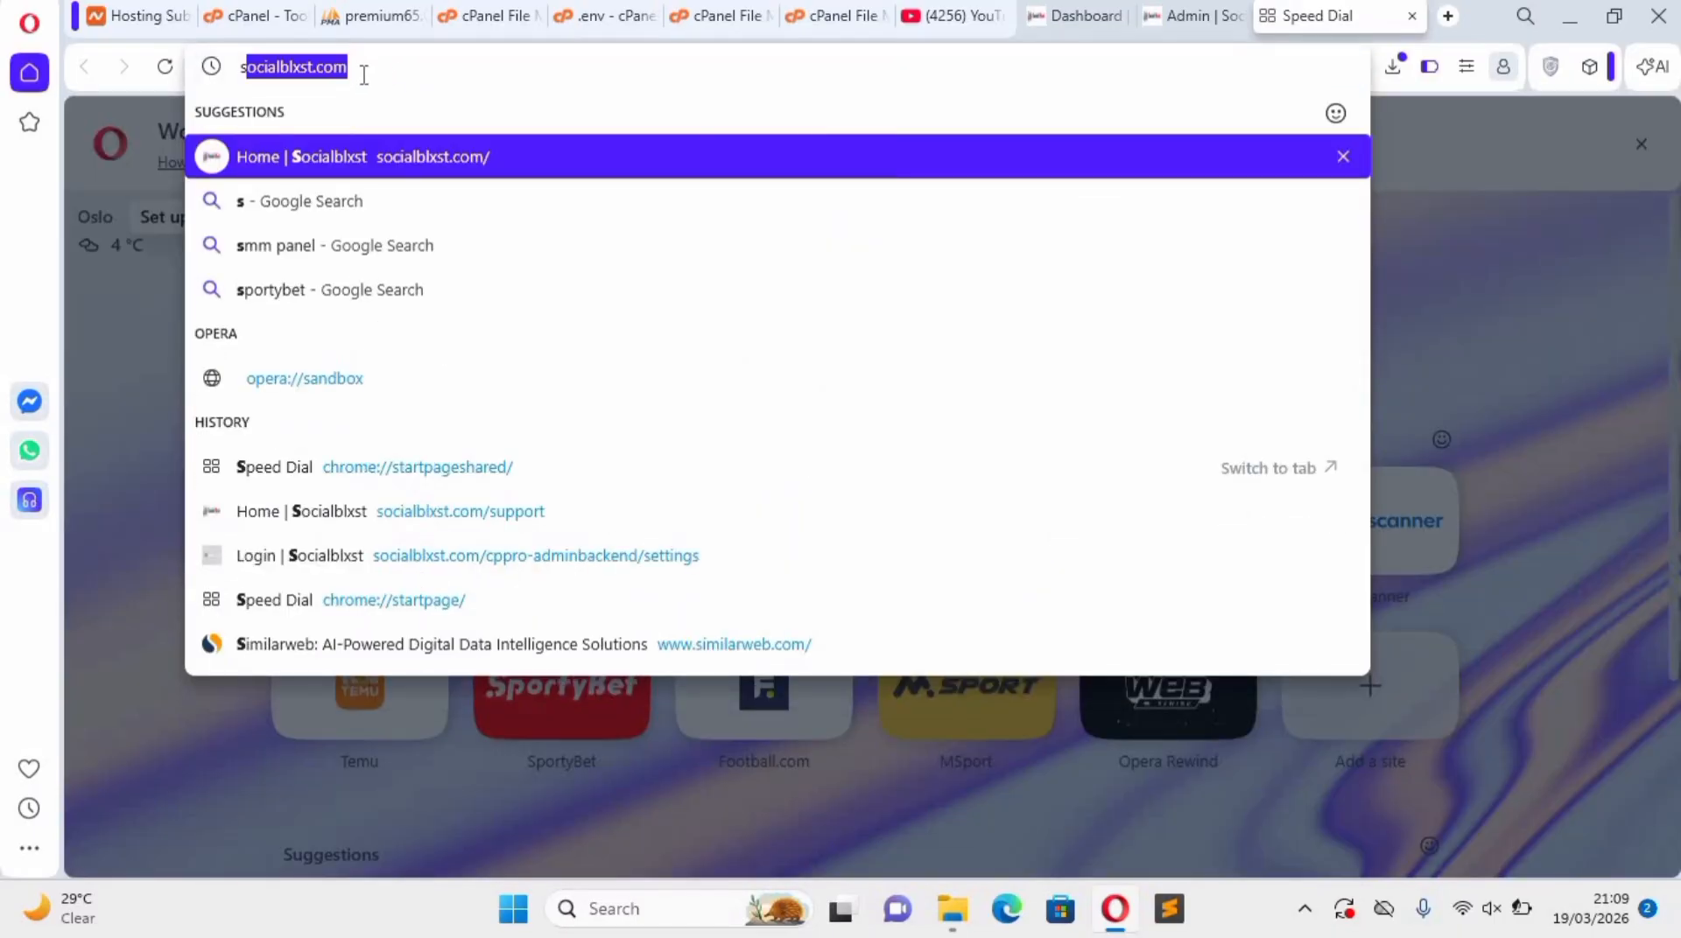
key(Right)
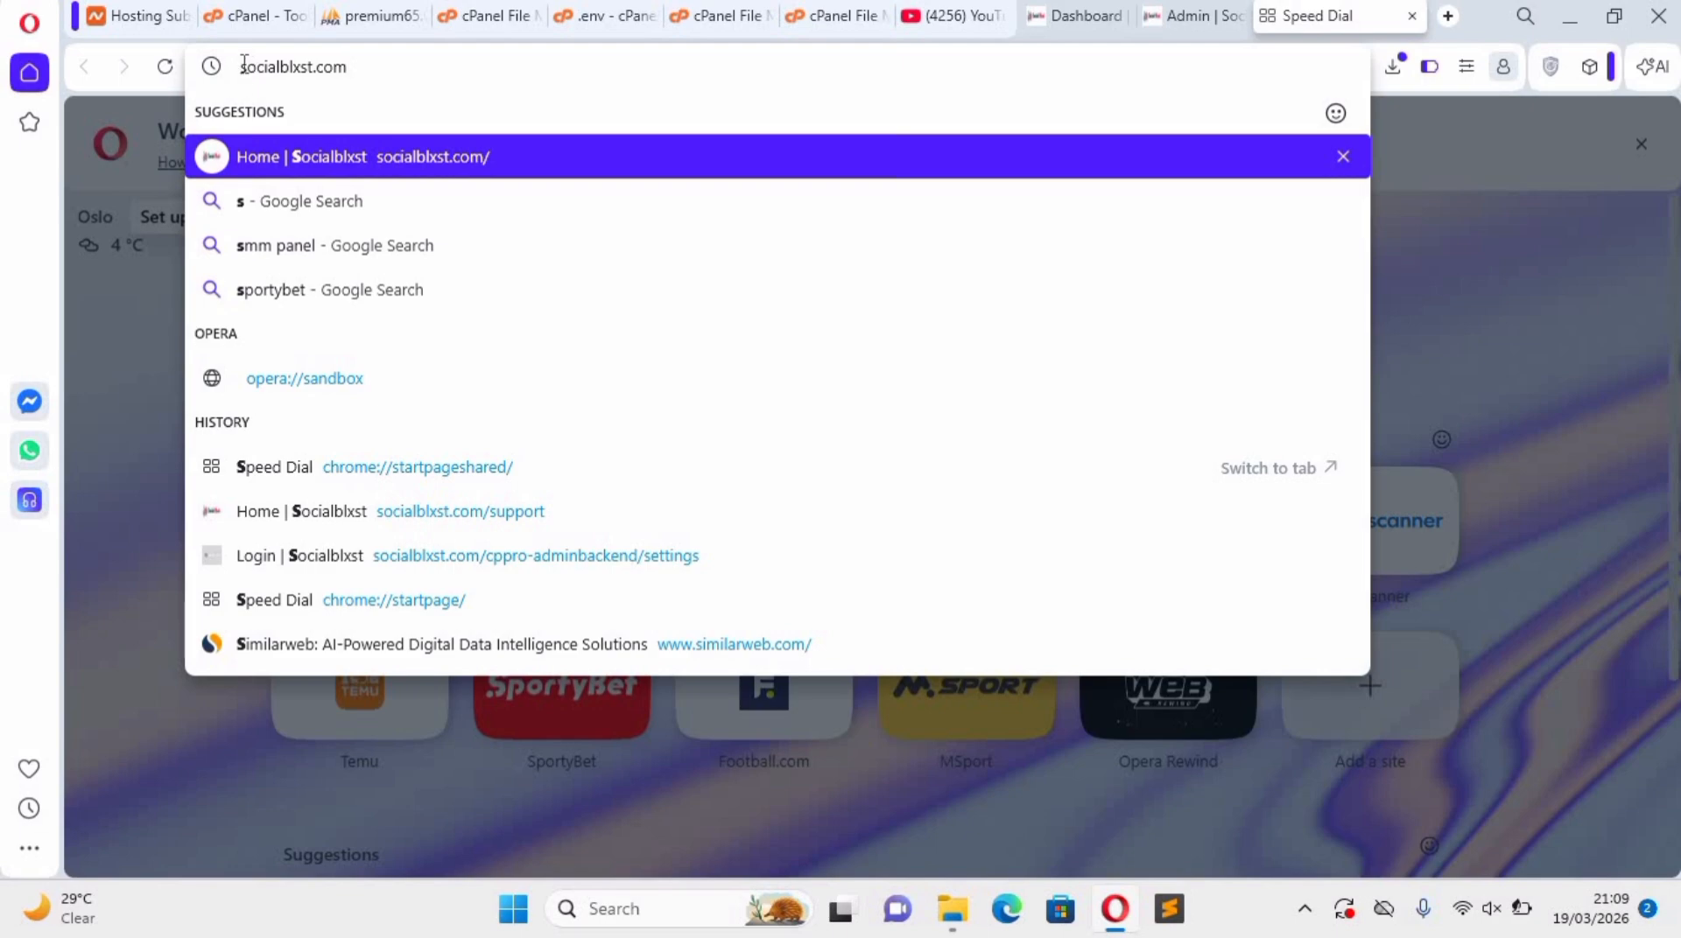
click(243, 65)
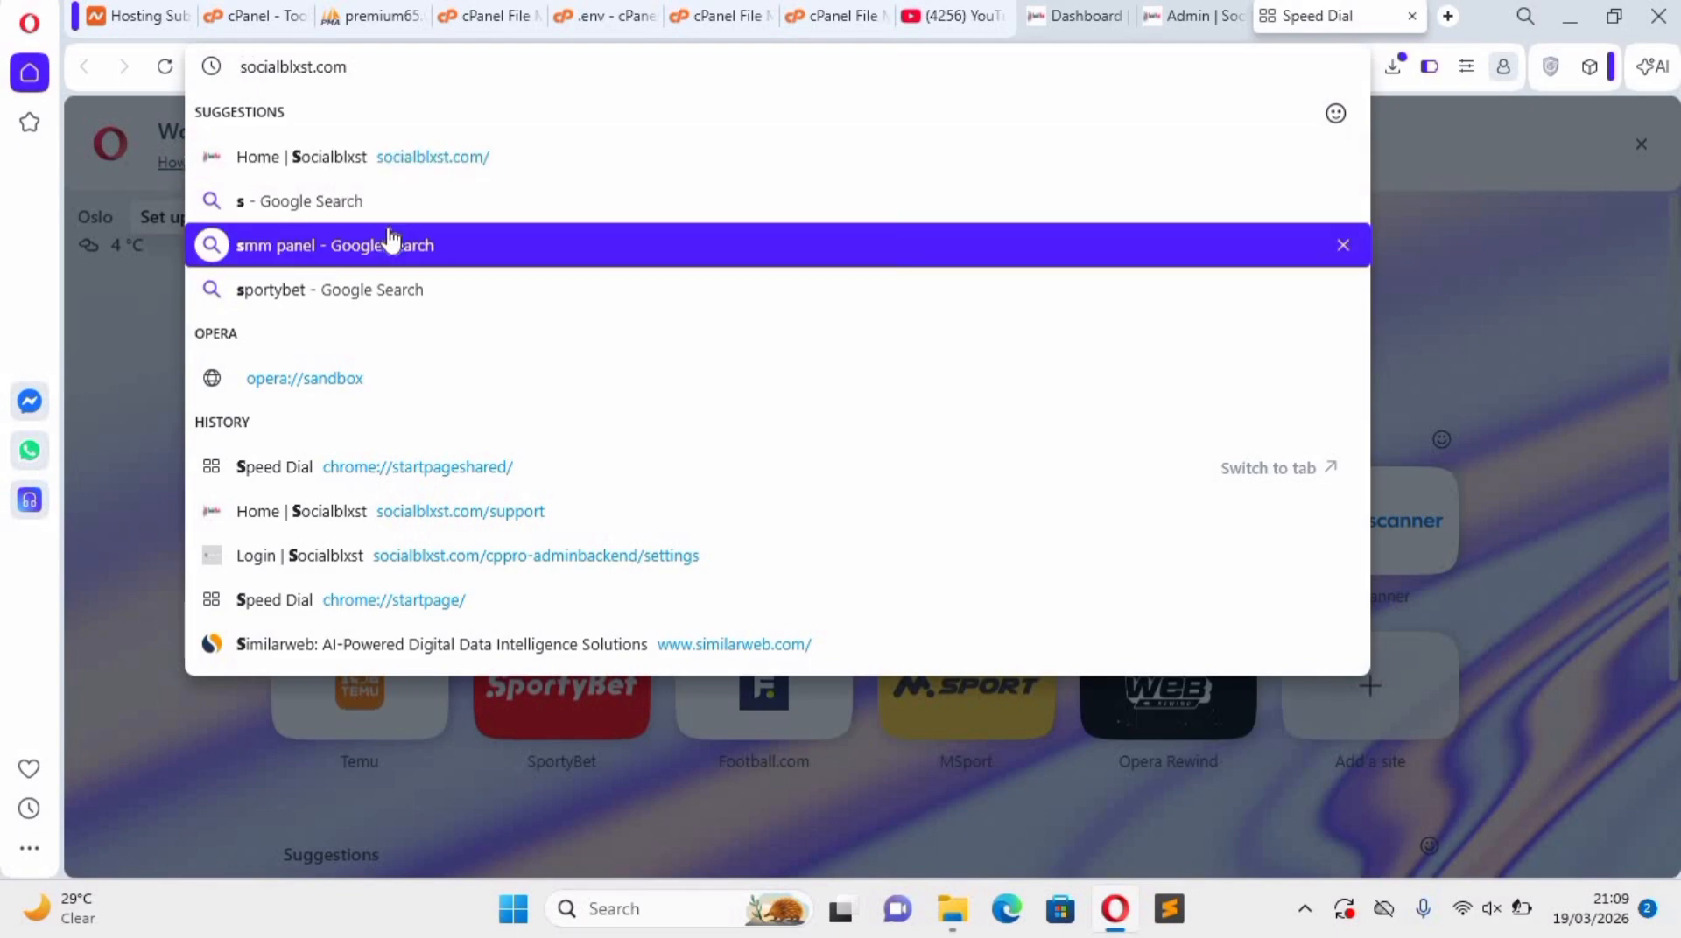
text(run)
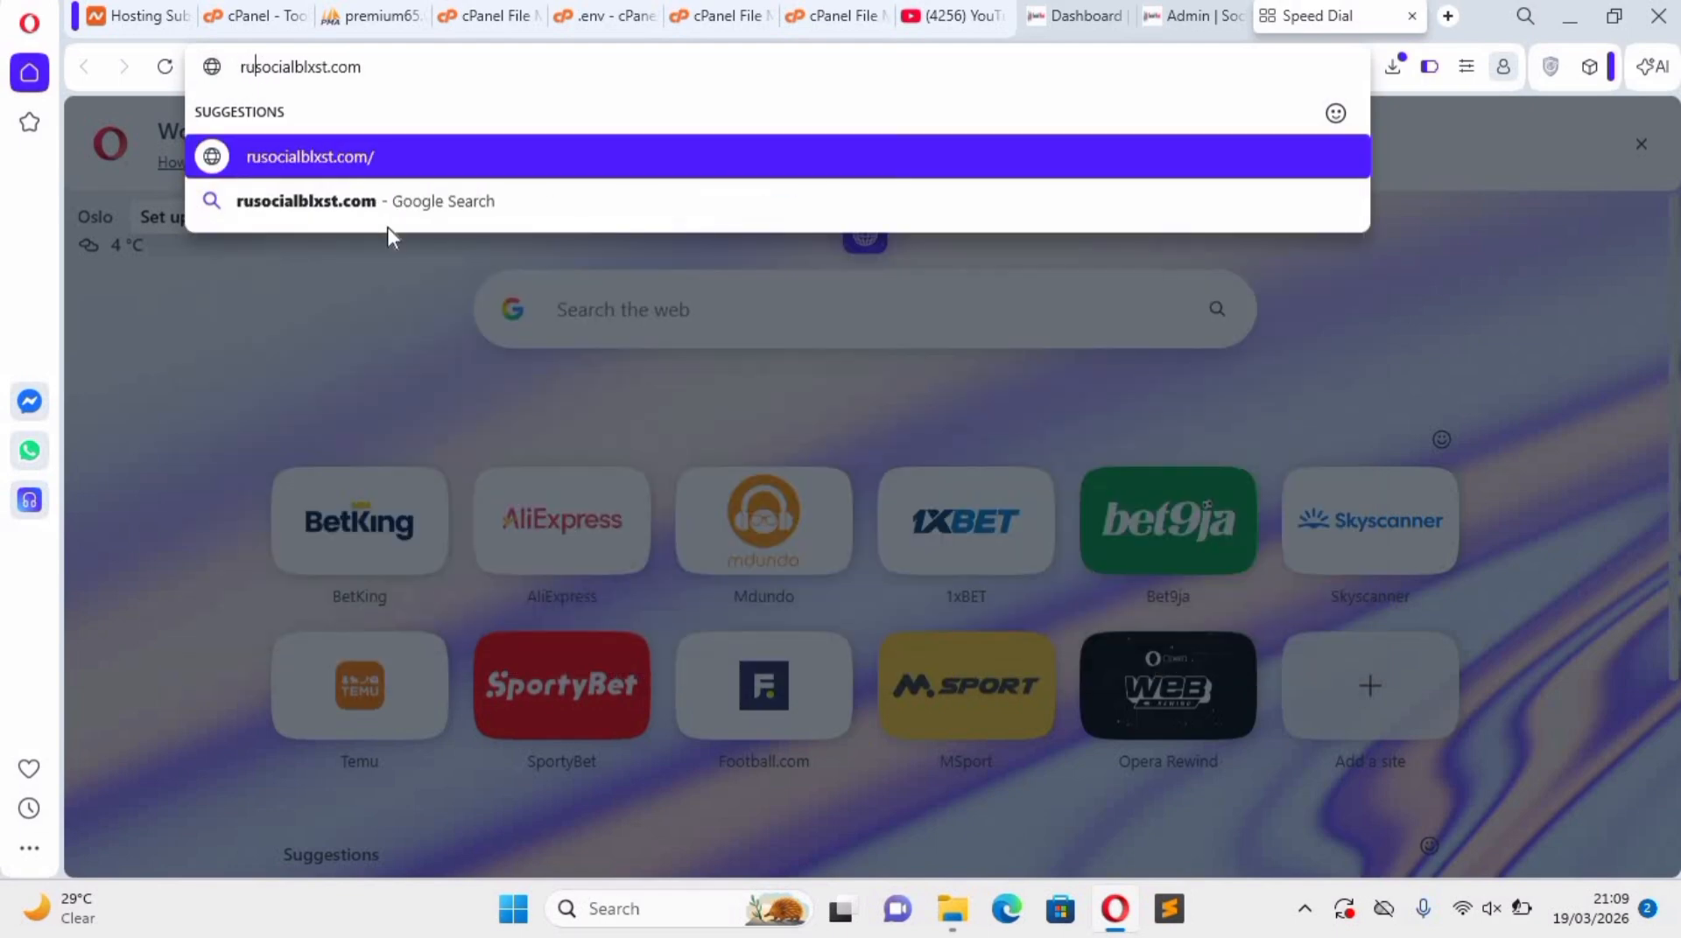
text(.)
key(Return)
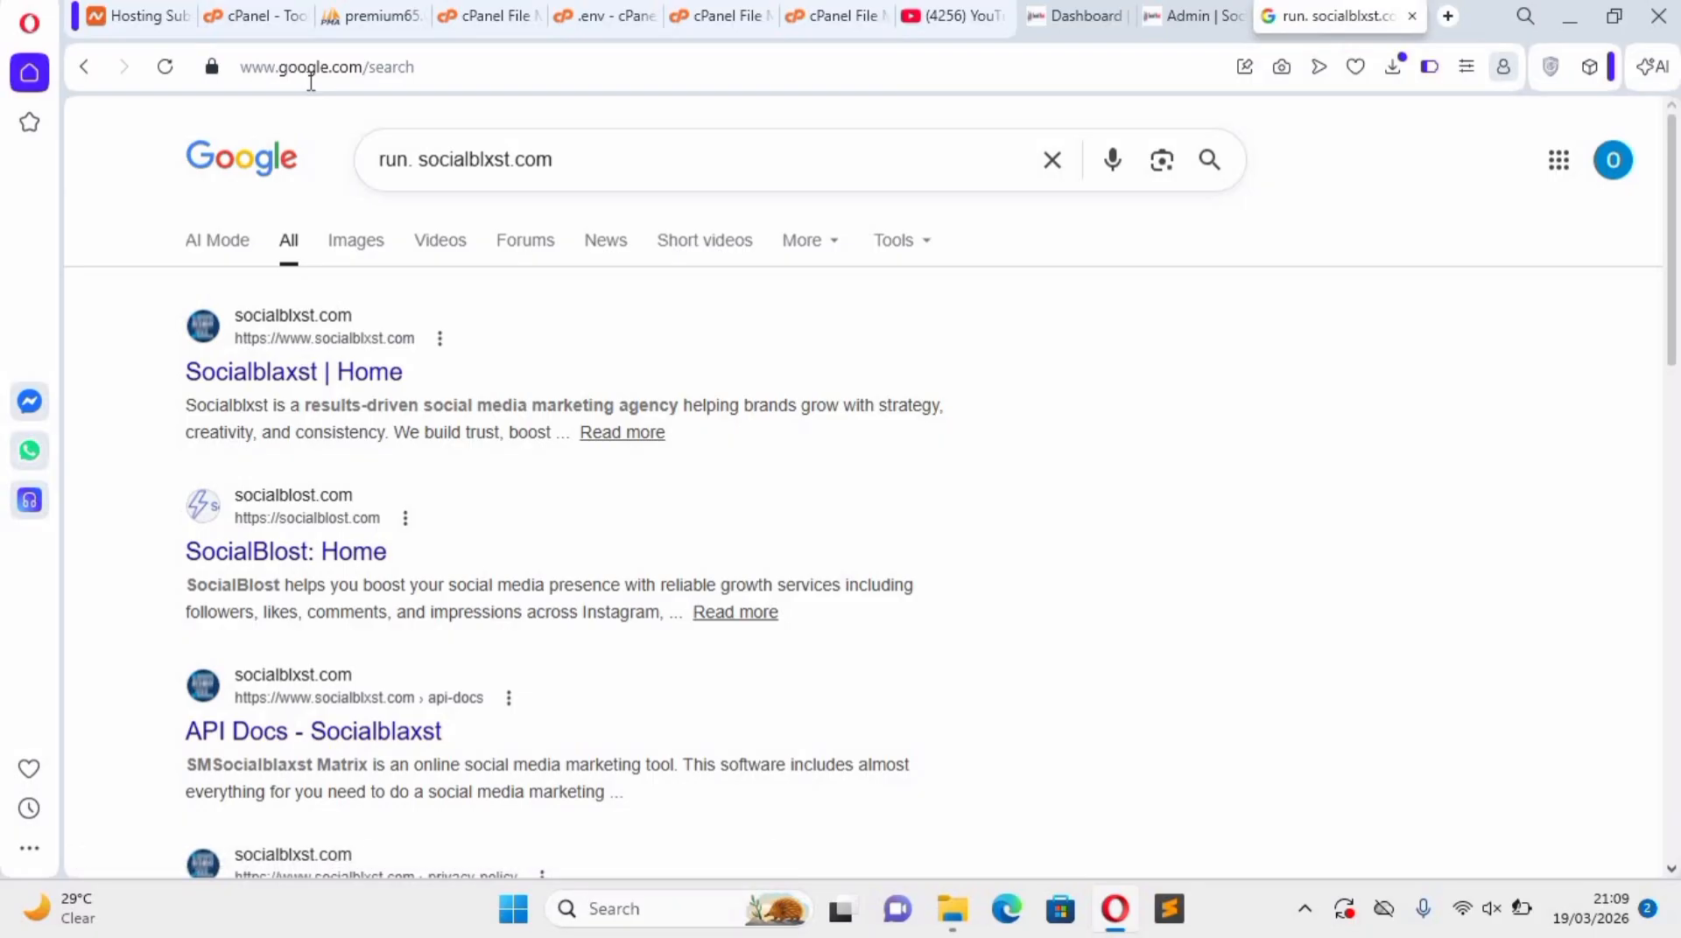
click(420, 160)
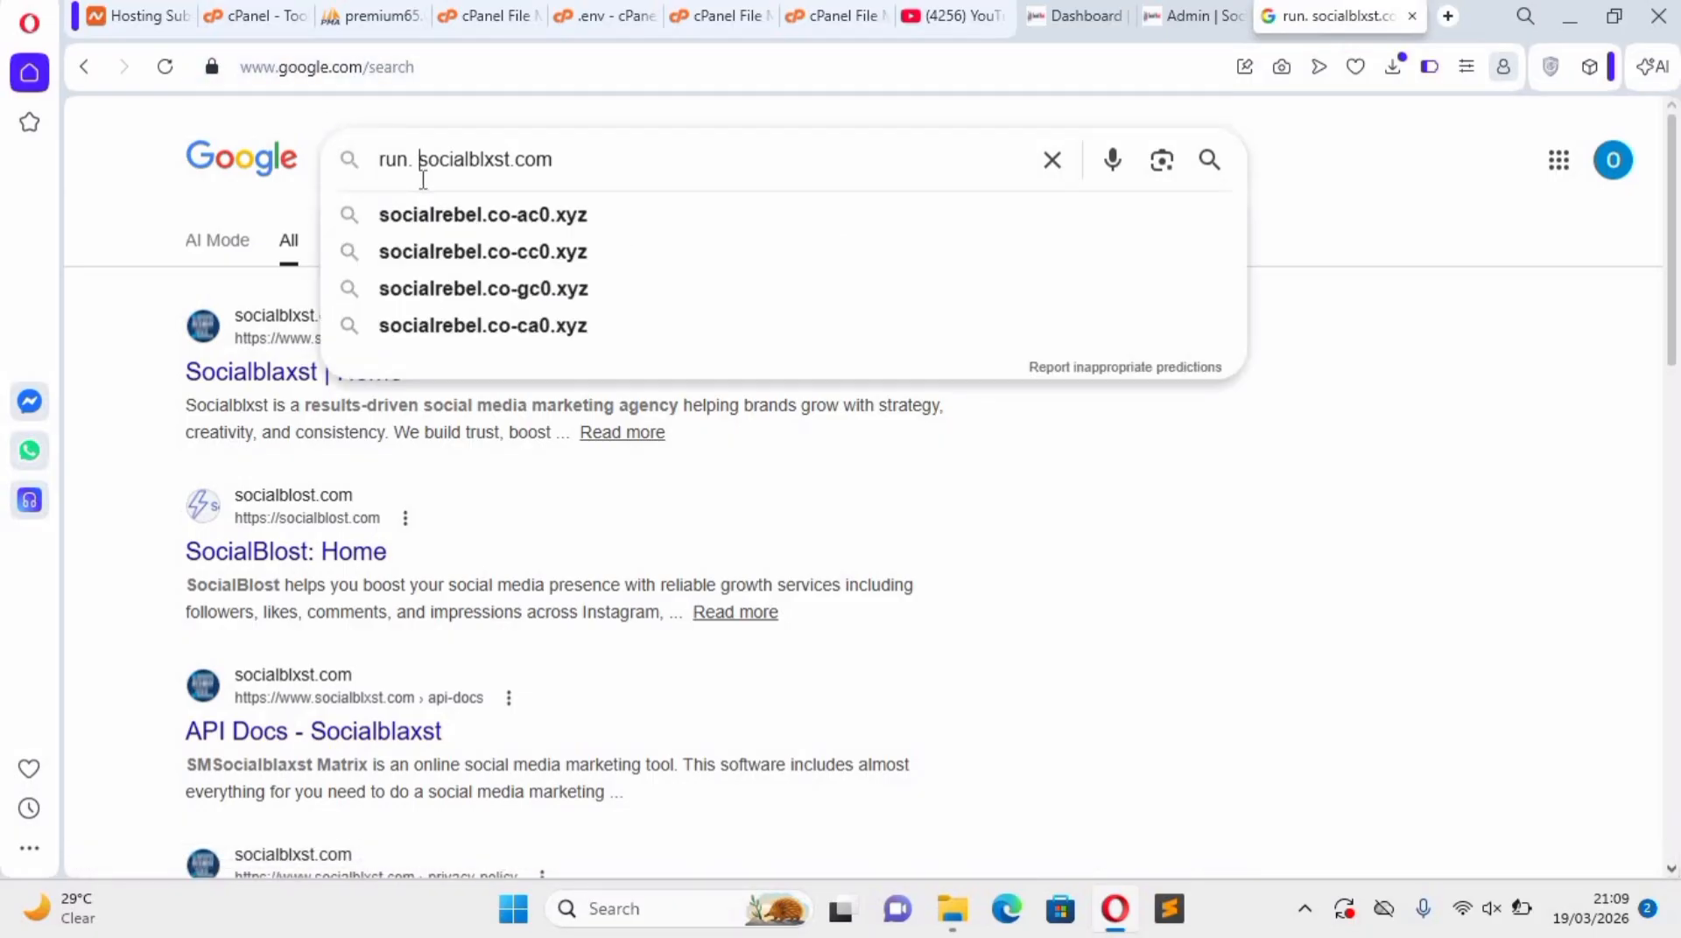
key(BackSpace)
key(Return)
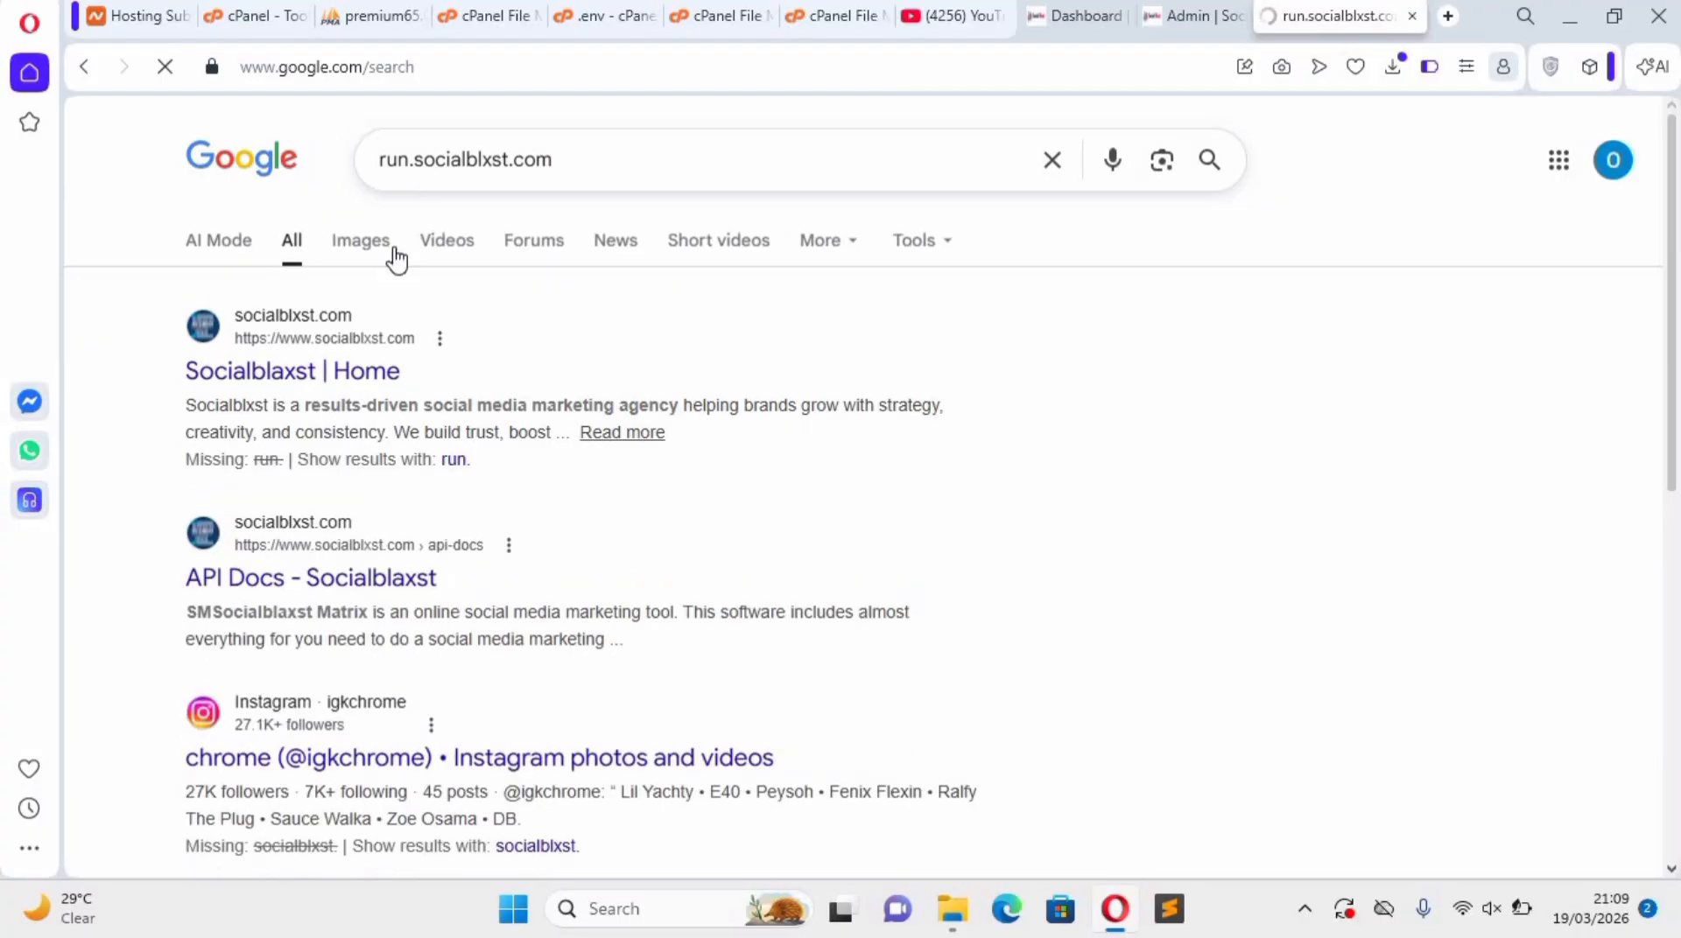
Try to load "run,socialblxst.com" as a web address, and close that browser tab.
click(326, 67)
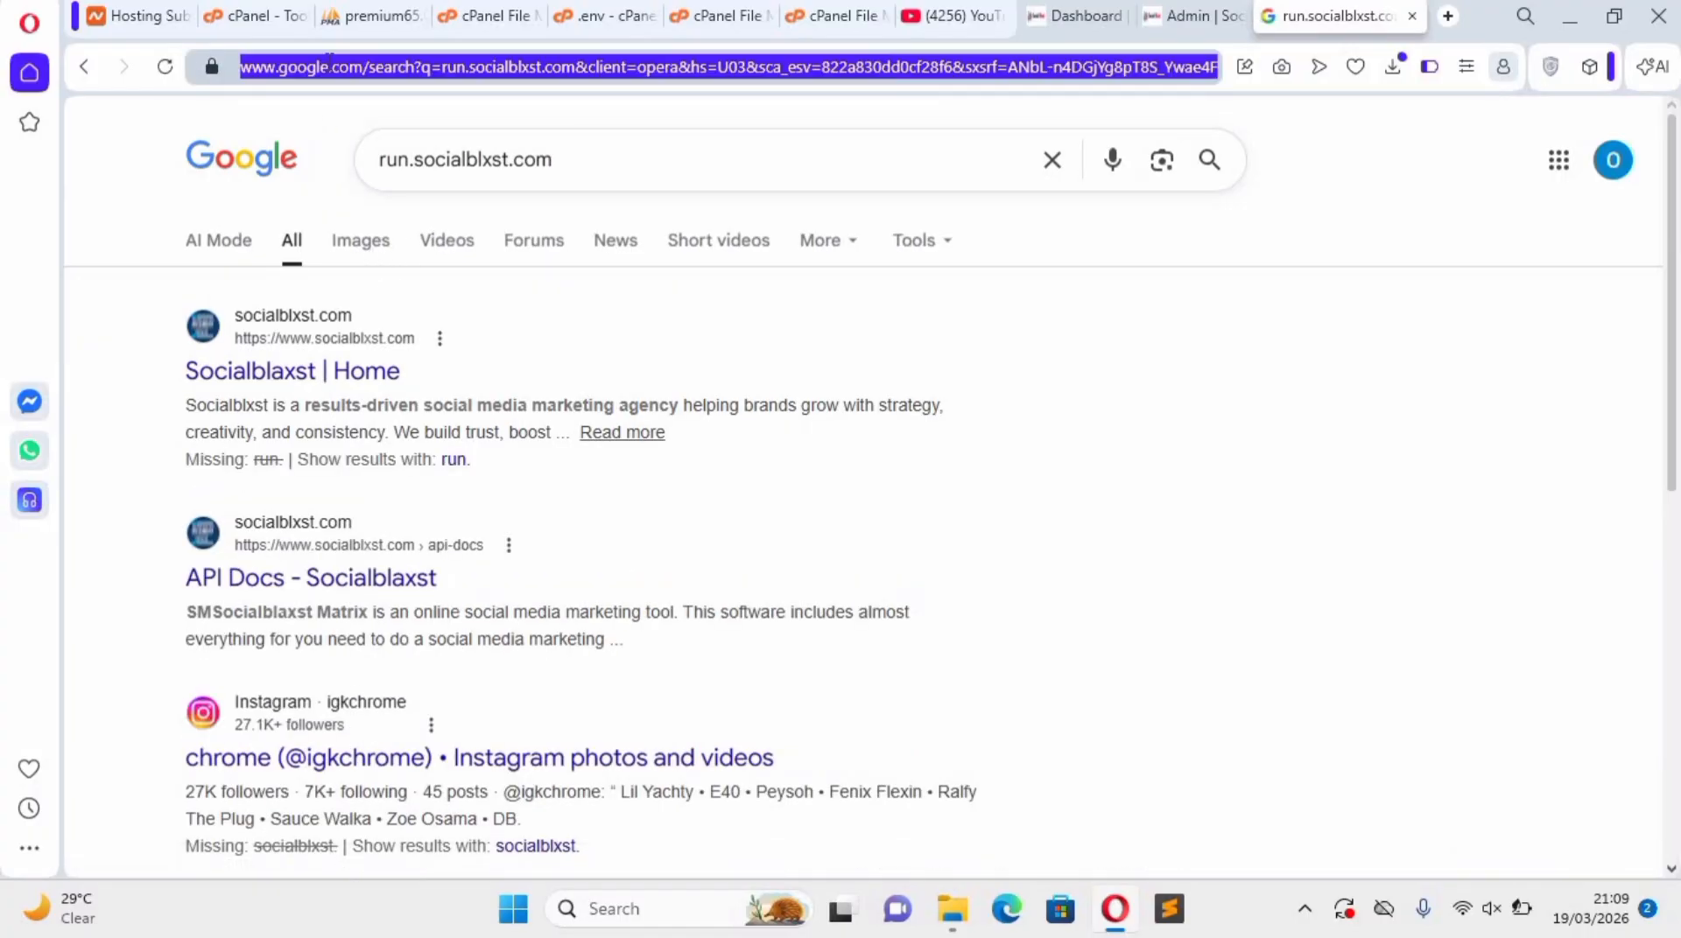
text(run)
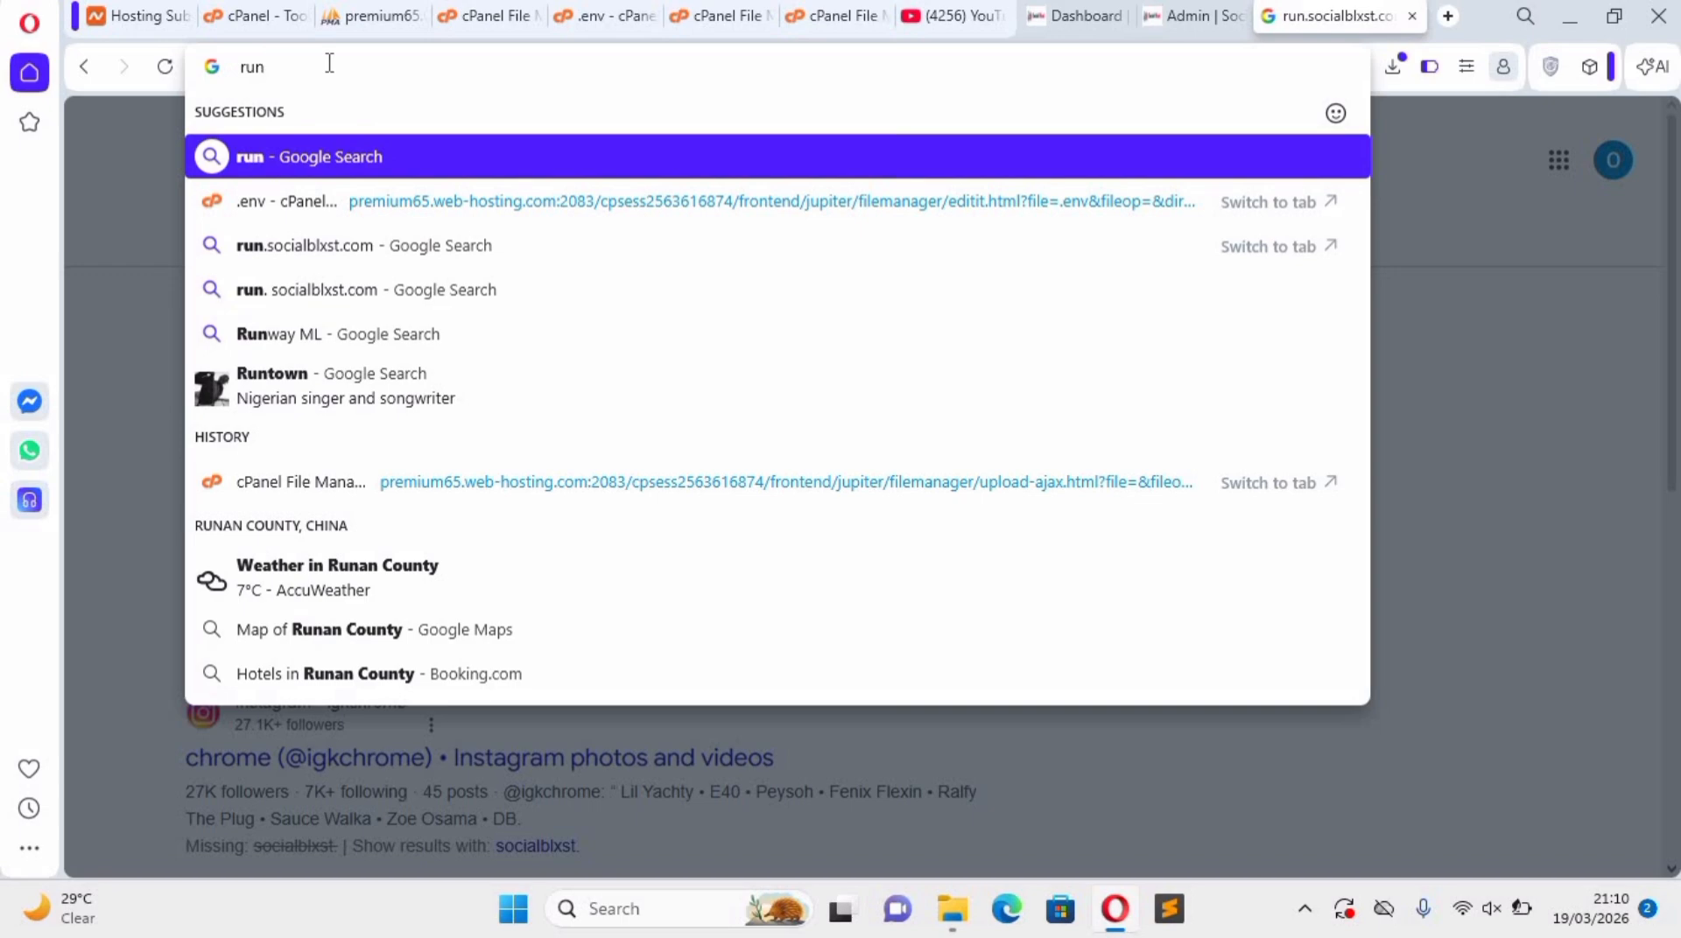
text(,so)
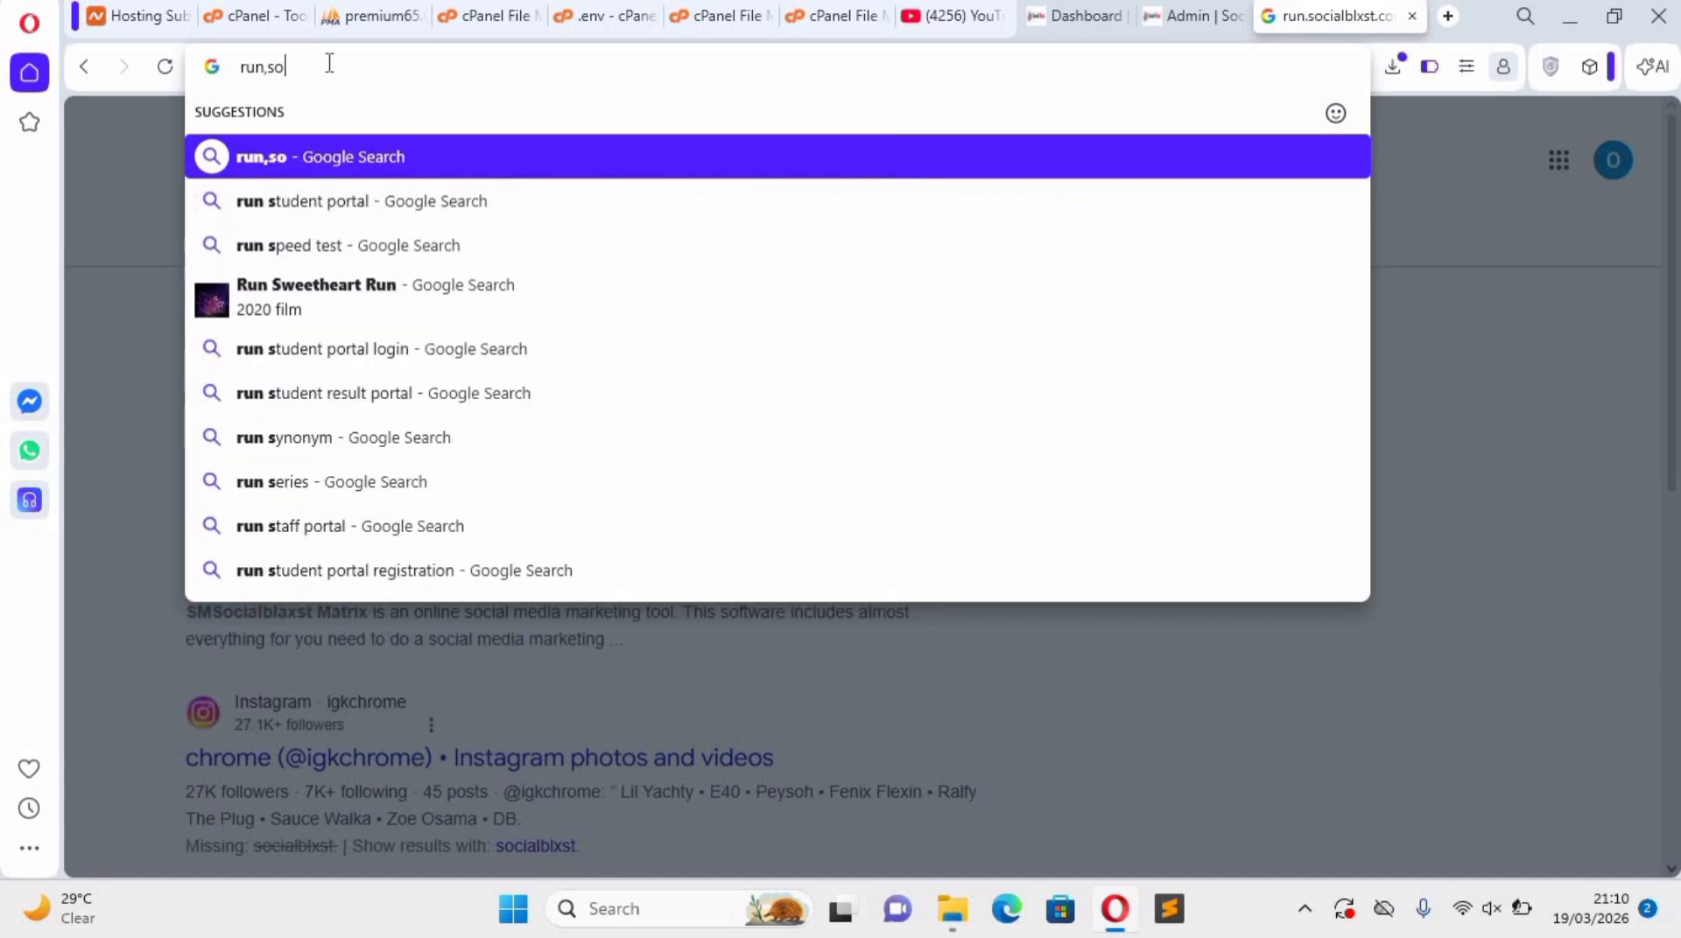
text(cia)
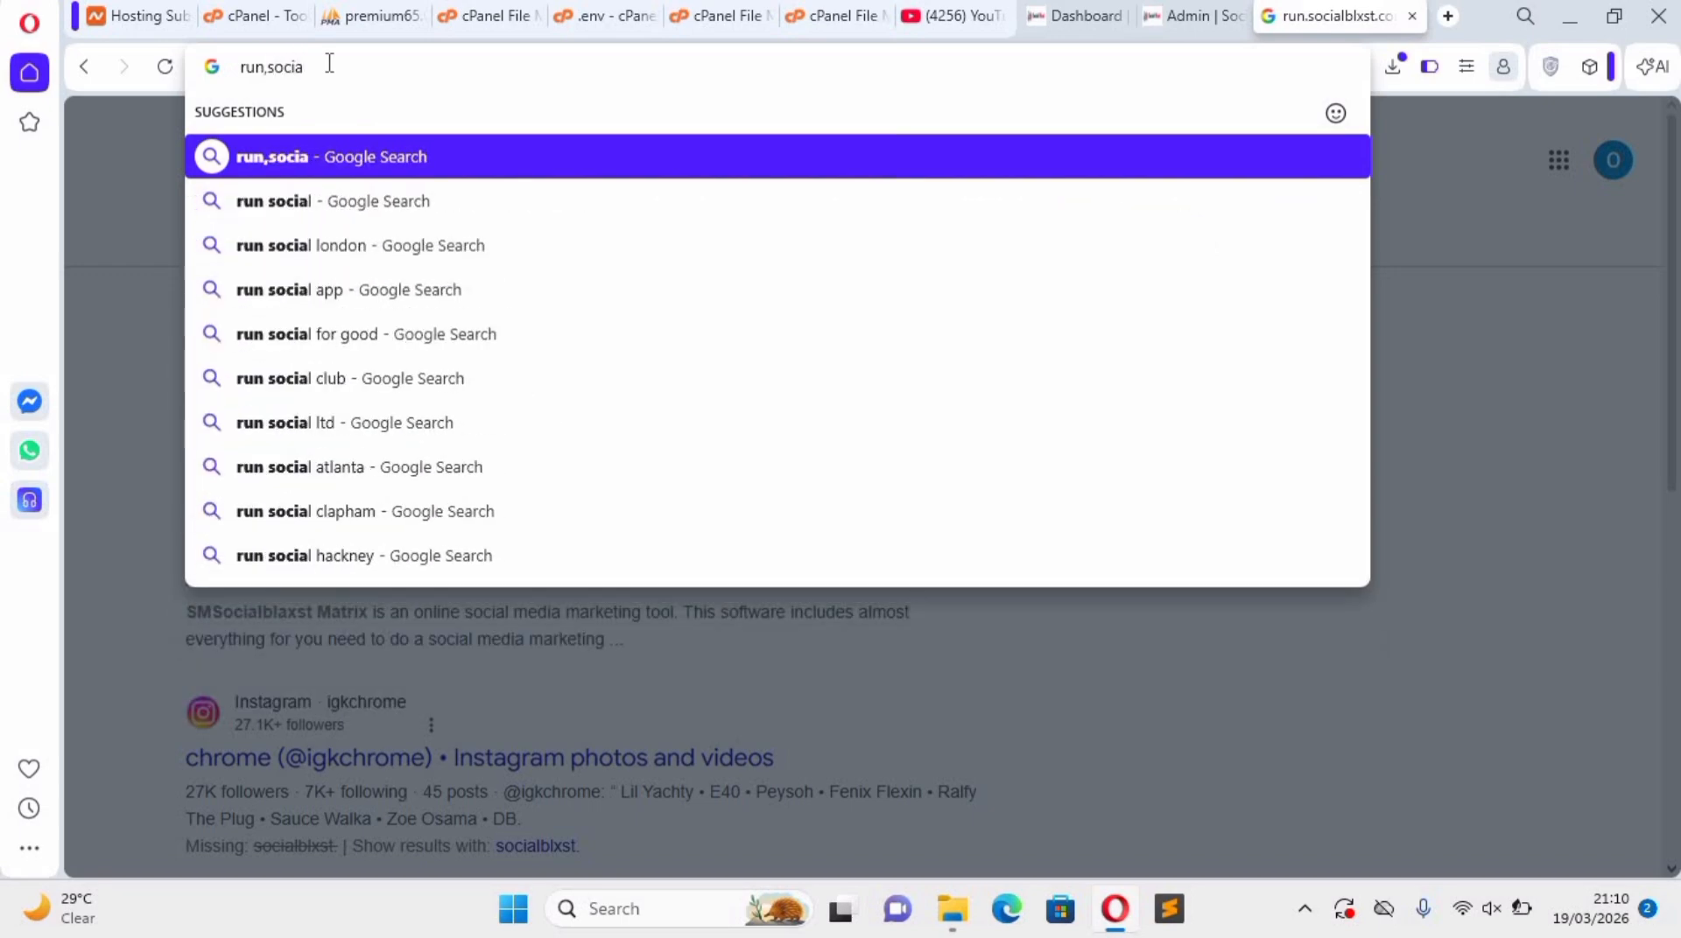
text(lblx)
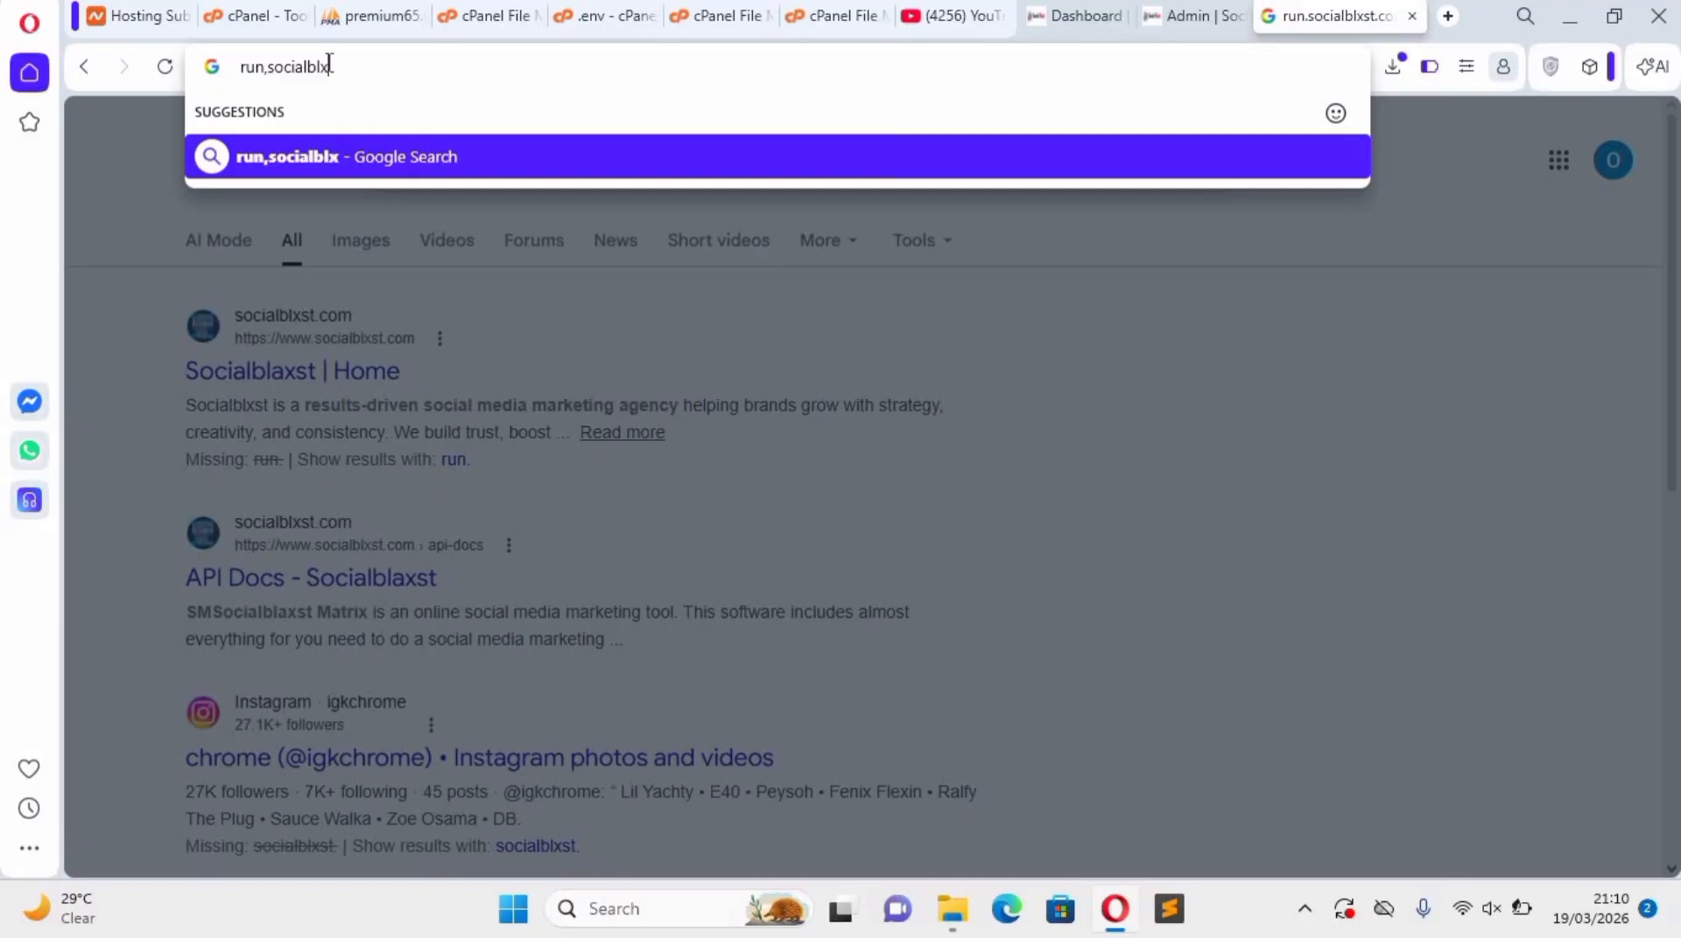
text(st.)
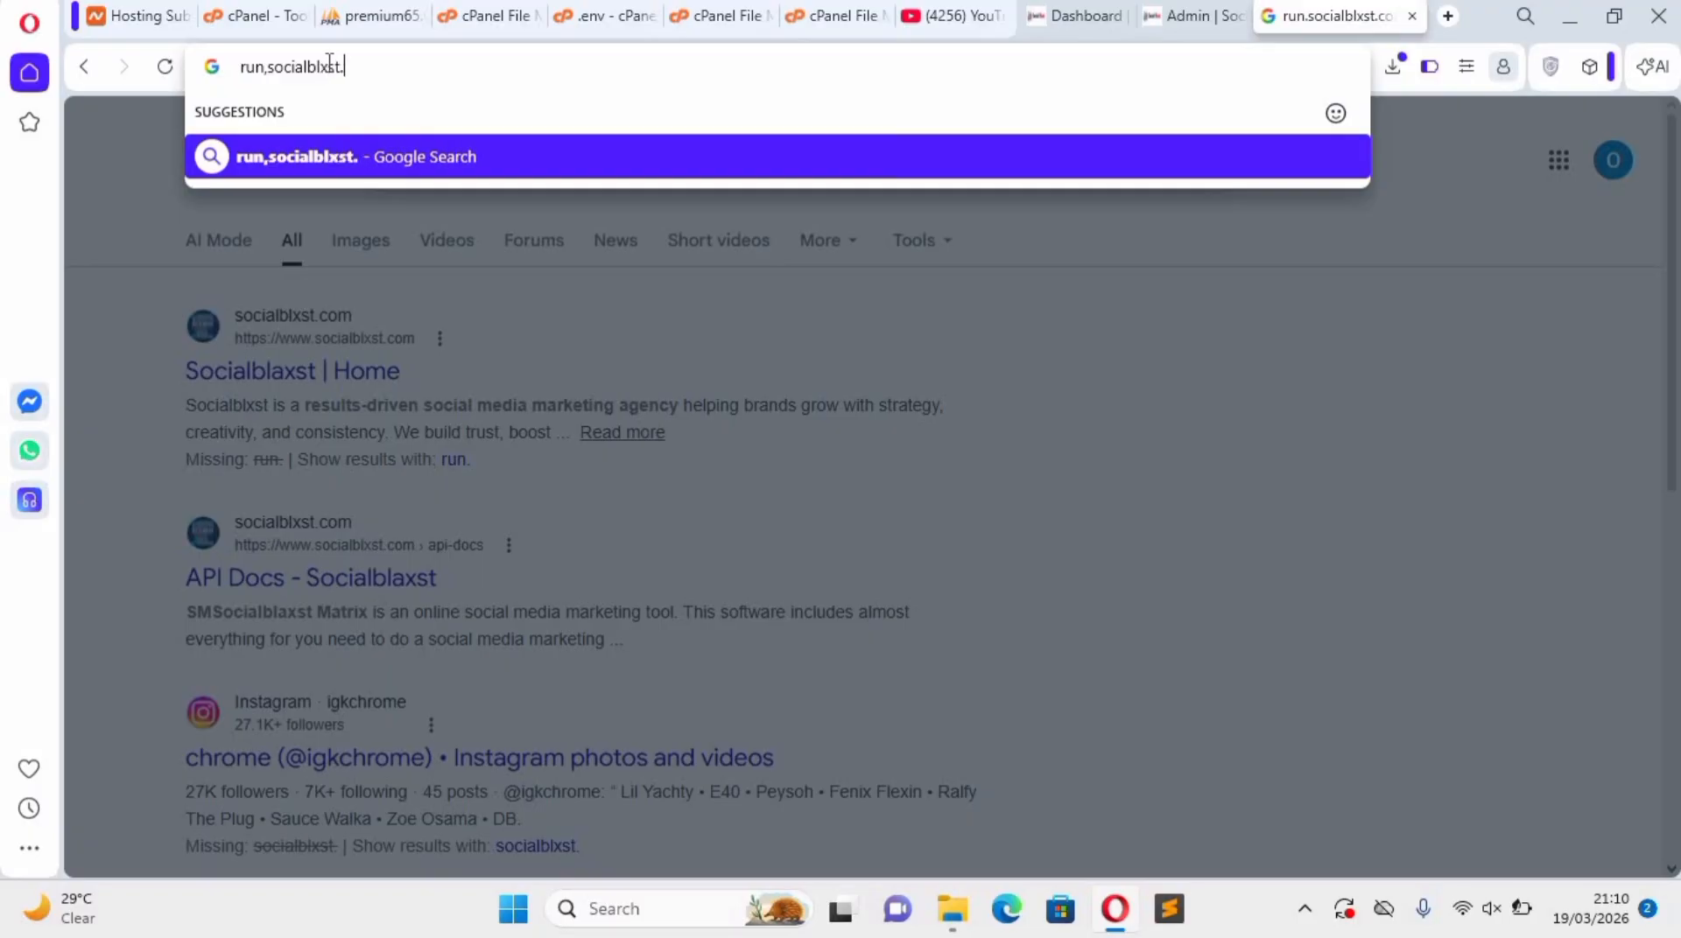
text(com)
key(Return)
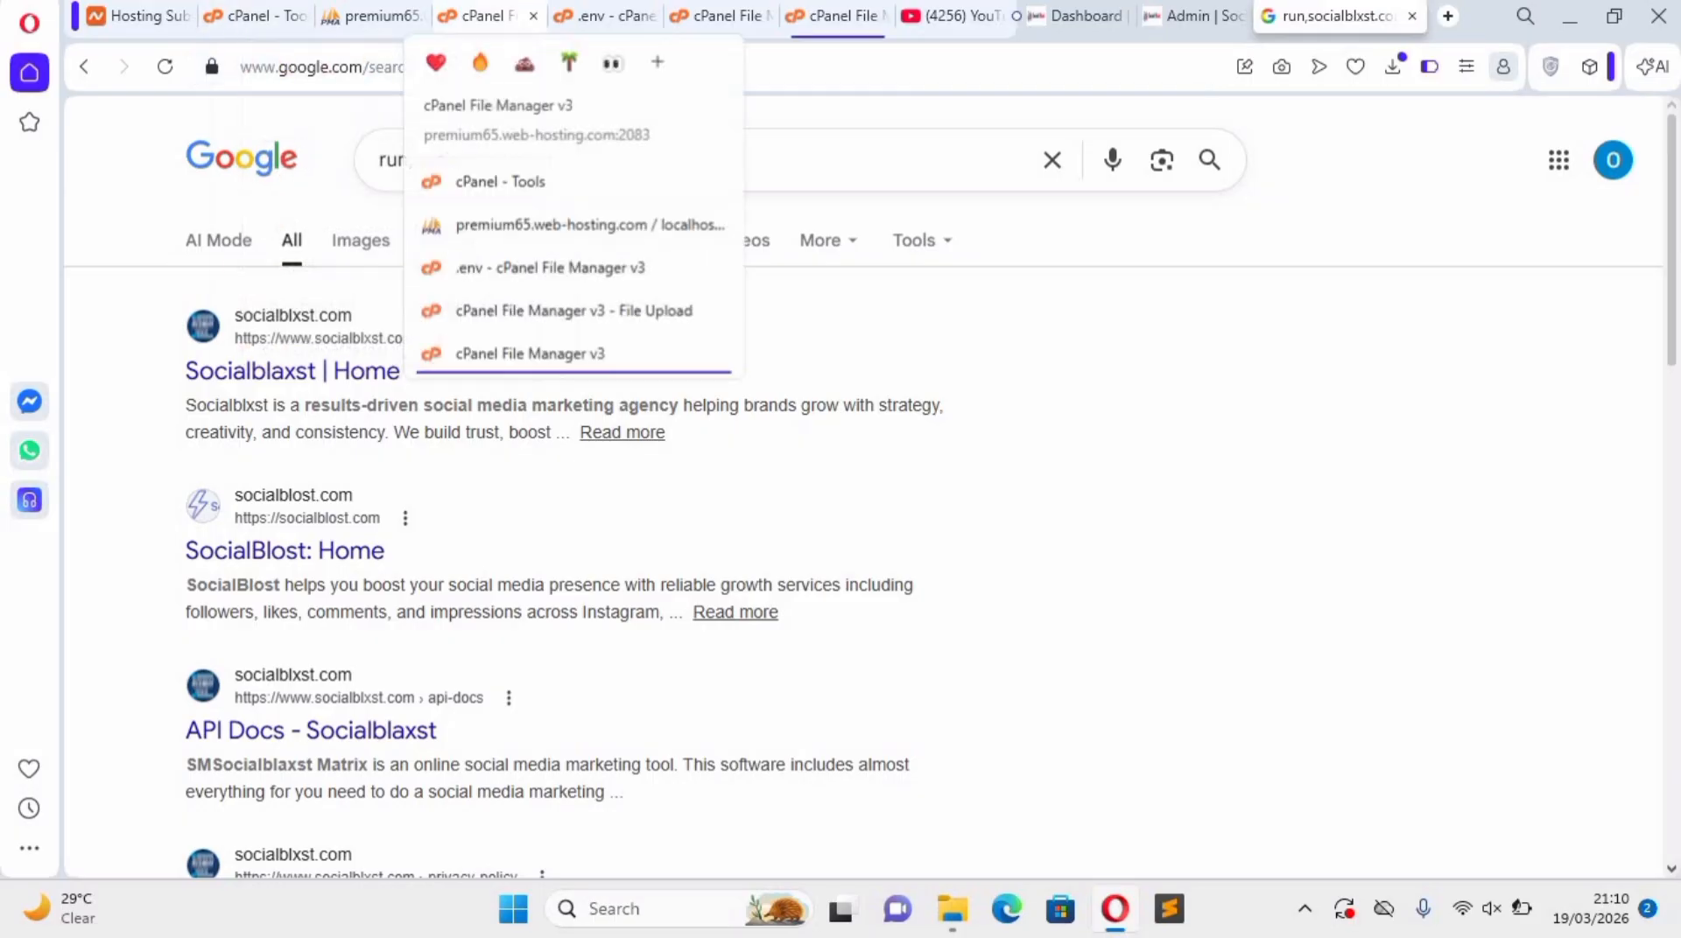
click(1411, 16)
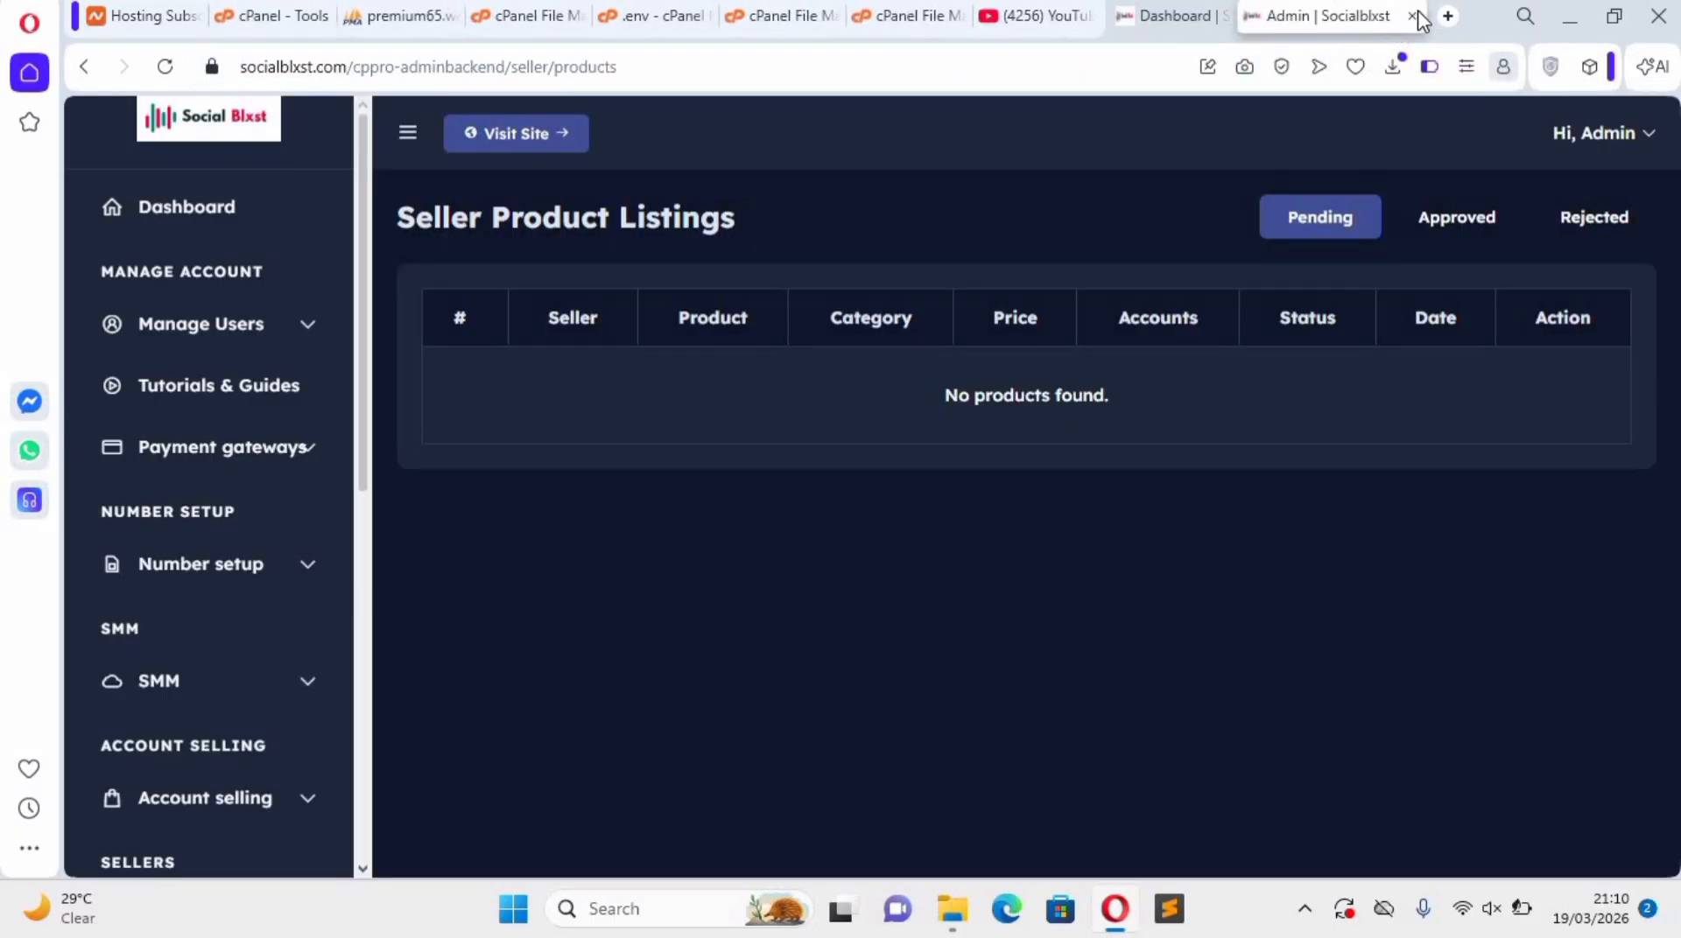
Load run.socialblxst.com in a new browser tab to check the site.
click(1449, 16)
key(ctrl+space)
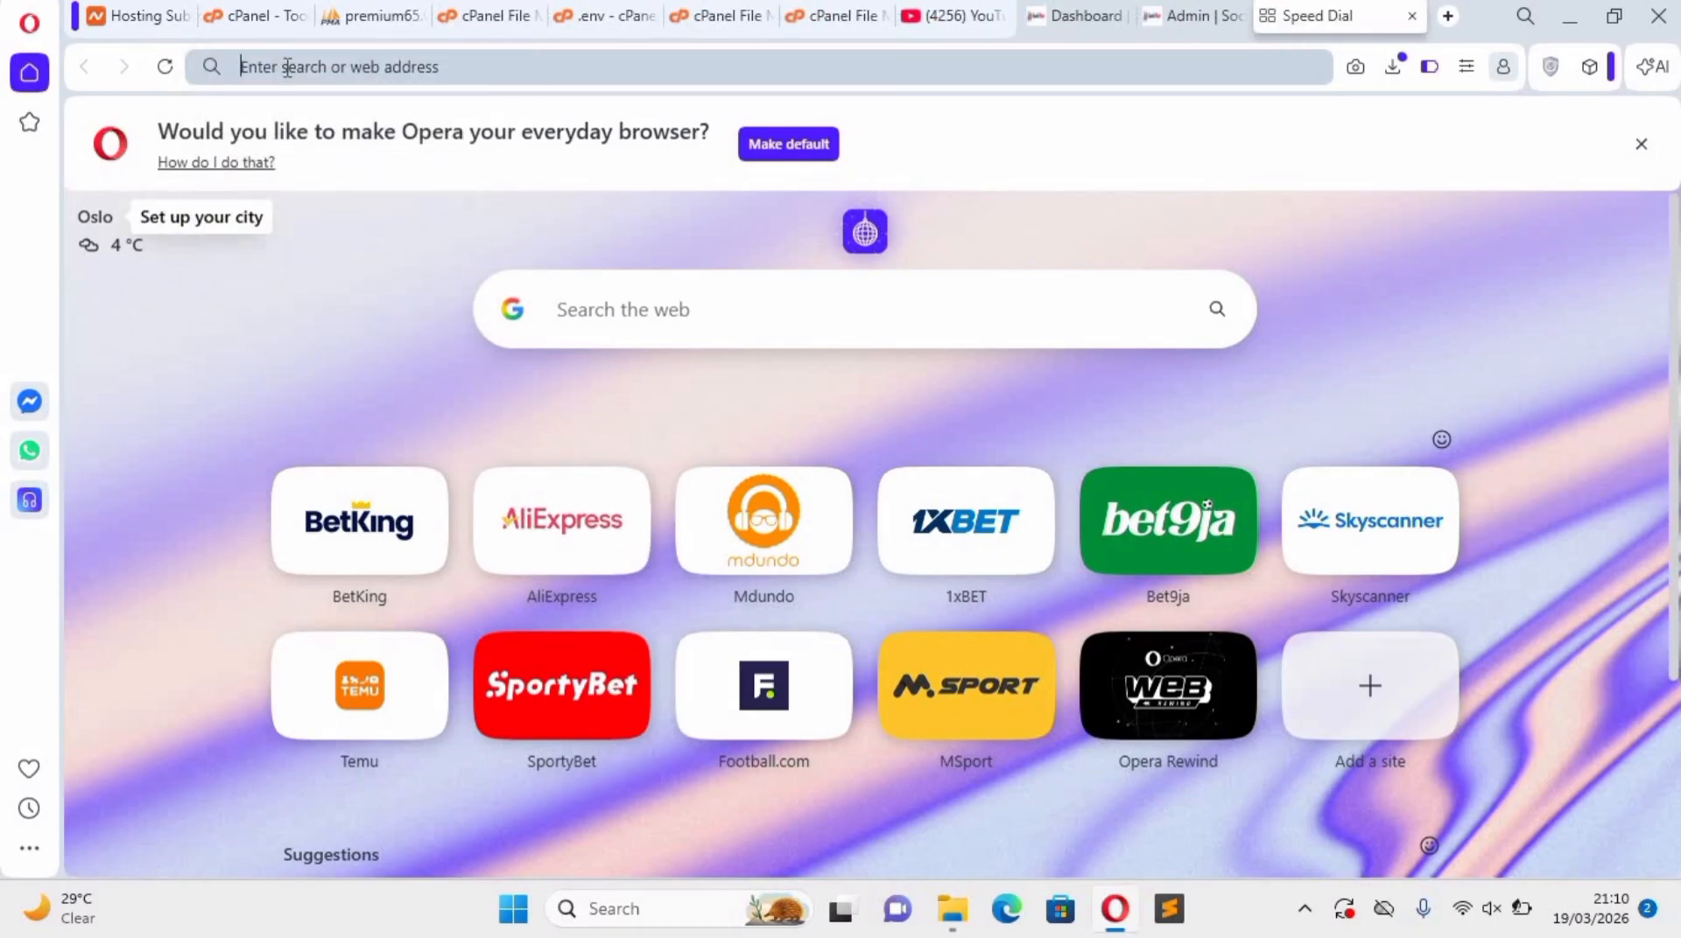
text(r)
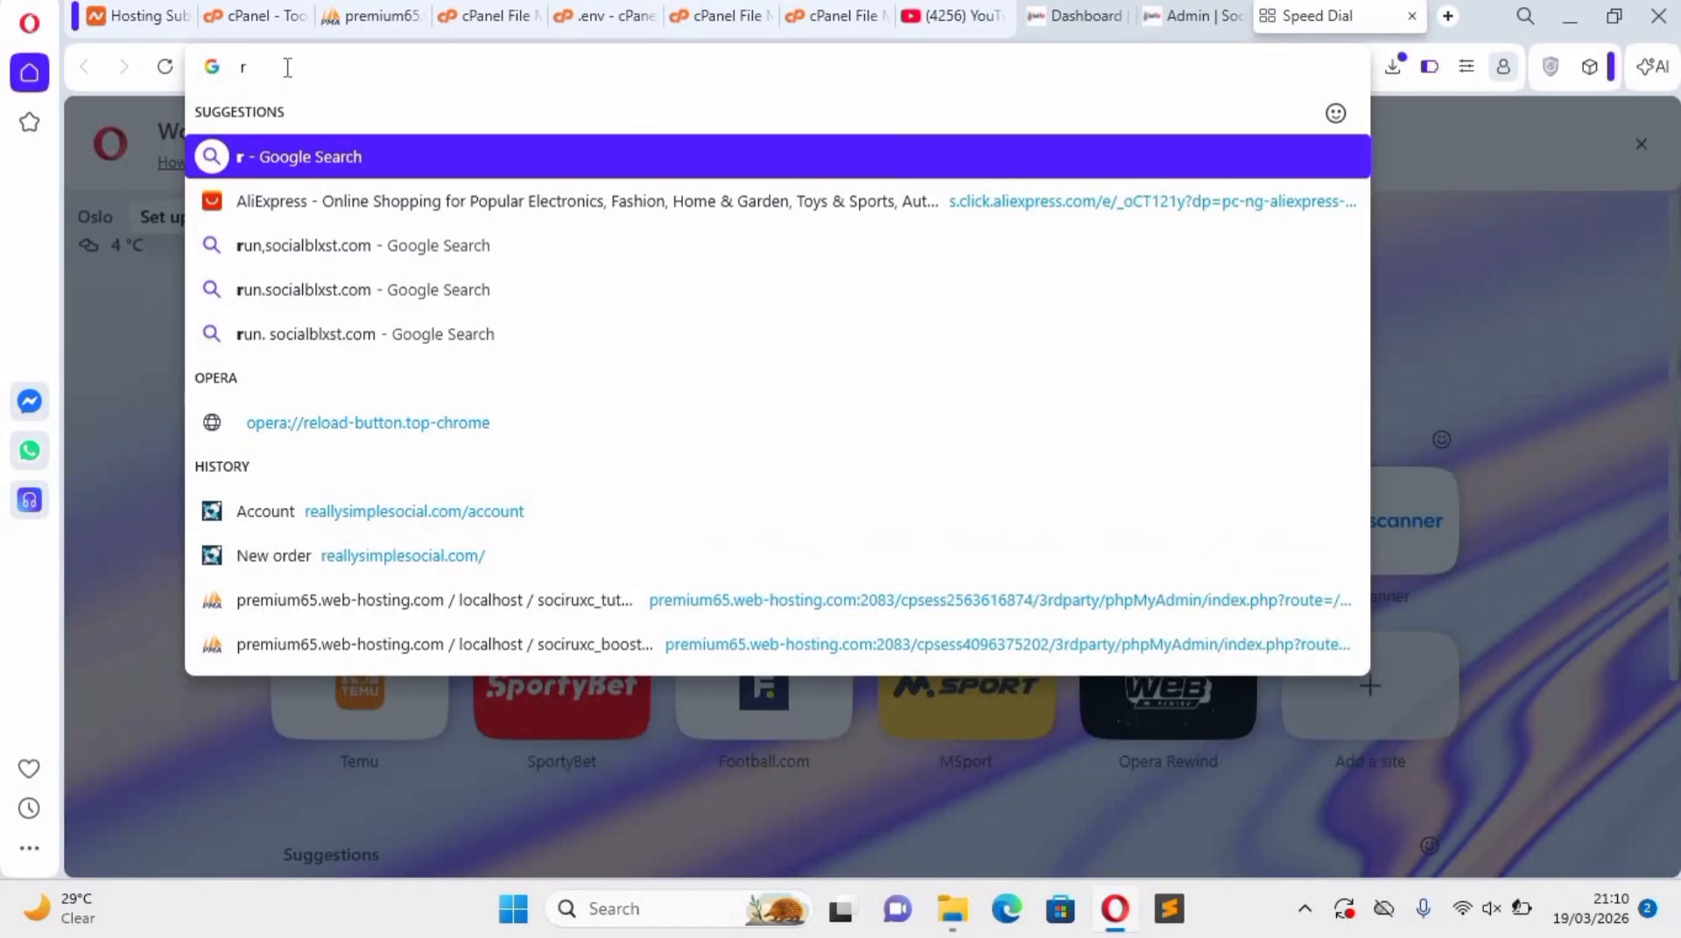
text(un.s)
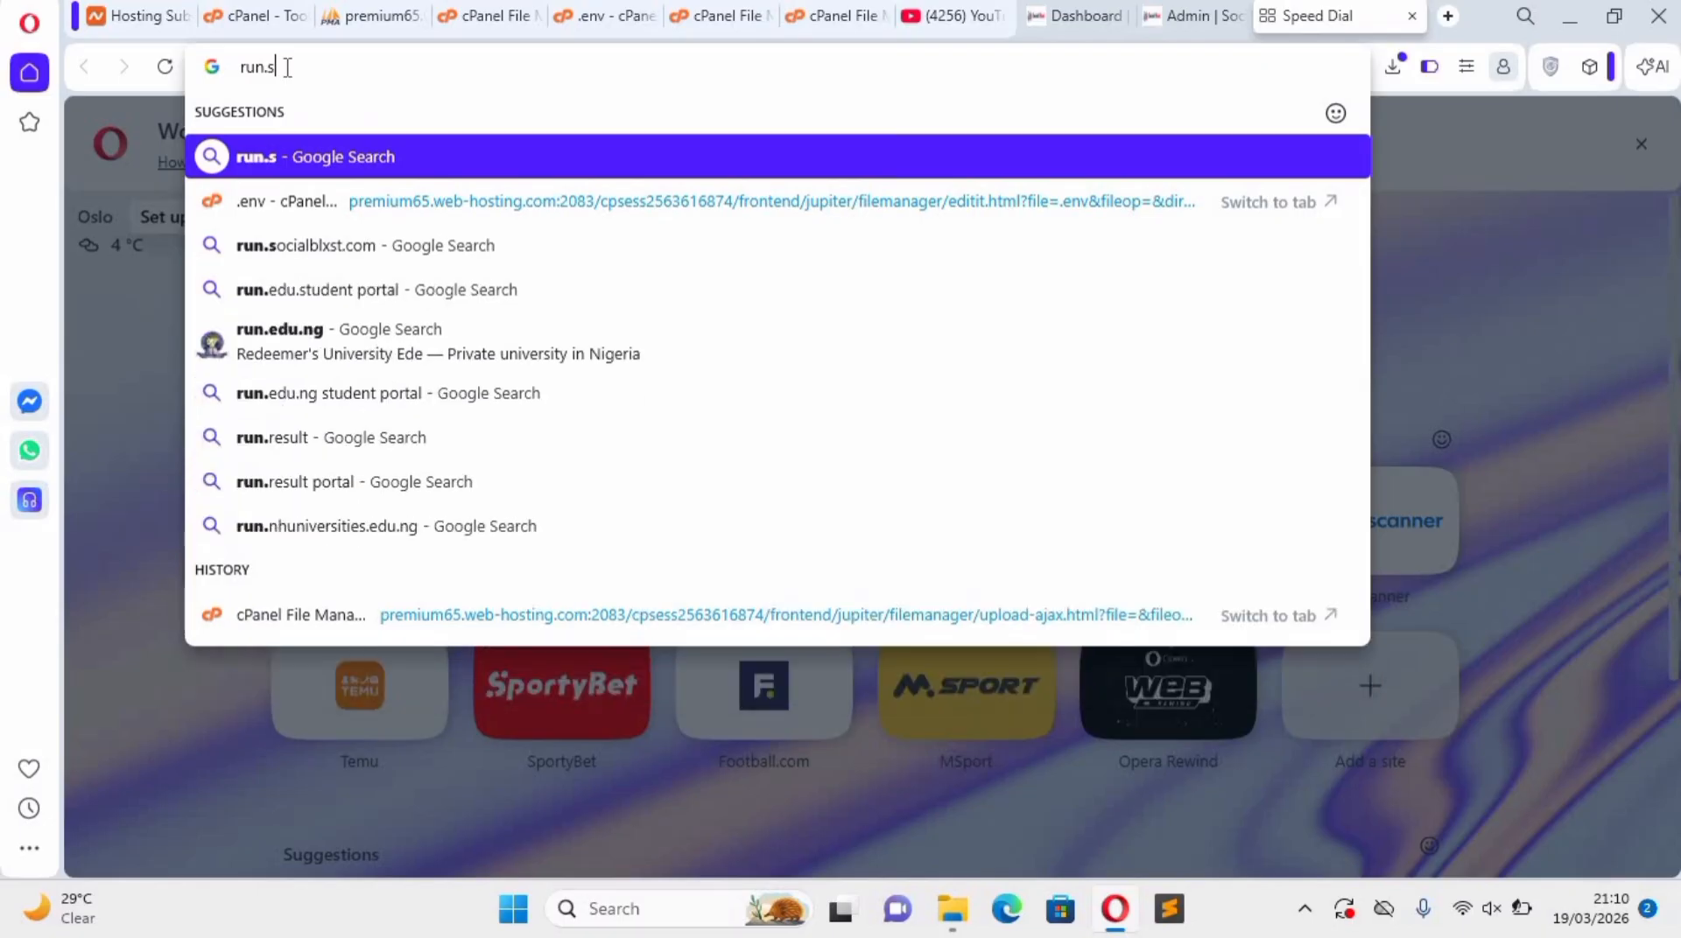
text(ocialb)
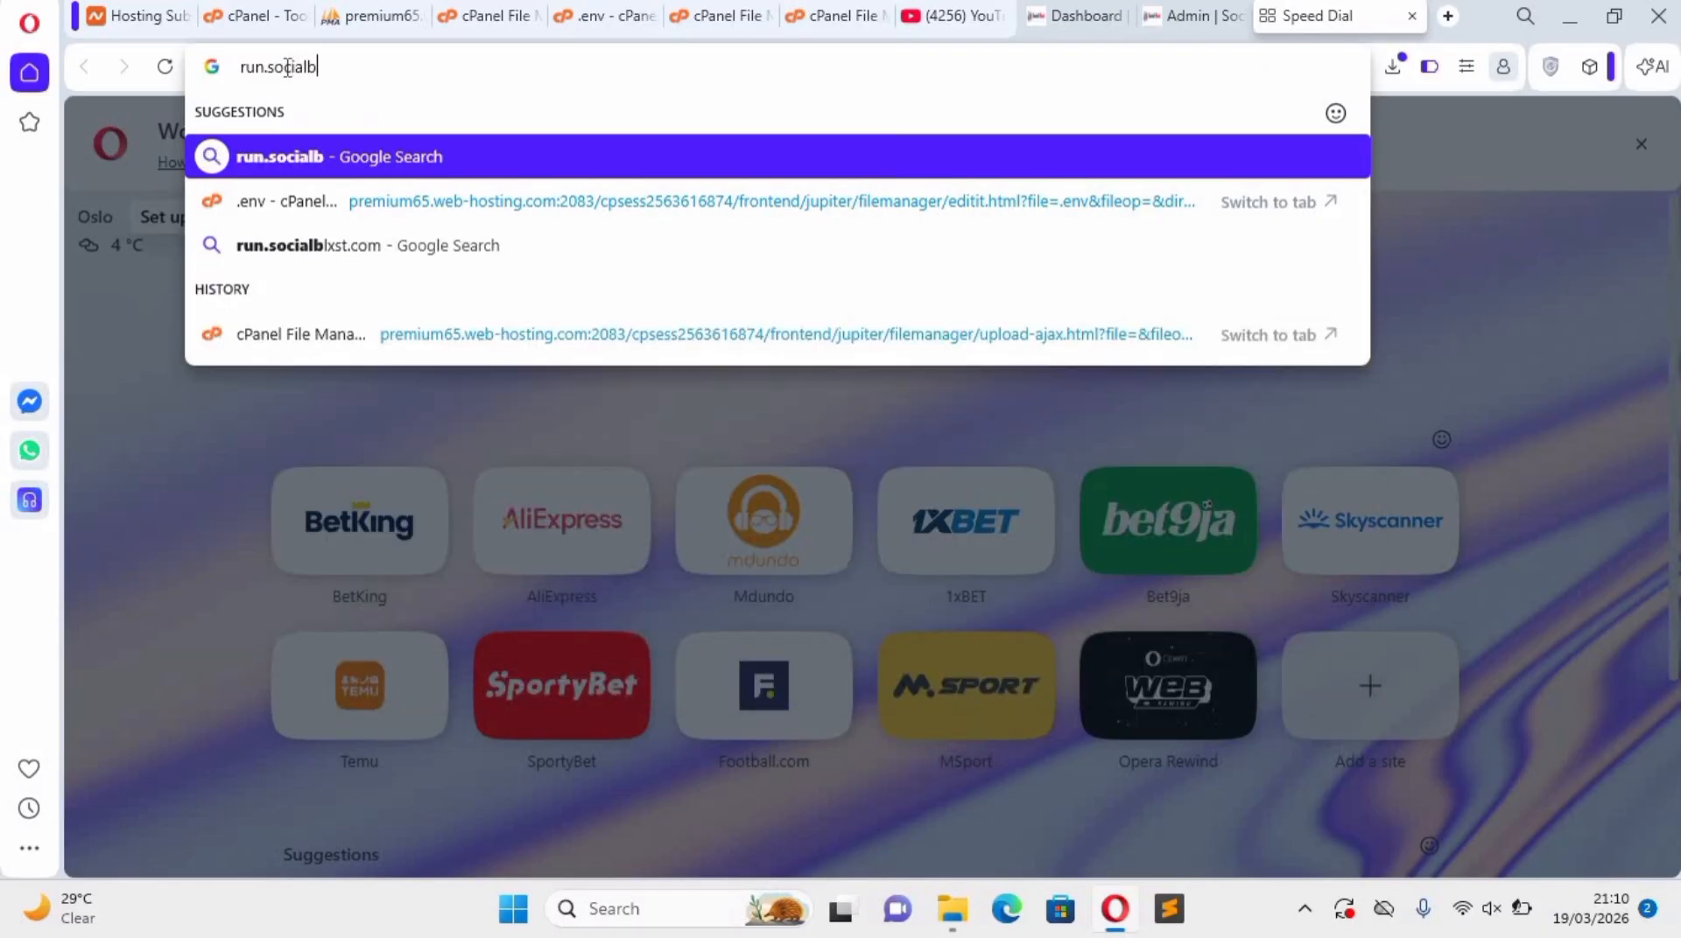
text(lxs)
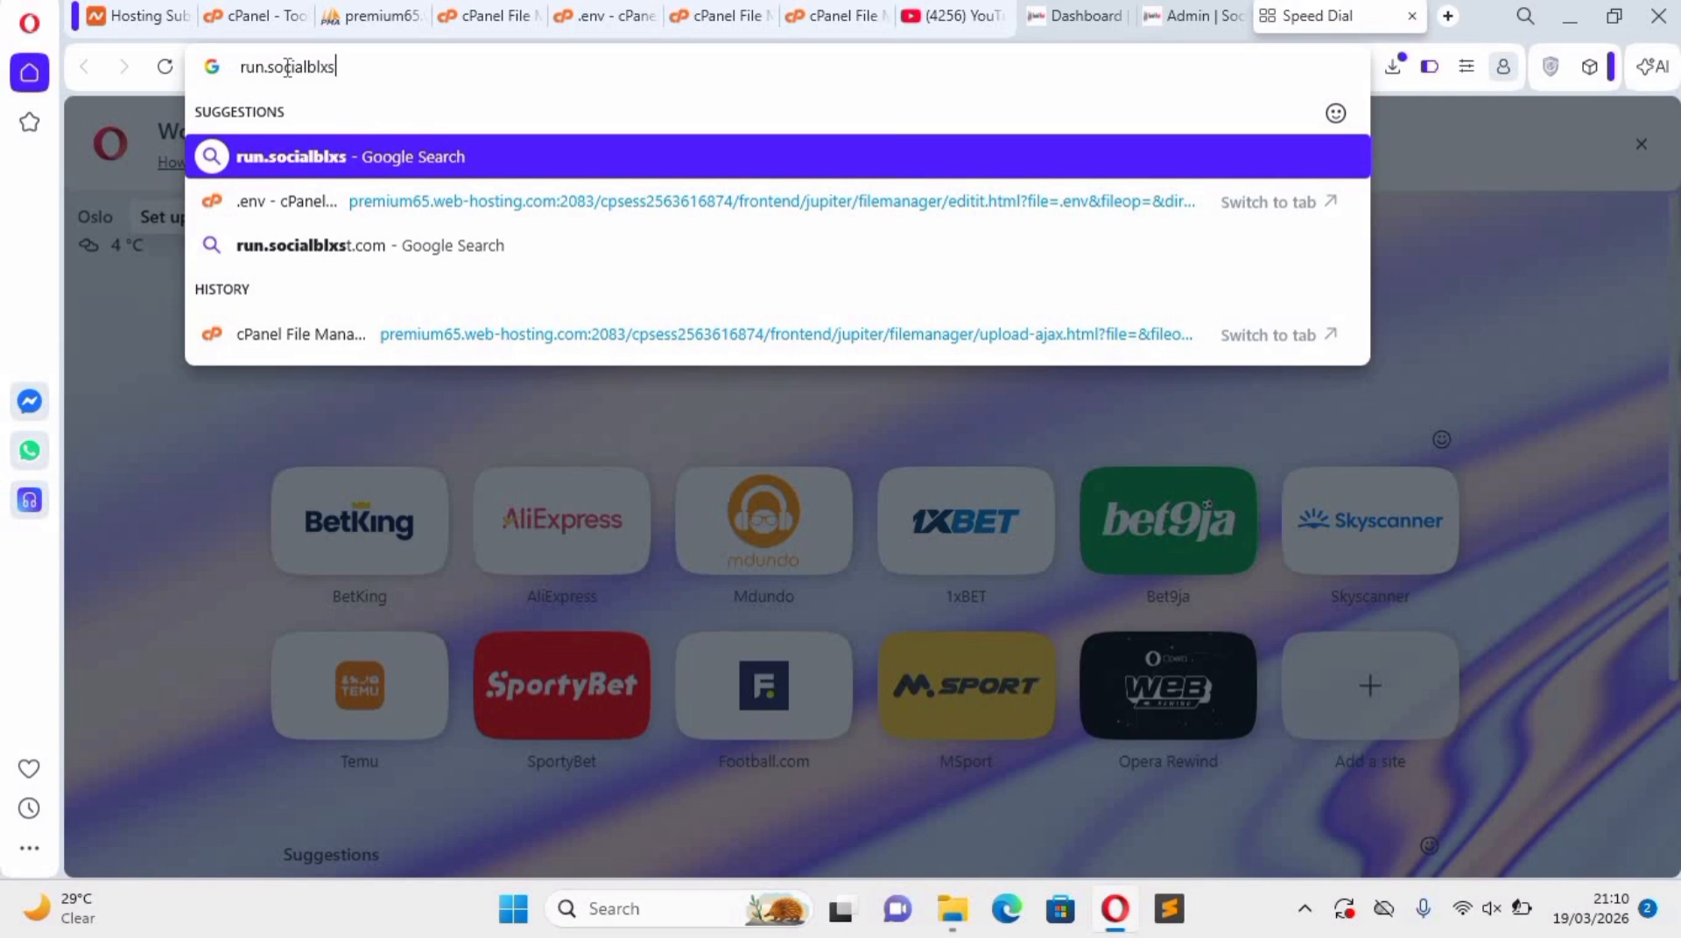
text(t.com)
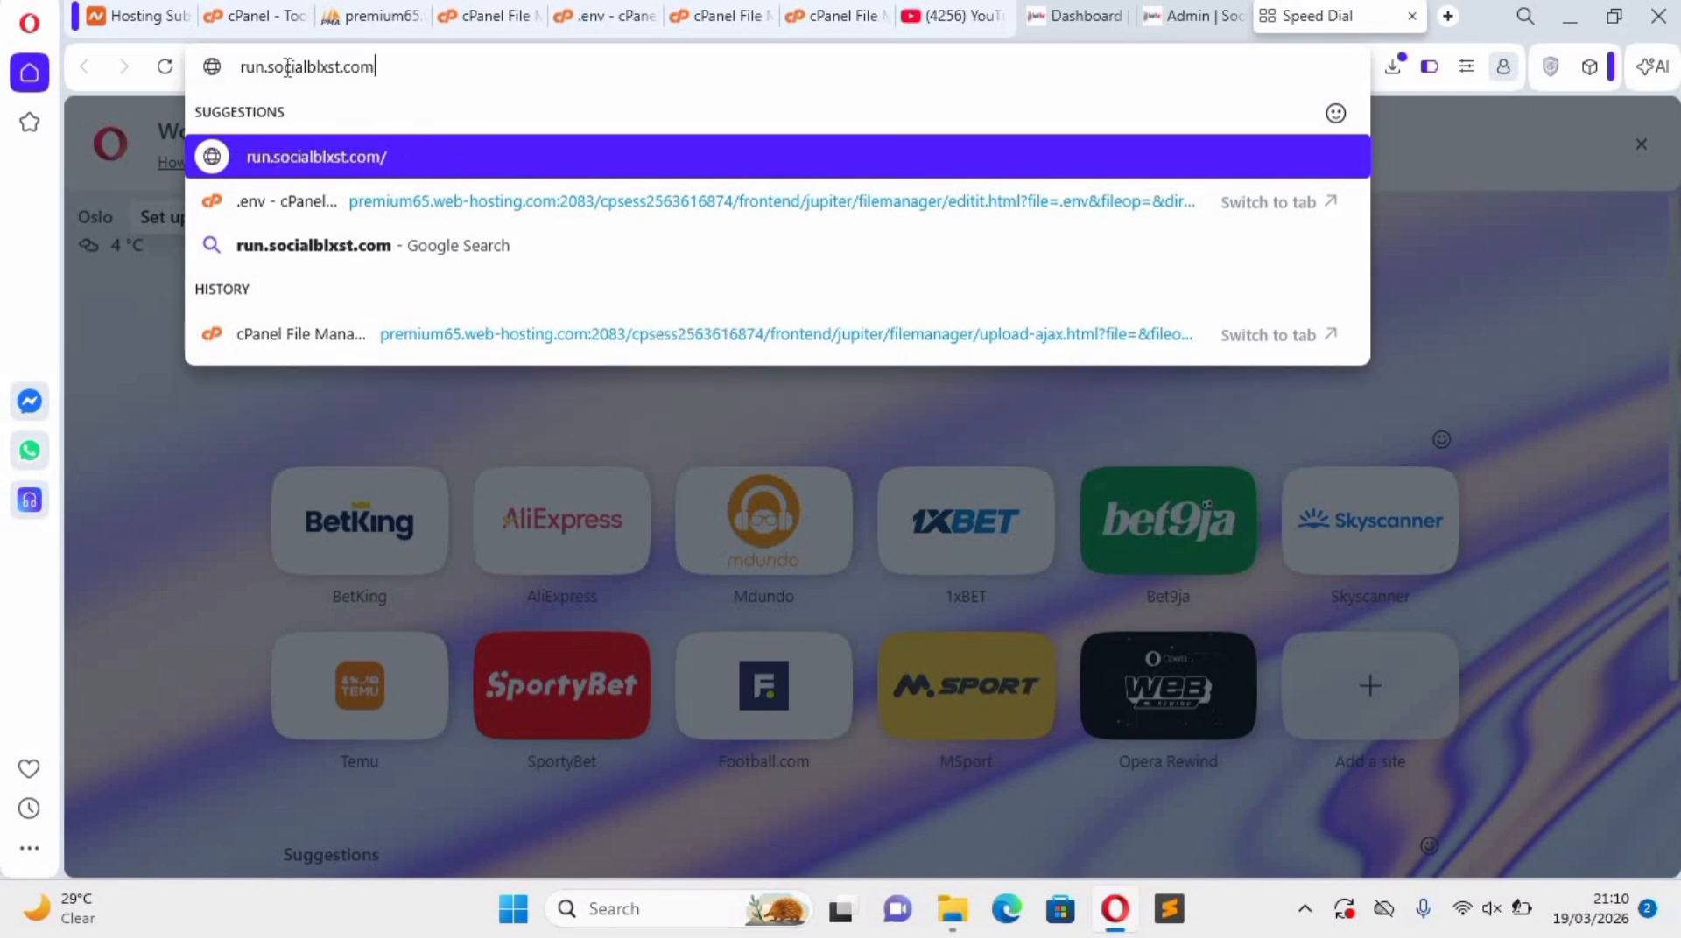
key(Return)
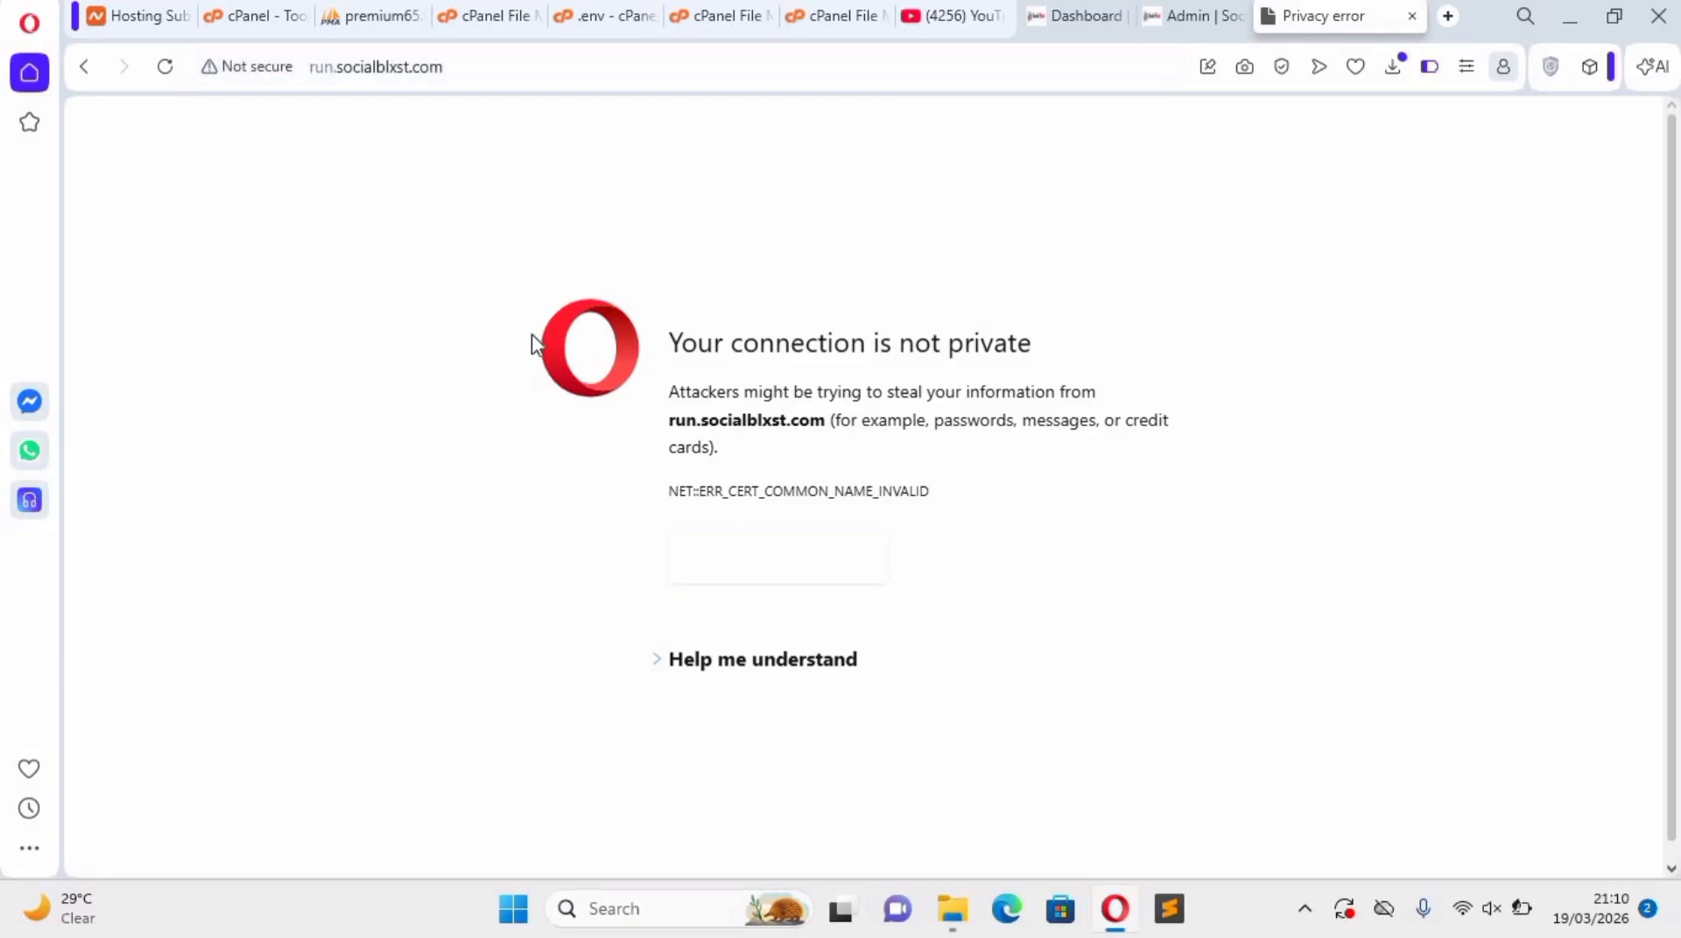
Expand the privacy warning's explanation and proceed to the unsafe run.socialblxst.com site.
click(770, 659)
scroll(766, 713, down, 1)
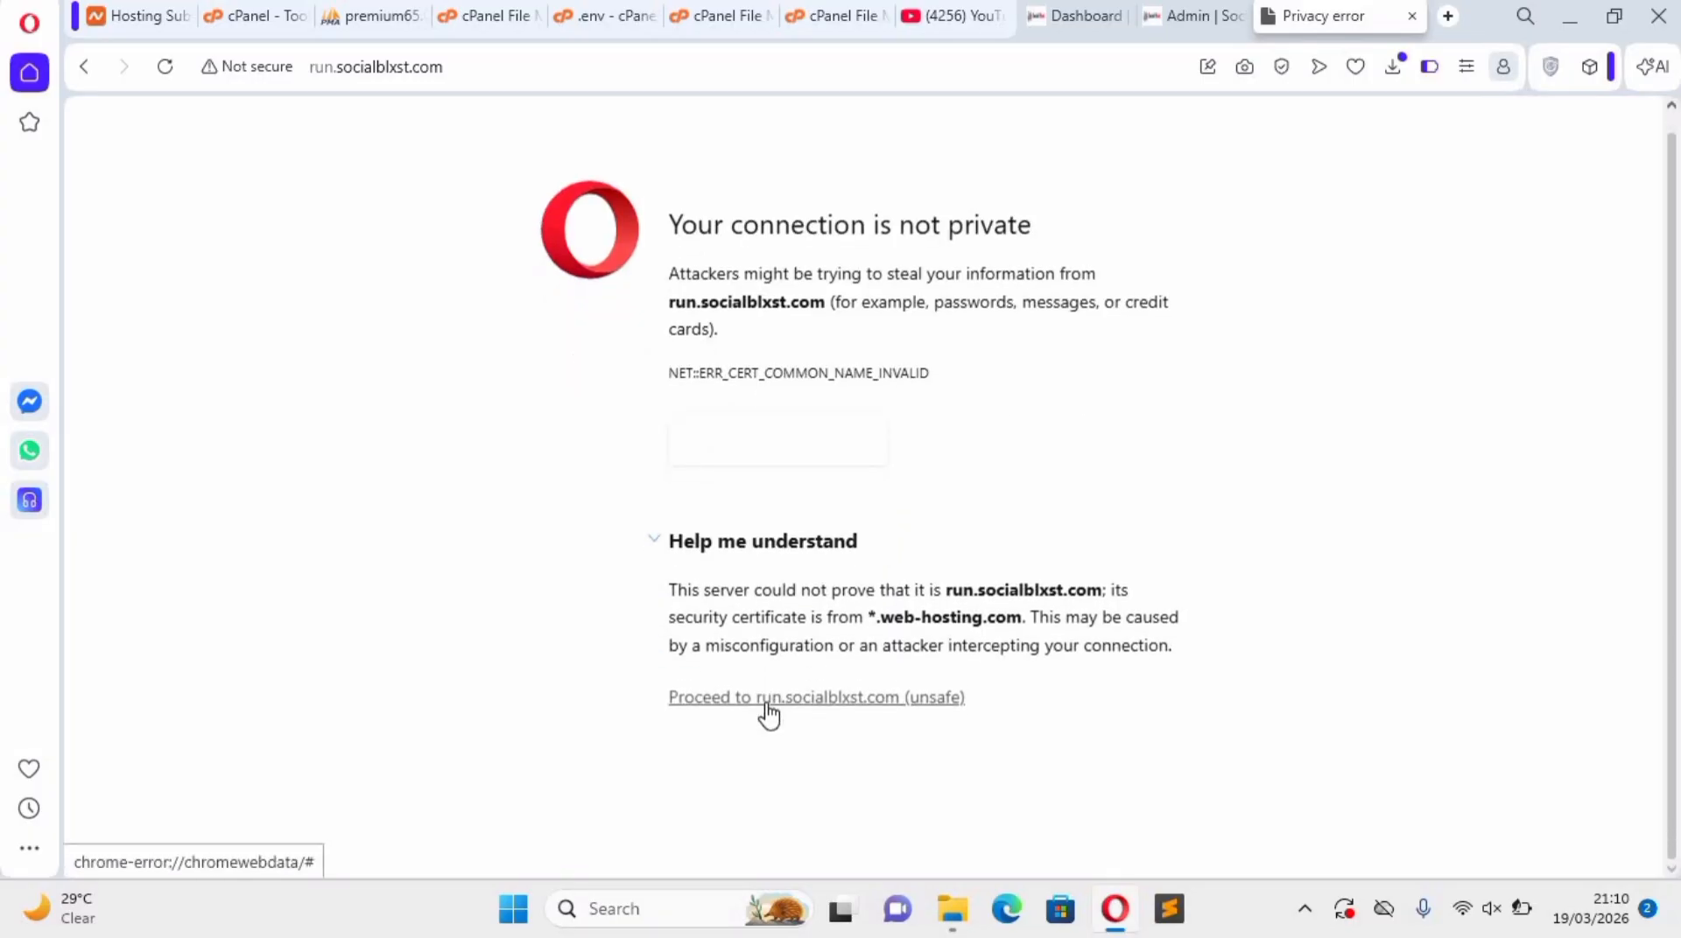
click(766, 705)
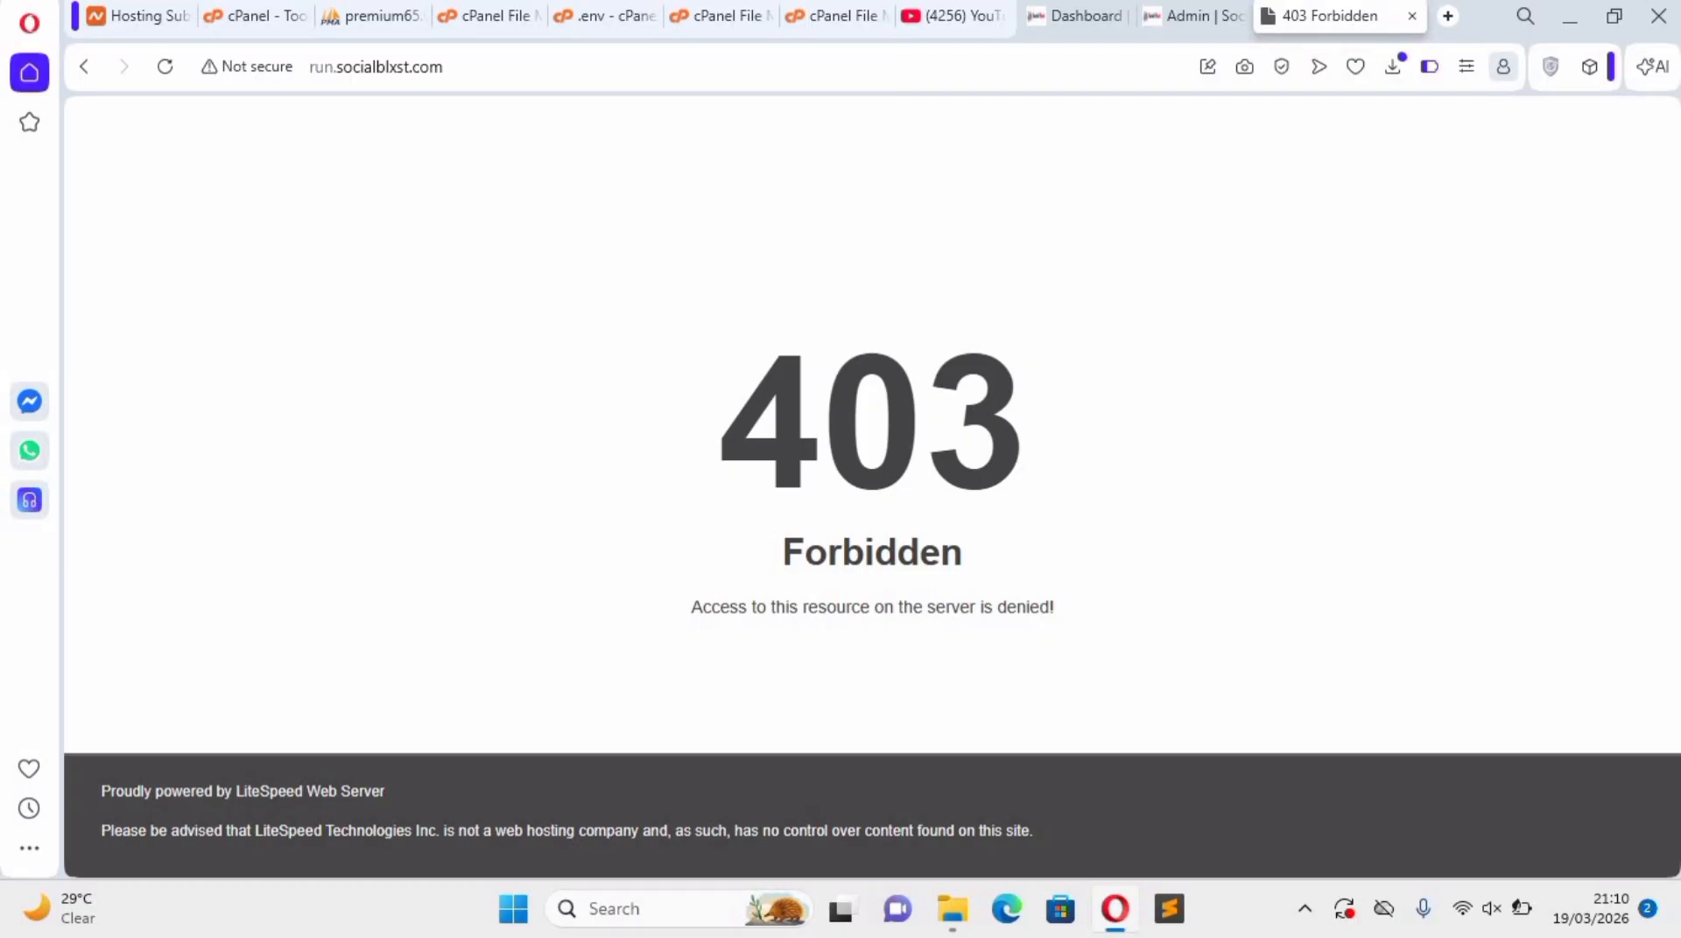
Open the .htaccess file in the run.socialblxst.com folder for editing in File Manager.
click(487, 18)
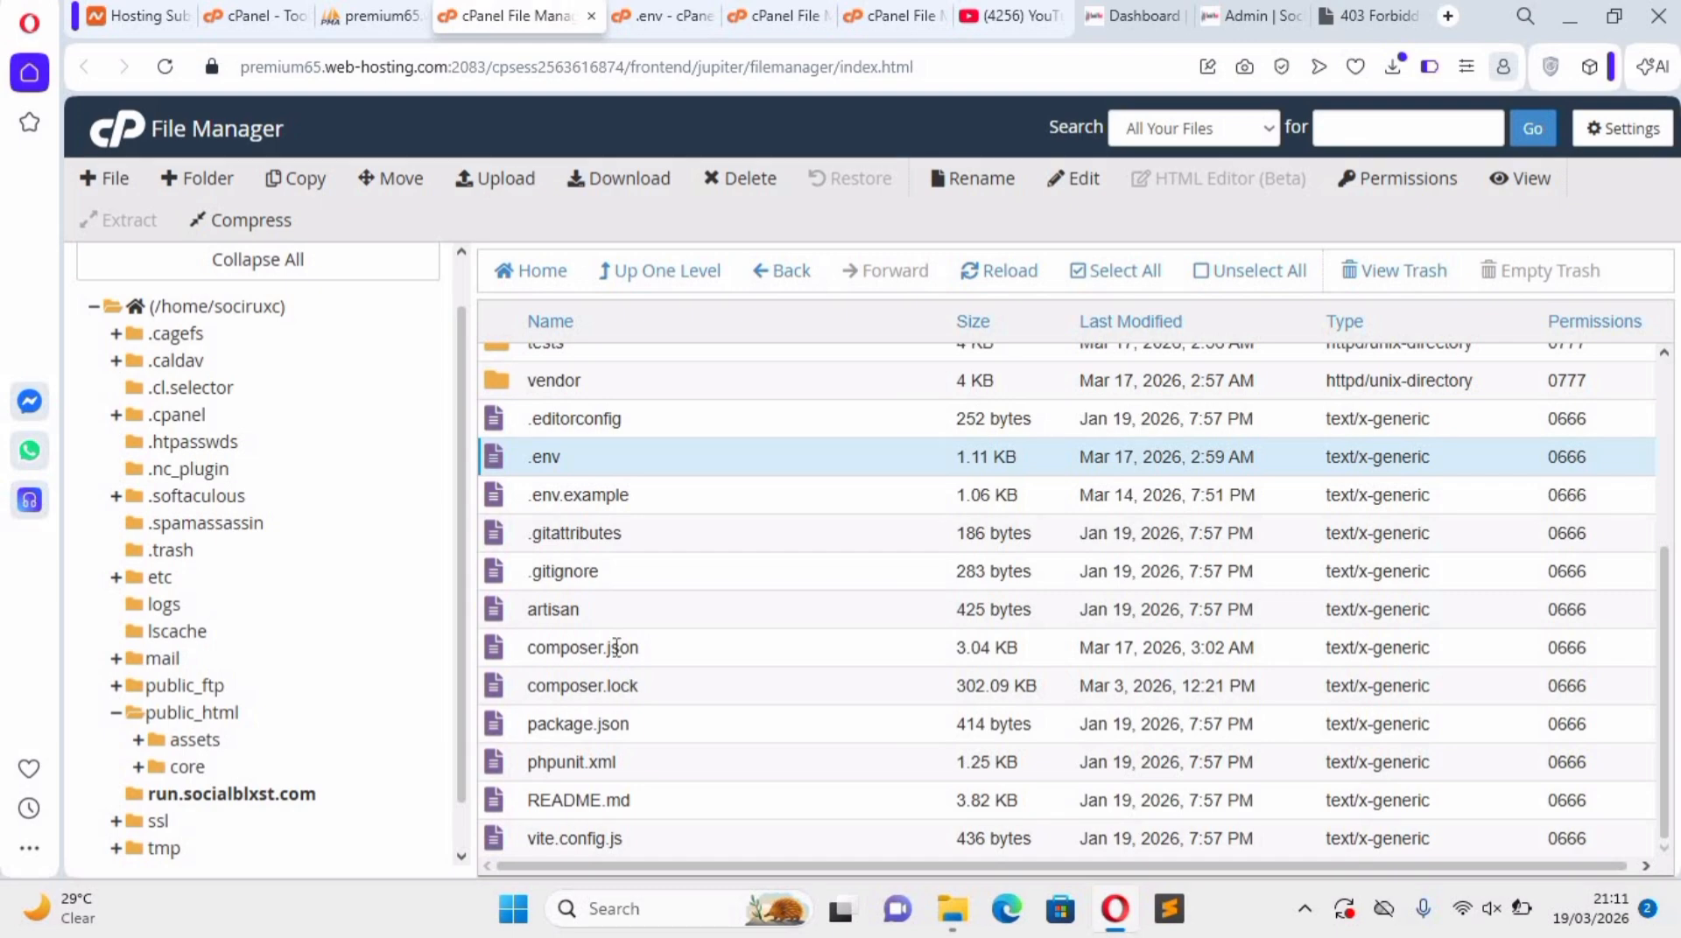
click(583, 737)
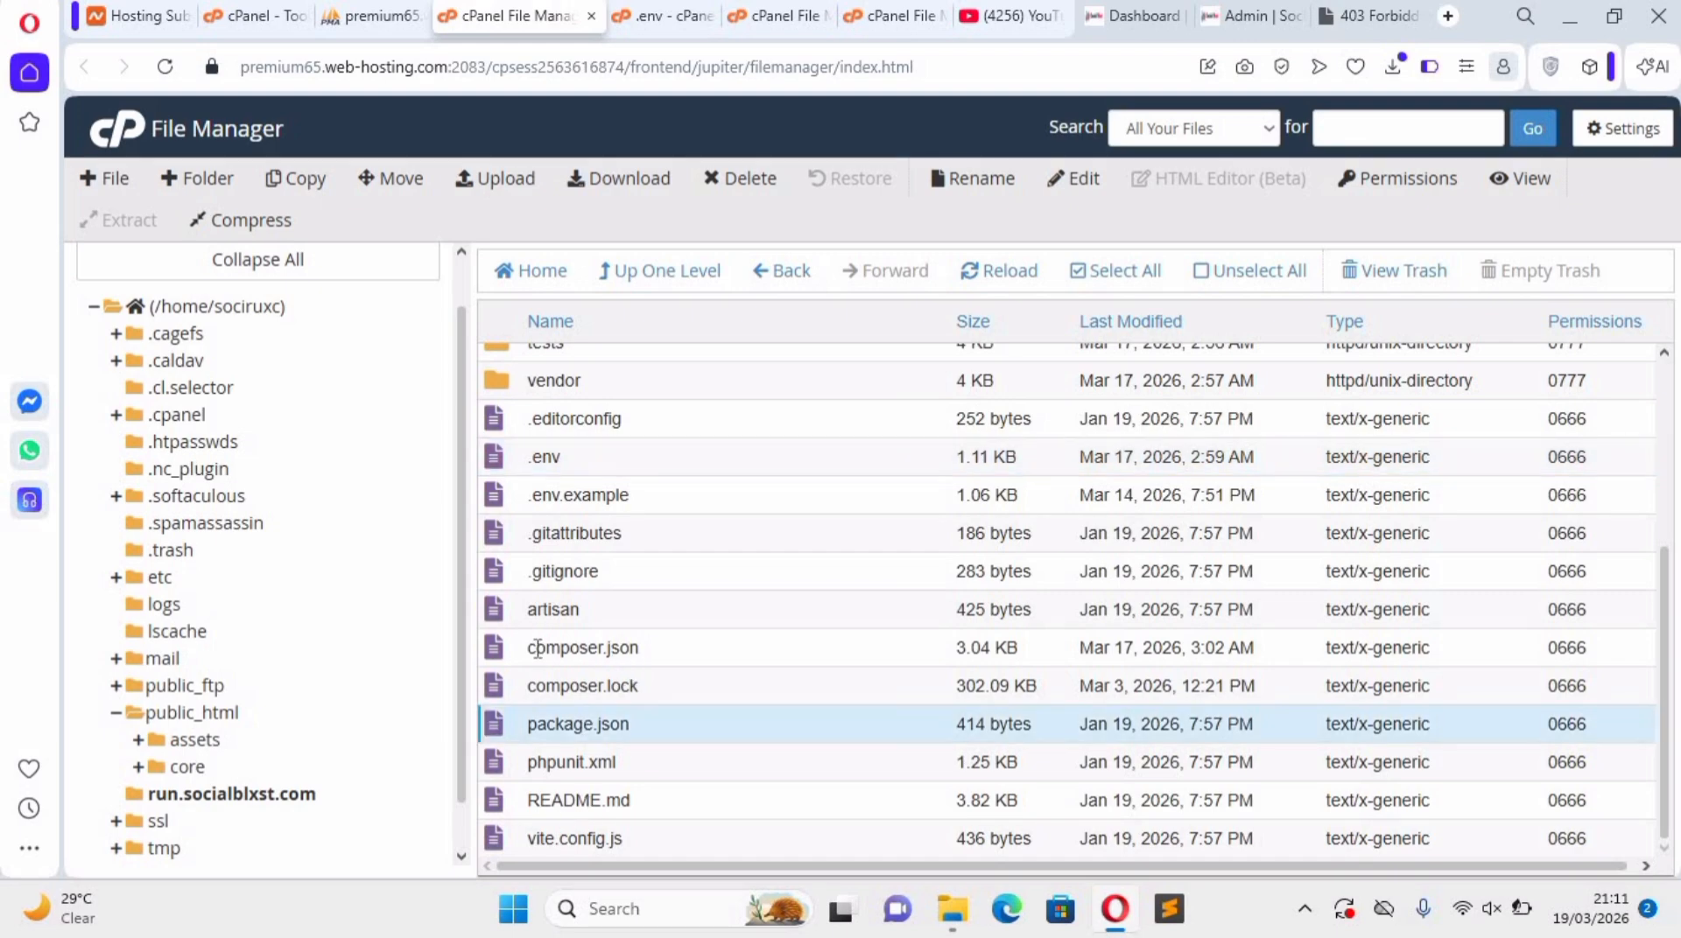
scroll(577, 518, up, 4)
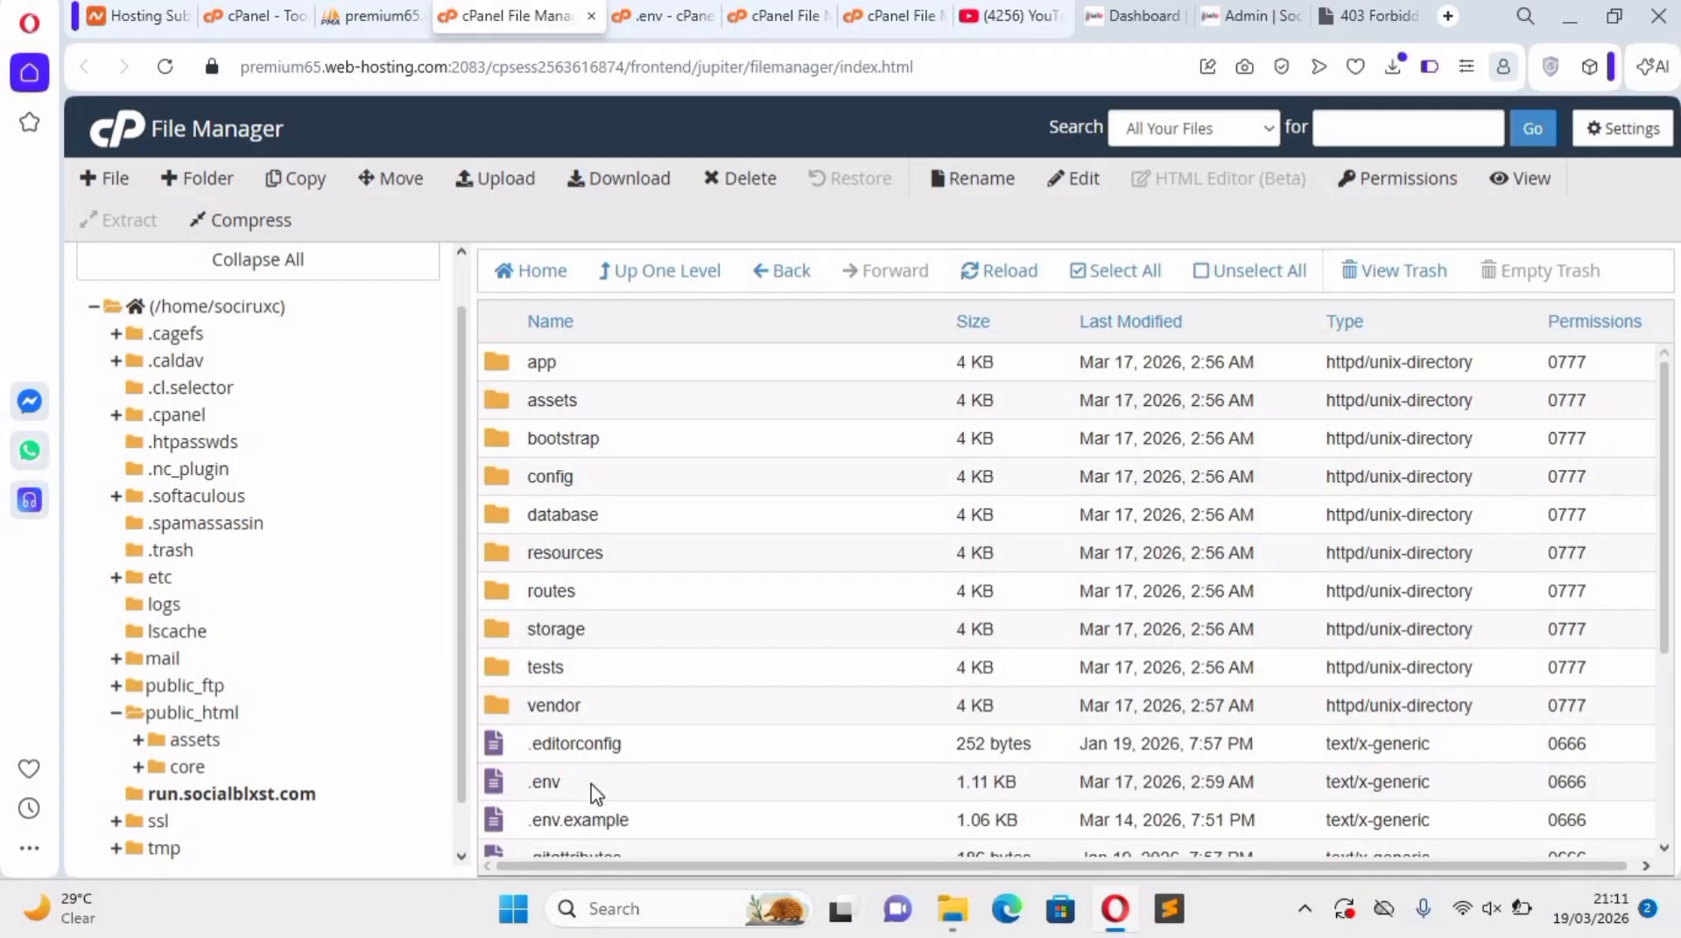
scroll(596, 795, down, 4)
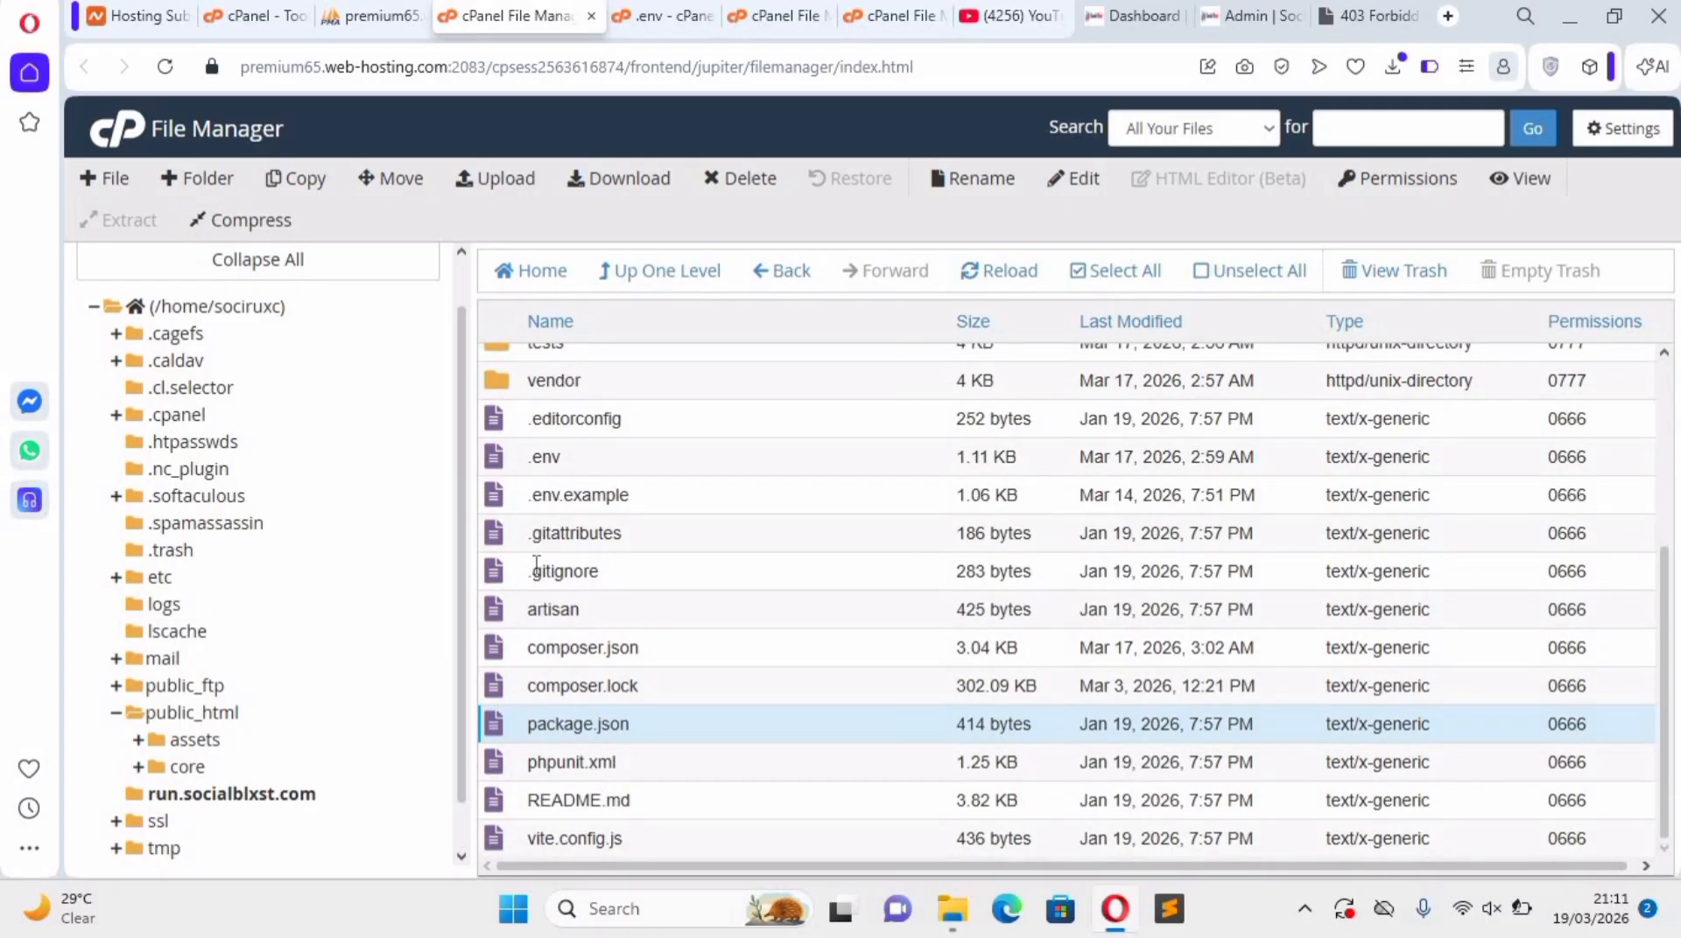
click(251, 795)
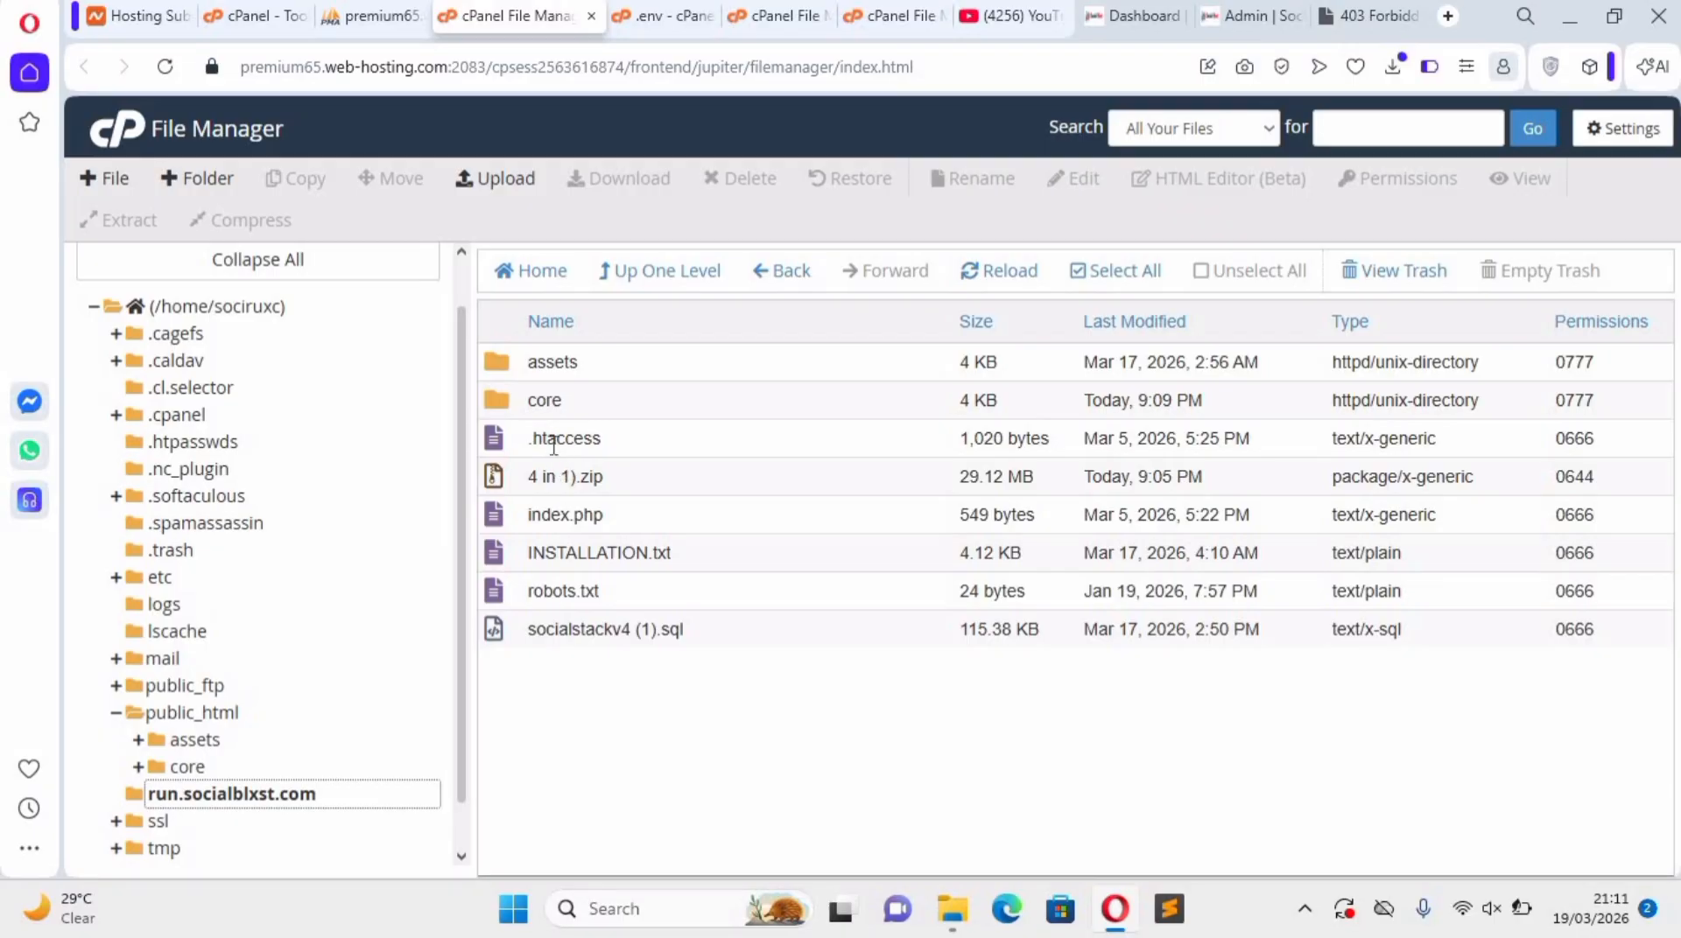
right_click(553, 446)
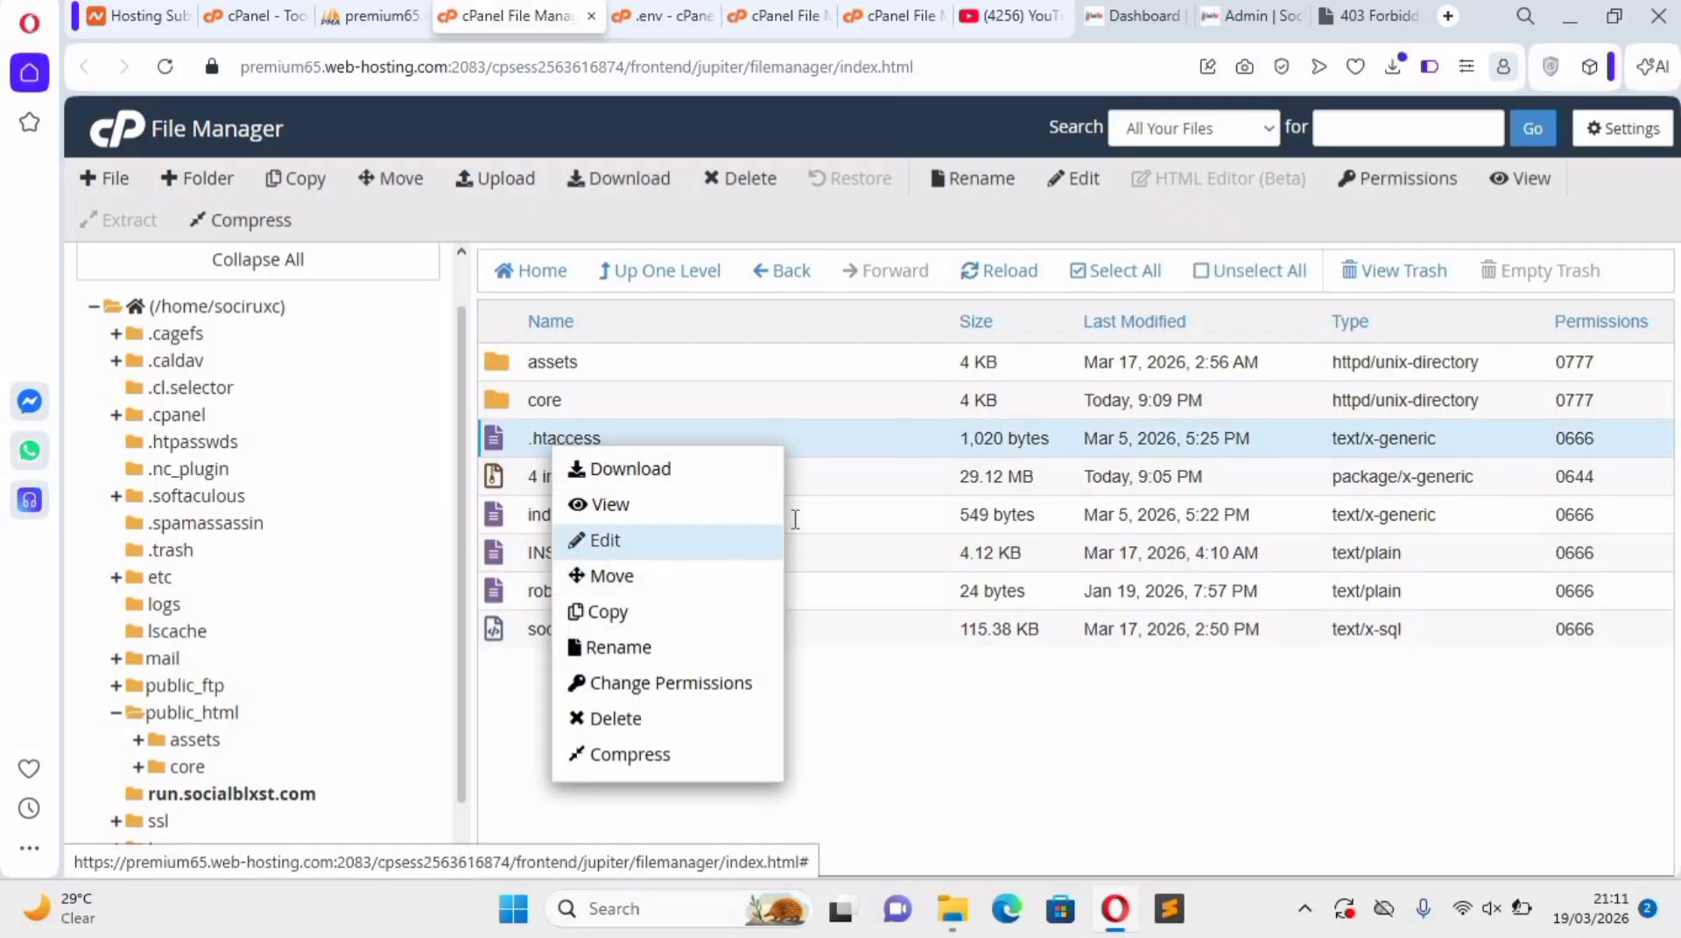
click(611, 540)
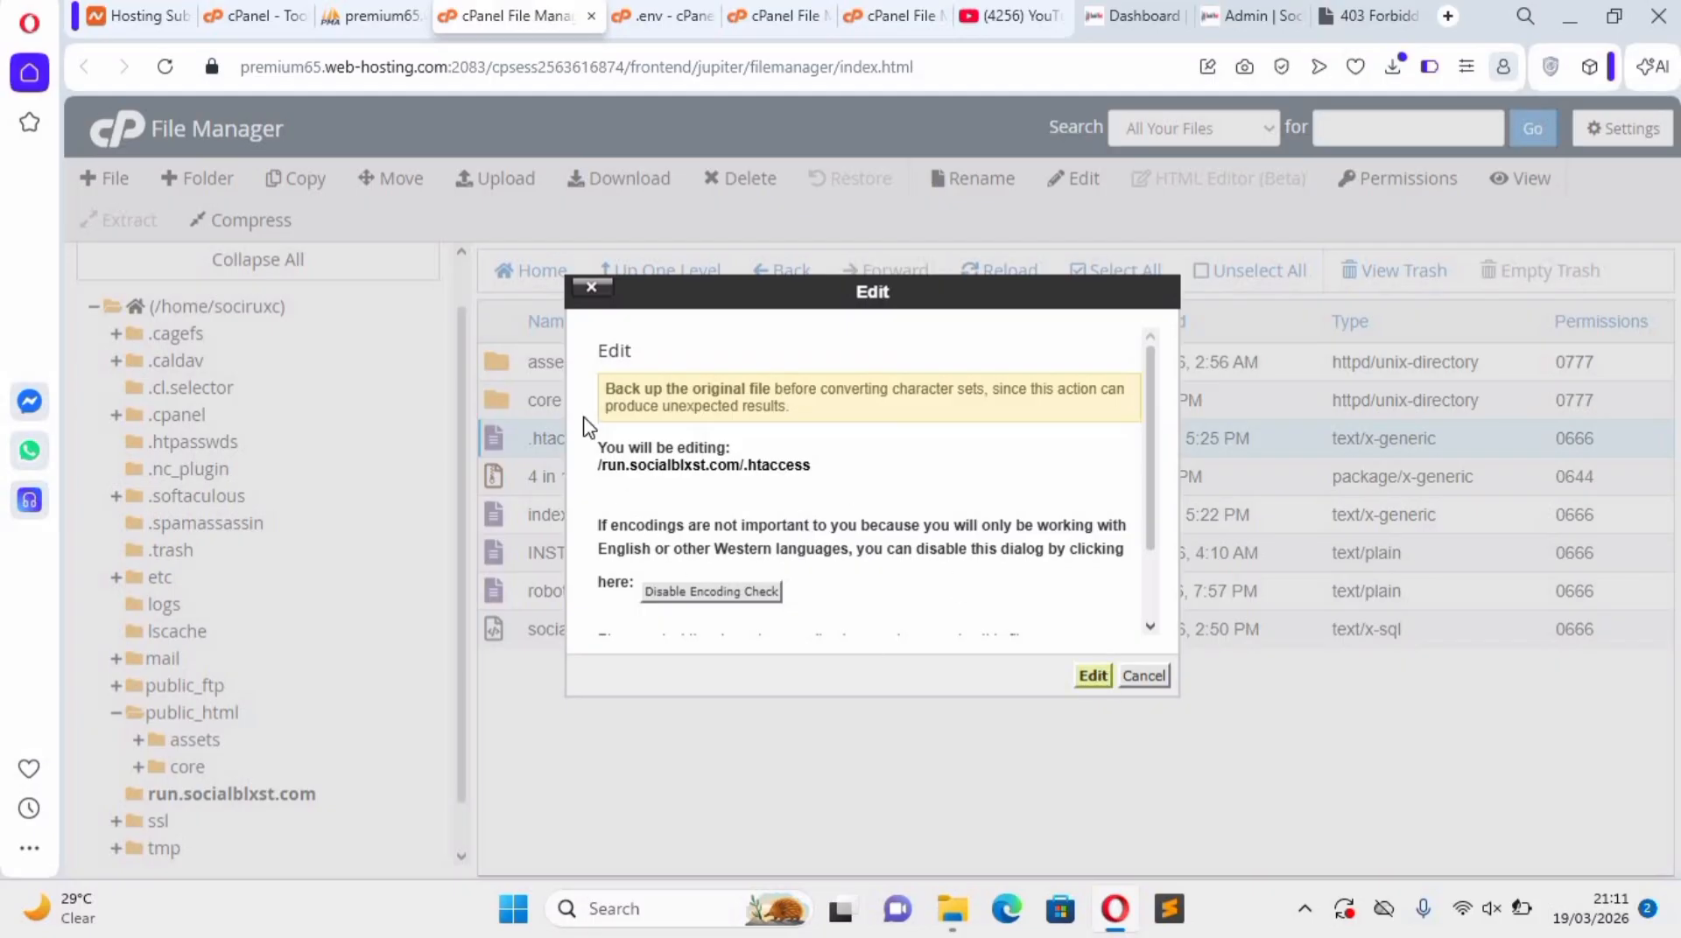
click(1093, 675)
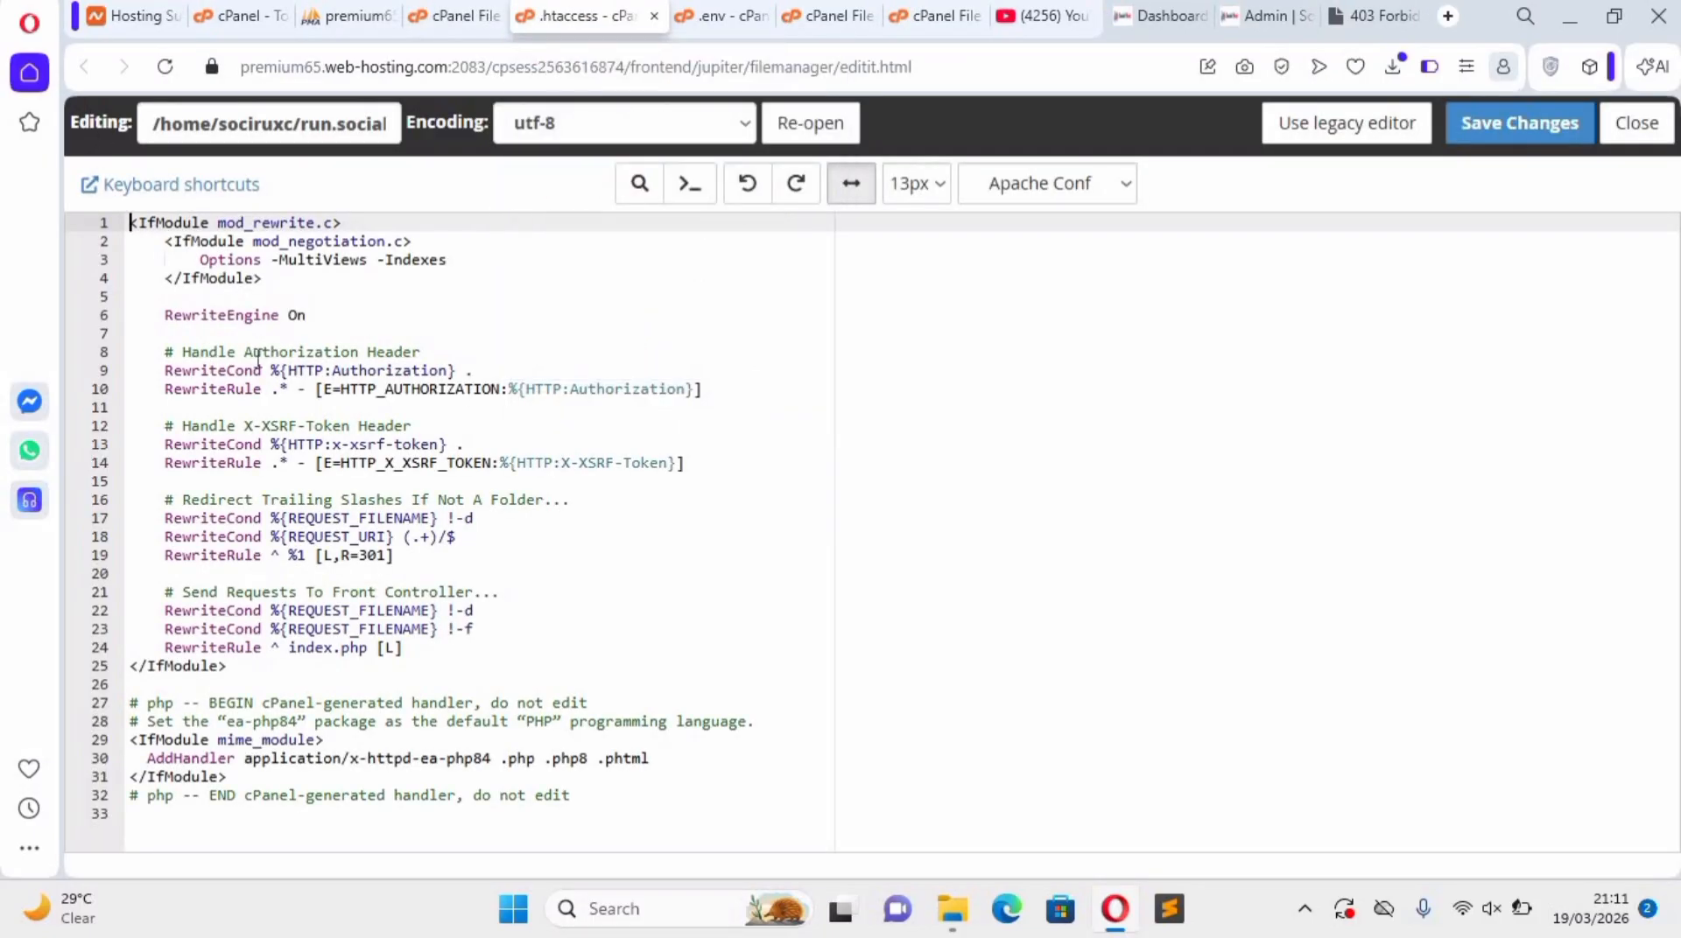
Delete the .htaccess lines from AddHandler to the end, save the file, and reload run.socialblxst.com.
click(203, 687)
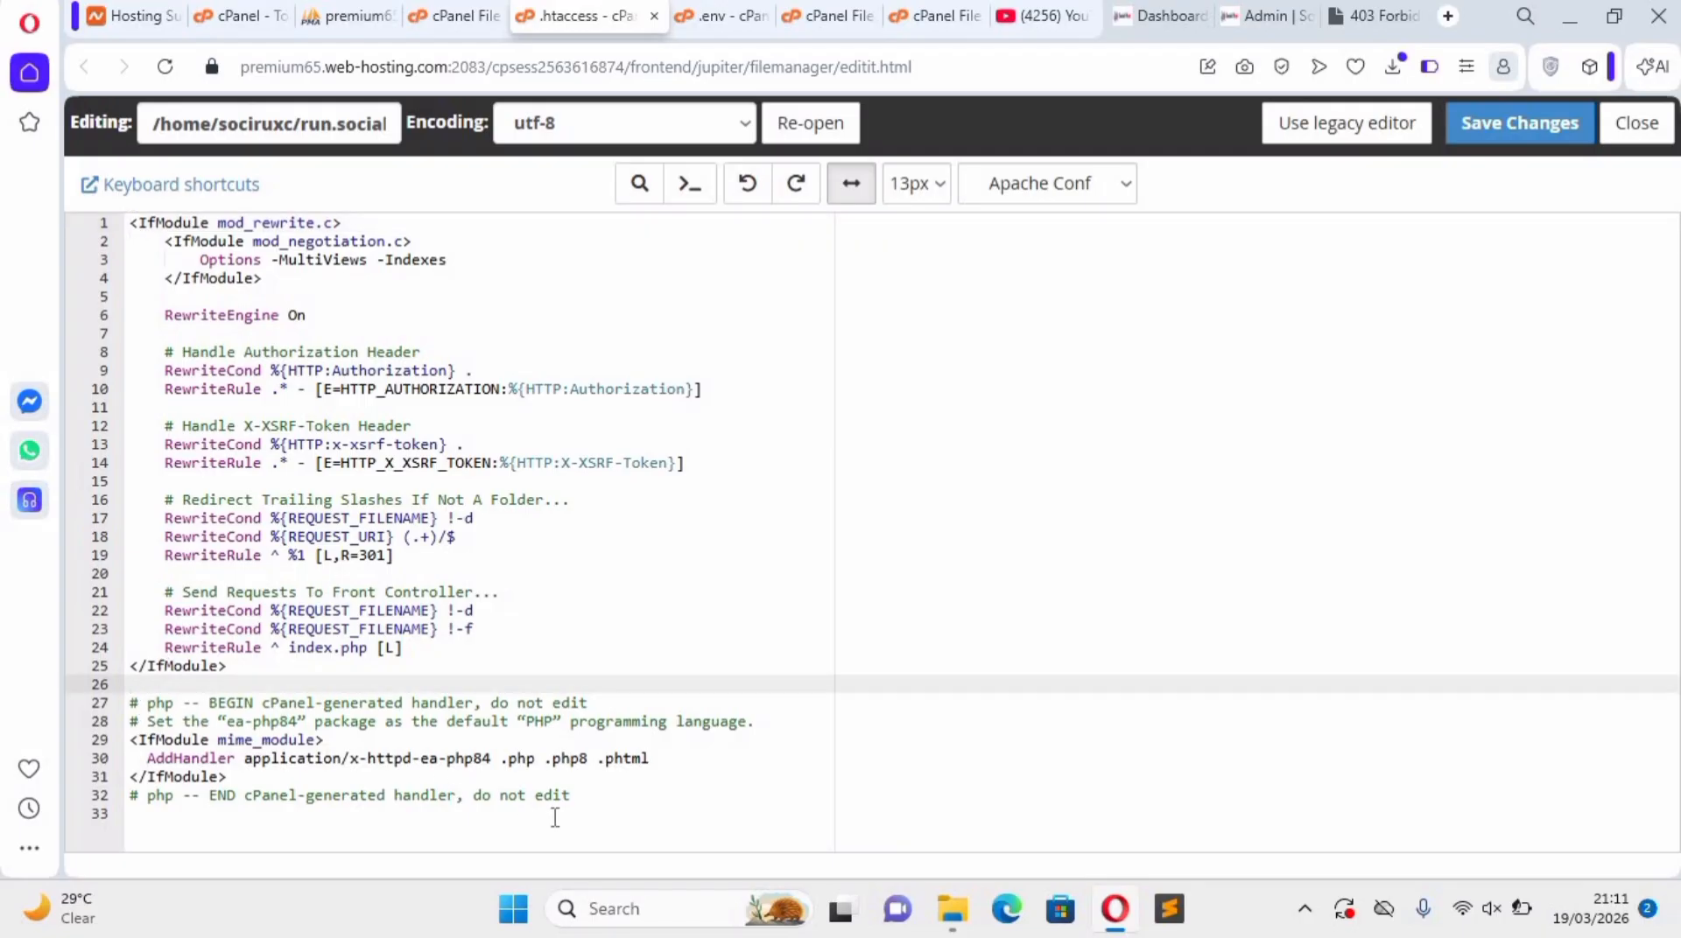
drag(151, 814, 159, 746)
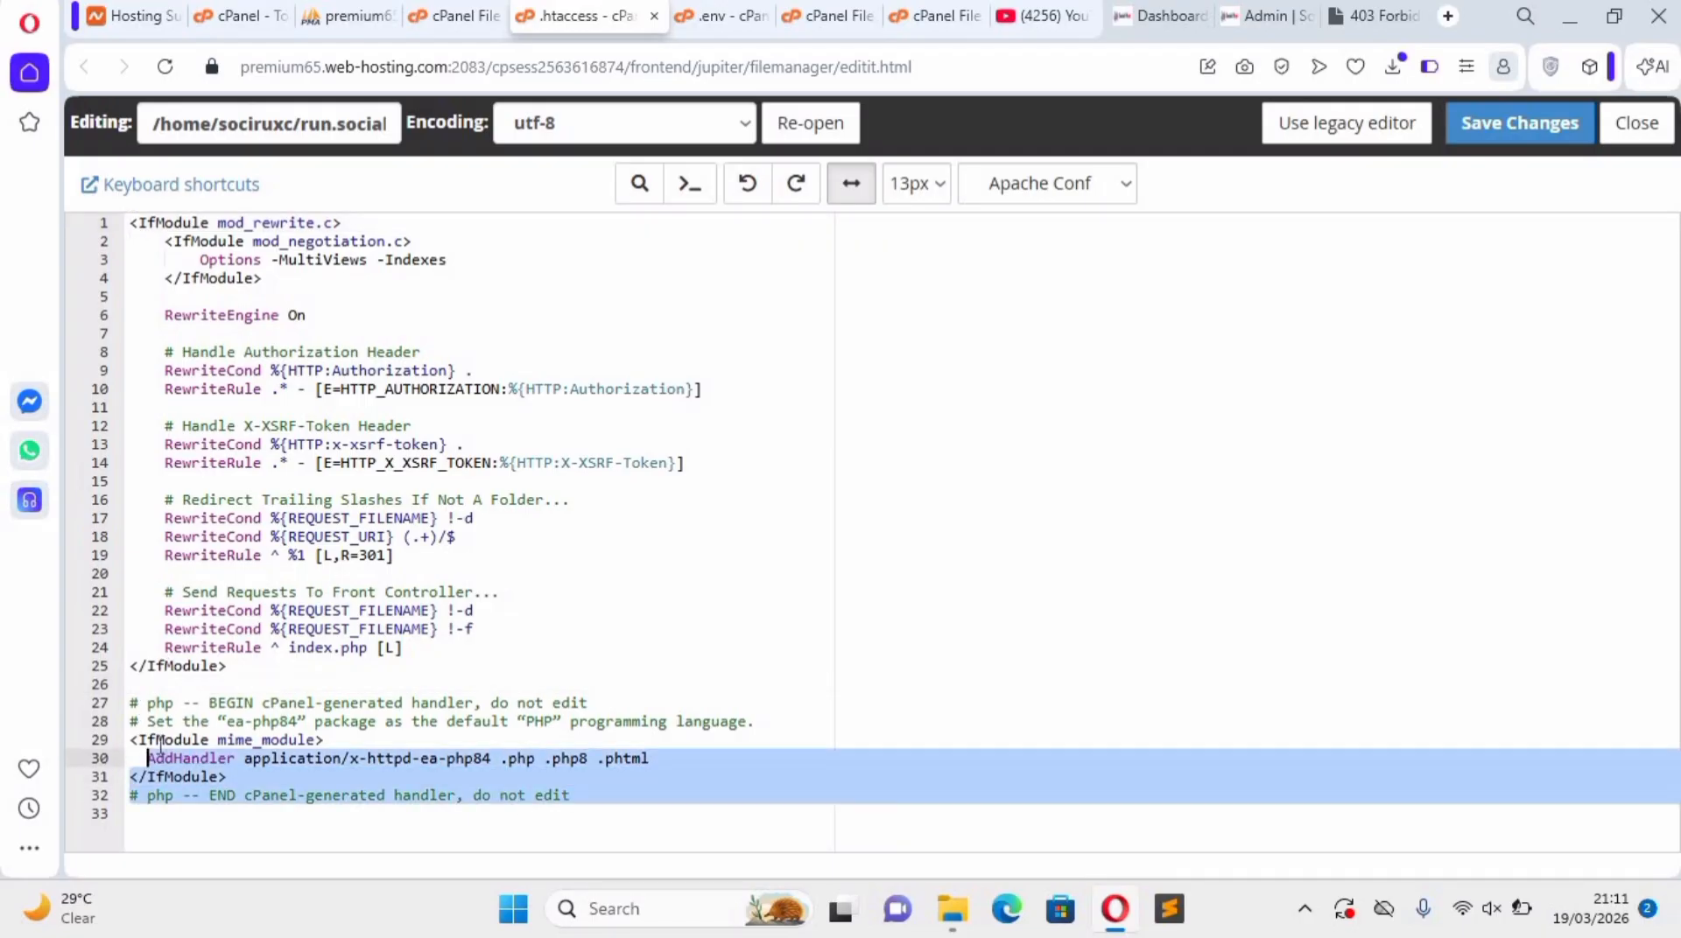
key(BackSpace)
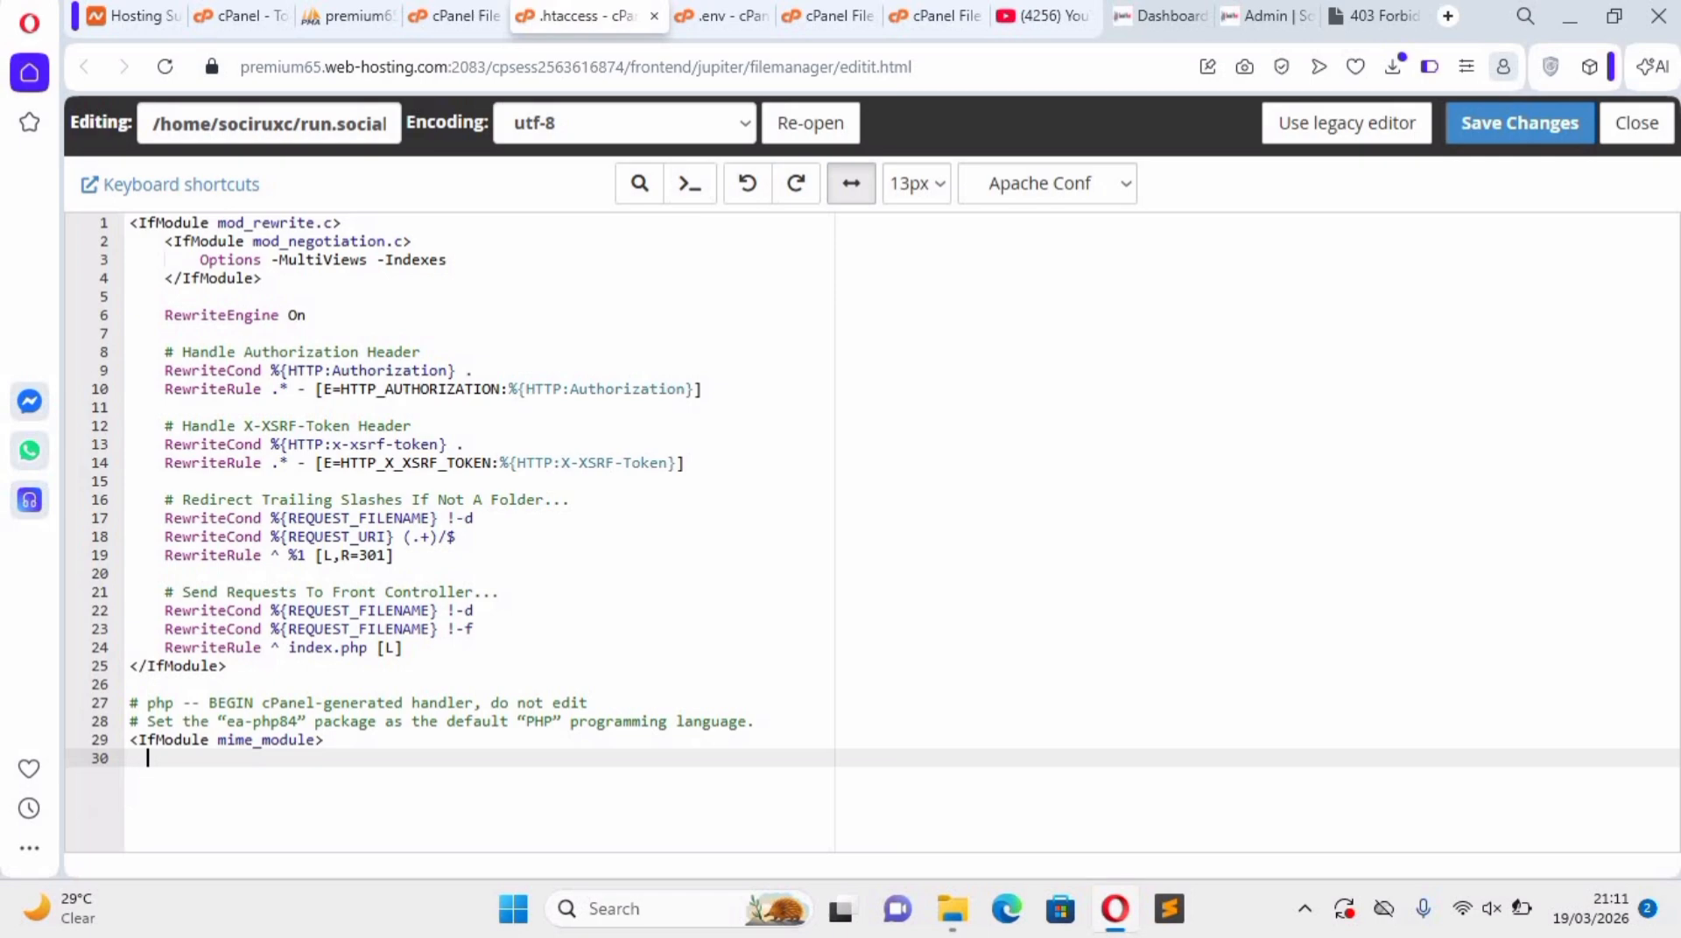
click(1484, 131)
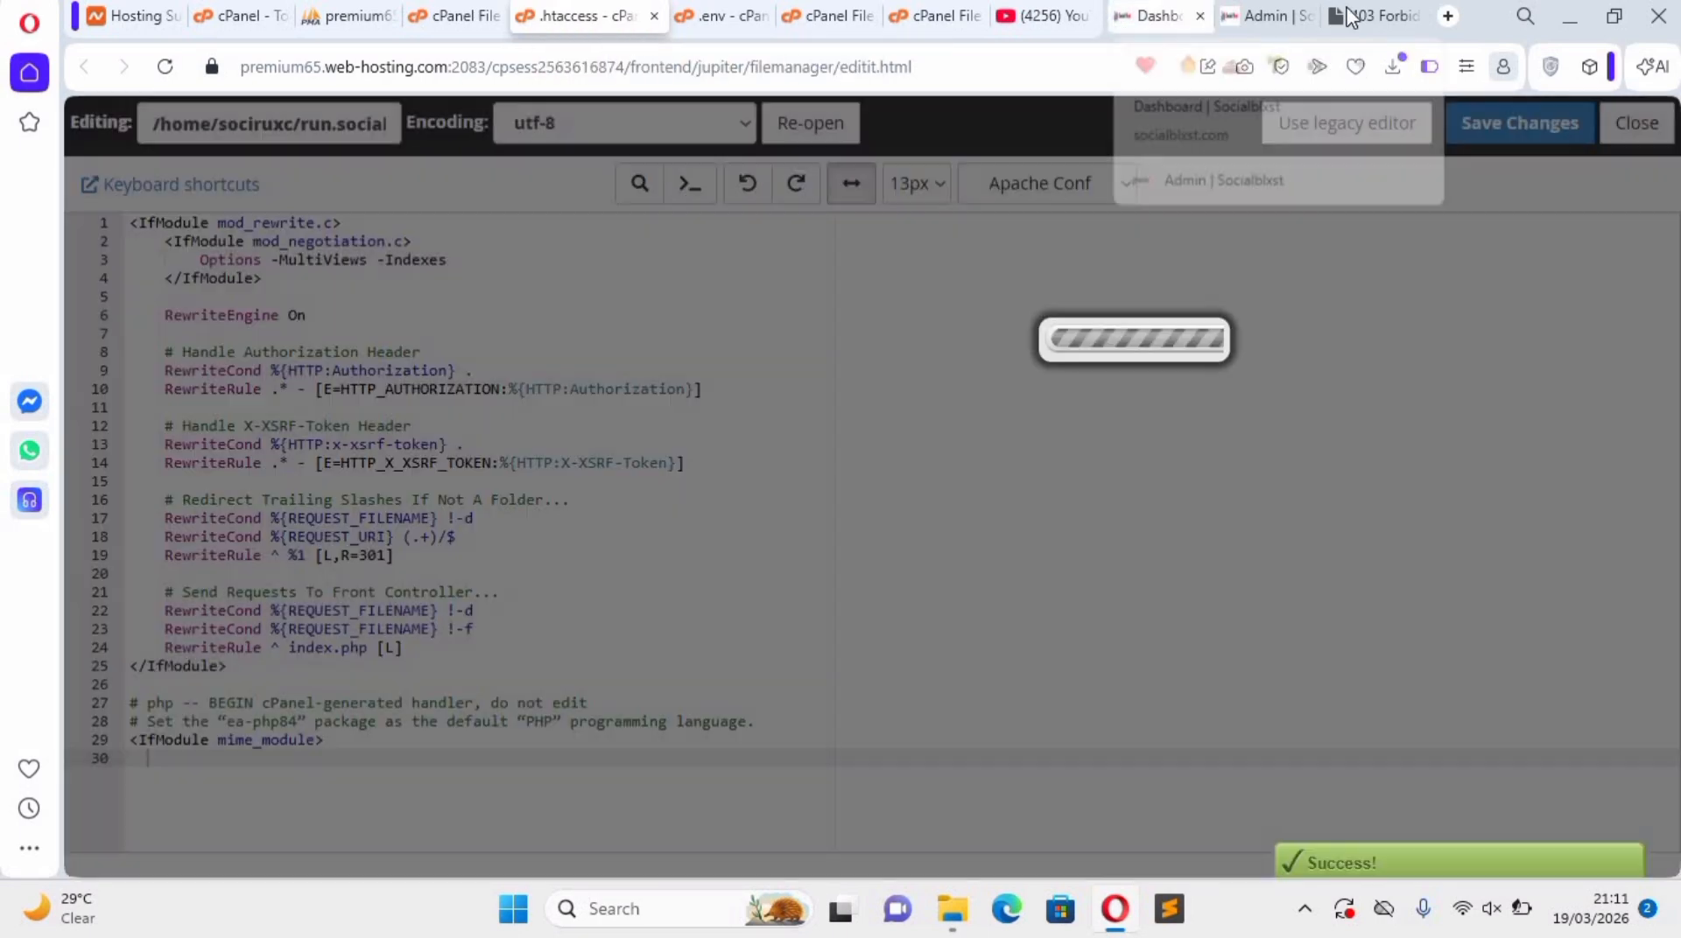
click(1351, 15)
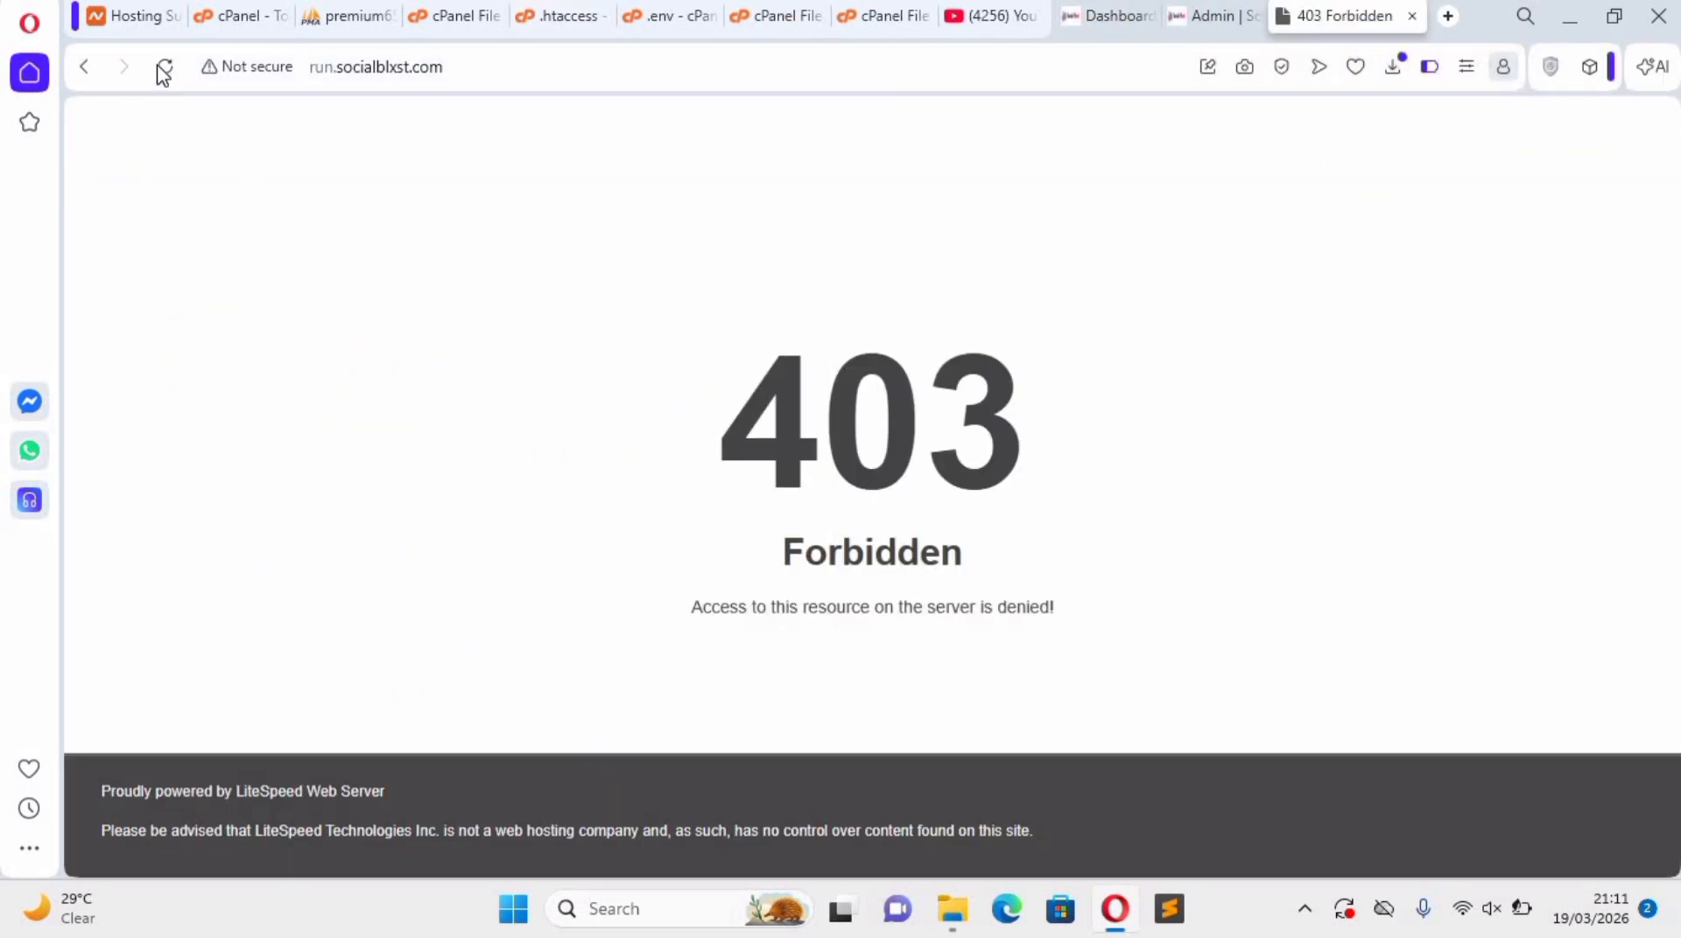
click(163, 70)
Delete the remaining PHP handler comments and the mime_module line from .htaccess, save it, and reload run.socialblxst.com.
click(577, 17)
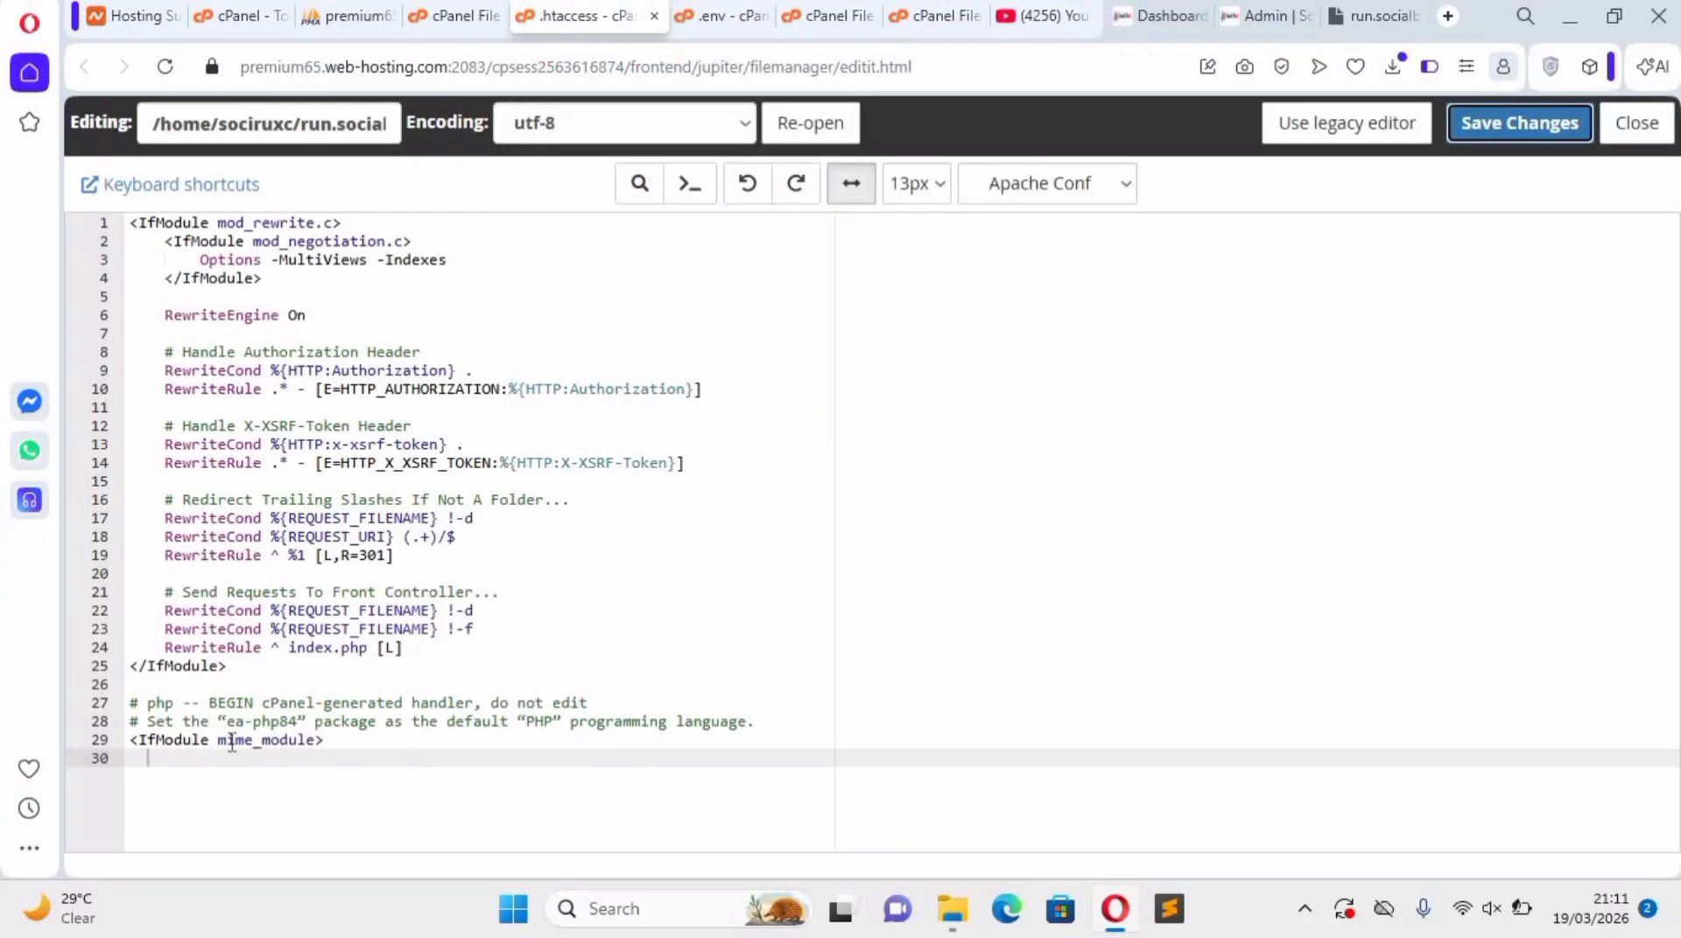
drag(323, 739, 137, 709)
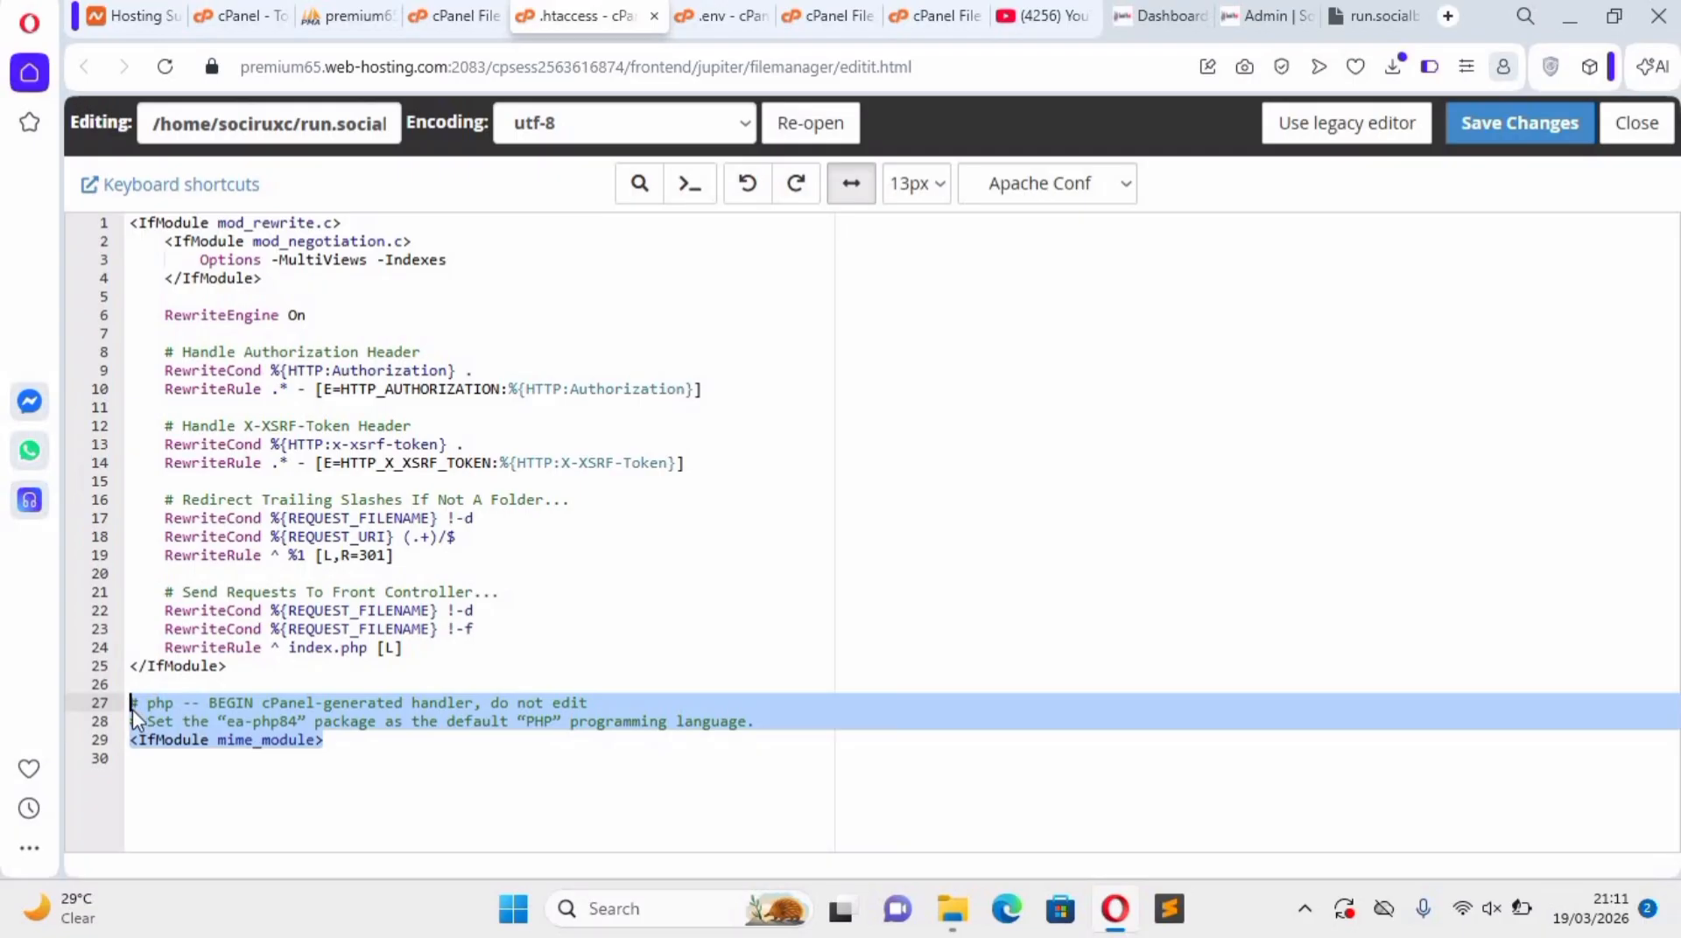
key(BackSpace)
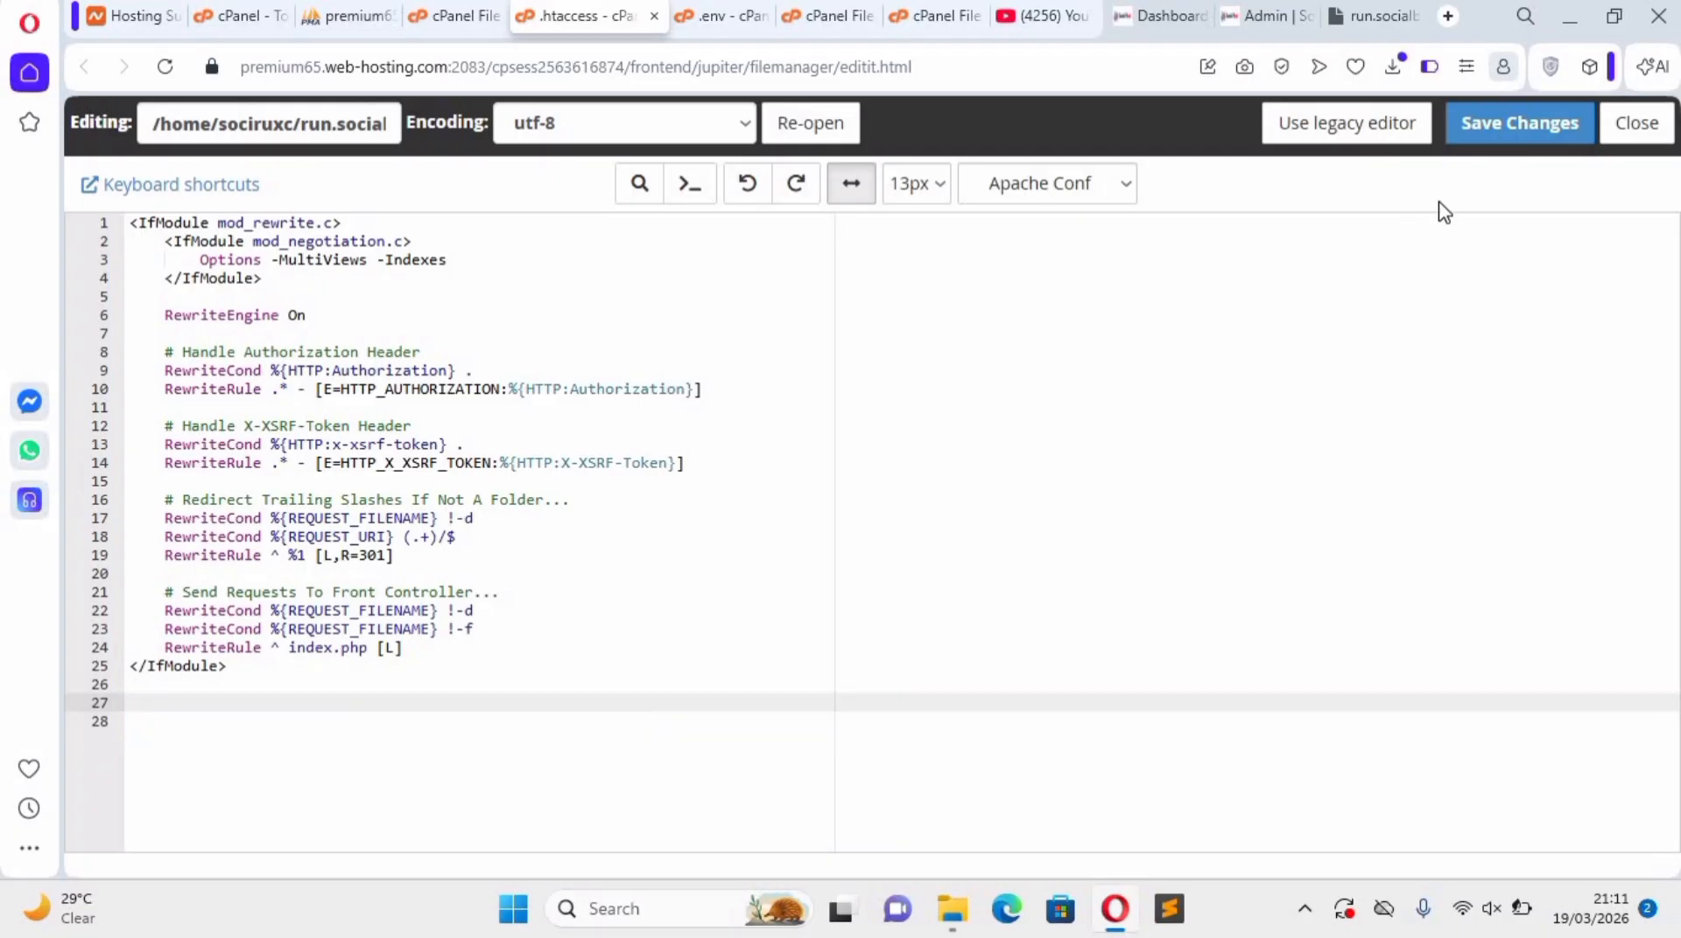
key(ctrl+s)
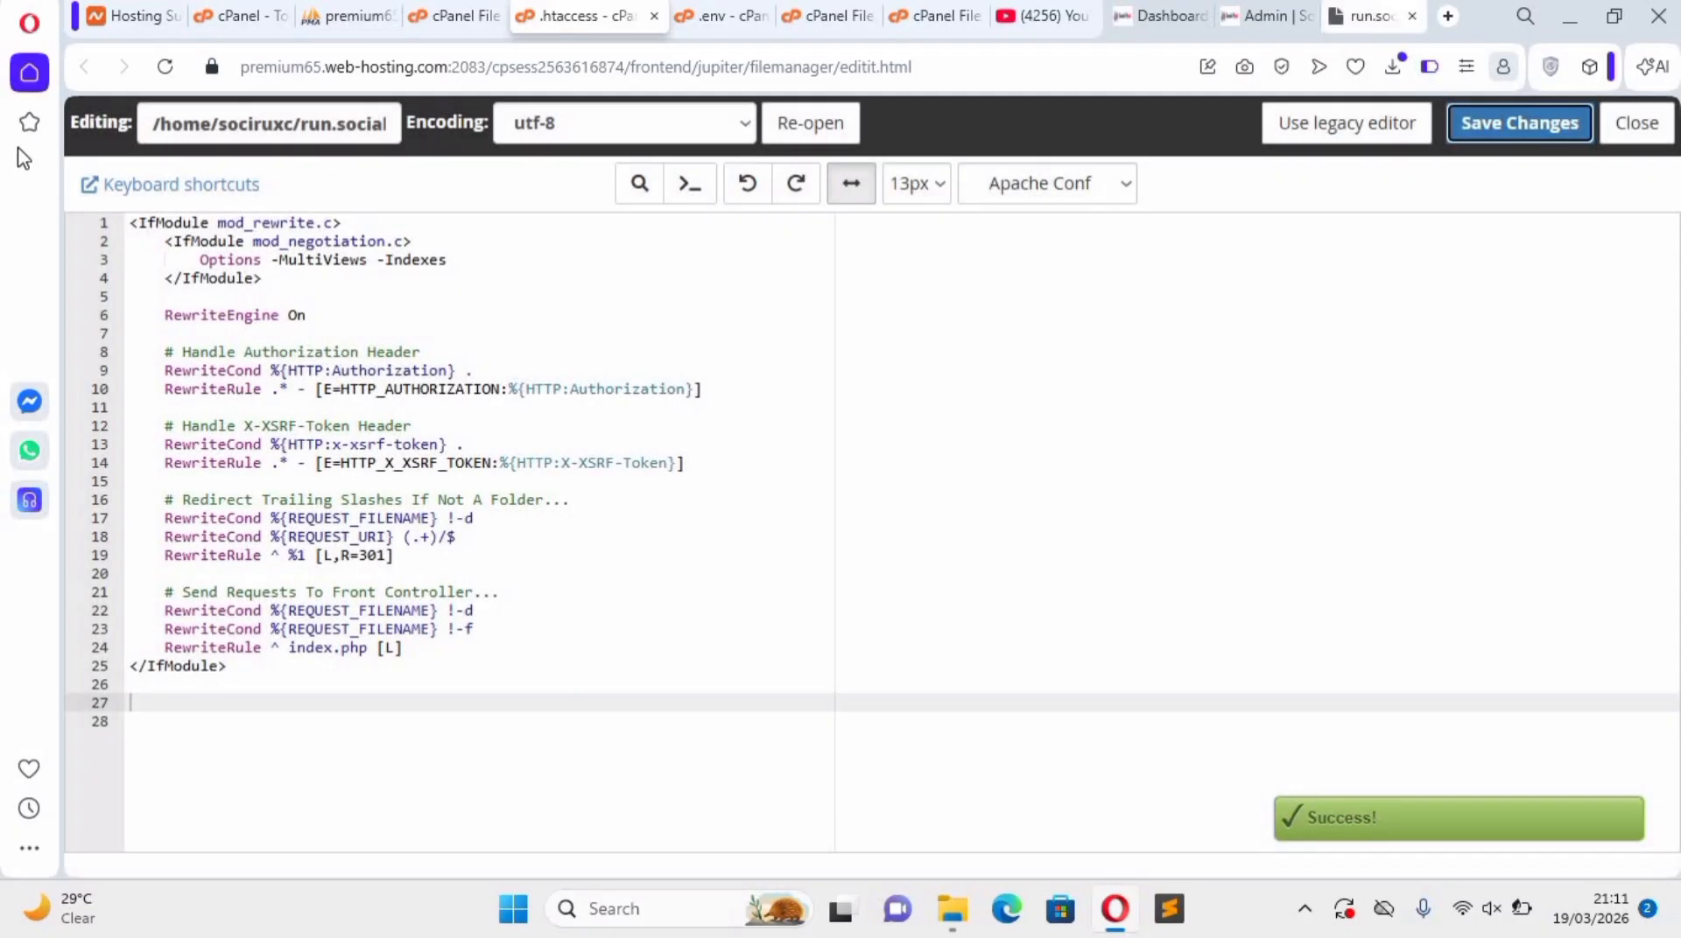
click(1368, 15)
click(166, 68)
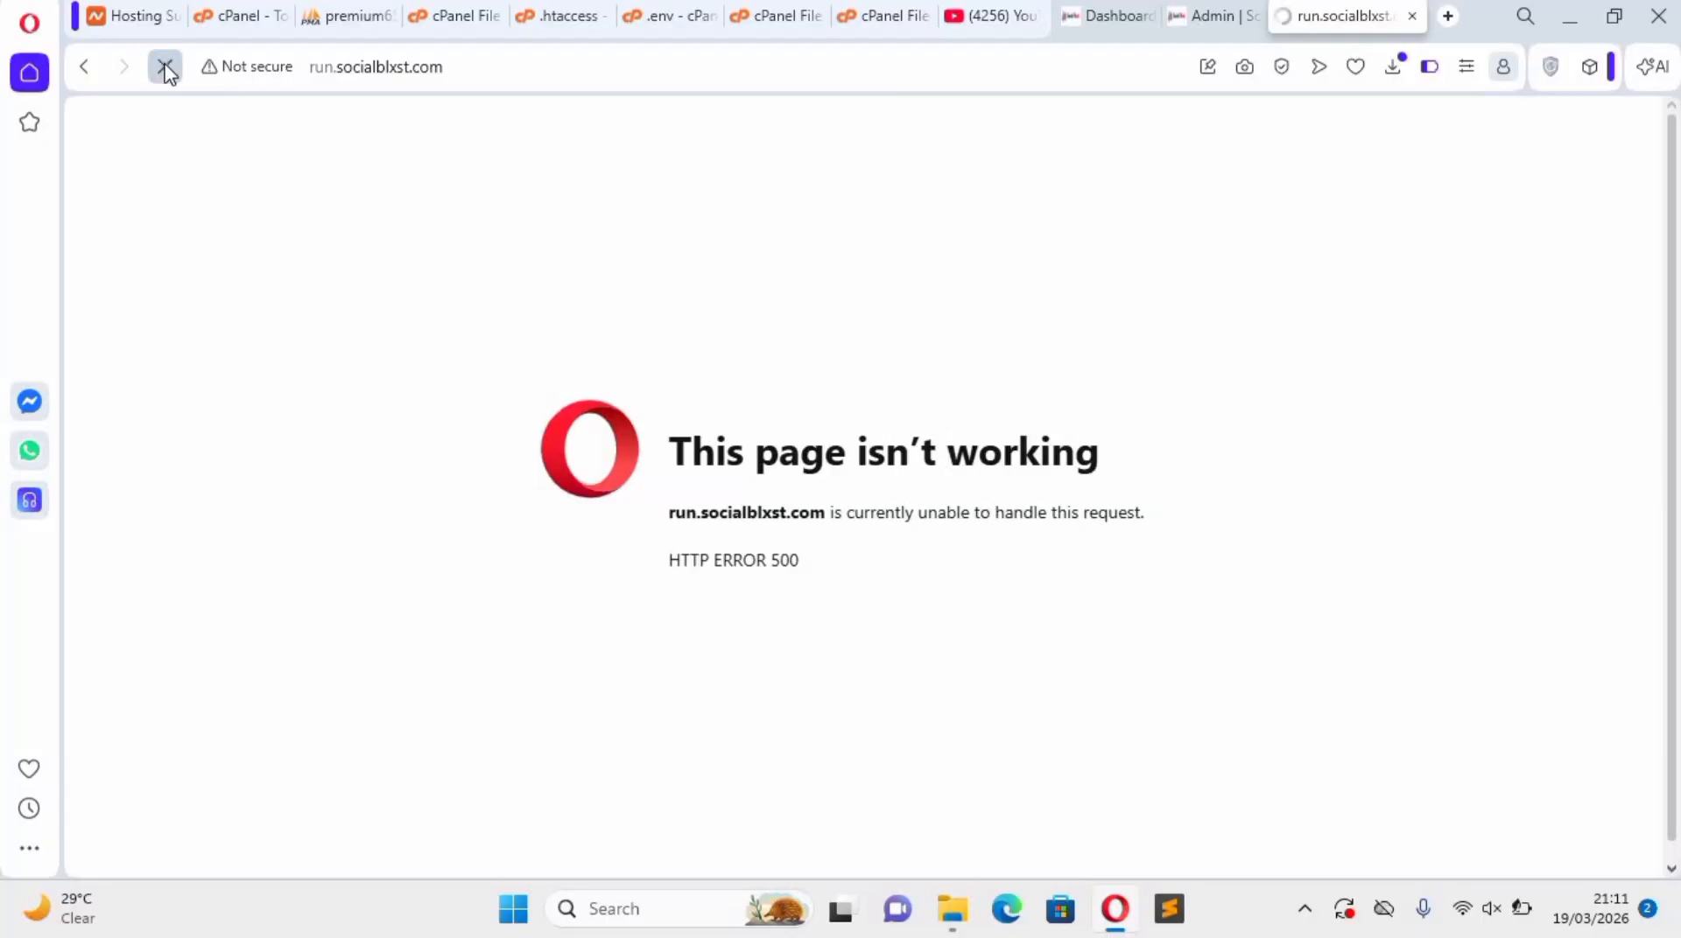
click(1177, 15)
click(1101, 16)
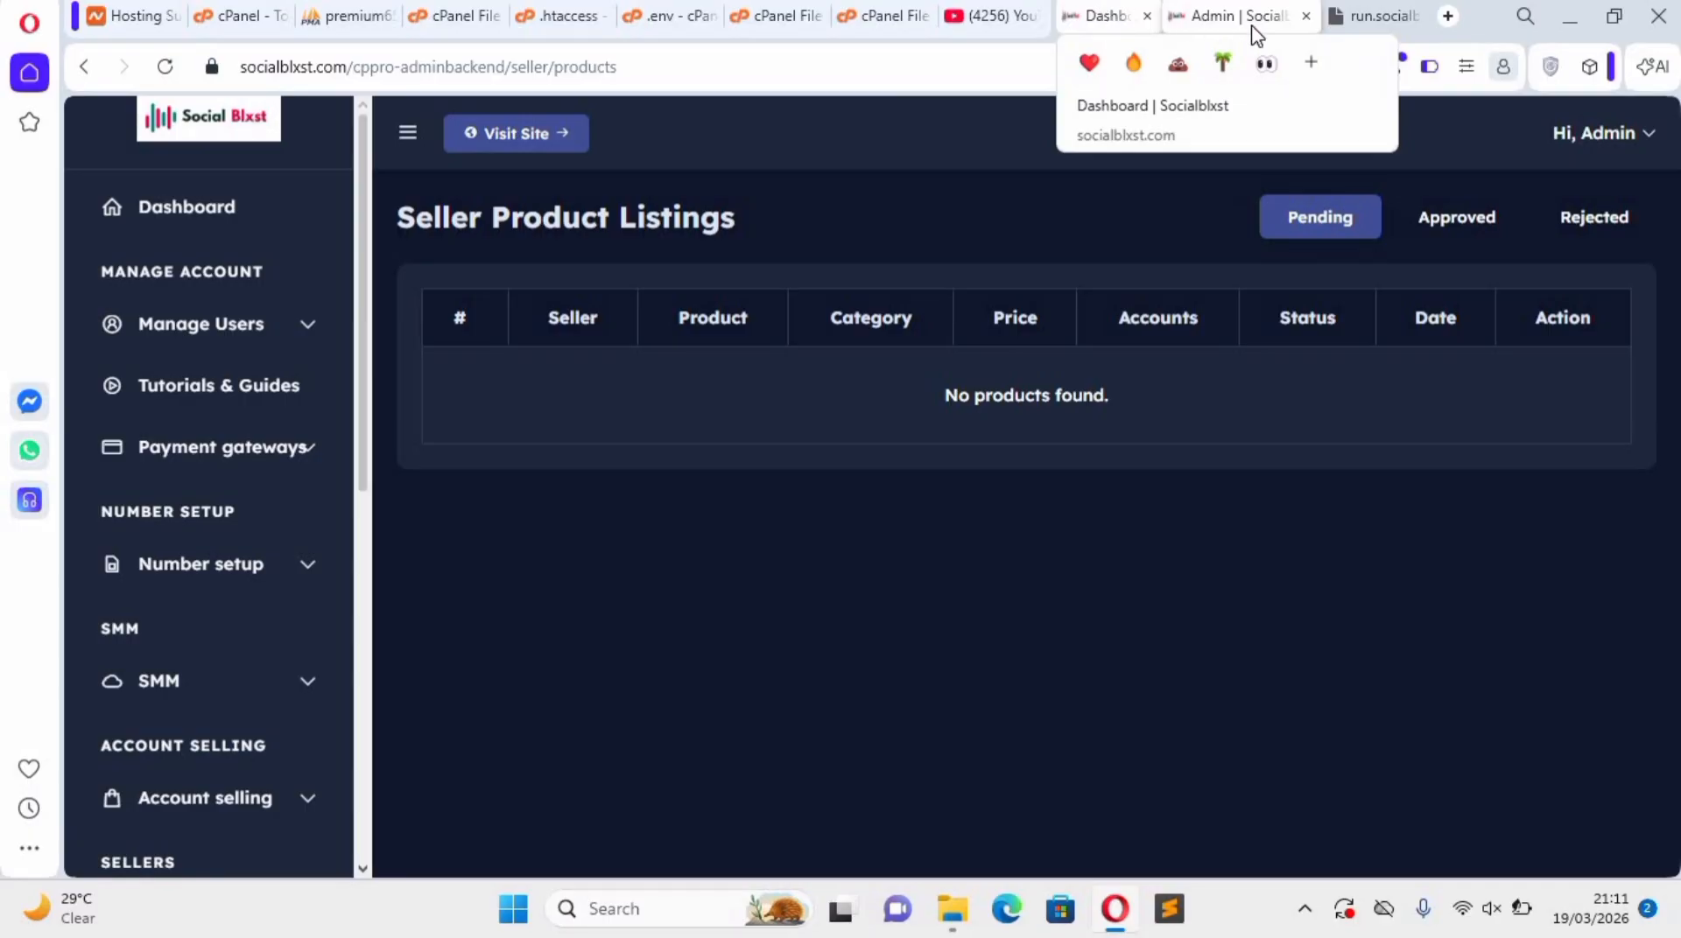
click(1366, 15)
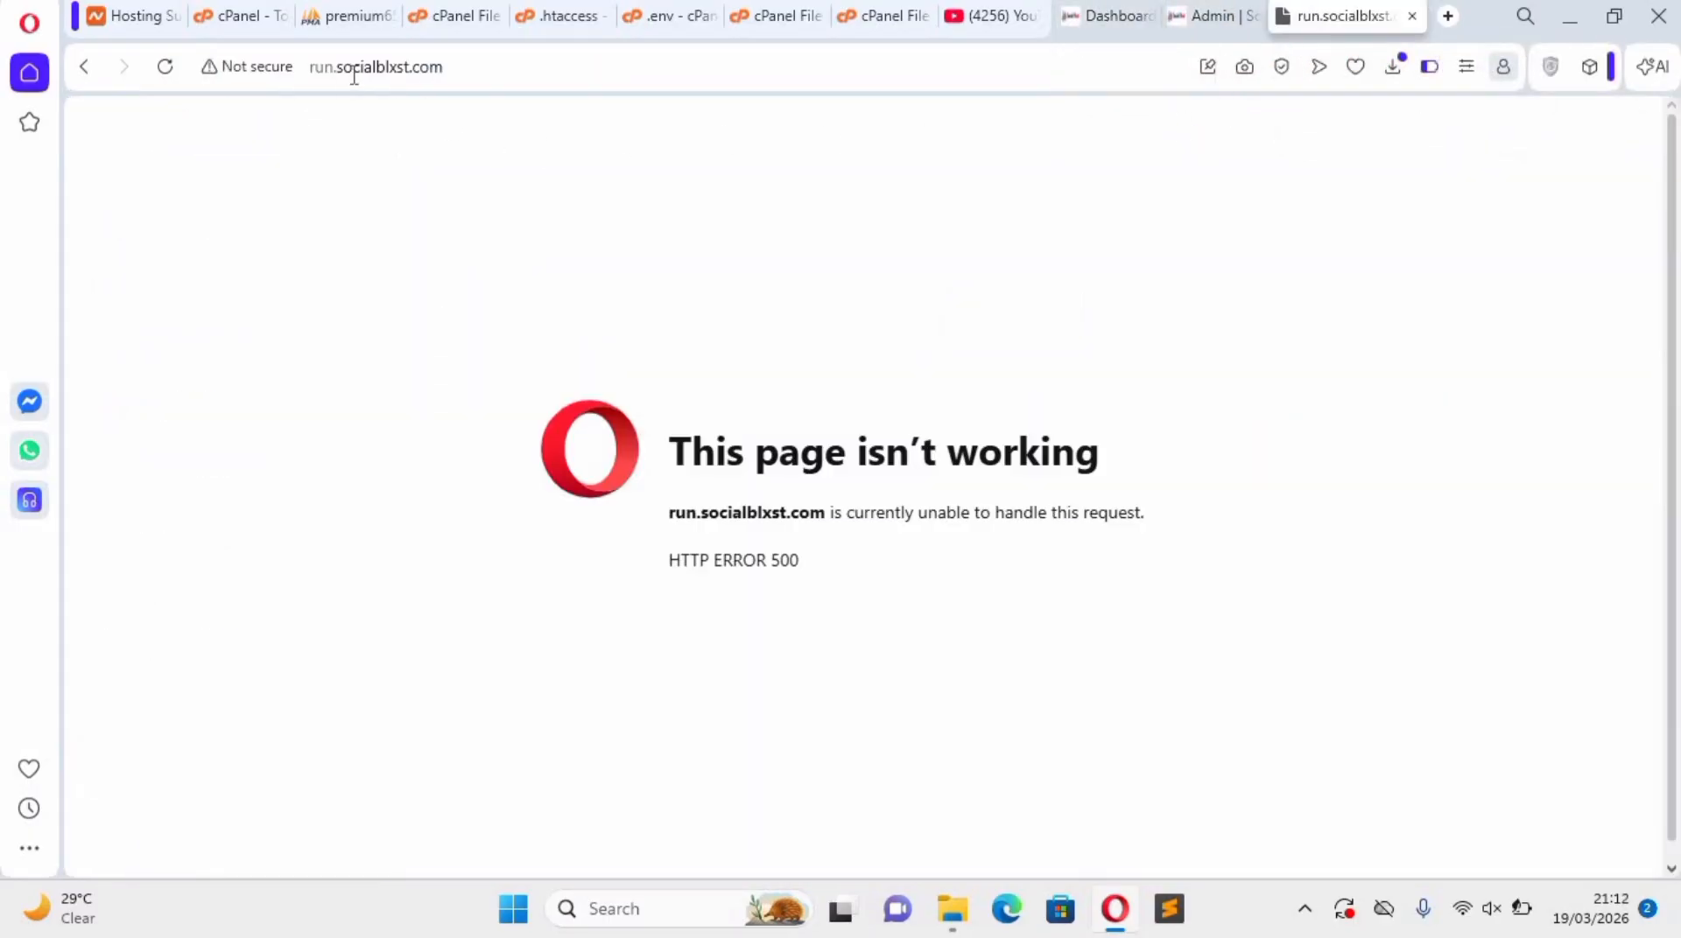
click(213, 20)
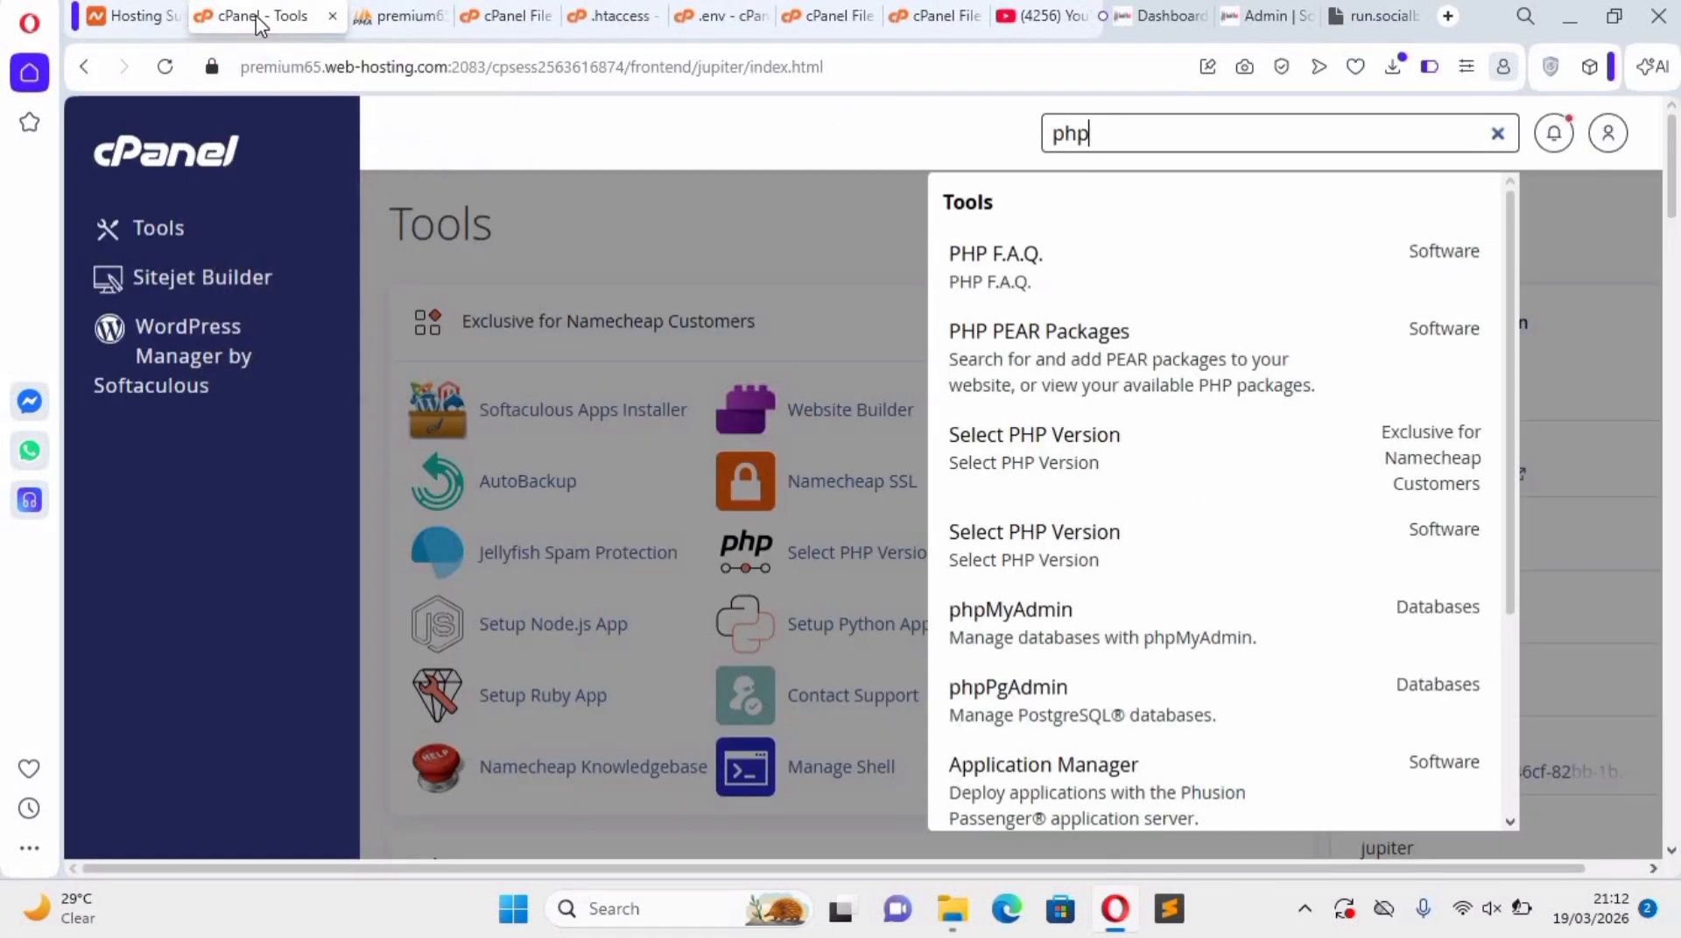
click(388, 19)
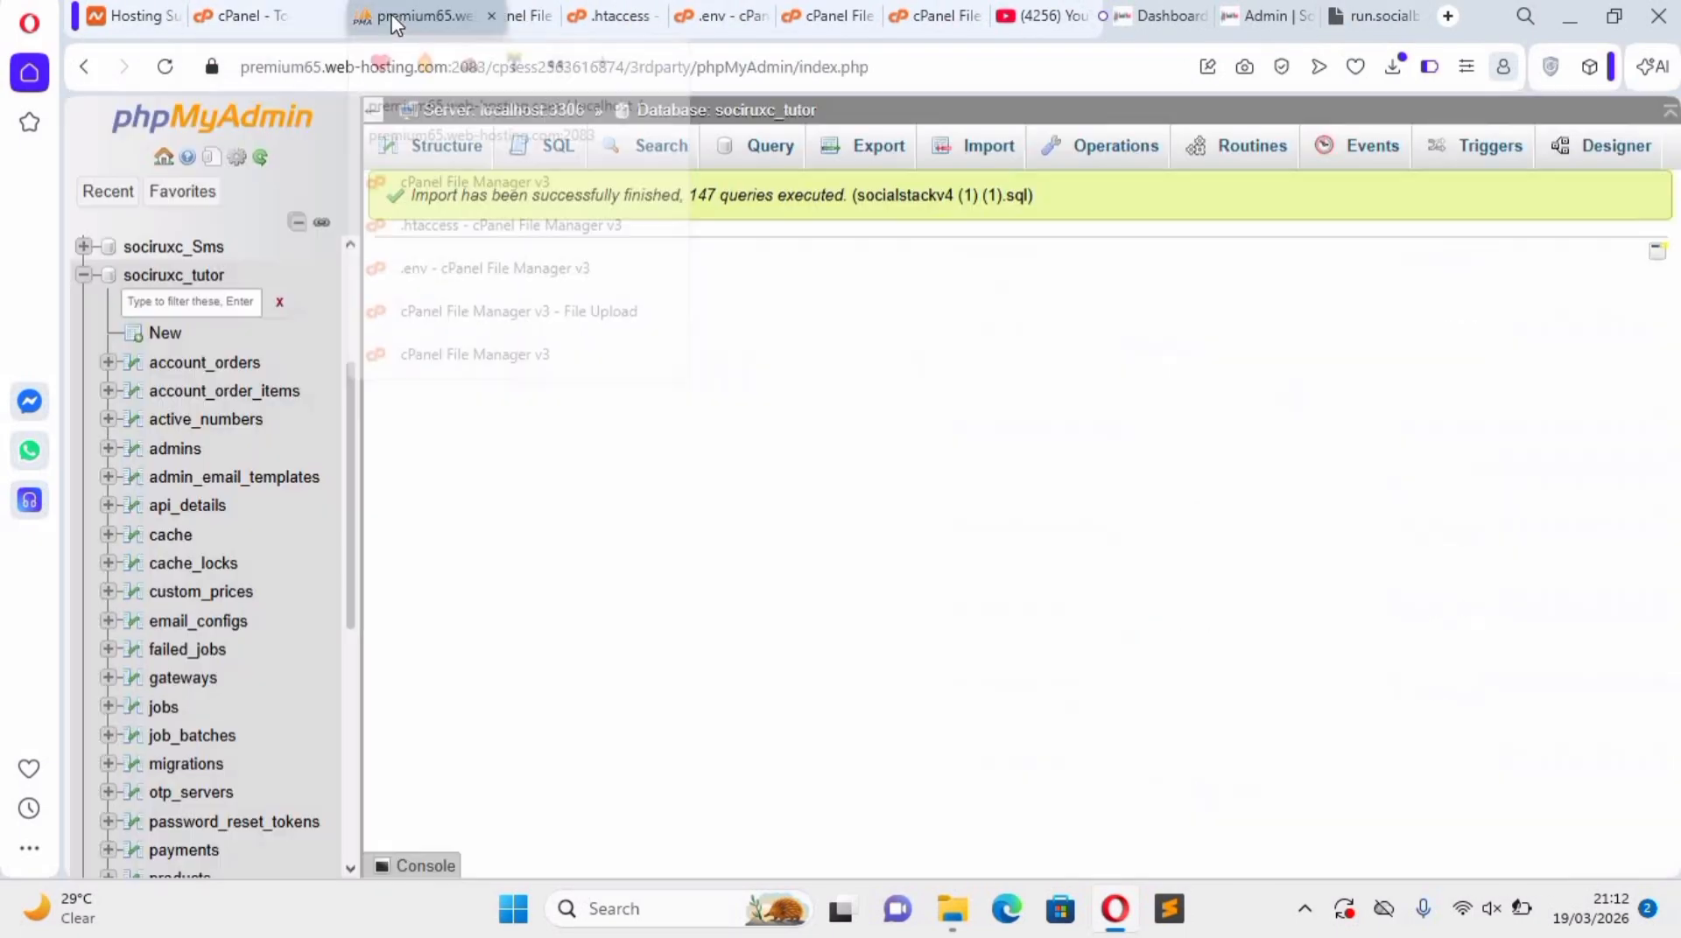
click(487, 19)
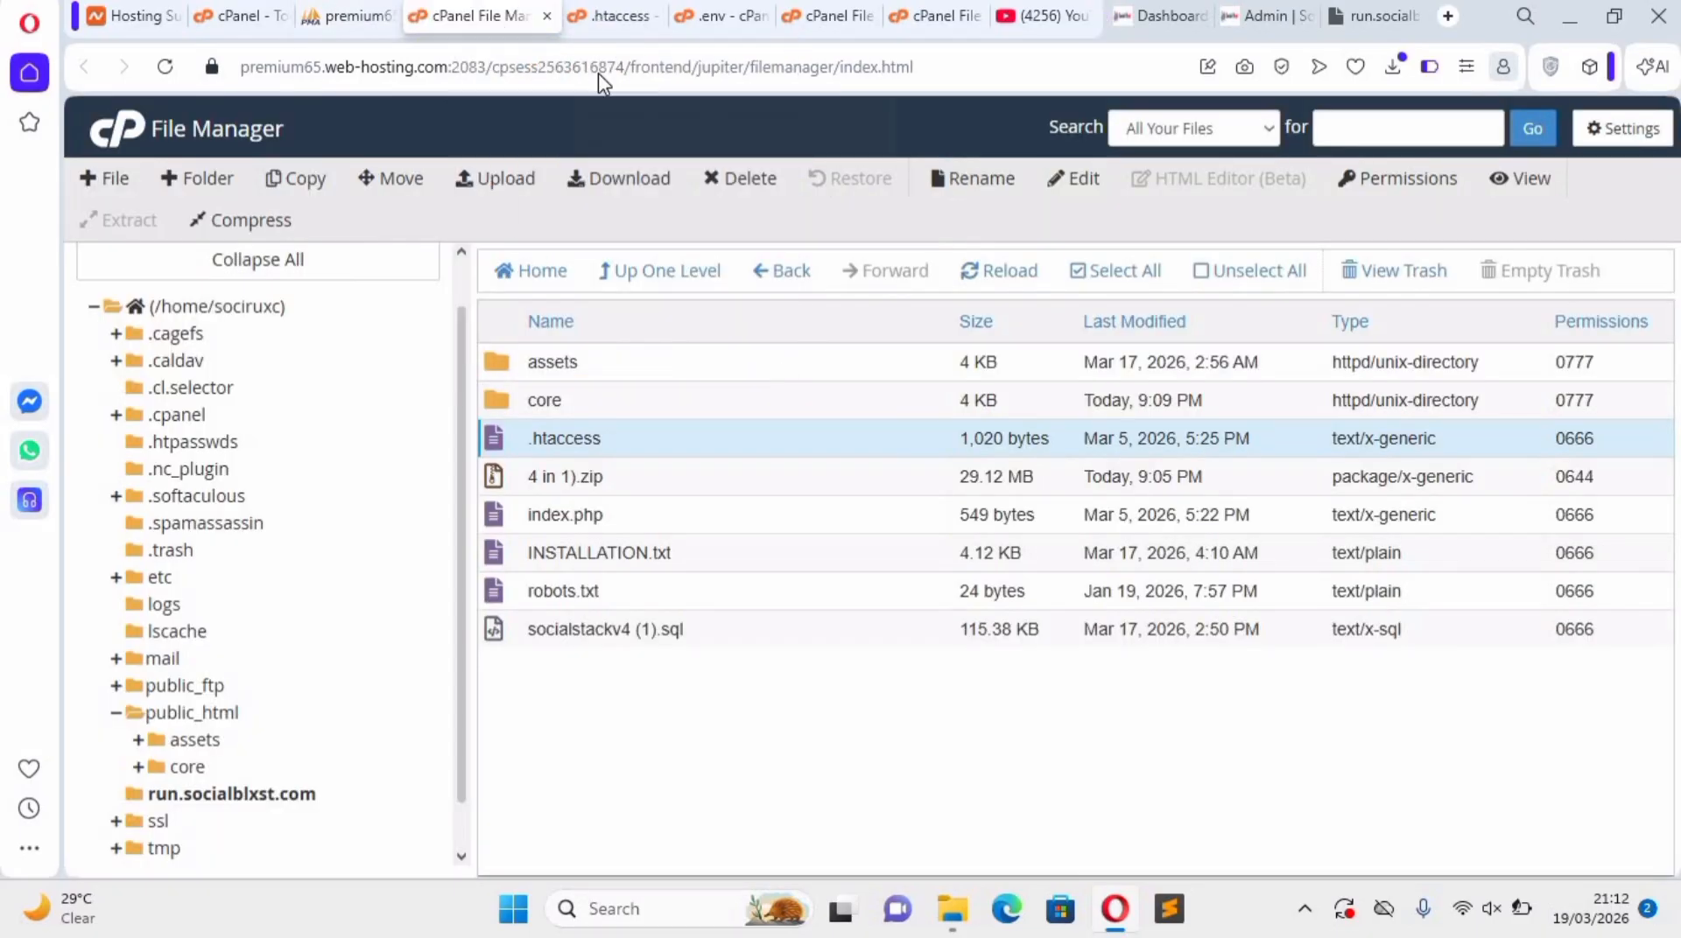
Remove the extra blank lines after the closing IfModule tag in .htaccess, save it, and reload run.socialblxst.com.
click(613, 16)
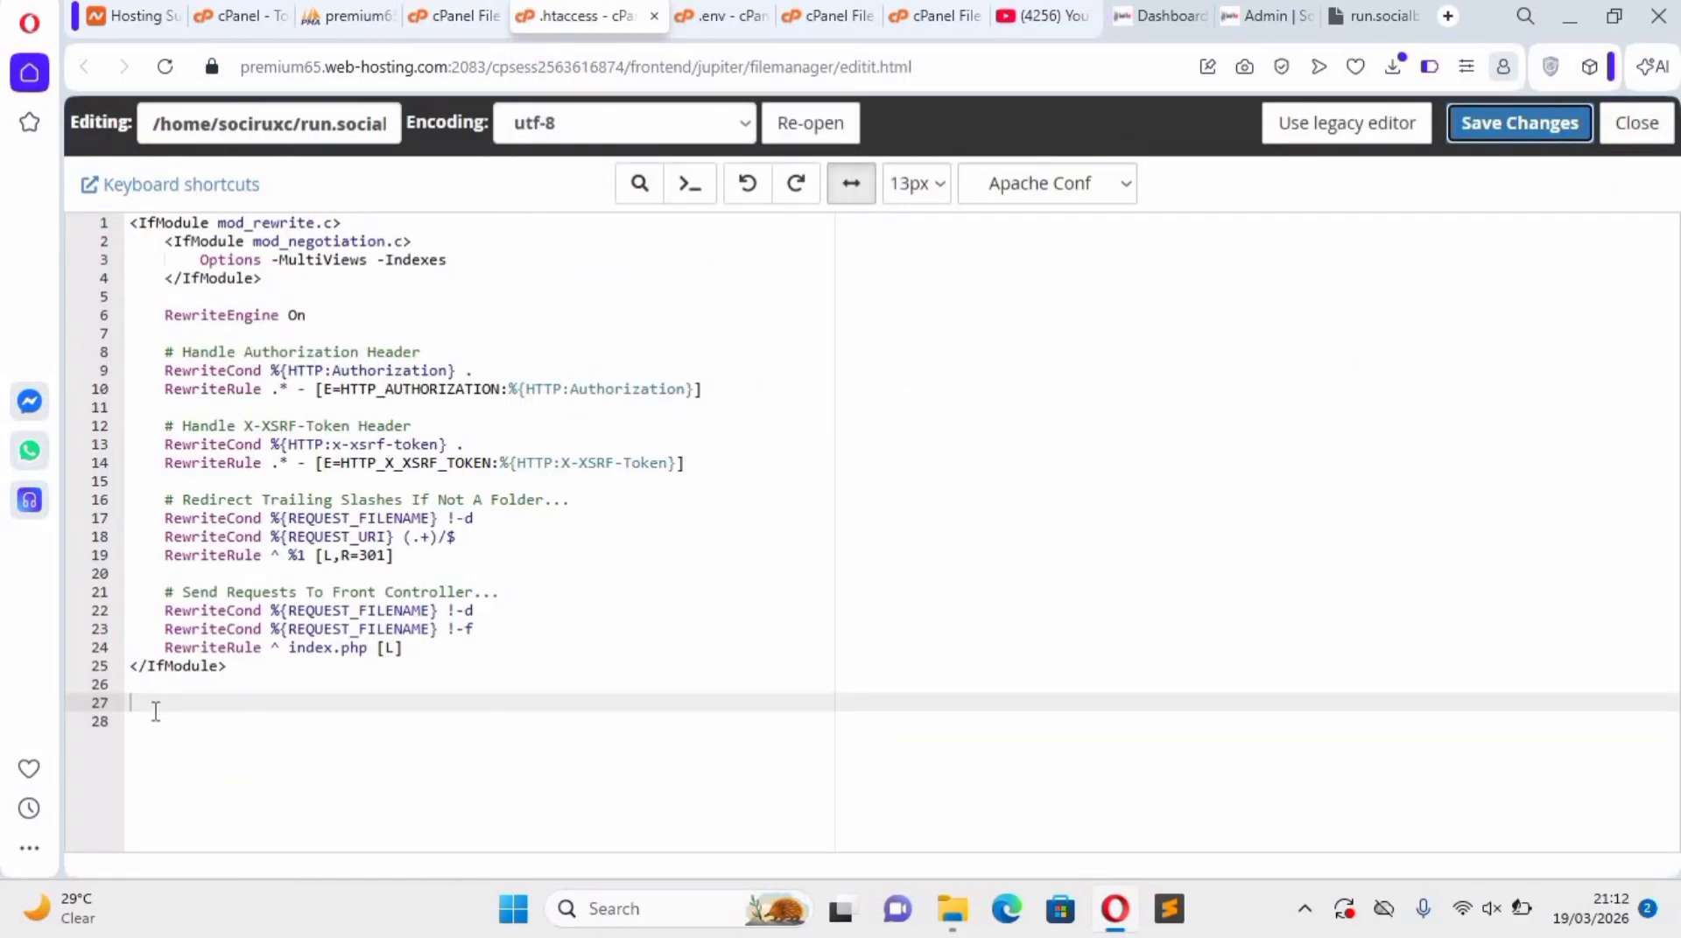
click(156, 711)
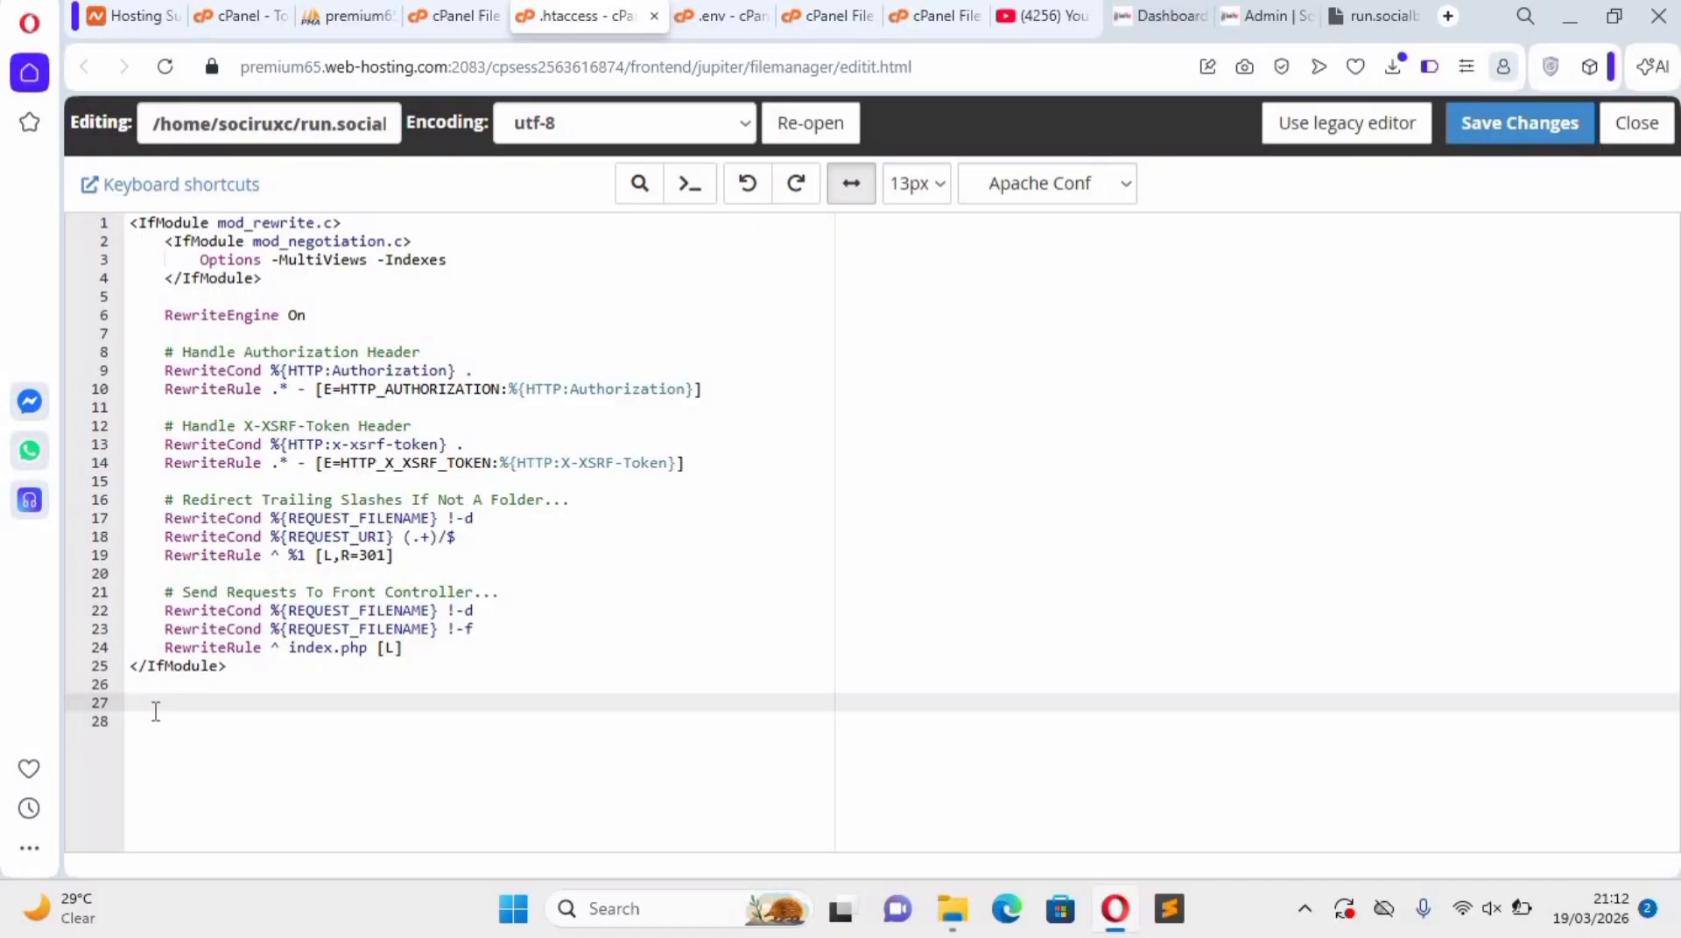
key(BackSpace)
key(BackSpace)
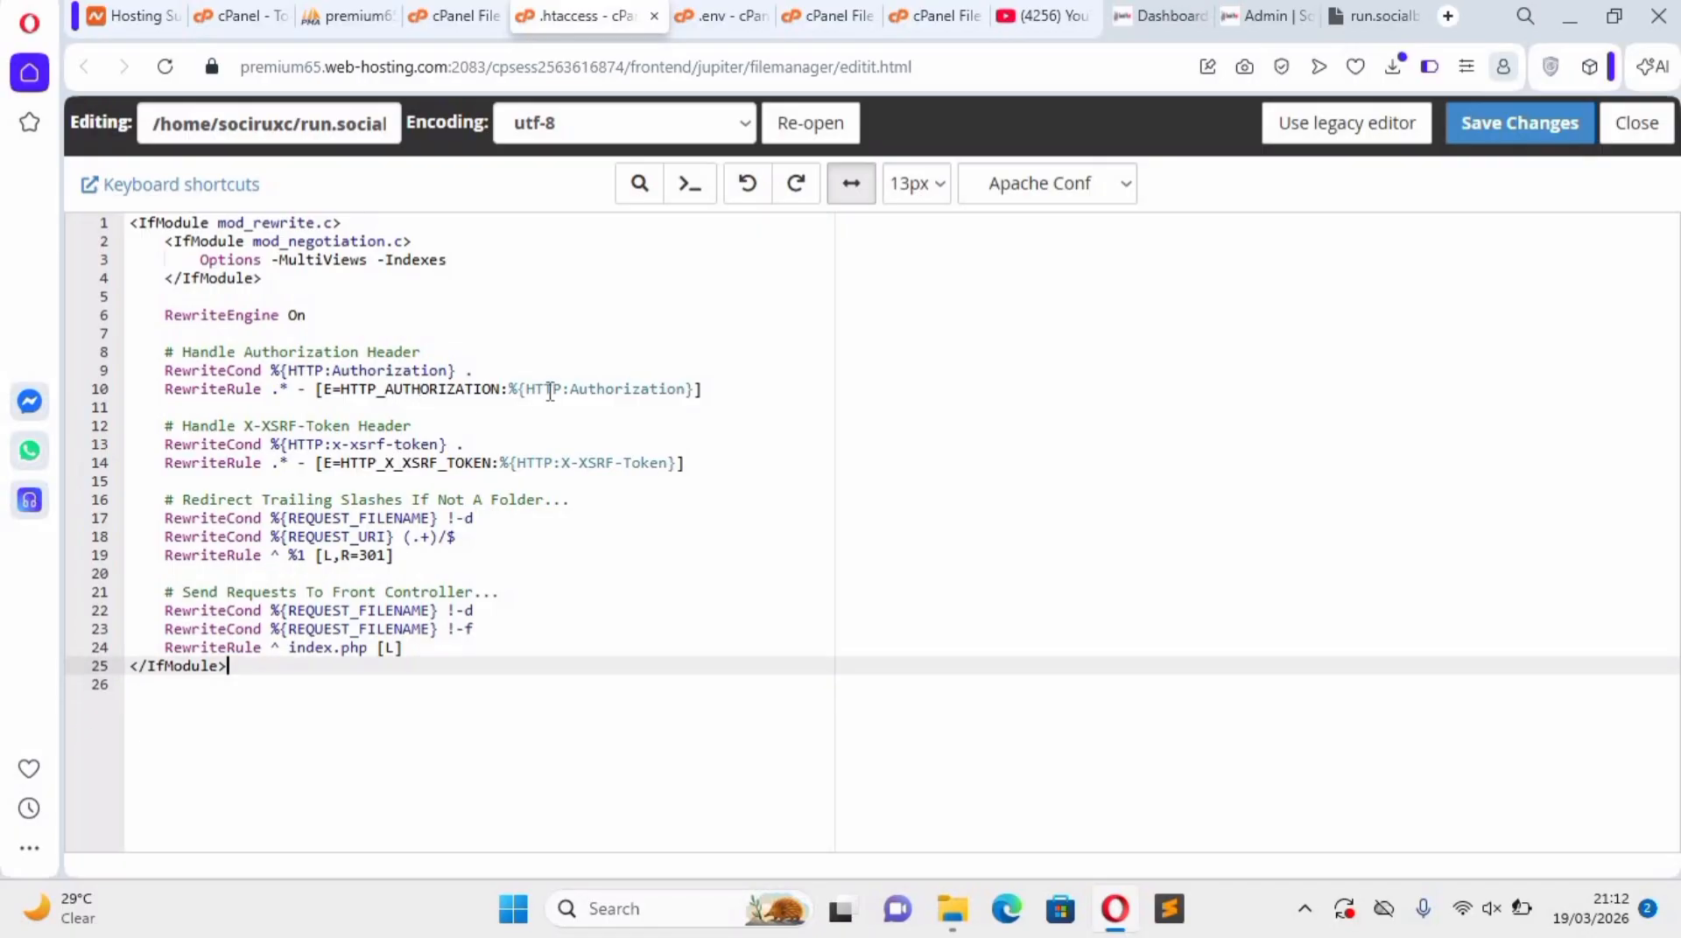
click(1541, 125)
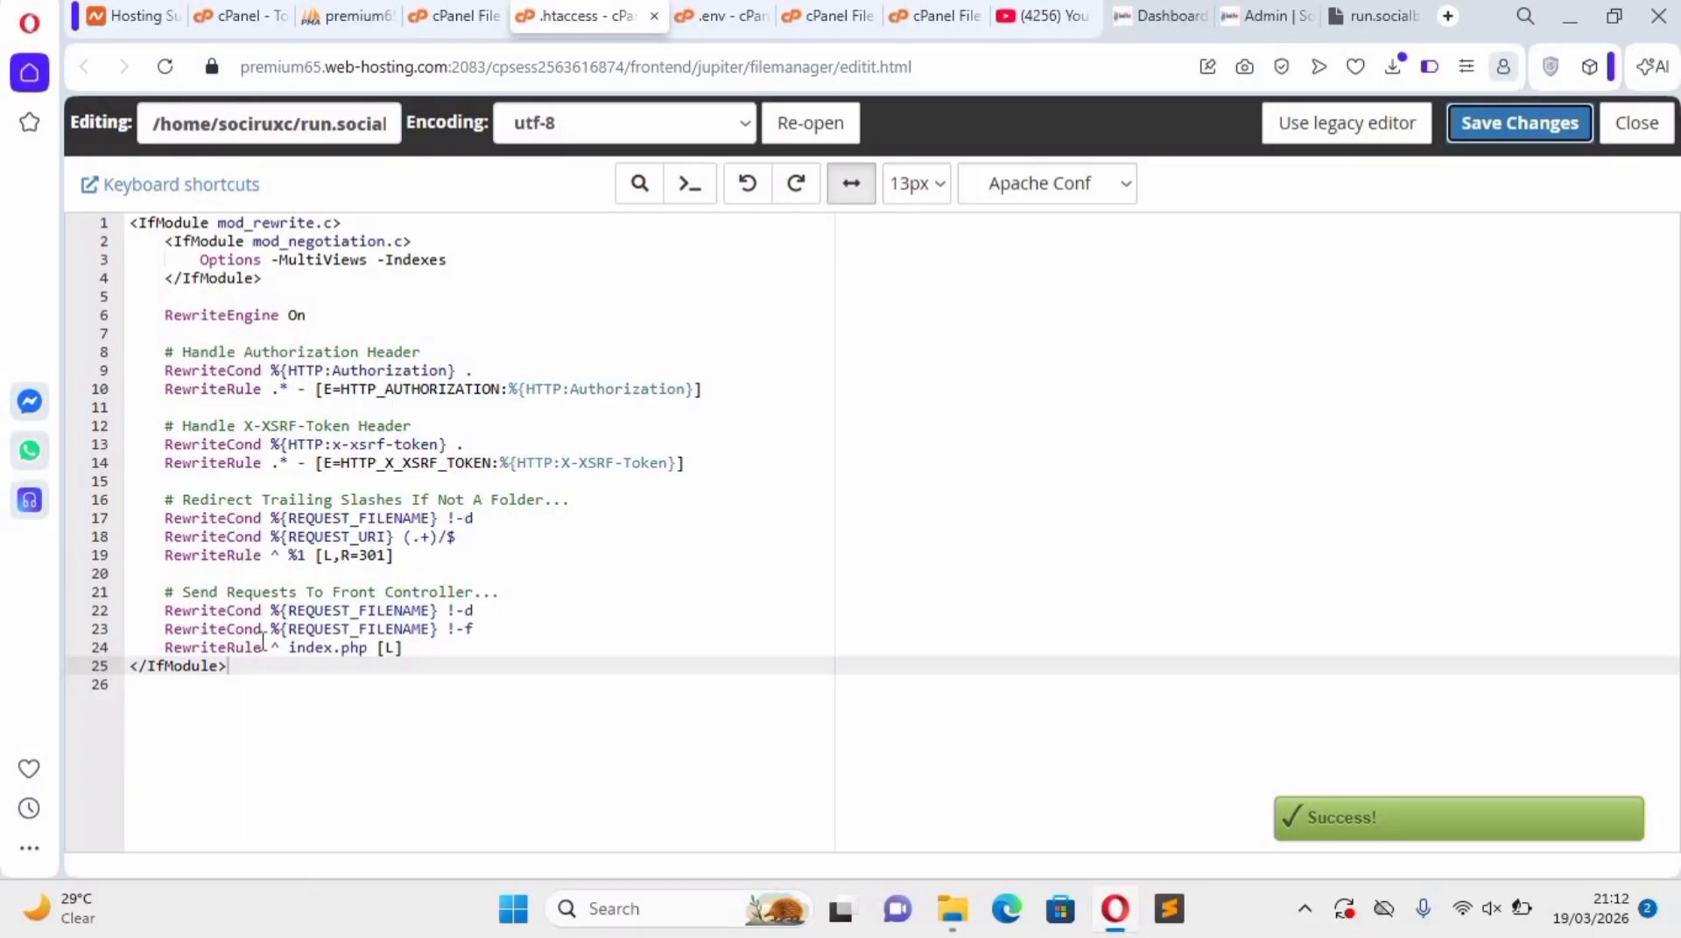
click(1383, 17)
click(165, 67)
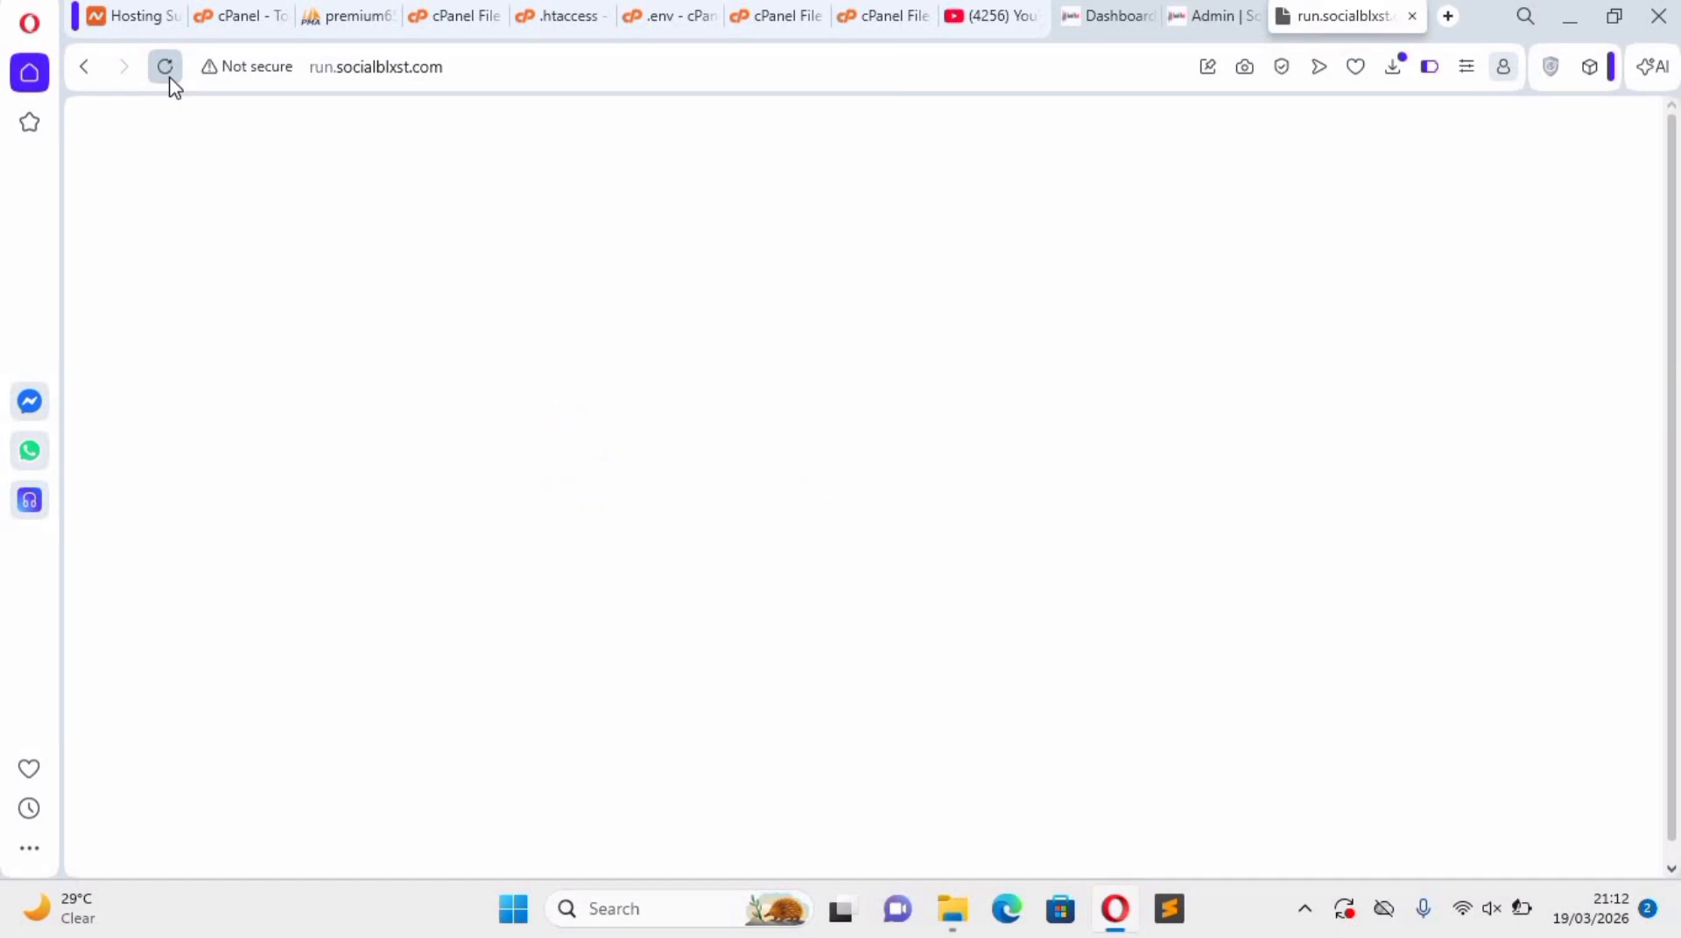
Return to the cPanel tools search for php and open the Software section's Select PHP Version tool.
click(336, 25)
click(479, 20)
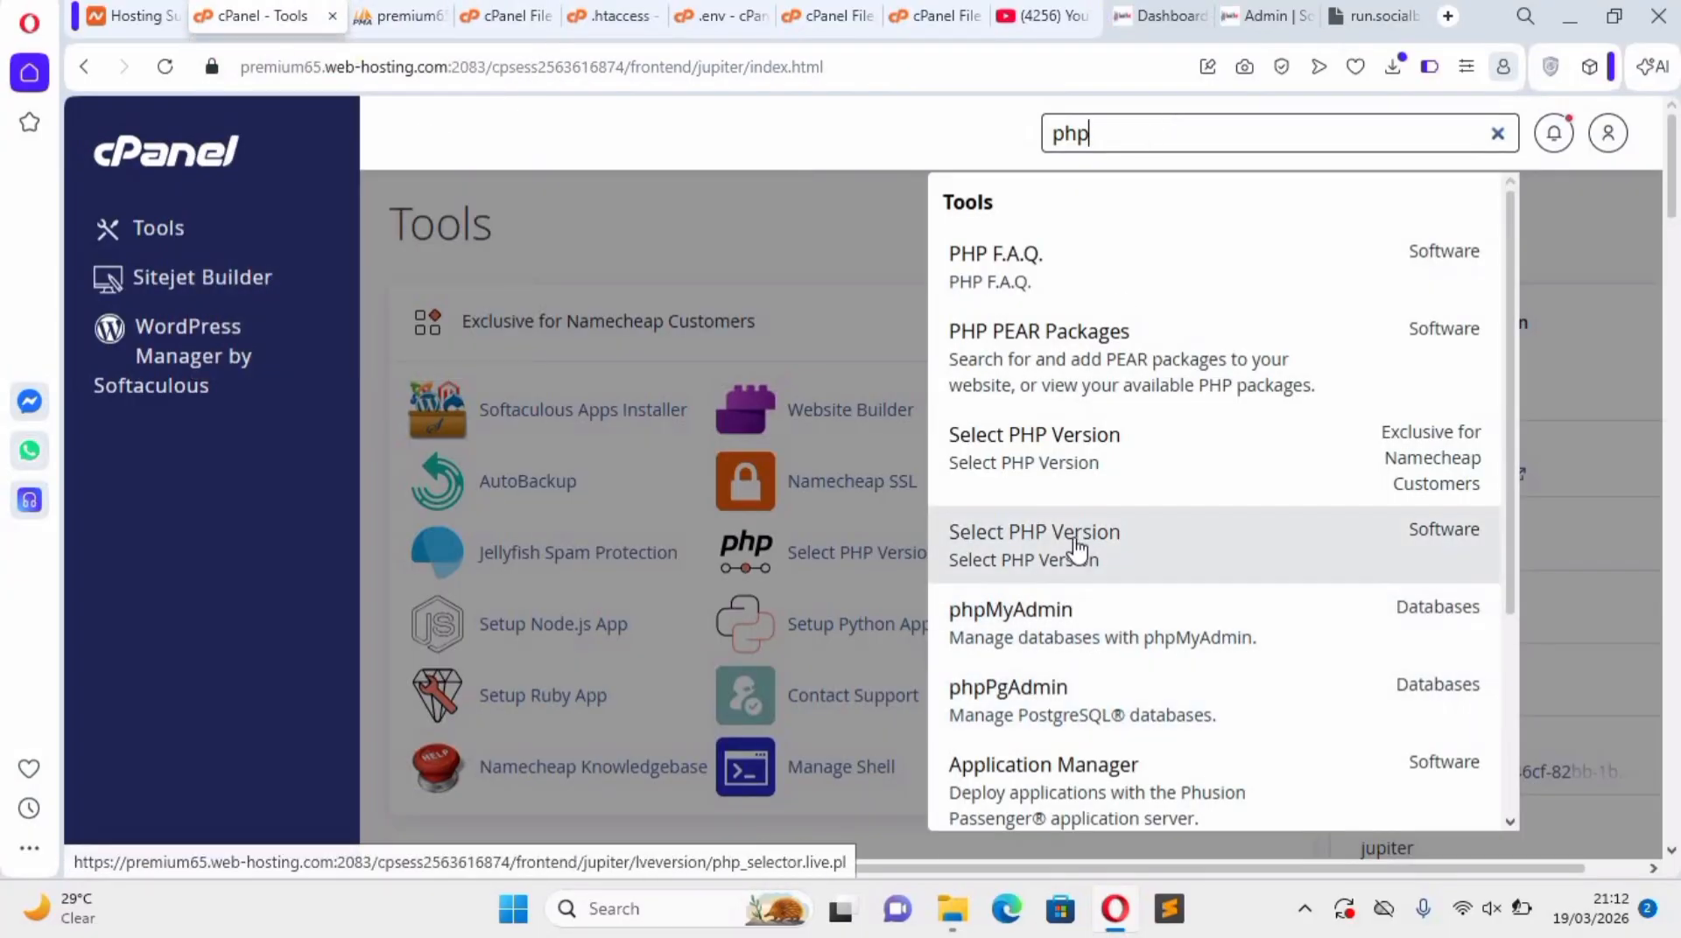
click(1076, 549)
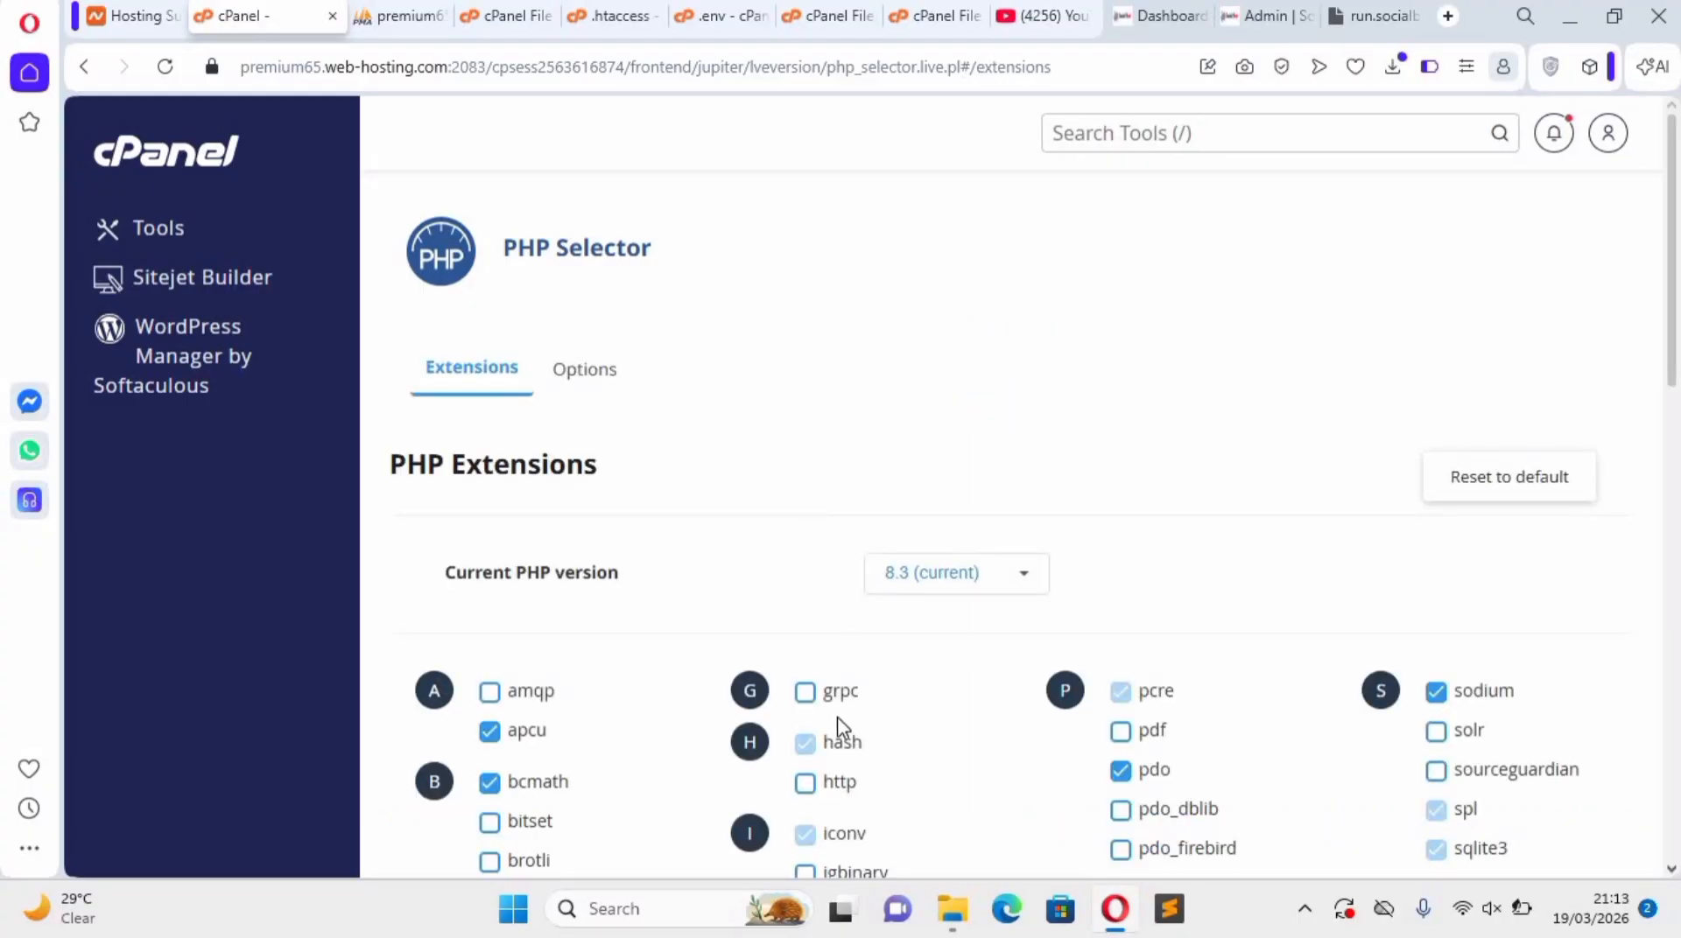
Change the current PHP version to 8.0 in the PHP Selector and apply it.
scroll(837, 726, down, 3)
scroll(999, 582, up, 3)
click(1006, 579)
scroll(987, 701, down, 5)
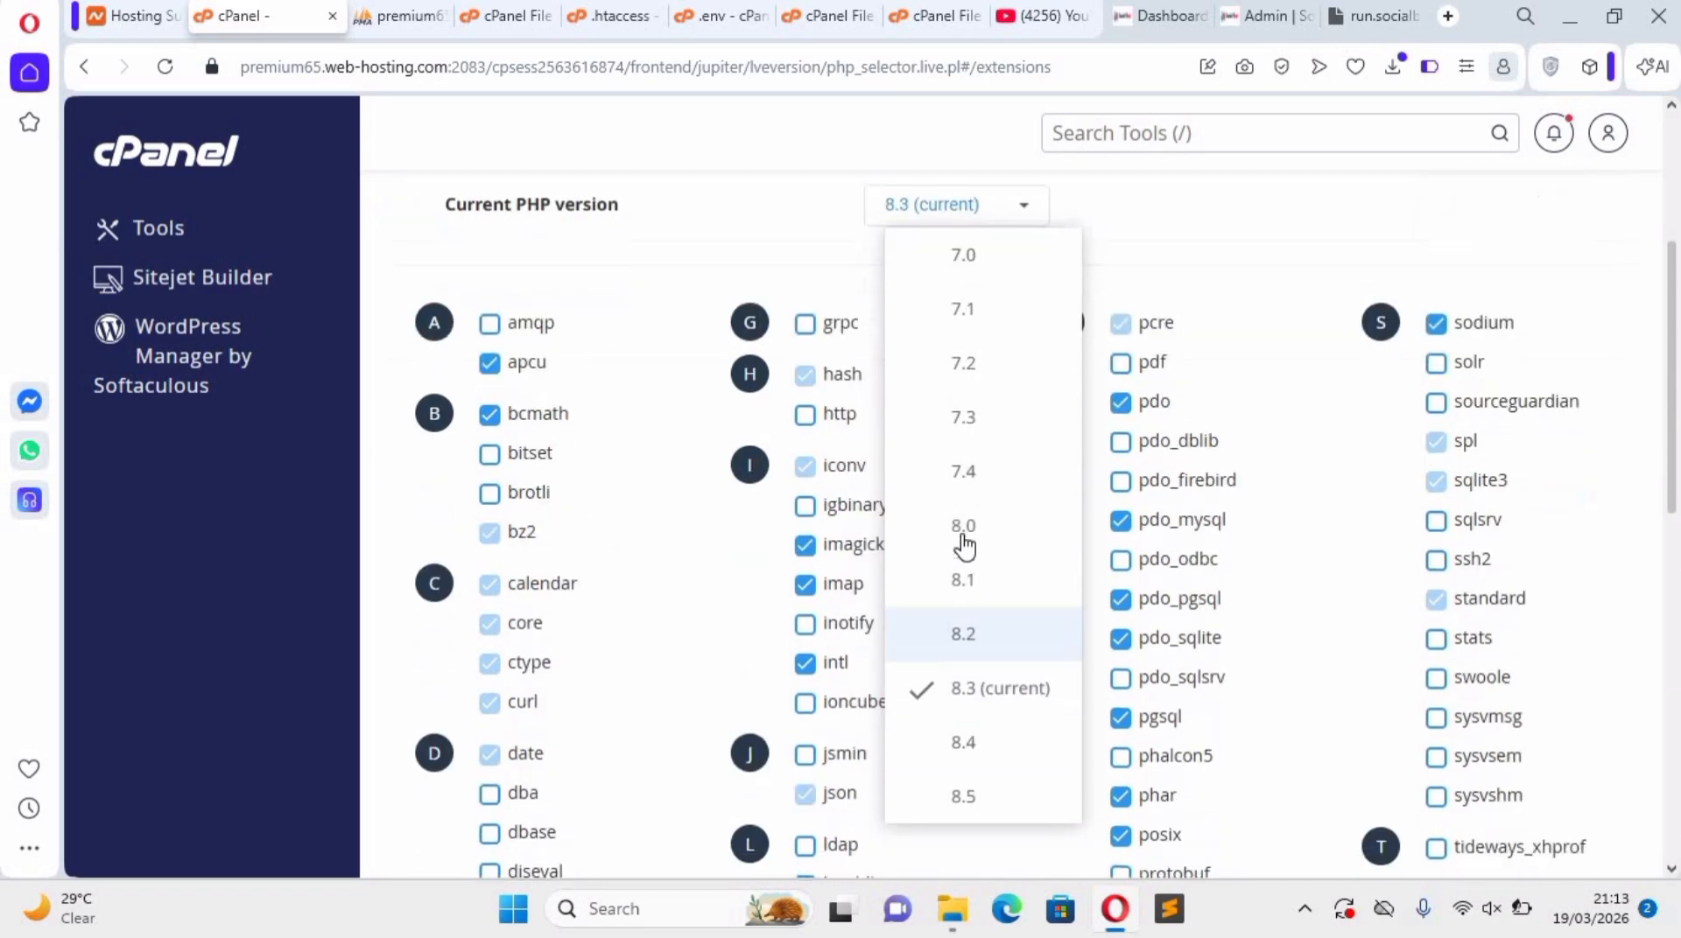
click(964, 543)
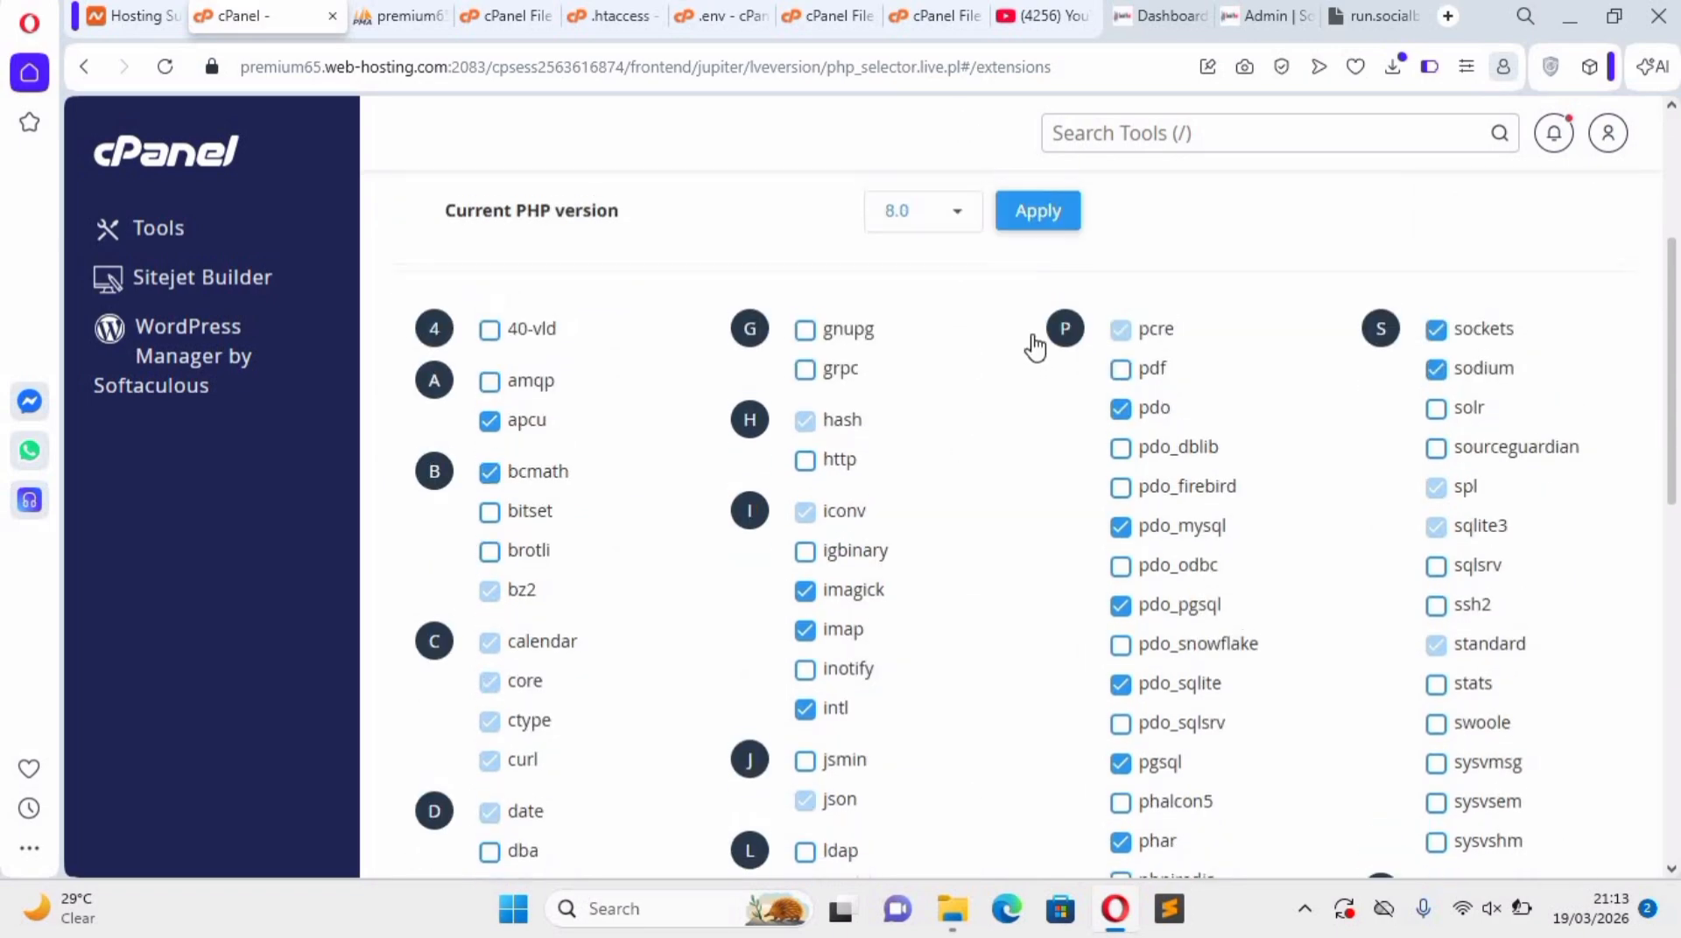
scroll(1034, 346, up, 2)
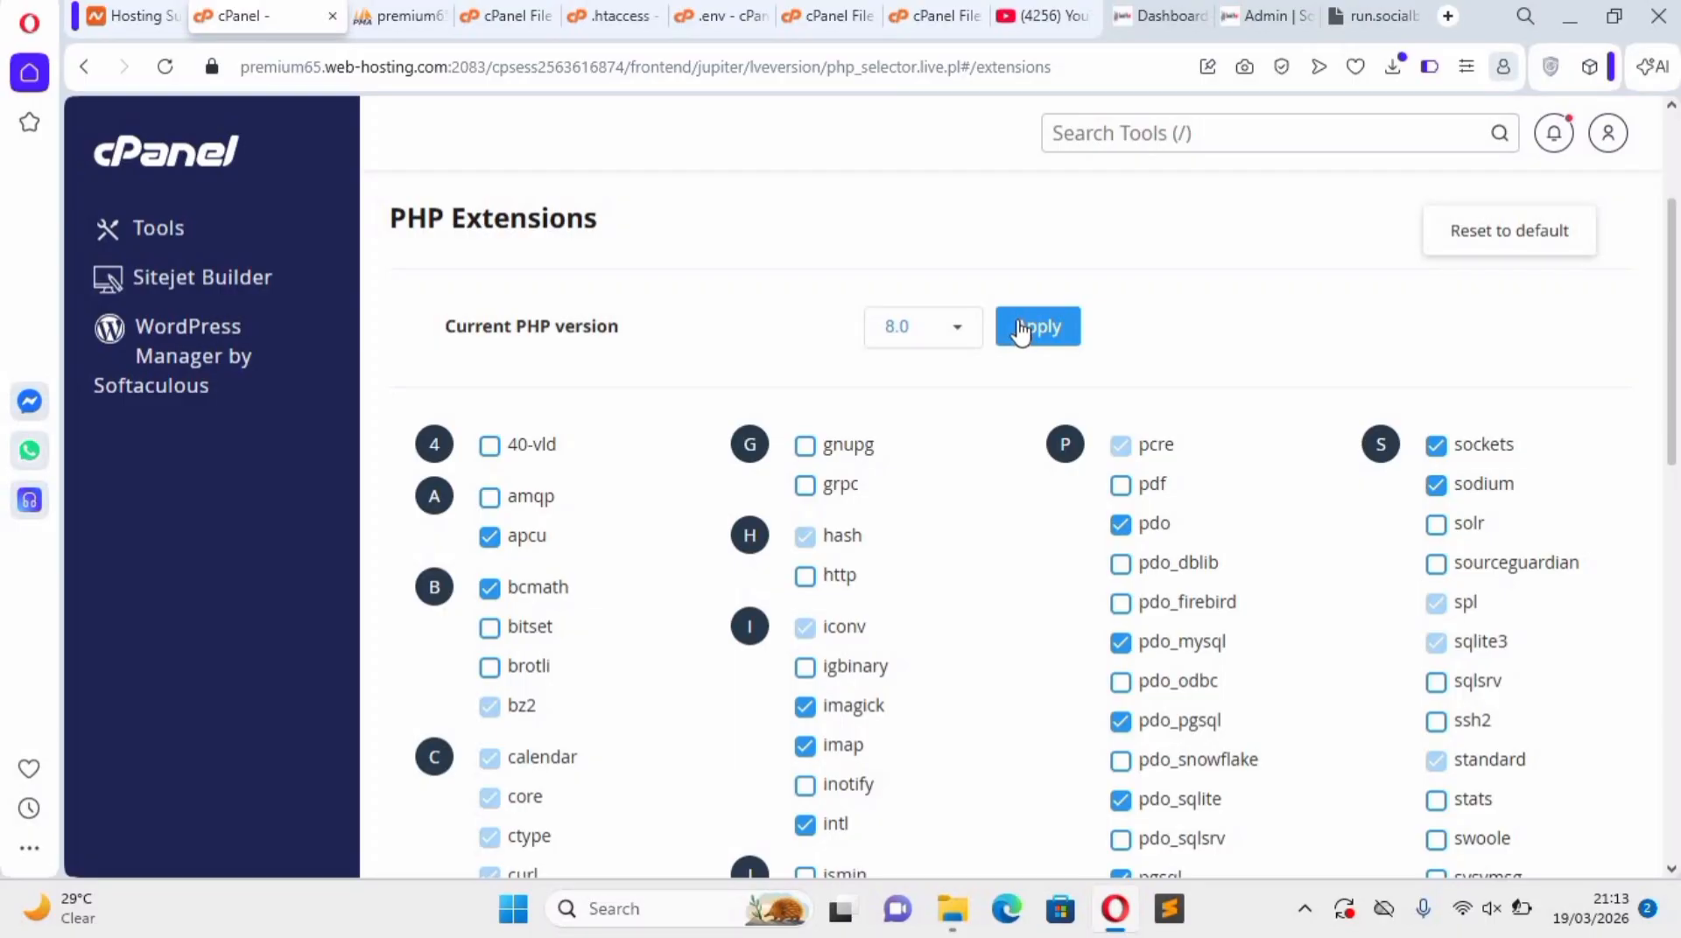
scroll(1037, 324, up, 3)
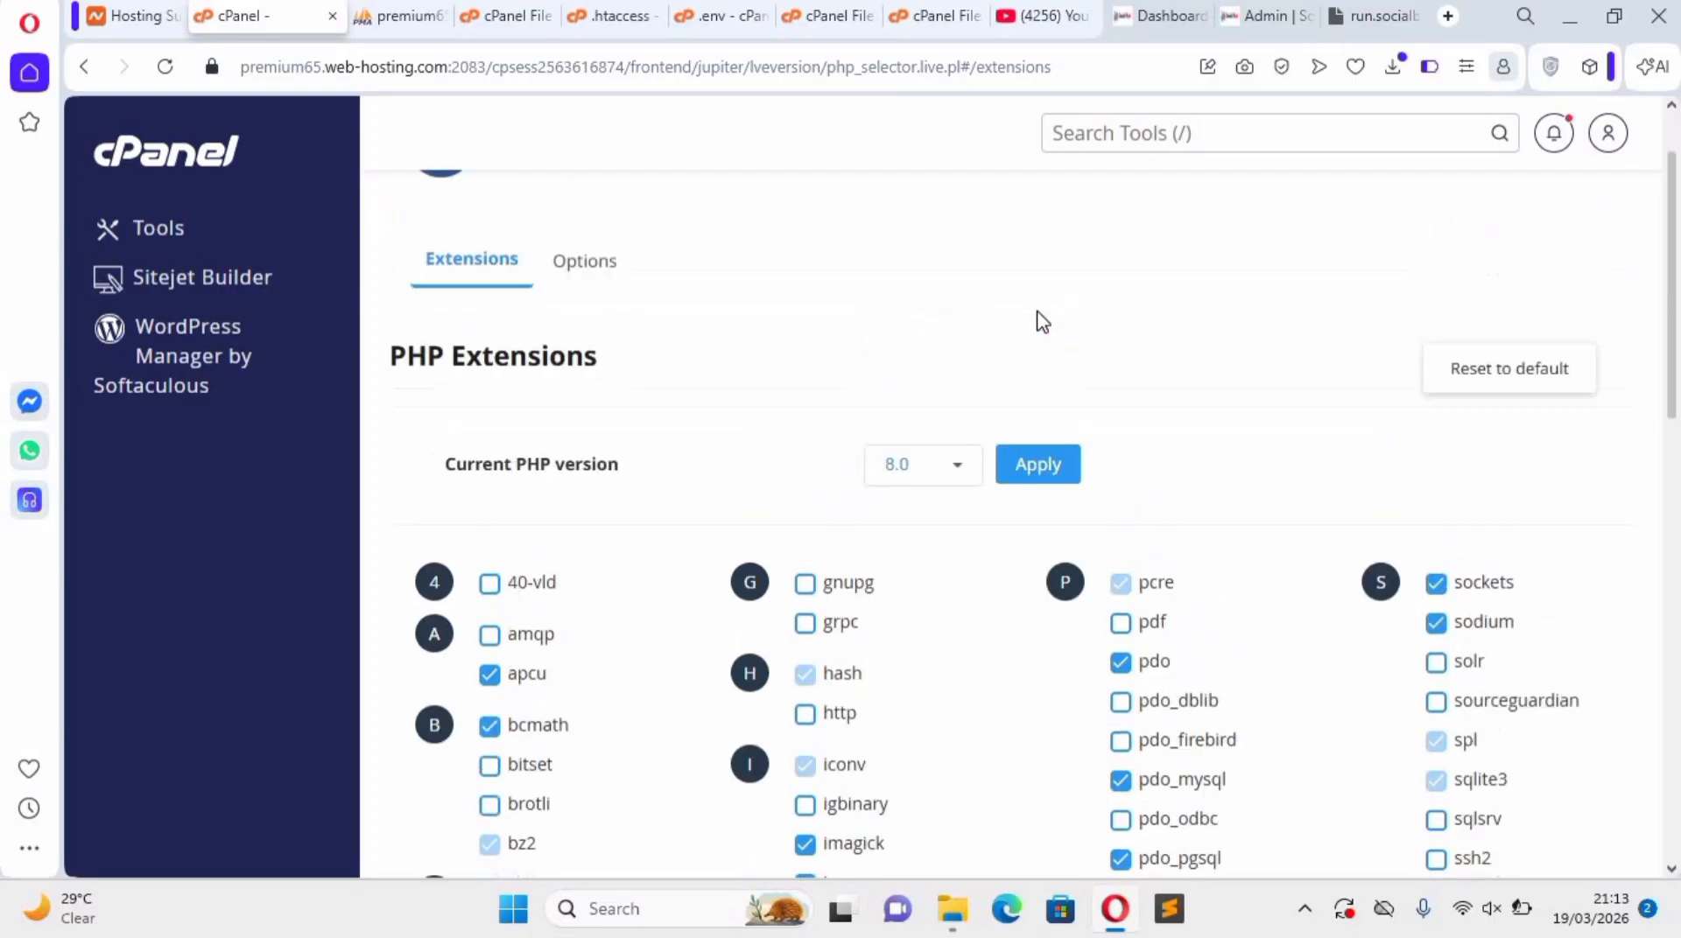
click(1053, 585)
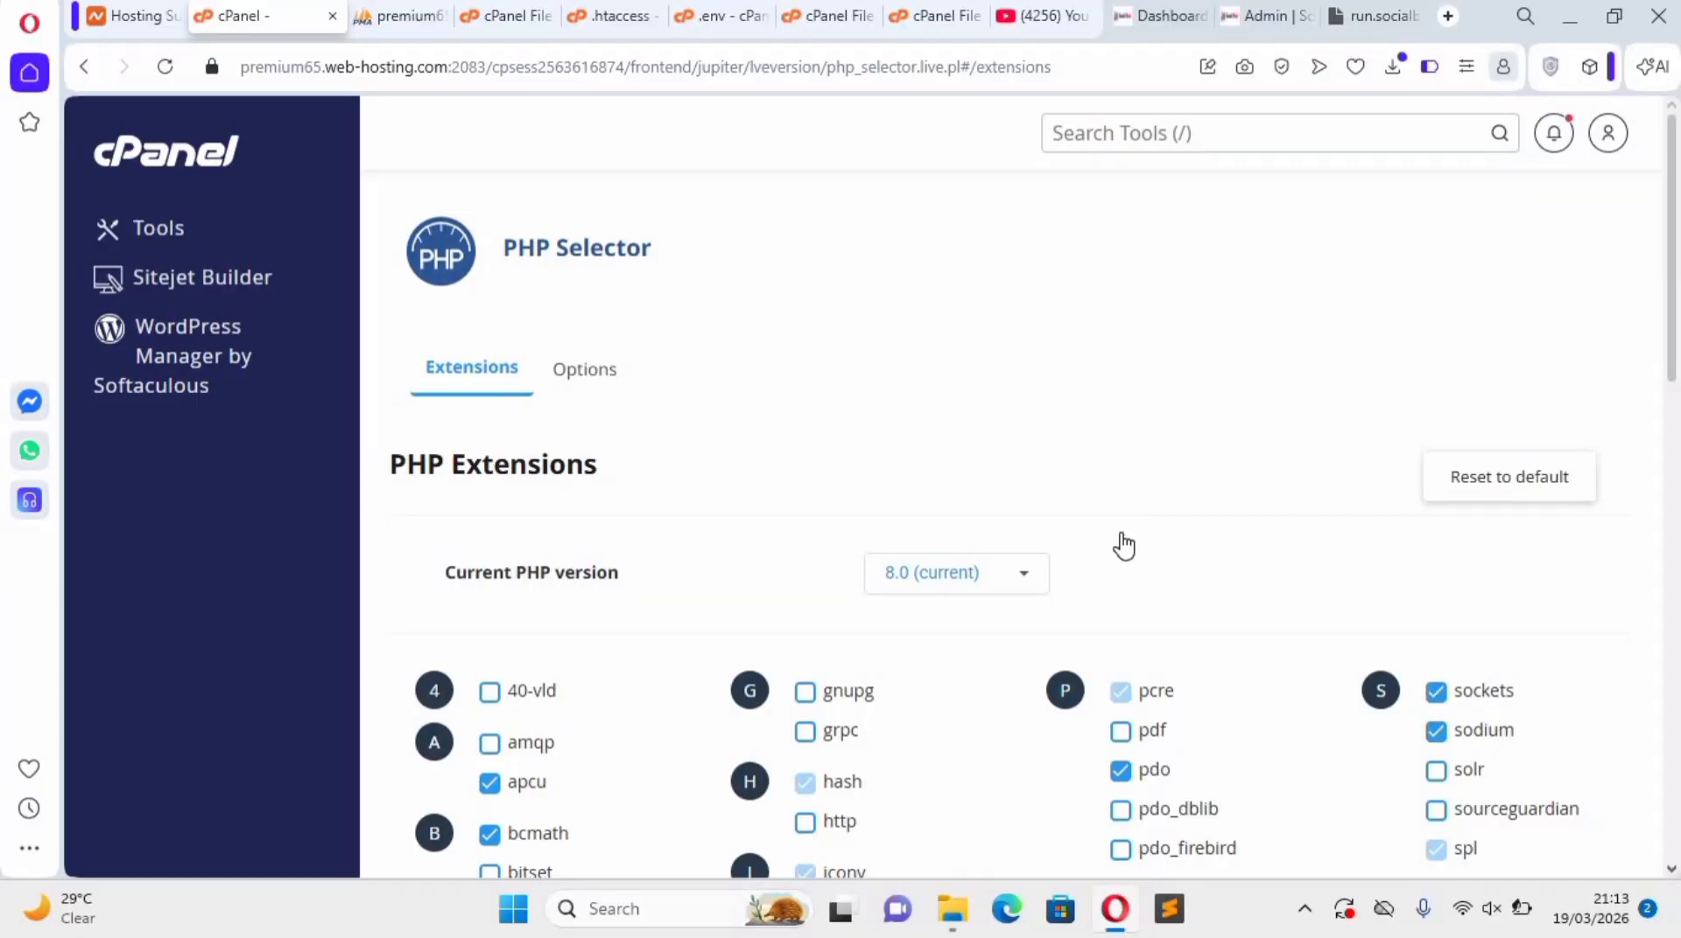
Look over the enabled PHP extensions and reload run.socialblxst.com to check the site.
scroll(1118, 545, down, 5)
scroll(1103, 582, down, 10)
scroll(1090, 450, up, 15)
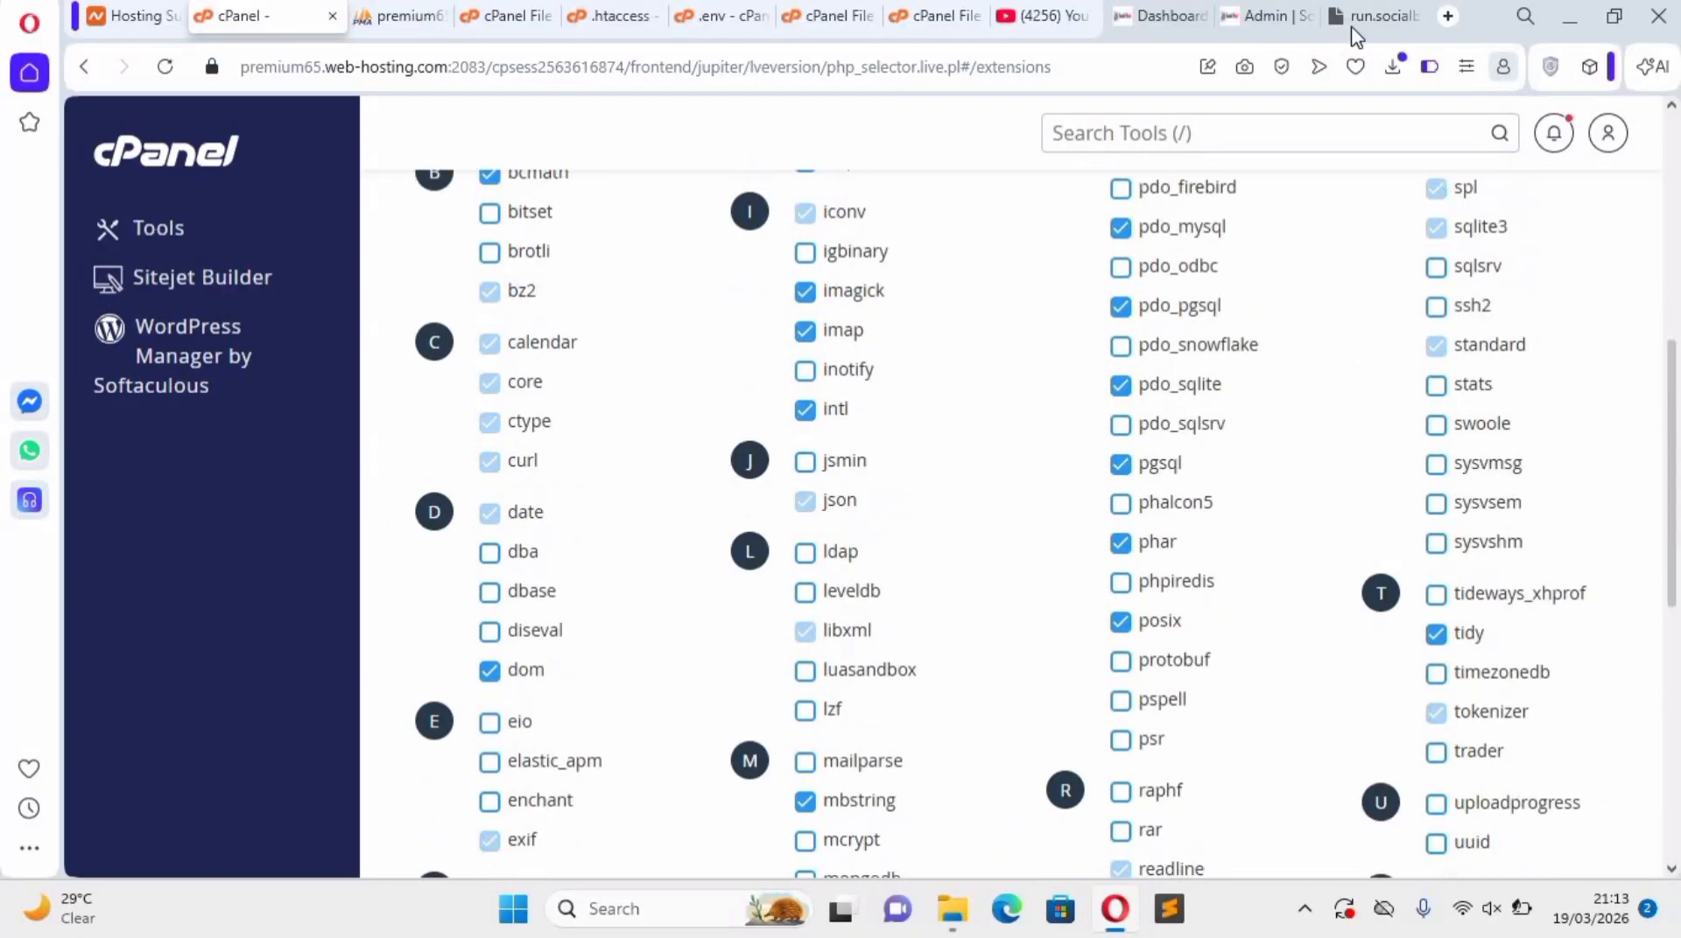
click(1343, 15)
click(163, 79)
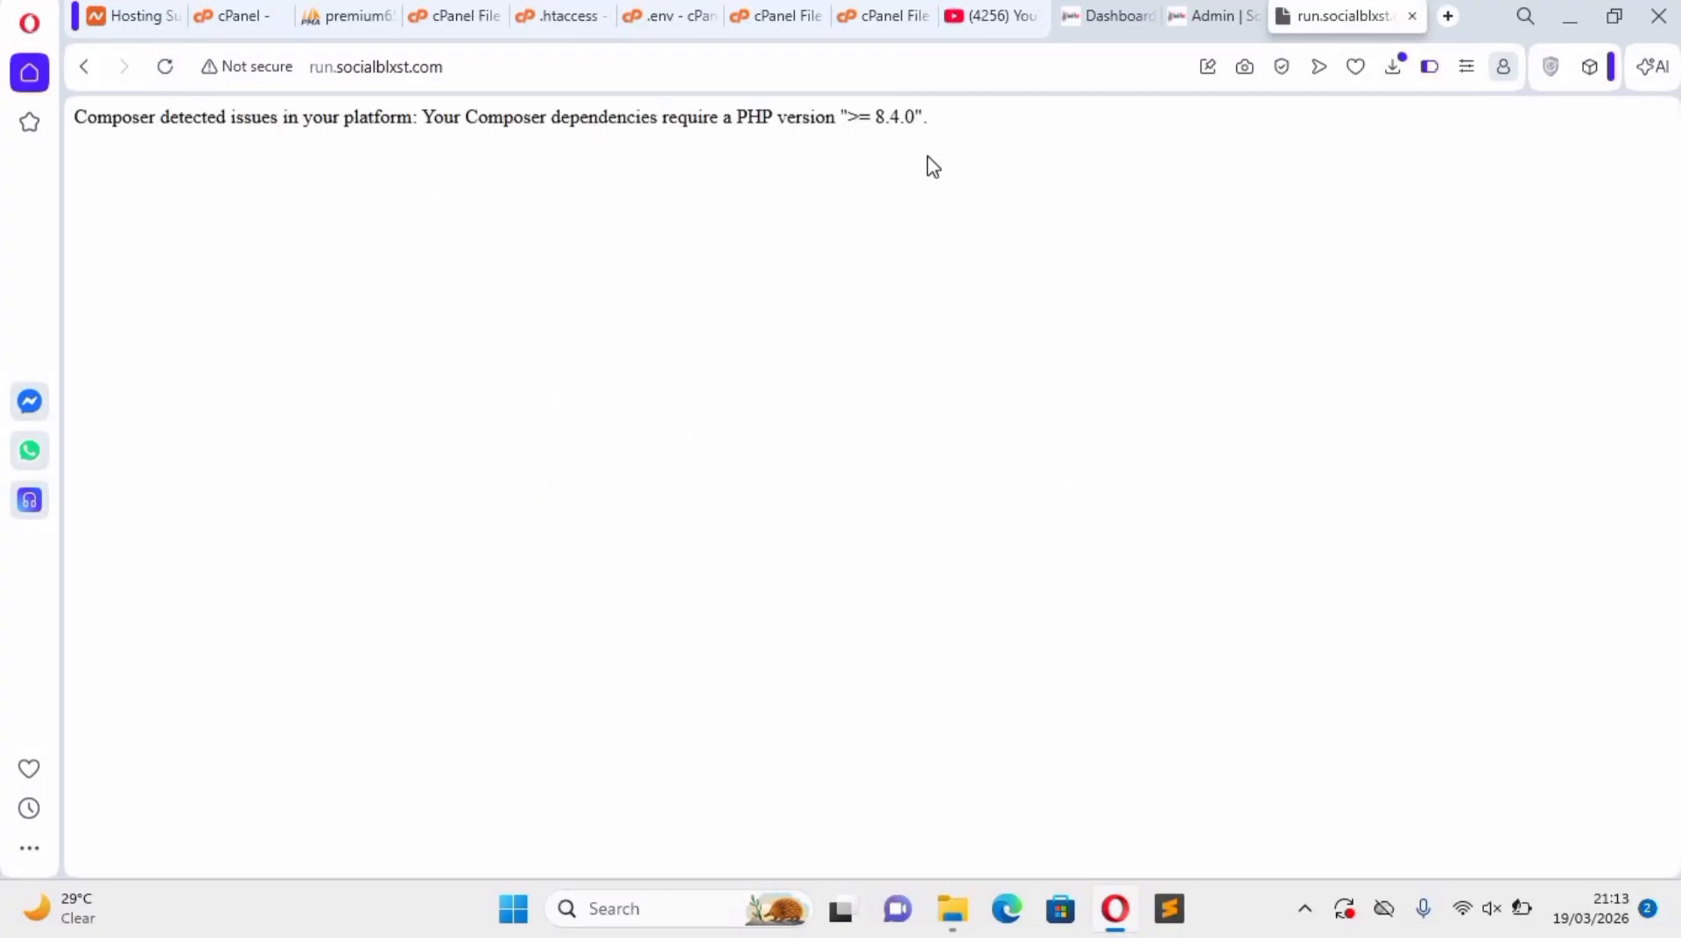
Set the current PHP version to 8.4 in the PHP Selector, apply it, and reload run.socialblxst.com.
click(364, 27)
click(505, 26)
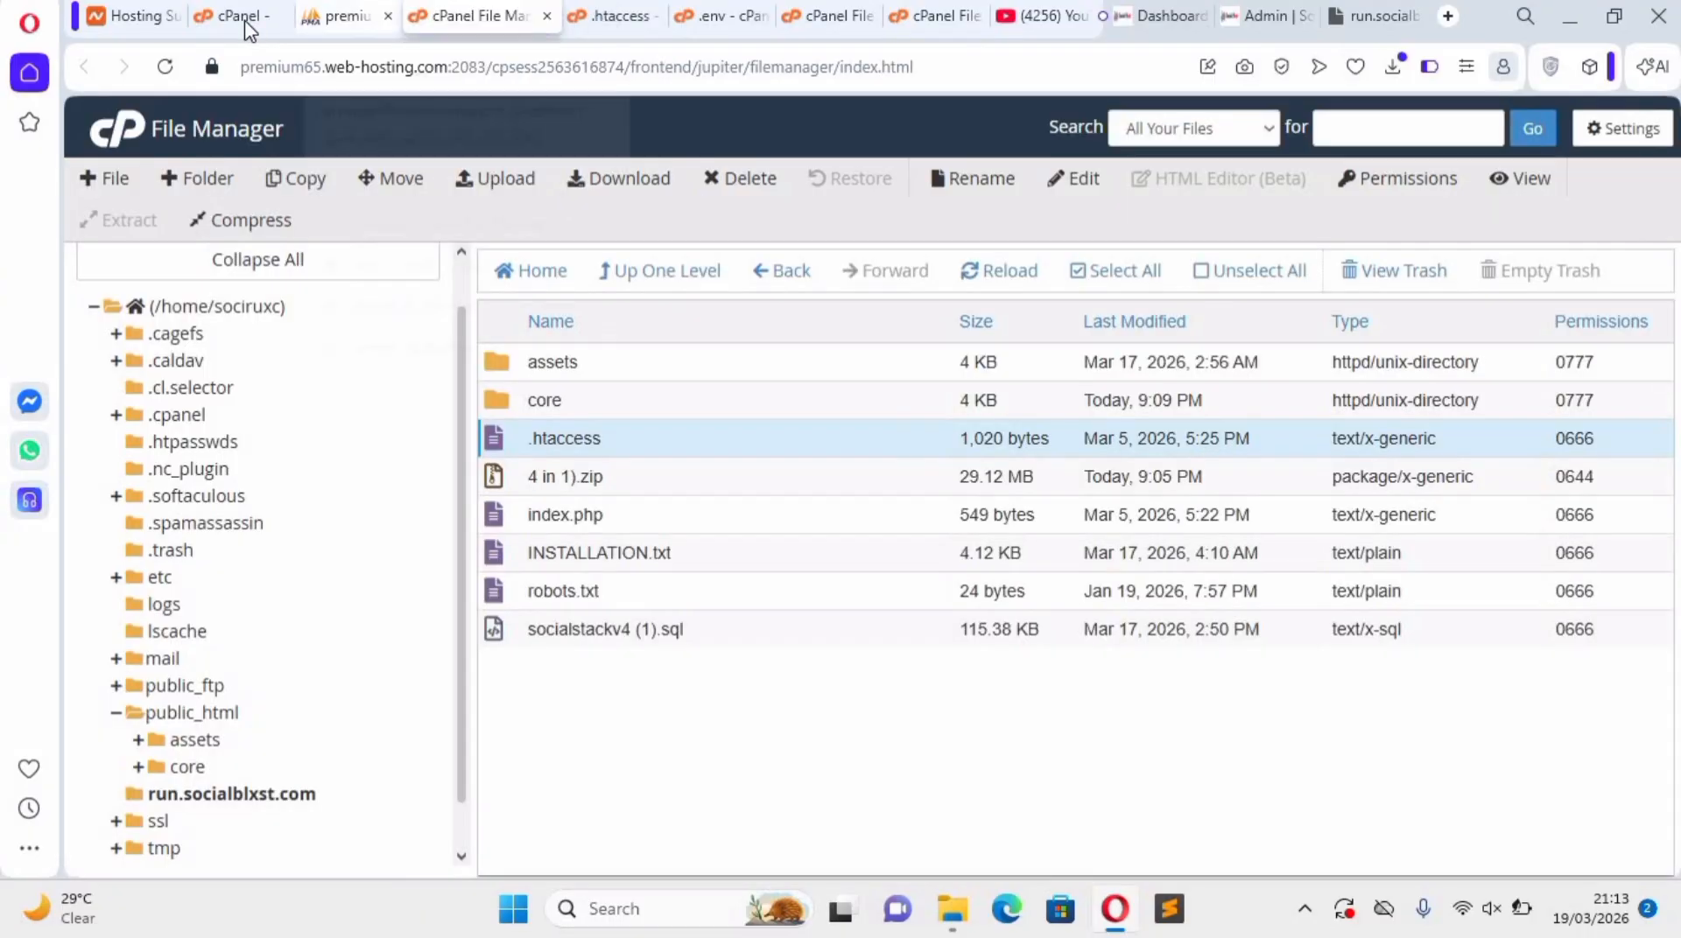
key(ctrl+Tab)
click(948, 599)
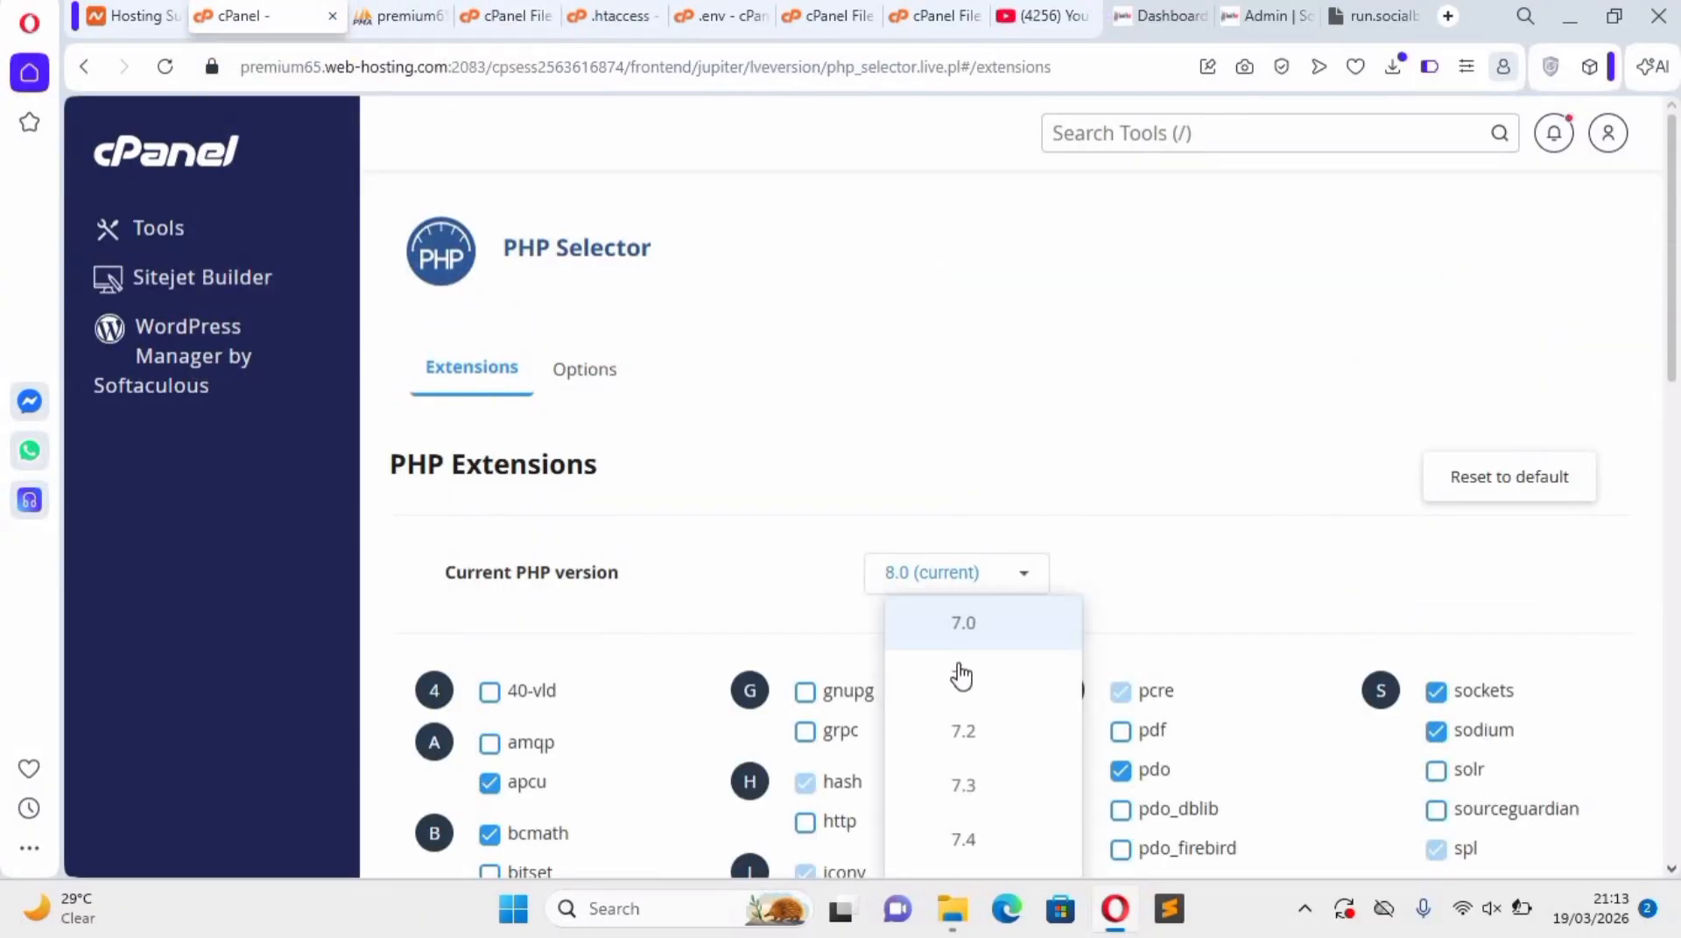
scroll(966, 709, down, 4)
click(970, 741)
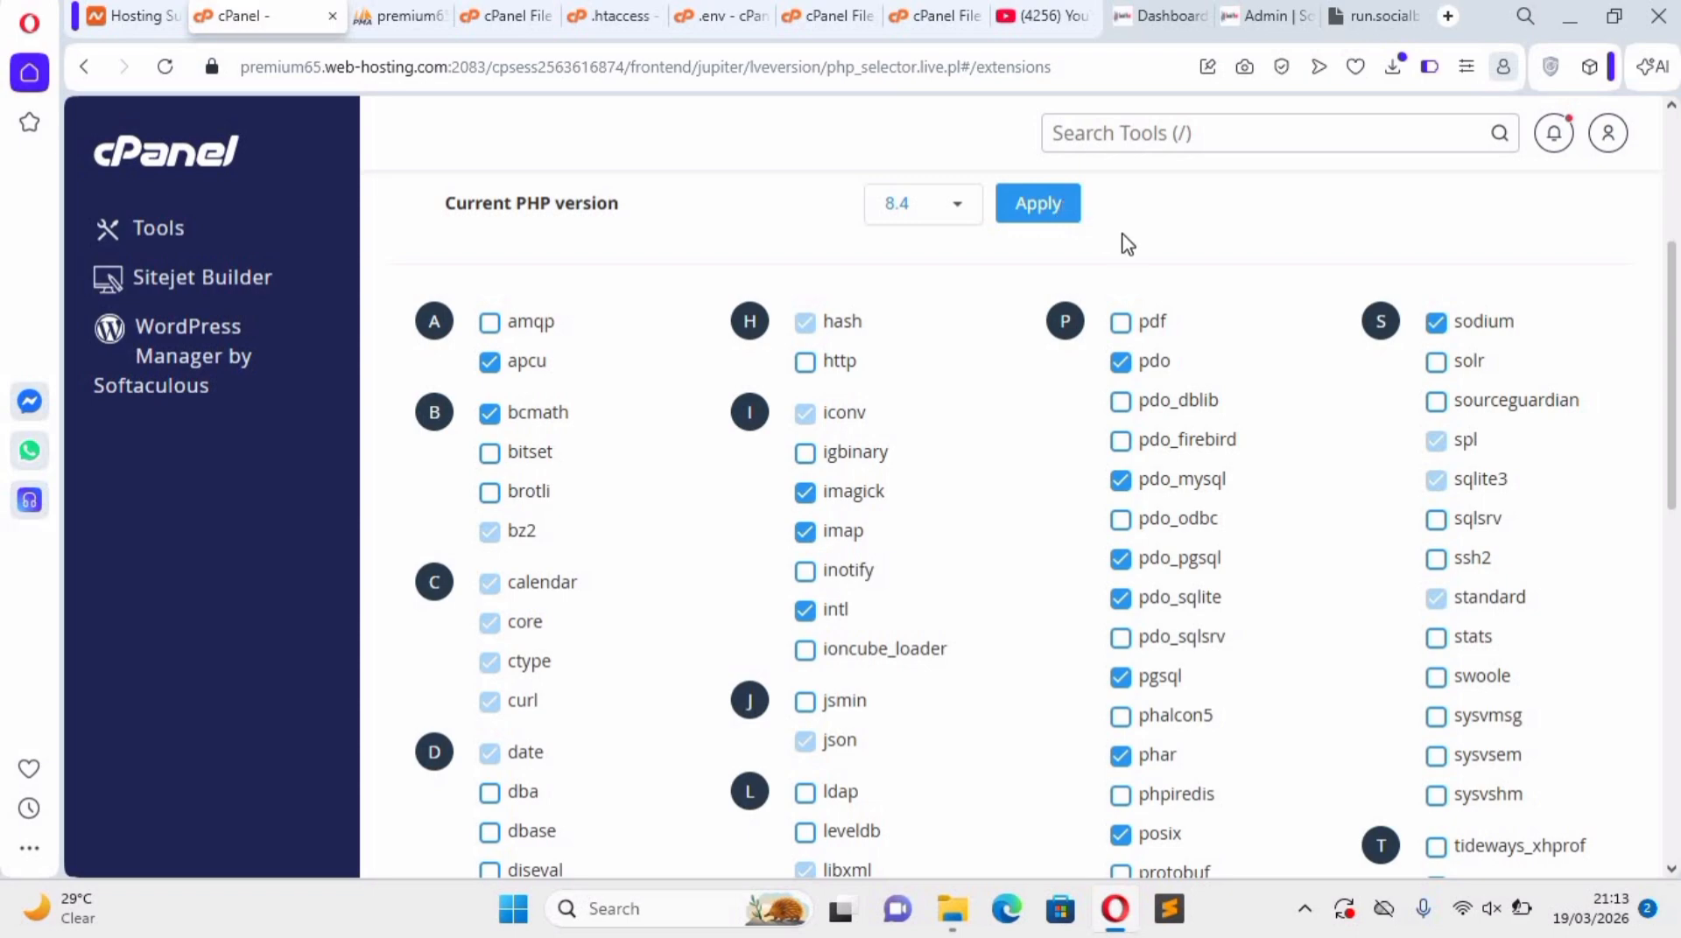
scroll(1129, 245, up, 4)
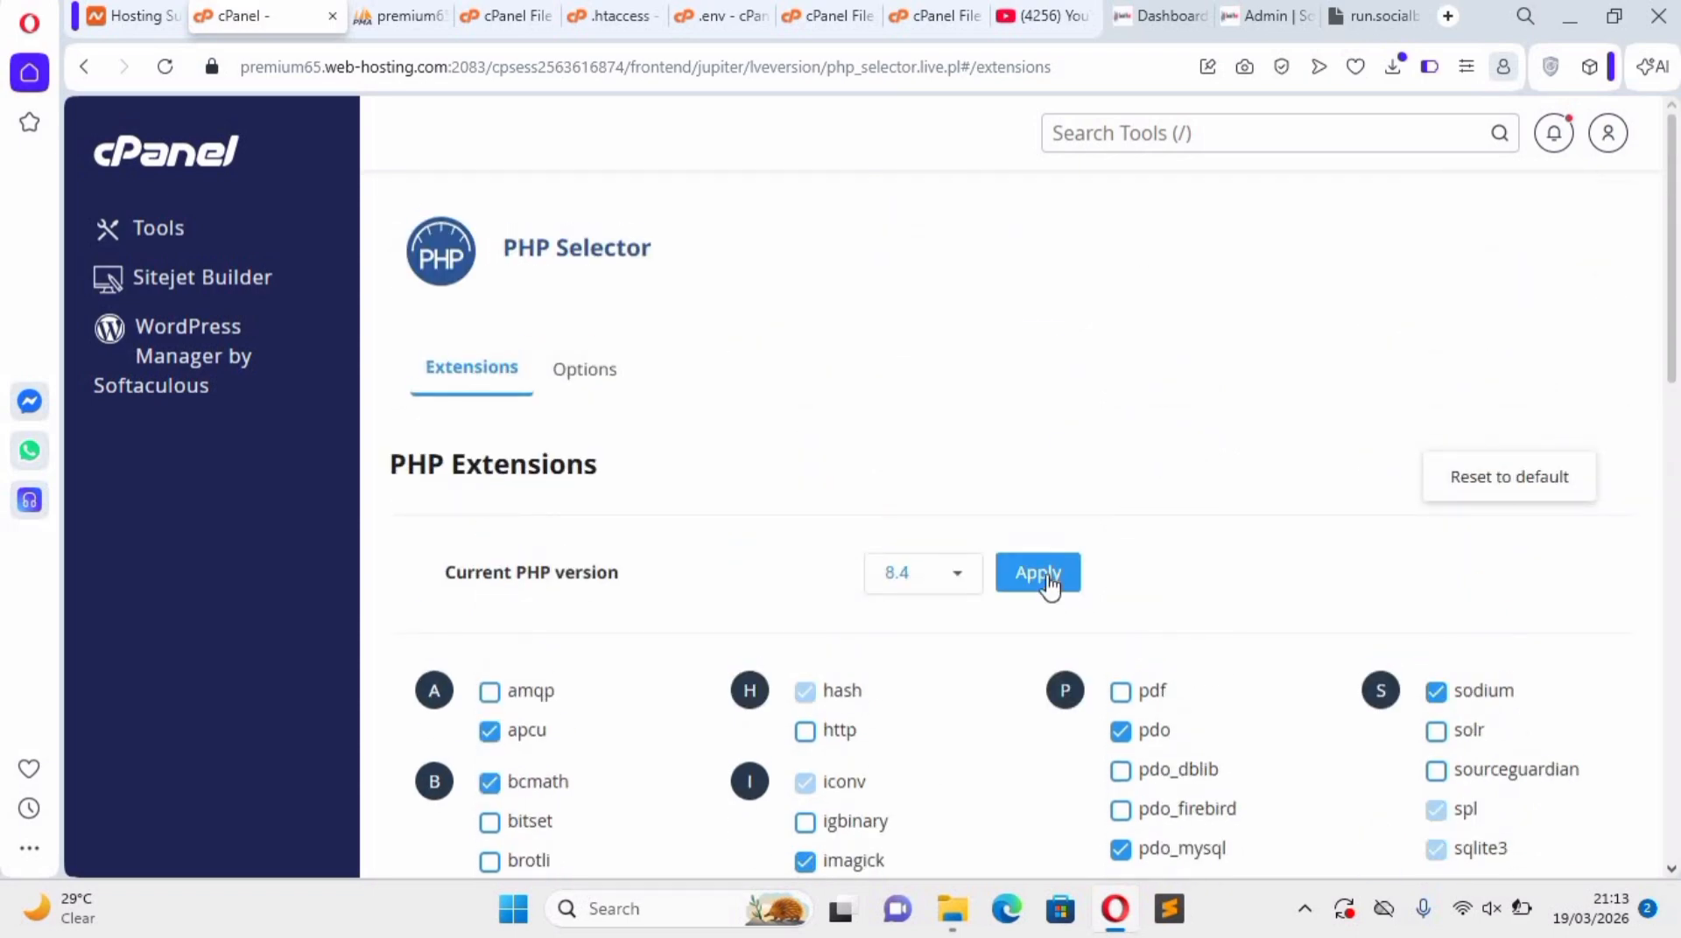
click(1379, 18)
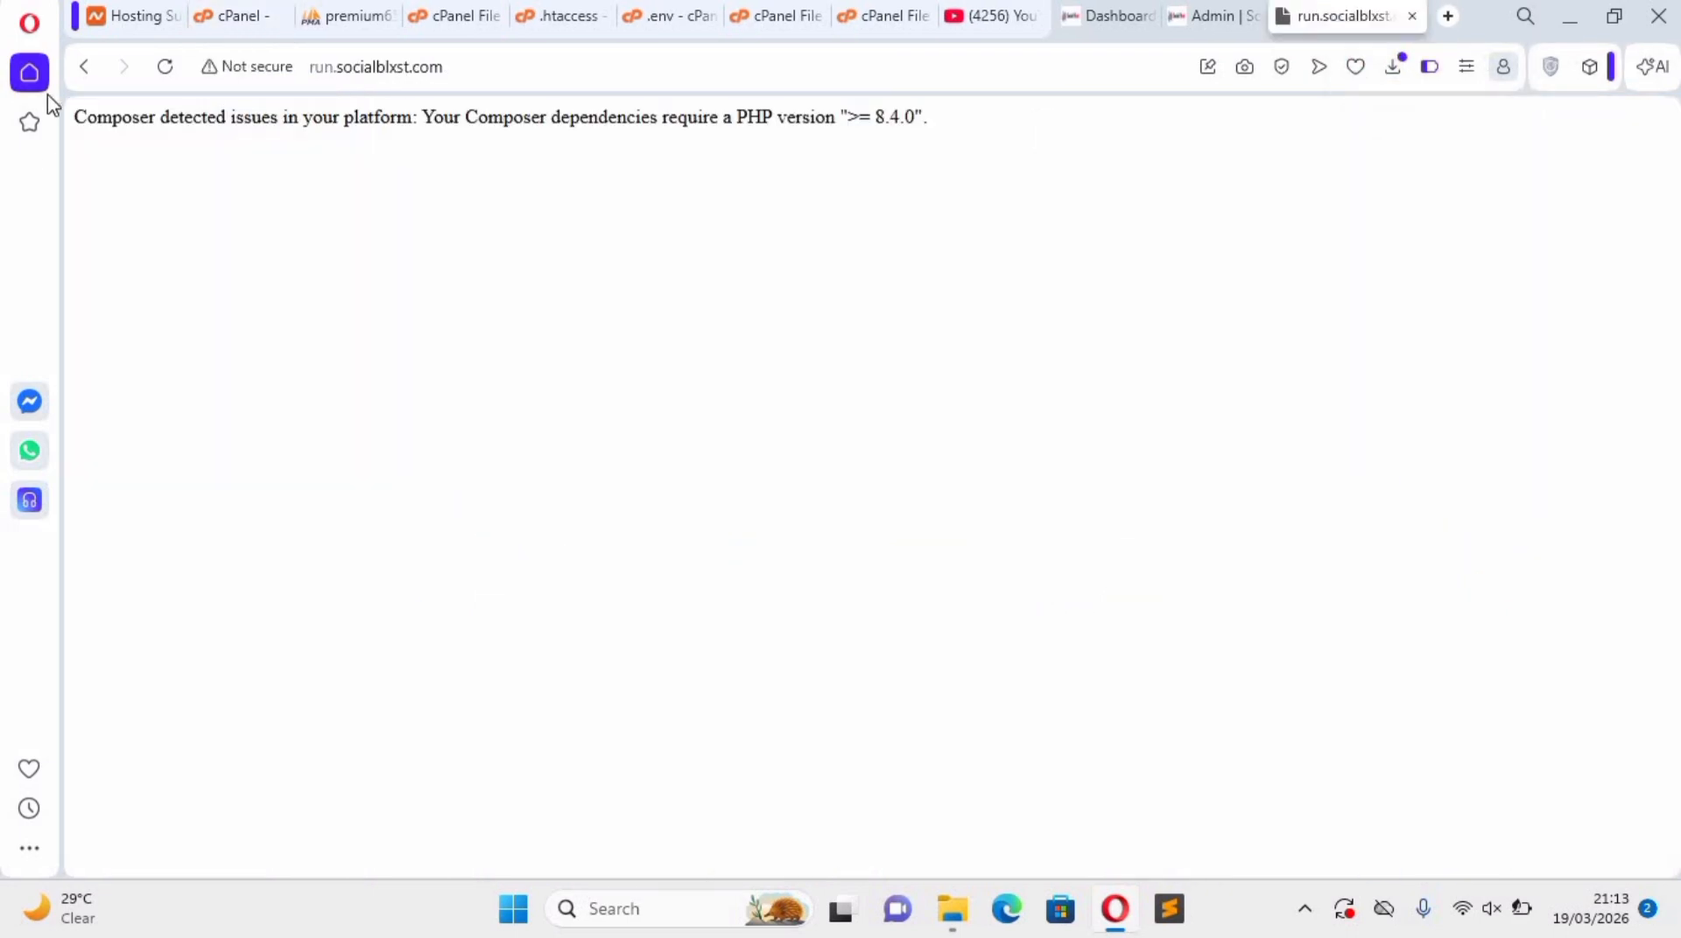
key(F5)
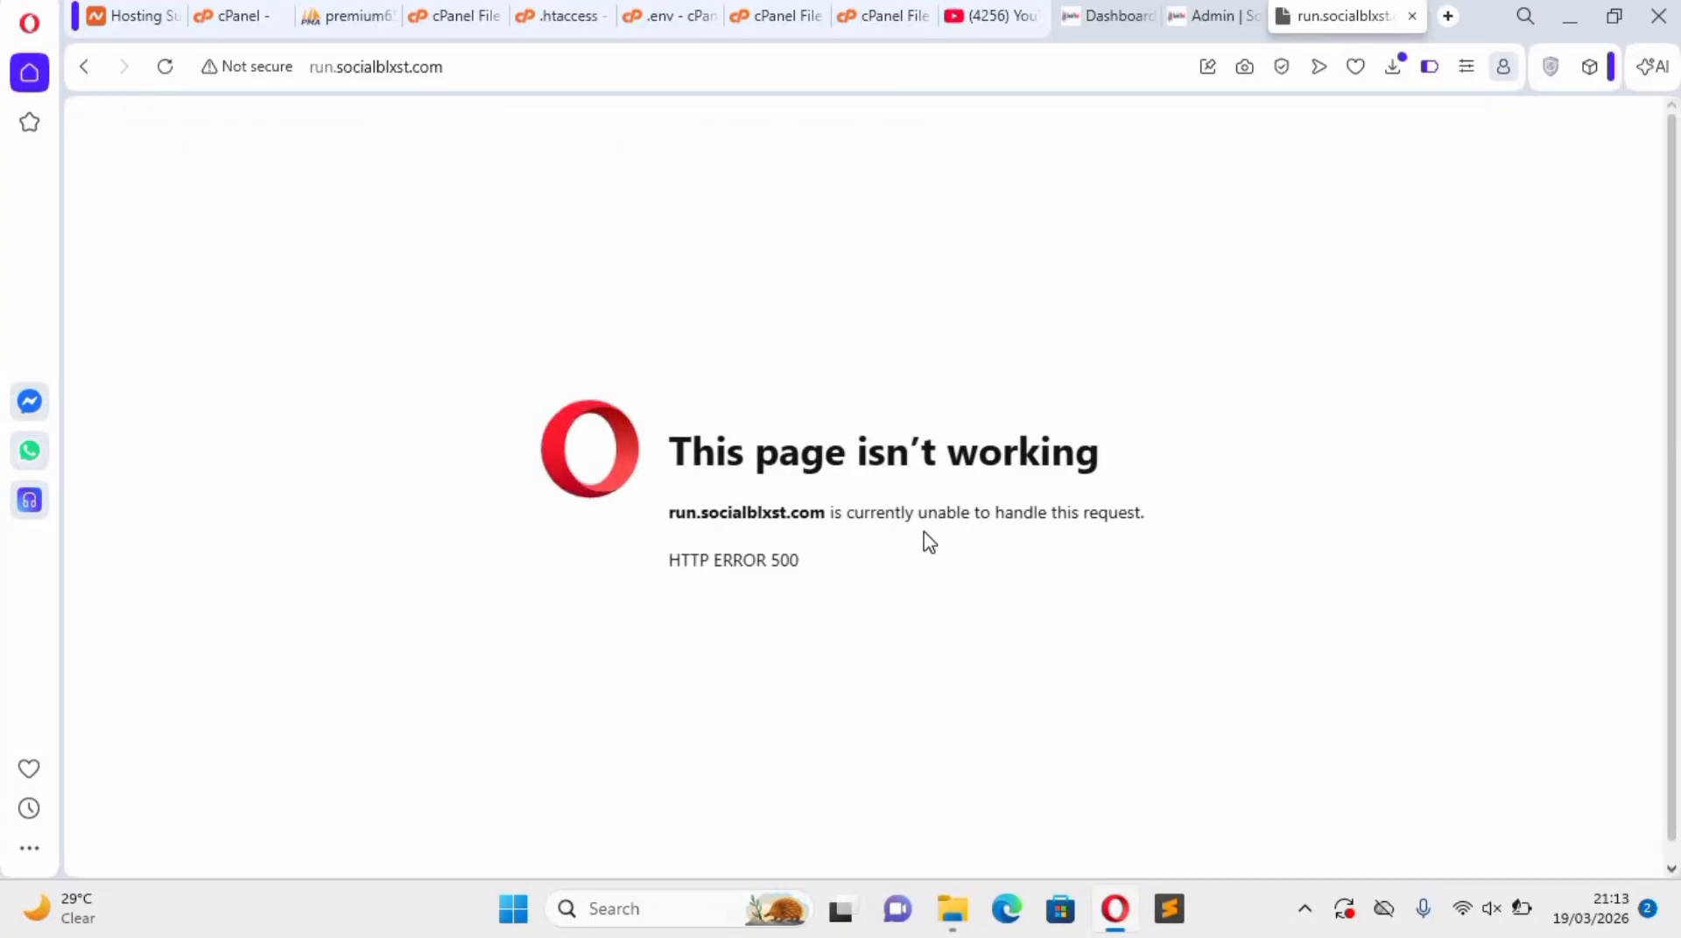
Return to the run.socialblxst.com folder in File Manager and open its .htaccess file for editing.
click(375, 16)
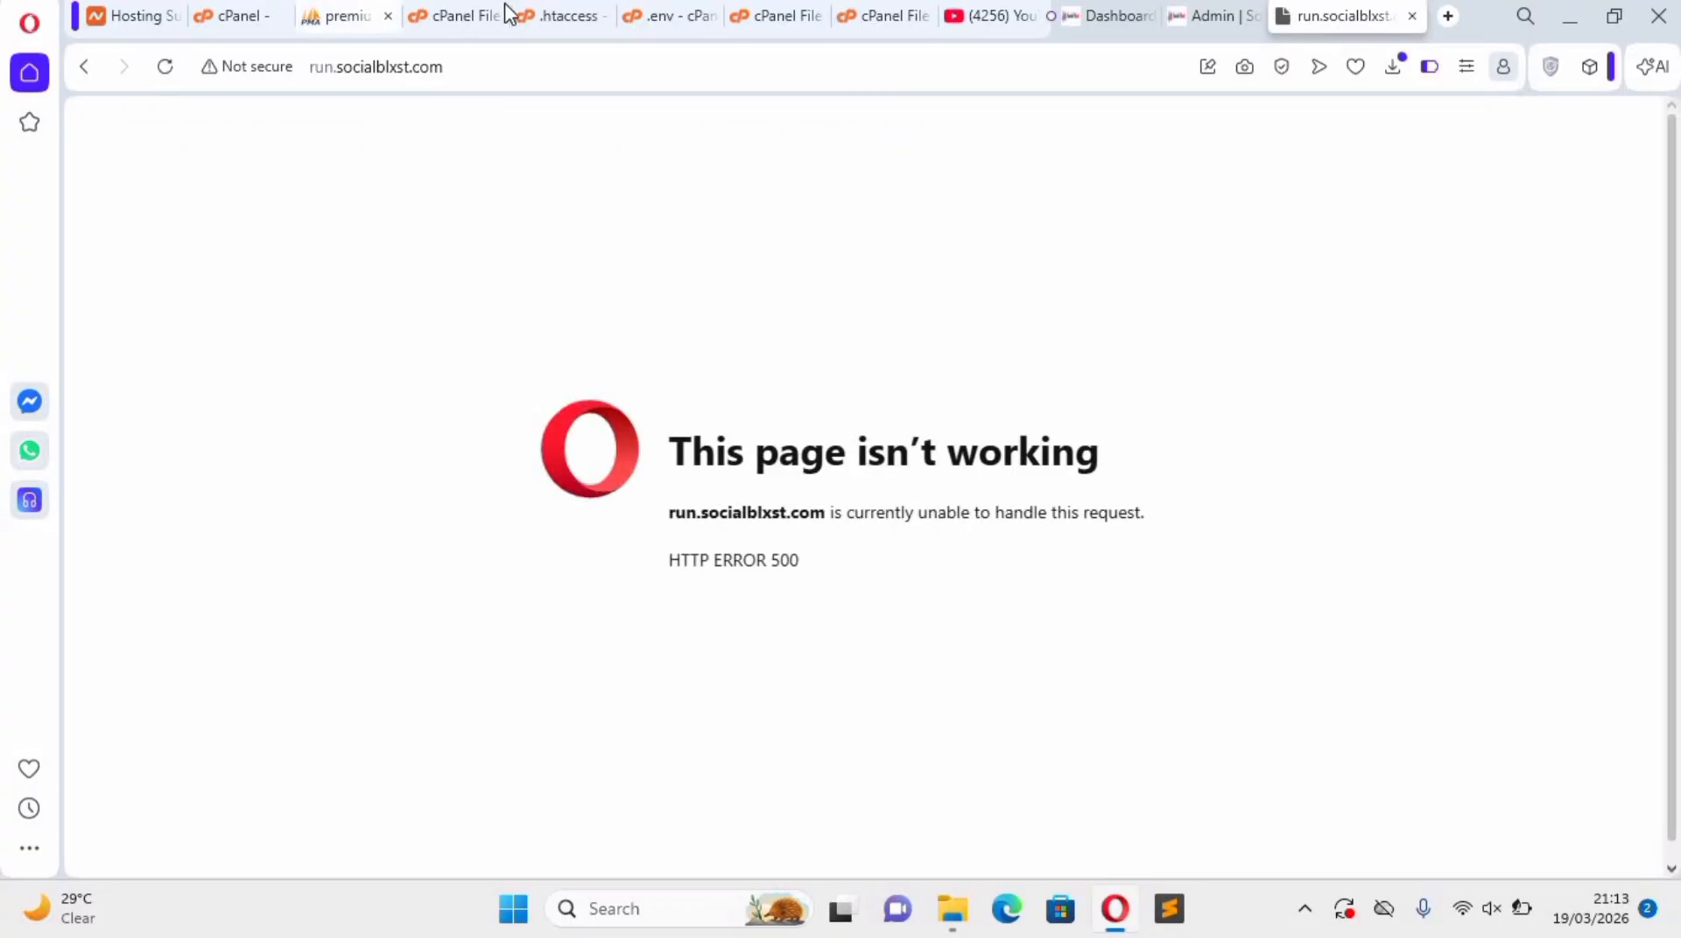
click(524, 18)
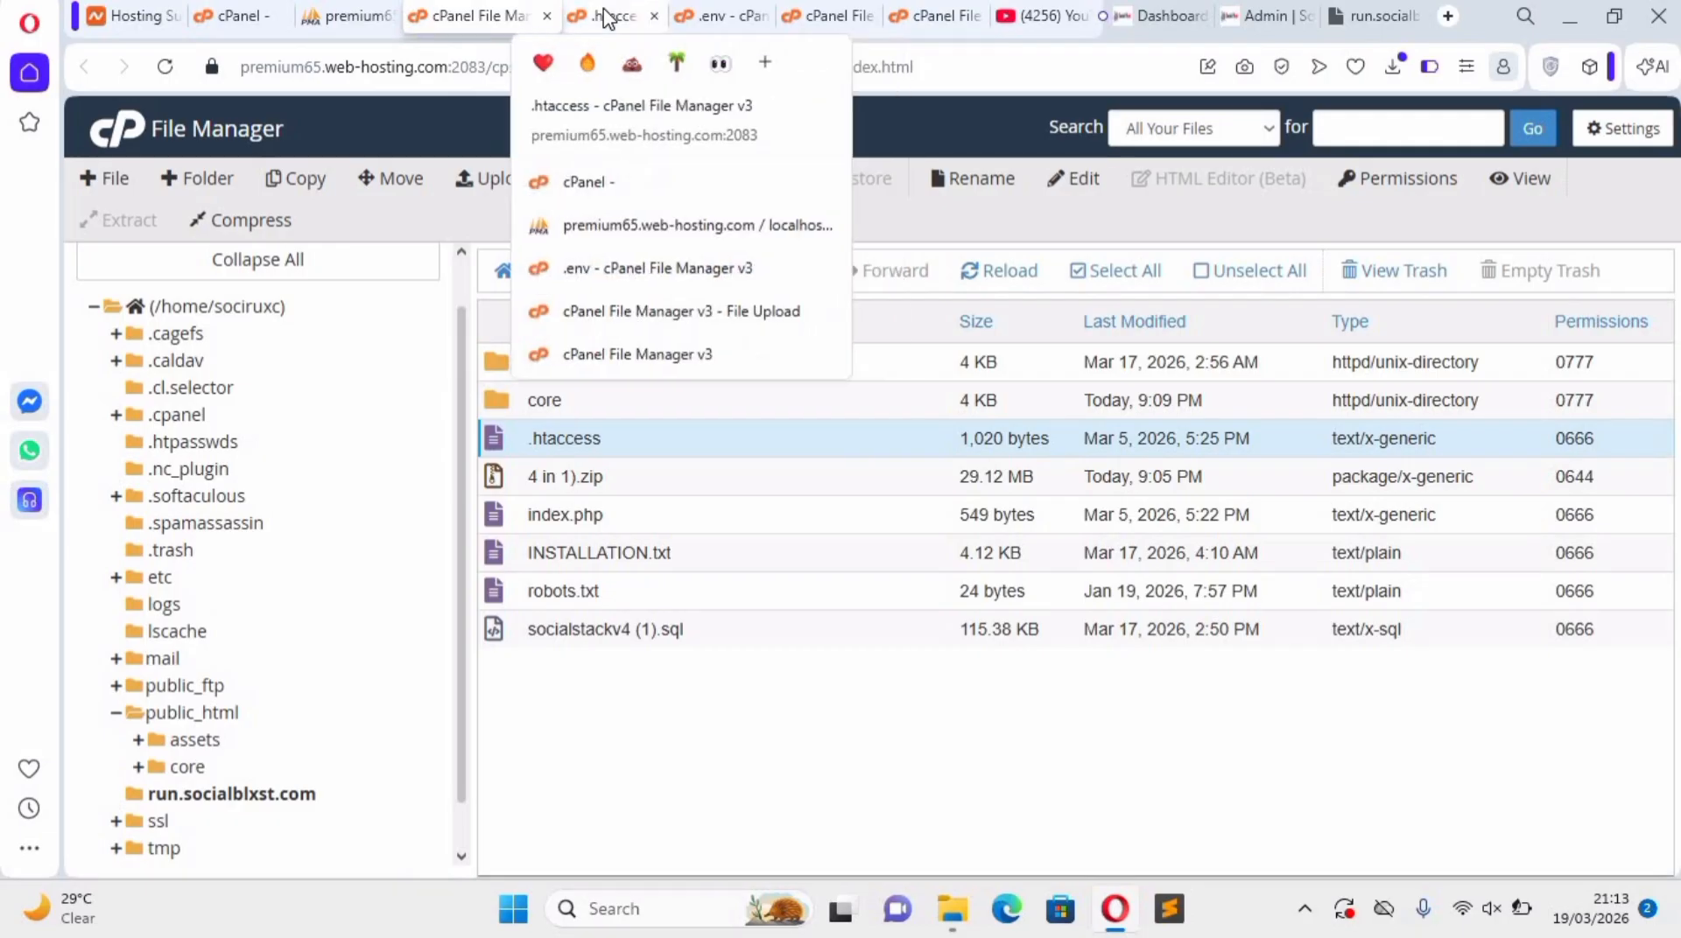
click(604, 18)
click(710, 28)
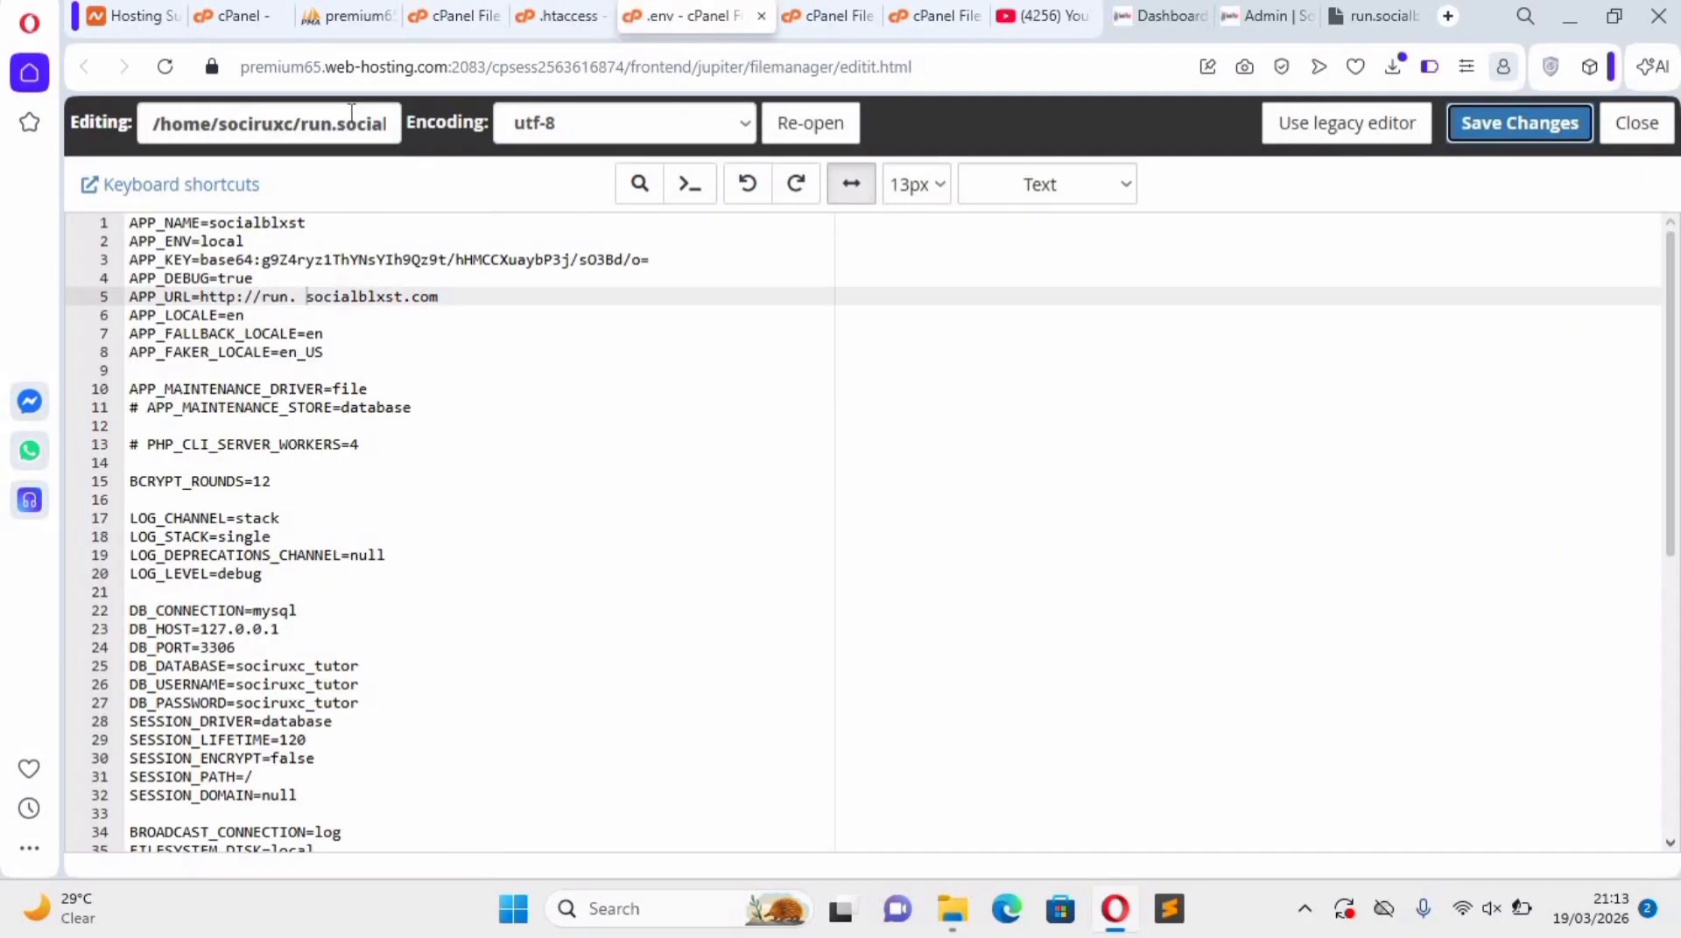
click(442, 19)
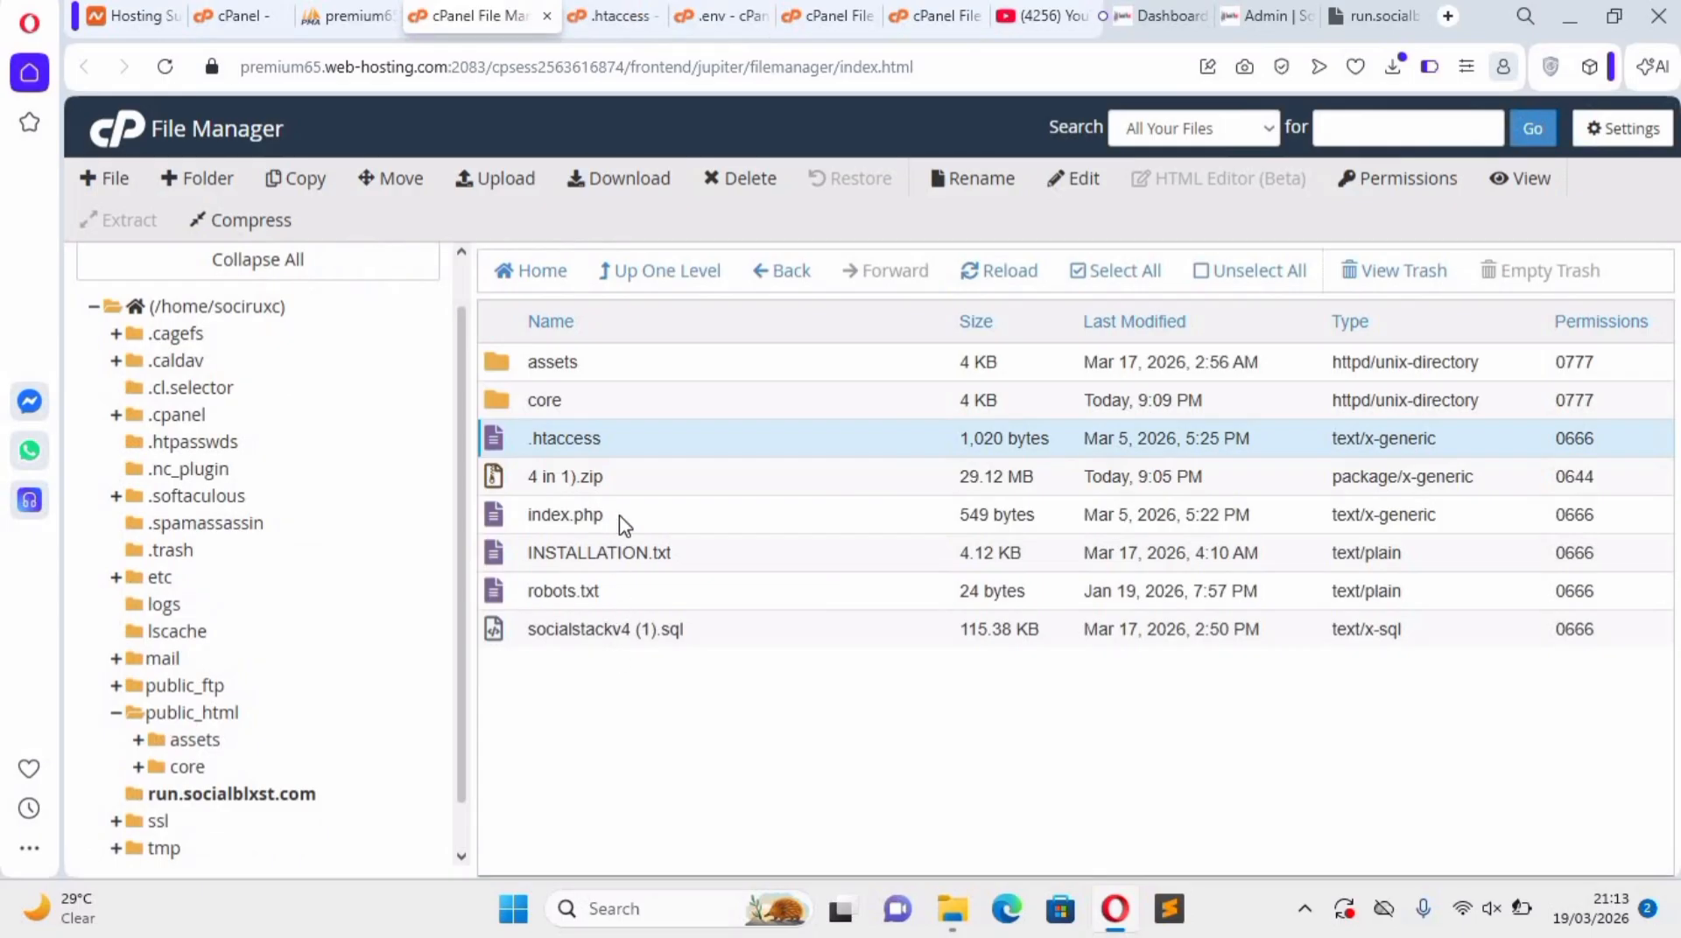
right_click(551, 511)
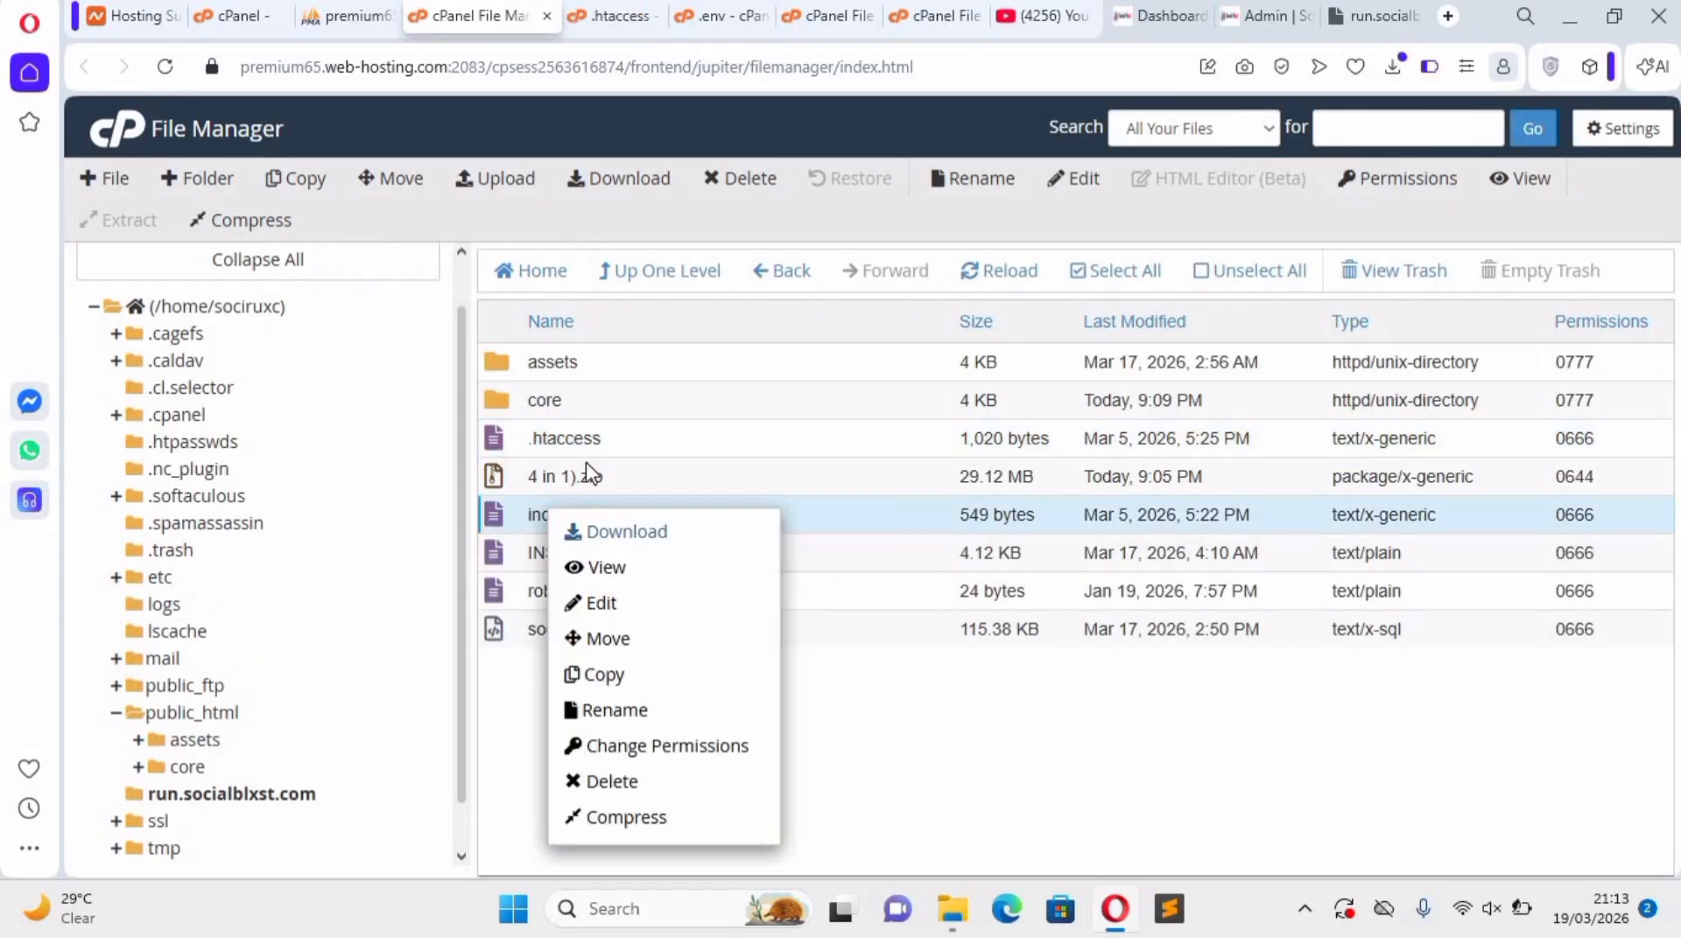
click(592, 471)
click(570, 431)
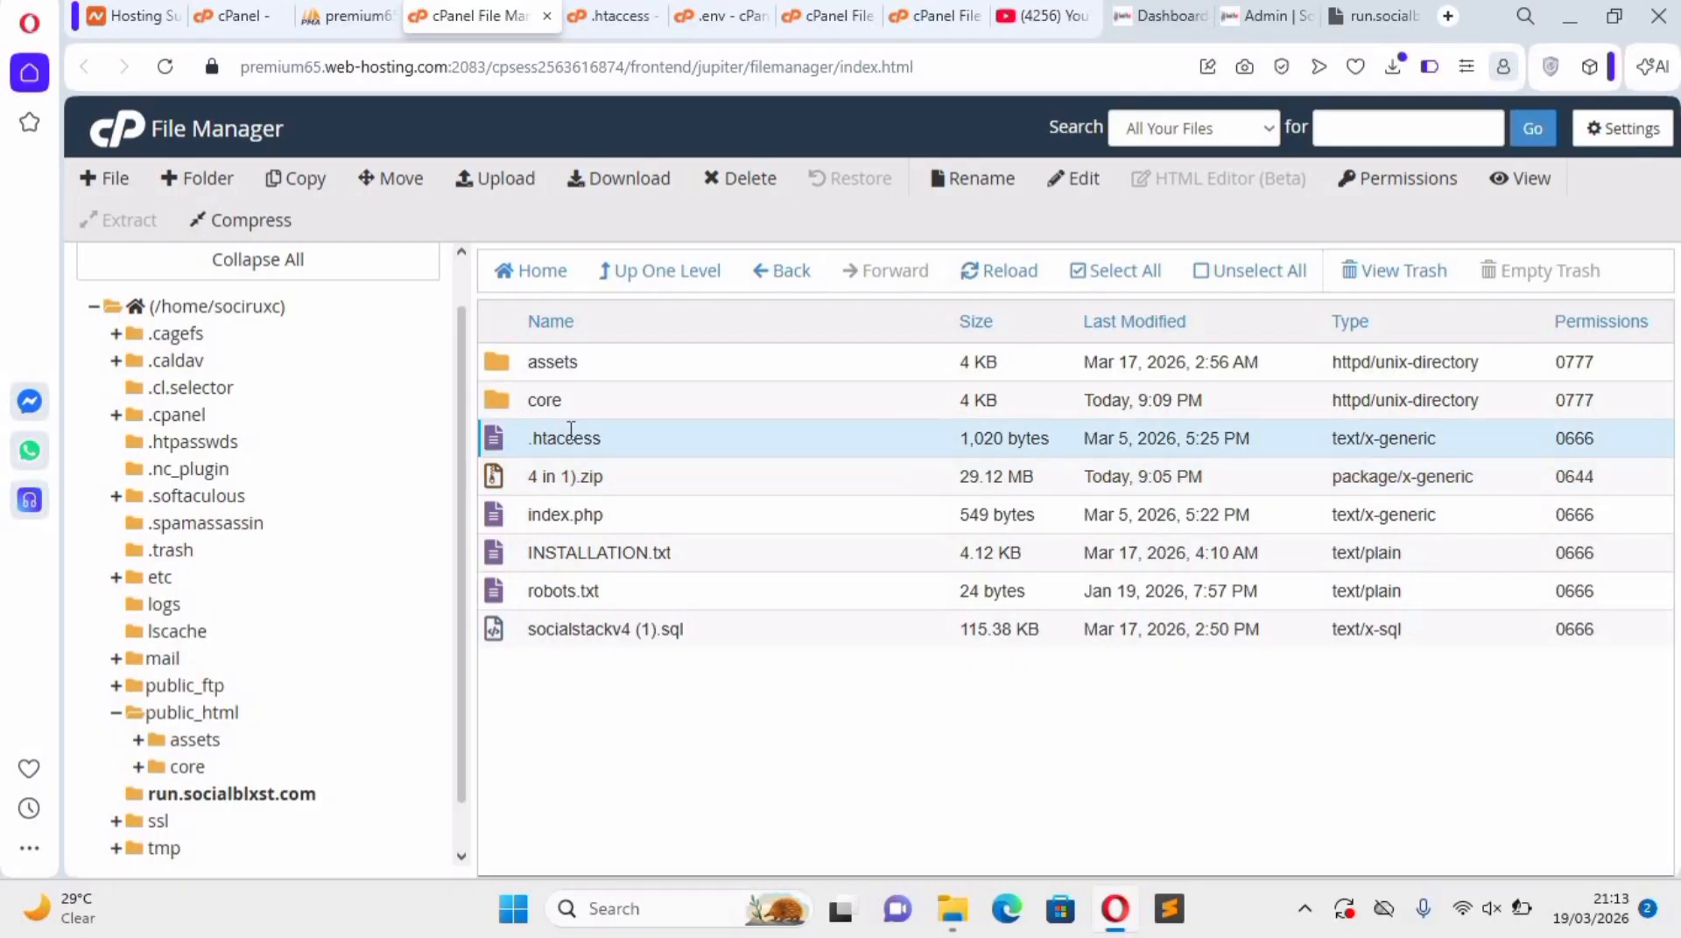
right_click(570, 442)
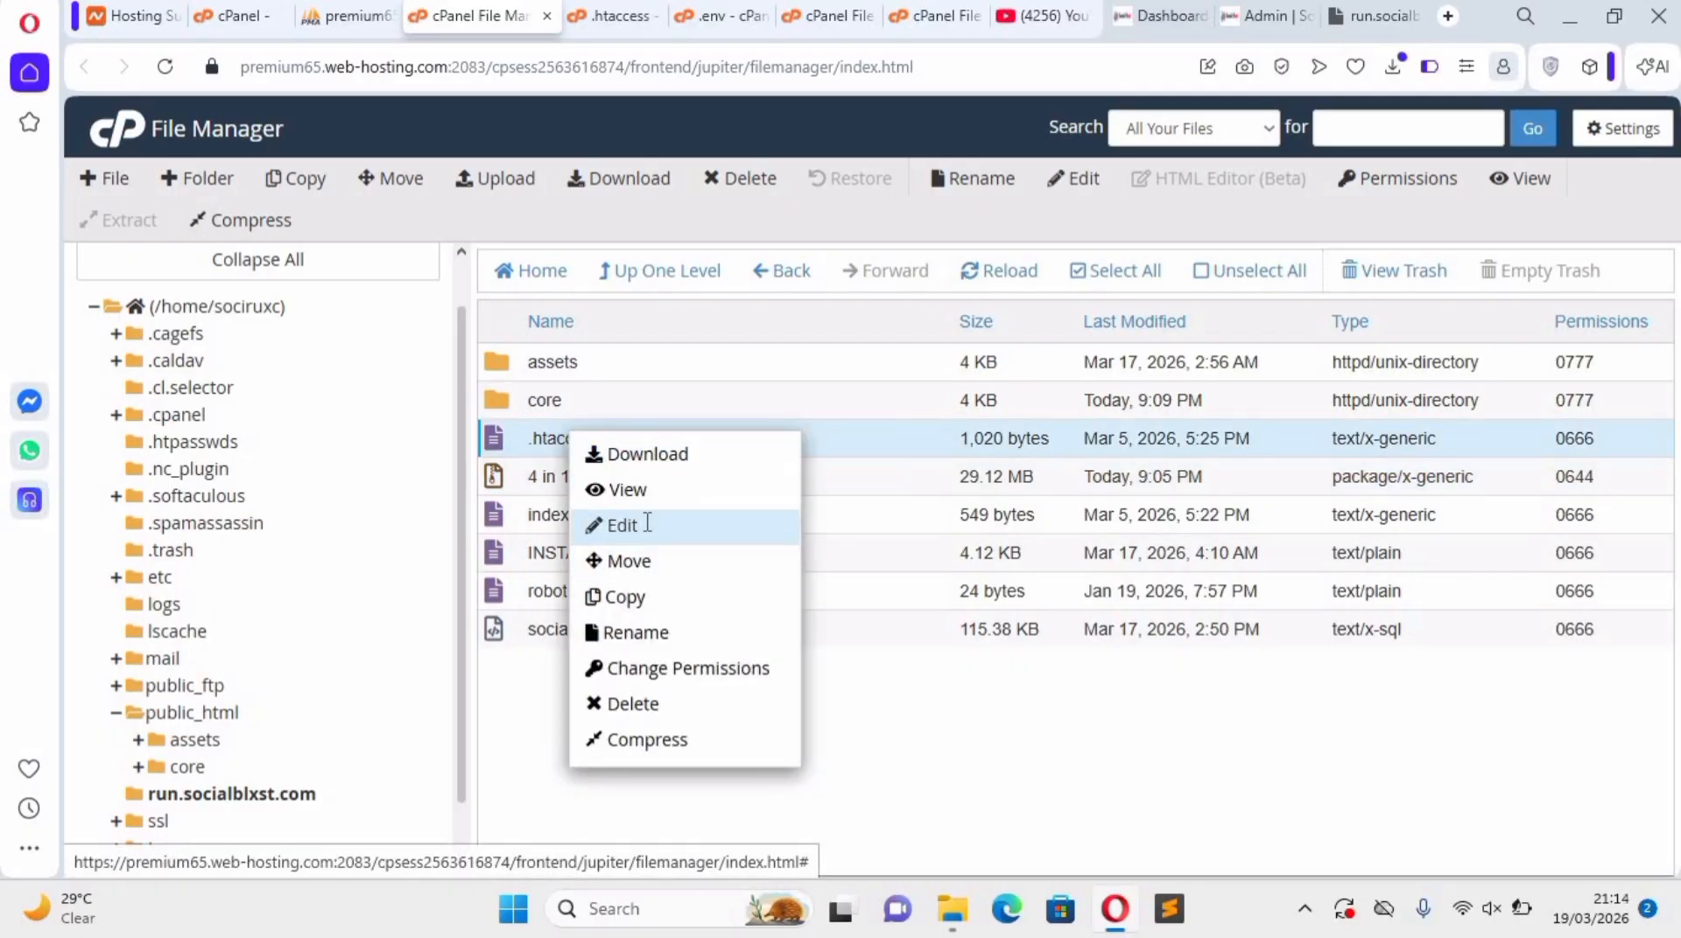
click(652, 525)
Delete the blank line above RewriteEngine On in .htaccess and save the file.
click(1091, 678)
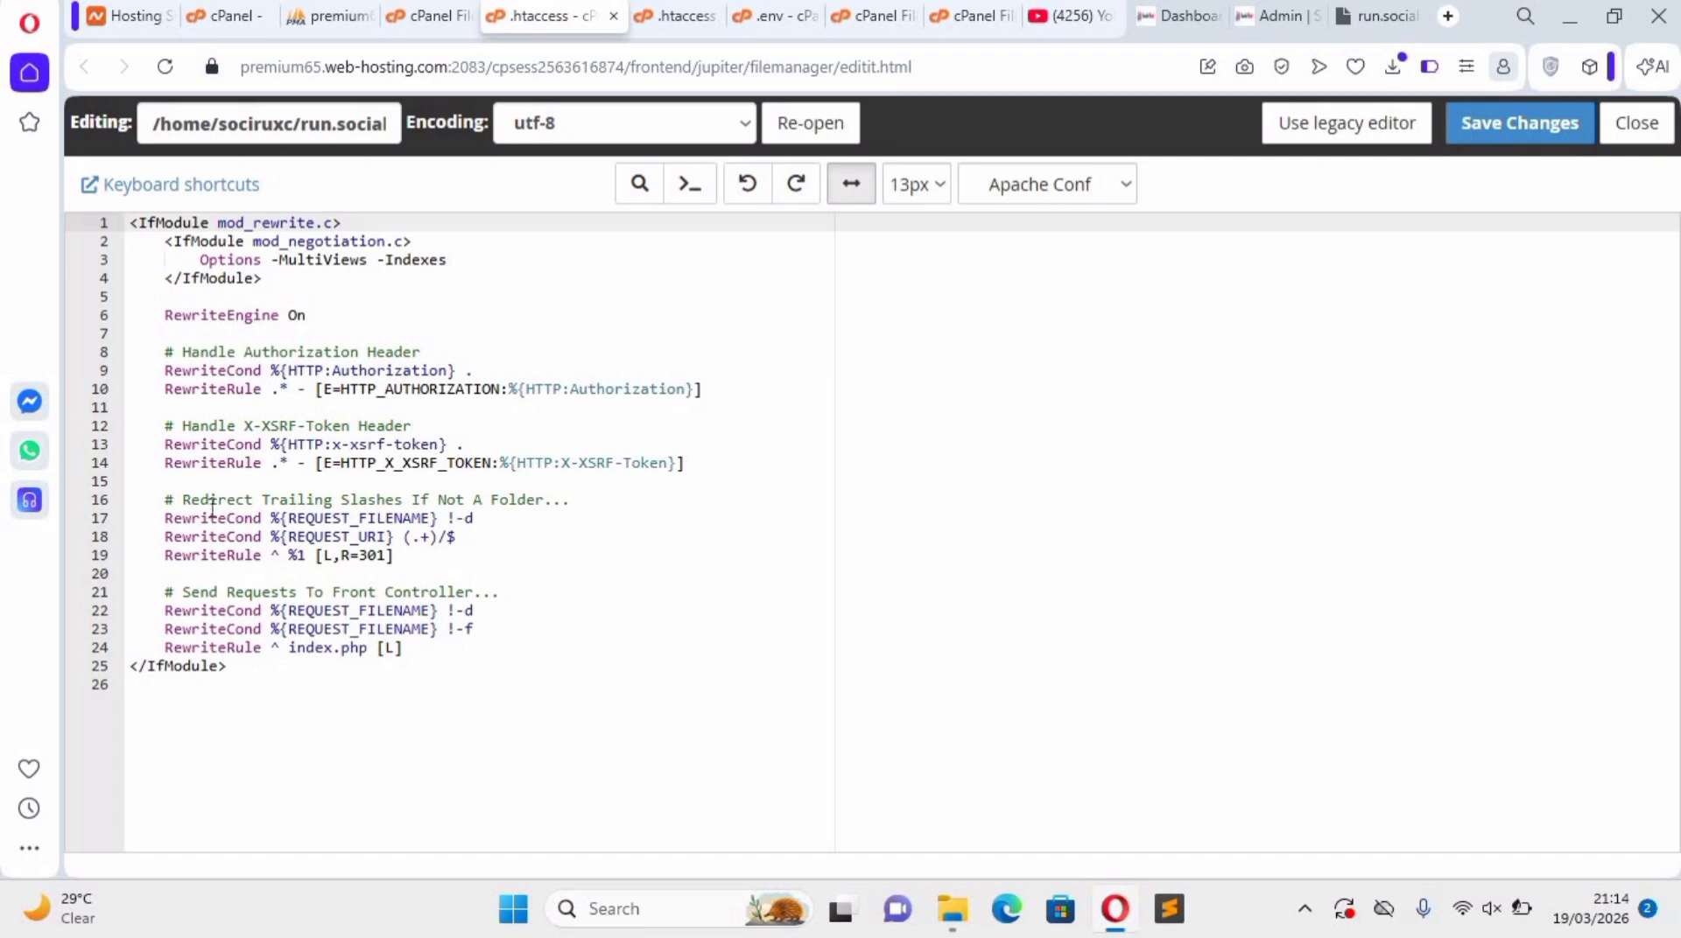
key(ctrl+End)
click(305, 298)
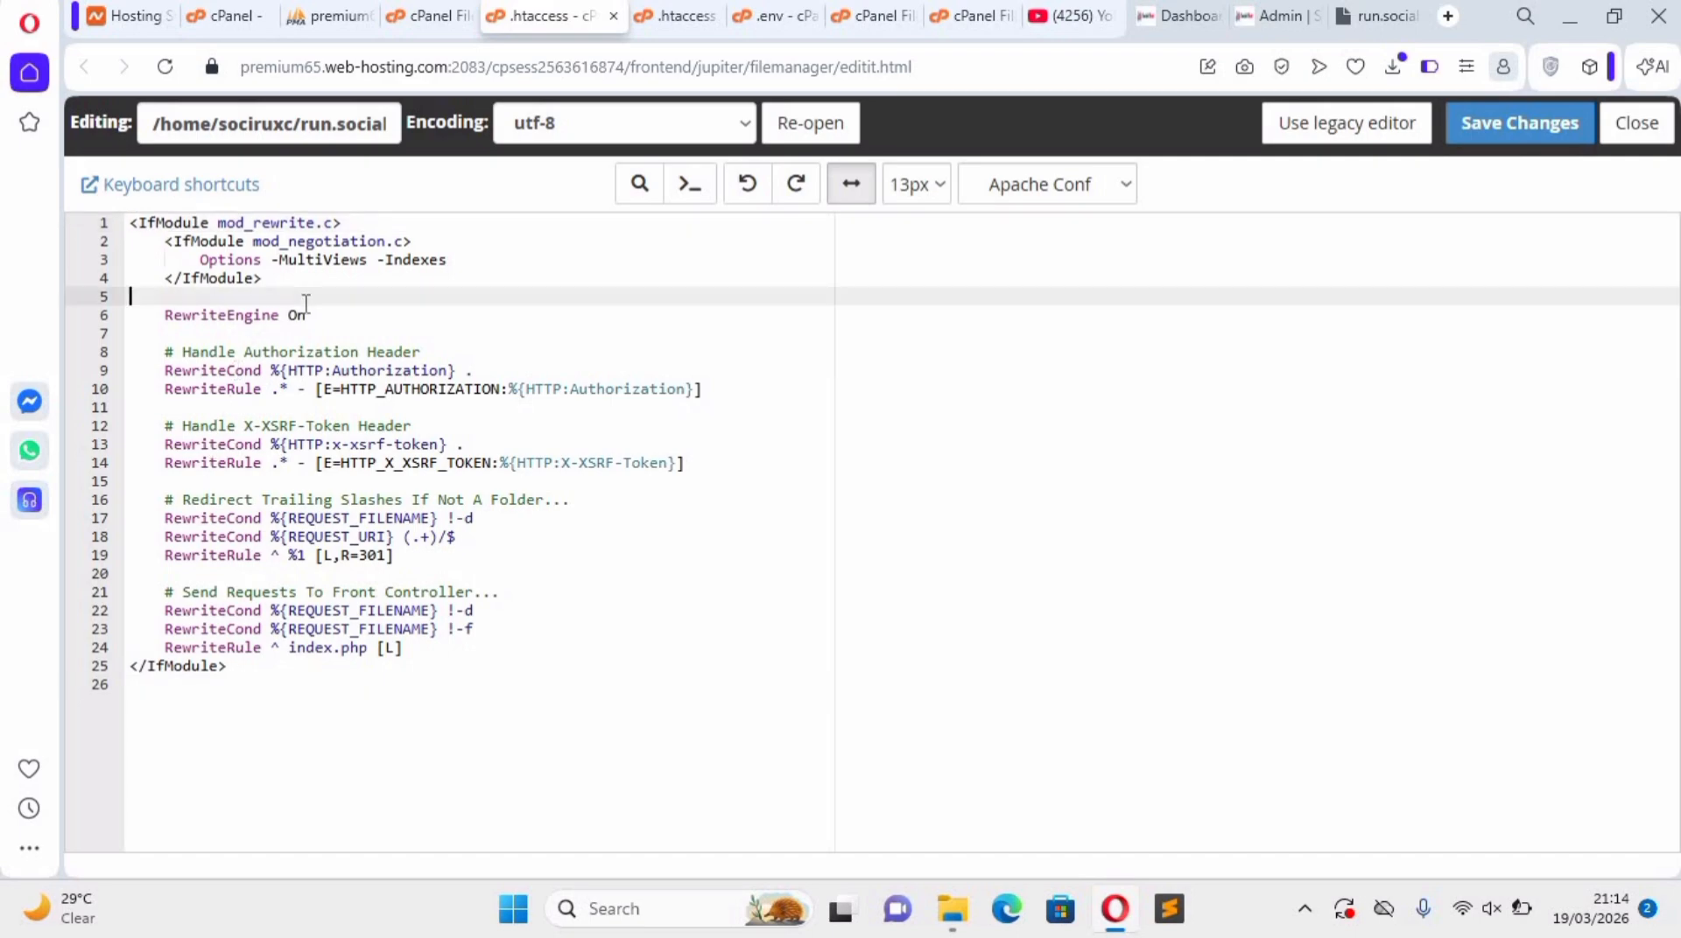
key(BackSpace)
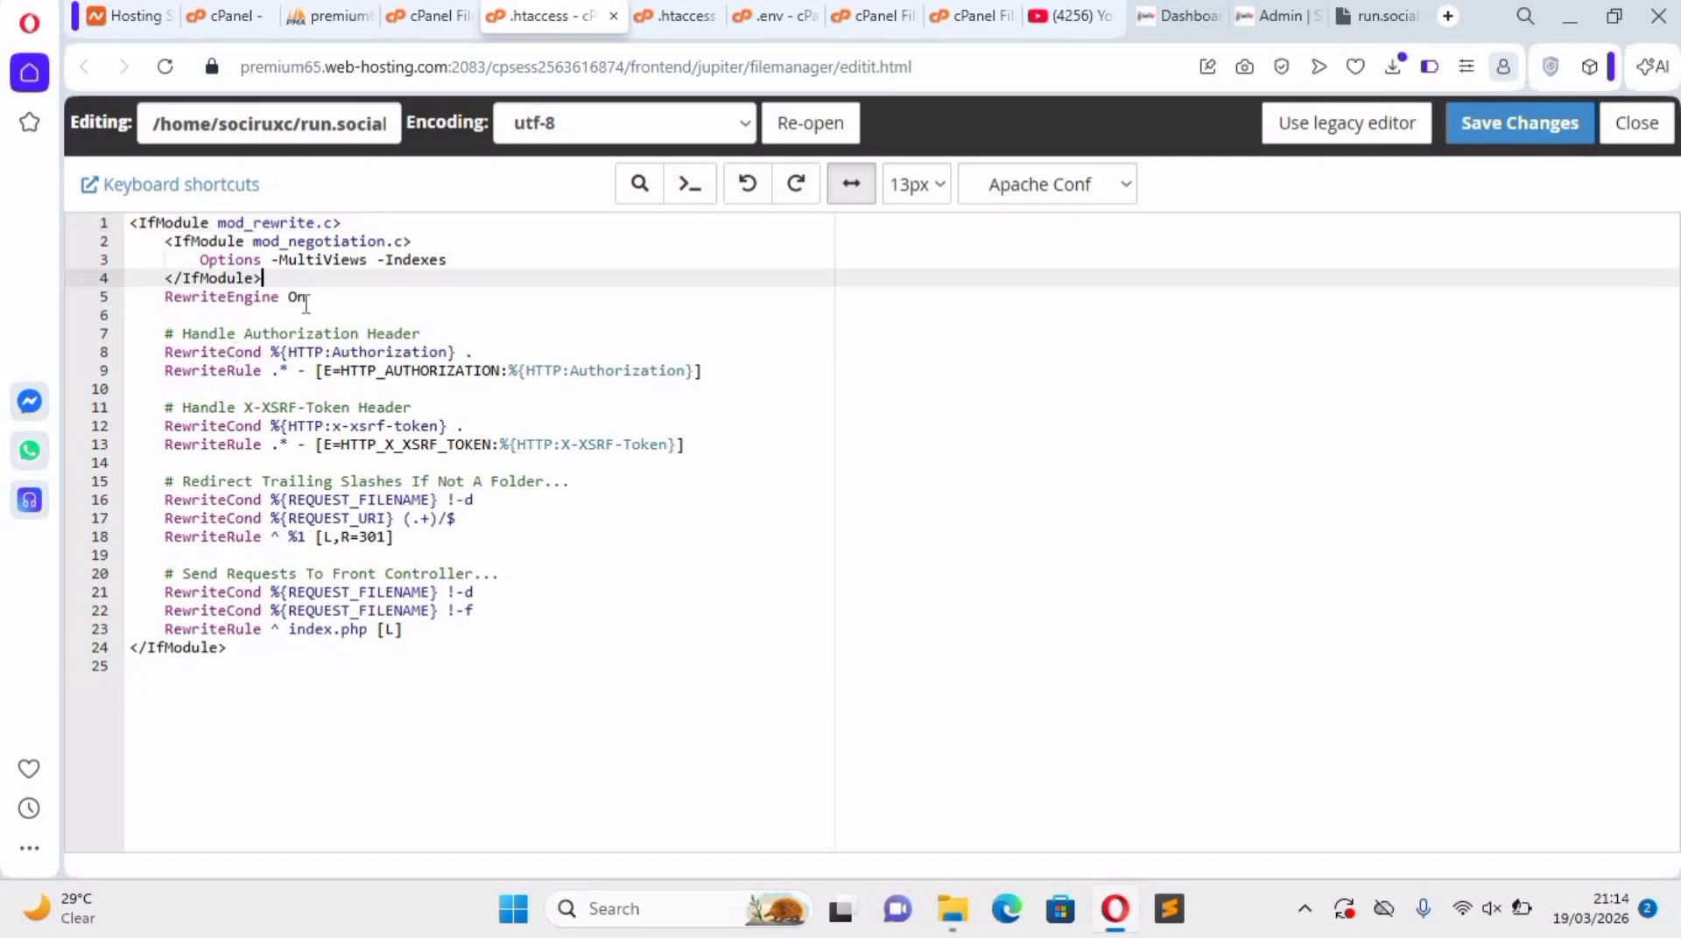
click(238, 388)
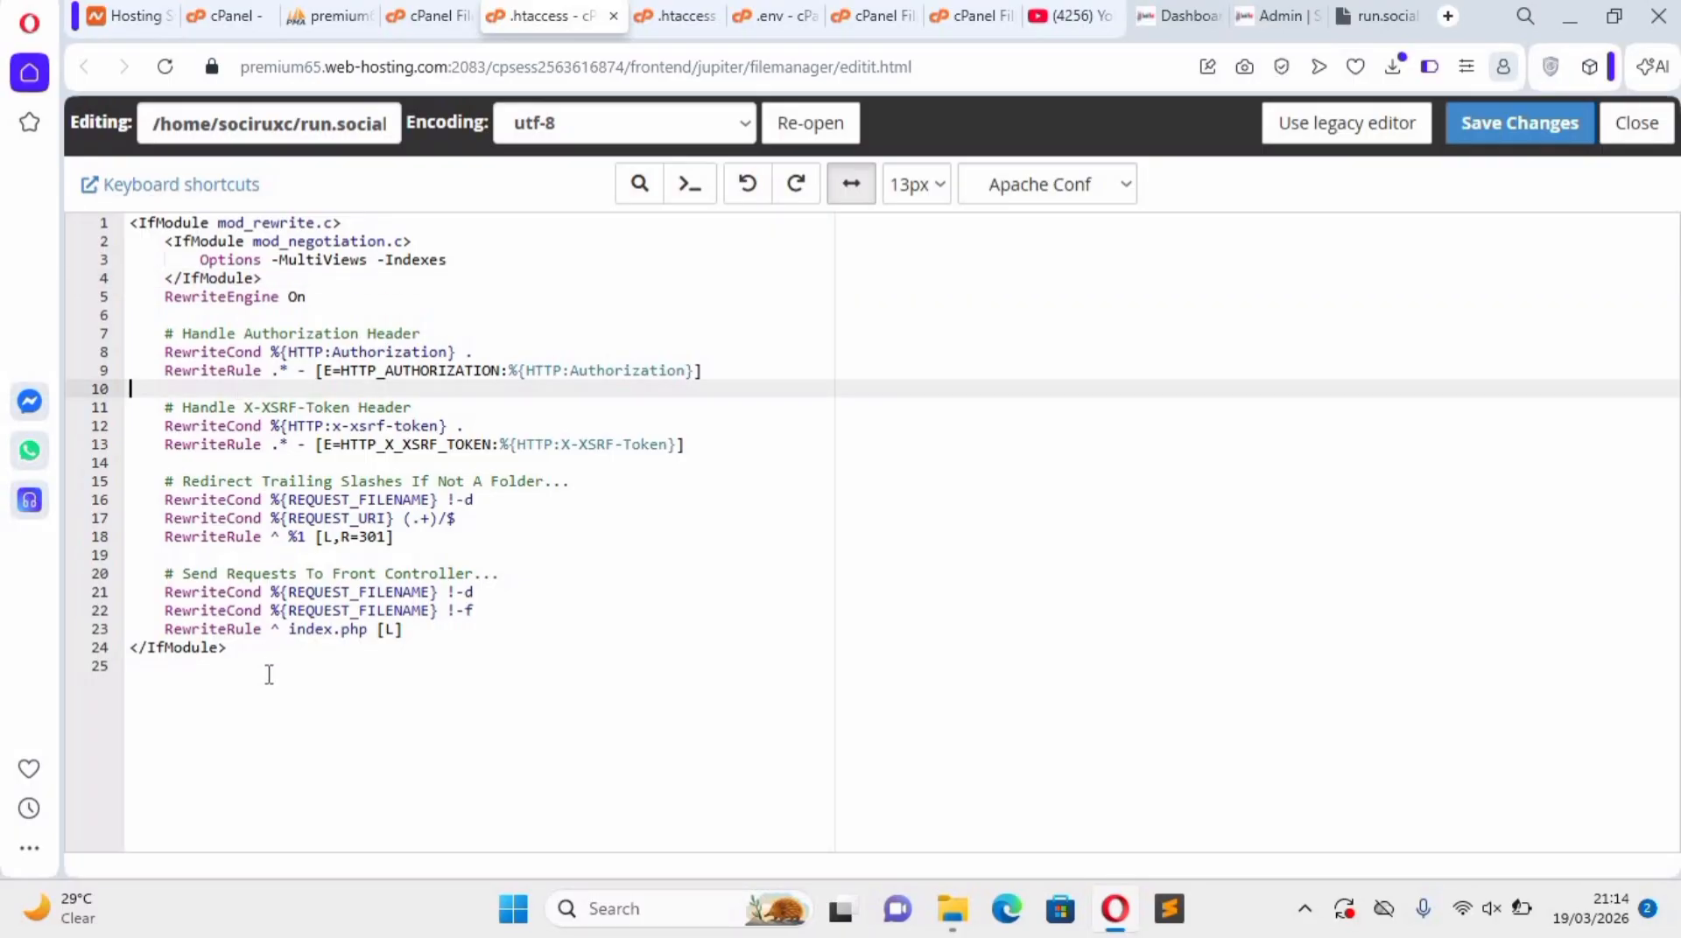
click(1479, 127)
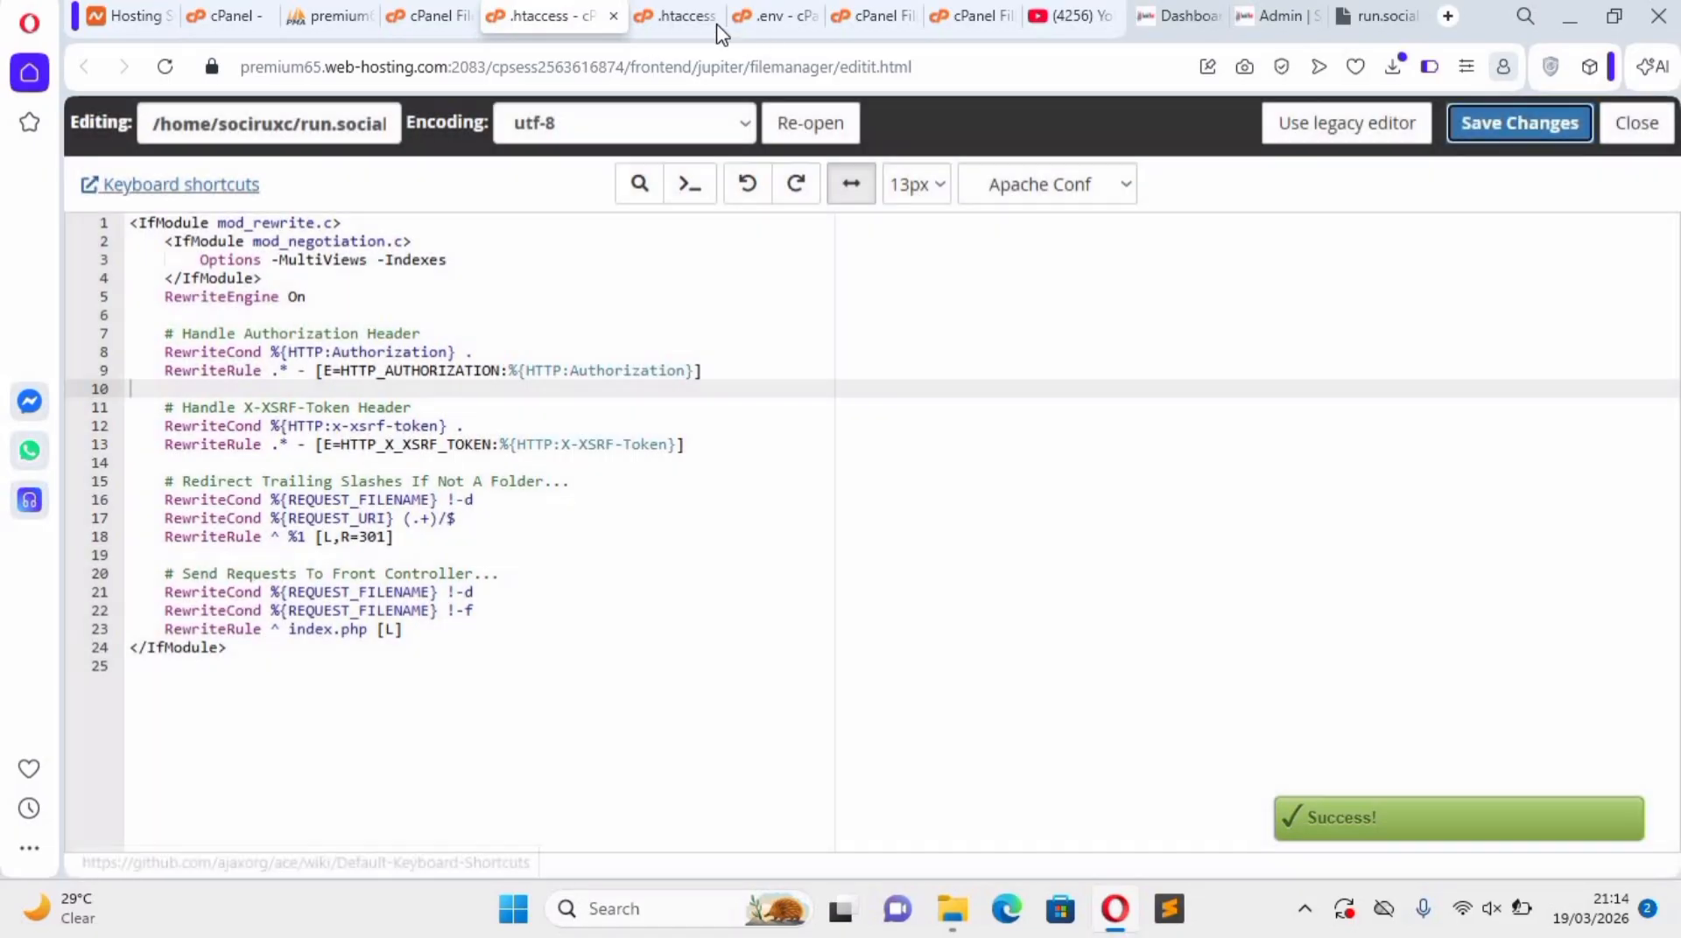
Switch to the open .env file and insert a blank line between the DB_PASSWORD and SESSION_DRIVER entries.
click(703, 24)
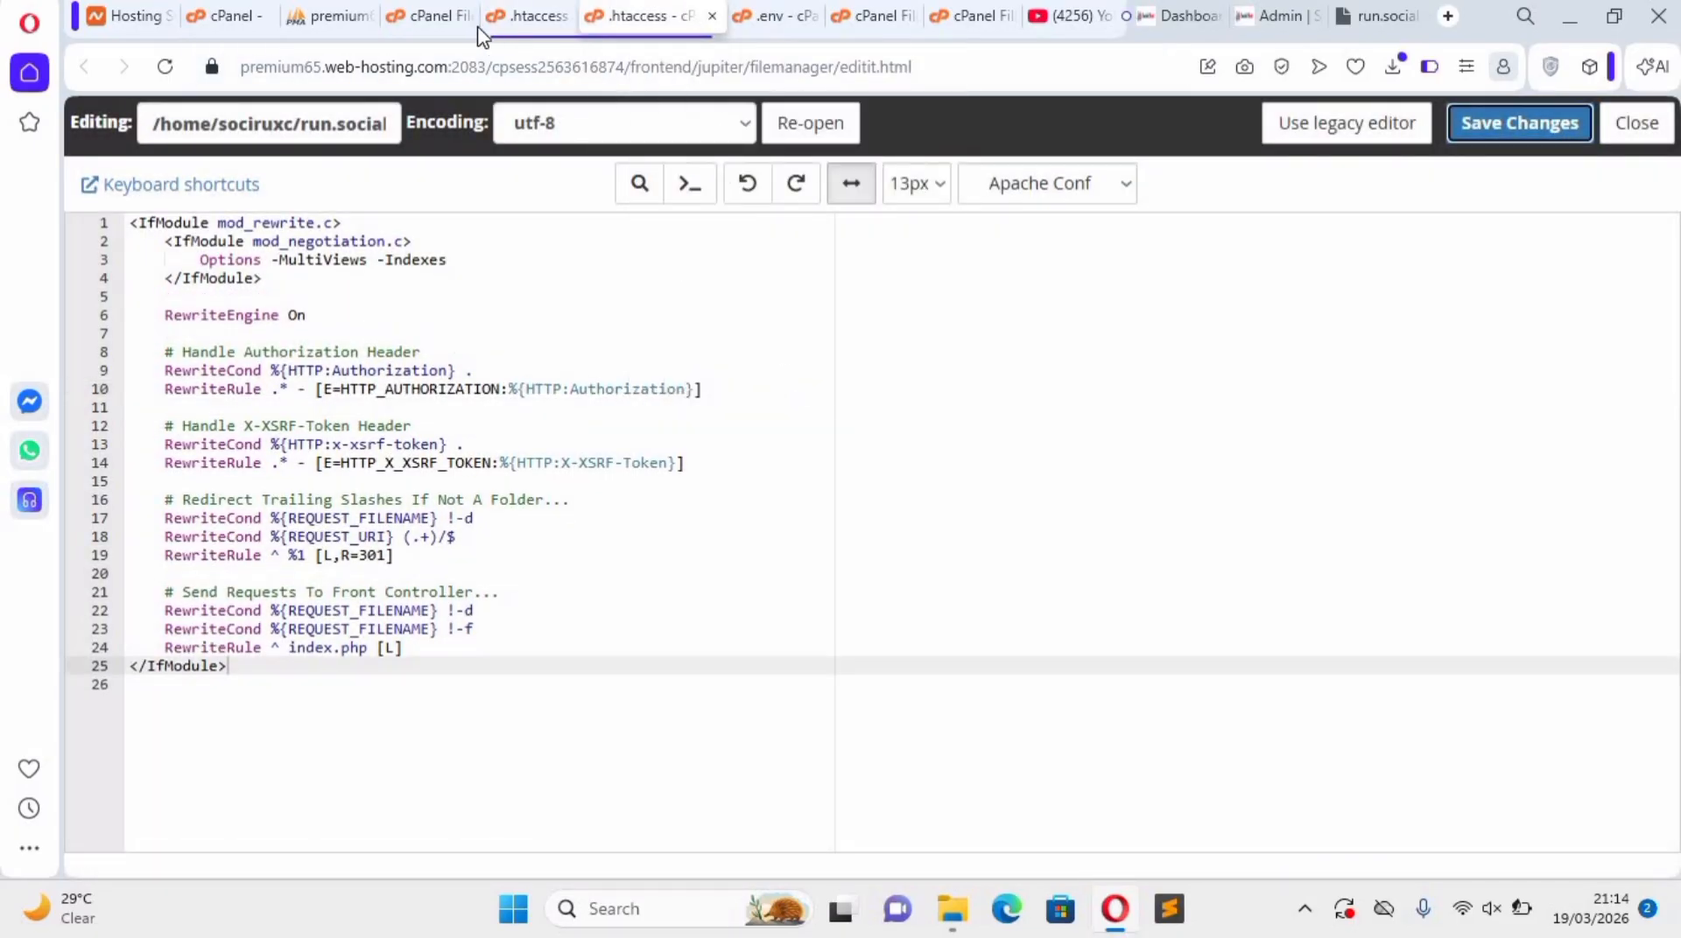
click(774, 20)
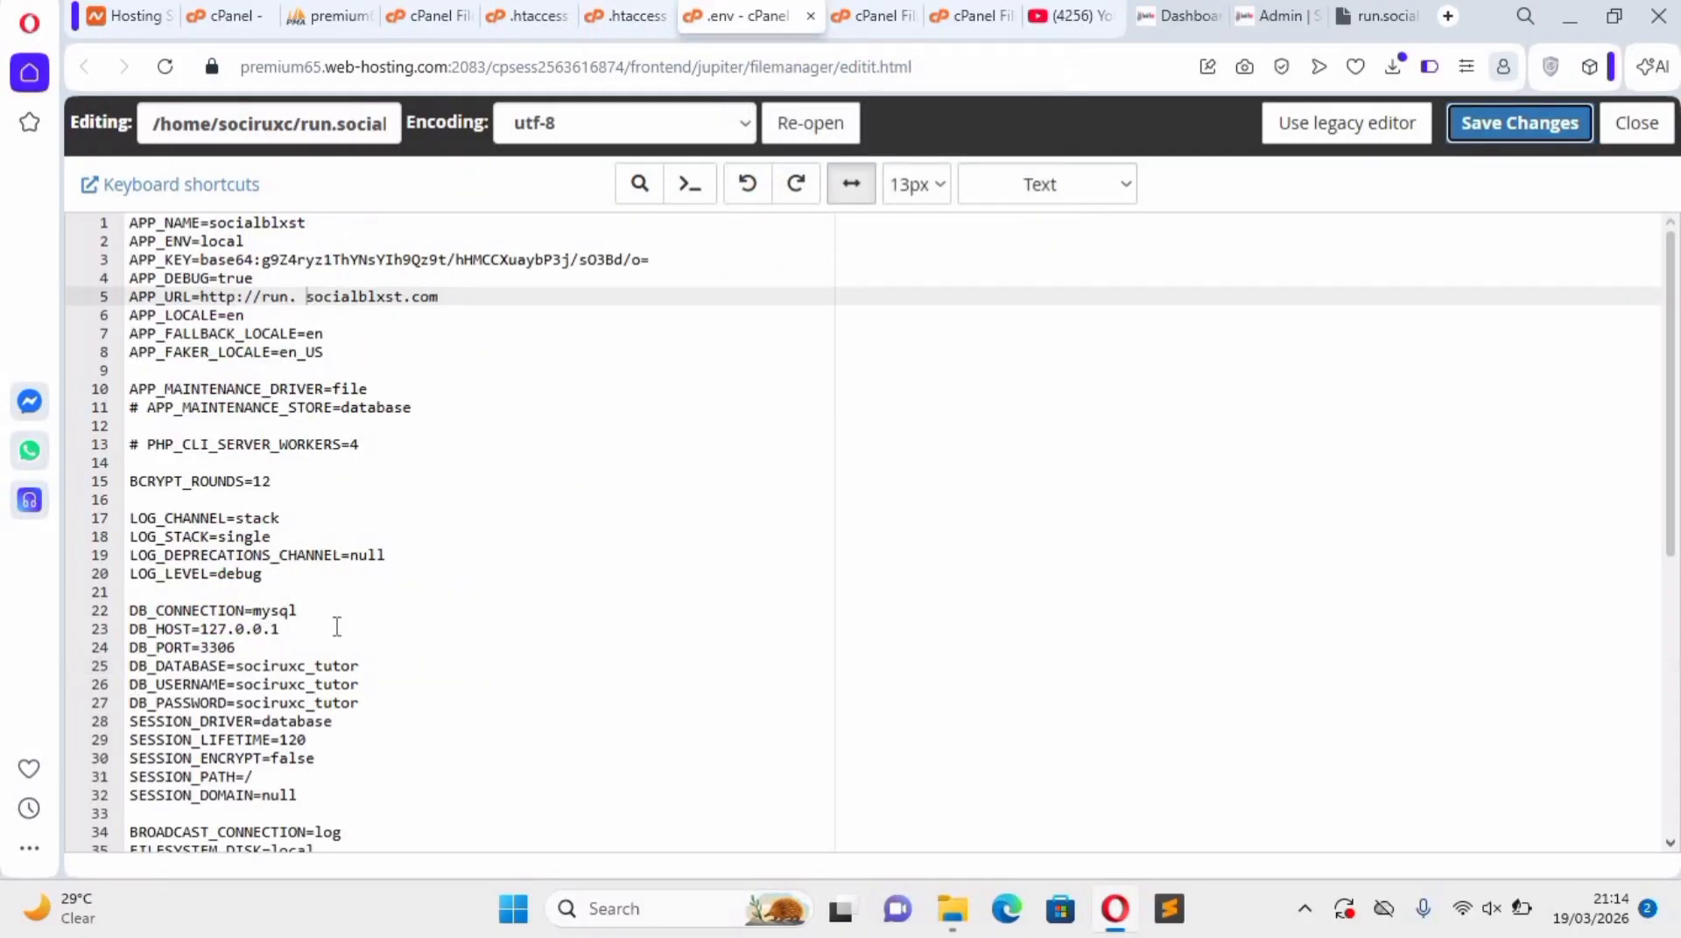
scroll(236, 683, down, 1)
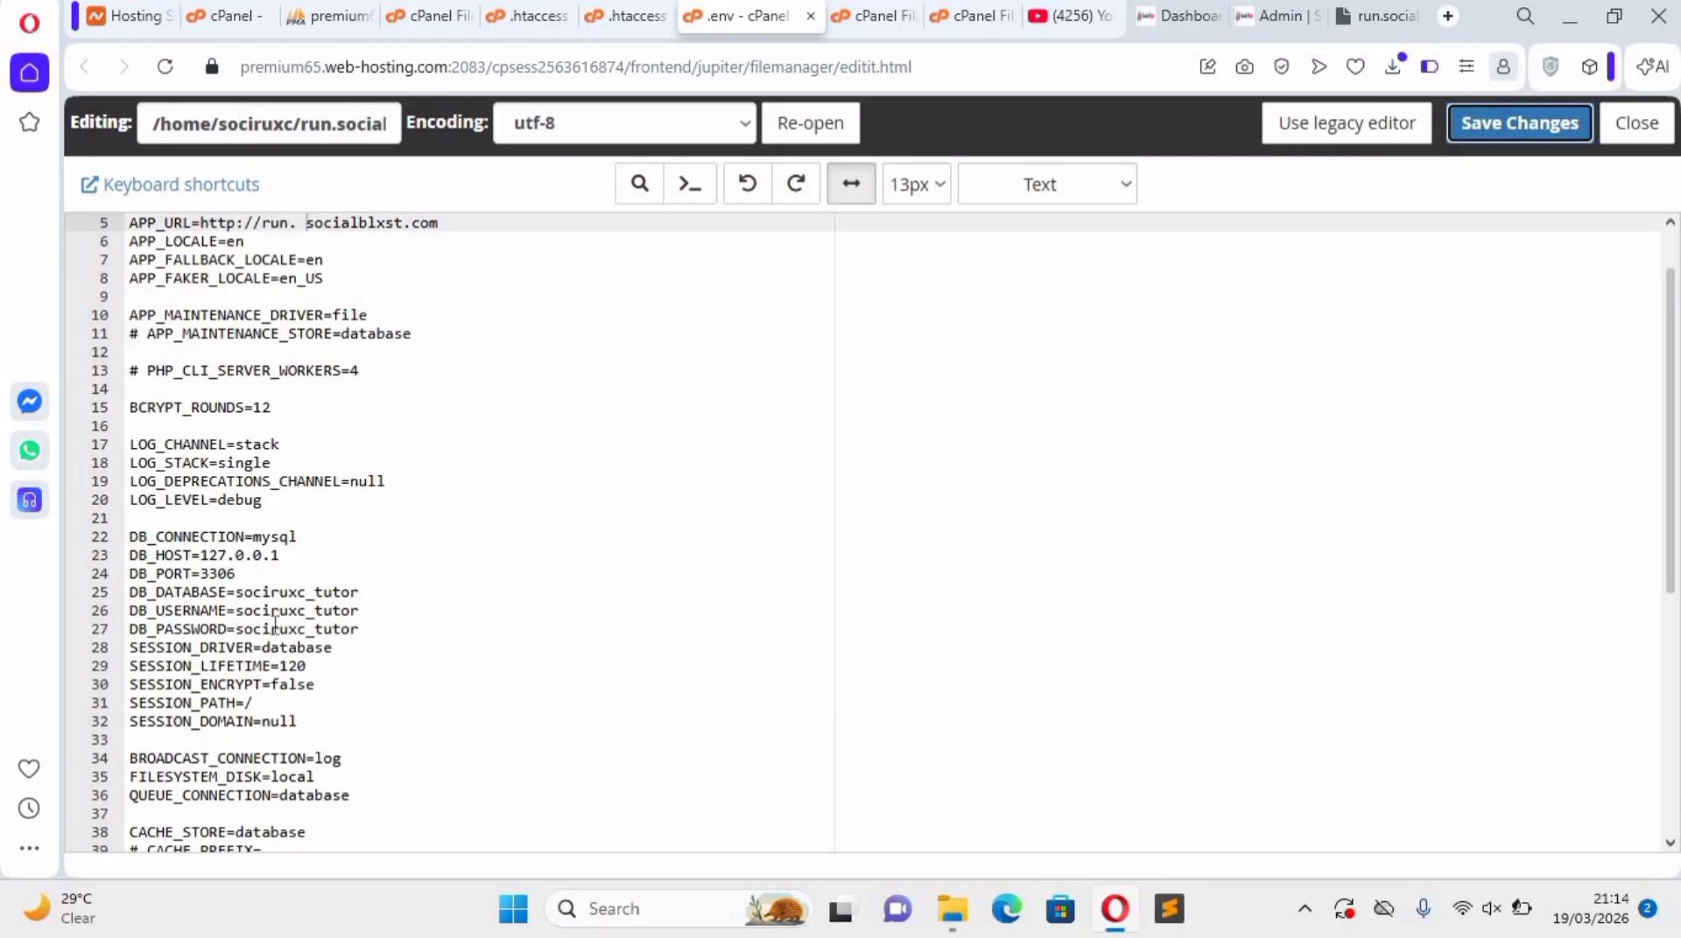
click(373, 627)
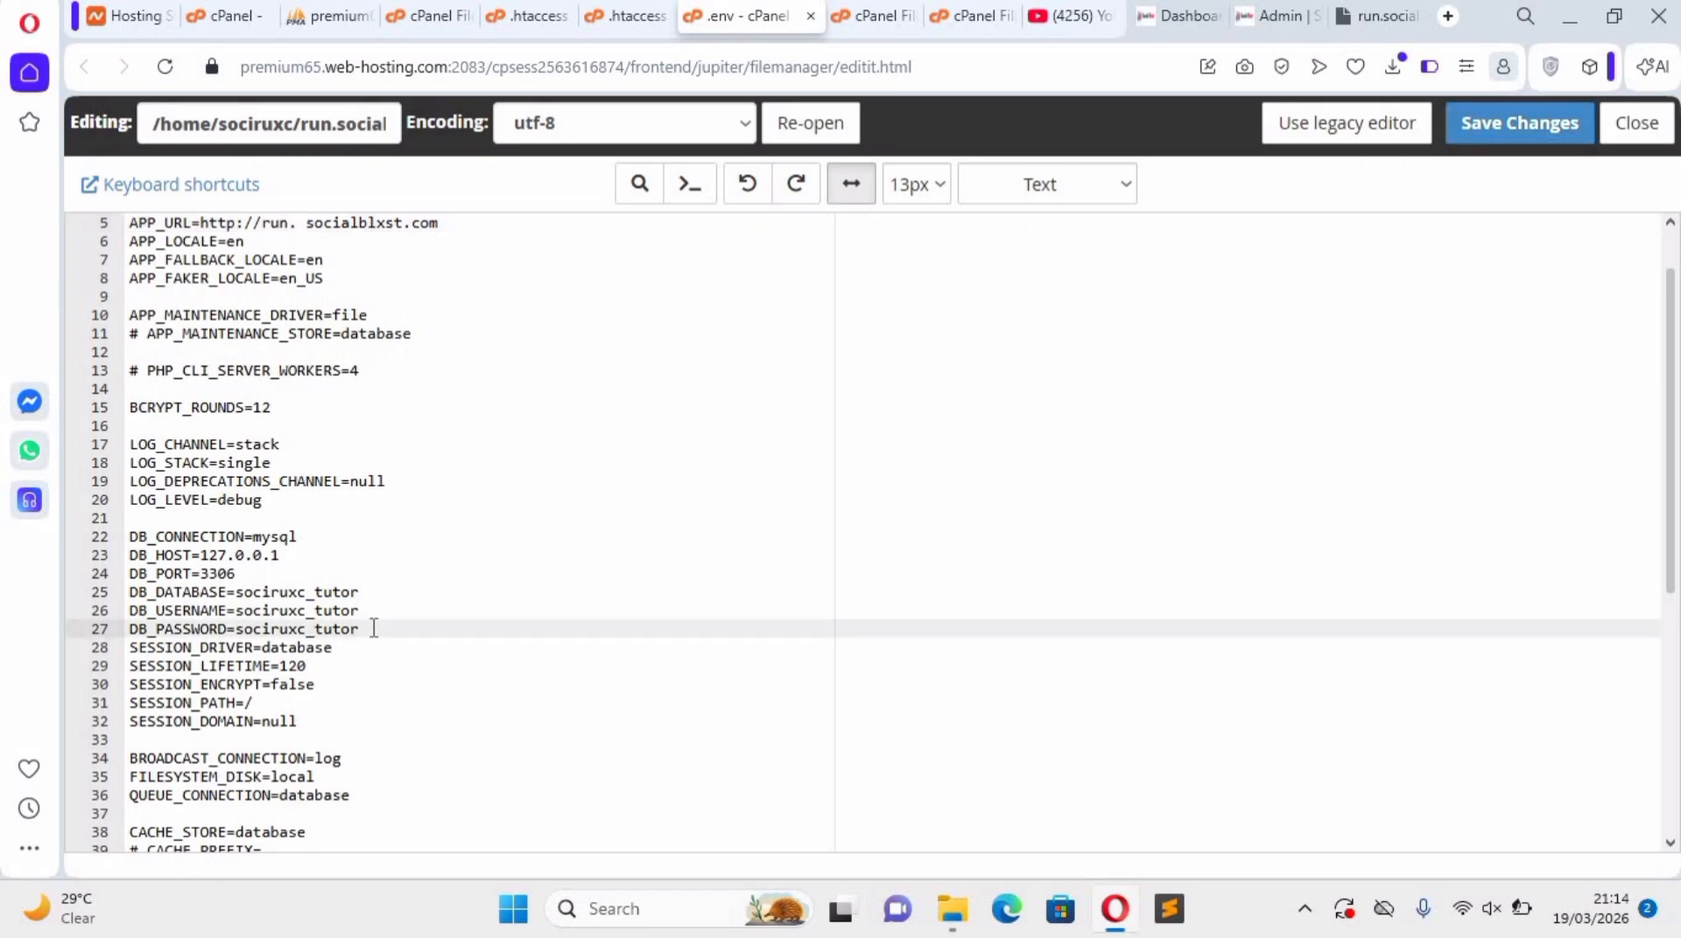
key(Return)
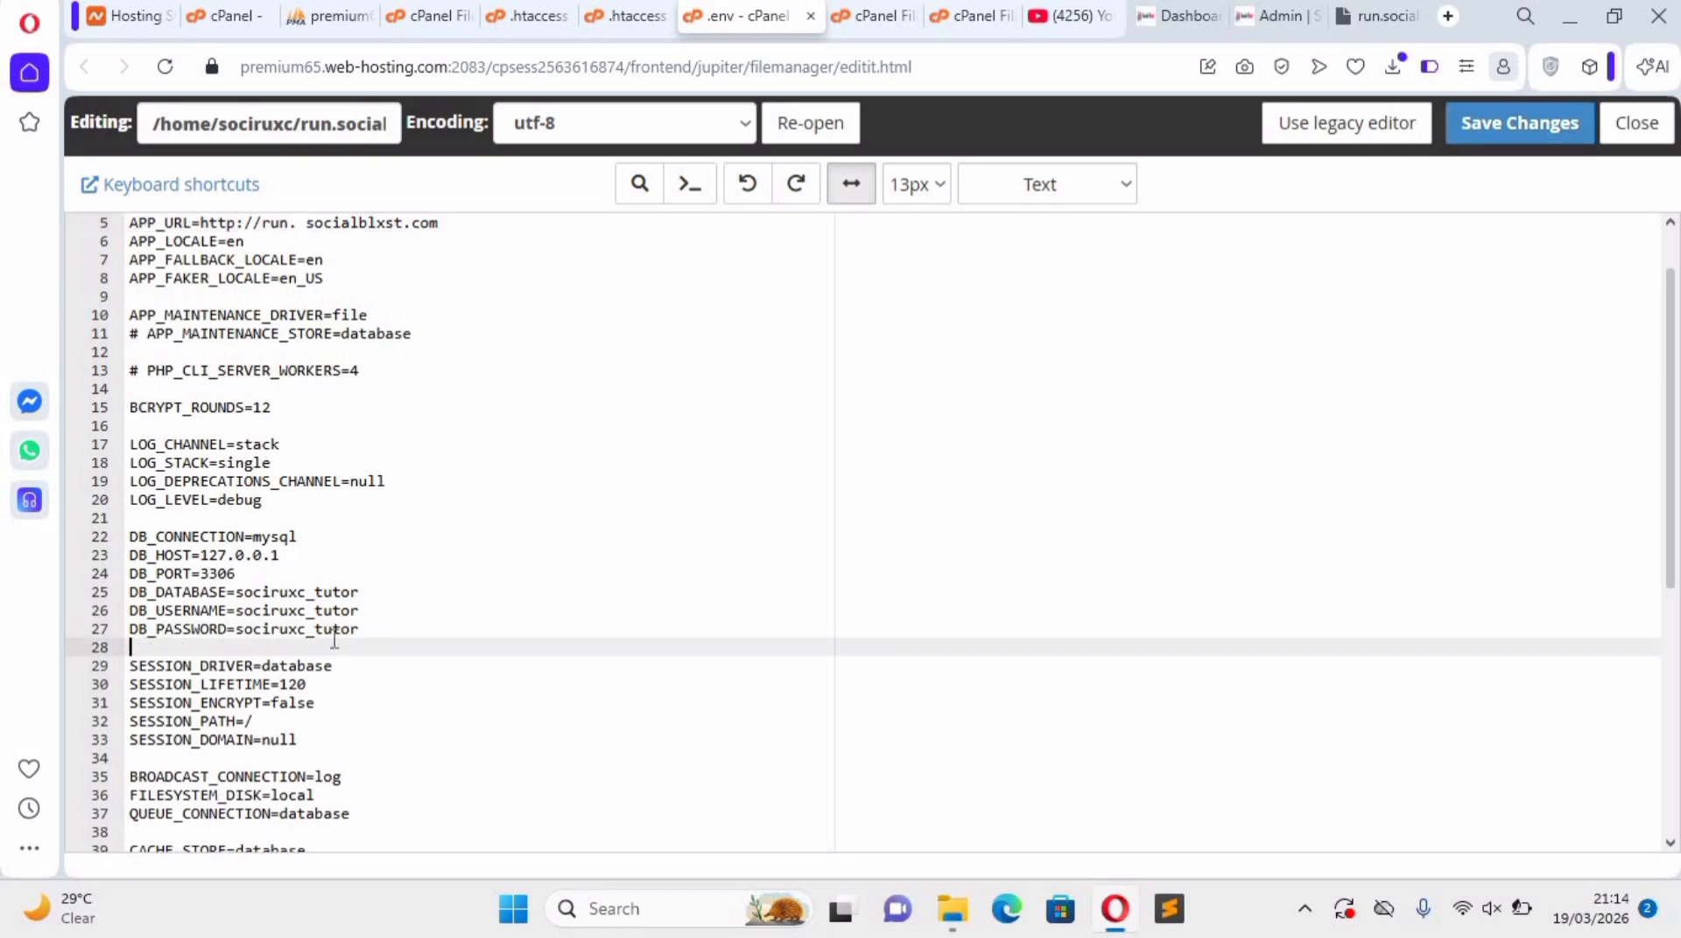
scroll(307, 565, down, 2)
scroll(244, 355, up, 4)
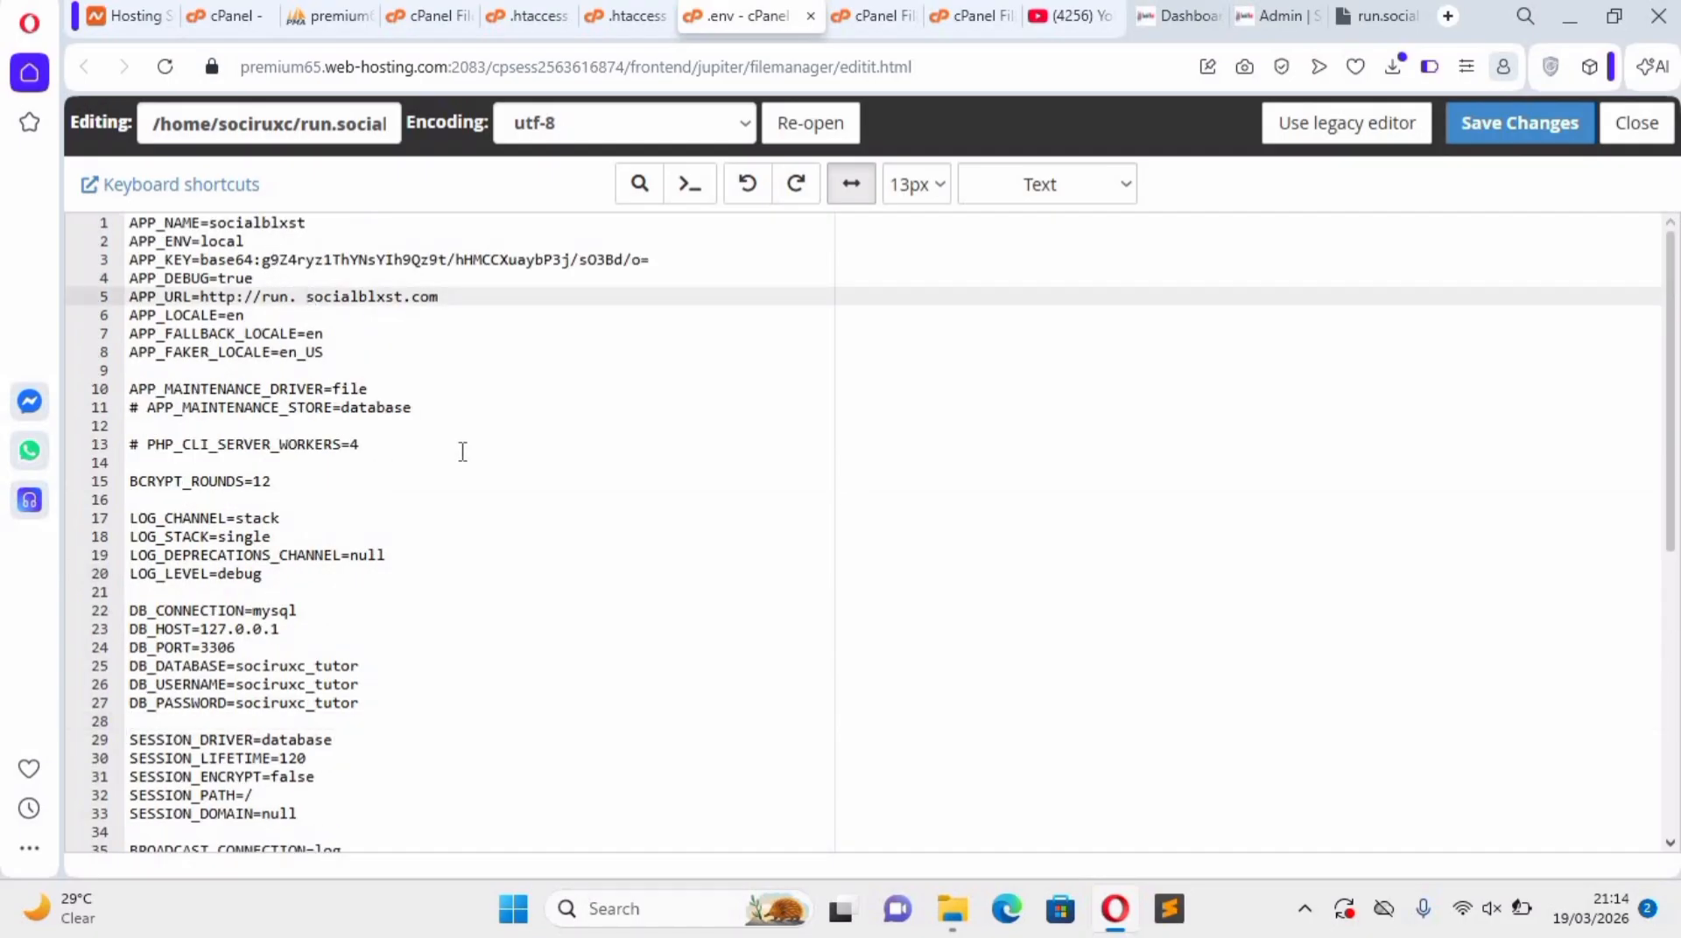
key(BackSpace)
key(BackSpace)
text(.)
click(1534, 133)
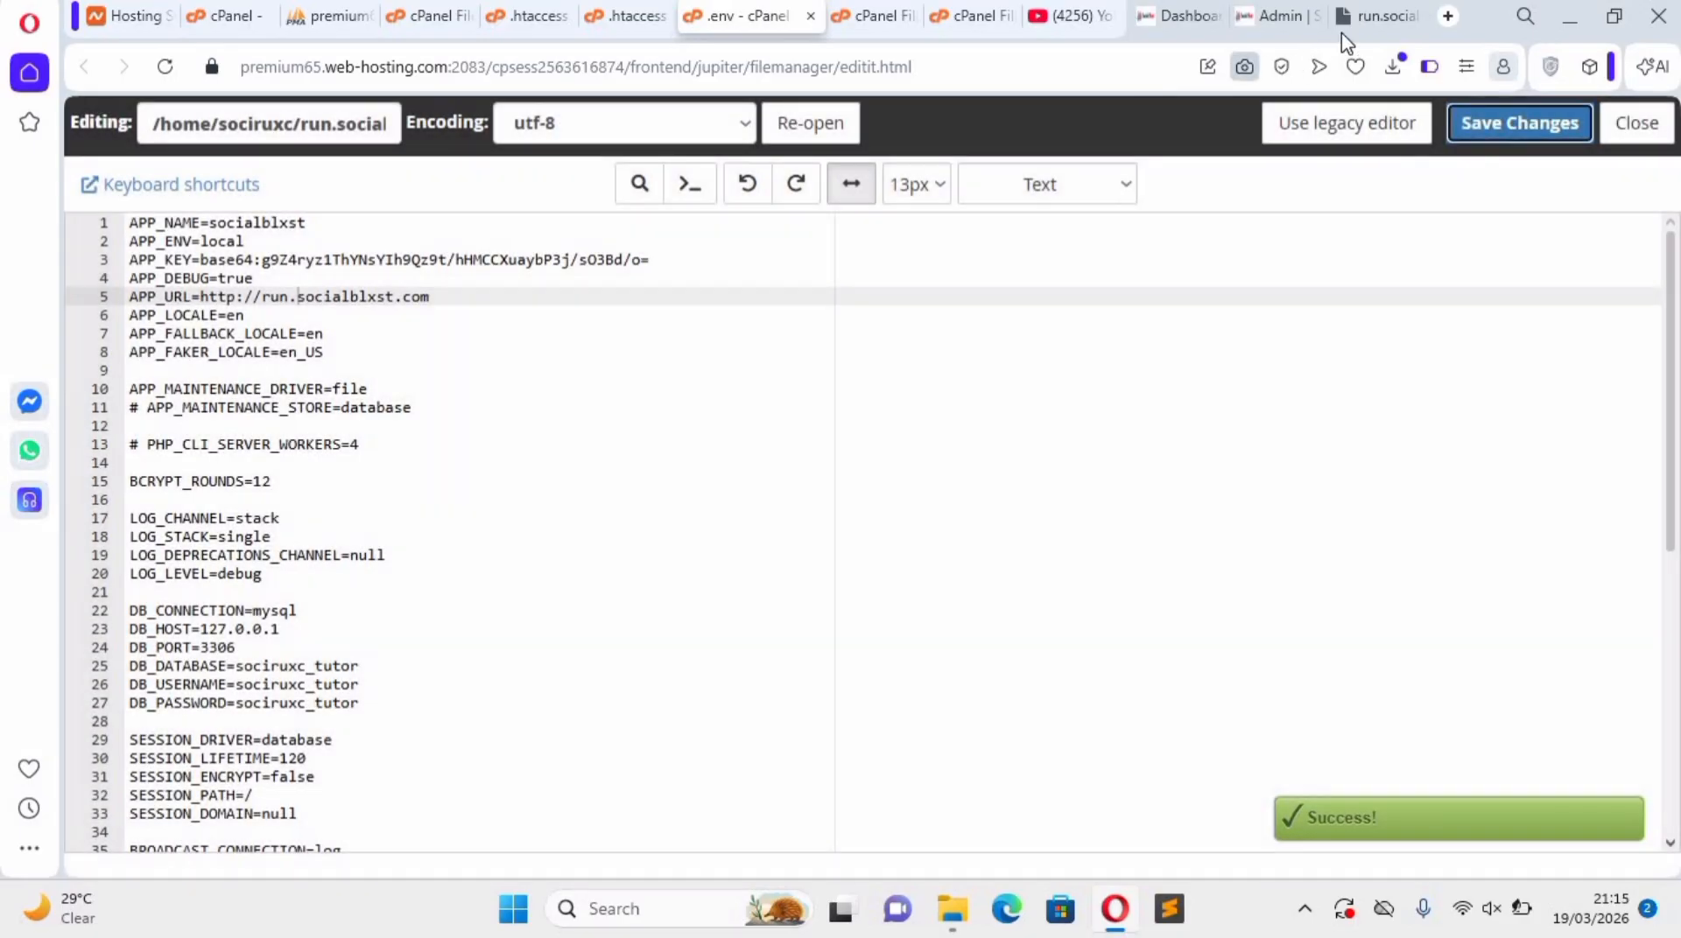
Reload run.socialblxst.com and look through the homepage sections.
click(1377, 16)
click(161, 70)
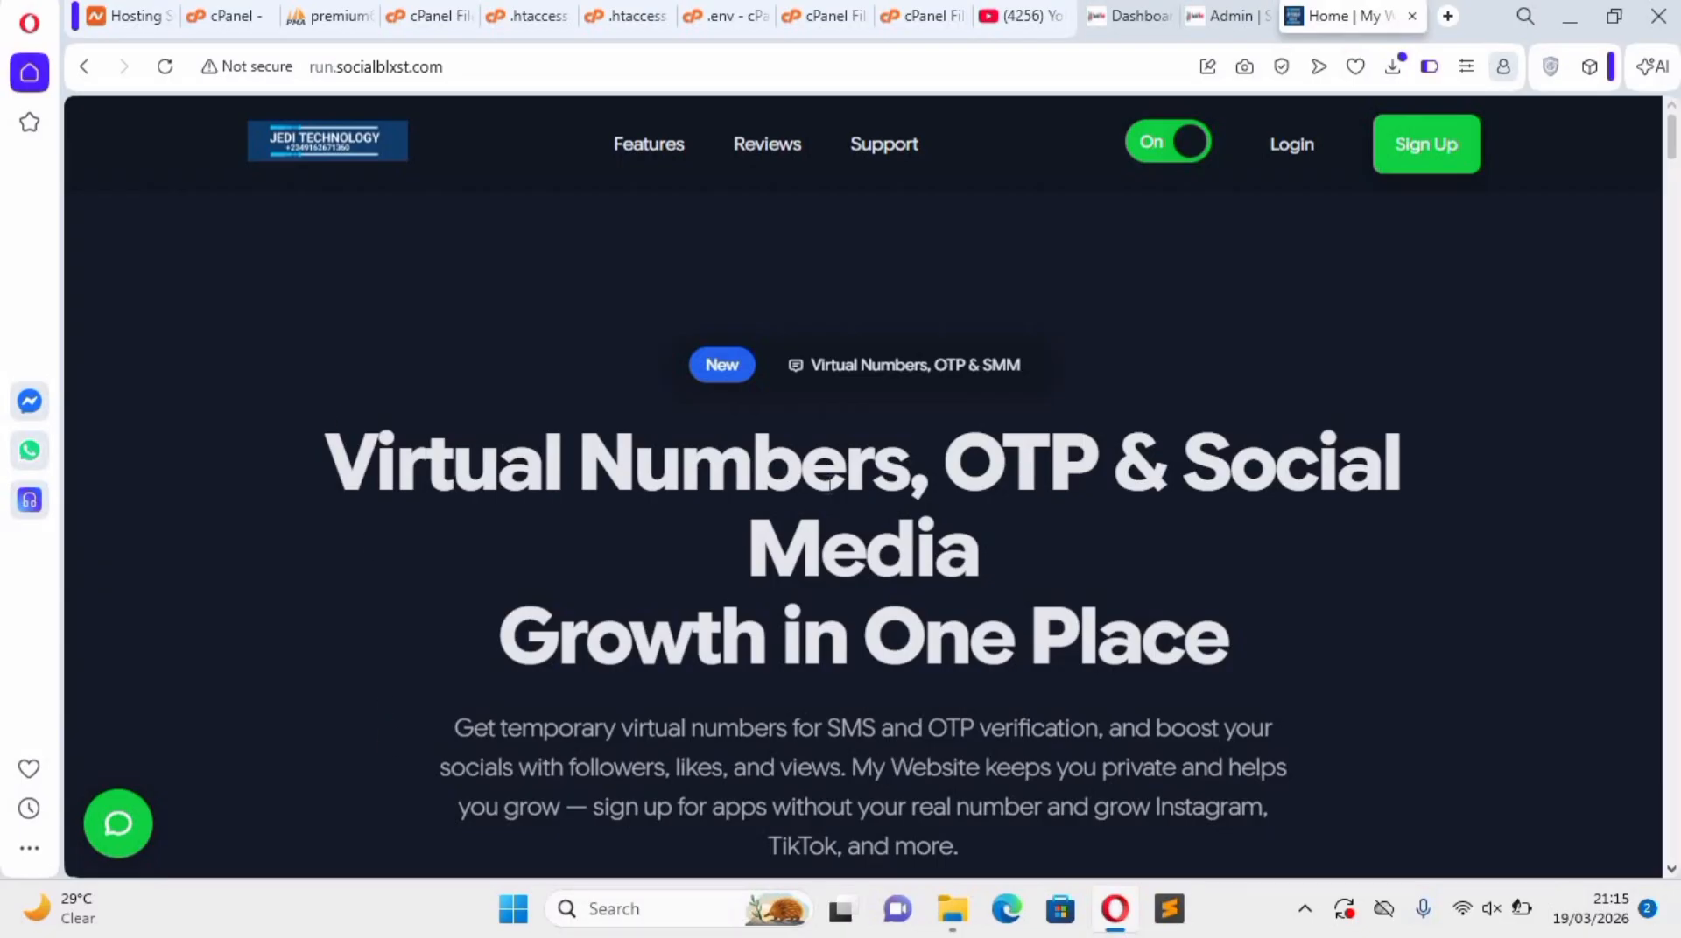
scroll(871, 506, down, 14)
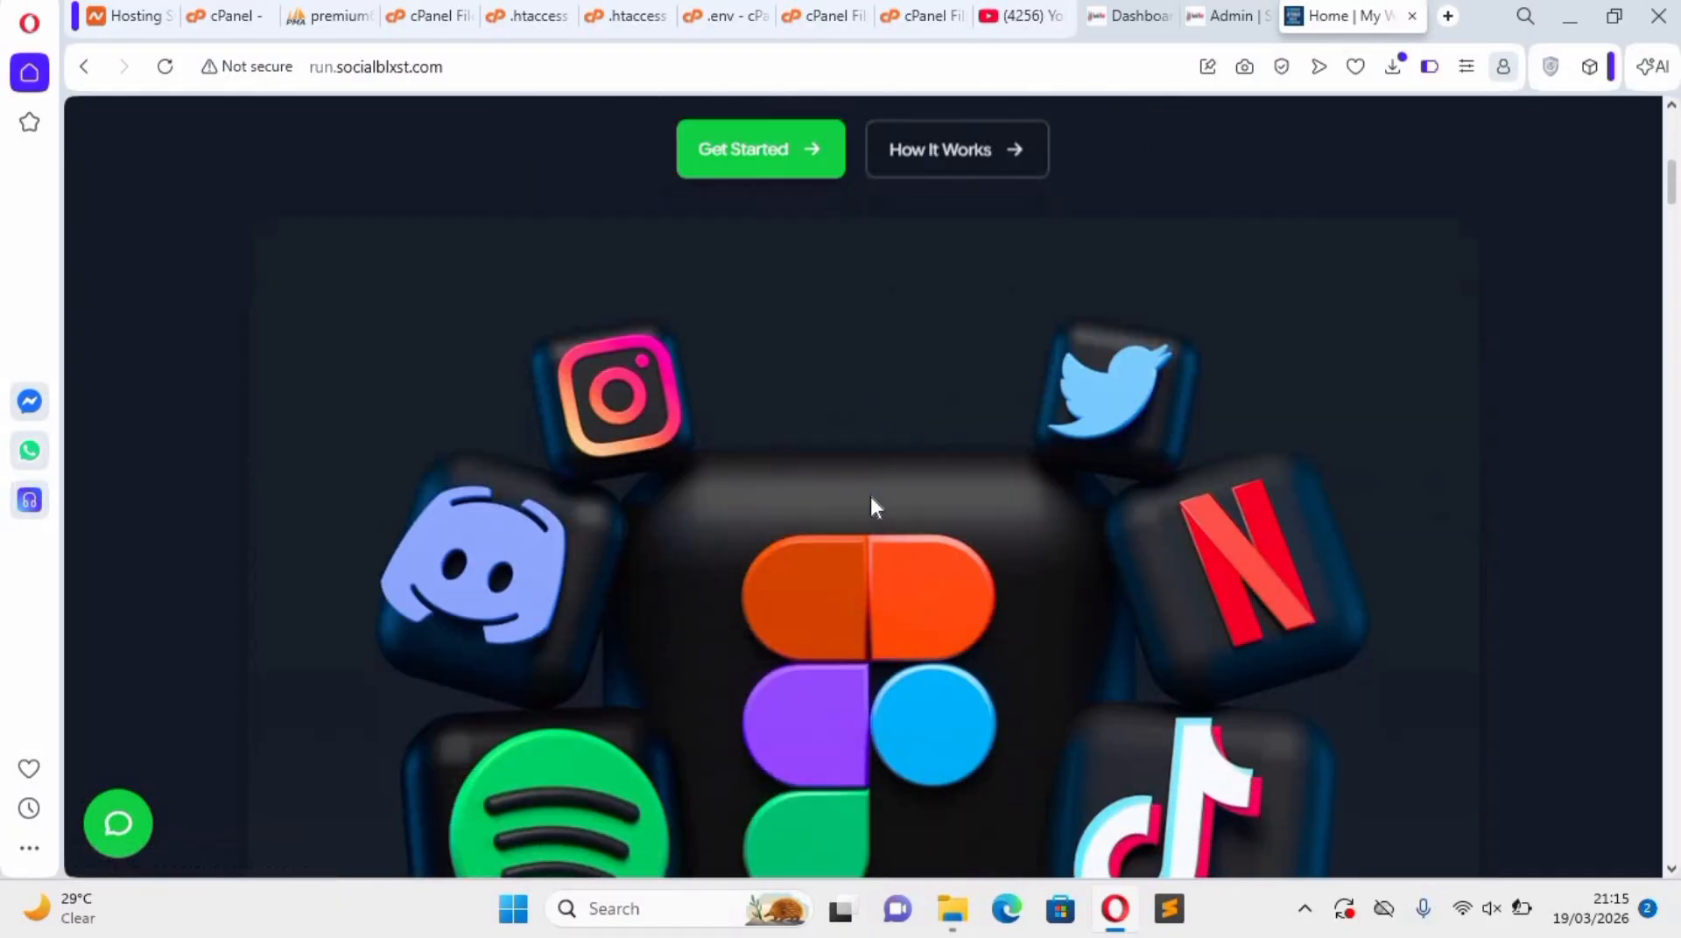
scroll(873, 506, down, 15)
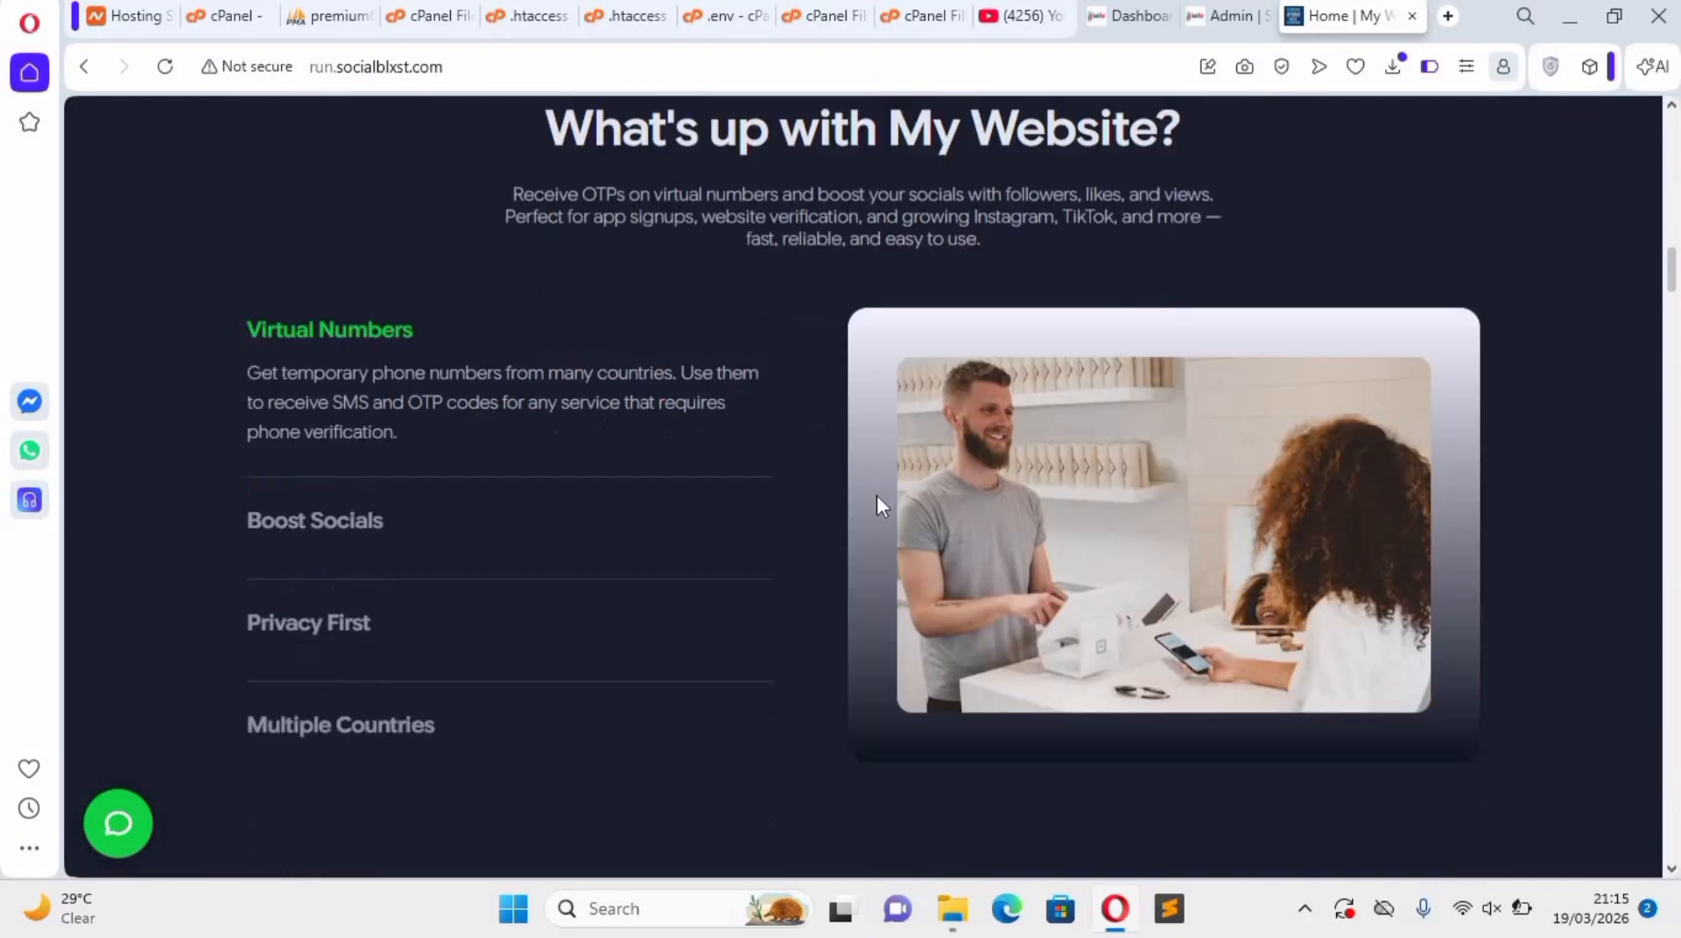
scroll(879, 506, down, 12)
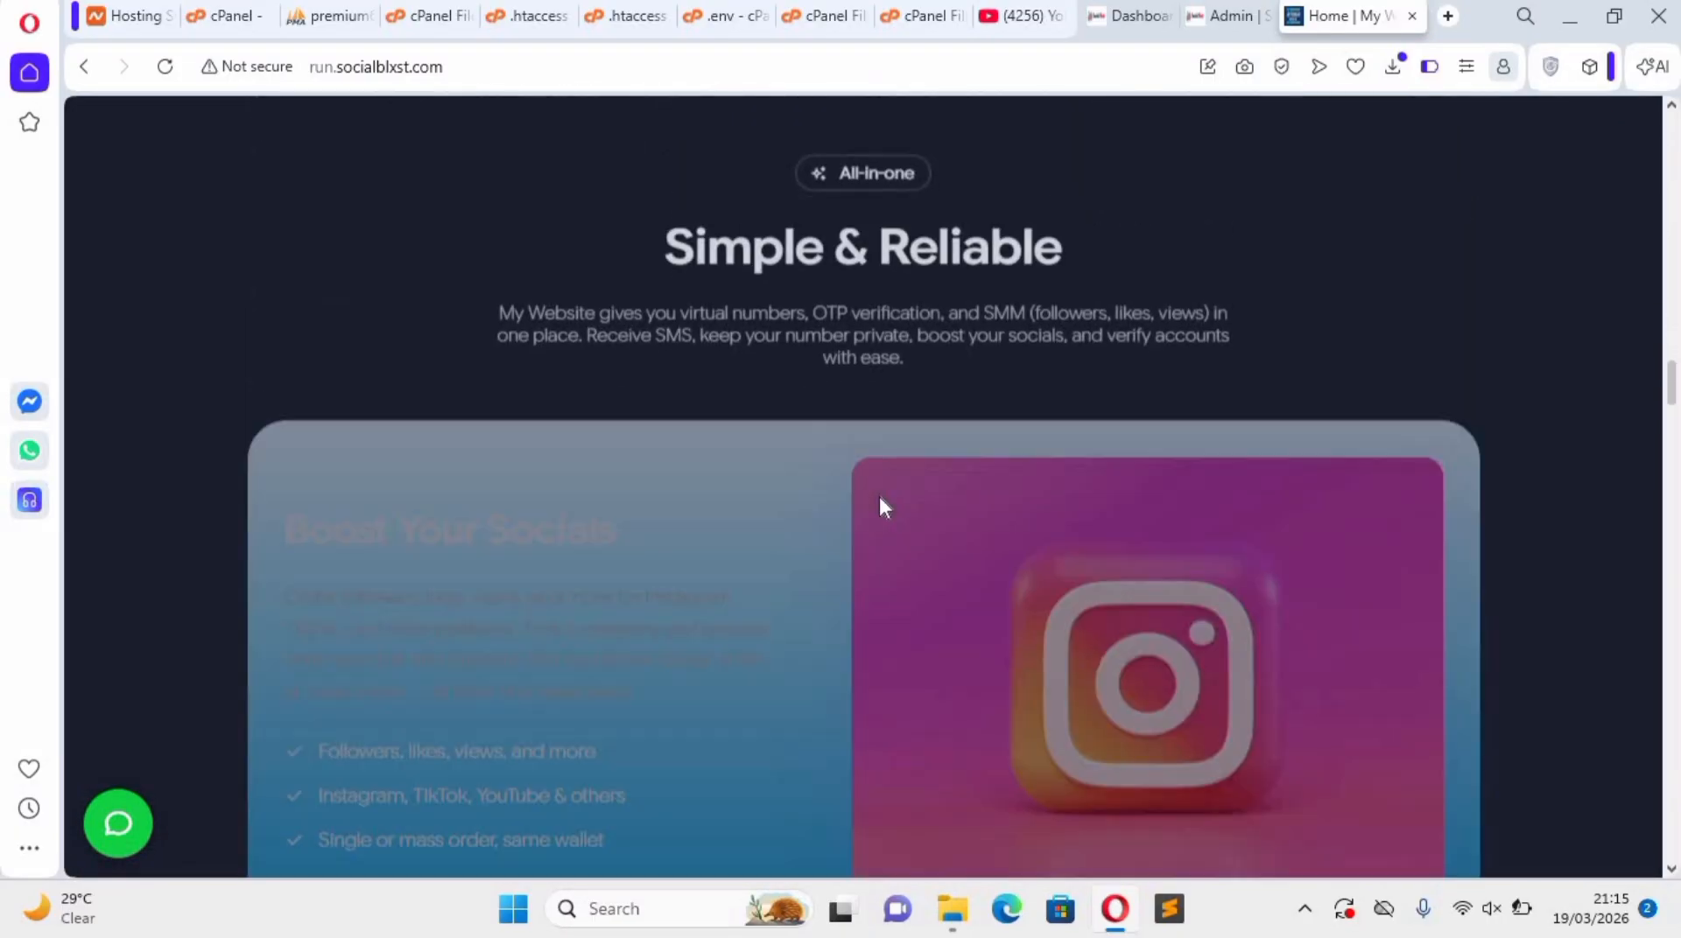
scroll(913, 688, down, 12)
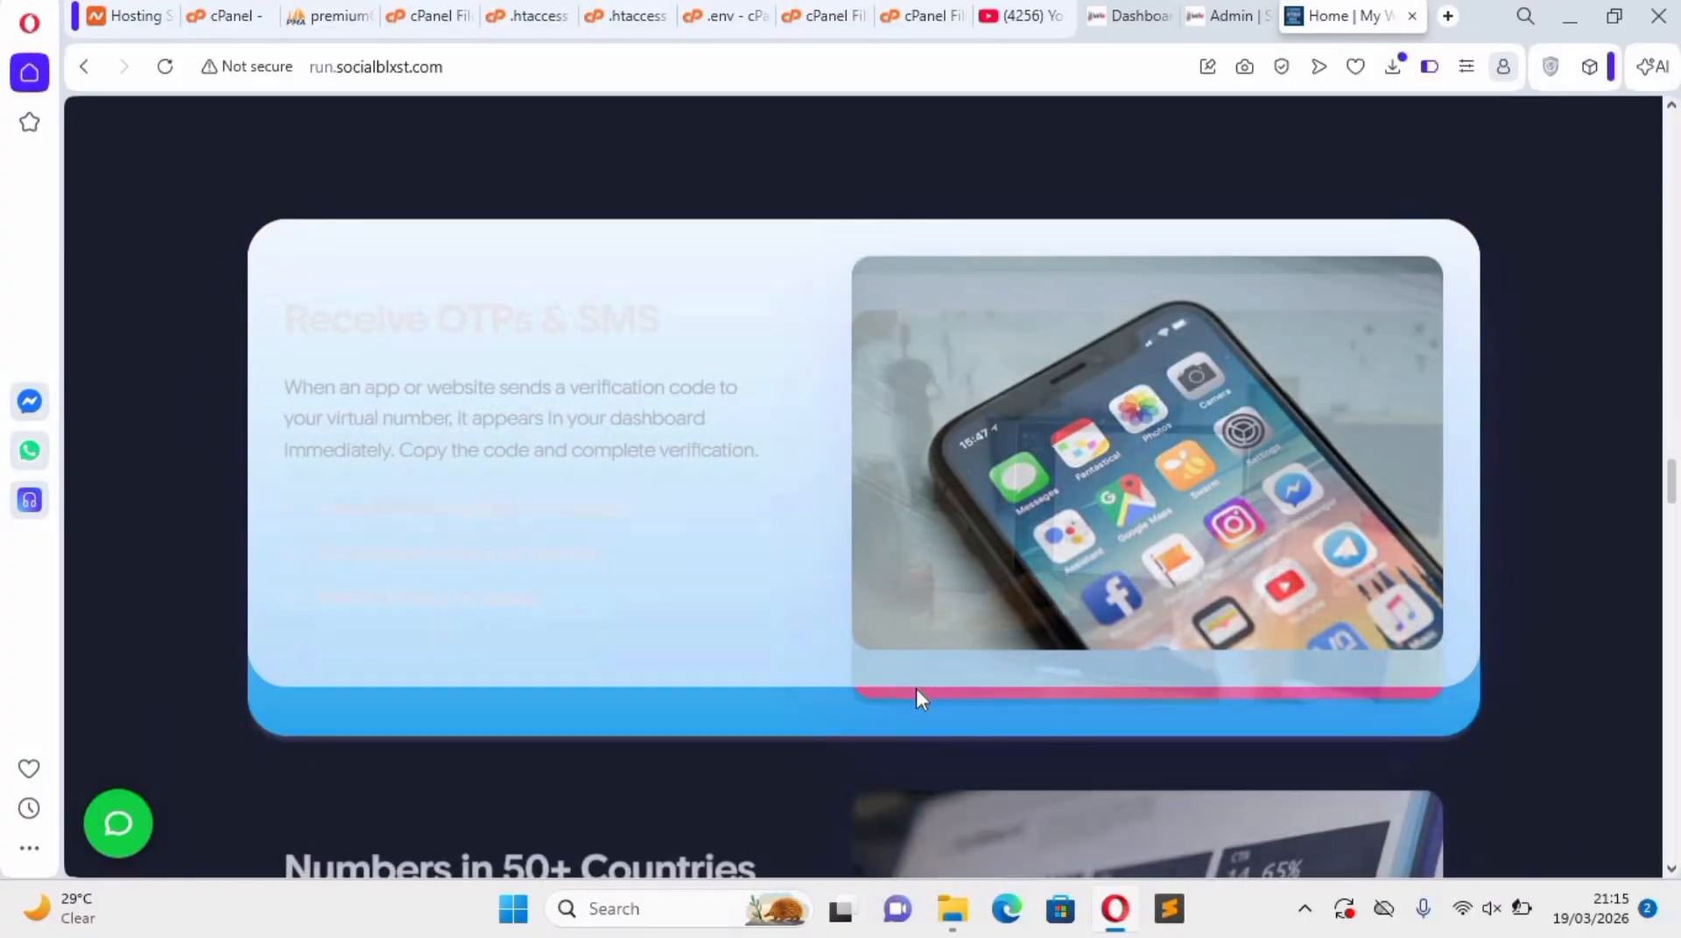
scroll(915, 688, down, 4)
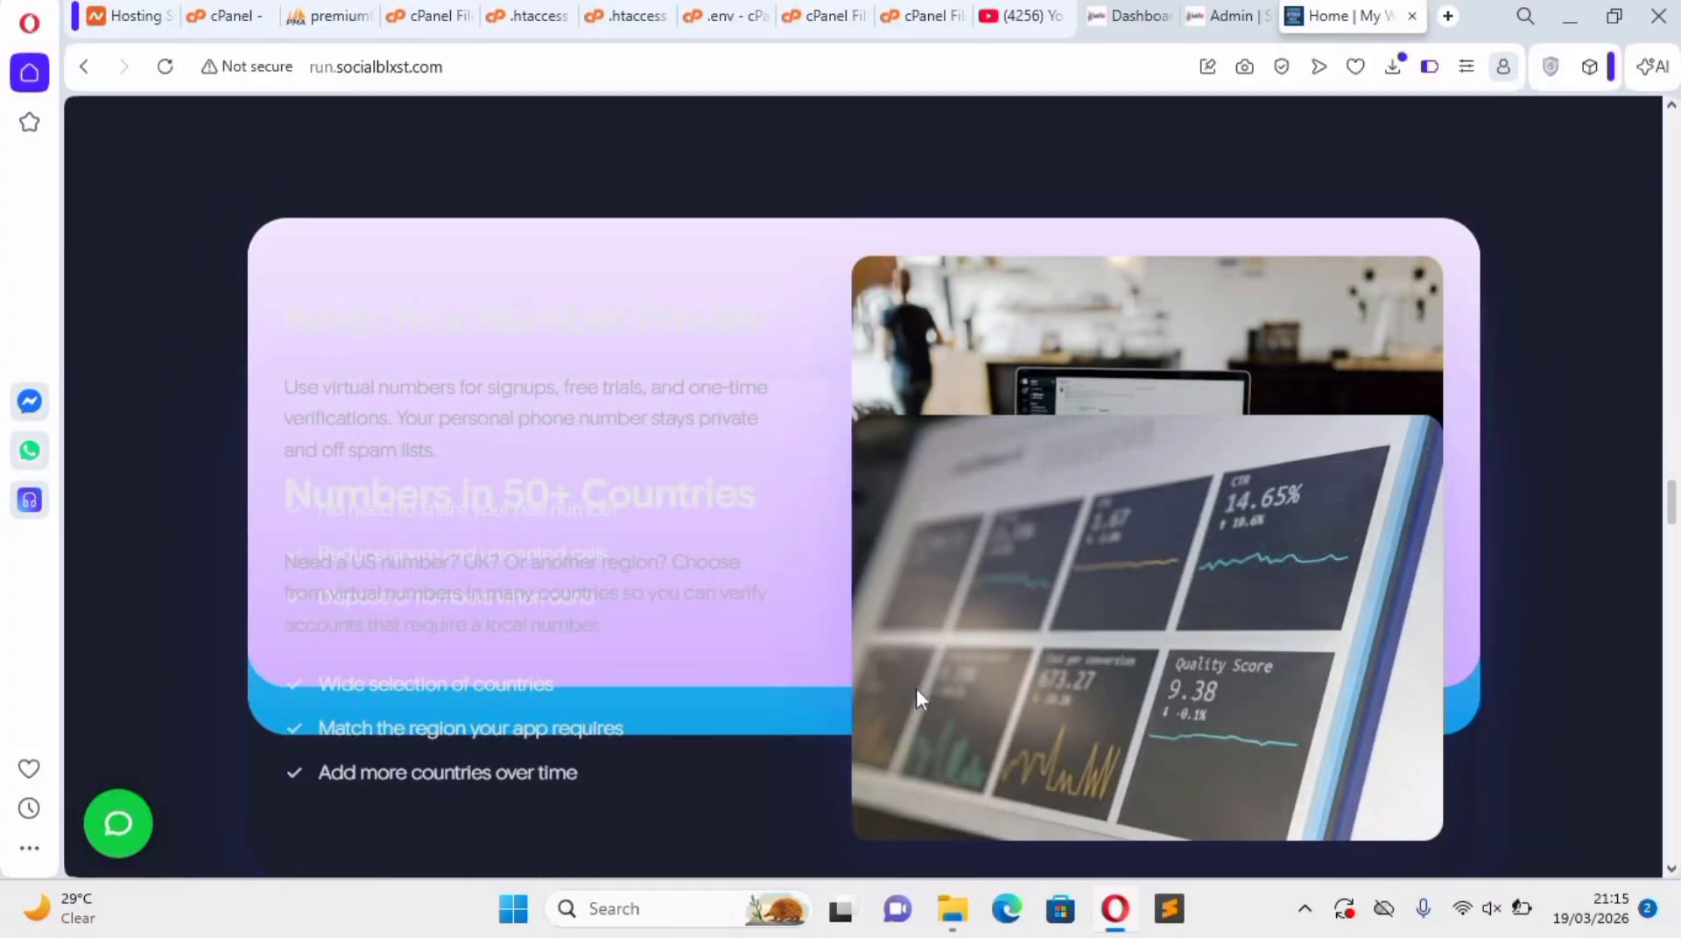